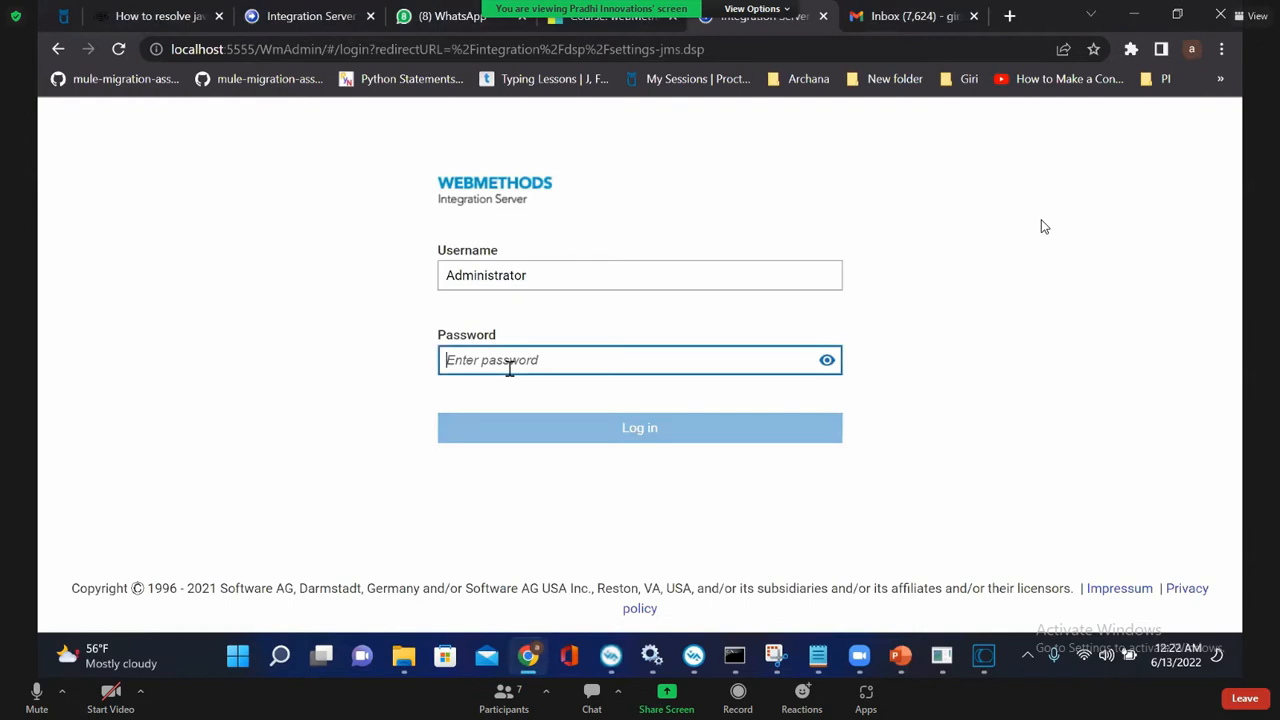
Step: Log in to Integration Server as Administrator with the account password and view the webMethods messaging settings
text(ma)
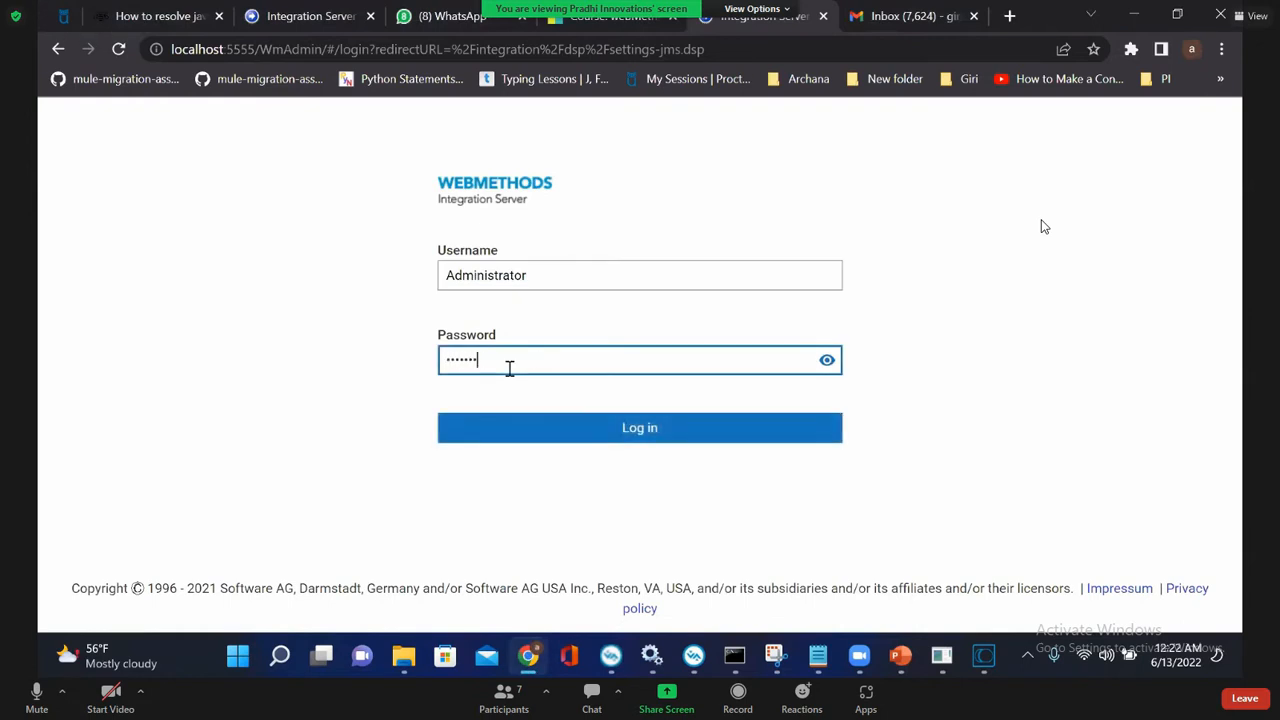
key(Return)
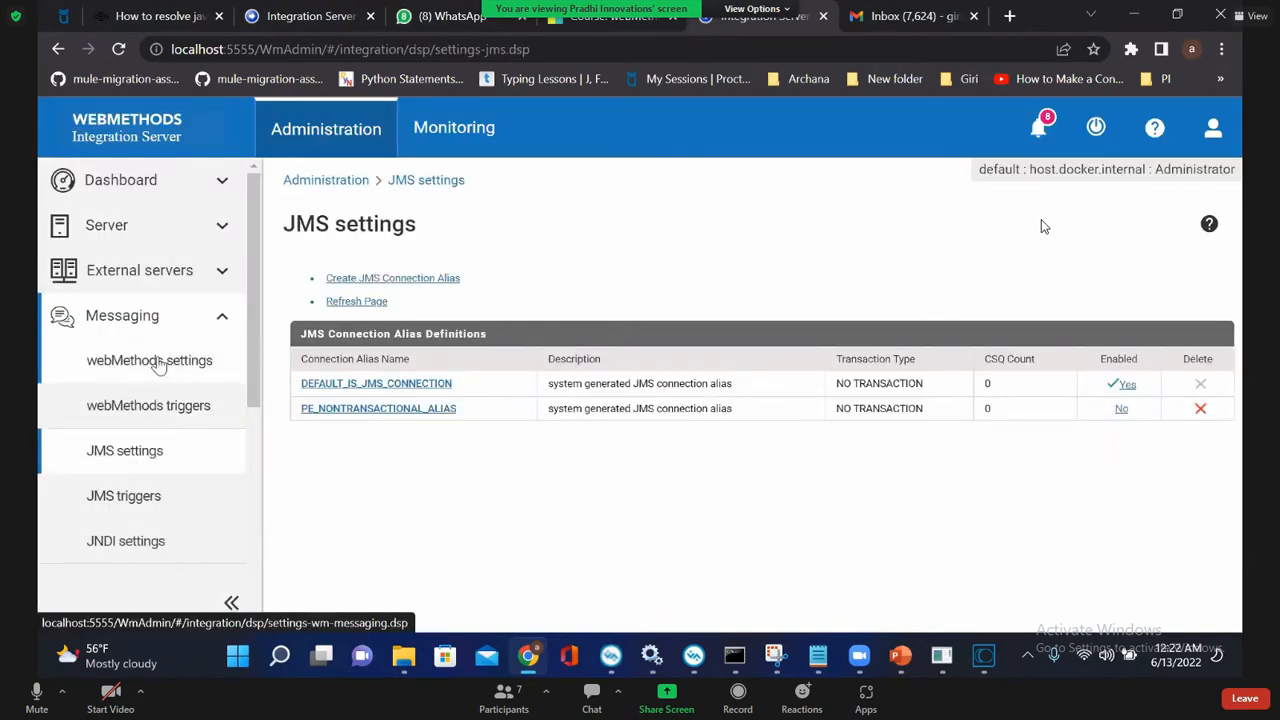
click(166, 370)
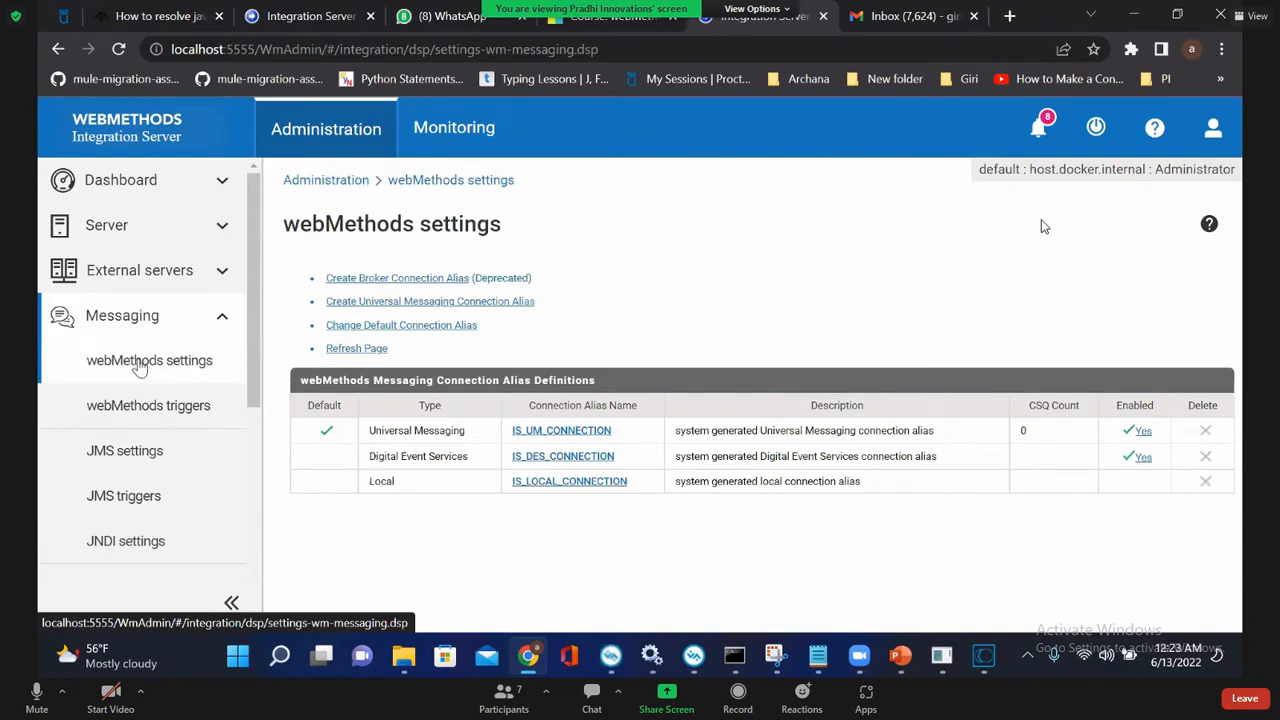
drag(624, 436, 508, 444)
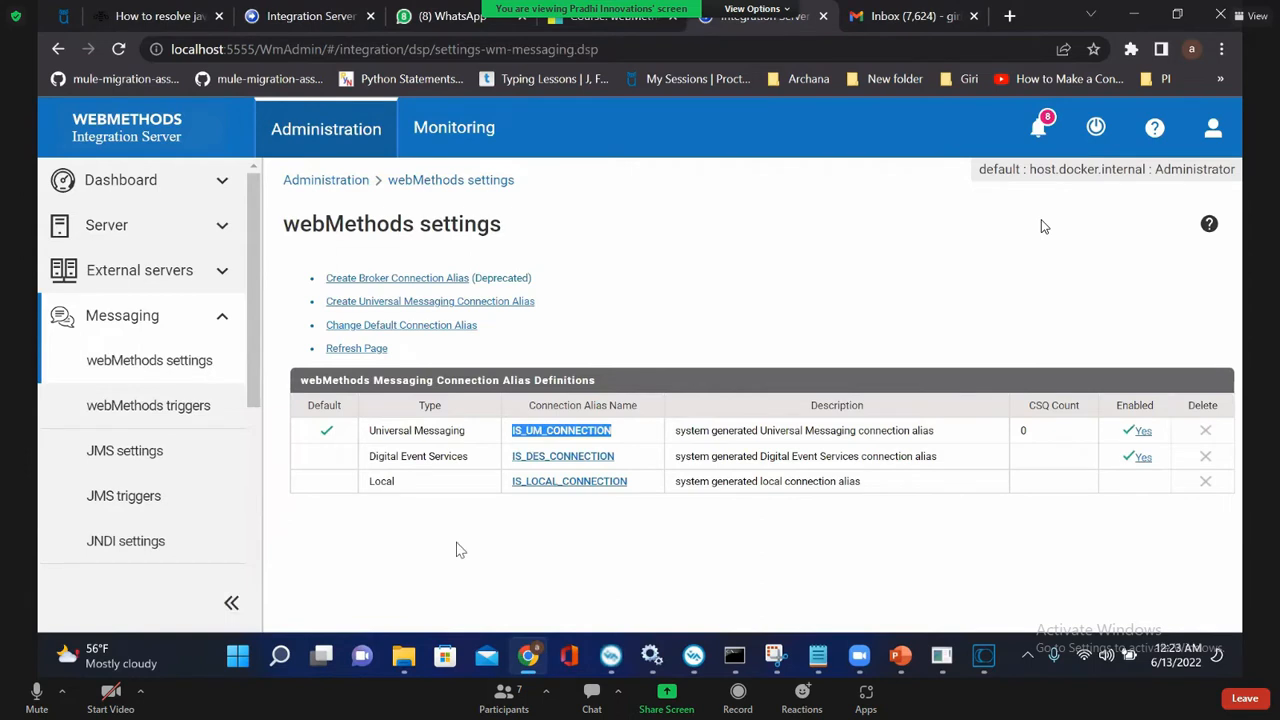
Step: Open DEFAULT_IS_JMS_CONNECTION from the JMS settings and check its Enable Destination Management with Designer setting
click(131, 463)
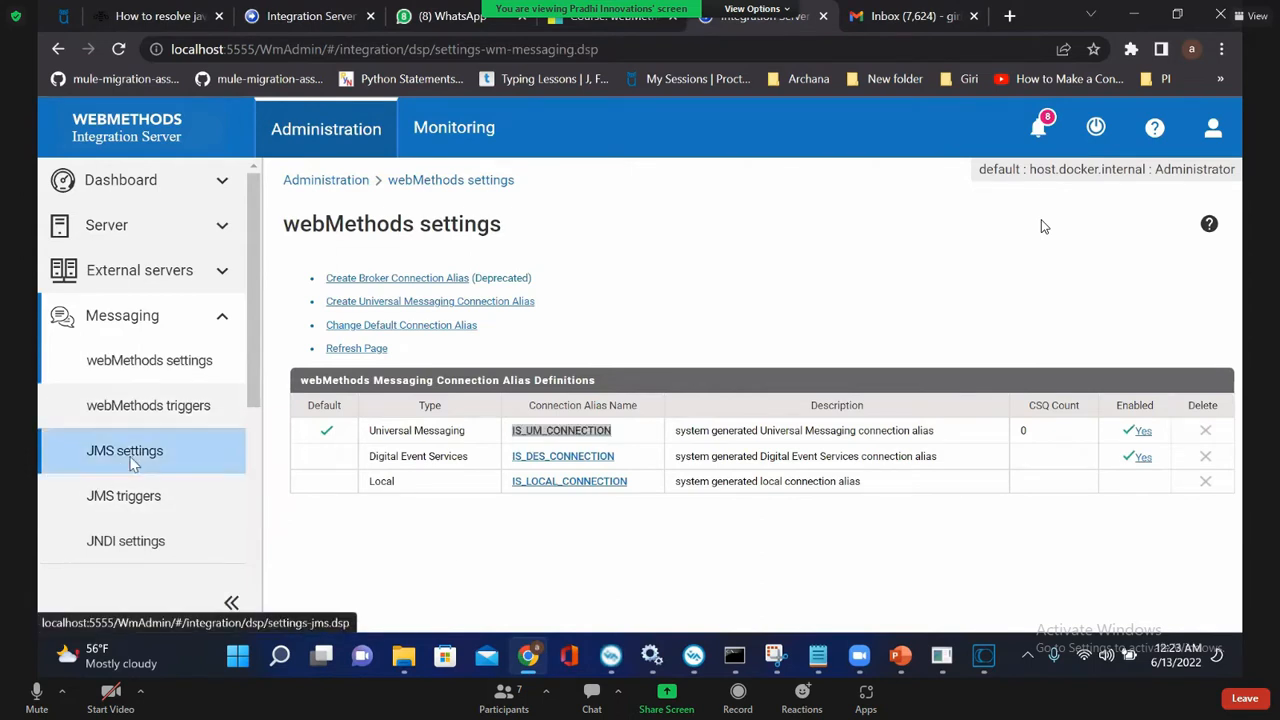
drag(455, 384, 299, 388)
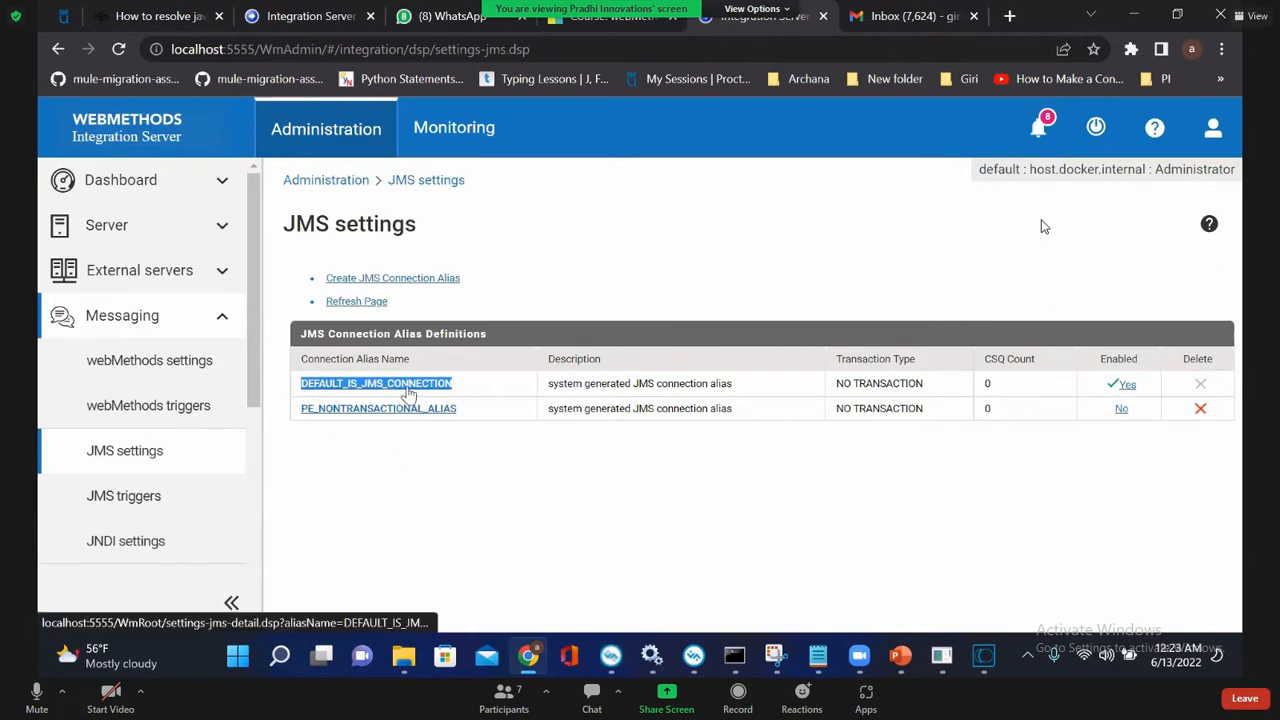
click(409, 393)
scroll(474, 446, down, 3)
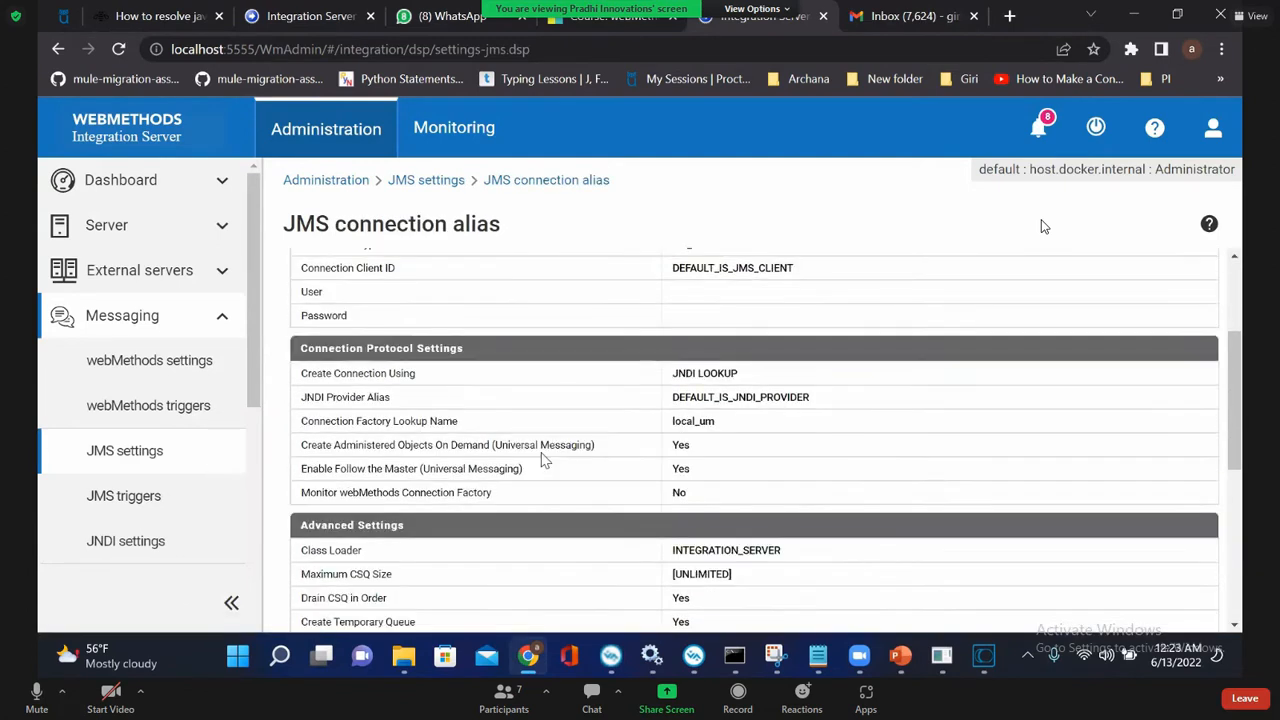
scroll(542, 456, down, 3)
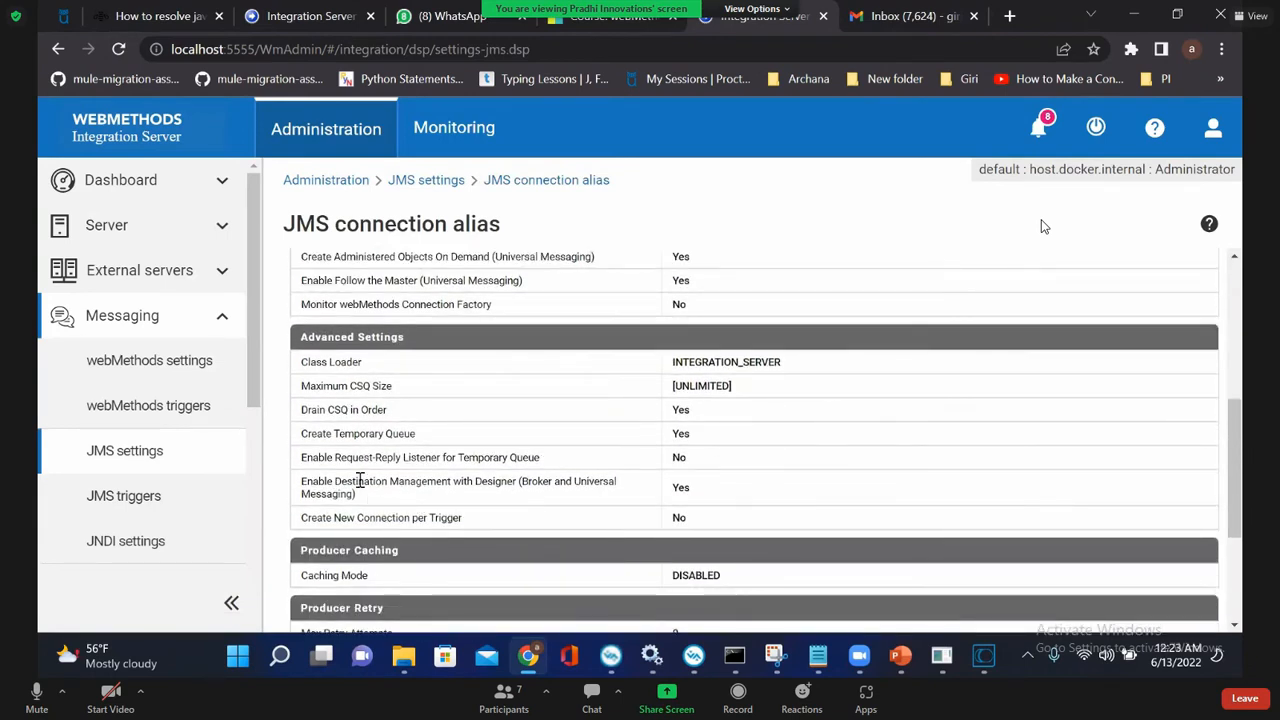
triple_click(312, 485)
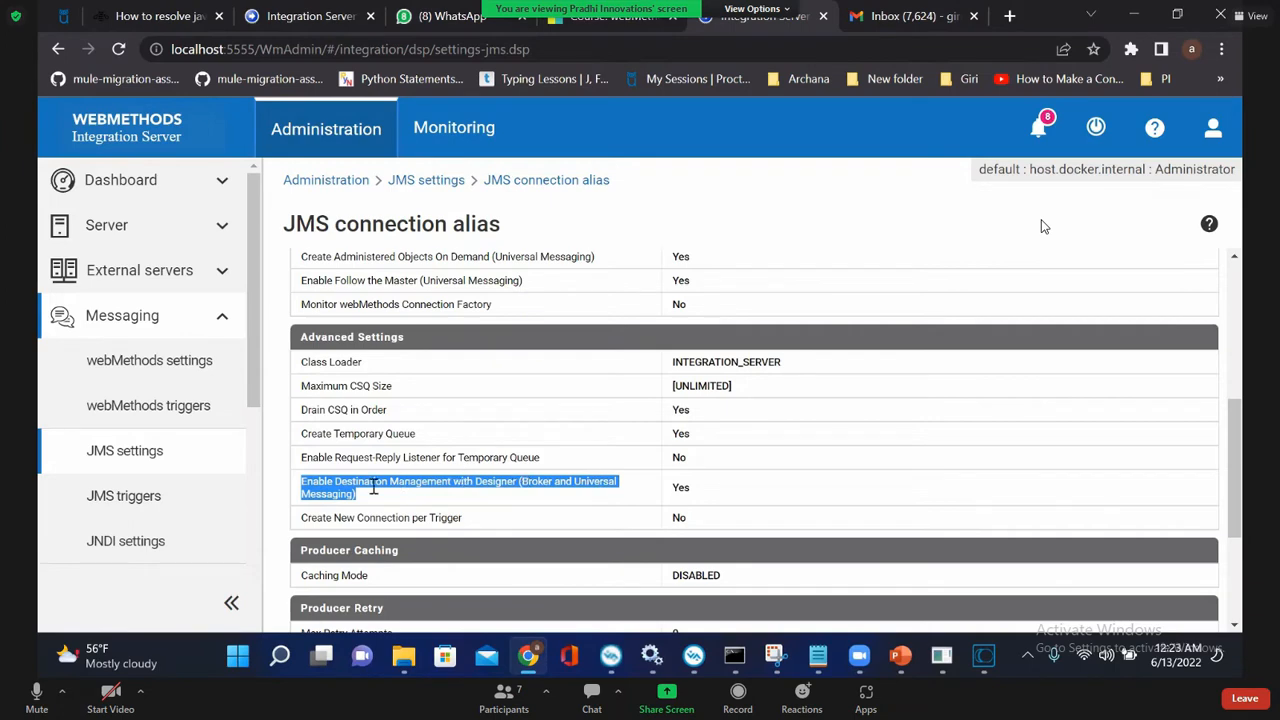
drag(700, 494, 664, 500)
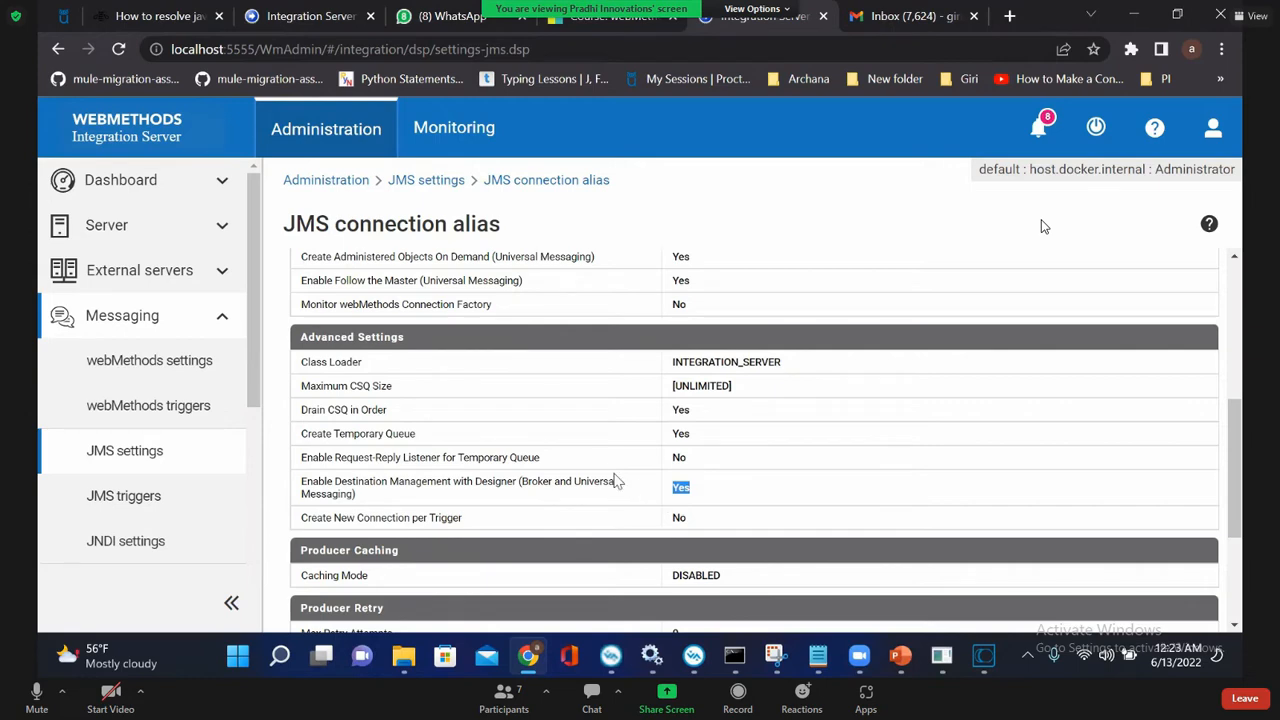
Step: Examine the alias's Create Administered Objects On Demand setting and review its remaining connection settings
scroll(626, 471, up, 2)
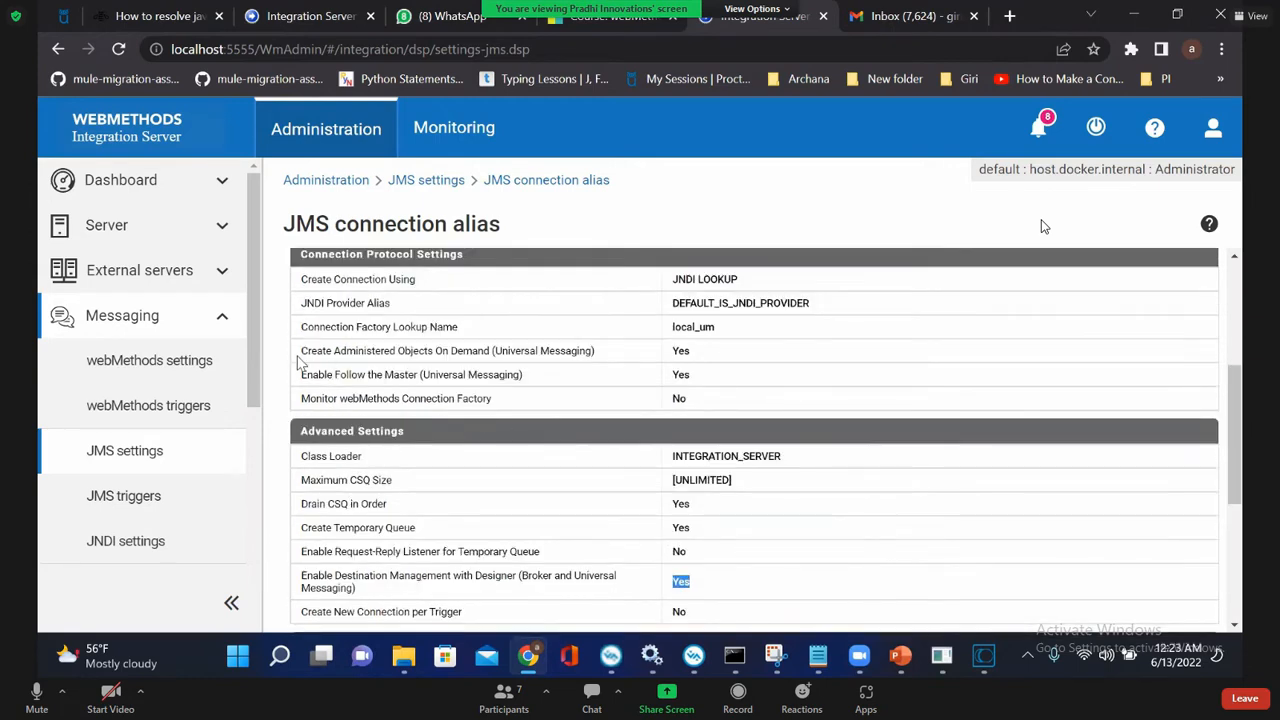
drag(303, 353, 620, 368)
drag(697, 352, 655, 360)
scroll(665, 415, down, 1)
scroll(662, 420, down, 2)
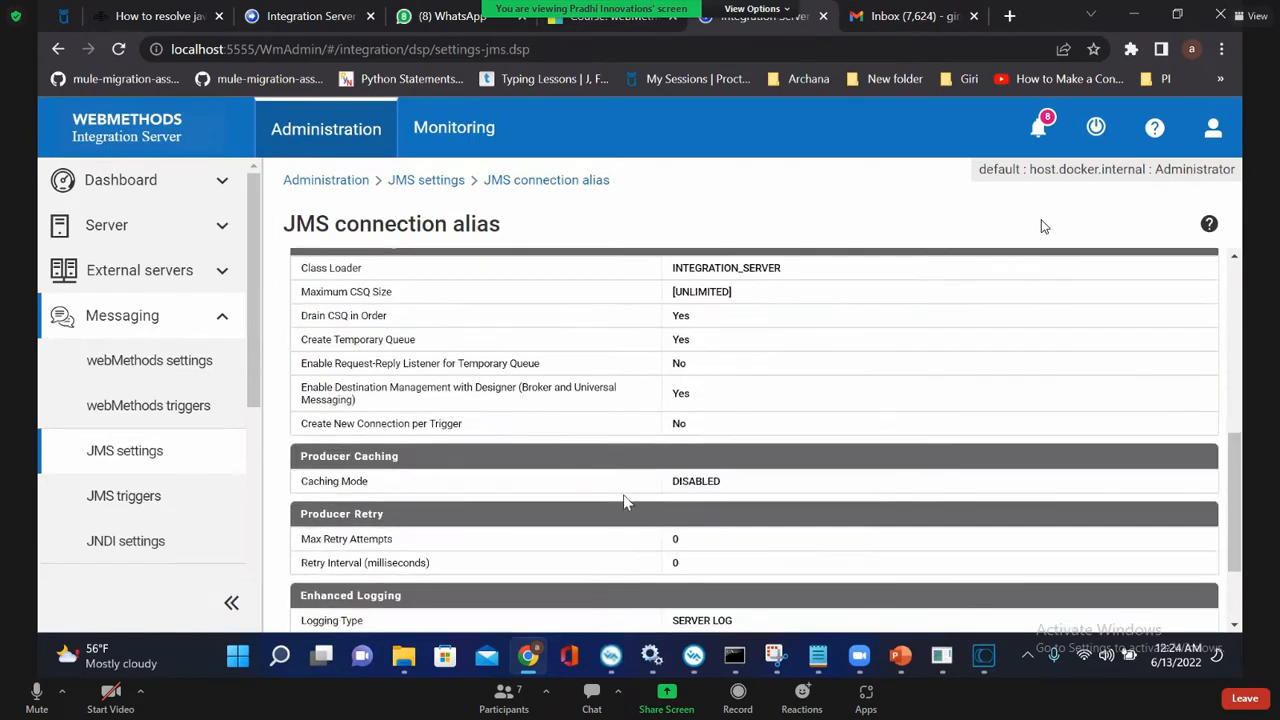
scroll(625, 502, up, 2)
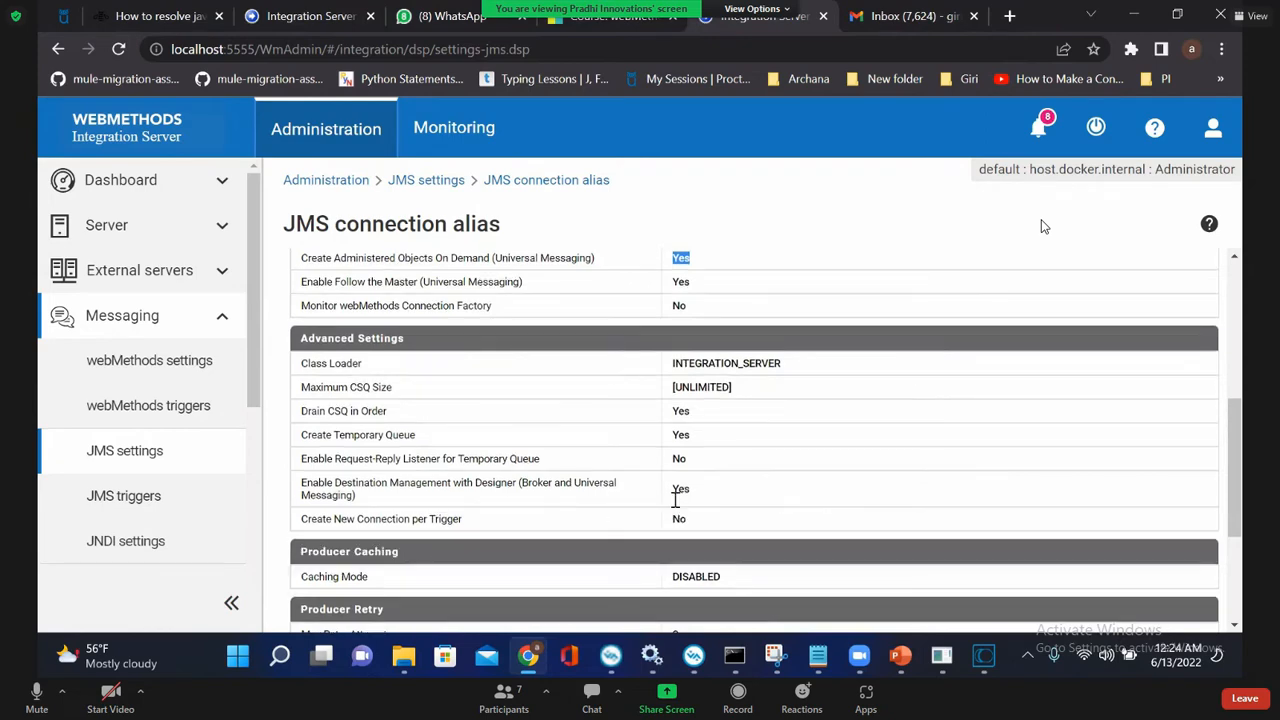
scroll(677, 490, up, 4)
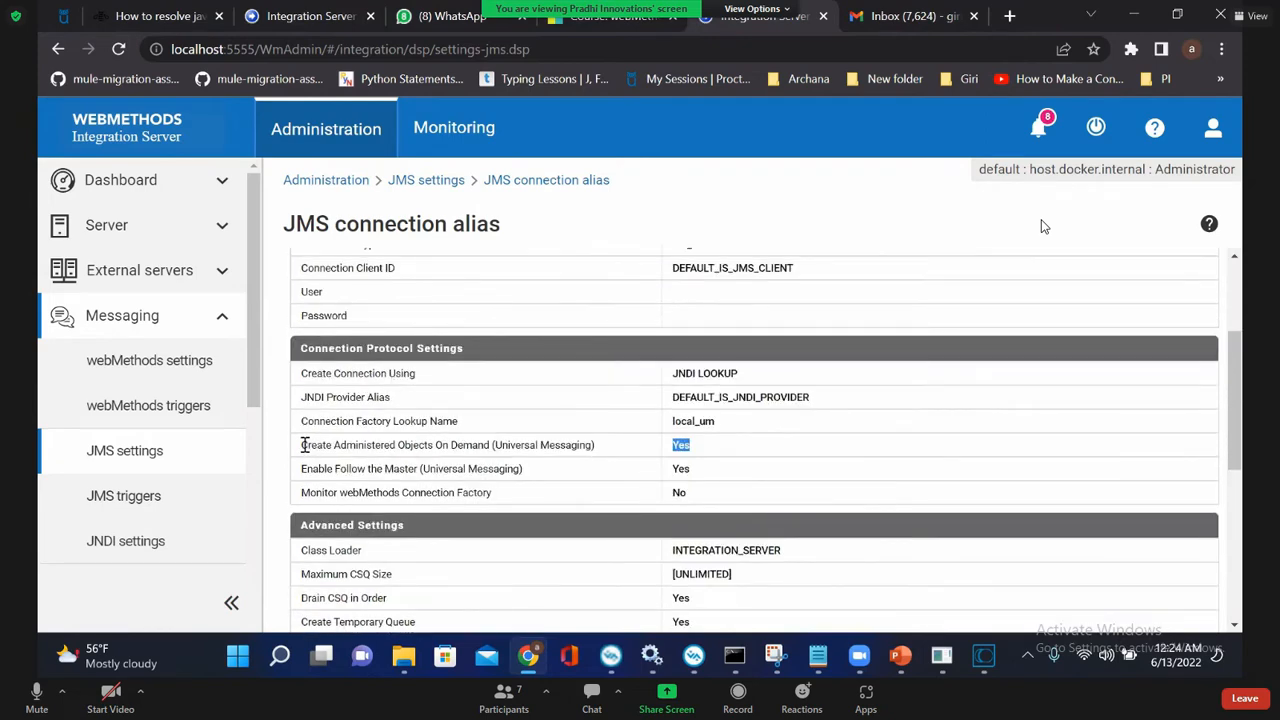
drag(304, 445, 493, 445)
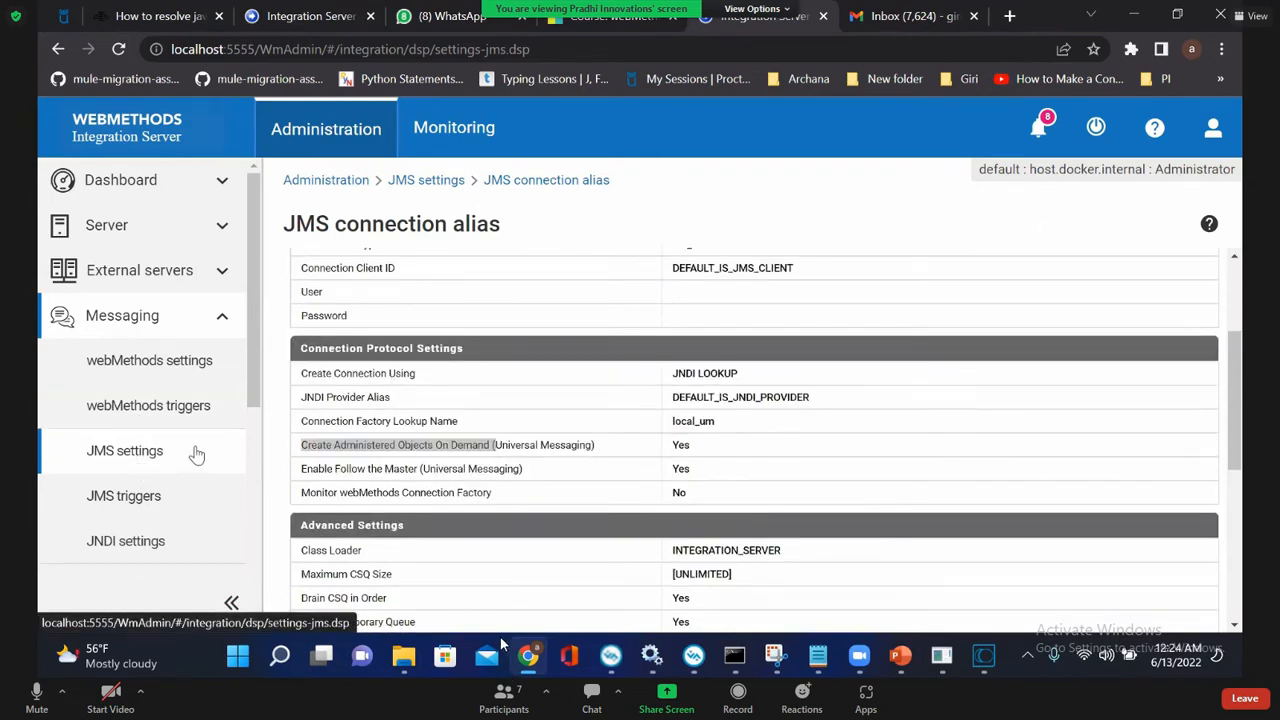
Step: Return to the list of JMS connection aliases, highlight DEFAULT_IS_JMS_CONNECTION, and exit the meeting's full-screen view
click(197, 453)
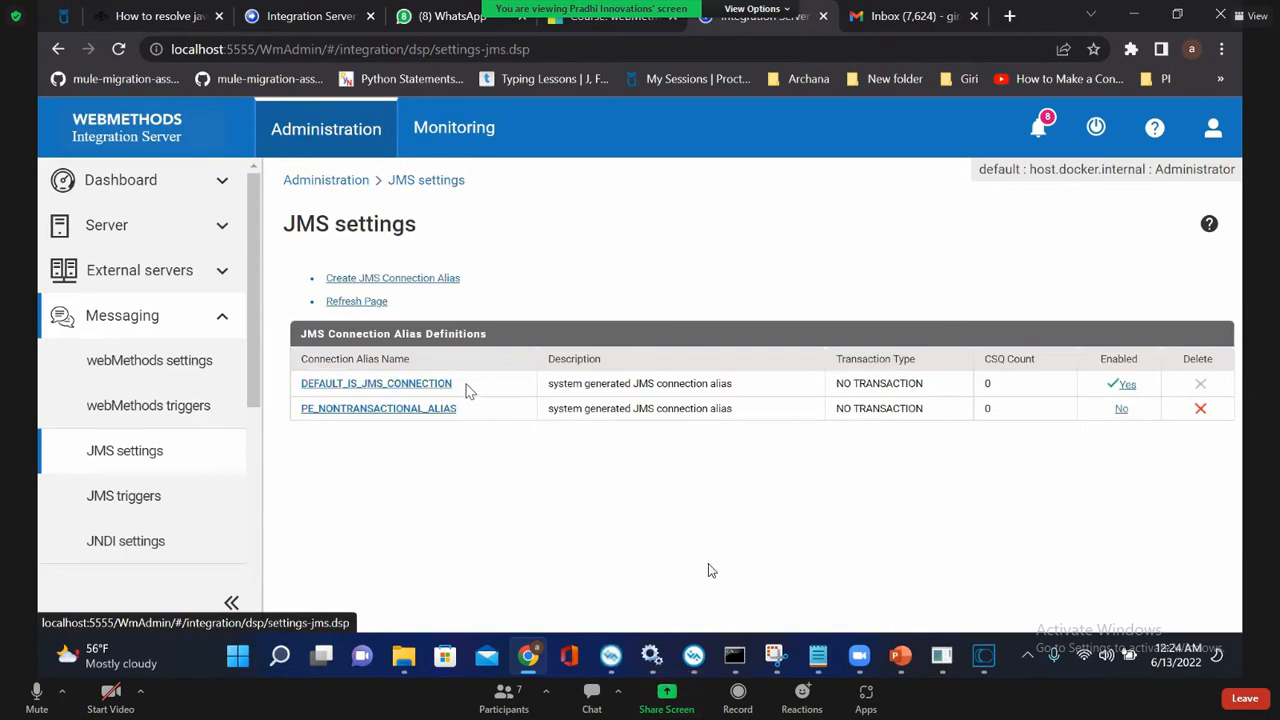
drag(466, 385, 303, 383)
key(Escape)
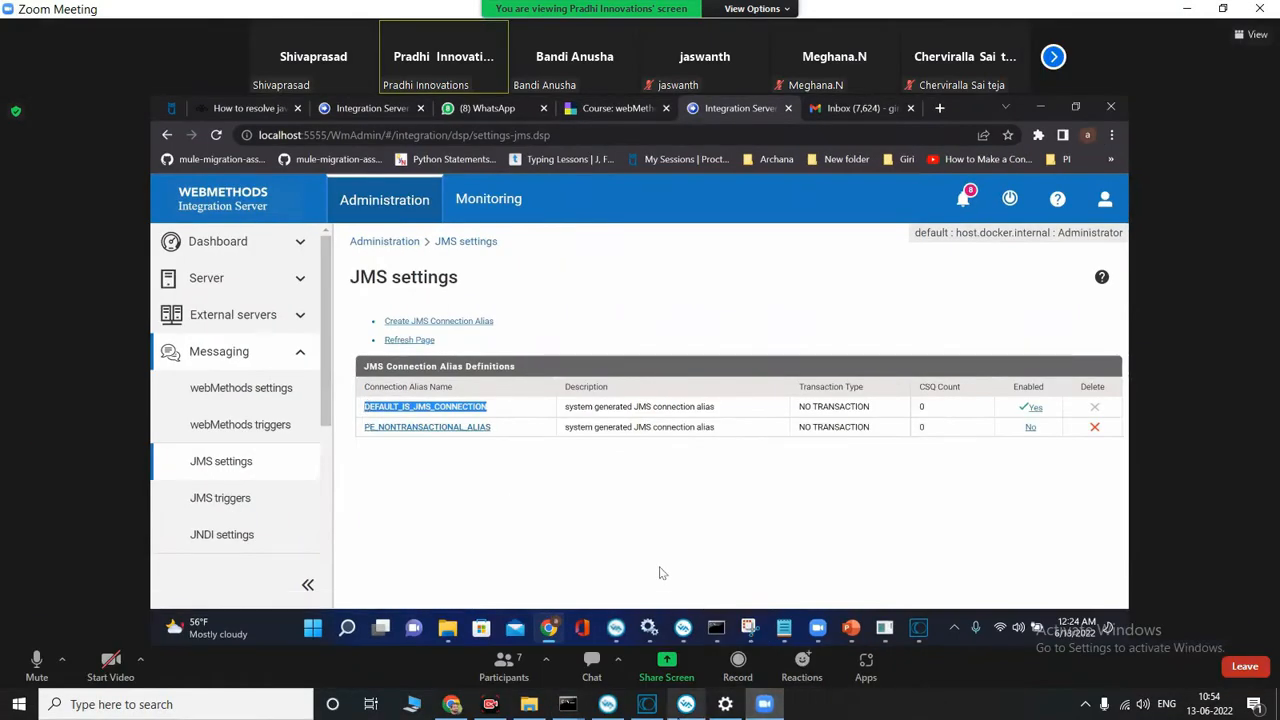
Step: Switch to the local Chrome window, place it beside the meeting, and log back in to Integration Server as Administrator
click(452, 704)
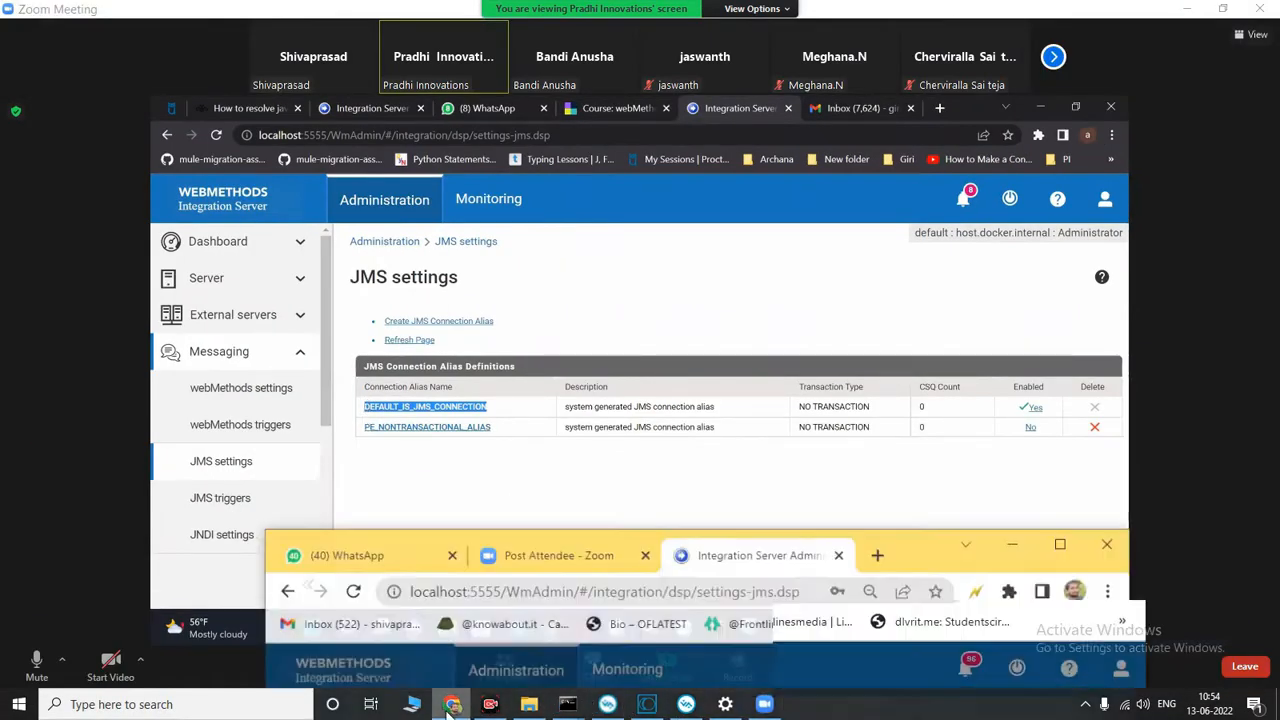
key(super+Right)
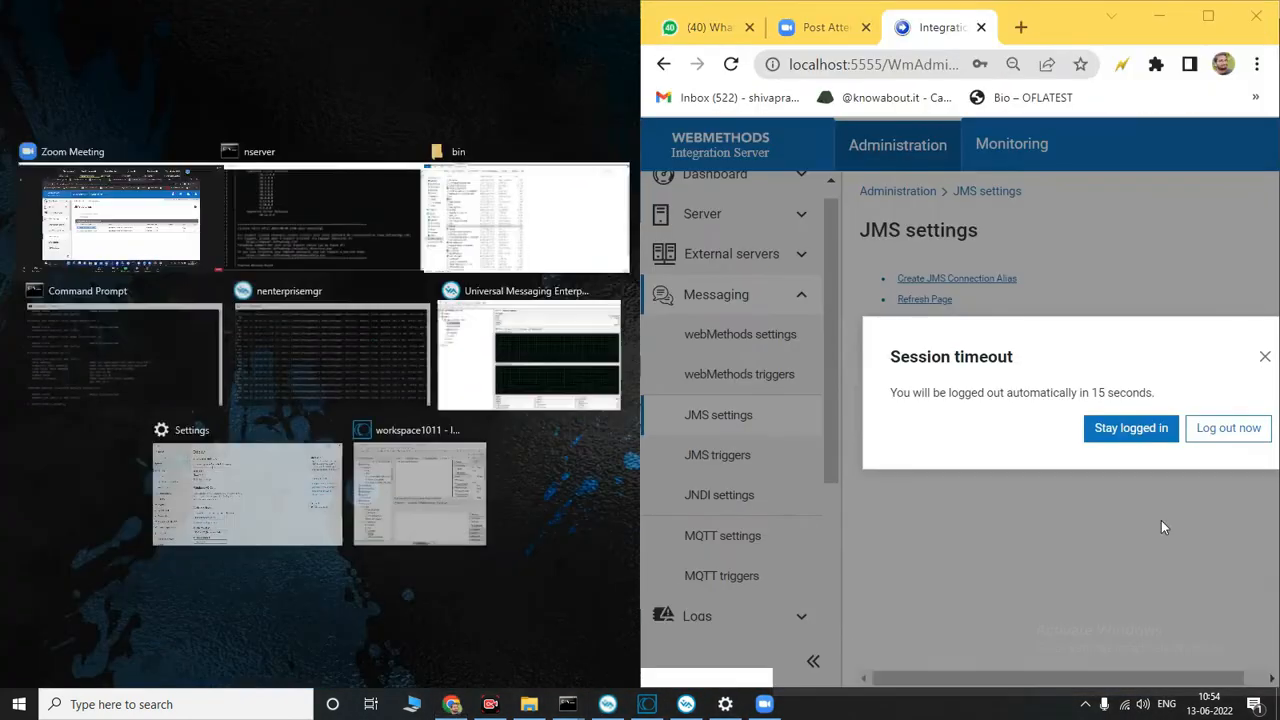
click(948, 440)
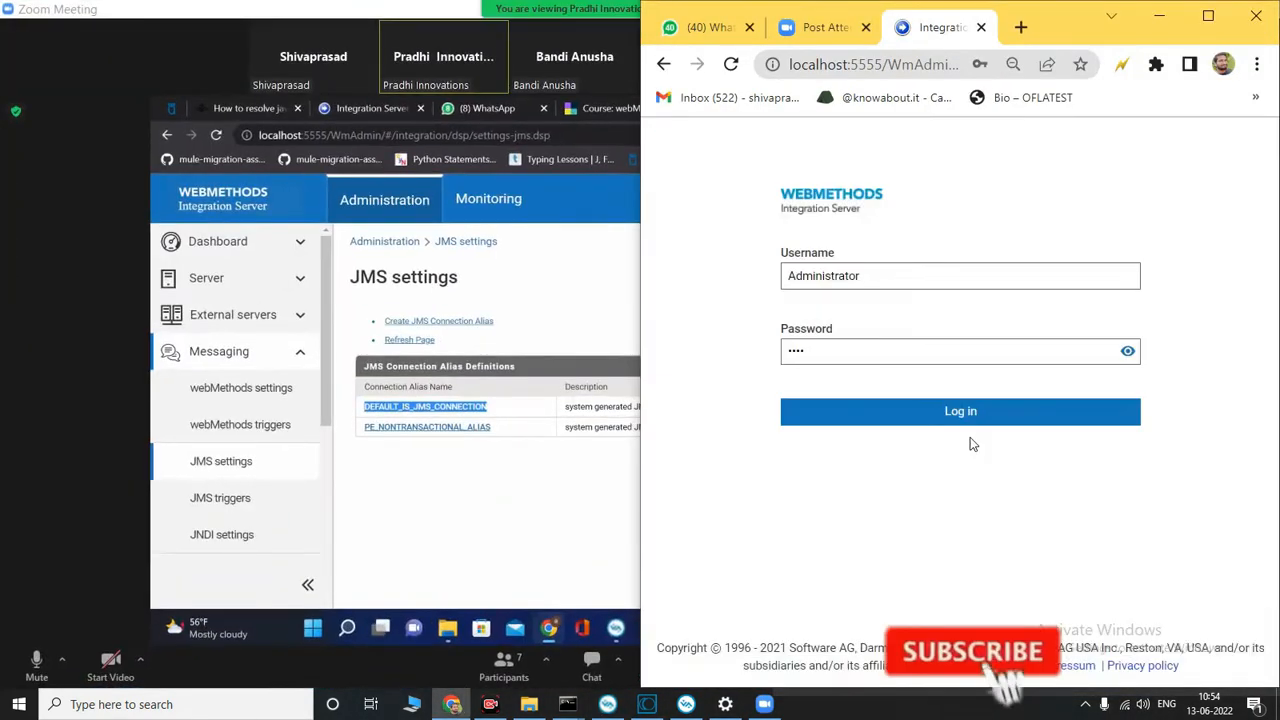
click(925, 411)
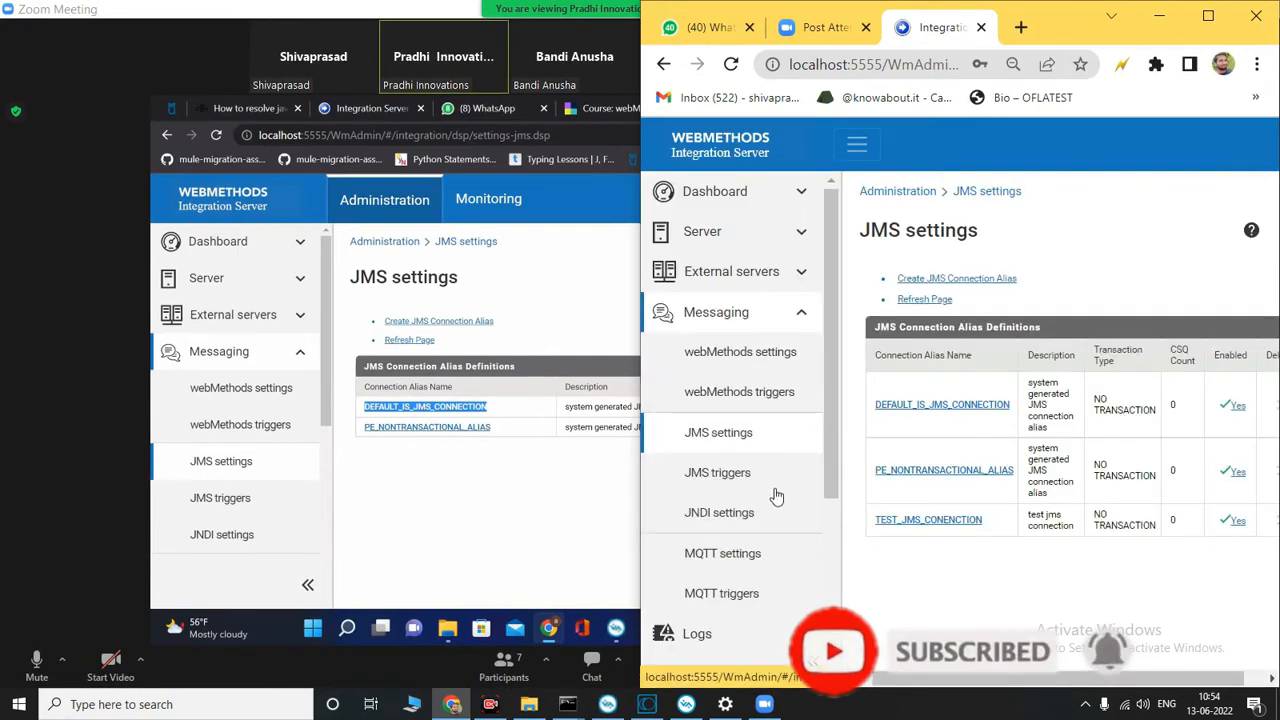
Step: Open the DEFAULT_IS_JMS_CONNECTION alias from the local server's JMS settings and collapse the navigation sidebar
click(753, 434)
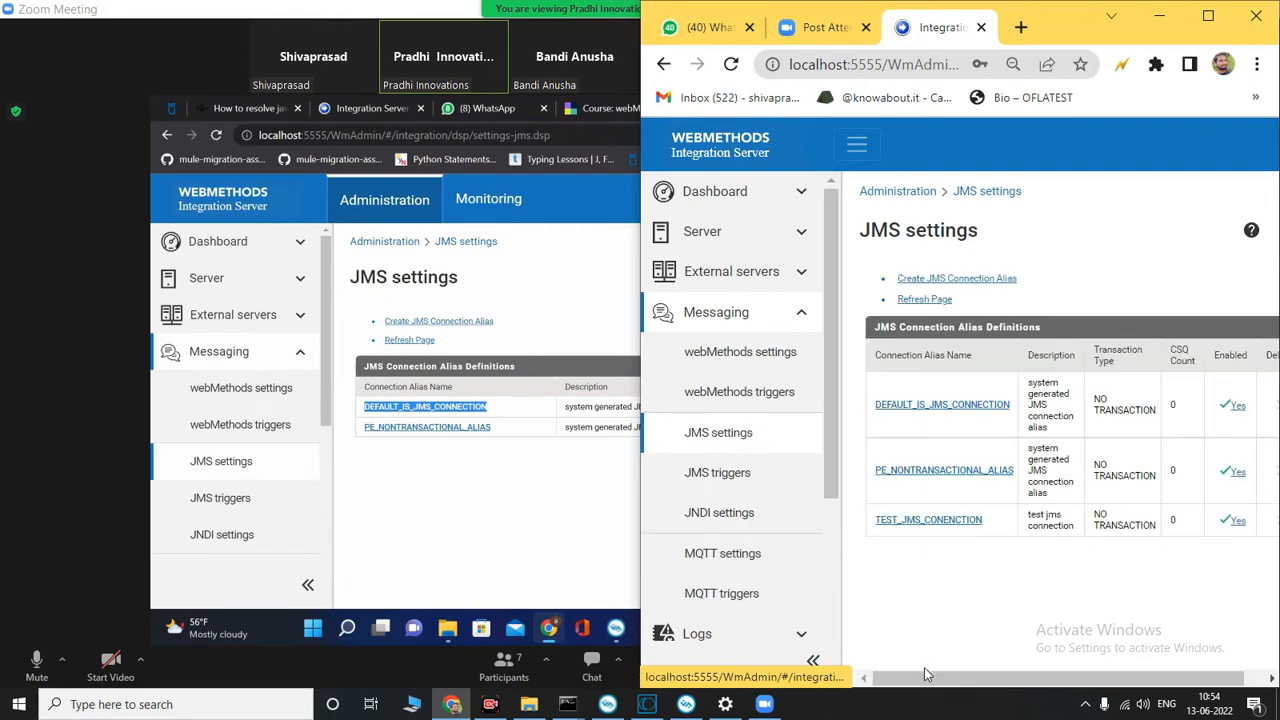
drag(925, 676, 1058, 686)
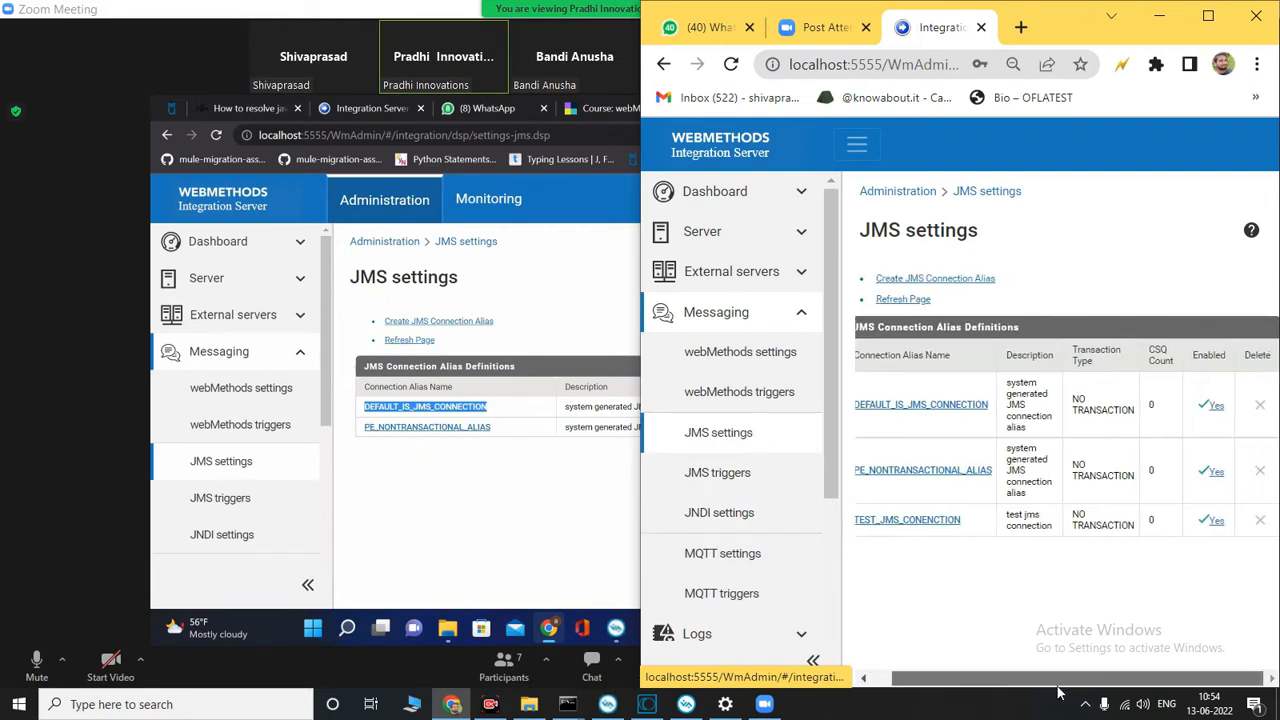
click(953, 418)
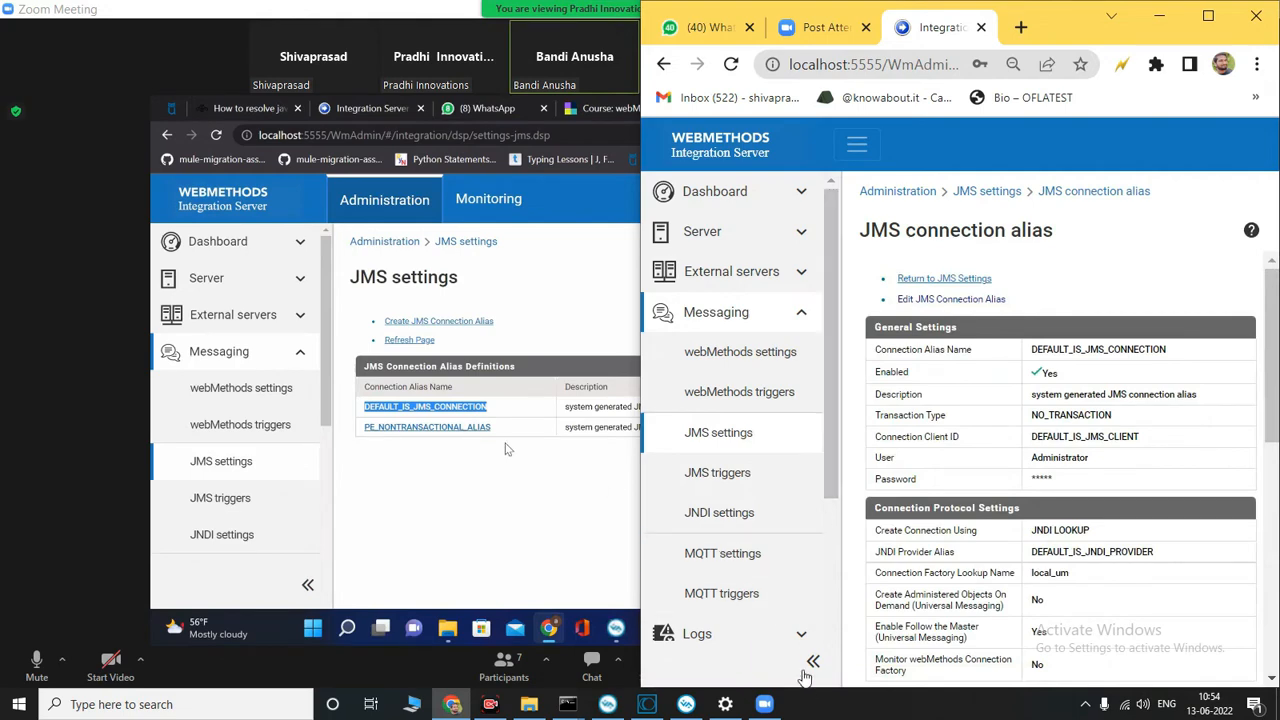
click(813, 662)
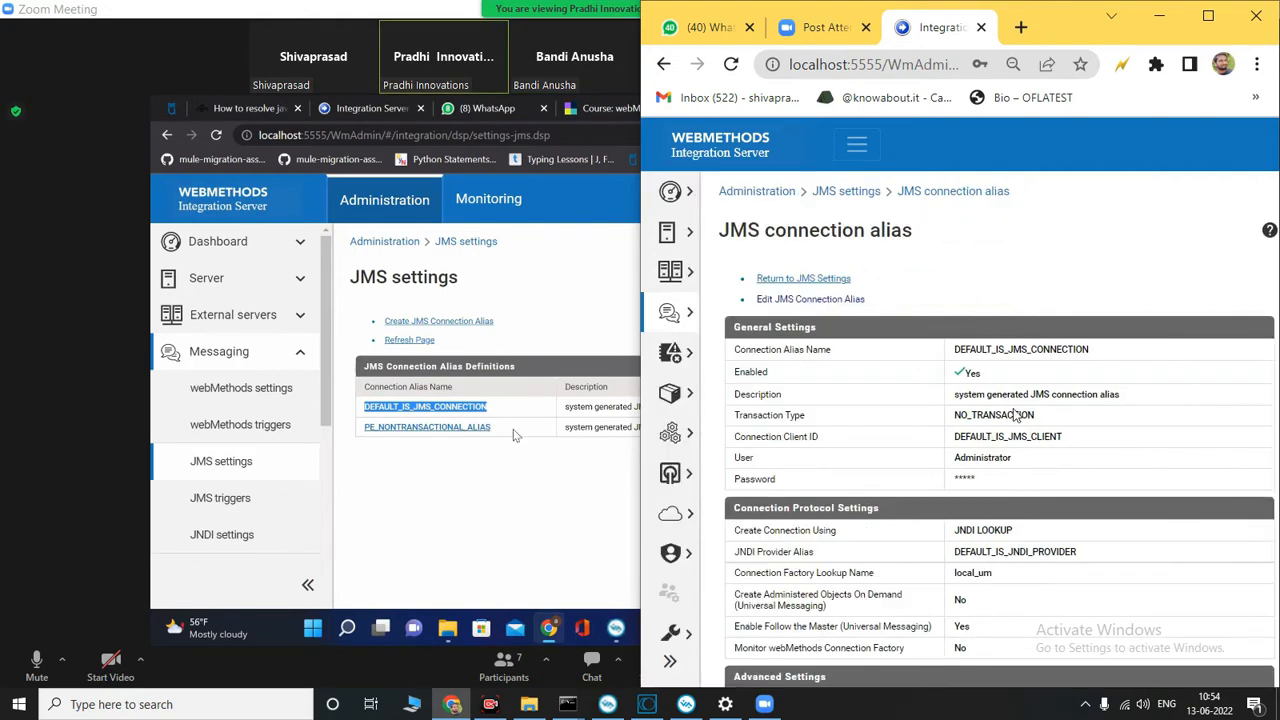
Step: Compare the local alias's connection protocol and advanced settings with the shared screen, and minimize the browser window
scroll(1001, 445, down, 1)
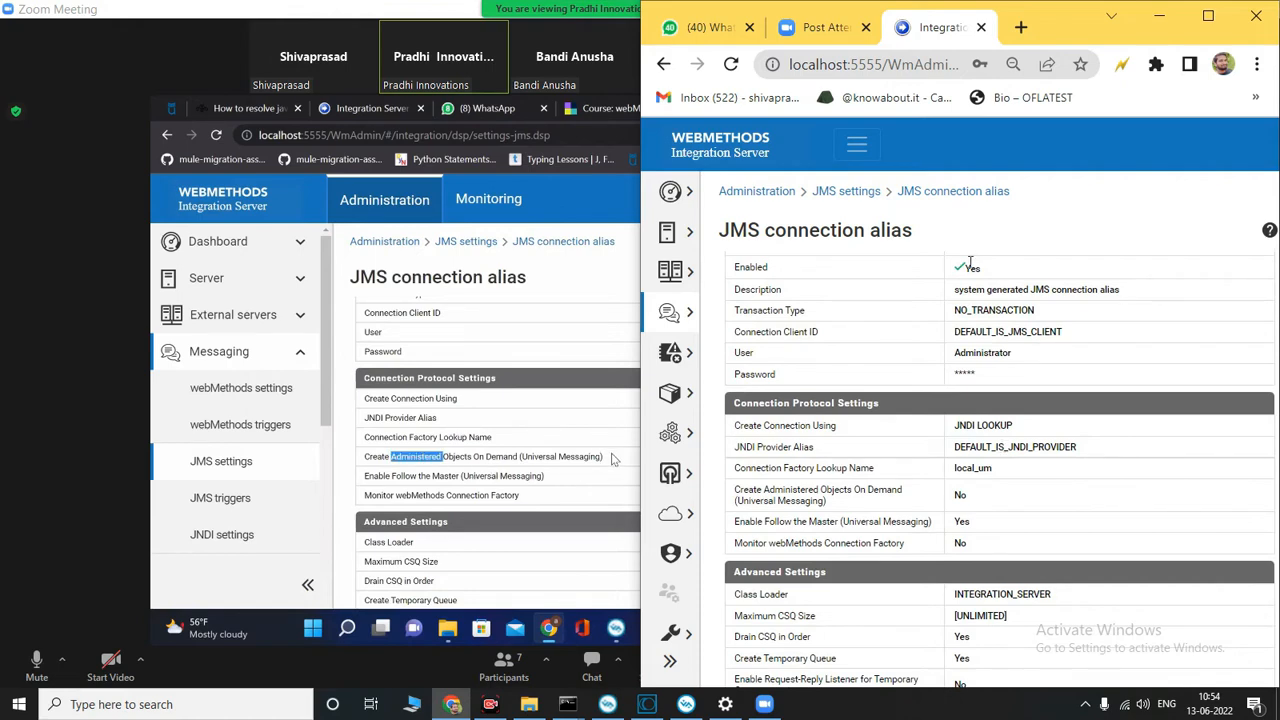
drag(1096, 38, 1250, 94)
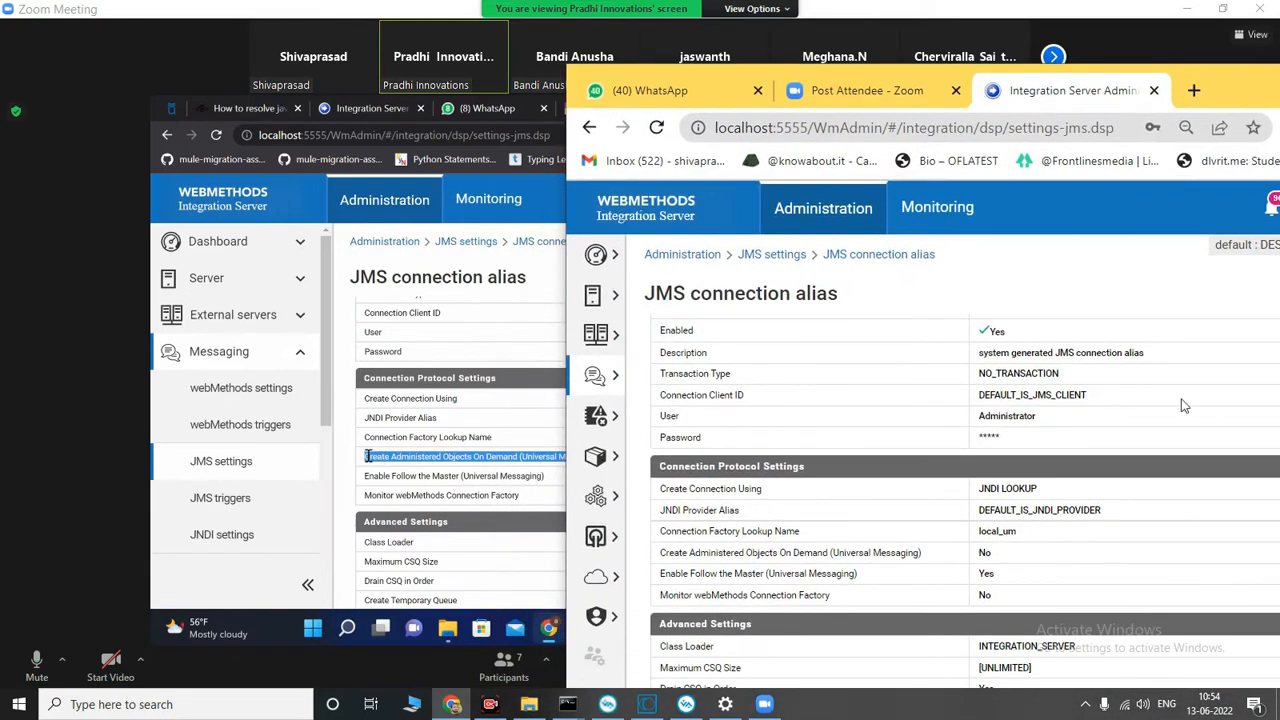
scroll(997, 567, down, 3)
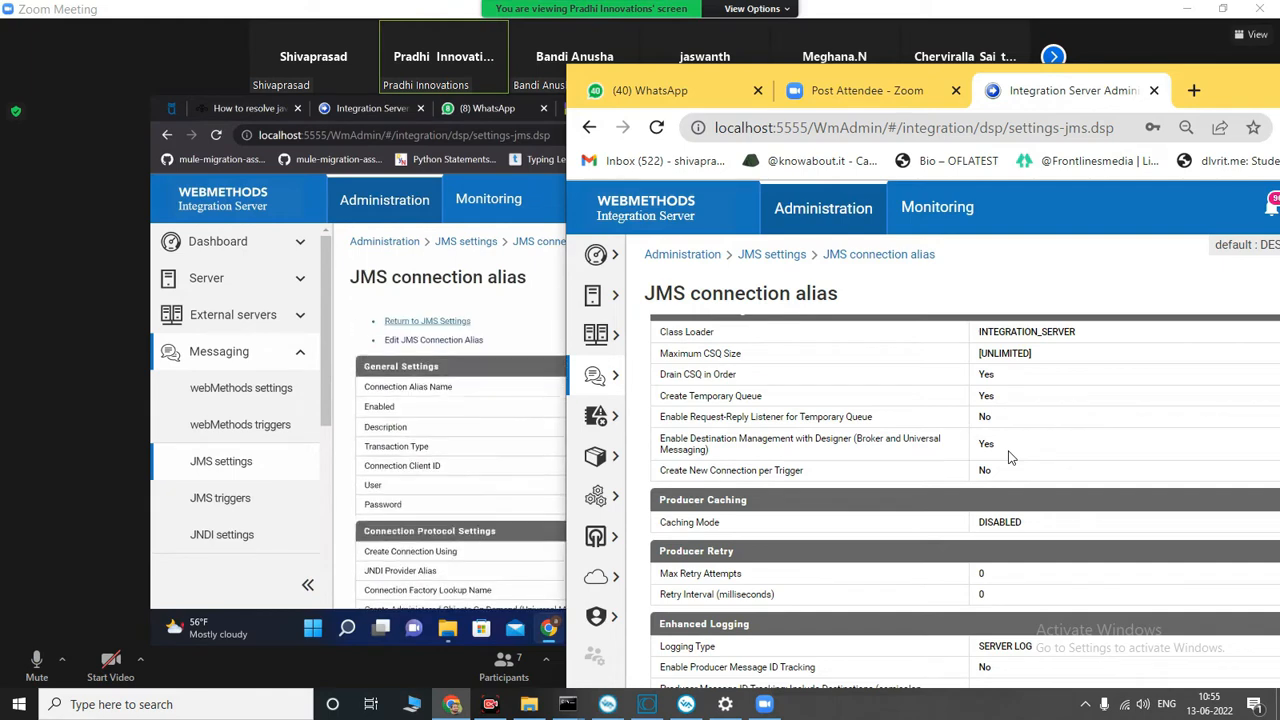
scroll(1015, 455, down, 1)
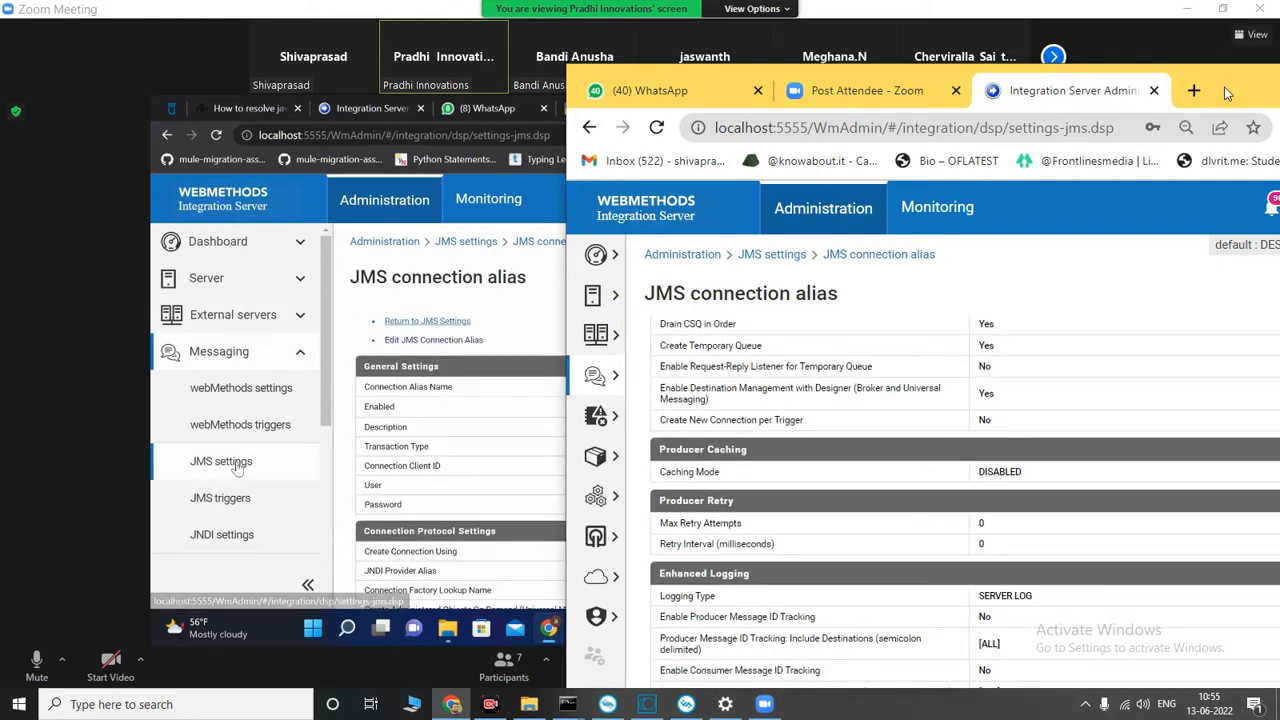
drag(1245, 93, 1128, 153)
click(1222, 143)
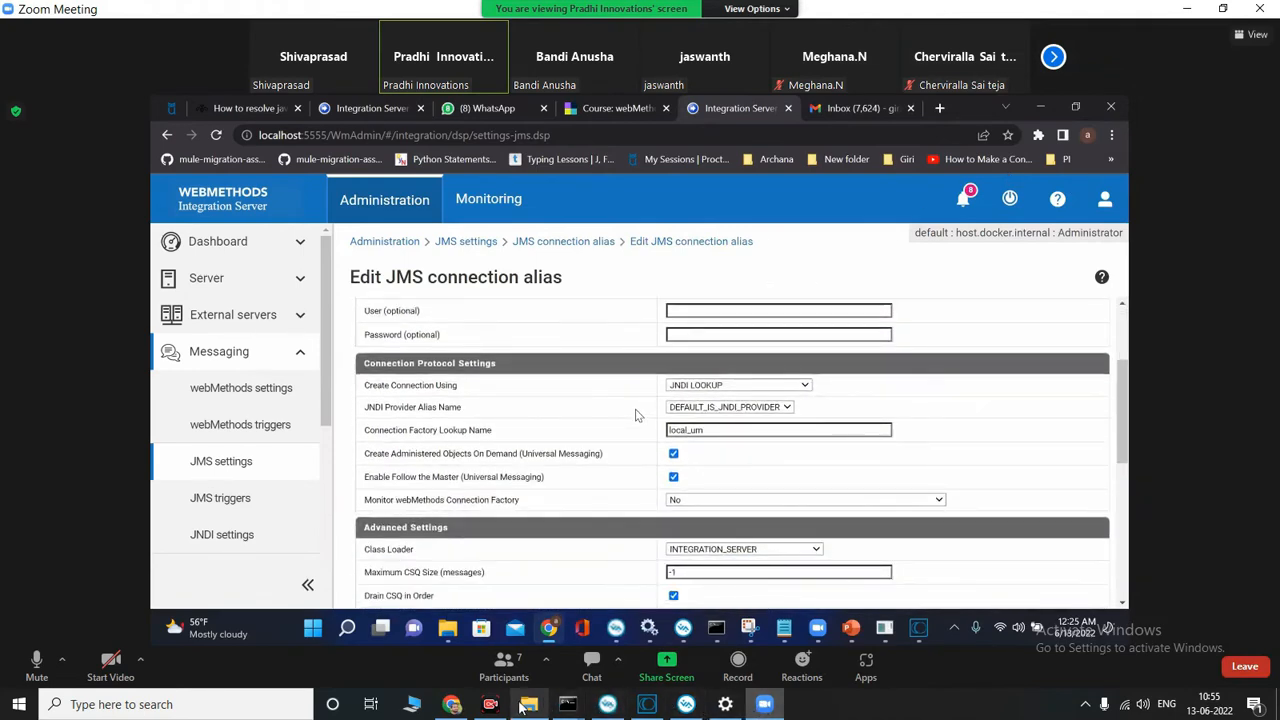
Step: Switch back to Chrome, disable the DEFAULT_IS_JMS_CONNECTION alias in the JMS settings, and open its details
click(452, 704)
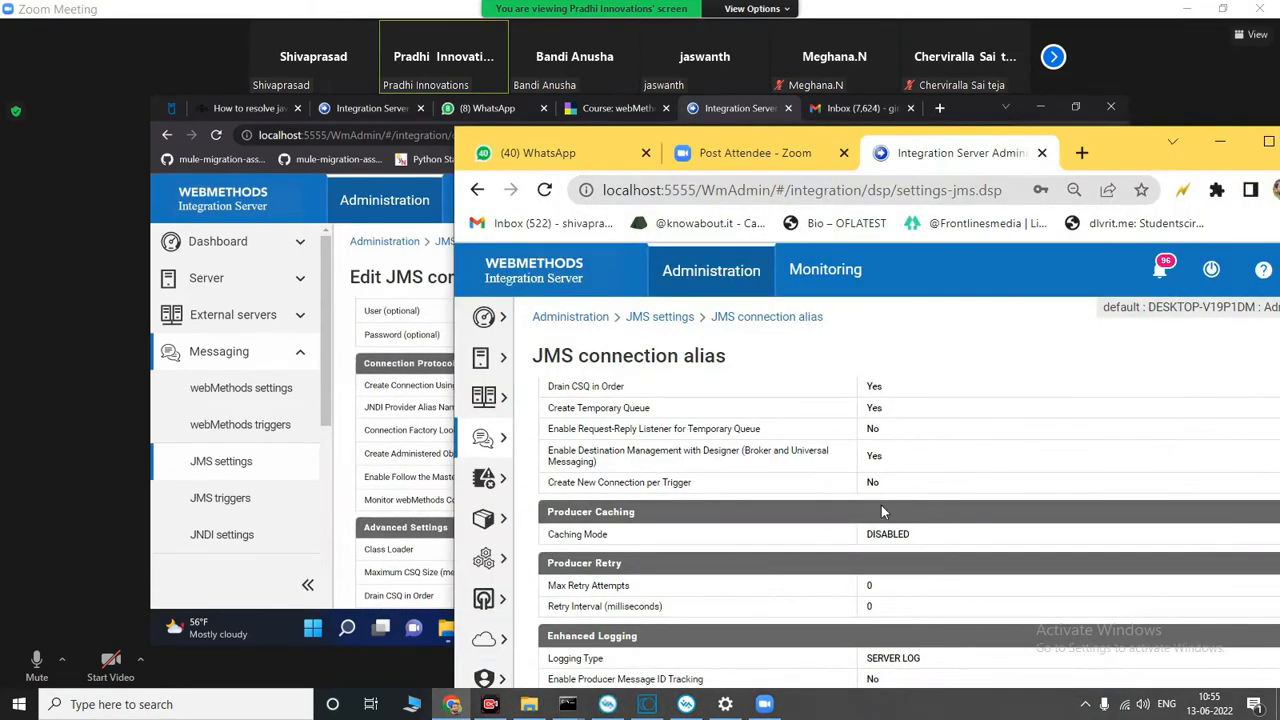
scroll(881, 505, up, 8)
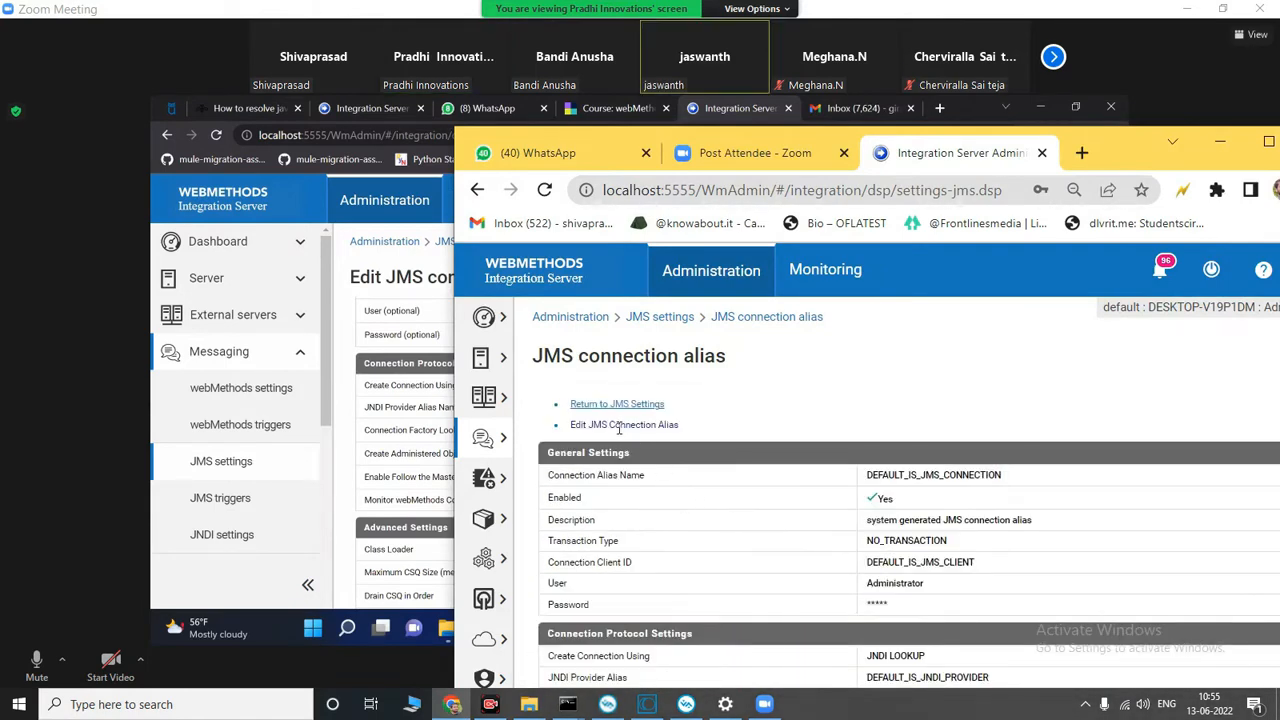
click(618, 405)
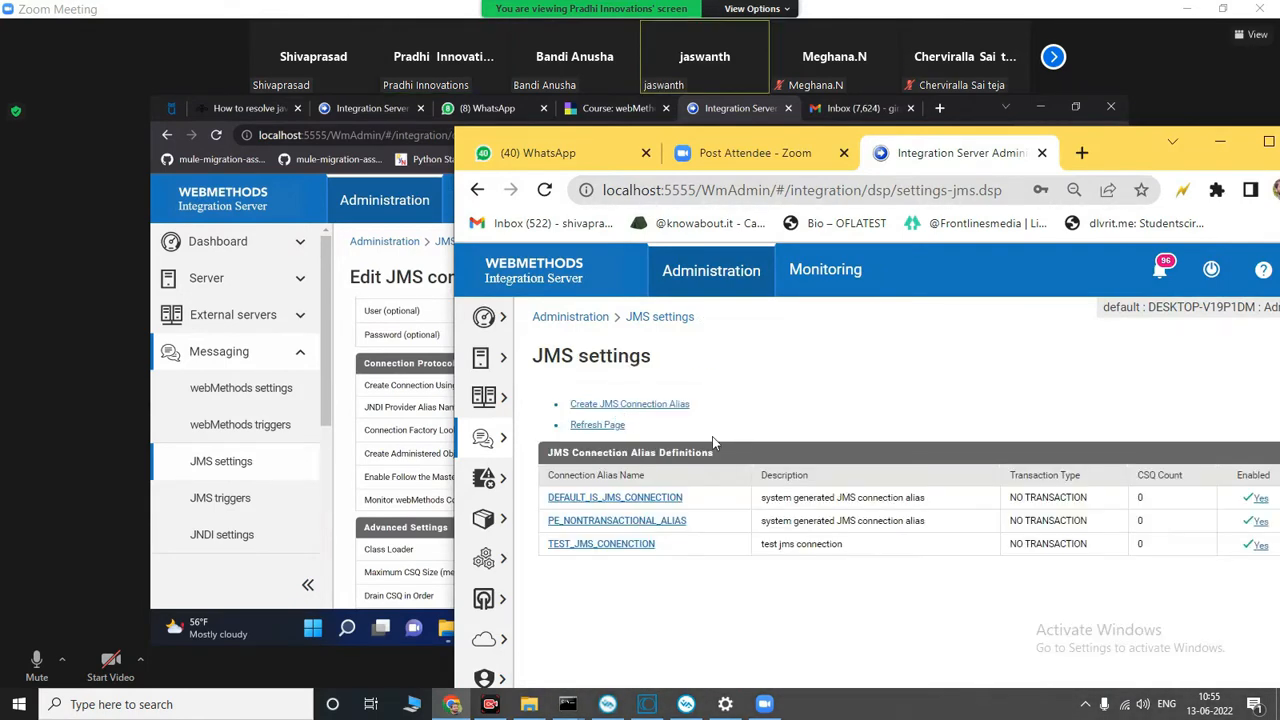
click(1256, 501)
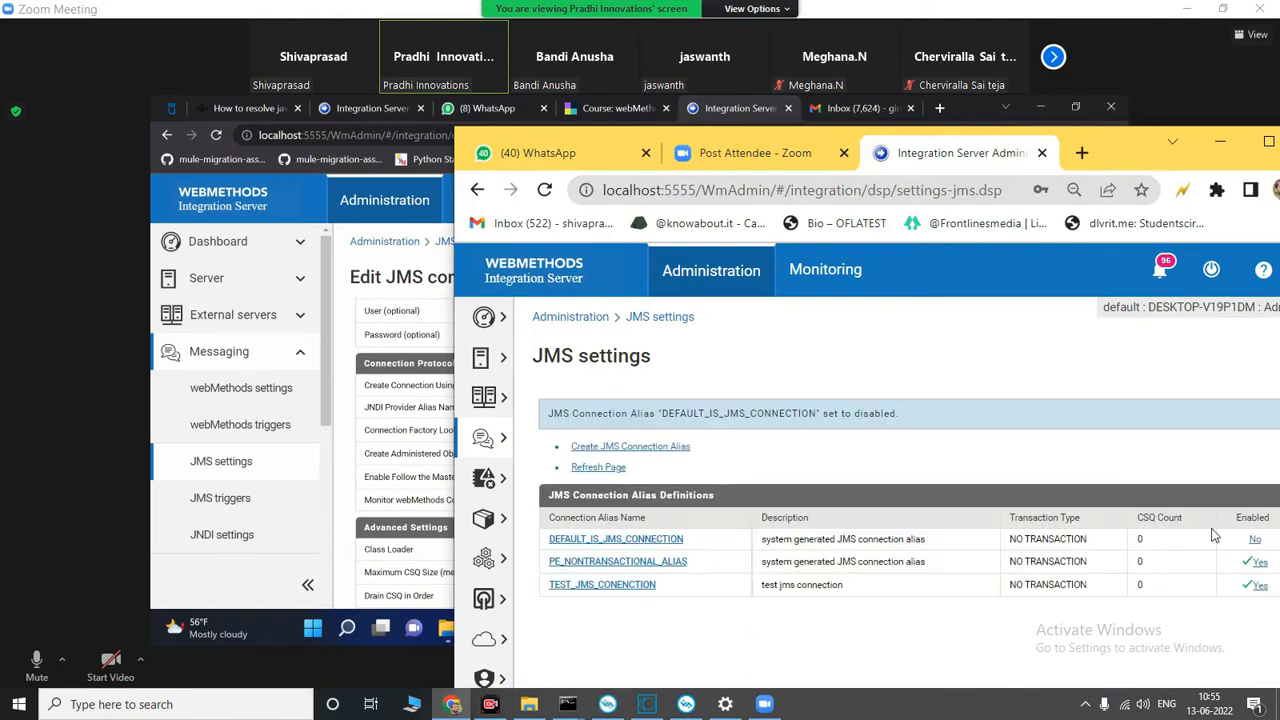
click(610, 540)
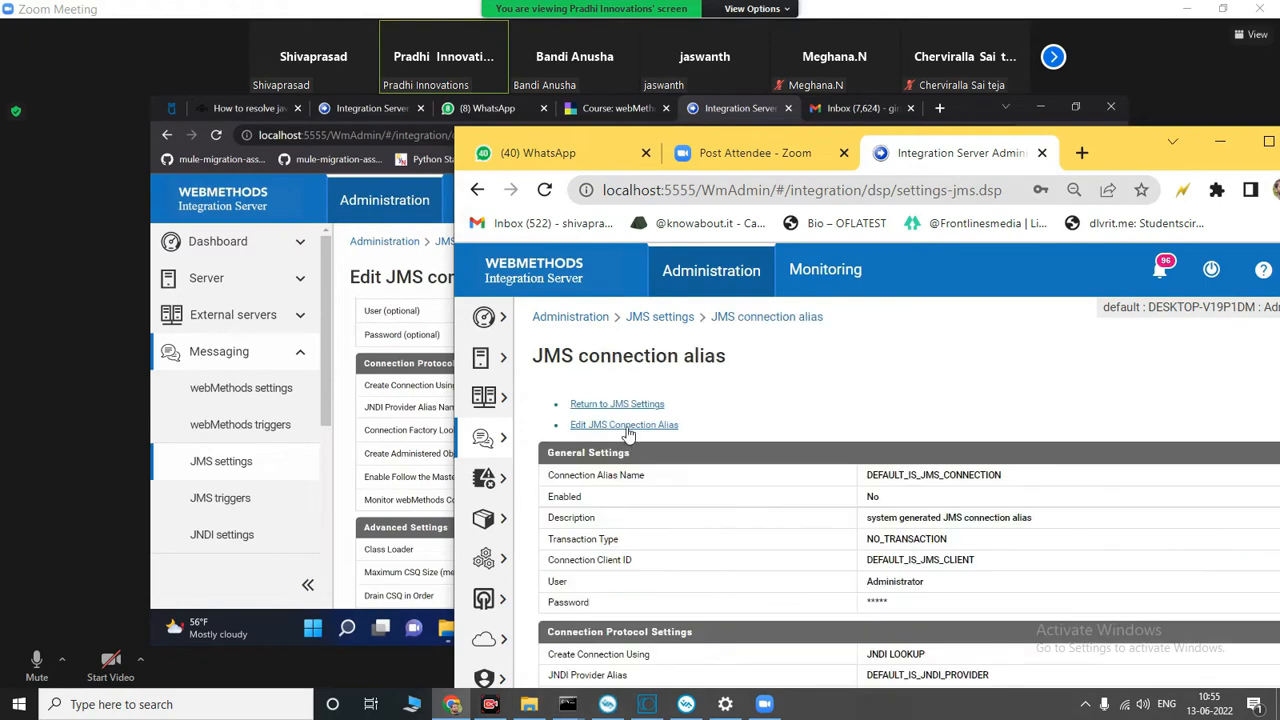
Step: Open the local DEFAULT_IS_JMS_CONNECTION alias for editing, compare its connection protocol and advanced settings with the shared screen, and save the changes
click(628, 426)
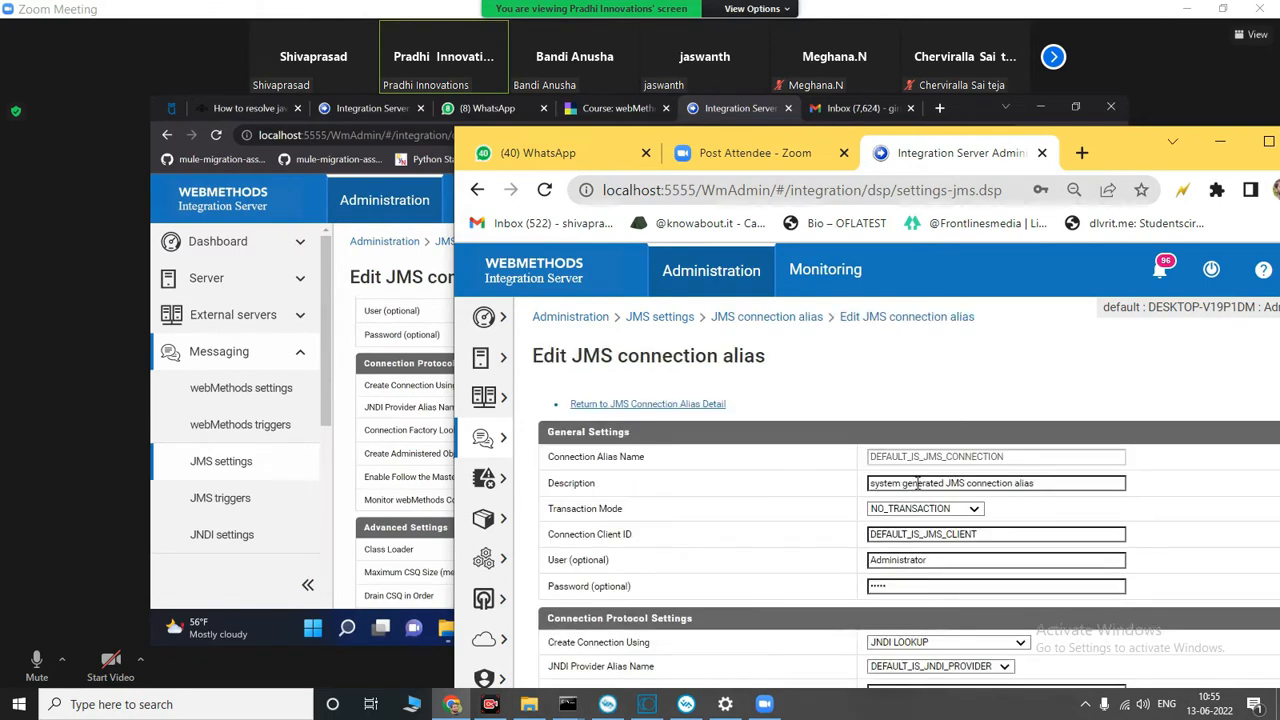
scroll(917, 483, down, 2)
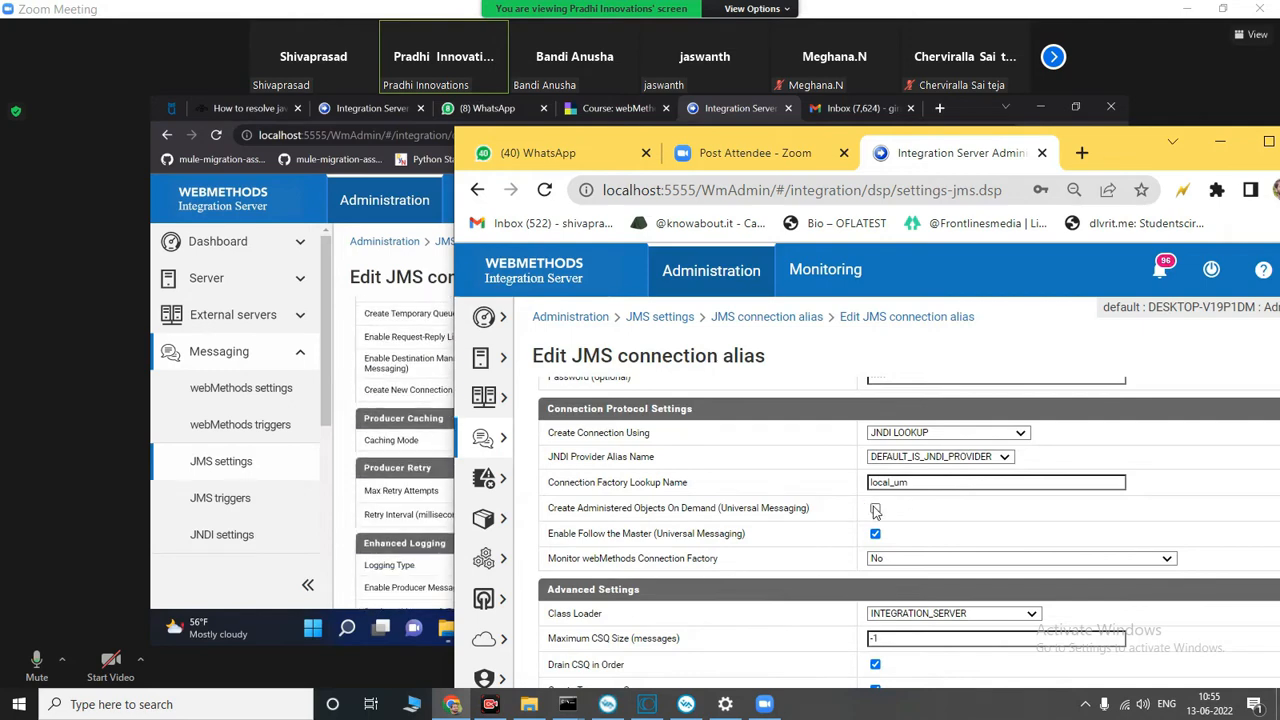
scroll(877, 511, down, 3)
scroll(885, 512, up, 6)
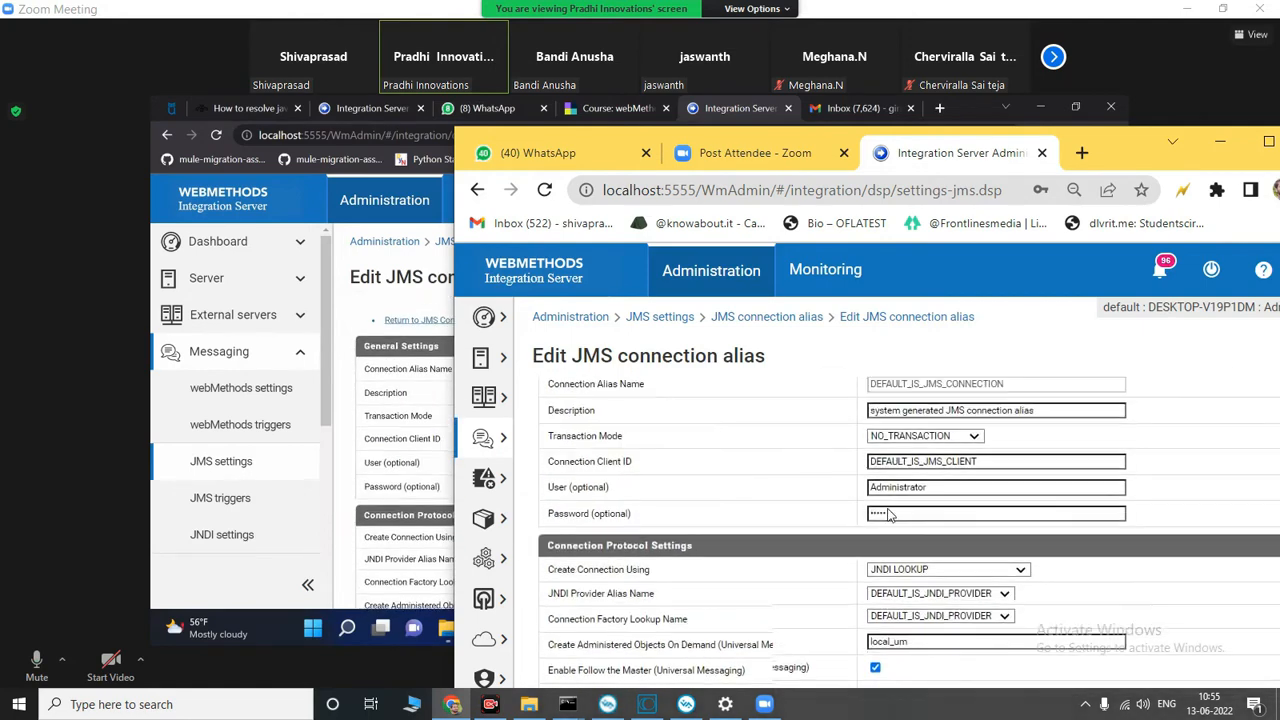
scroll(641, 451, down, 4)
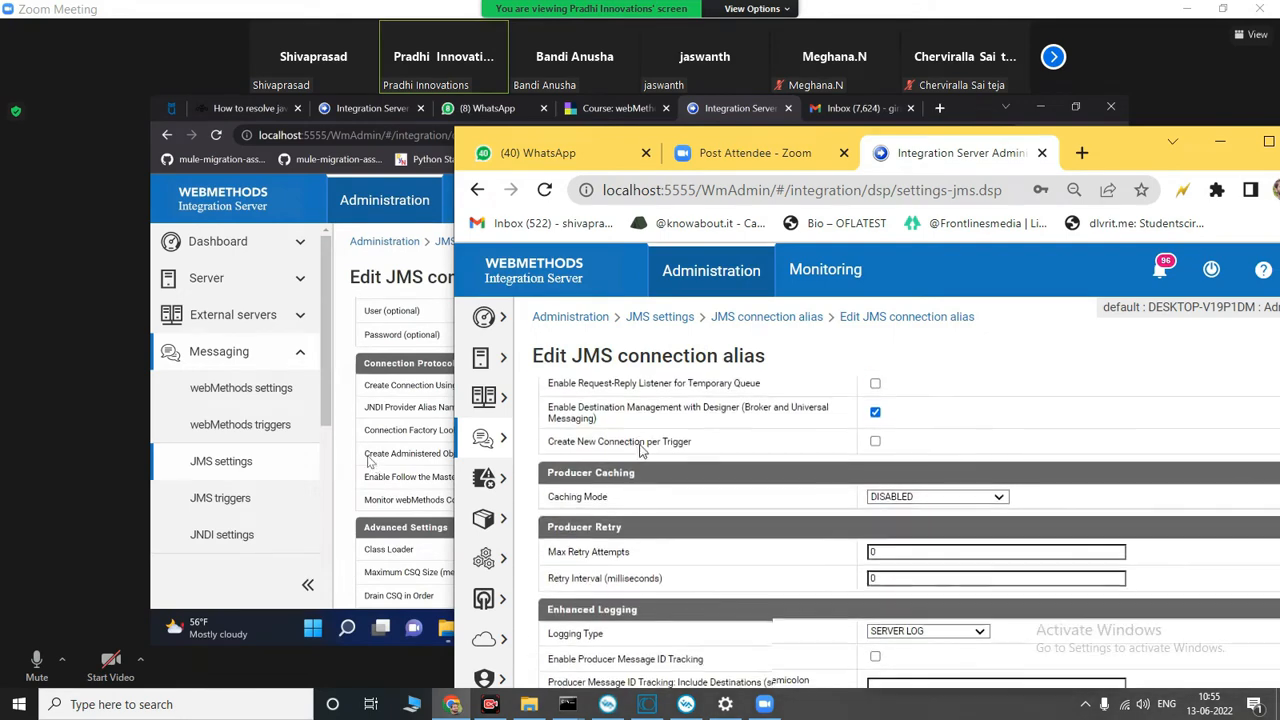
drag(1106, 153, 1147, 45)
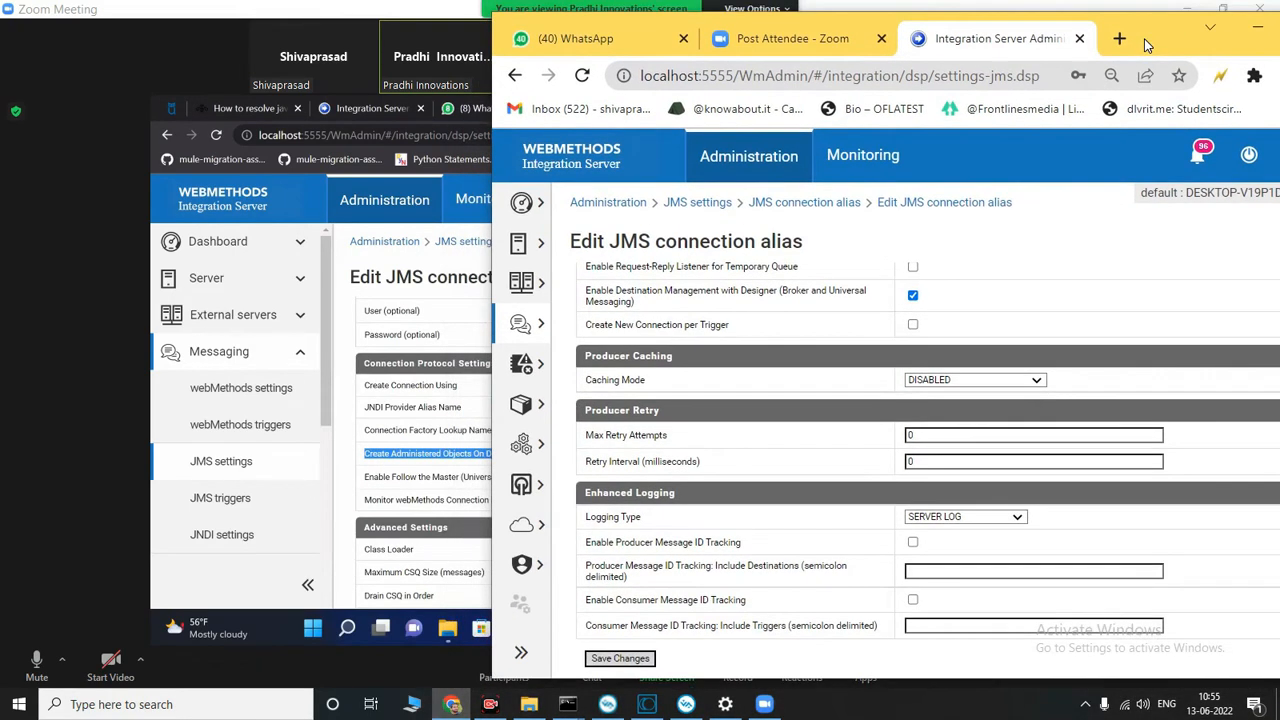
click(622, 659)
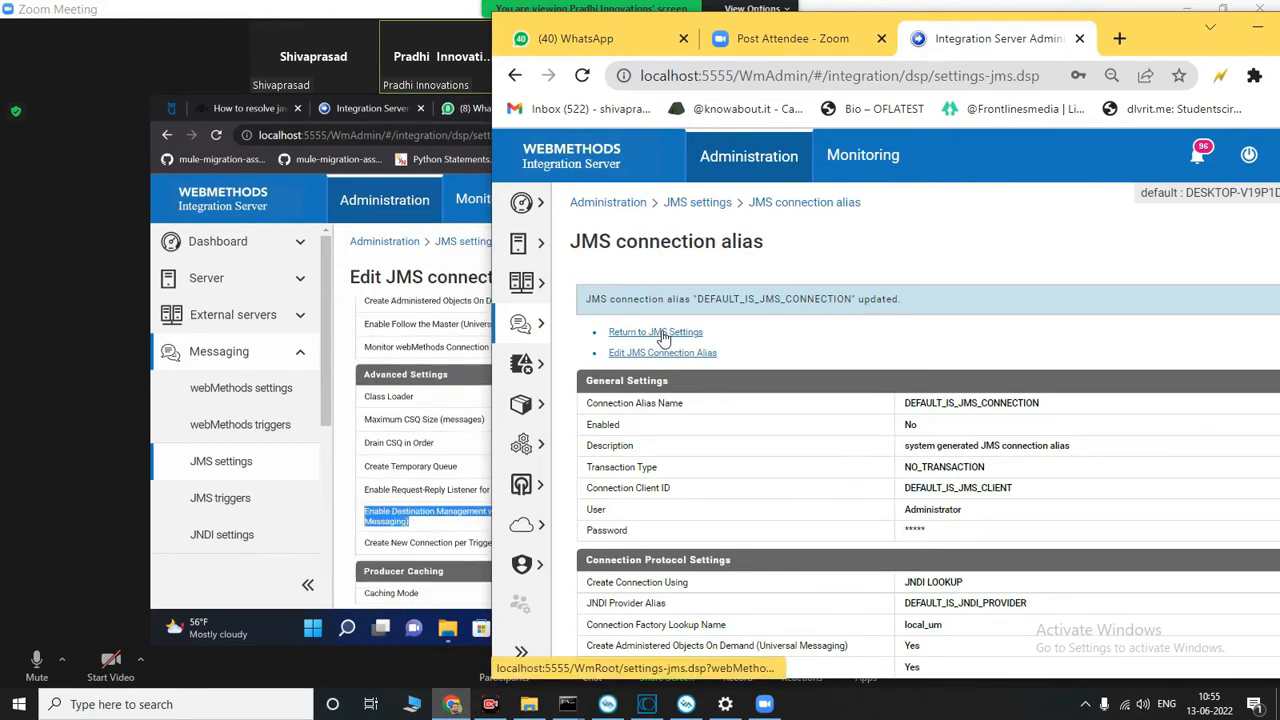
Step: Return to the JMS settings list and enable the DEFAULT_IS_JMS_CONNECTION alias
click(660, 332)
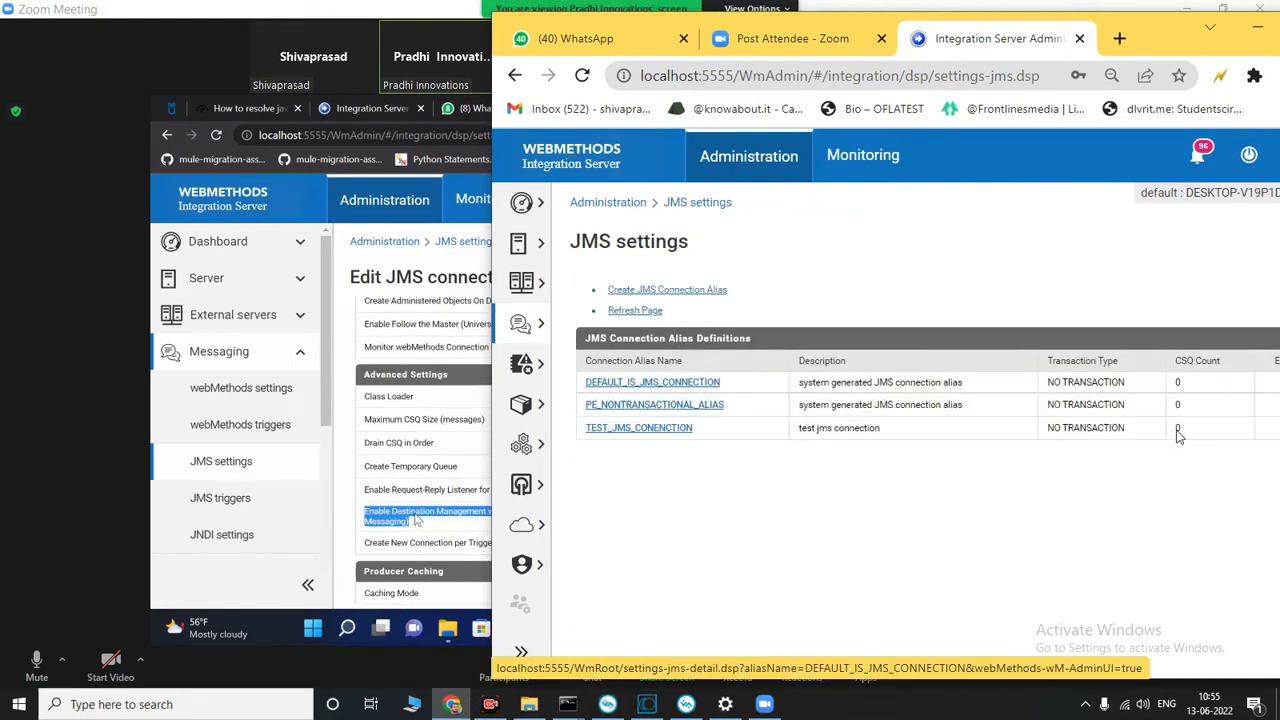
drag(1158, 50, 1026, 56)
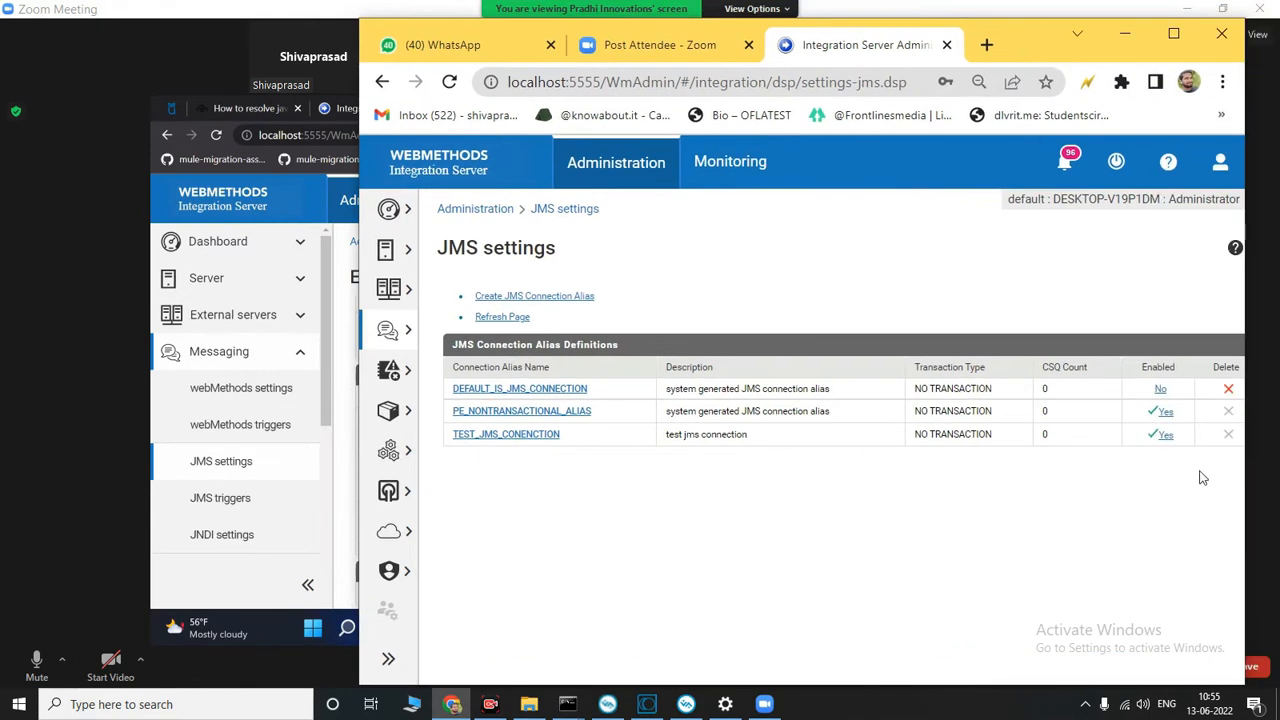
click(1158, 390)
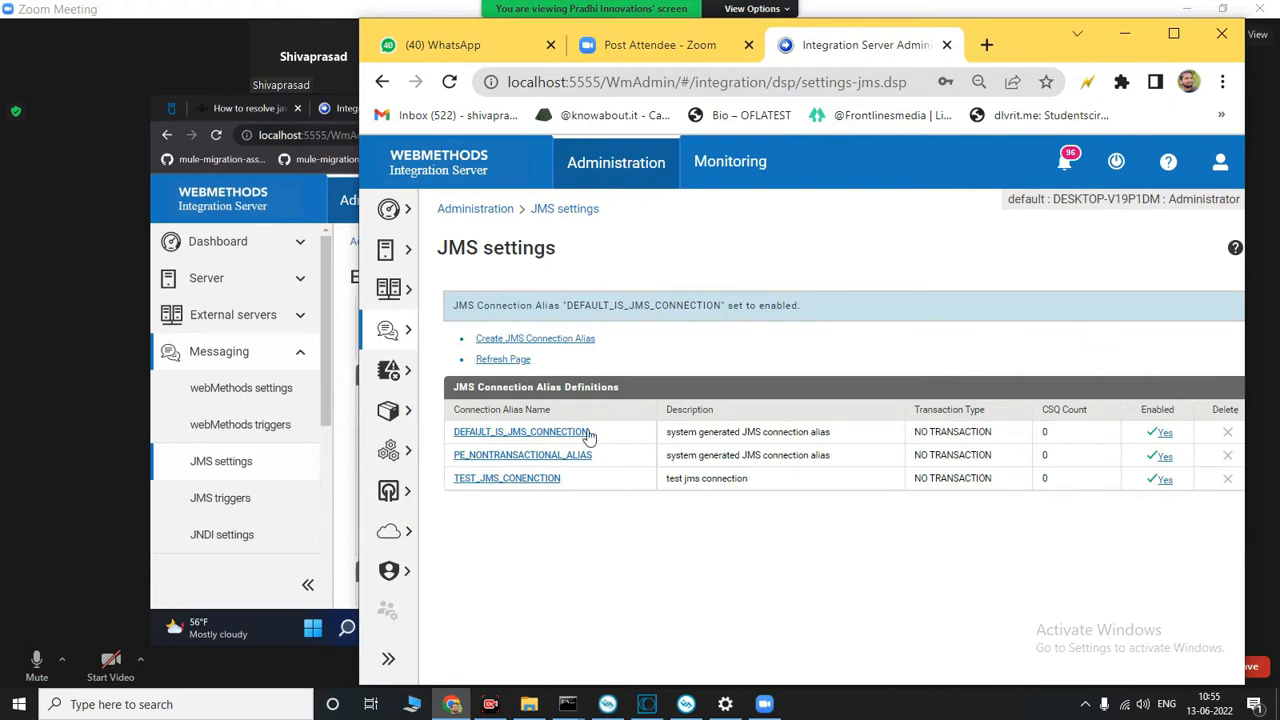
Step: Review the DEFAULT_IS_JMS_CONNECTION alias's general, connection protocol and advanced settings, and minimize the local browser window
click(588, 434)
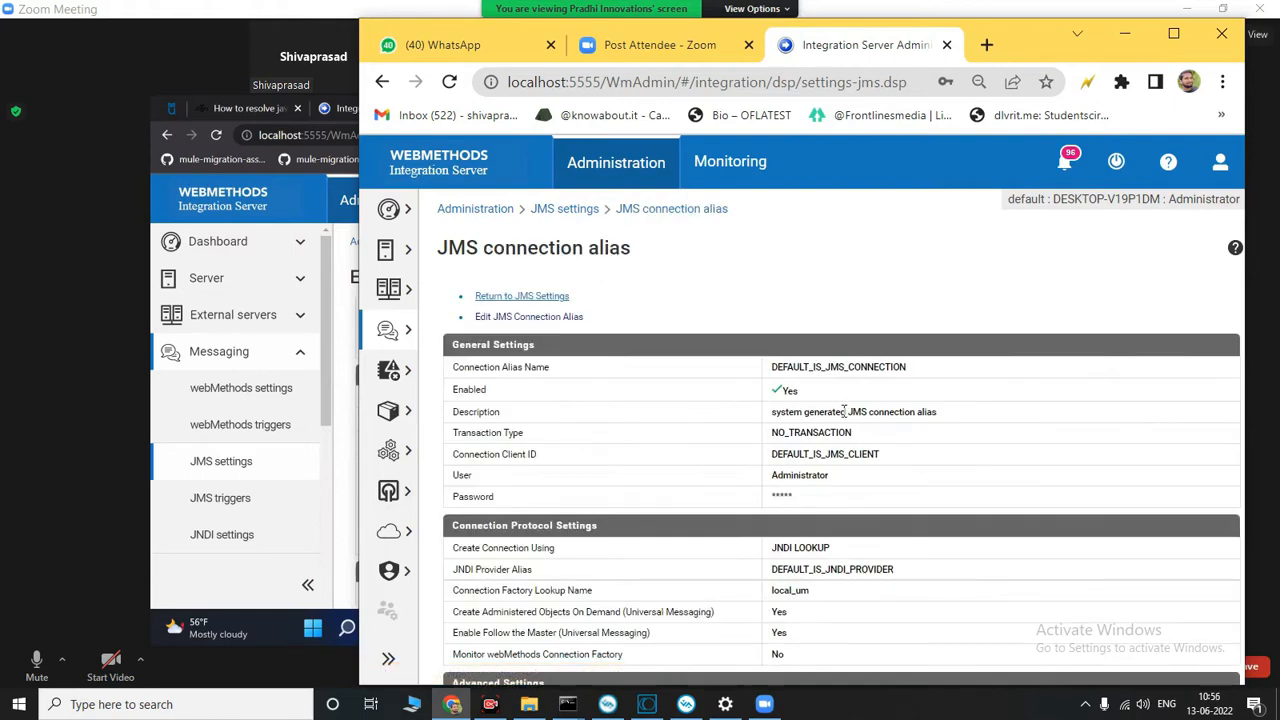
scroll(844, 411, down, 2)
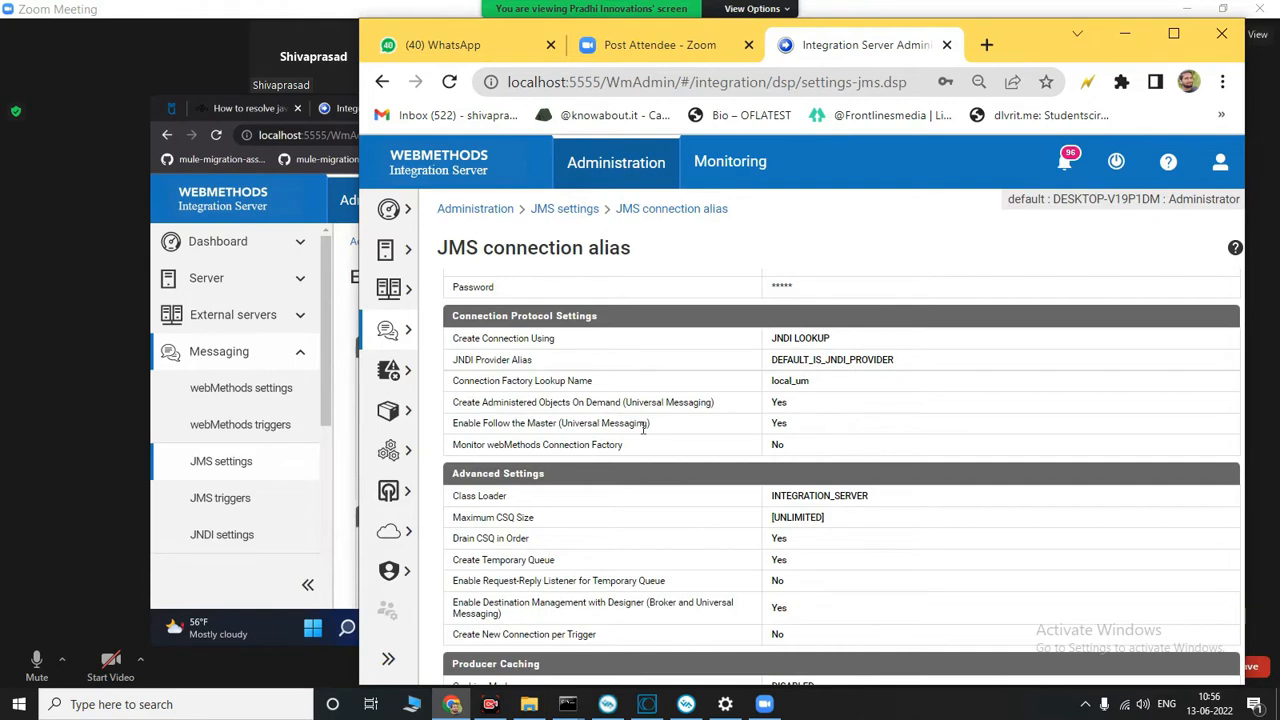
scroll(670, 450, down, 1)
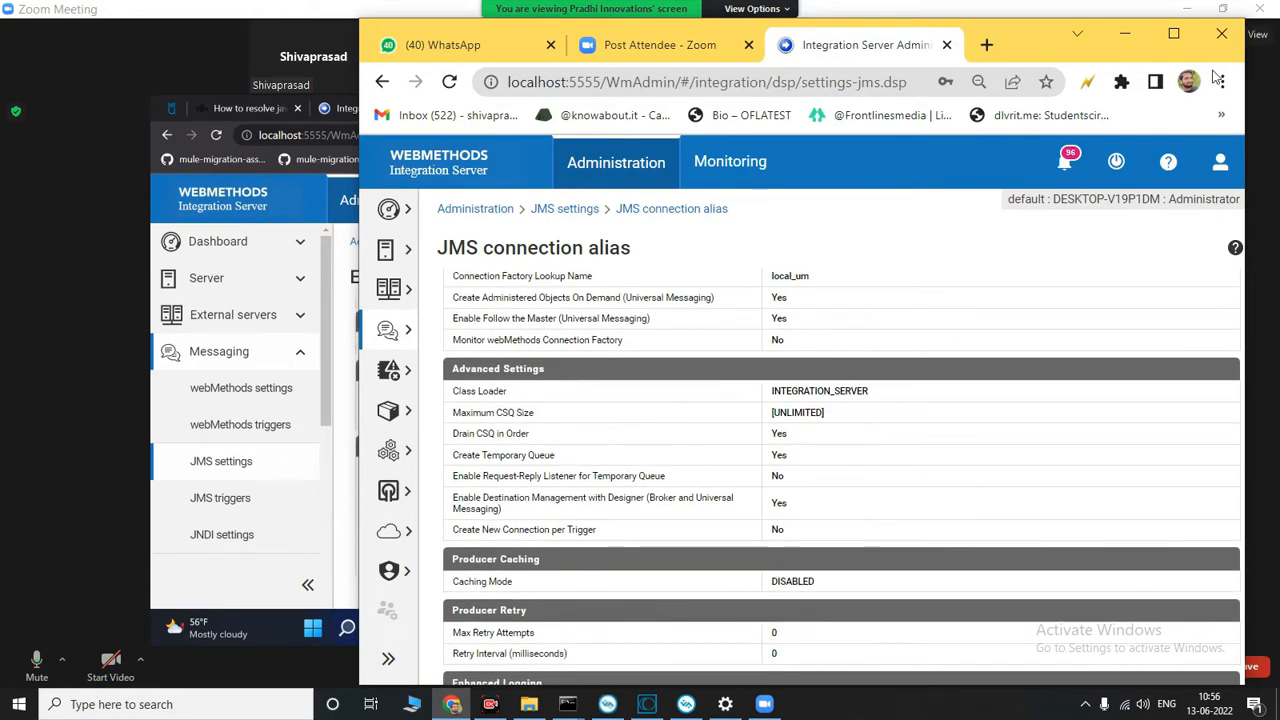
click(1125, 33)
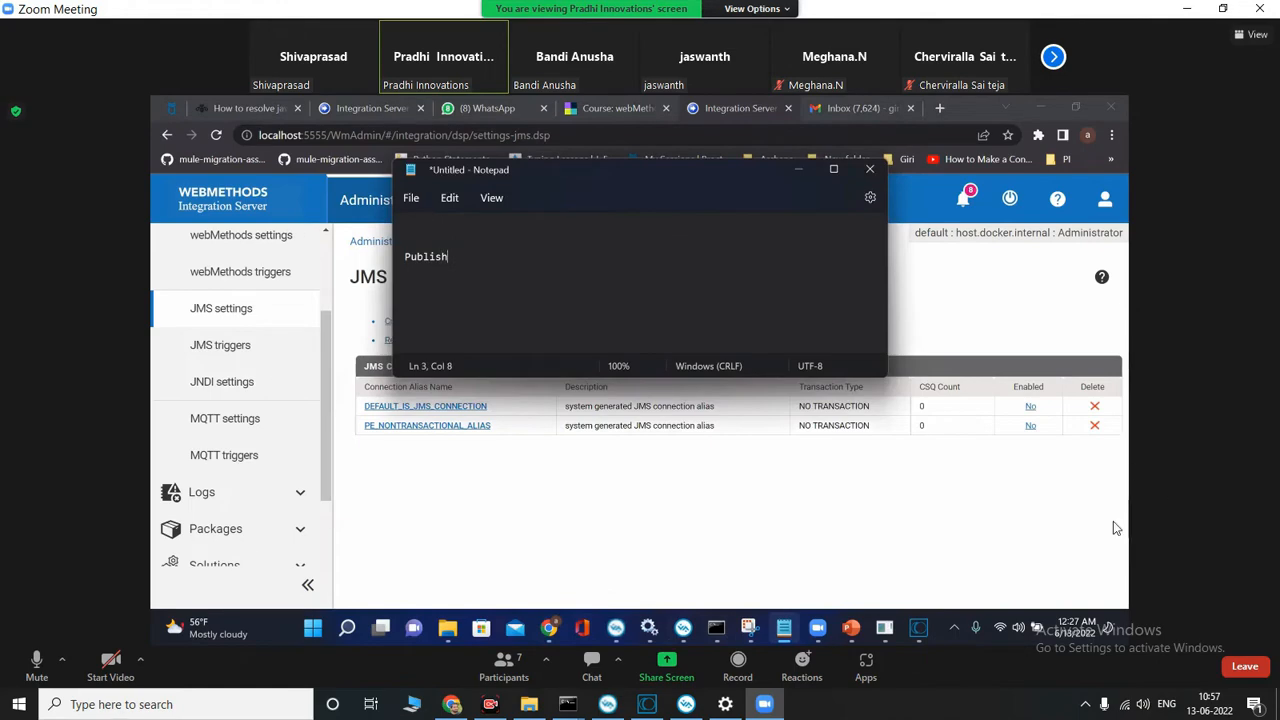
Step: Put the meeting view in full screen and add a line reading "send --> Hello on JMS" below the Notepad notes
click(1252, 35)
click(1177, 157)
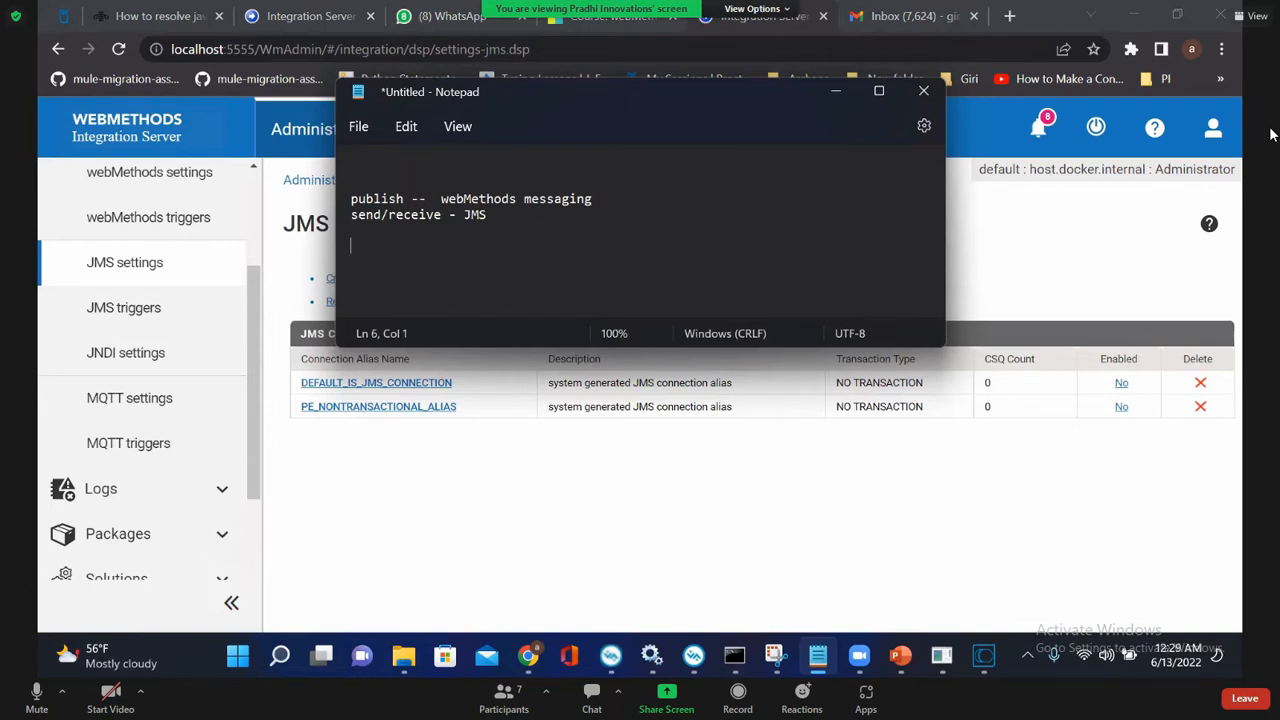
key(Return)
text(send --)
text(> Hello)
text(   --> J)
key(BackSpace)
key(BackSpace)
key(BackSpace)
key(BackSpace)
key(BackSpace)
text(on JMS)
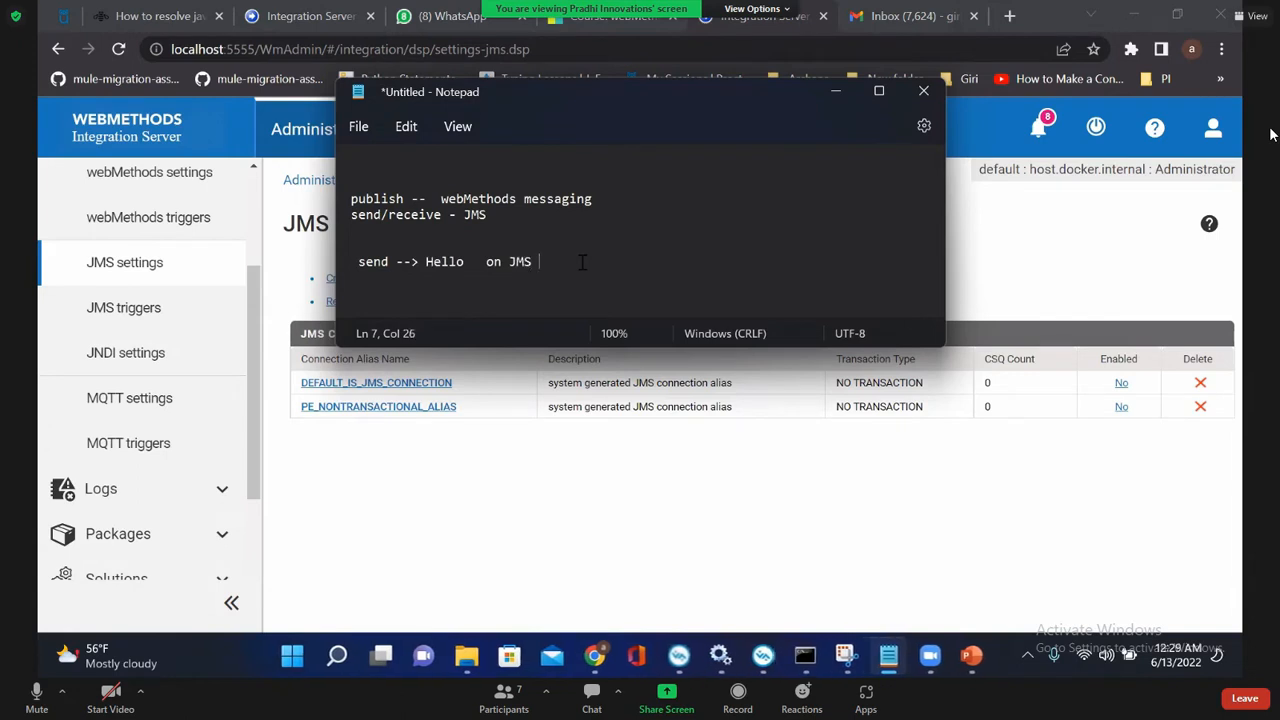
text( --> U)
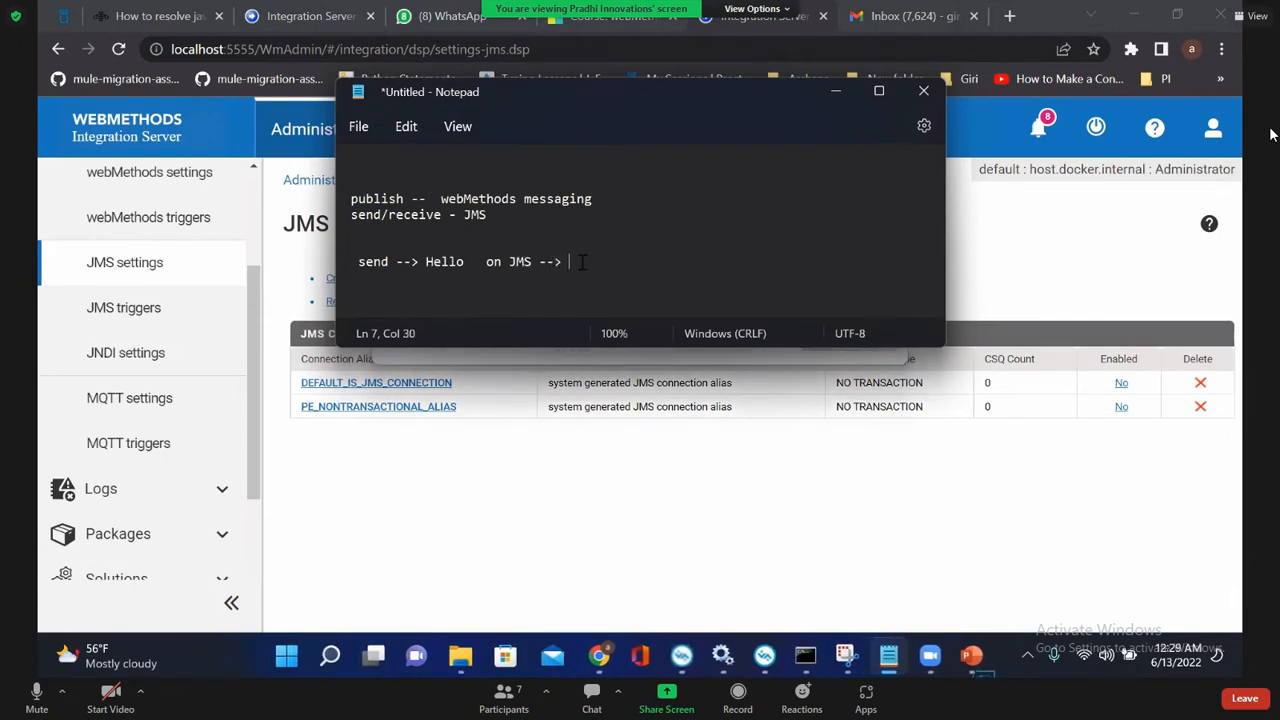
text(M   ---)
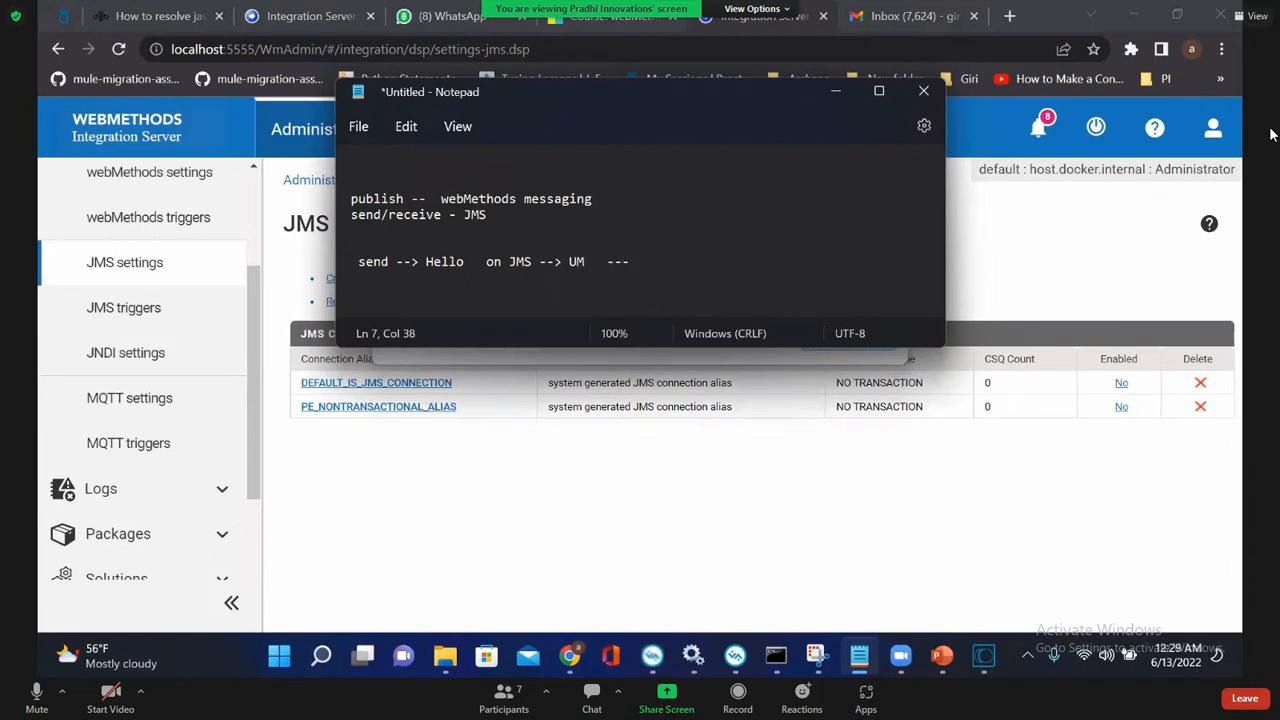
text(>   trigger on same d)
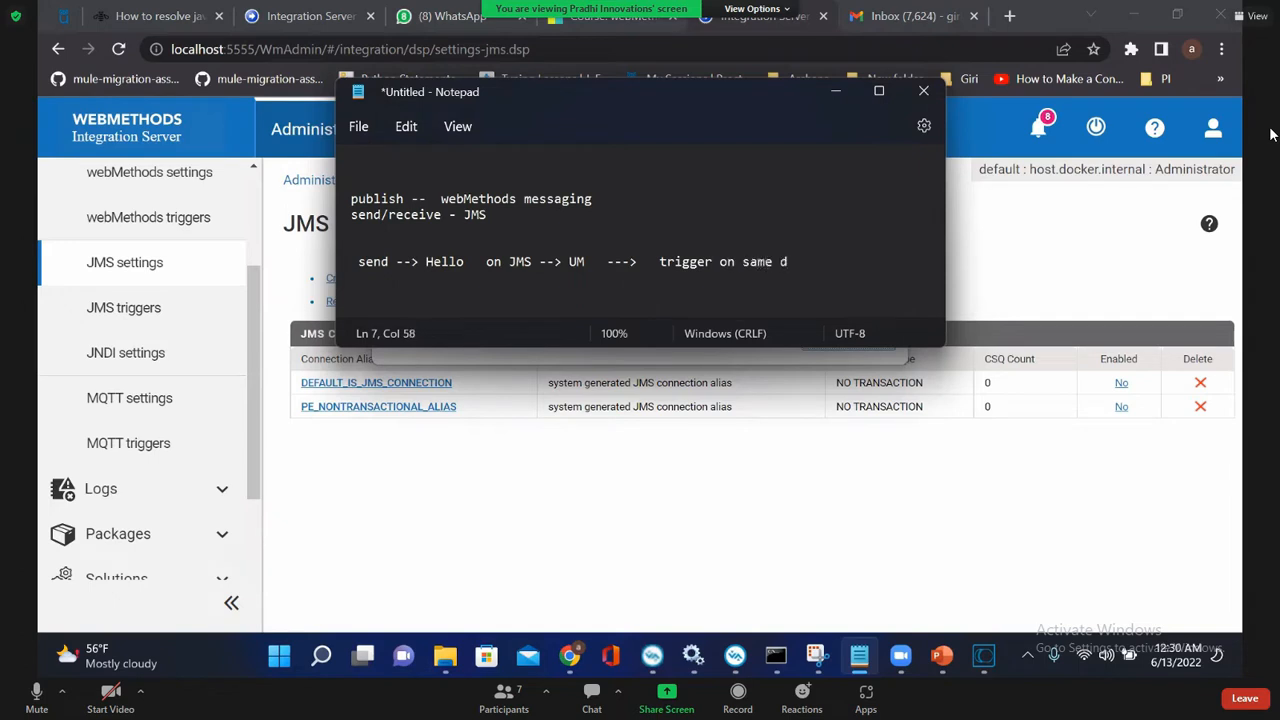
text(estination)
Step: Insert the word "destination" after "JMS" in the send line and highlight it
click(531, 261)
text(destinati)
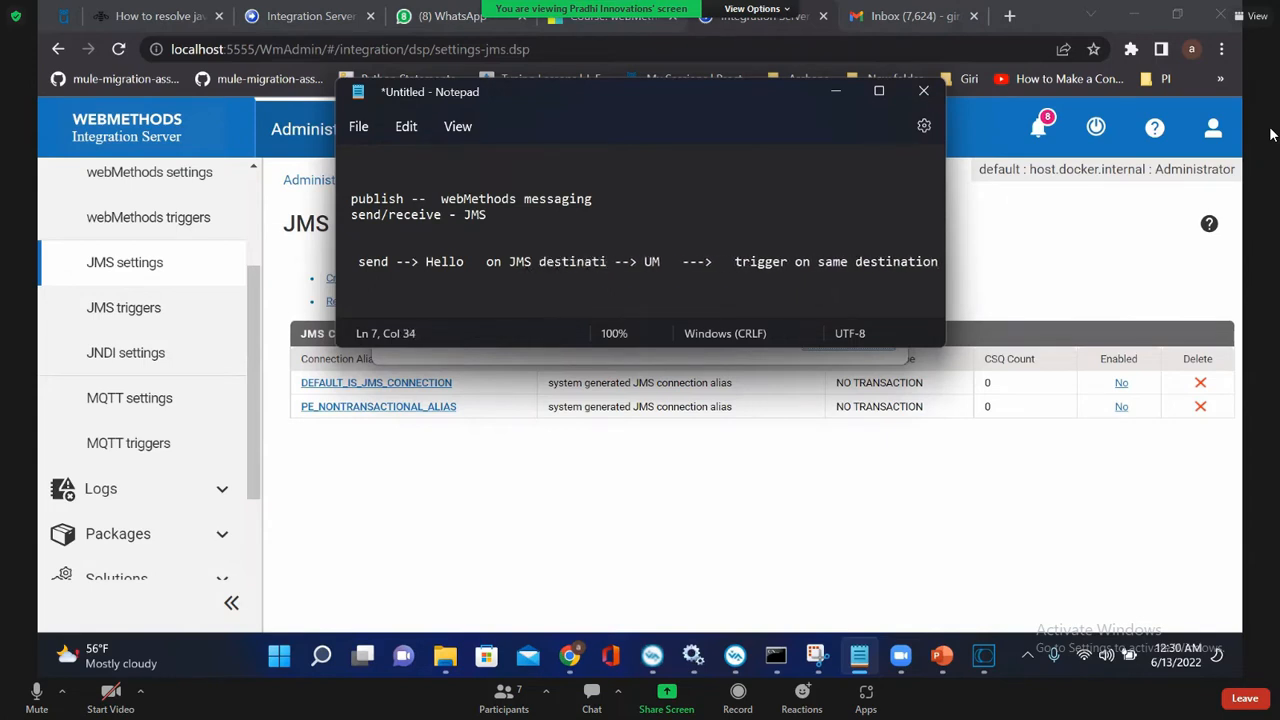
text(on)
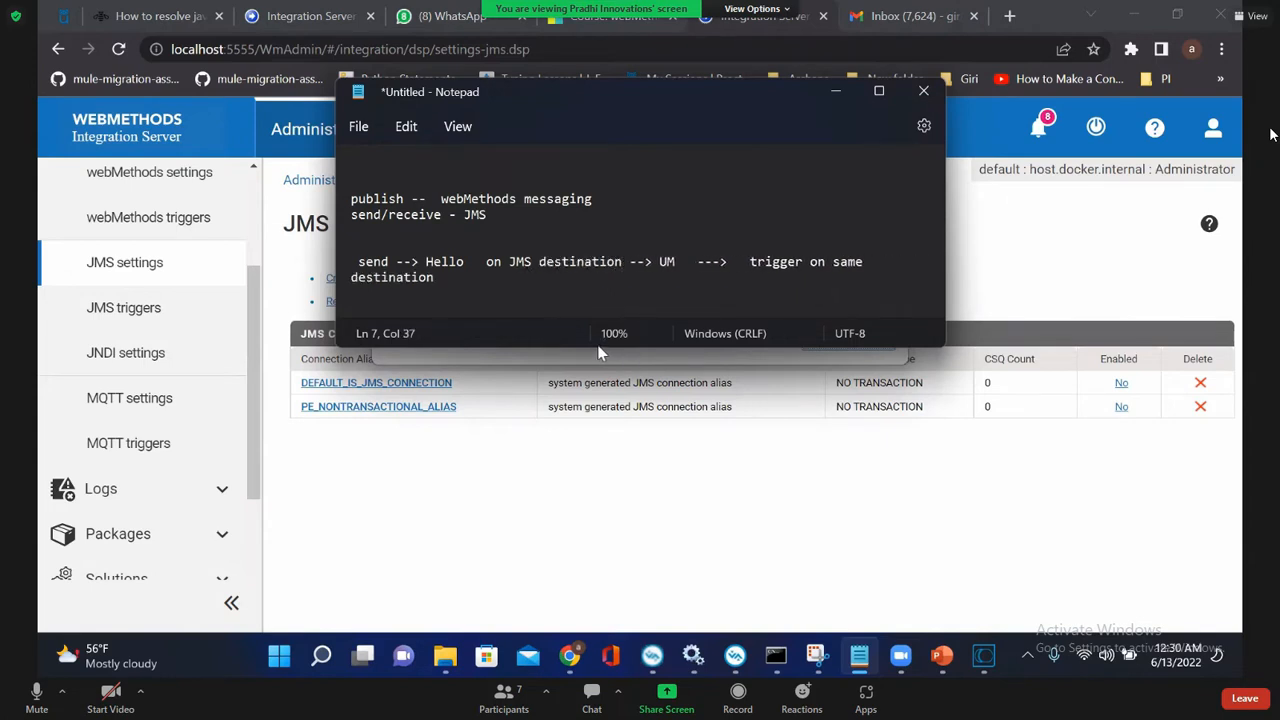
drag(539, 263, 628, 265)
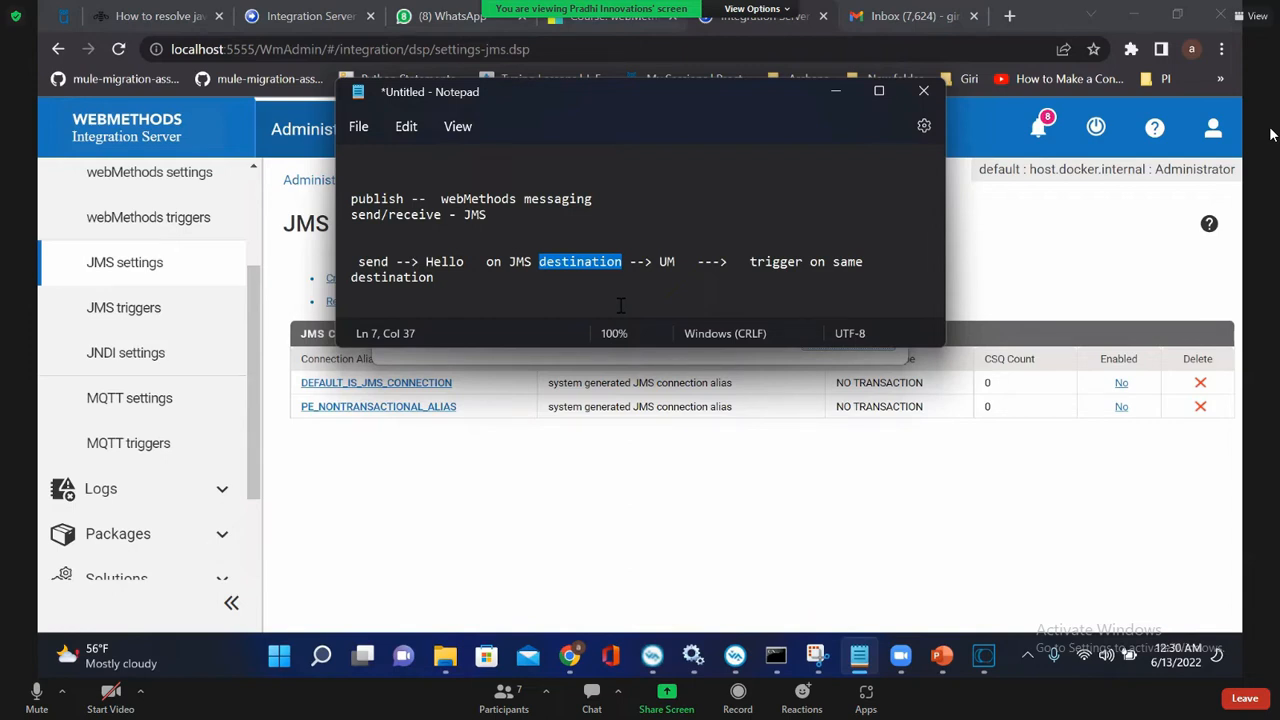
Step: Add "documentType" after "webMethods messaging" on the publish line and highlight it
click(646, 200)
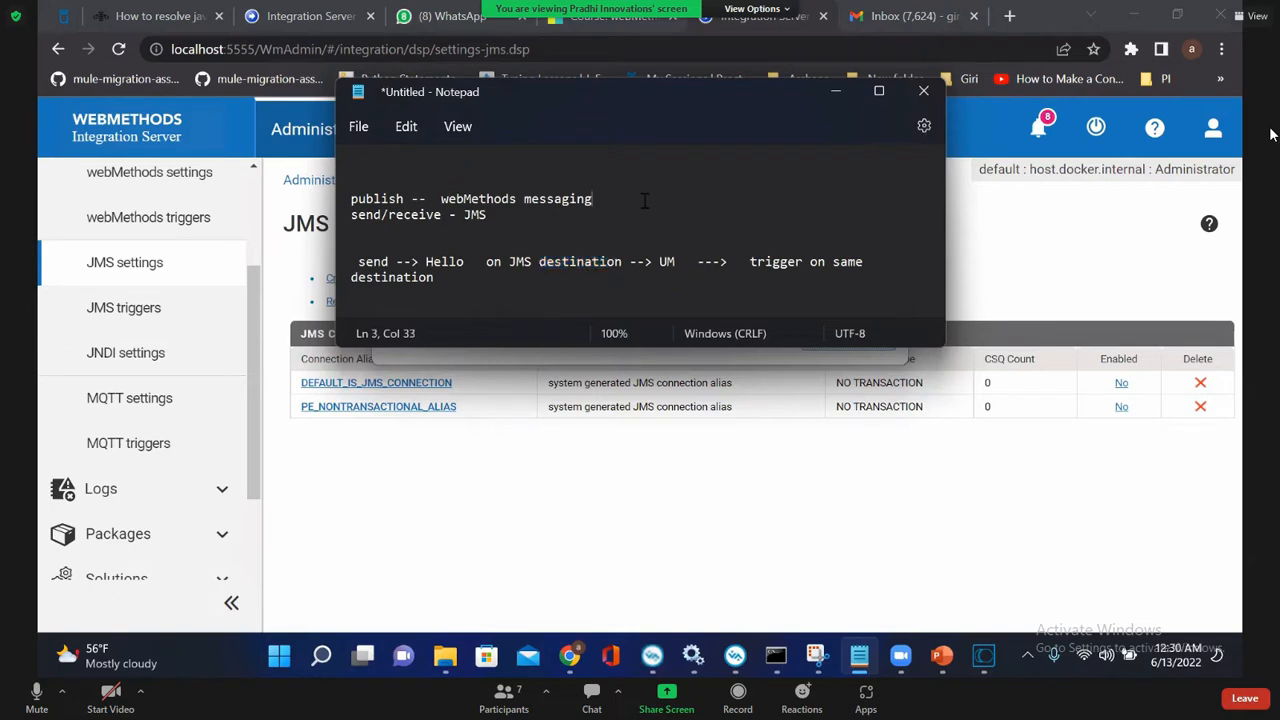
text(documentType)
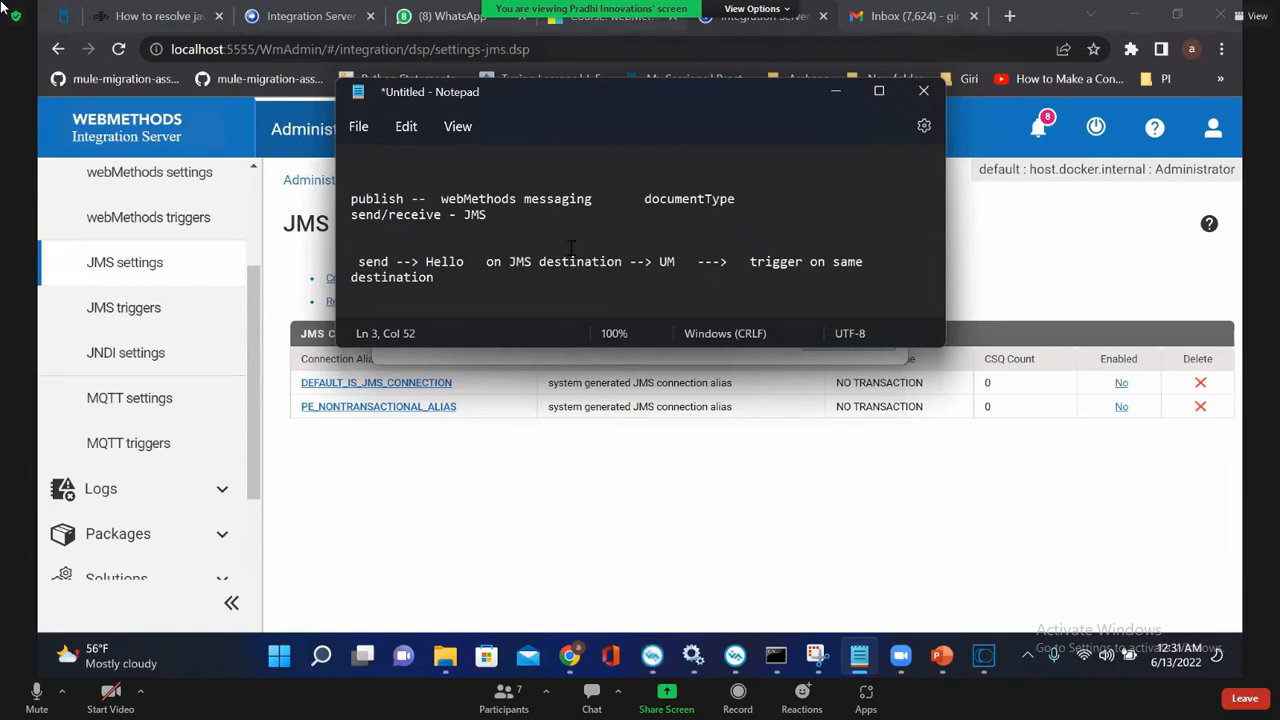
click(560, 202)
double_click(655, 205)
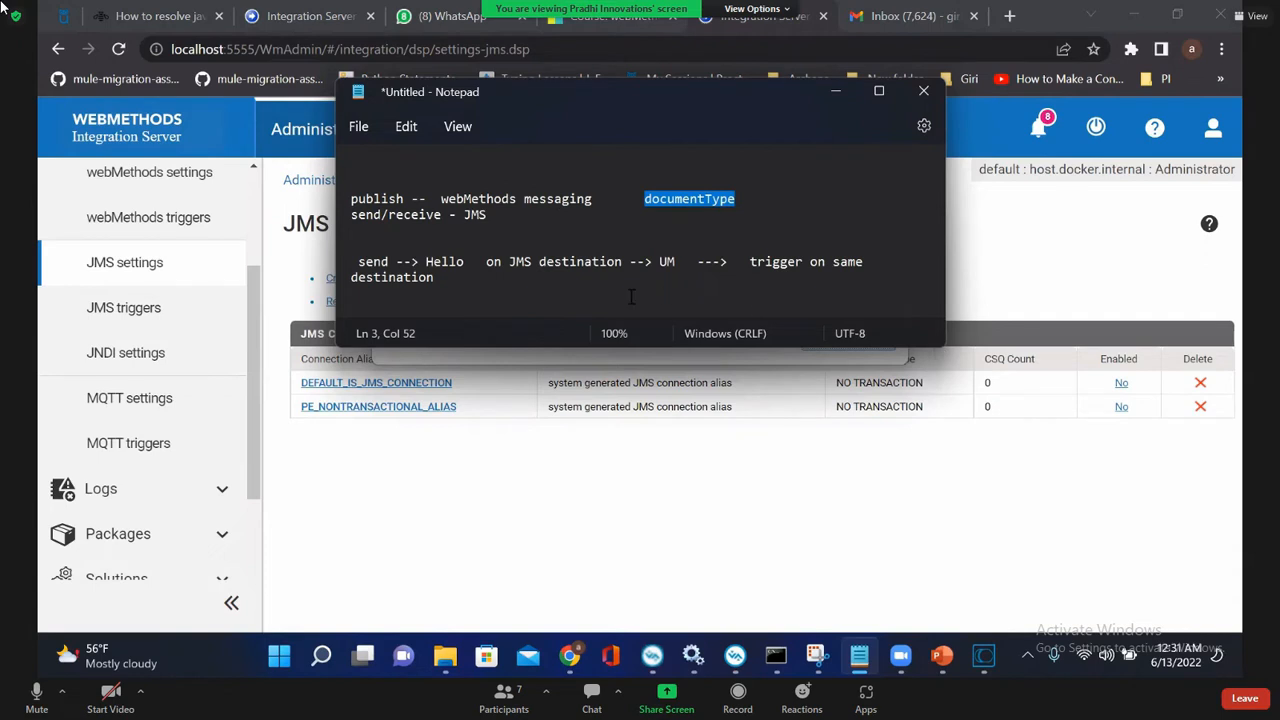
Step: Append "--> Handler -- print a message" to the end of the send line and highlight "Hello"
click(413, 277)
click(508, 261)
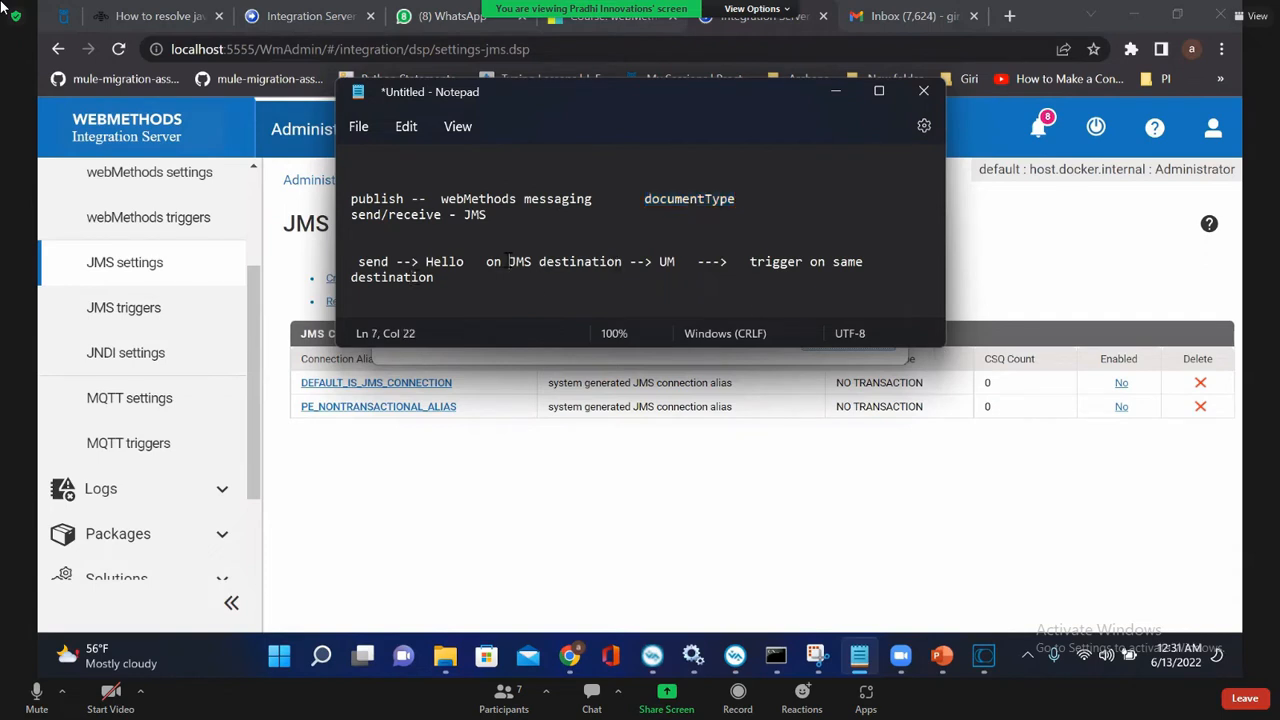
click(791, 262)
click(850, 264)
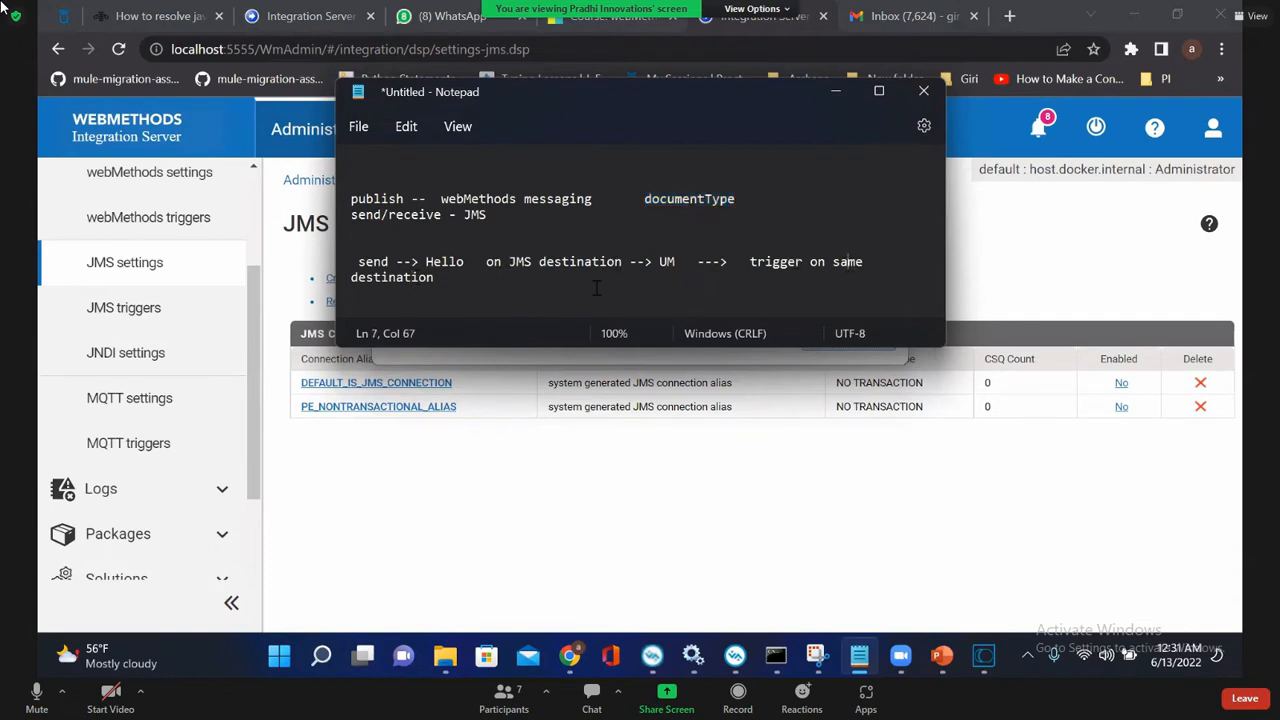
click(448, 288)
text(--> Handler -- print a messa)
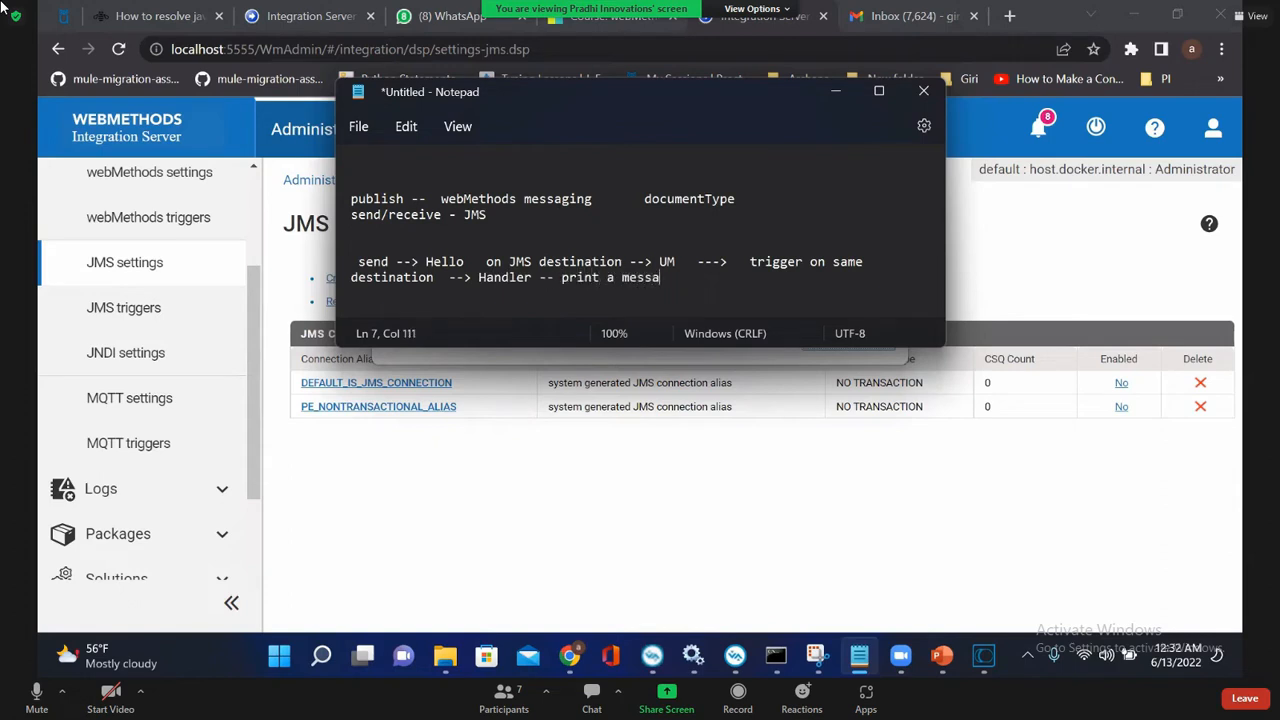
text(ge)
key(Return)
double_click(434, 263)
Step: Switch from the notes to Software AG Designer and try to reconnect the Default server in the Package Navigator
click(652, 567)
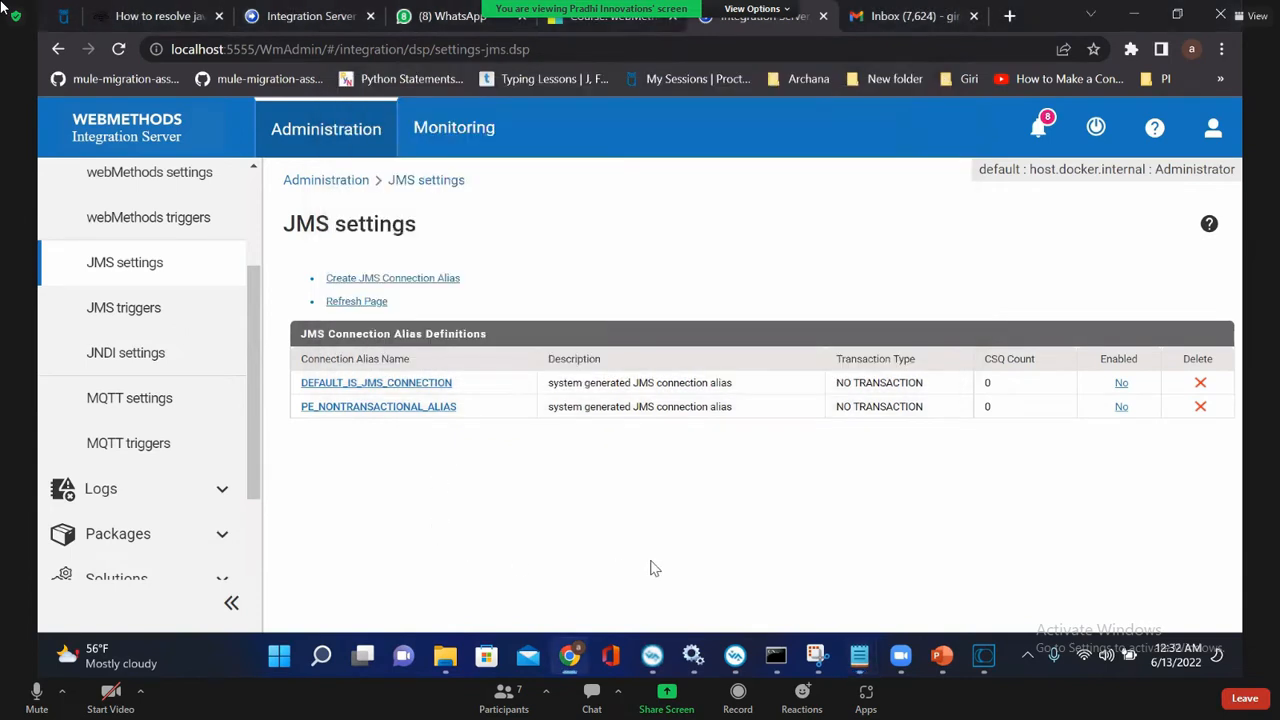
click(734, 658)
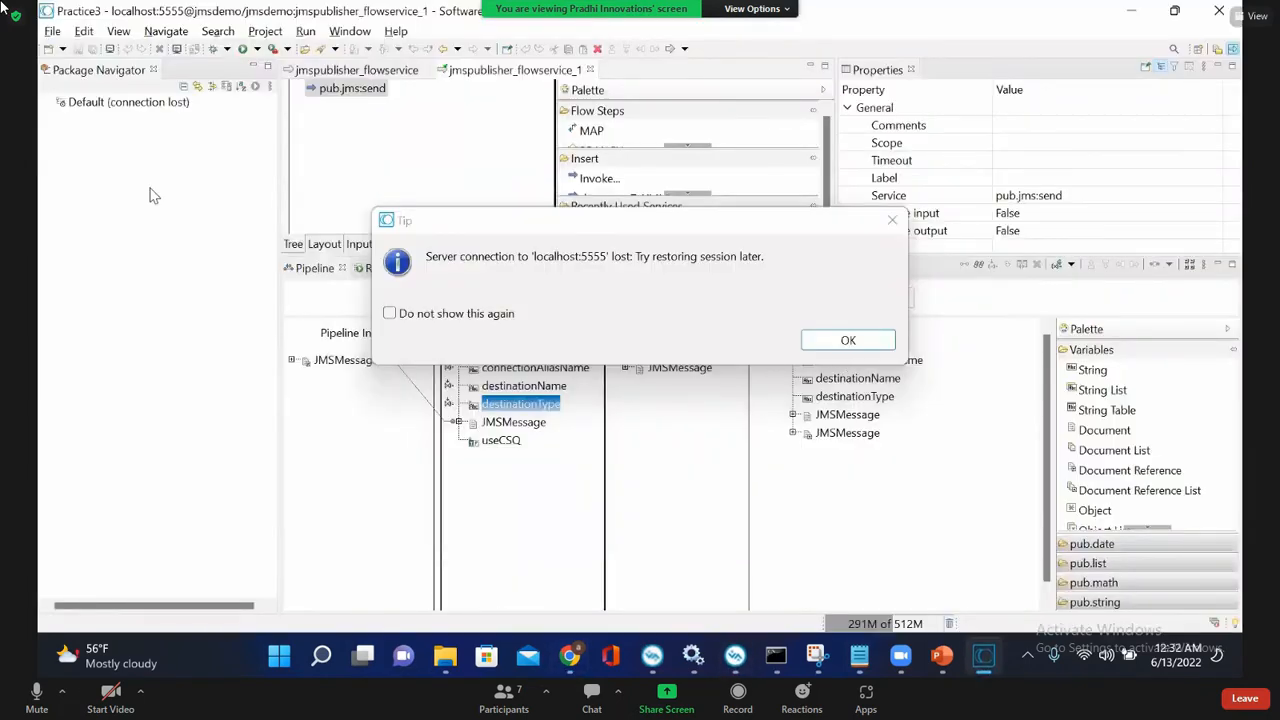
click(82, 103)
right_click(84, 104)
click(130, 147)
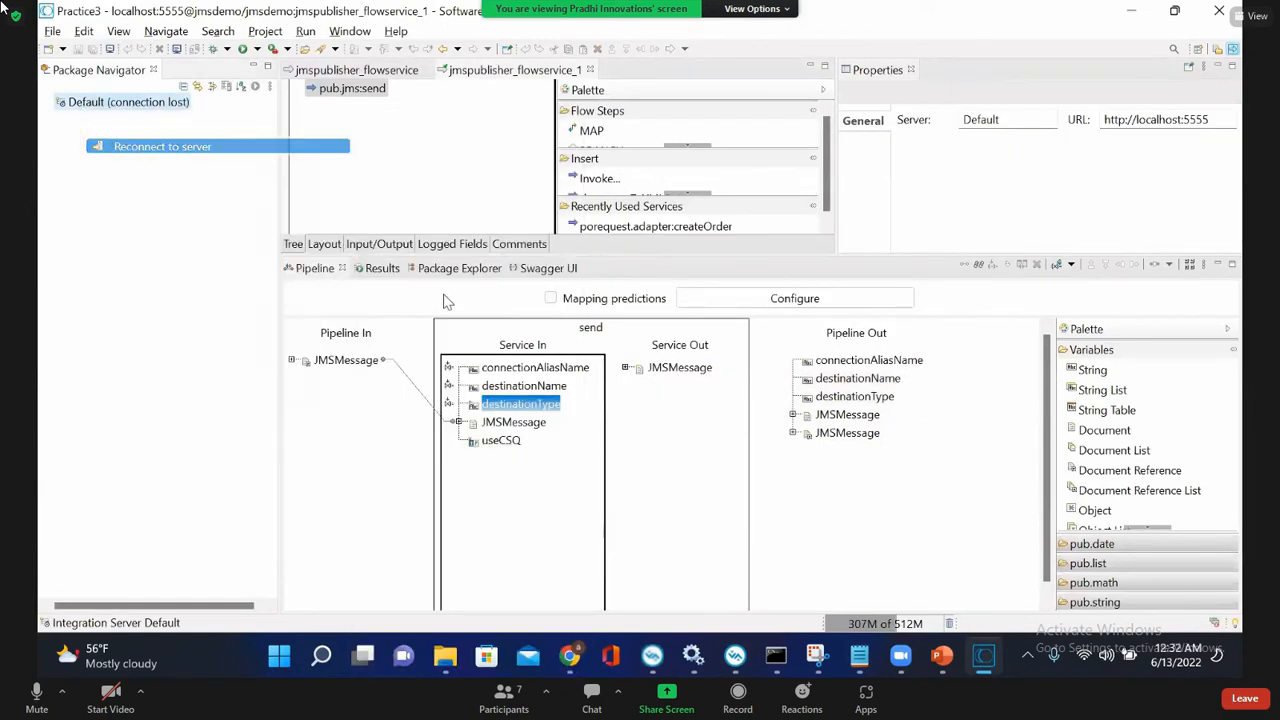
Step: Rerun the previous command in Command Prompt to start Integration Server, and move its console window higher on the desktop
click(776, 658)
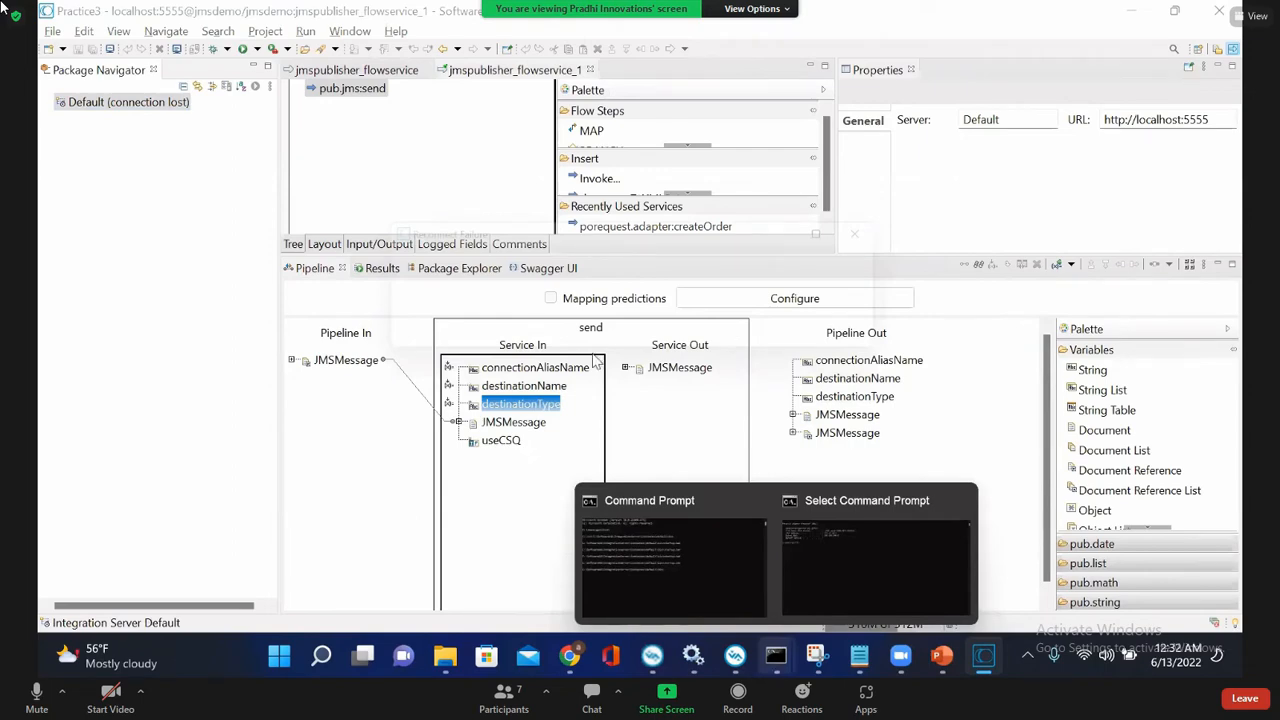
key(Up)
key(Return)
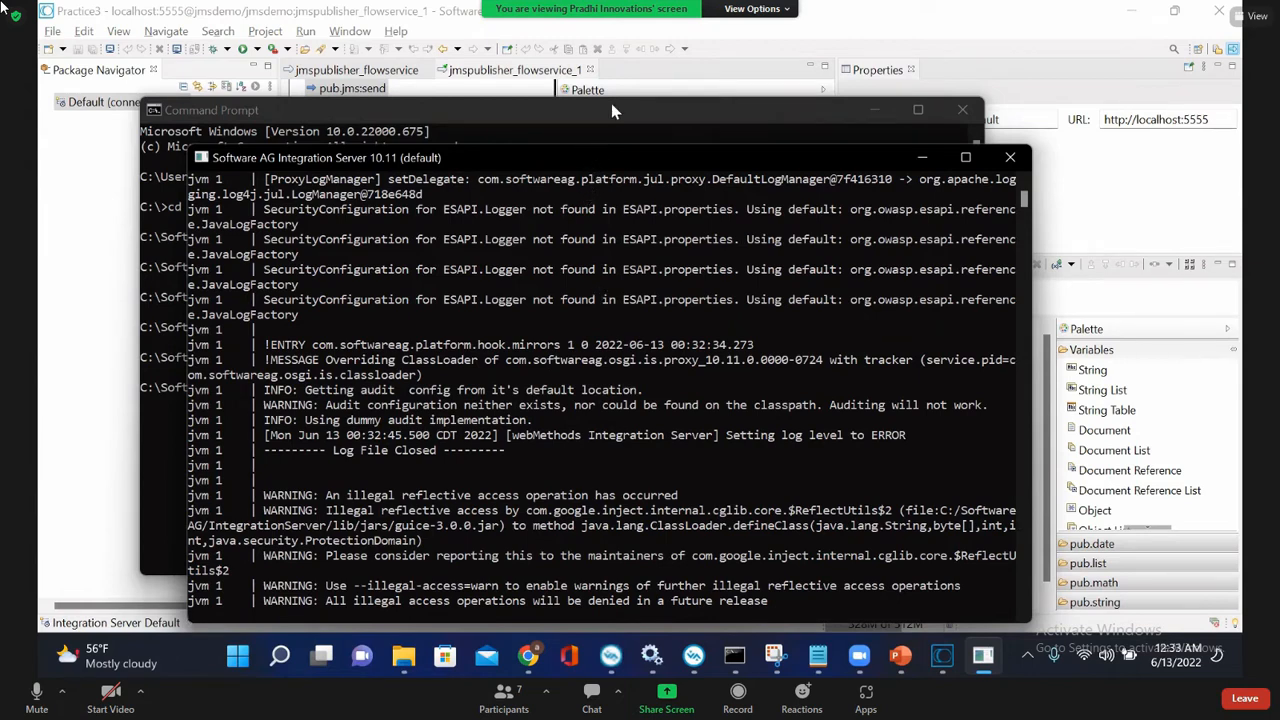
drag(588, 158, 619, 93)
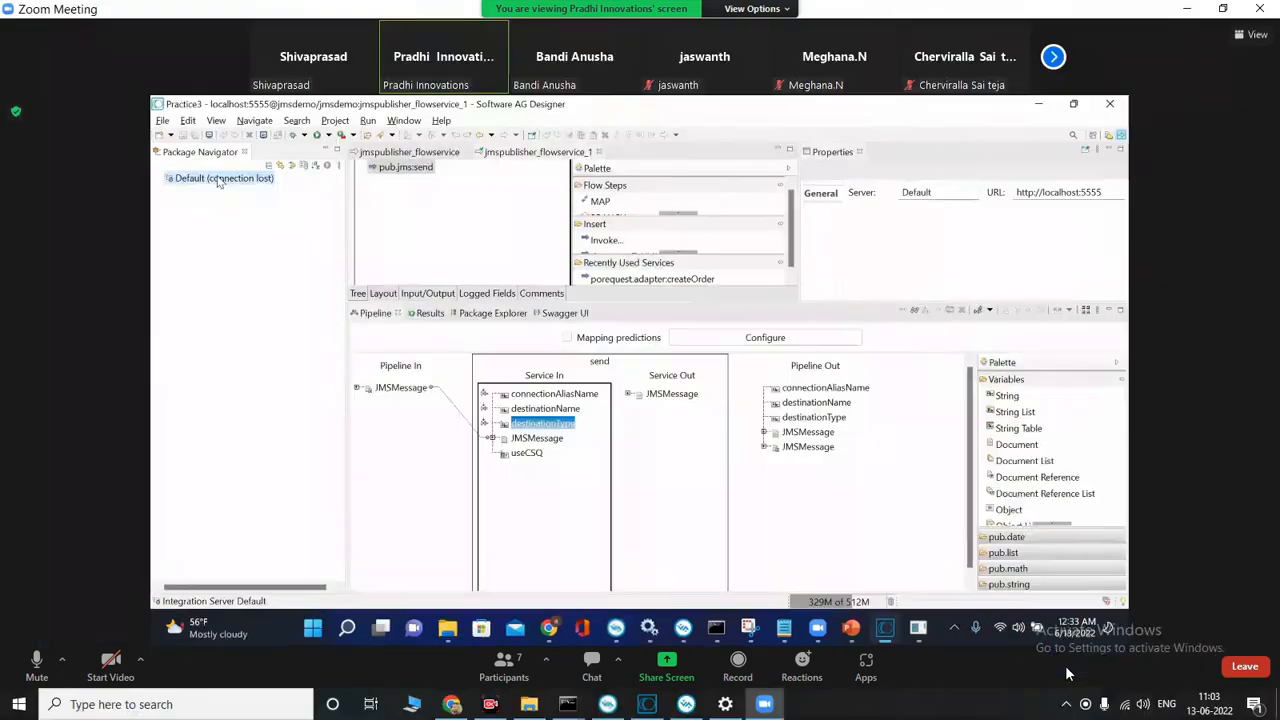
Step: Restore the Default server session in Software AG Designer, dismiss the tip, and expand the Default node
right_click(218, 178)
click(243, 211)
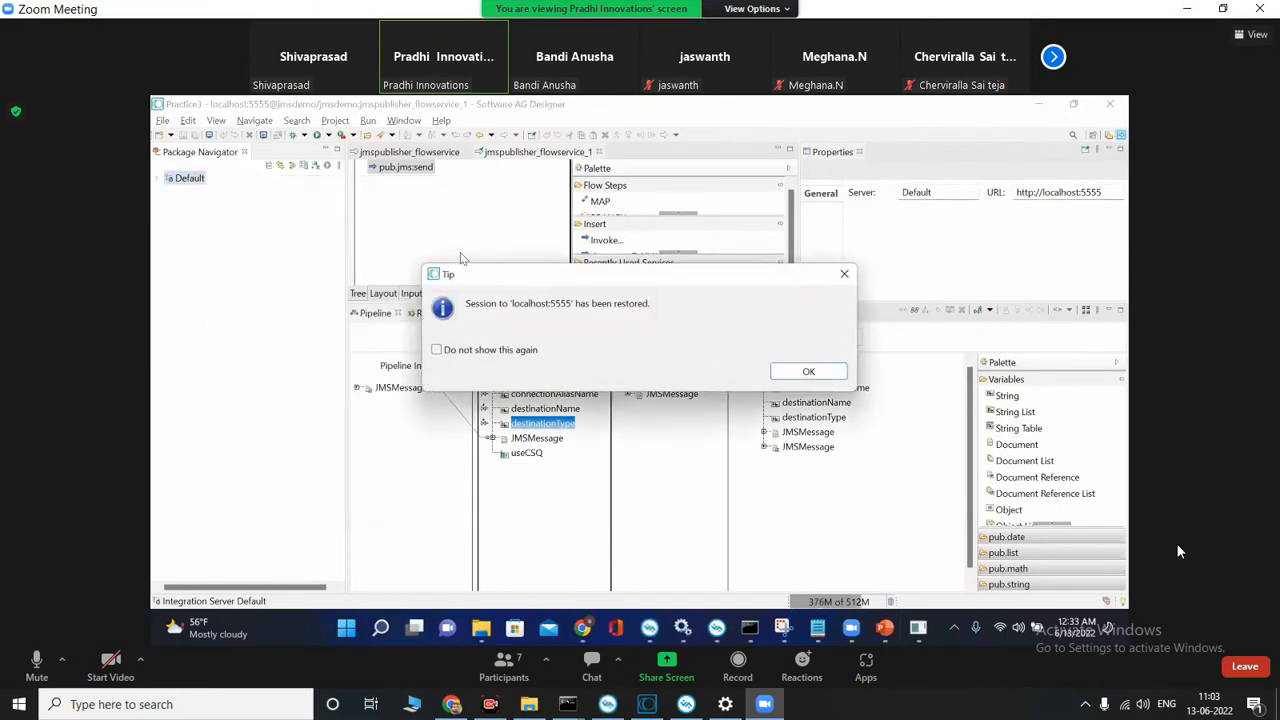
click(803, 371)
click(157, 178)
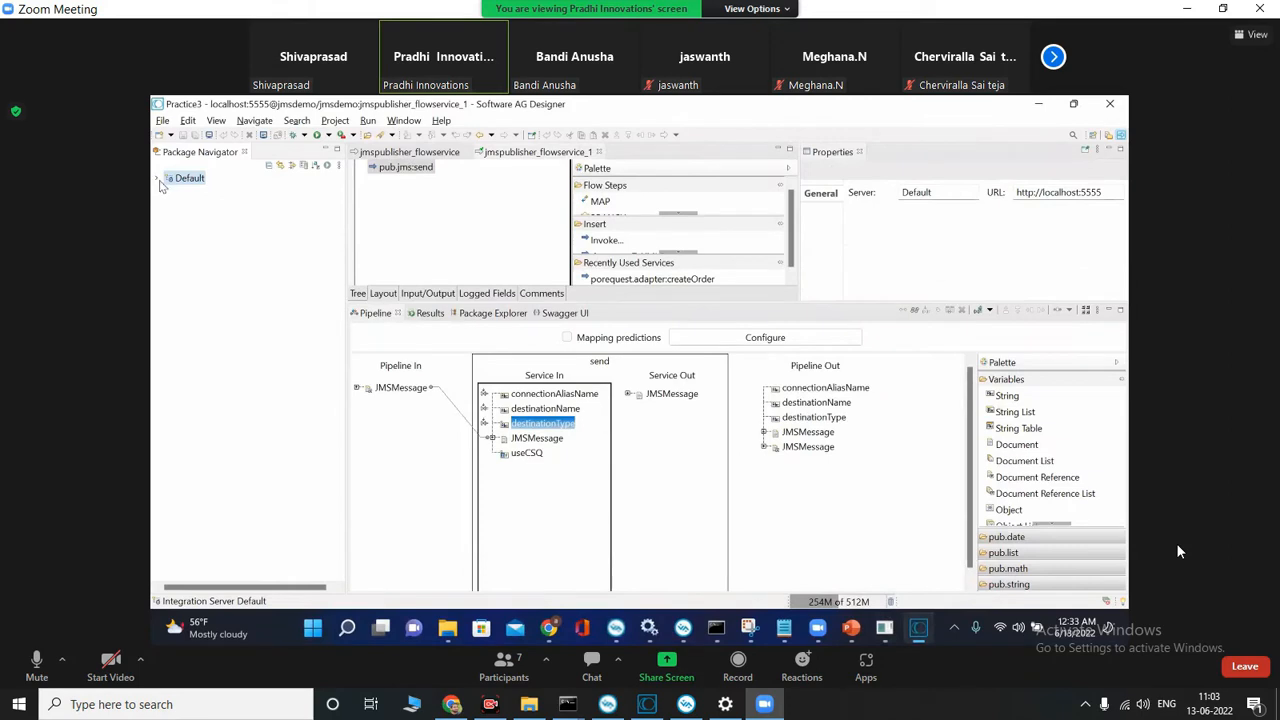
Step: Create a package named JMSDemo1 on the Default server in the shared Designer session
click(157, 179)
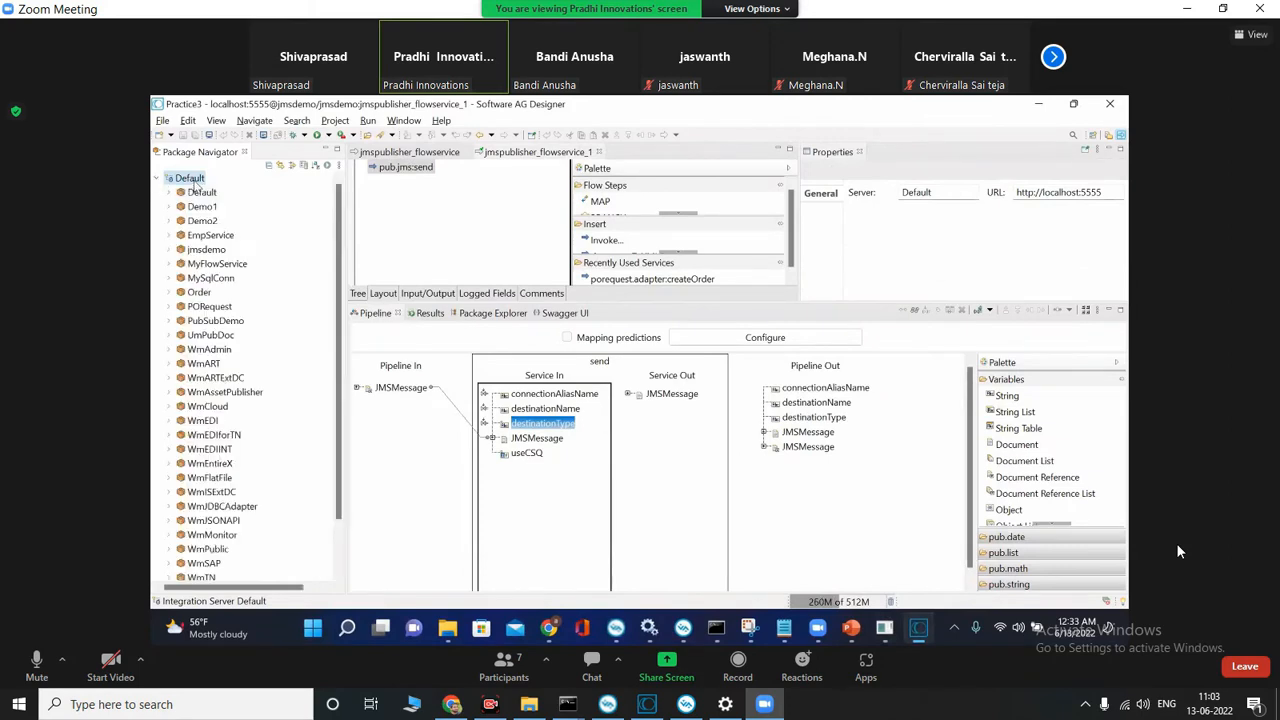
right_click(193, 181)
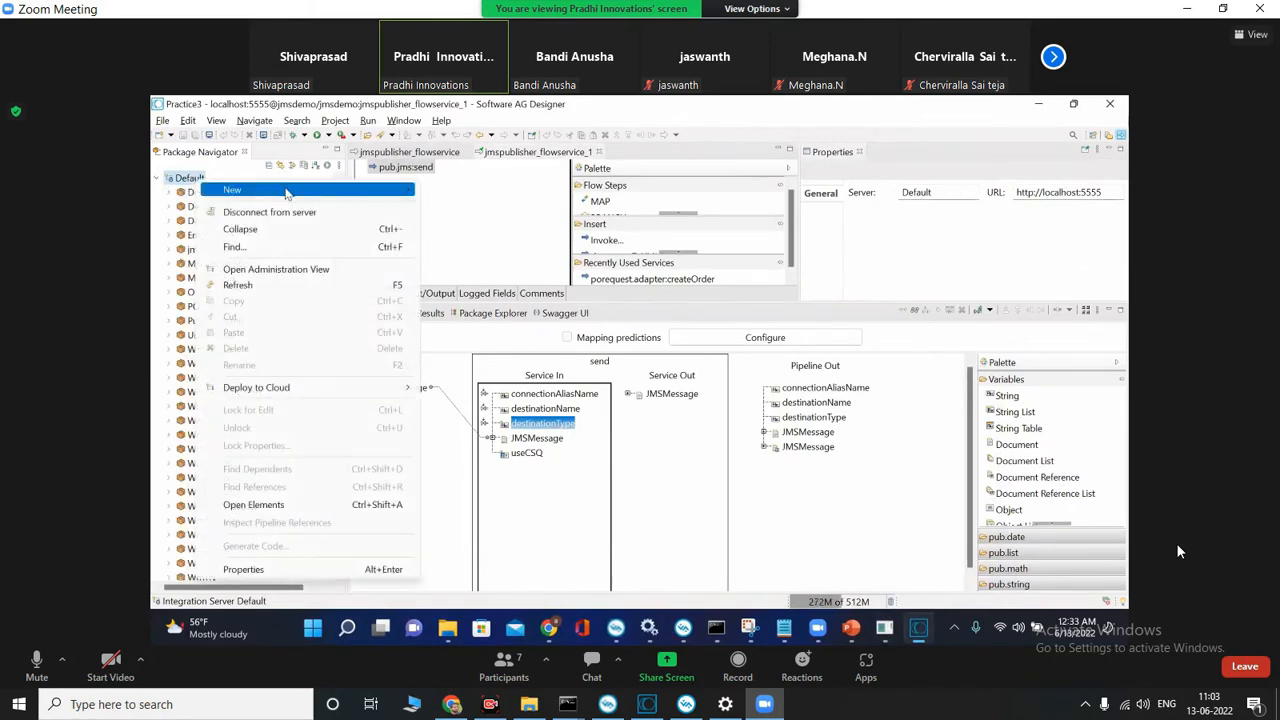
mouse_move(287, 193)
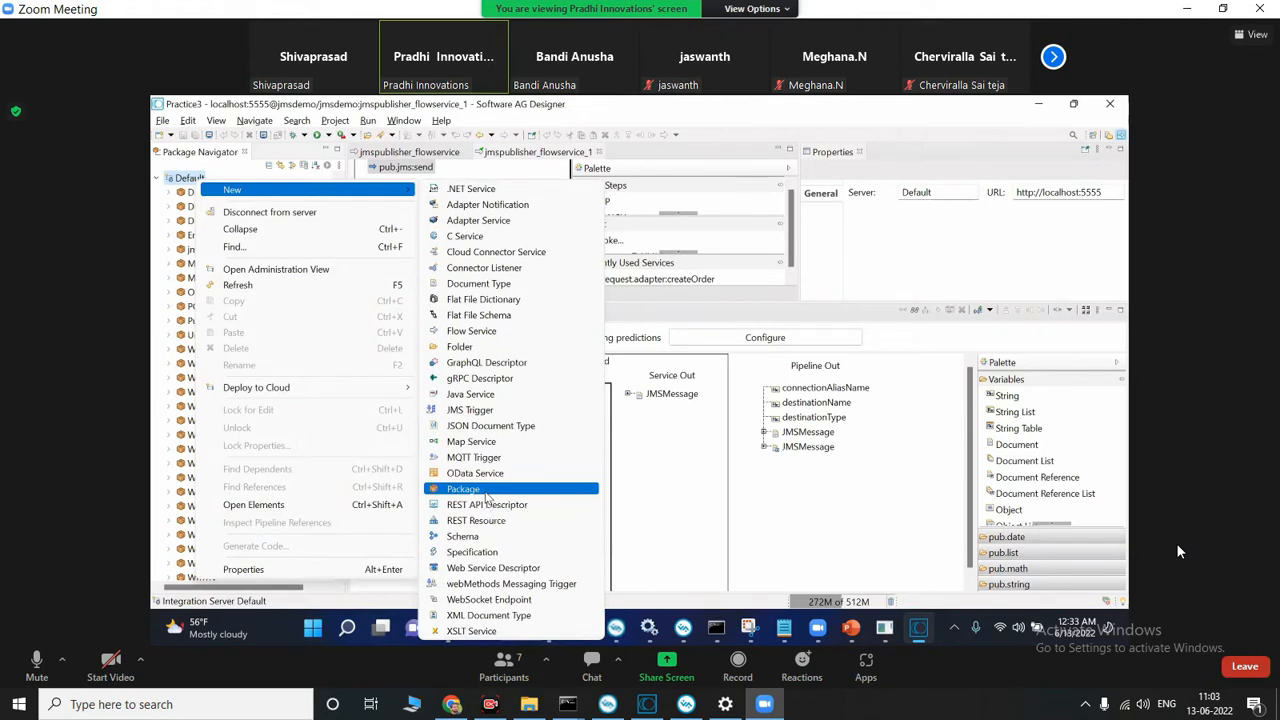
click(486, 492)
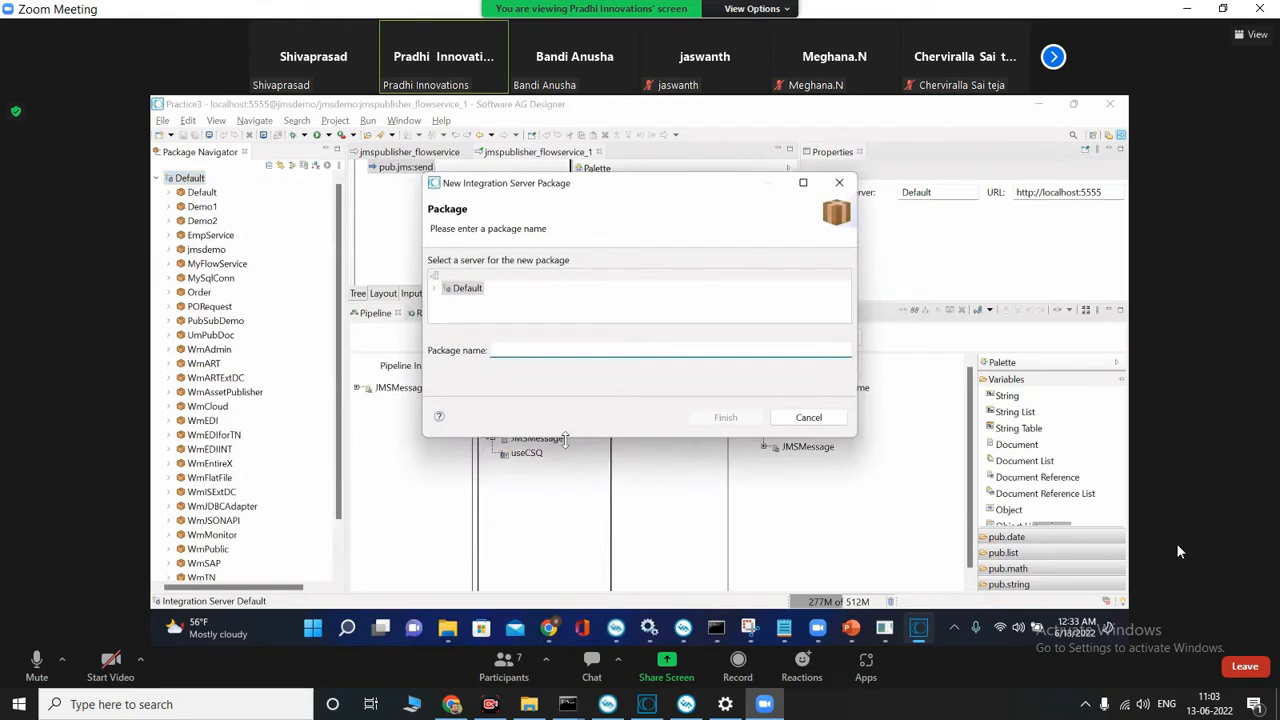
text(JMSDem)
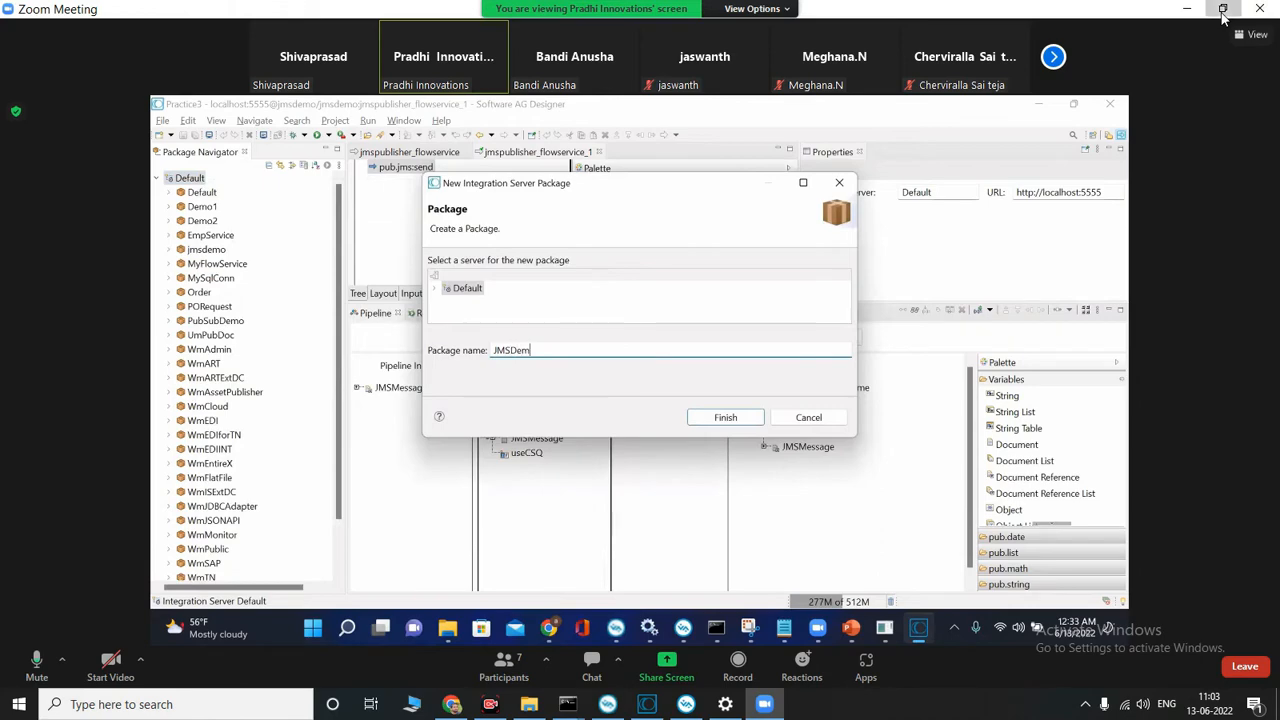
Step: Take the Zoom meeting window out of full size, widen it, and move it to one side of the desktop
click(1222, 10)
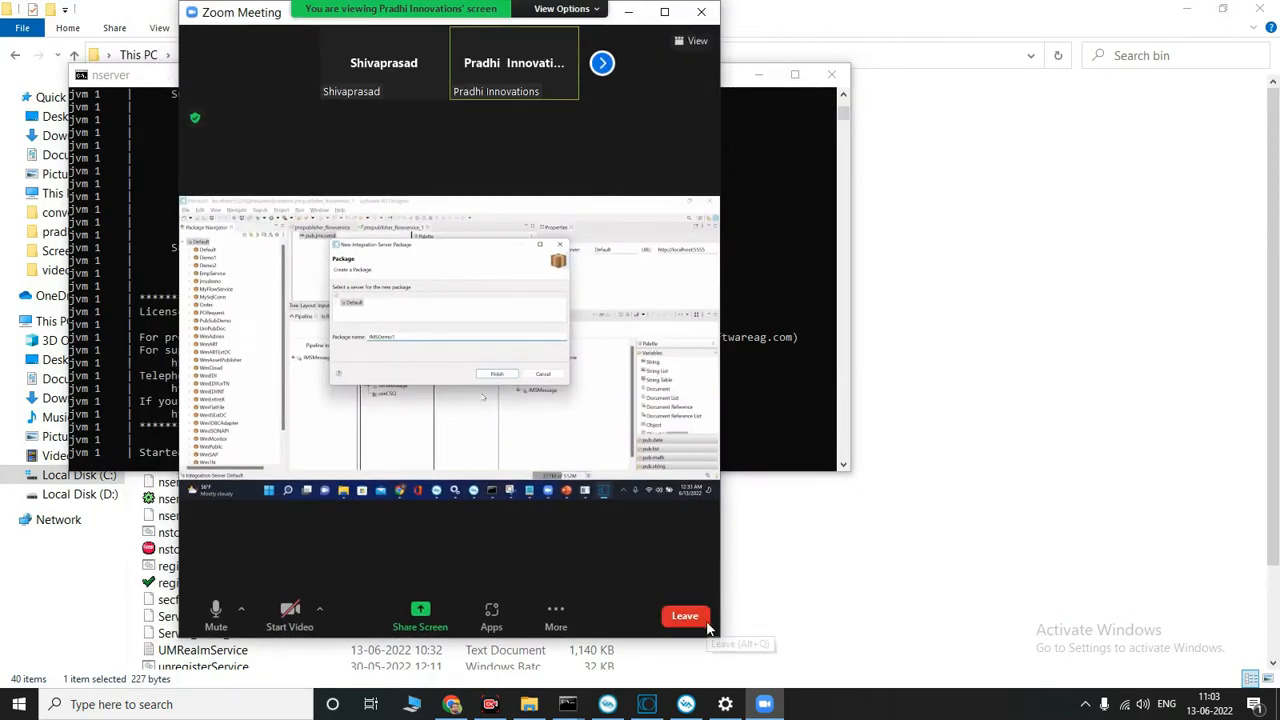
drag(723, 634, 1004, 688)
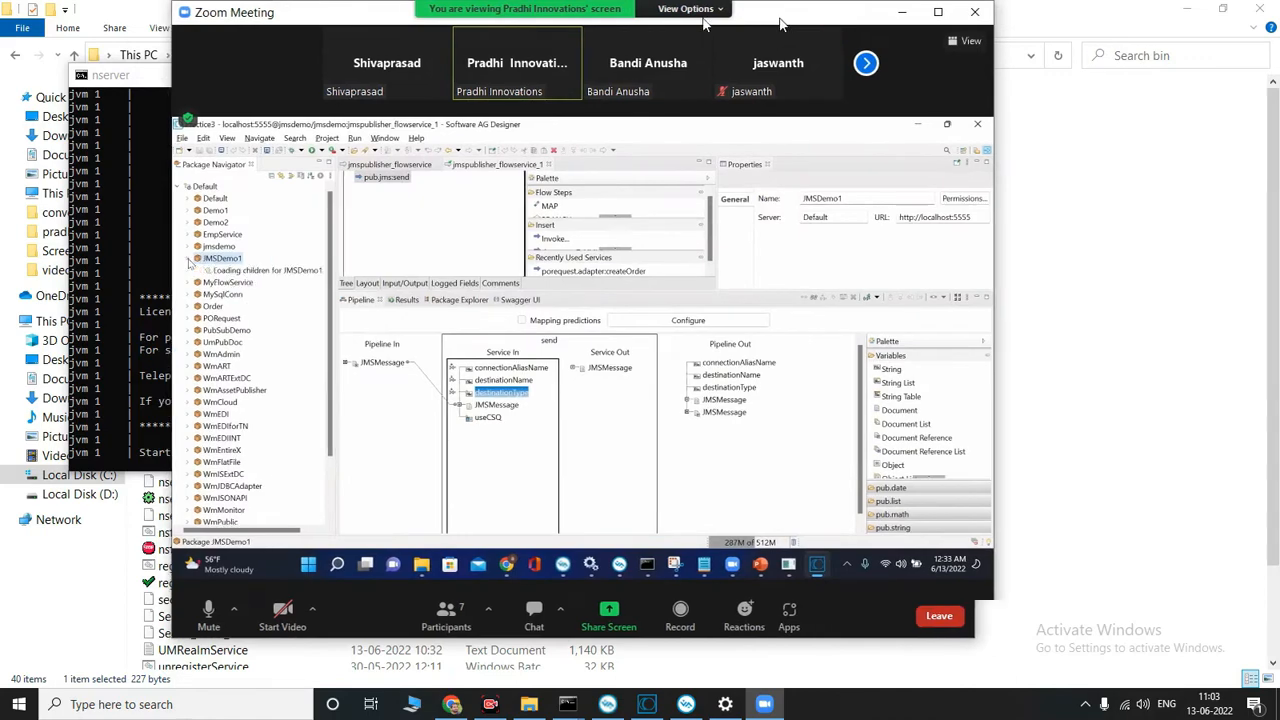
drag(782, 23, 604, 18)
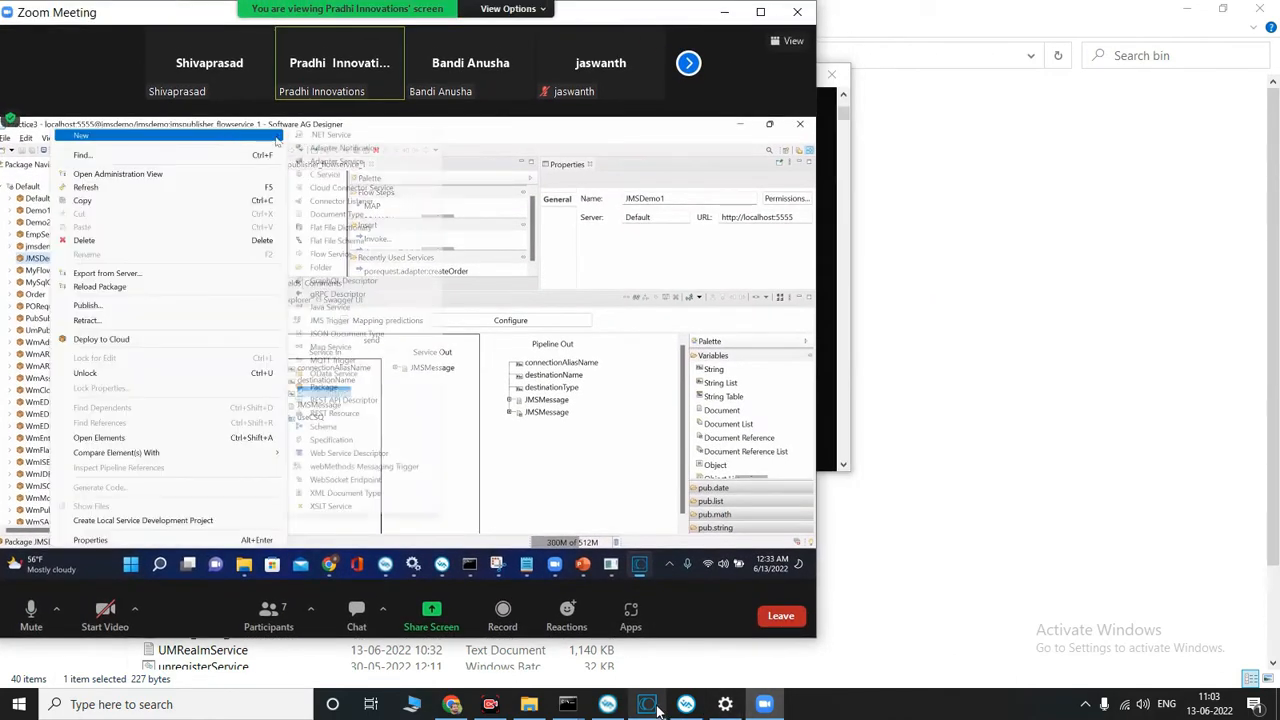
Step: Switch to the local Software AG Designer, place its window beside the Zoom meeting, and close all open editors
click(648, 706)
drag(691, 47, 1154, 56)
scroll(710, 245, up, 2)
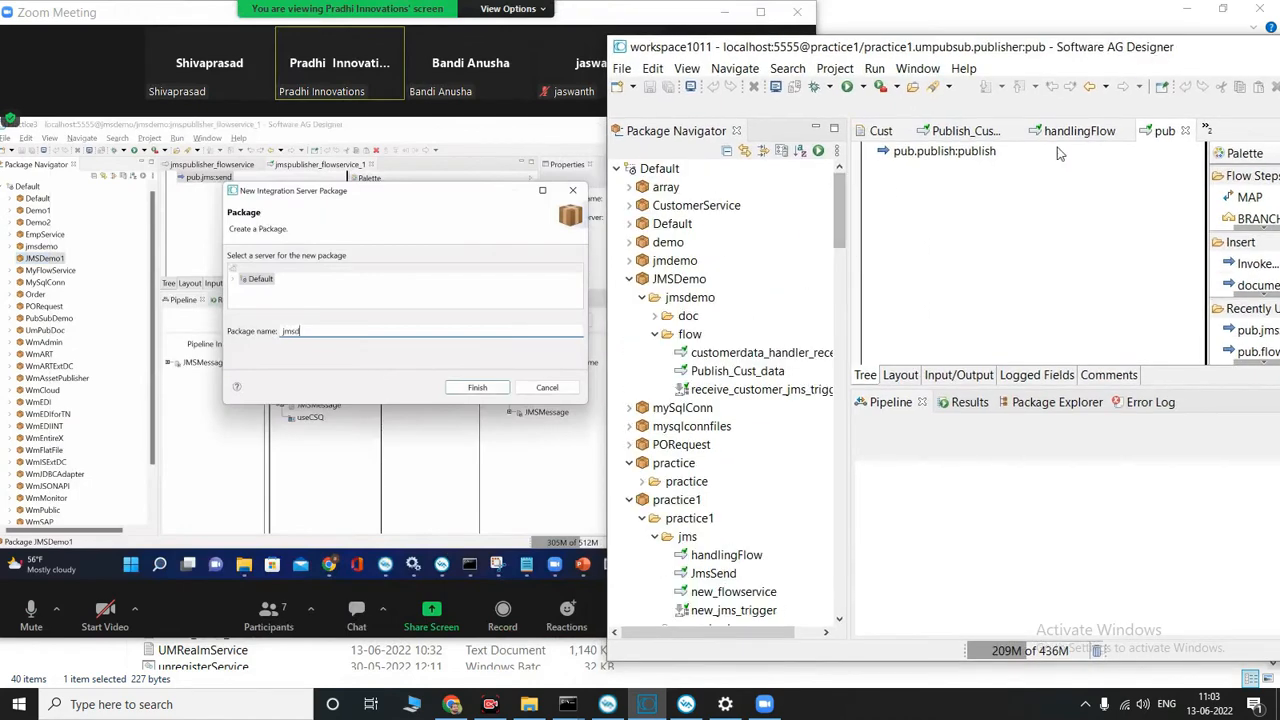
right_click(1155, 132)
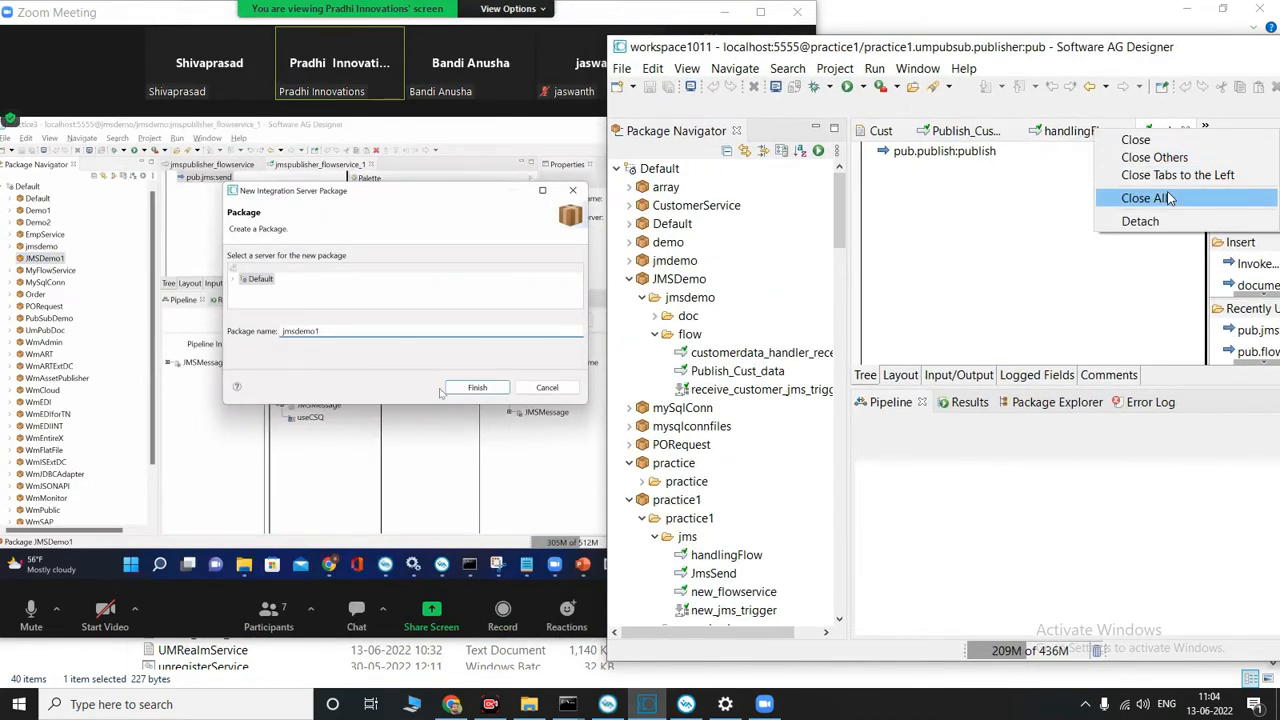
click(1135, 198)
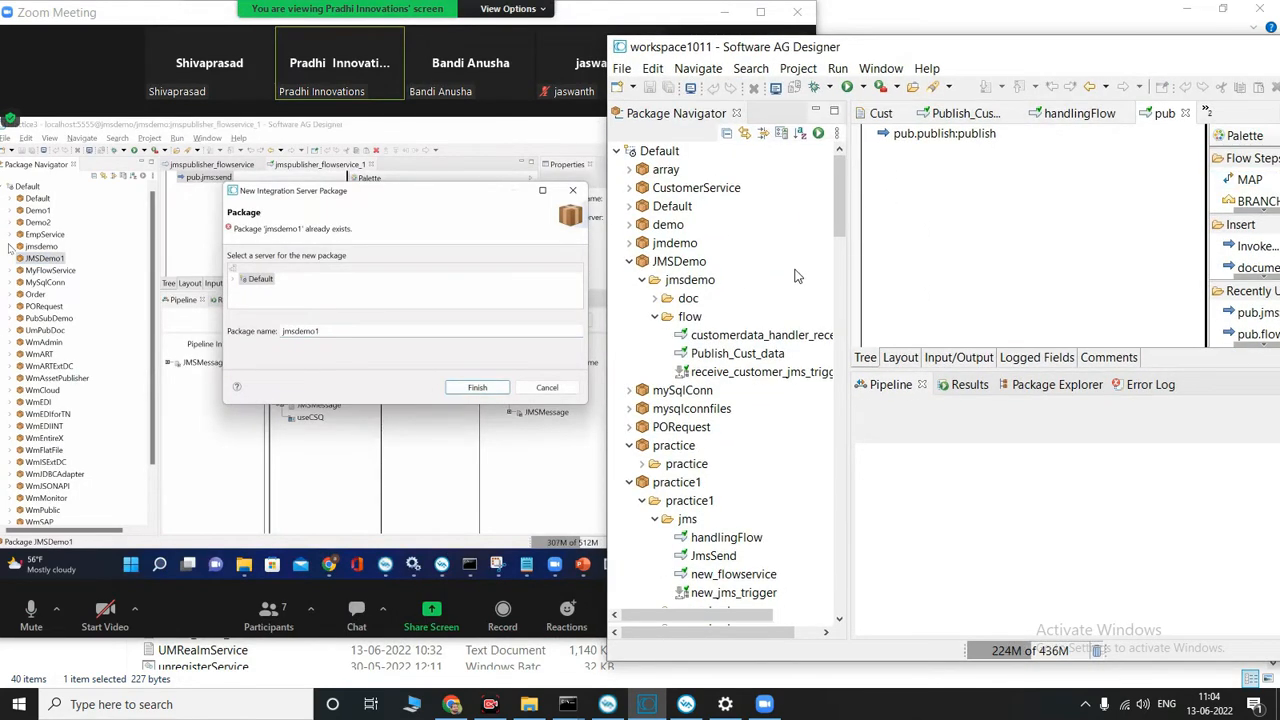
Step: Create a package named JMS_demo on the local Default server
click(660, 151)
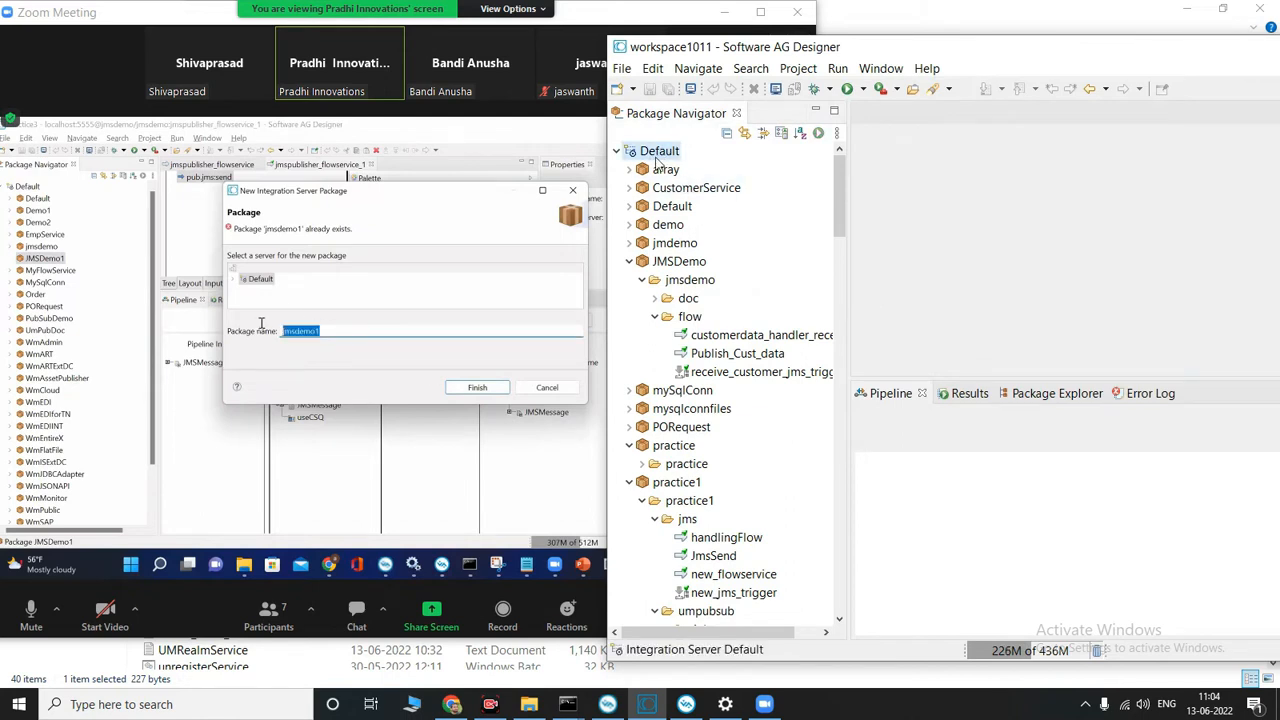
right_click(656, 156)
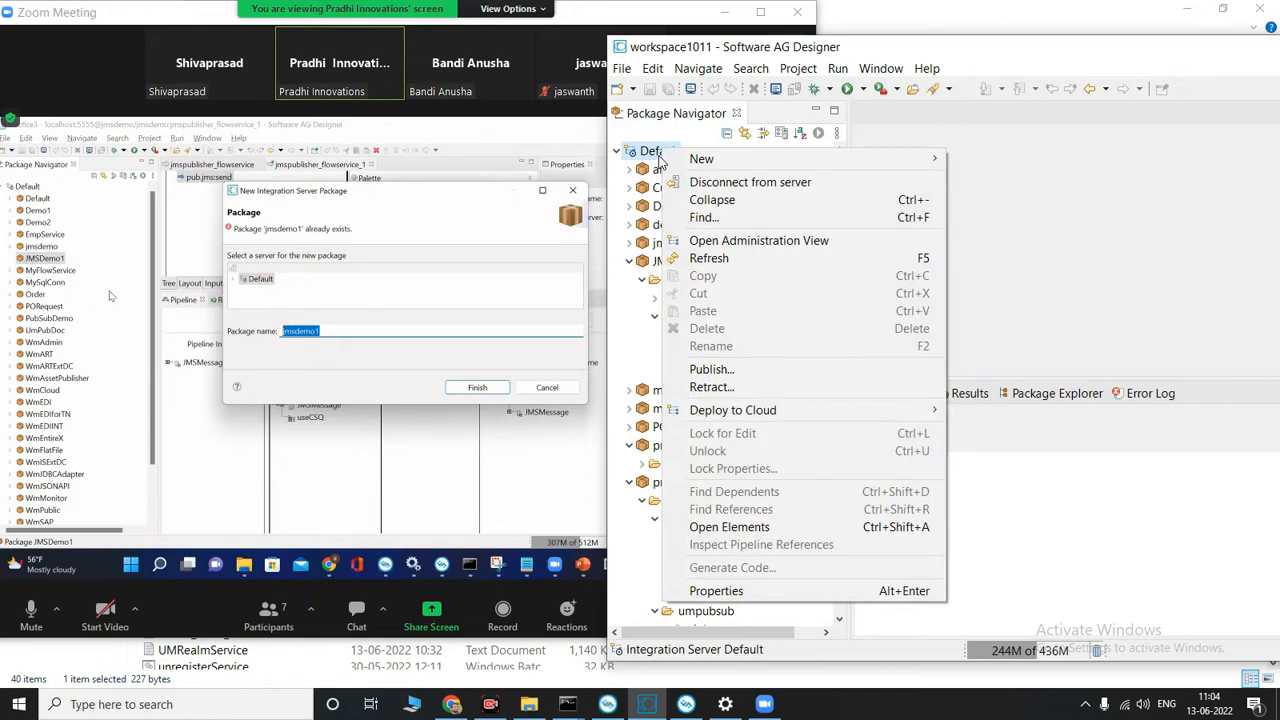
mouse_move(705, 160)
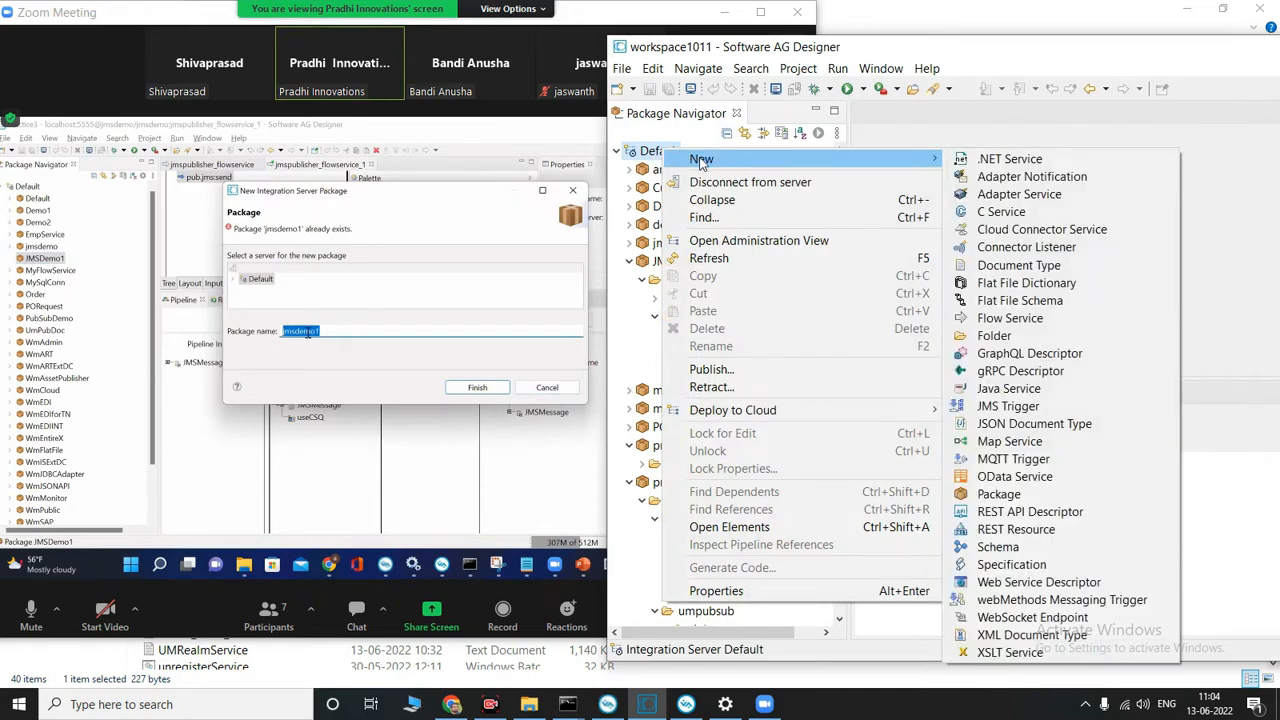
click(1034, 494)
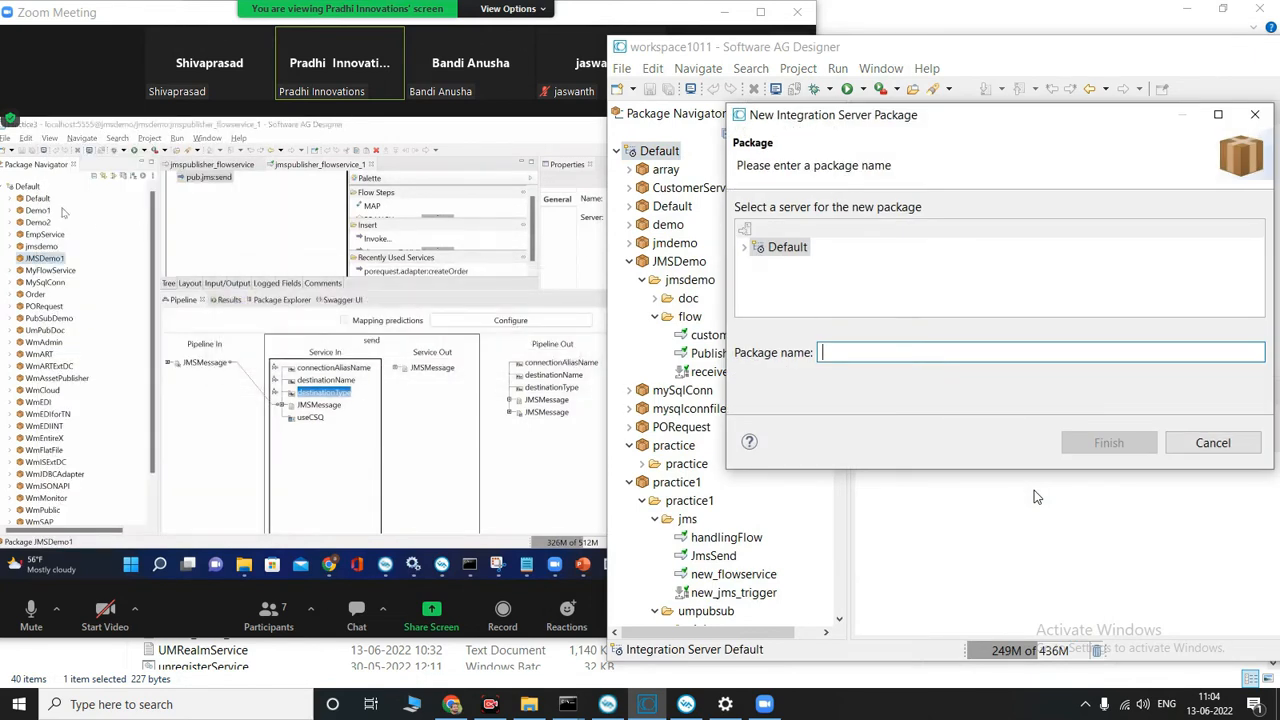
text(j)
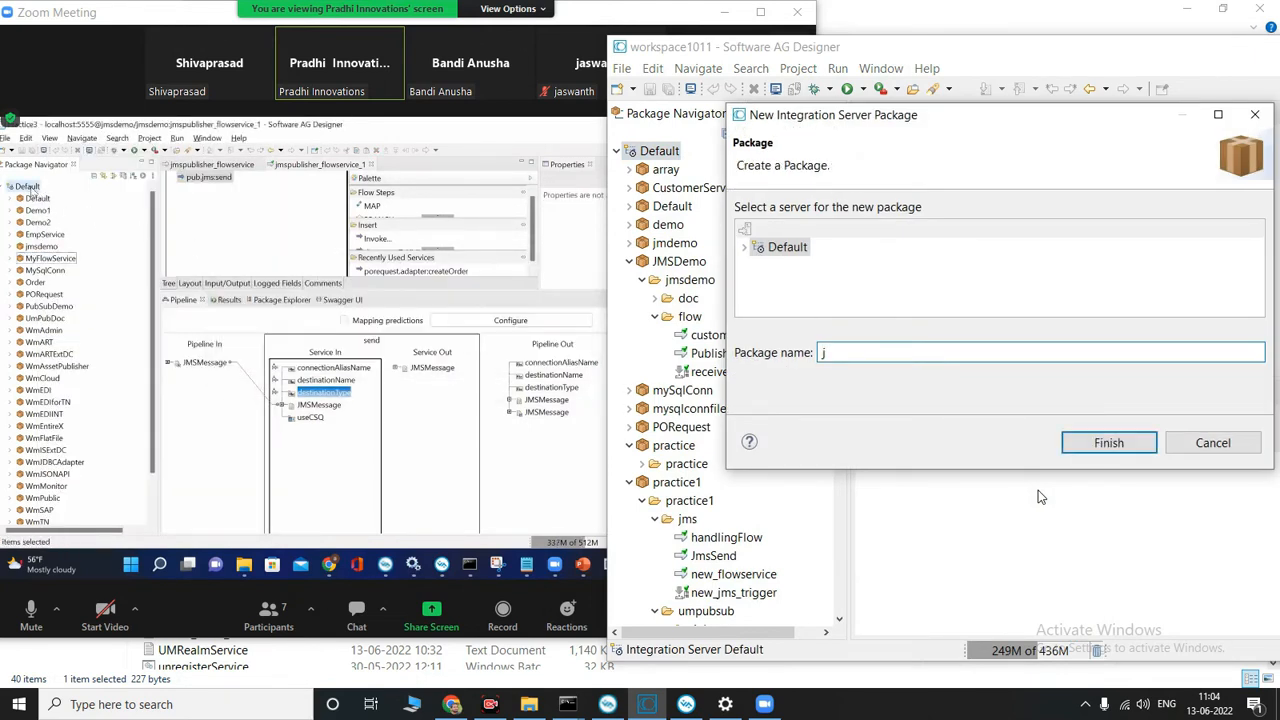
text(ms)
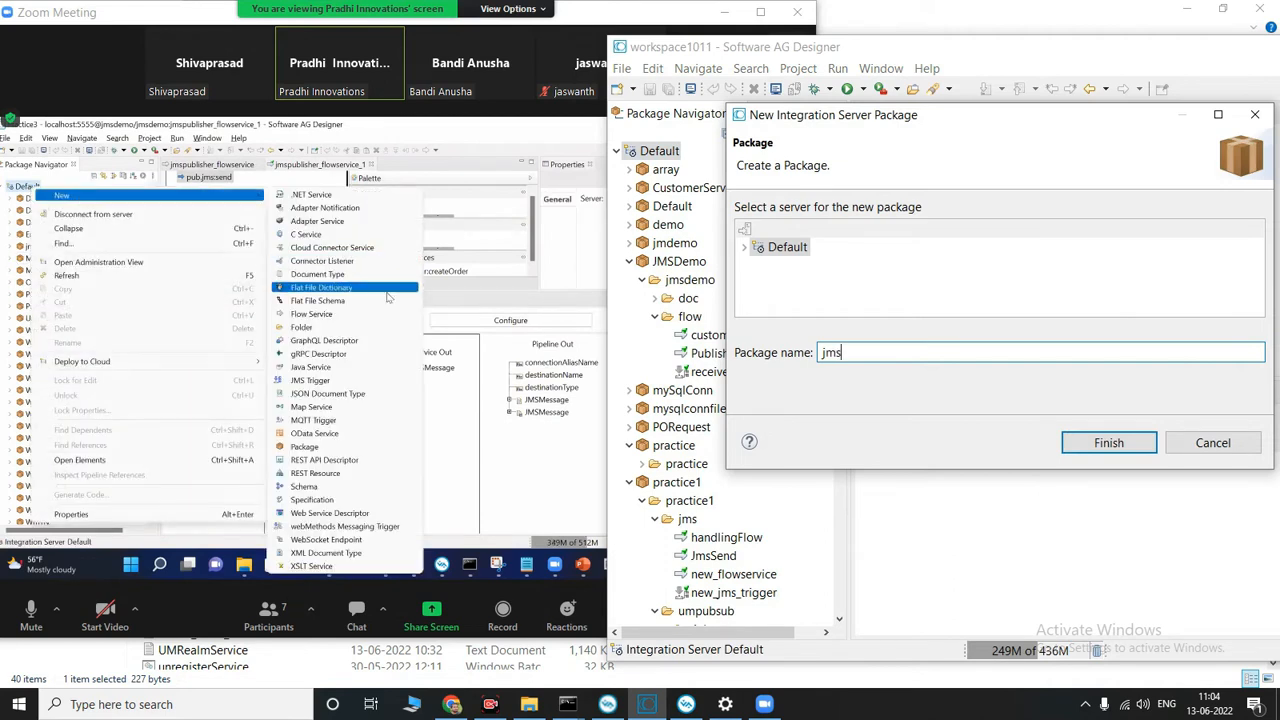
key(BackSpace)
key(BackSpace)
key(BackSpace)
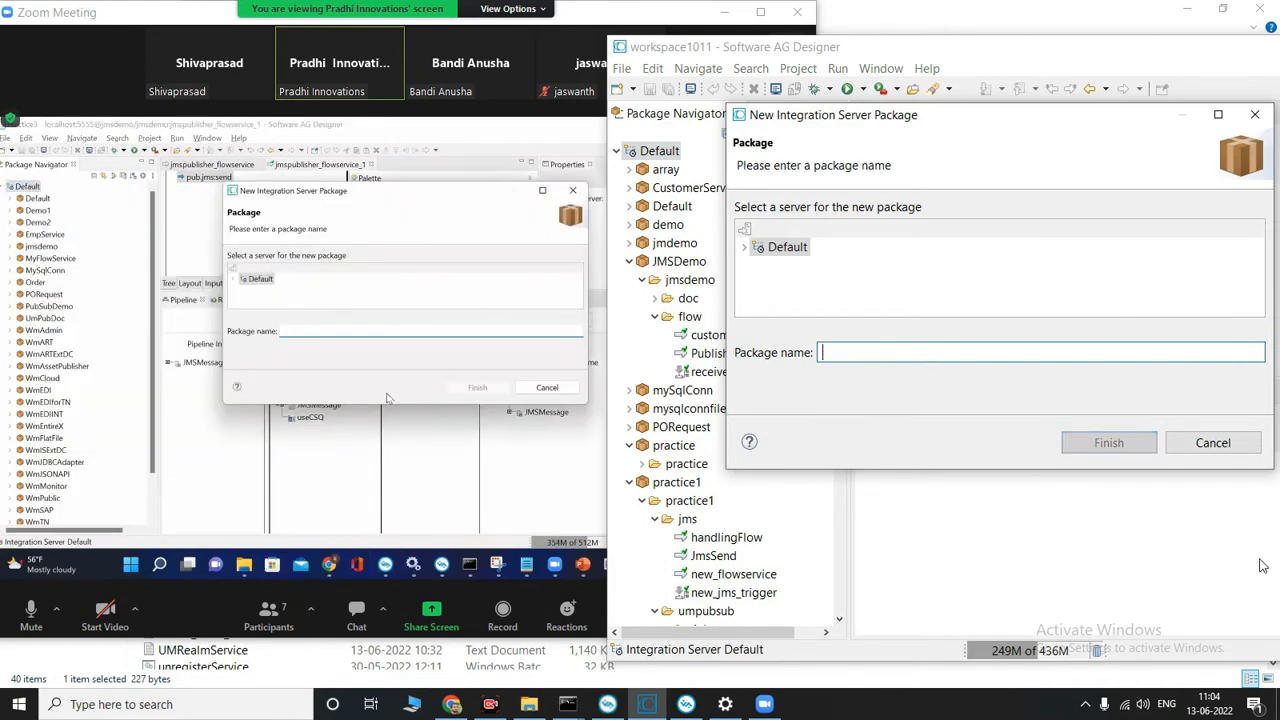
text(JMS)
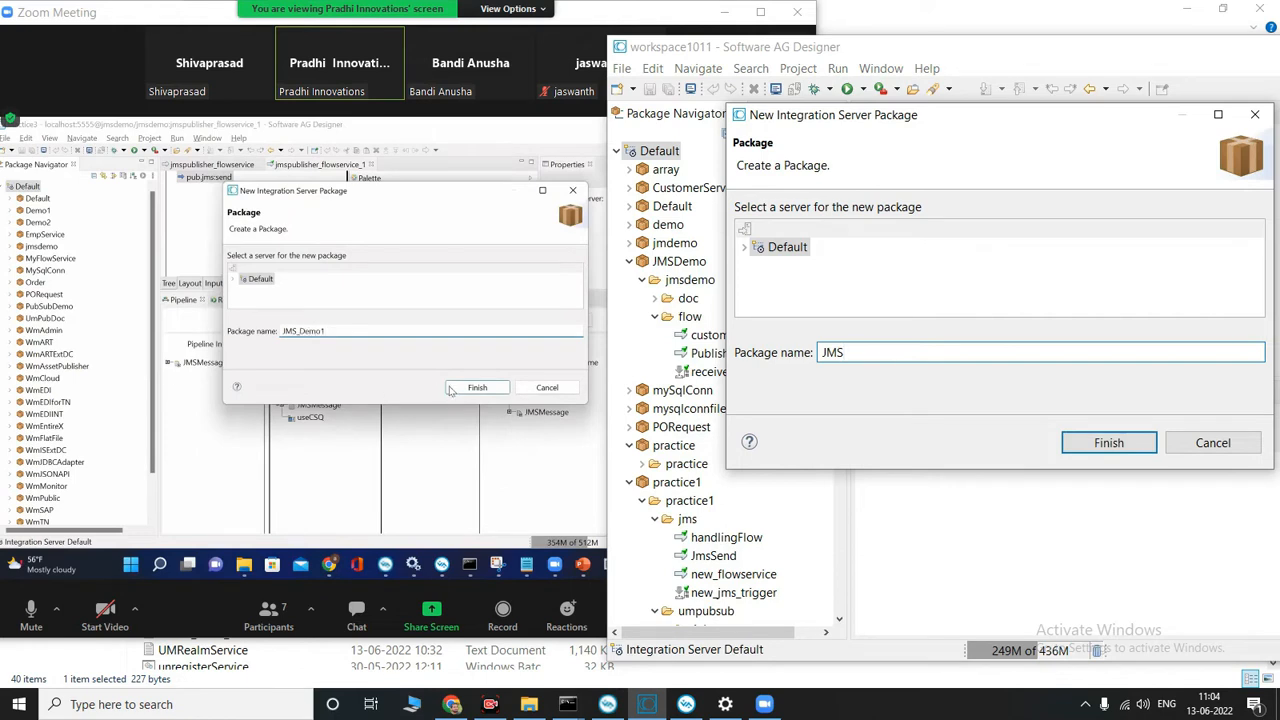
text(_demo)
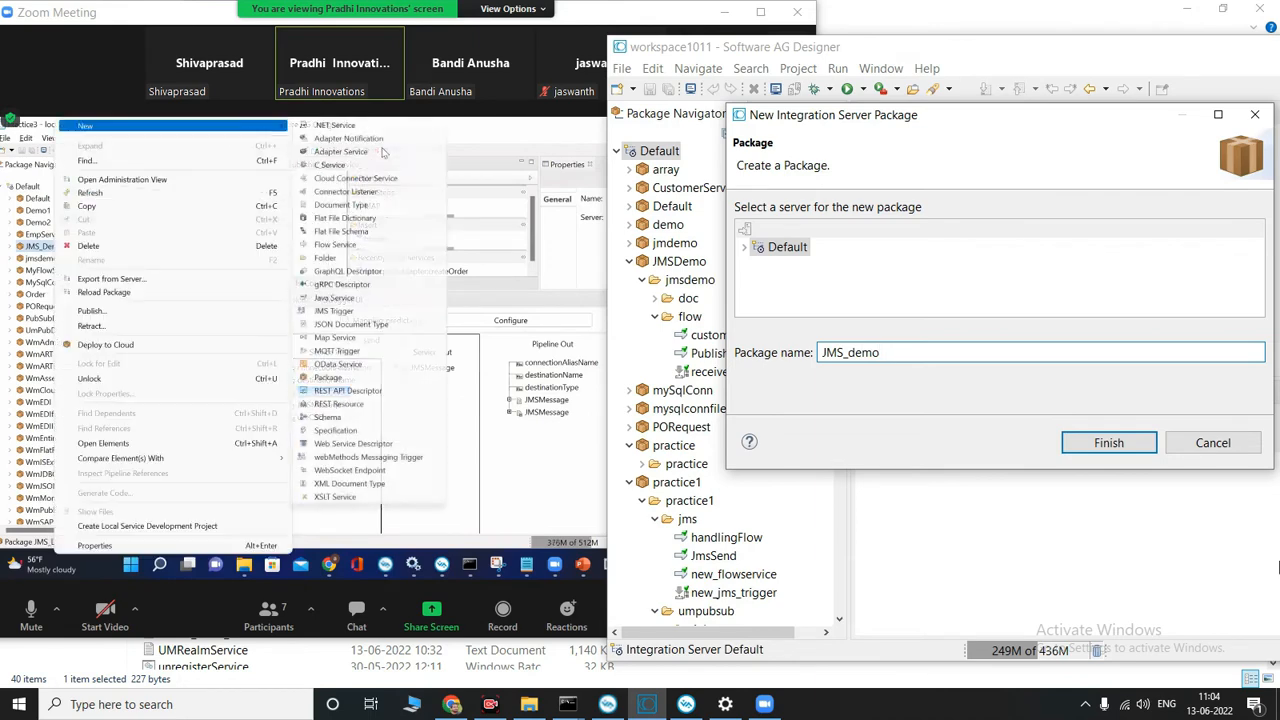
click(1117, 443)
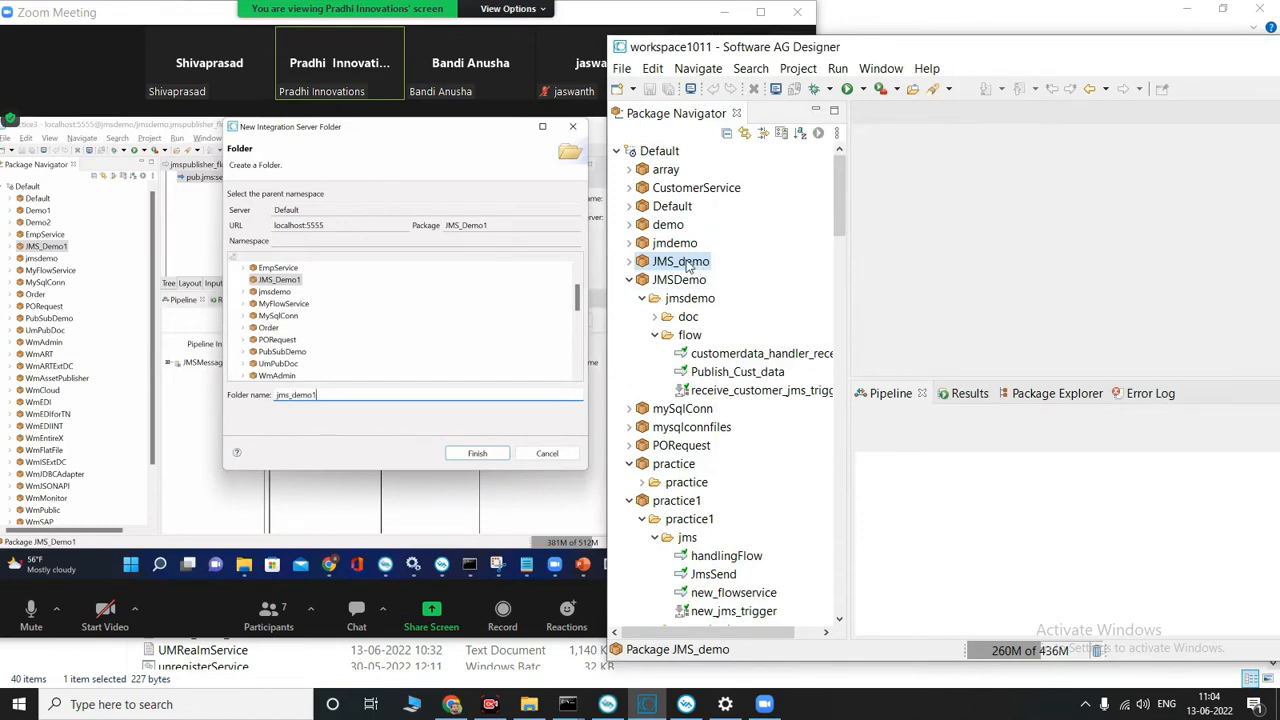
Step: Create a folder named jms_demo in the JMS_demo package
right_click(687, 265)
mouse_move(822, 170)
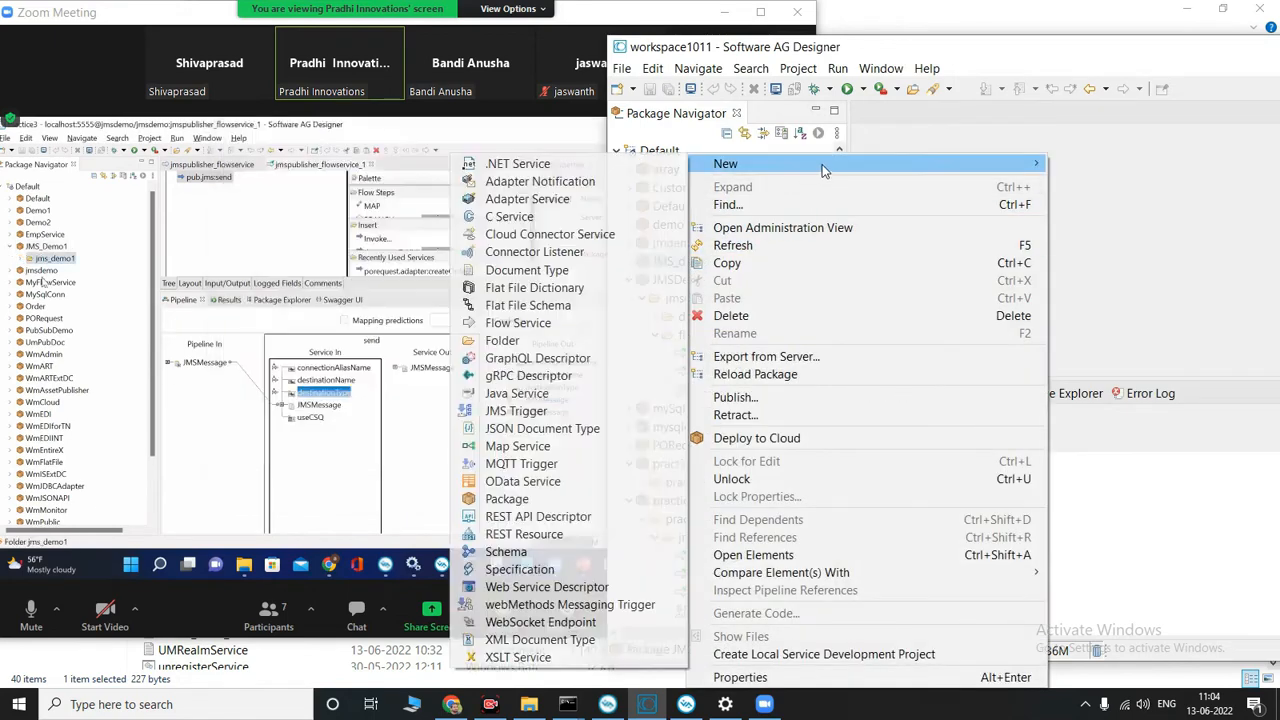
click(541, 345)
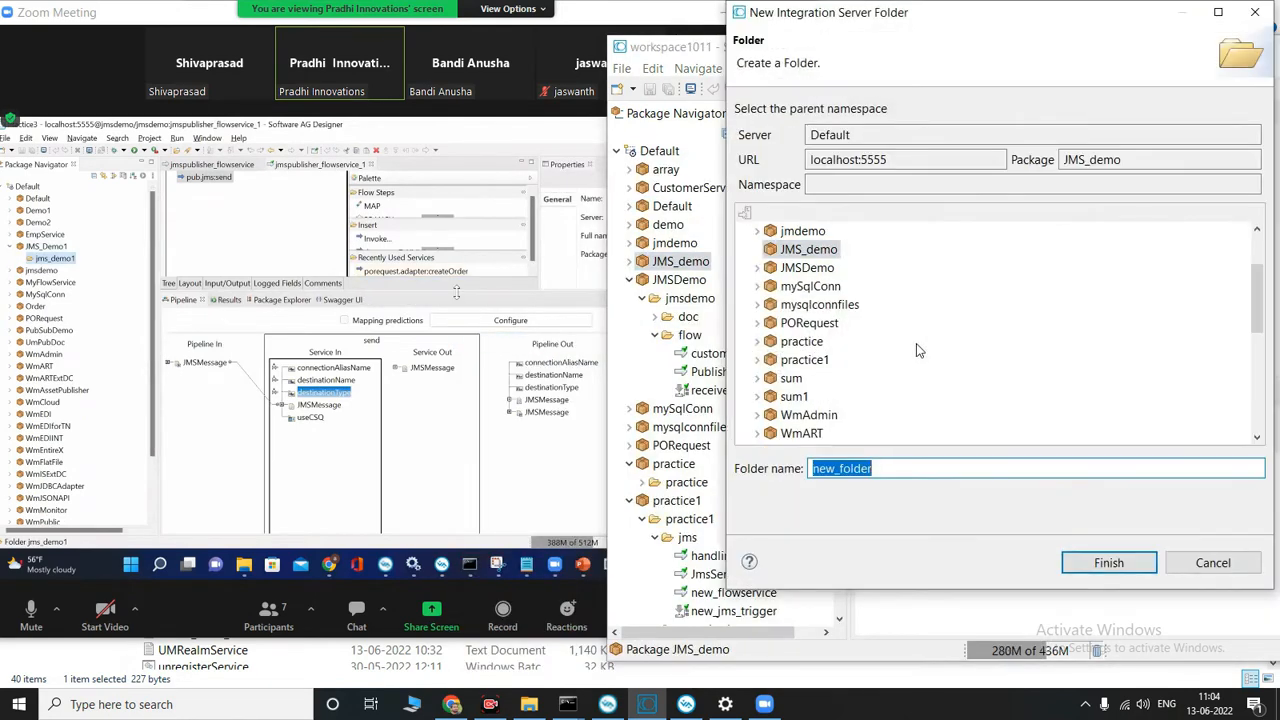
text(jms)
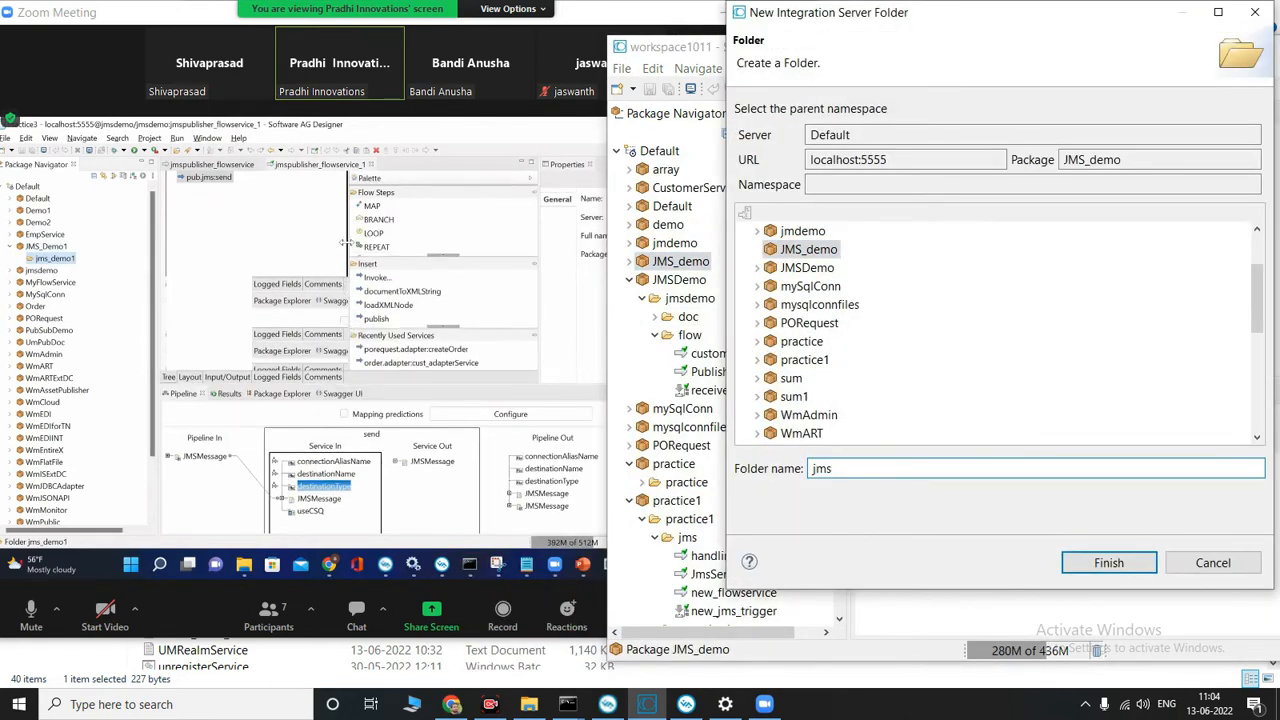
text(_demo)
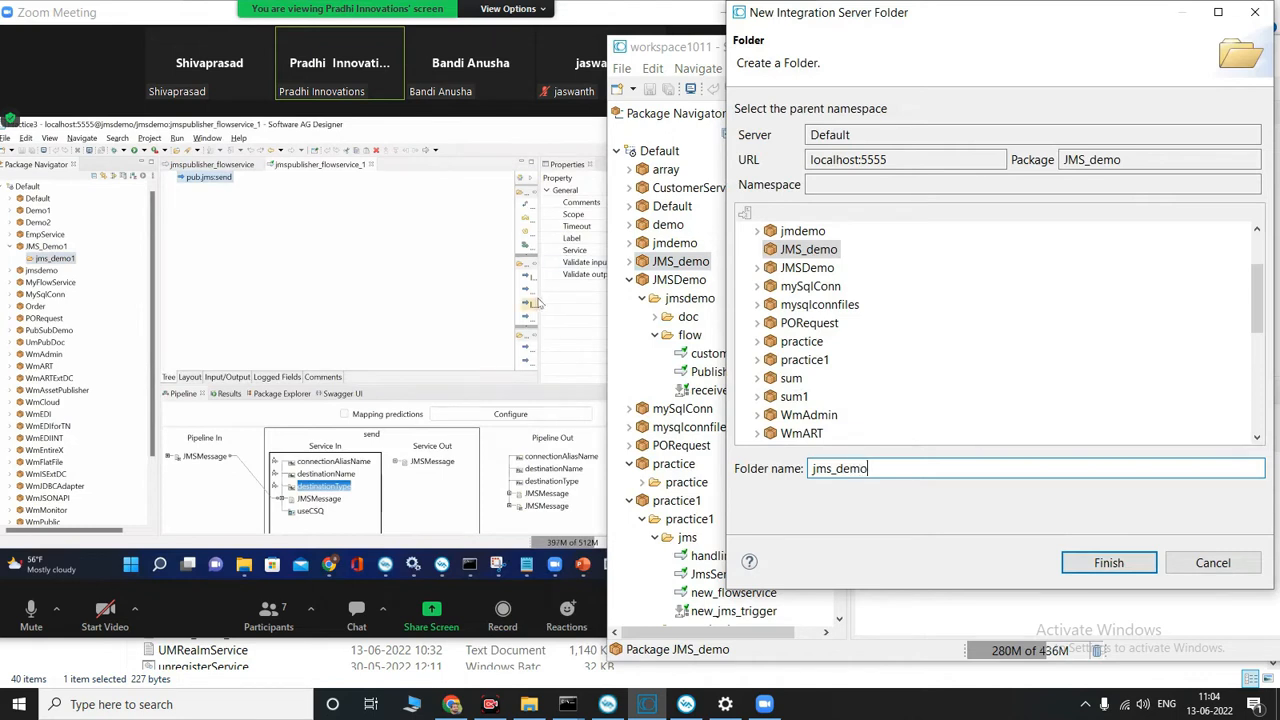
key(Return)
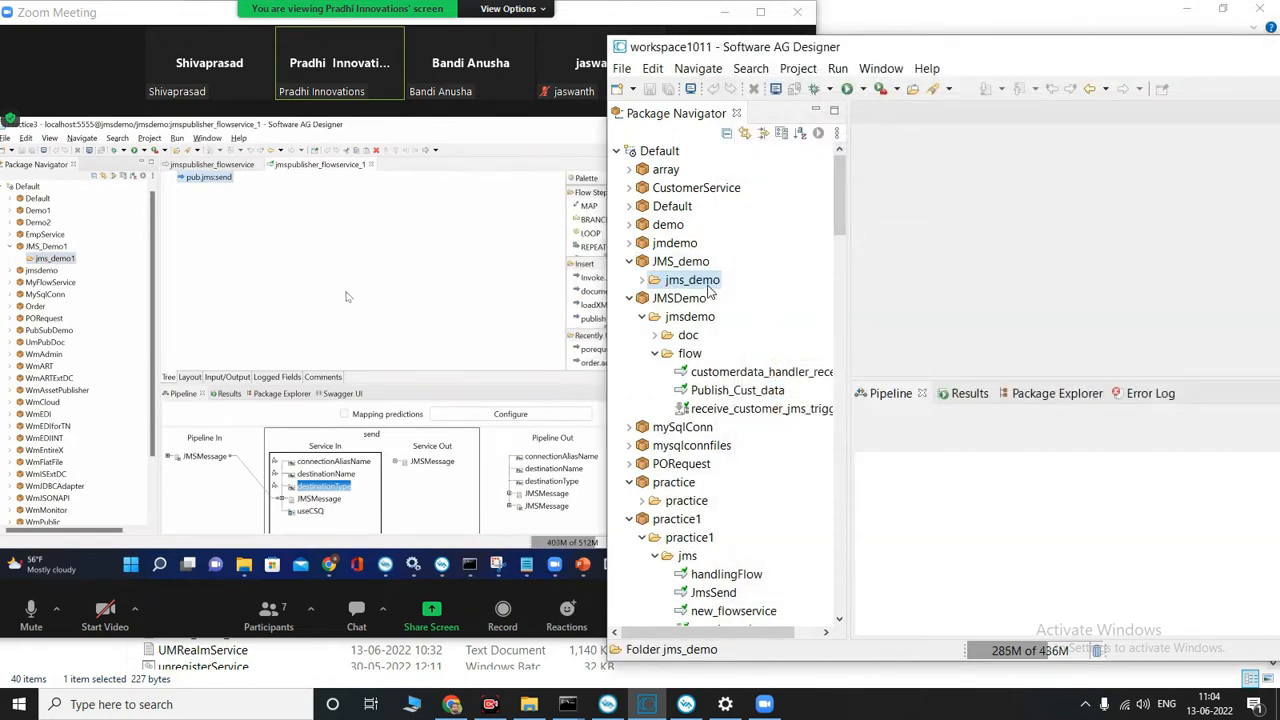
Step: Create a subfolder named flow inside the jms_demo folder
right_click(708, 287)
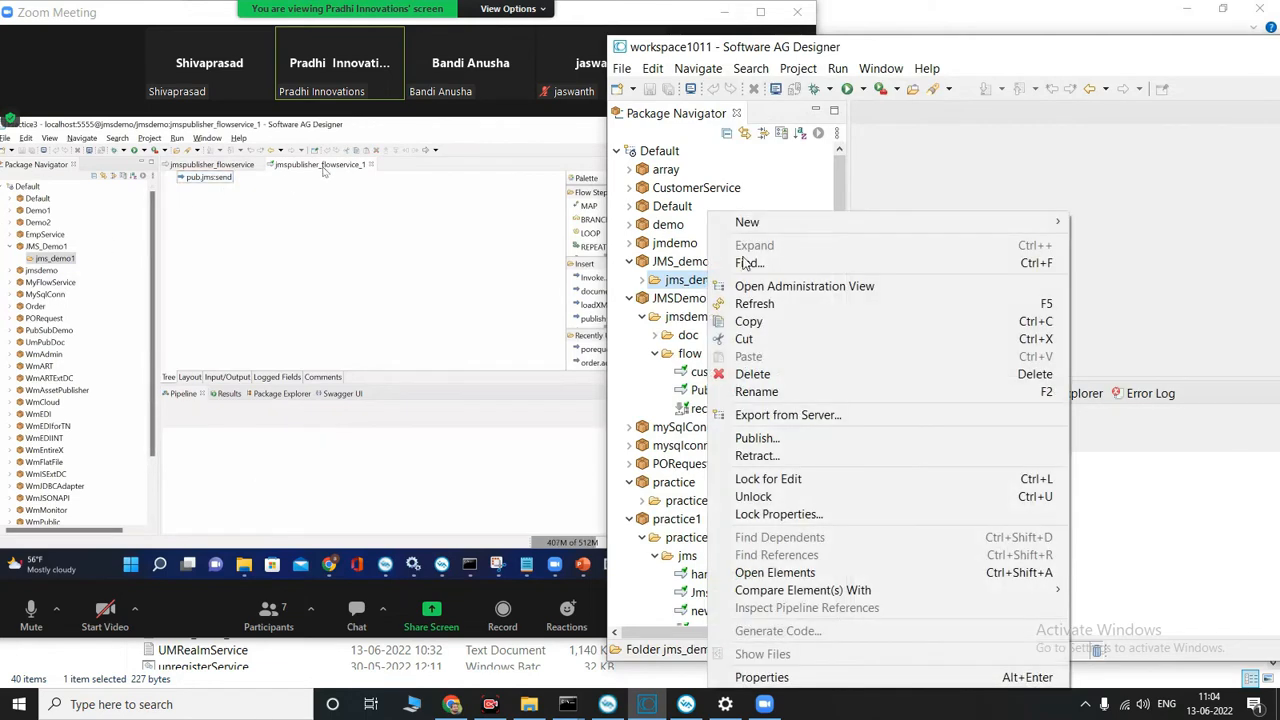
mouse_move(786, 224)
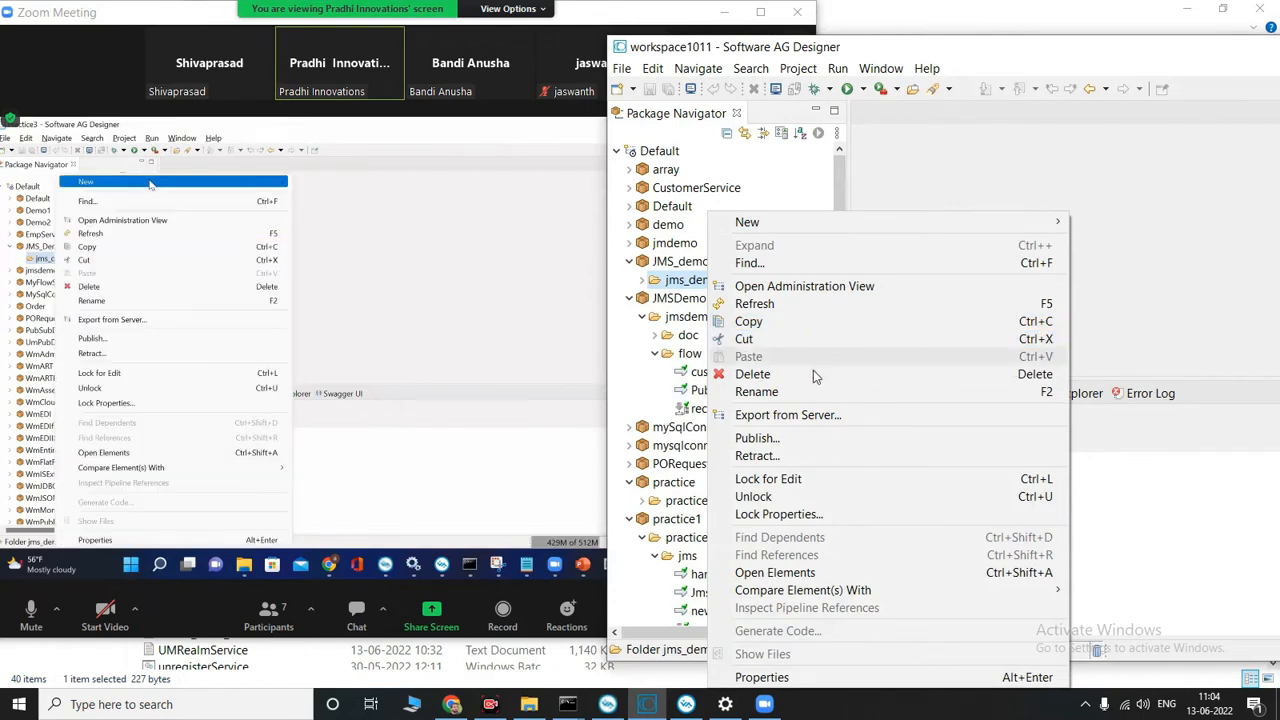
mouse_move(832, 226)
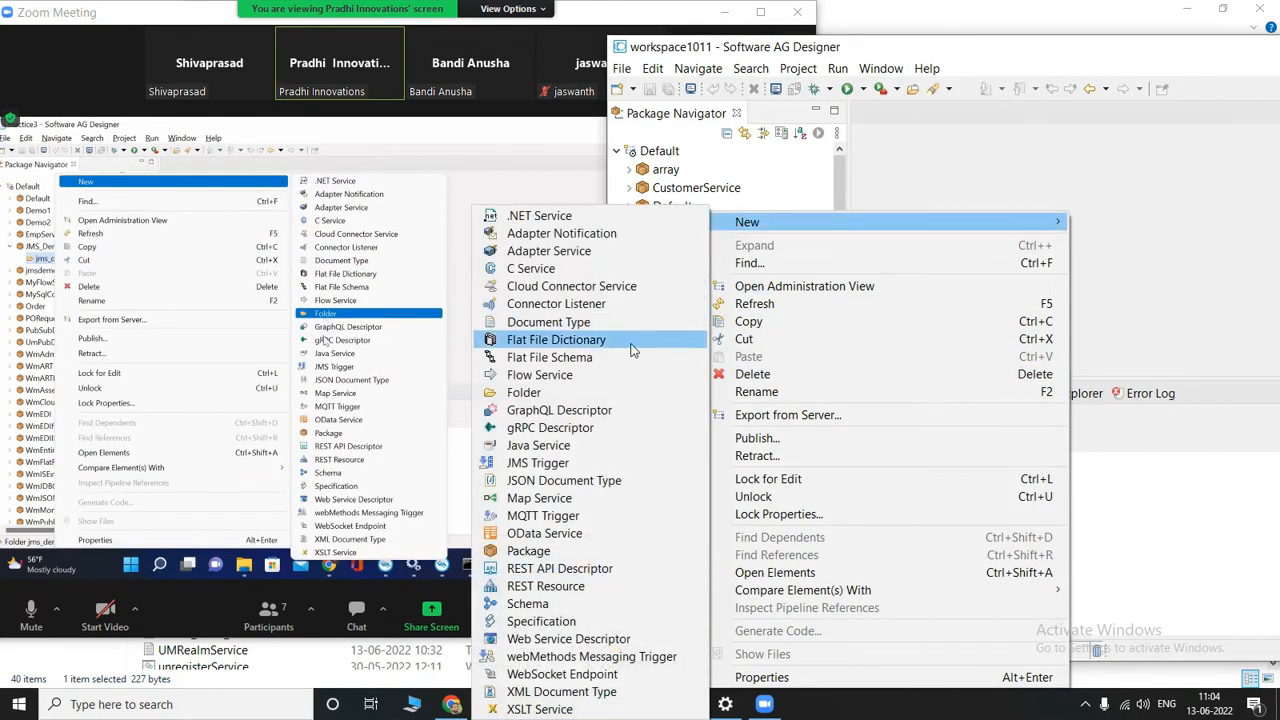
click(560, 392)
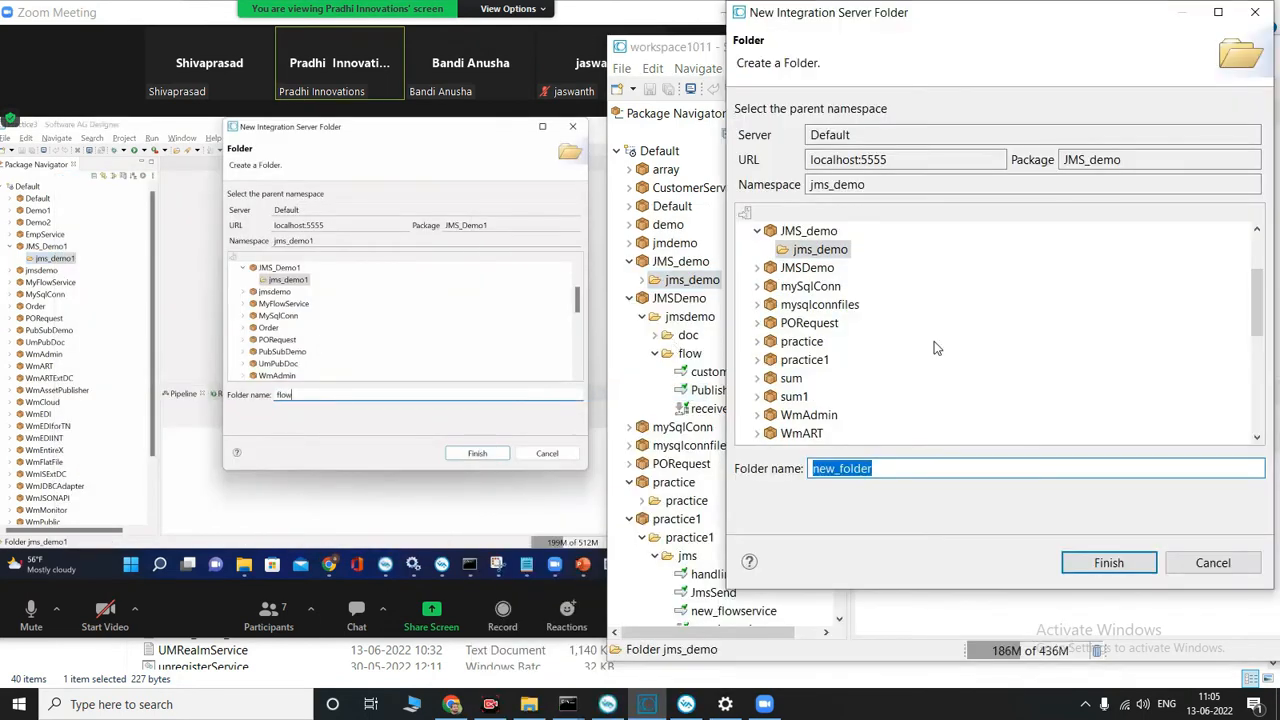
text(do)
key(BackSpace)
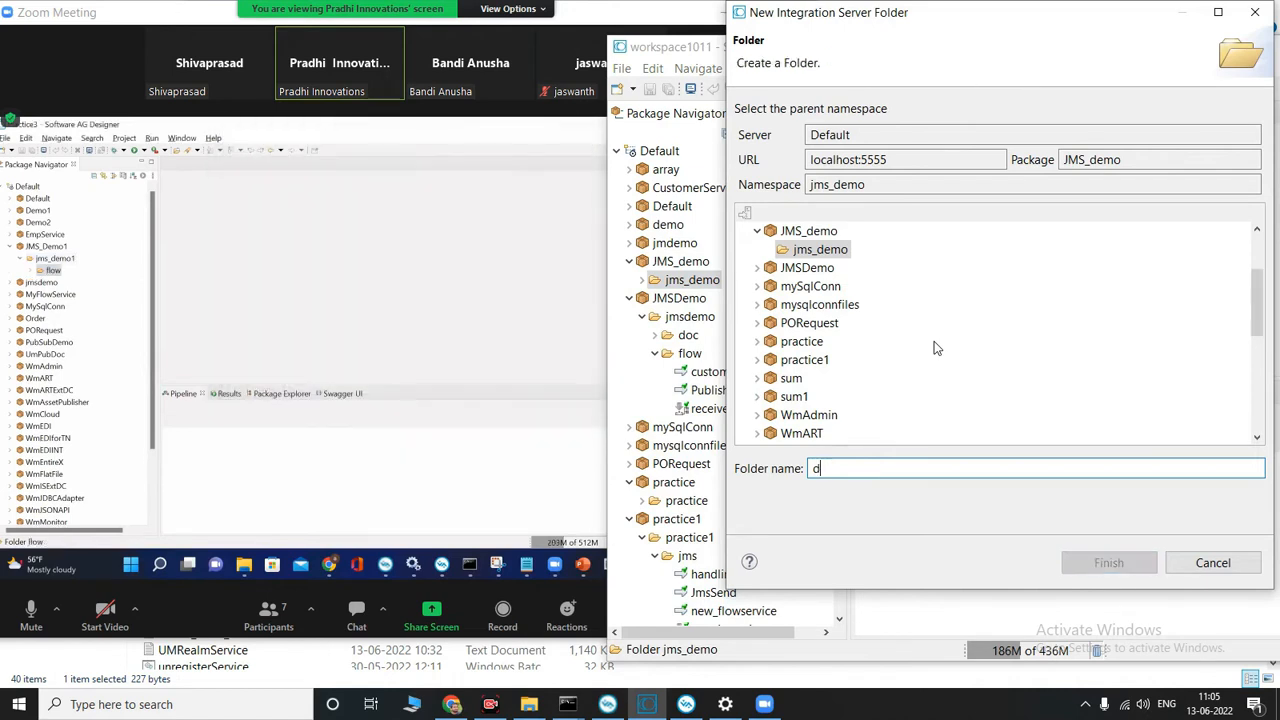
key(BackSpace)
text(flow)
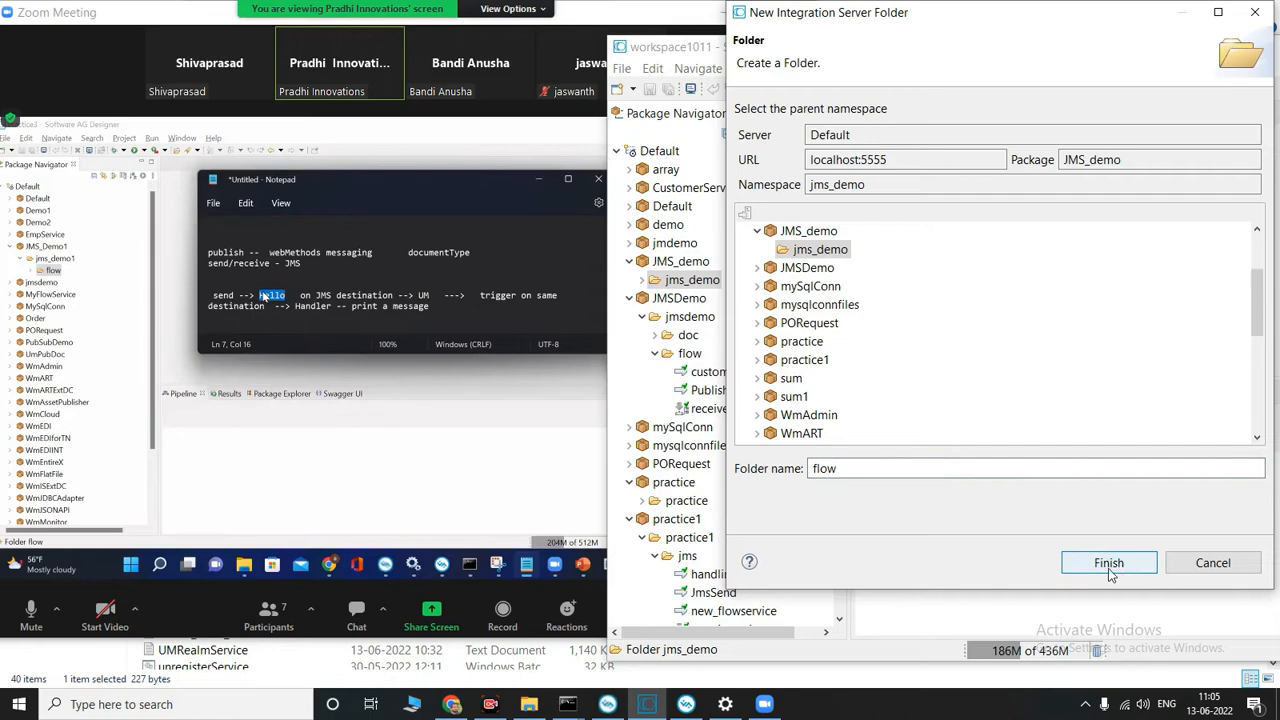
click(1108, 563)
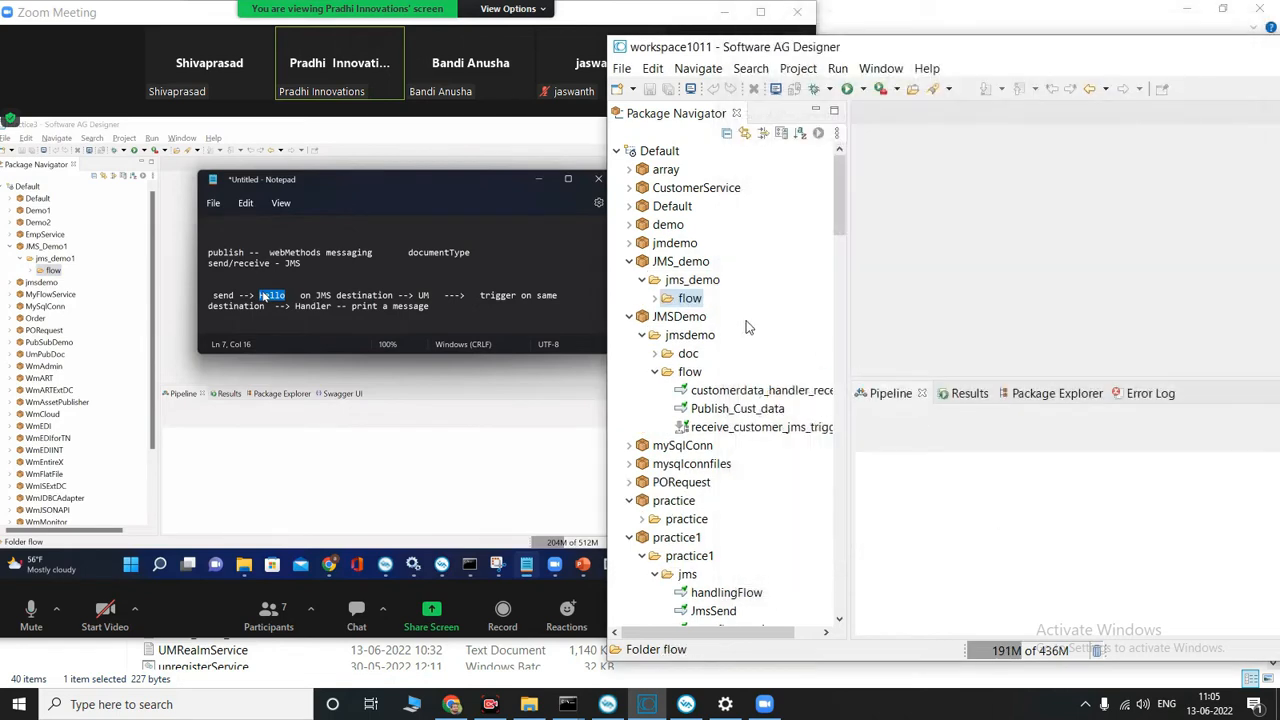
Step: Start a new flow service in the flow folder of the JMS_demo package and enter pub as its element name
right_click(688, 300)
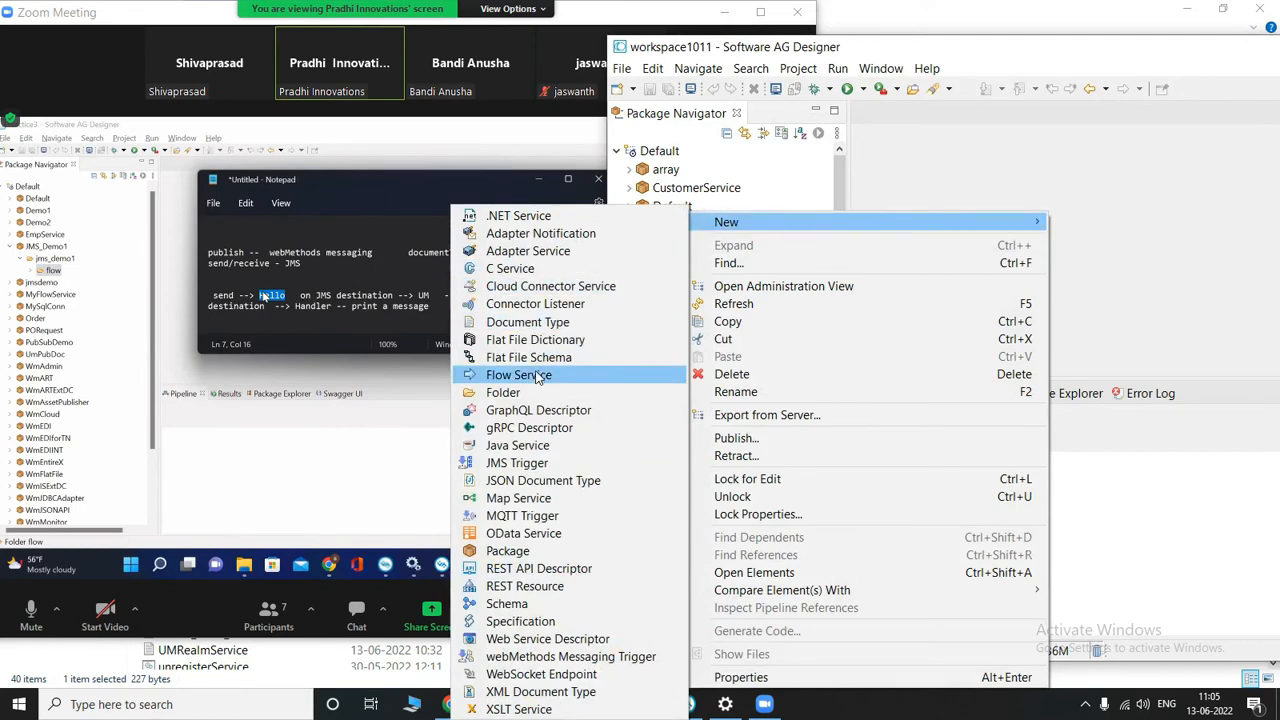
click(535, 372)
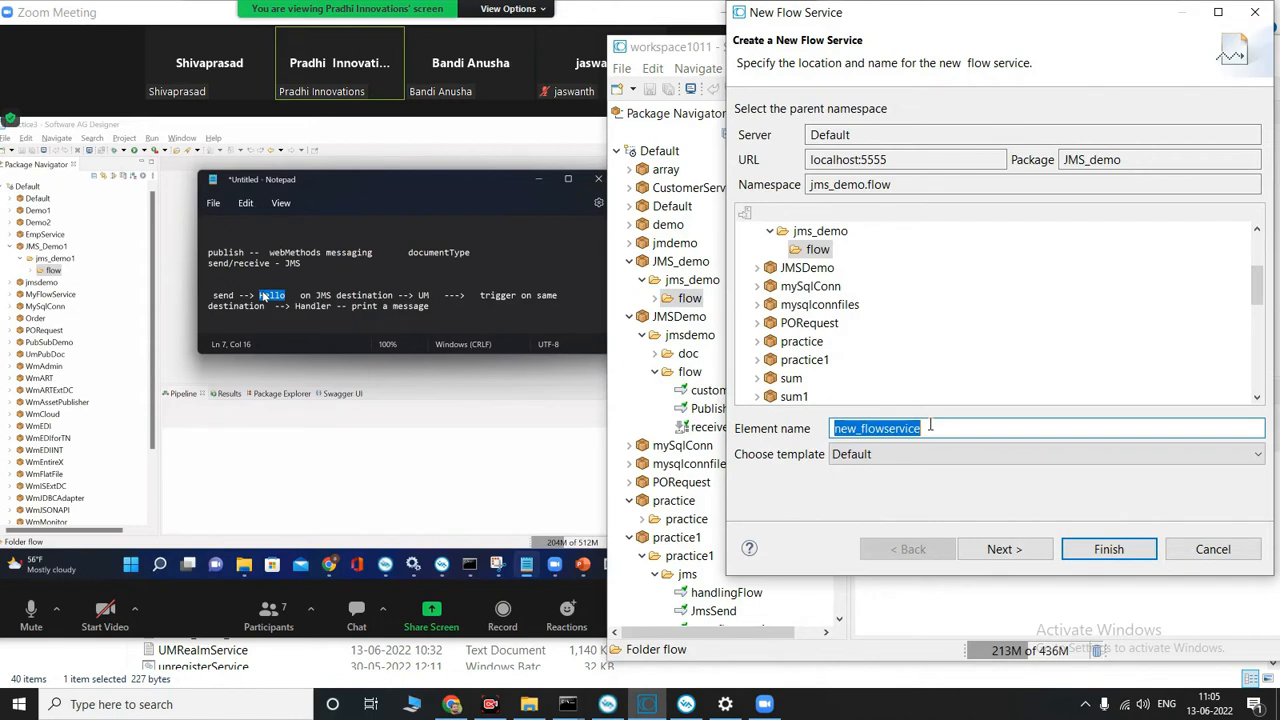
text(pub)
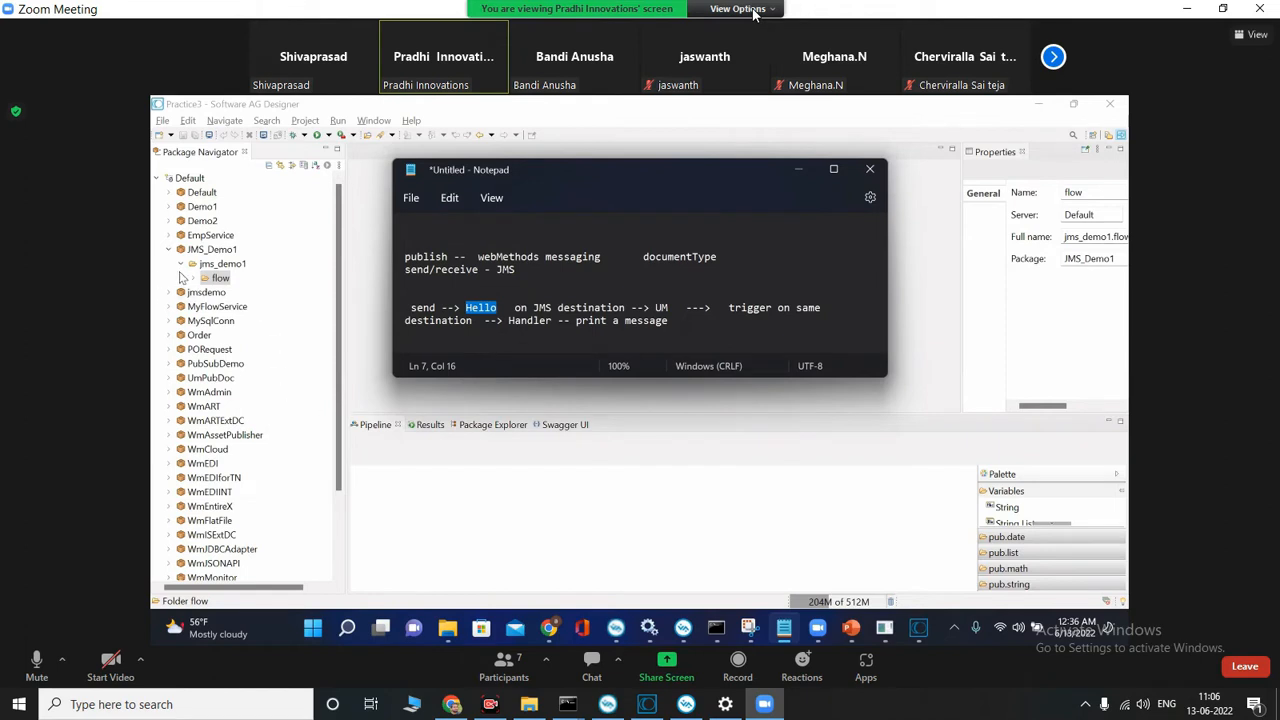
click(219, 280)
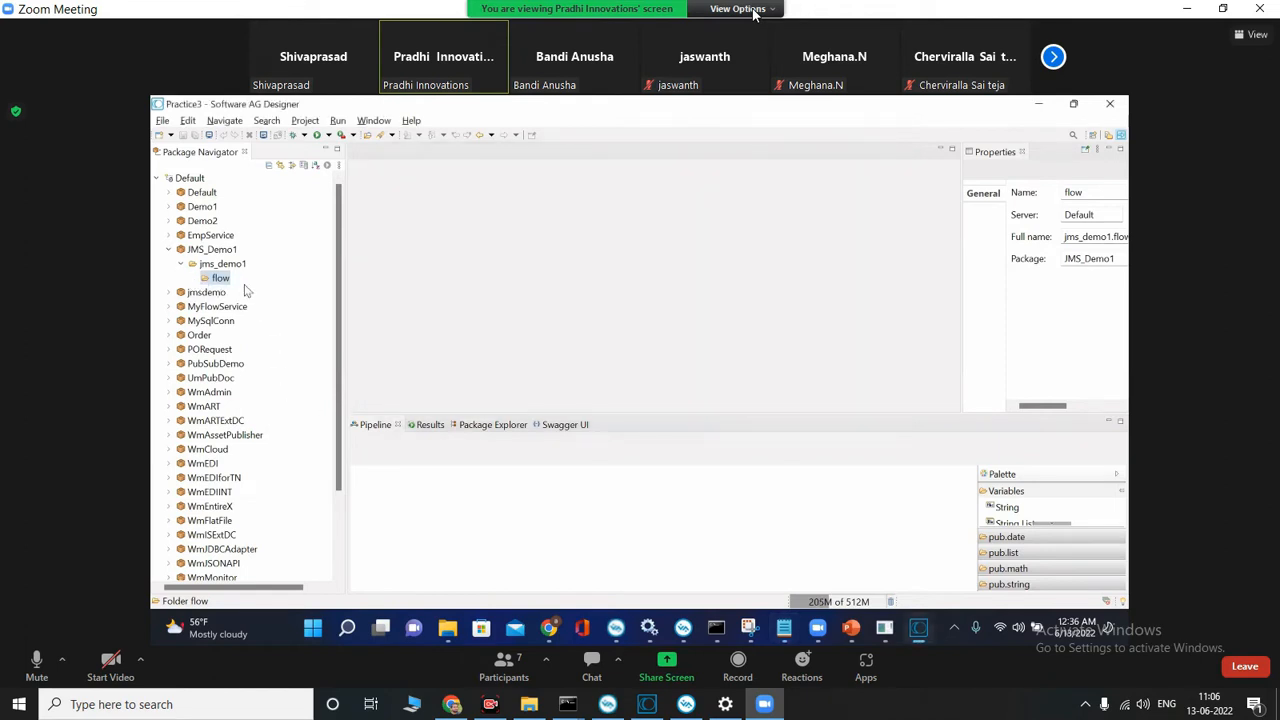
right_click(213, 281)
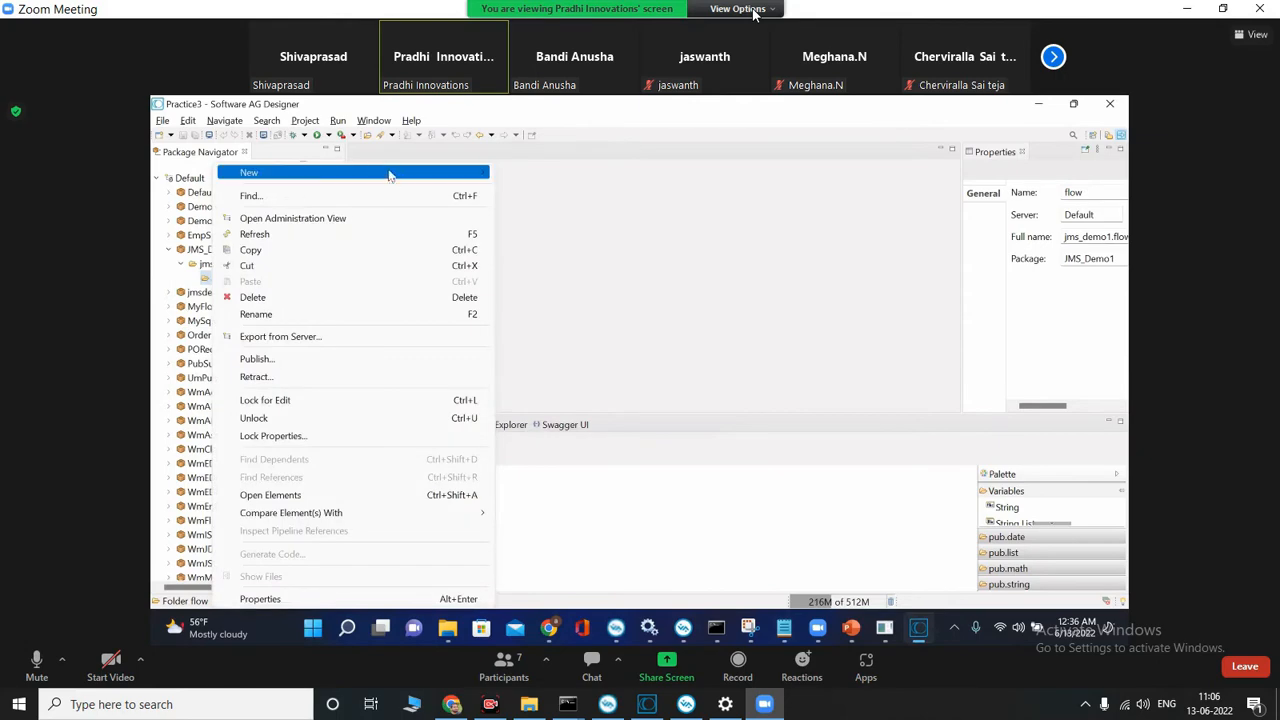
mouse_move(403, 175)
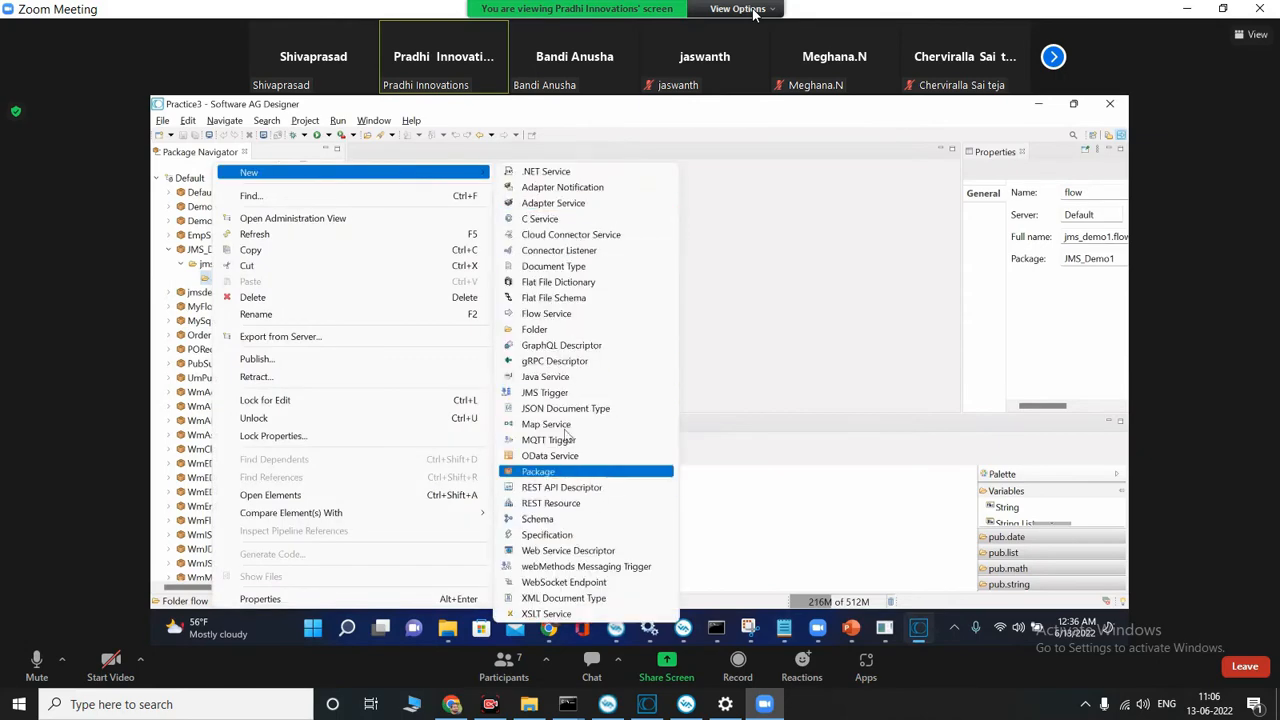
click(578, 315)
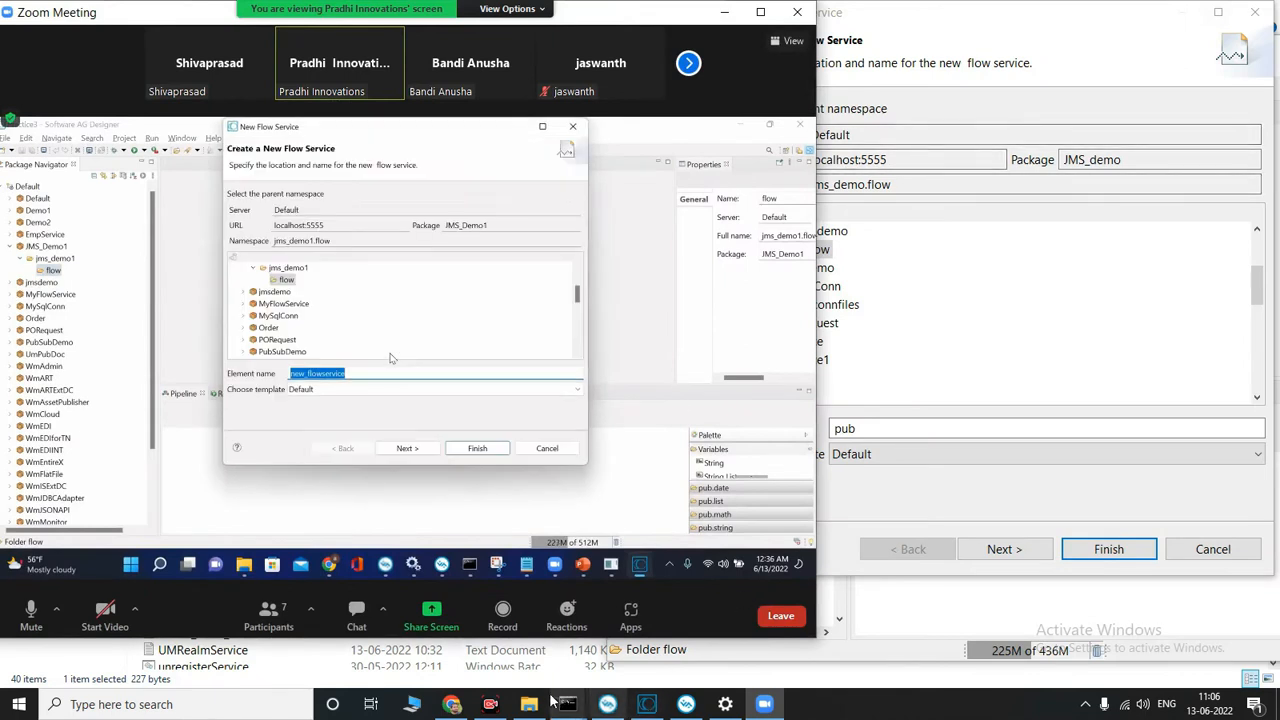
Step: Return to the local Software AG Designer, rename the new flow service send, and create it as an empty flow
mouse_move(477, 706)
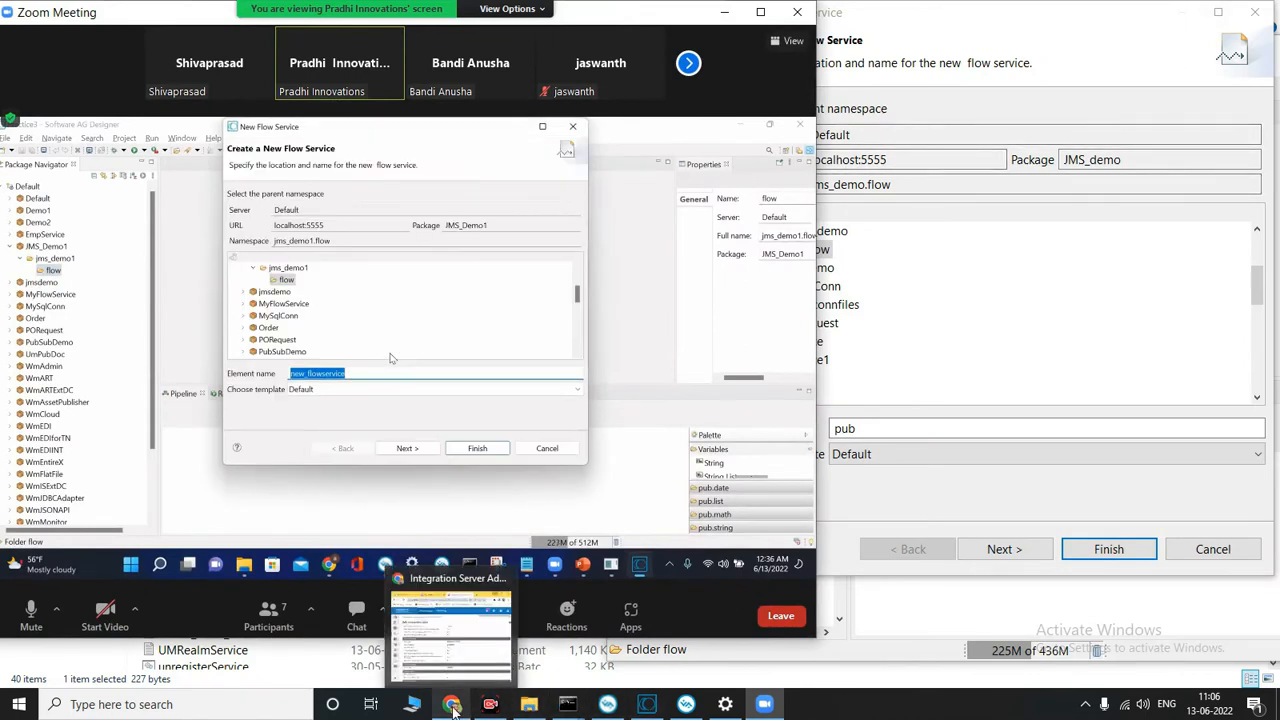
click(646, 704)
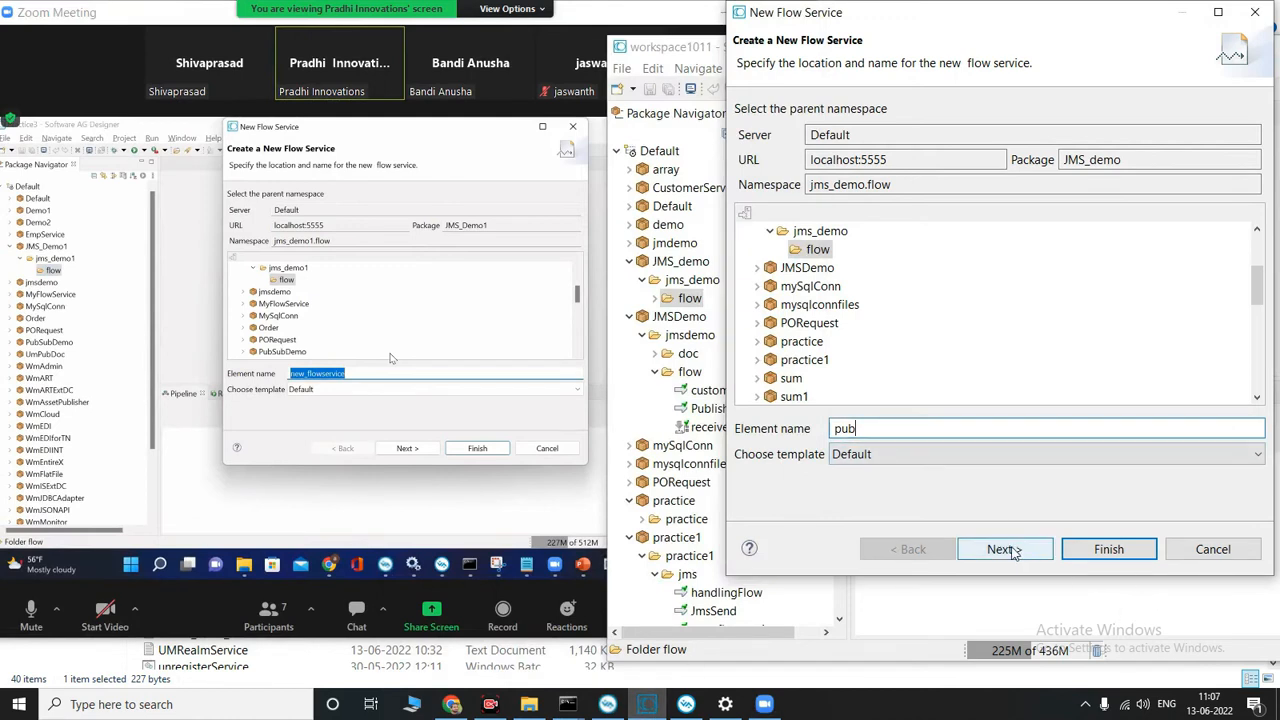
drag(877, 428, 786, 432)
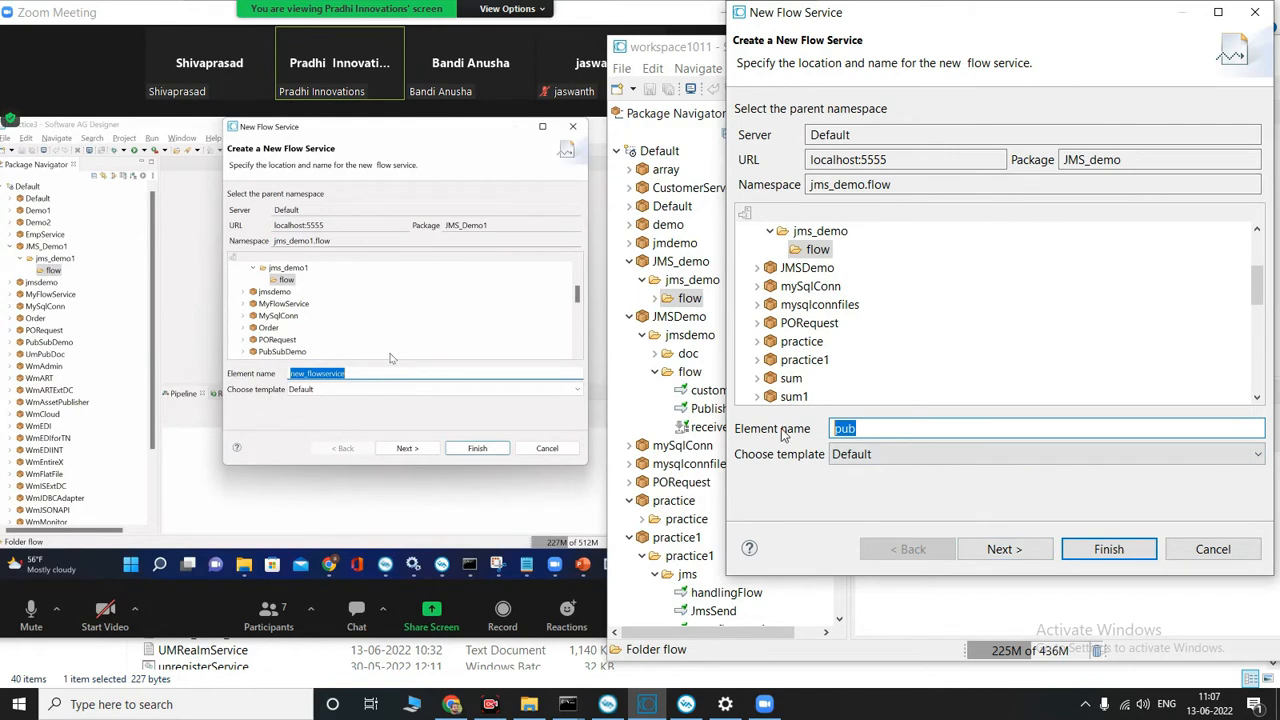
text(send)
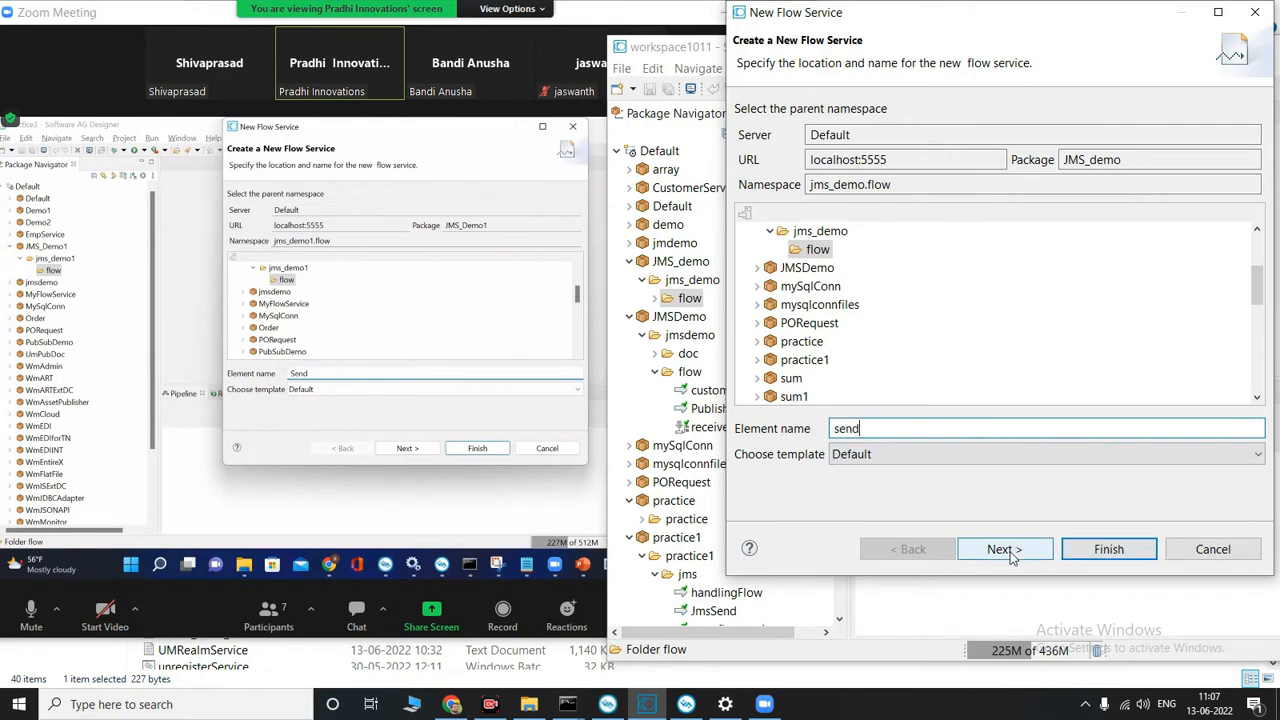
click(1010, 553)
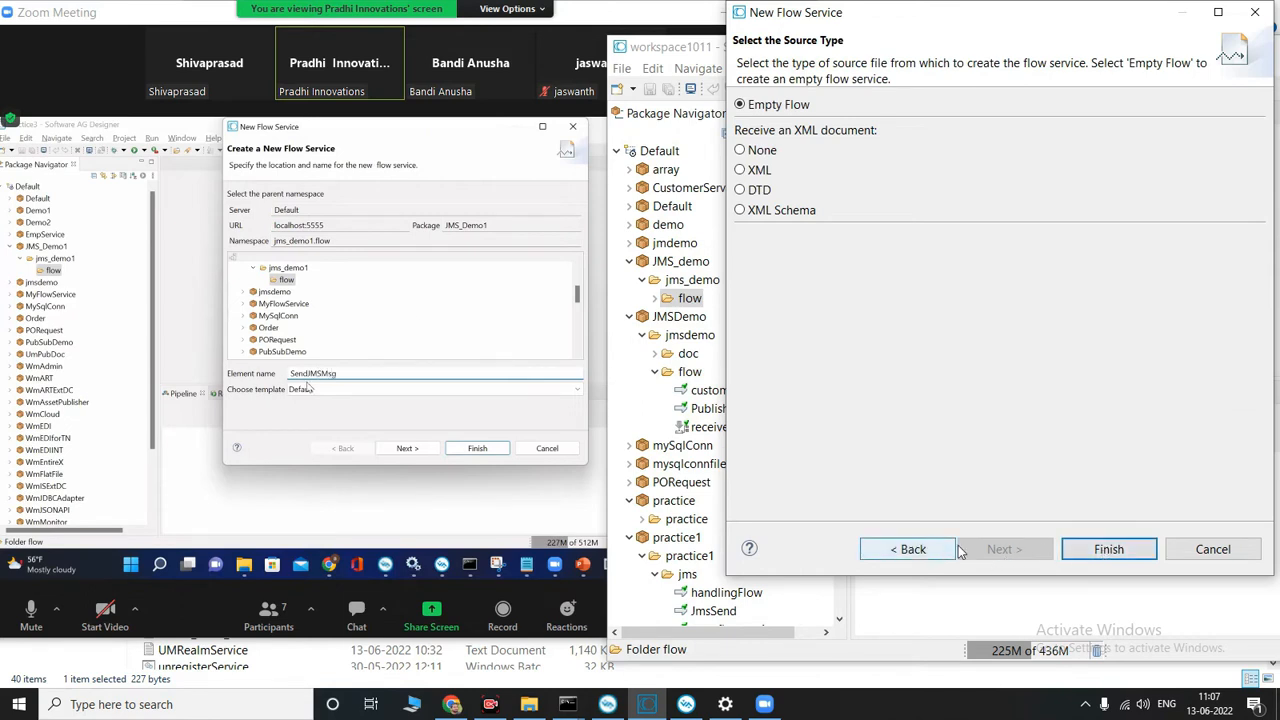
click(1110, 549)
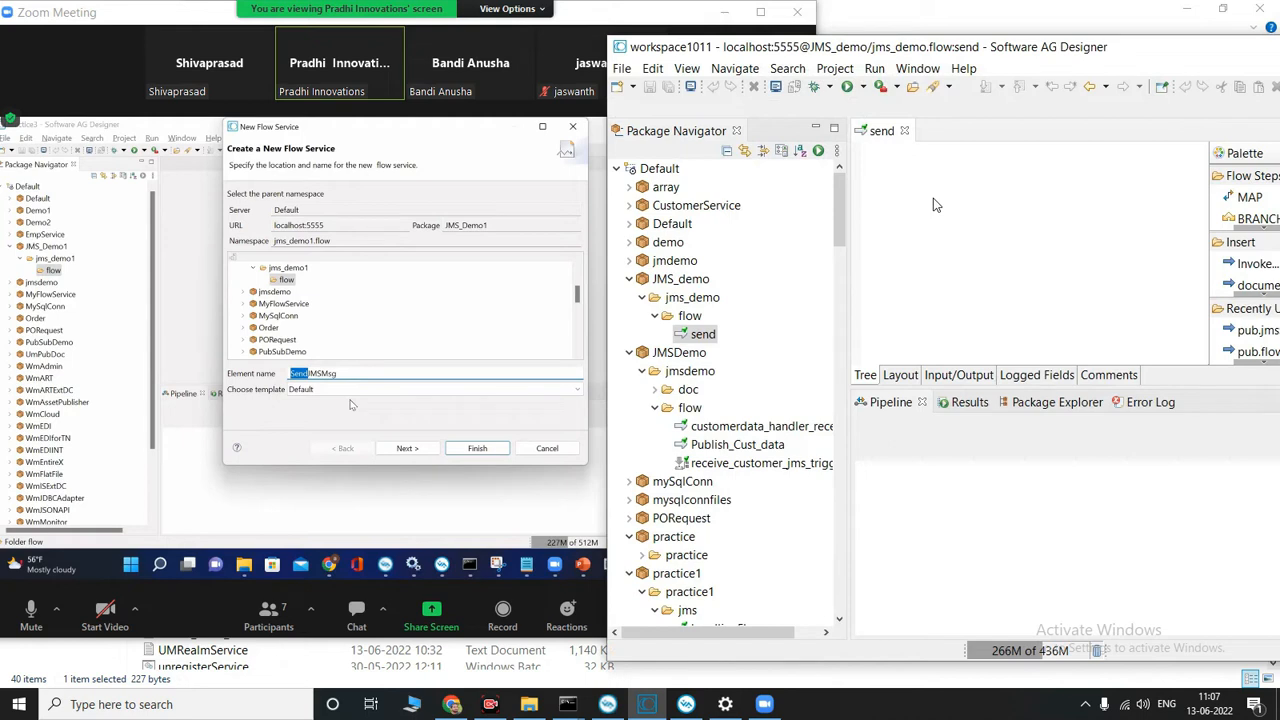
click(900, 405)
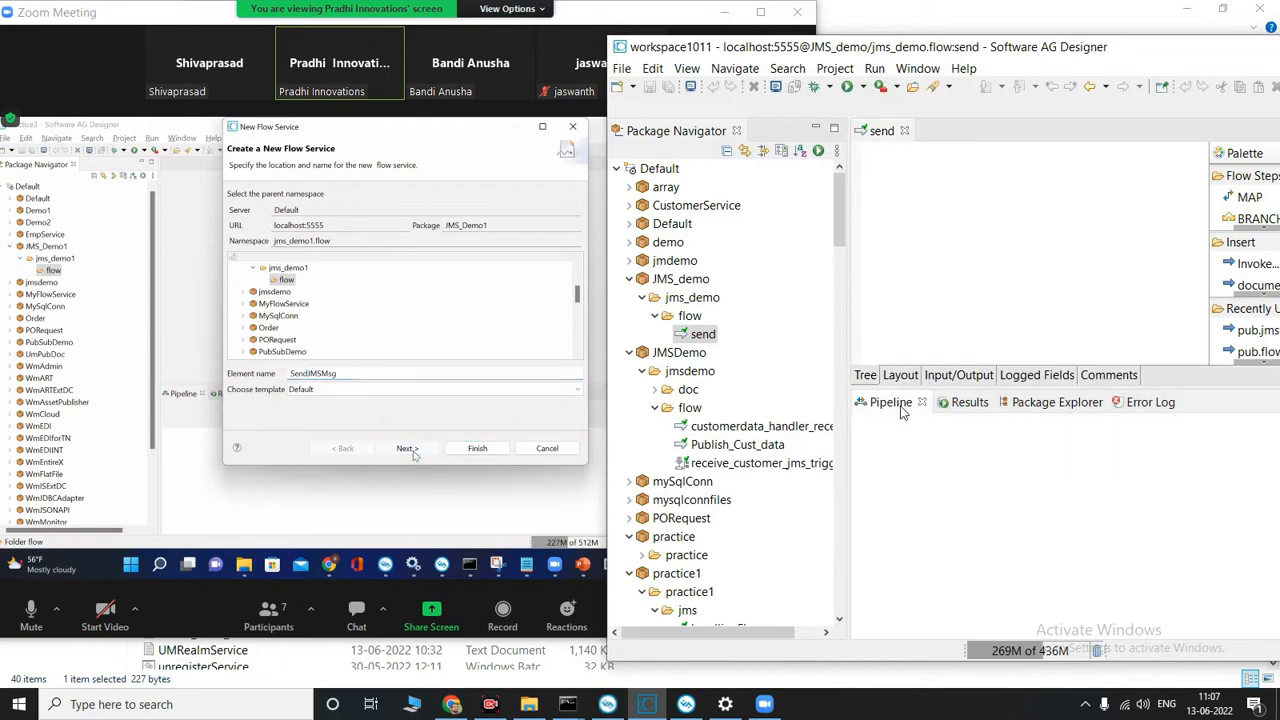
click(872, 376)
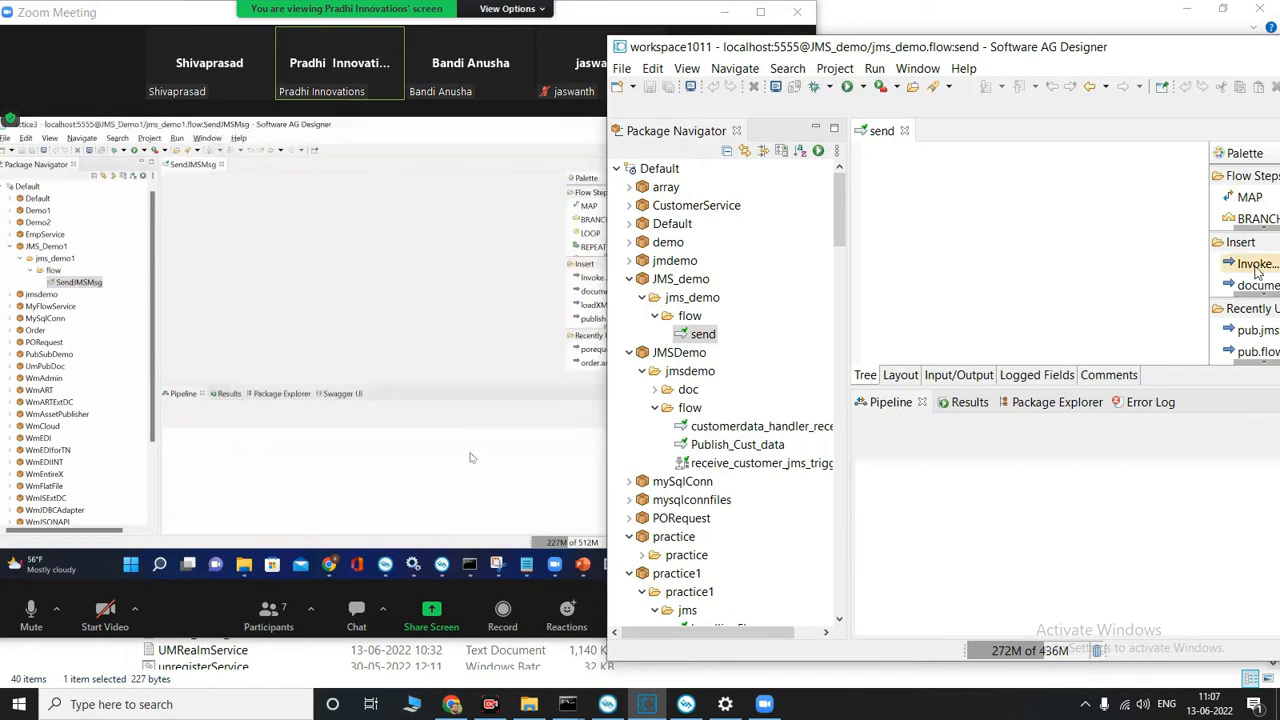
drag(1256, 272, 1074, 272)
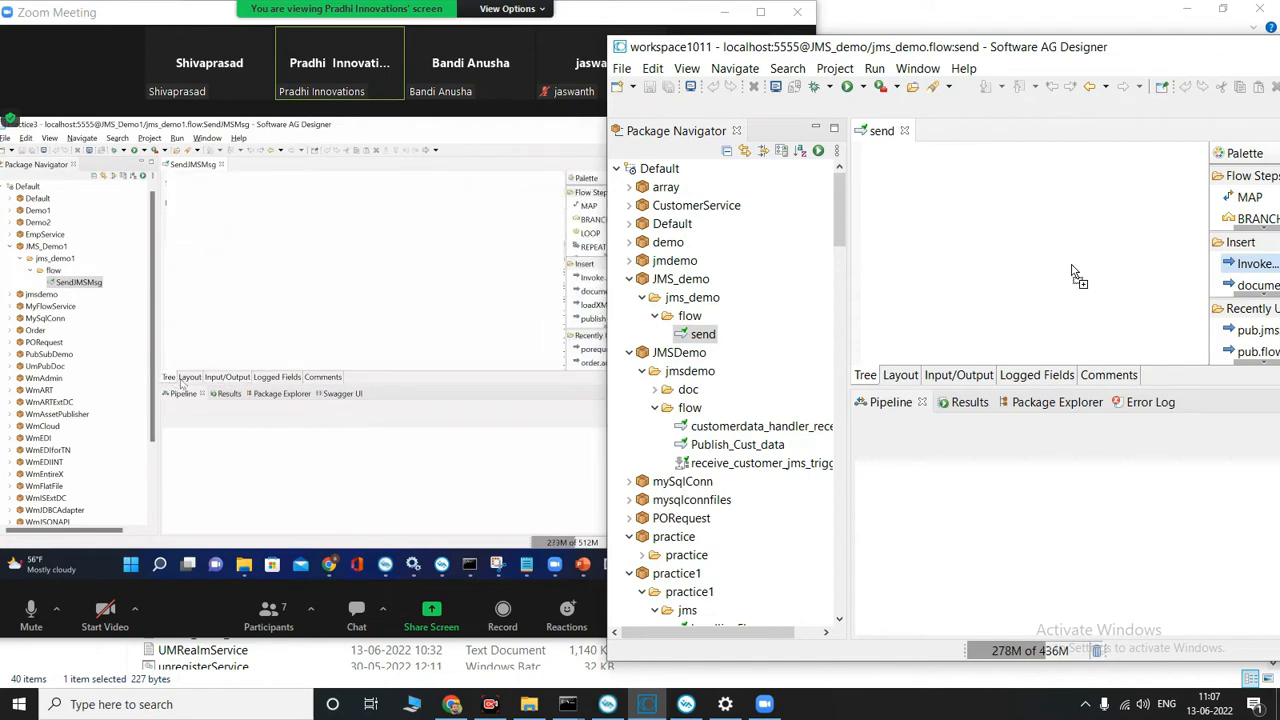
drag(1074, 272, 1256, 273)
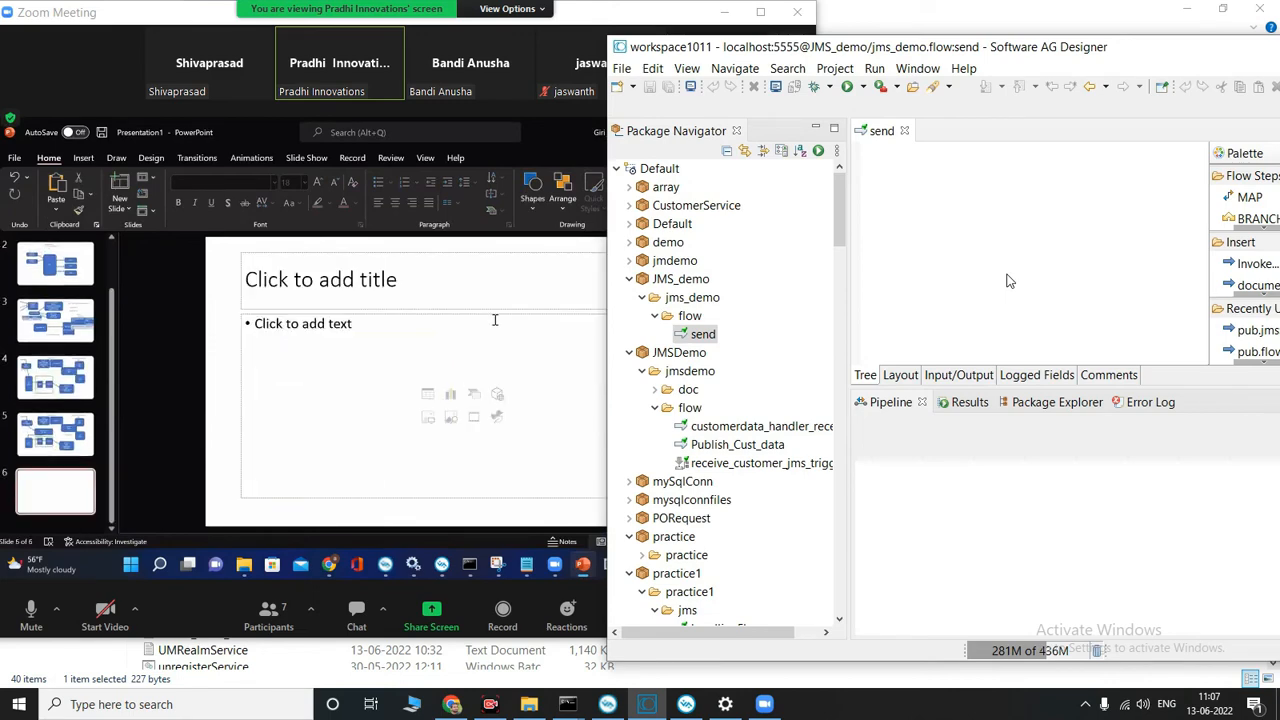
Step: Switch to the Zoom meeting and maximize its window to view the instructor's shared PowerPoint presentation
click(760, 12)
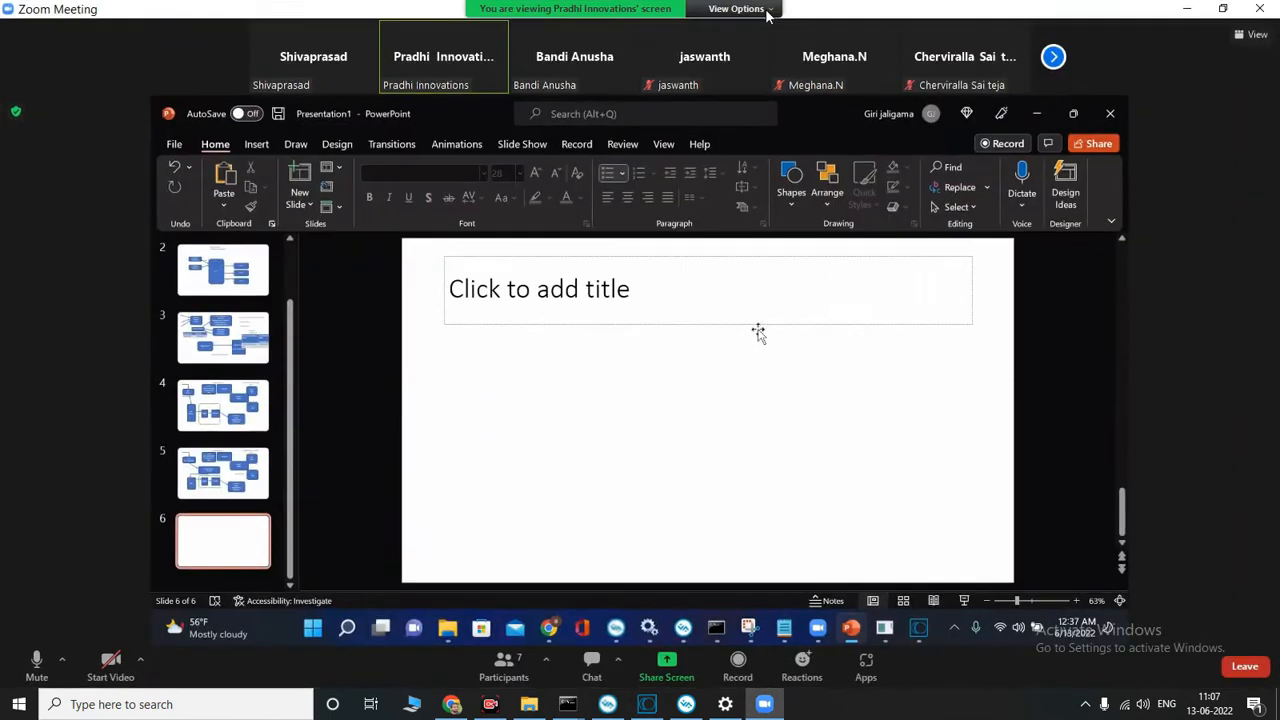
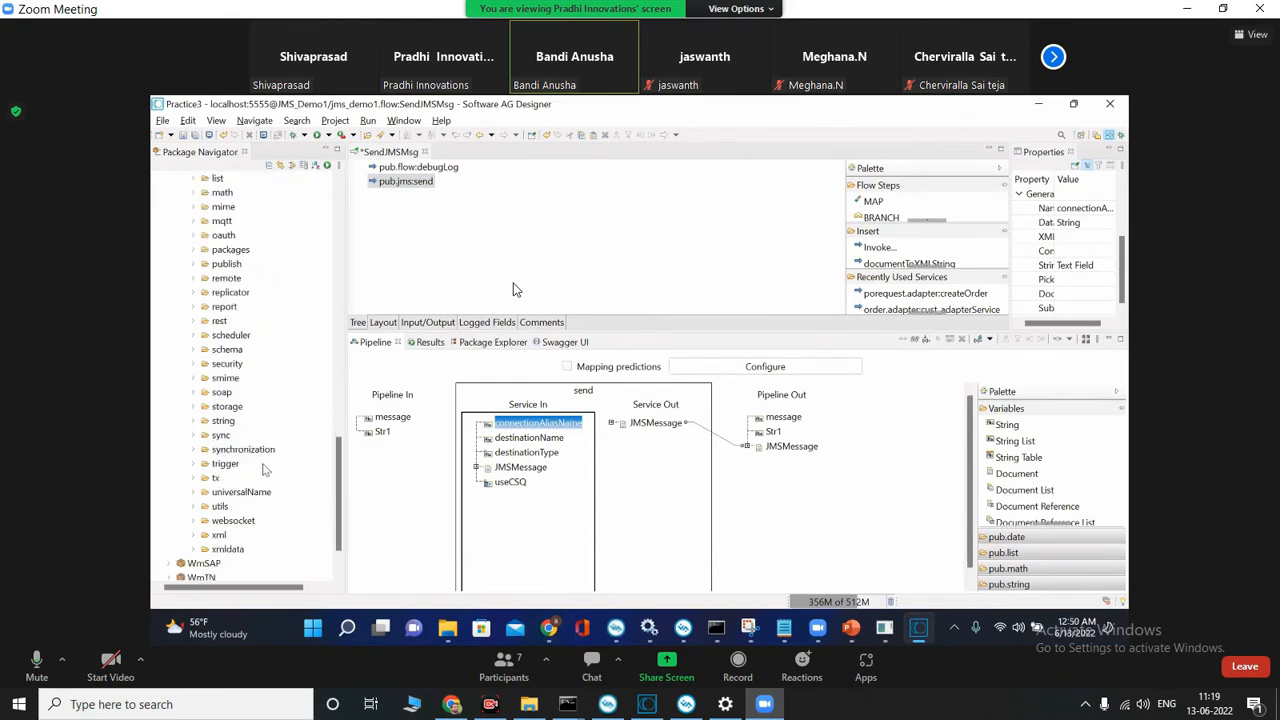
Step: In the instructor's shared Designer, collapse WmPublic and open the SendingCustomerToUM flow service from the publish folder of PubSubDemo
scroll(262, 477, up, 6)
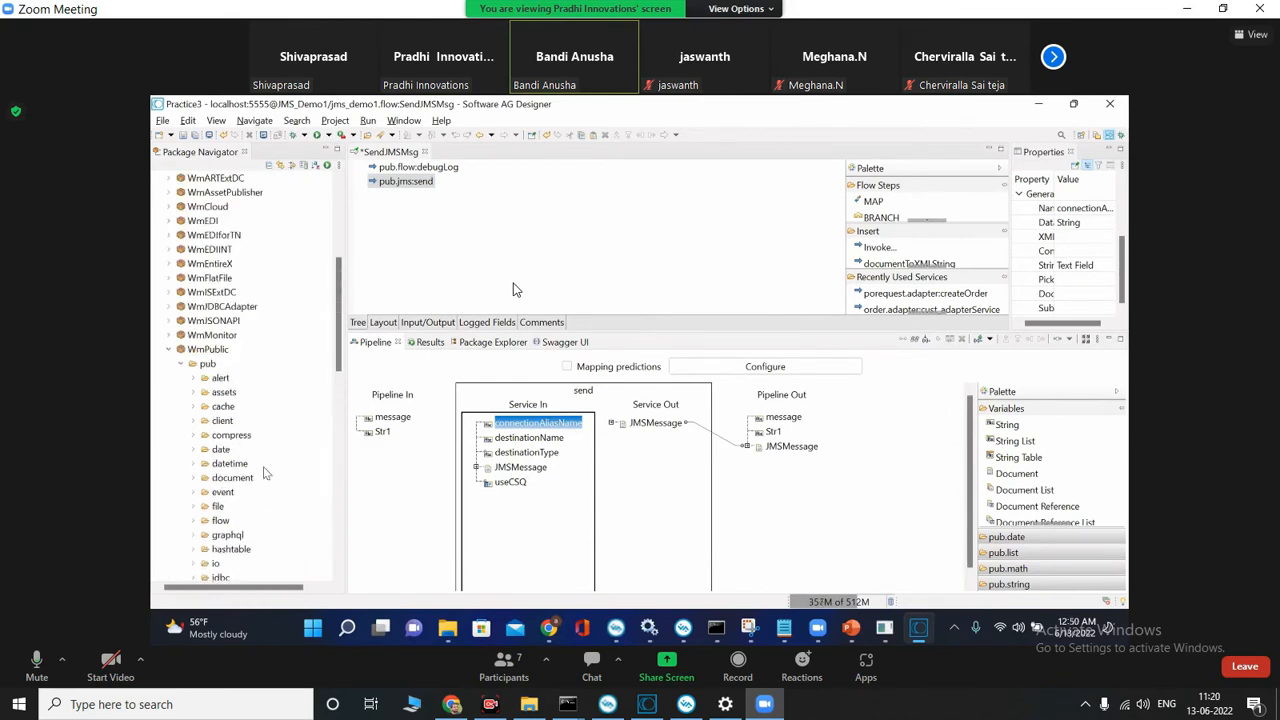
click(170, 351)
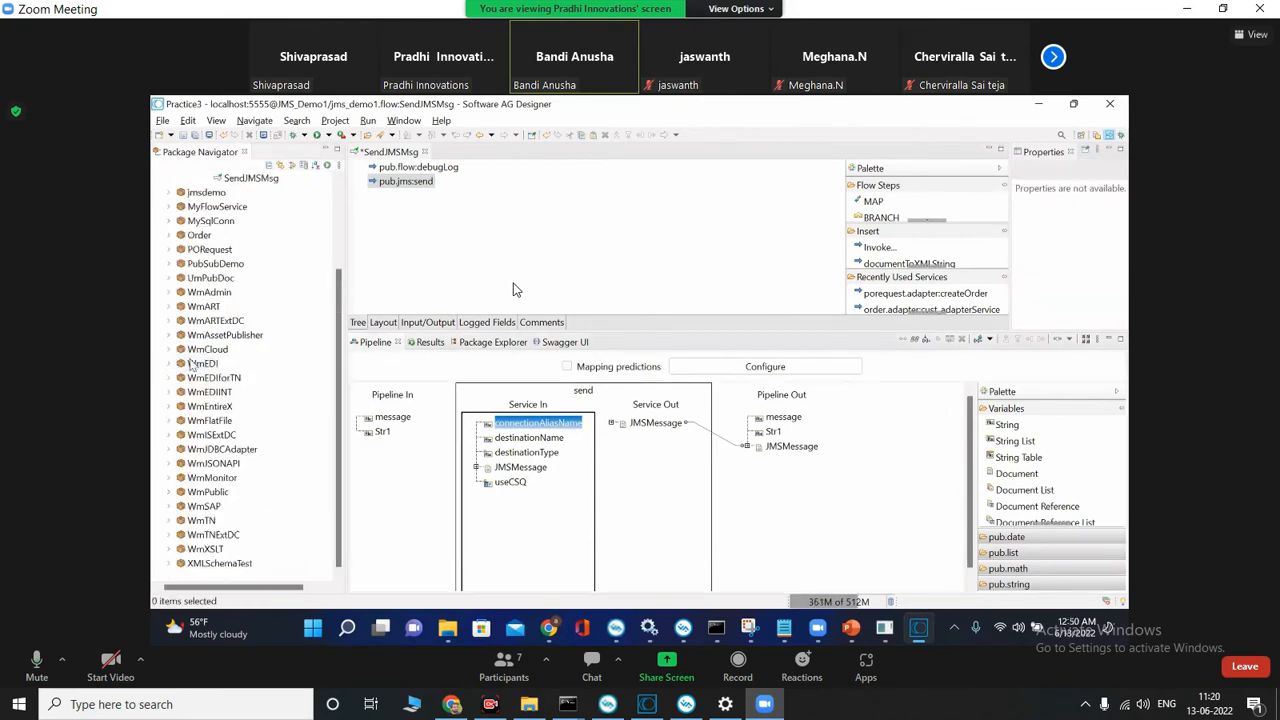
scroll(216, 331, up, 3)
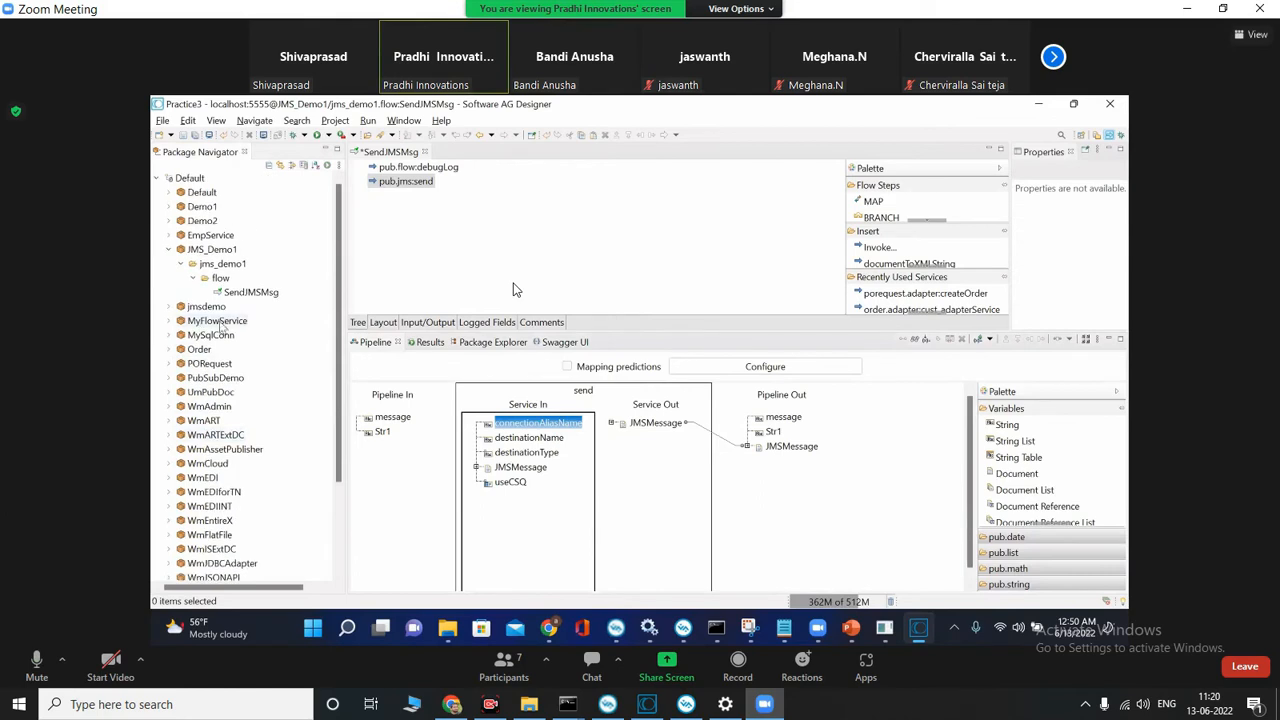
click(175, 379)
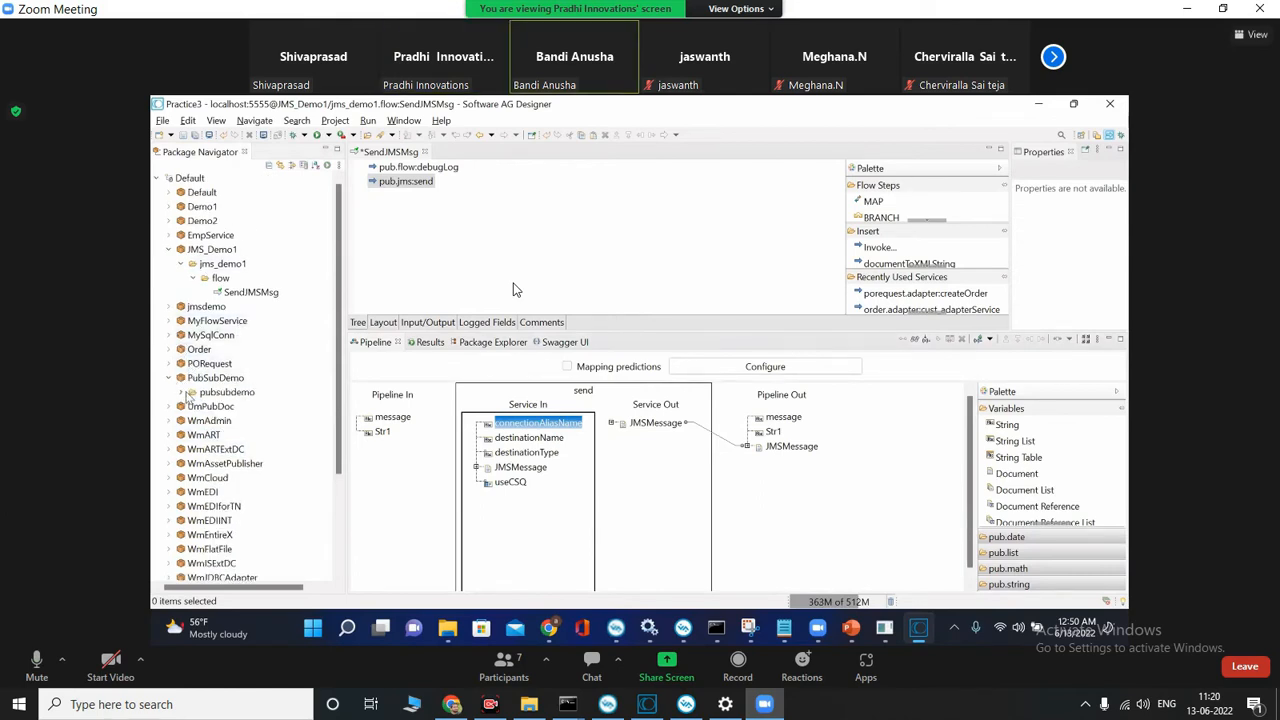
click(182, 393)
click(193, 421)
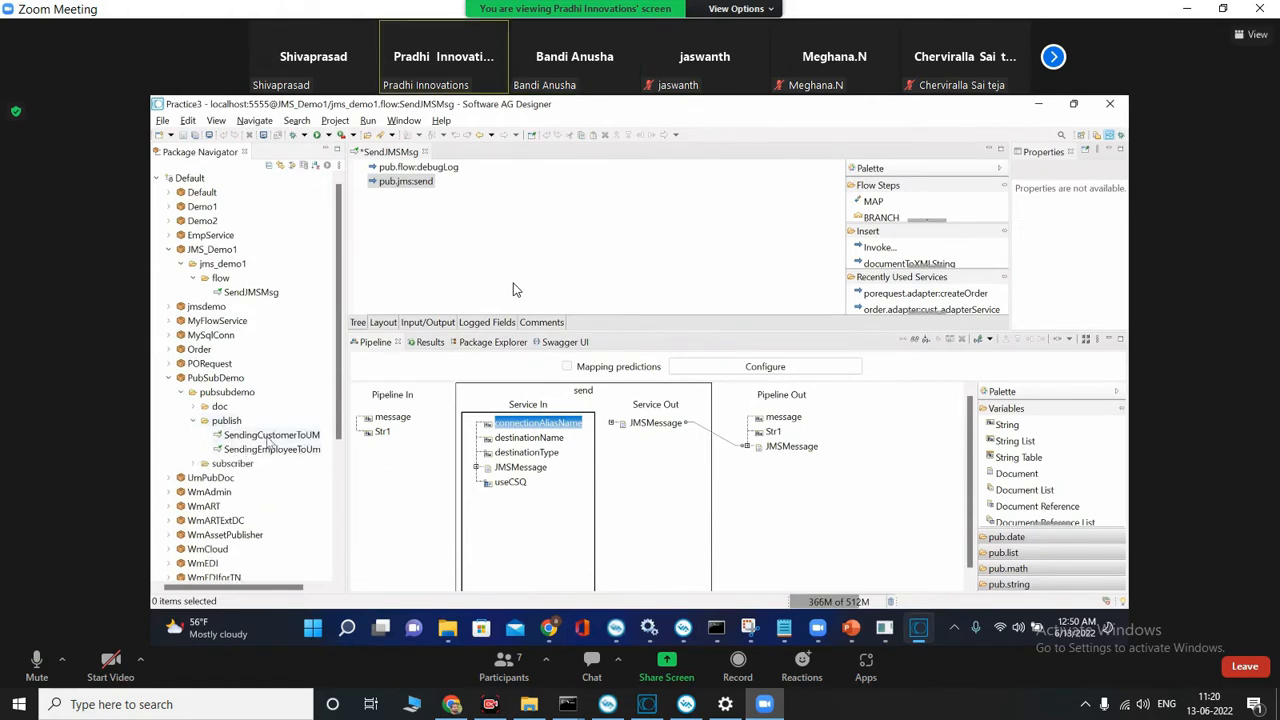
double_click(268, 437)
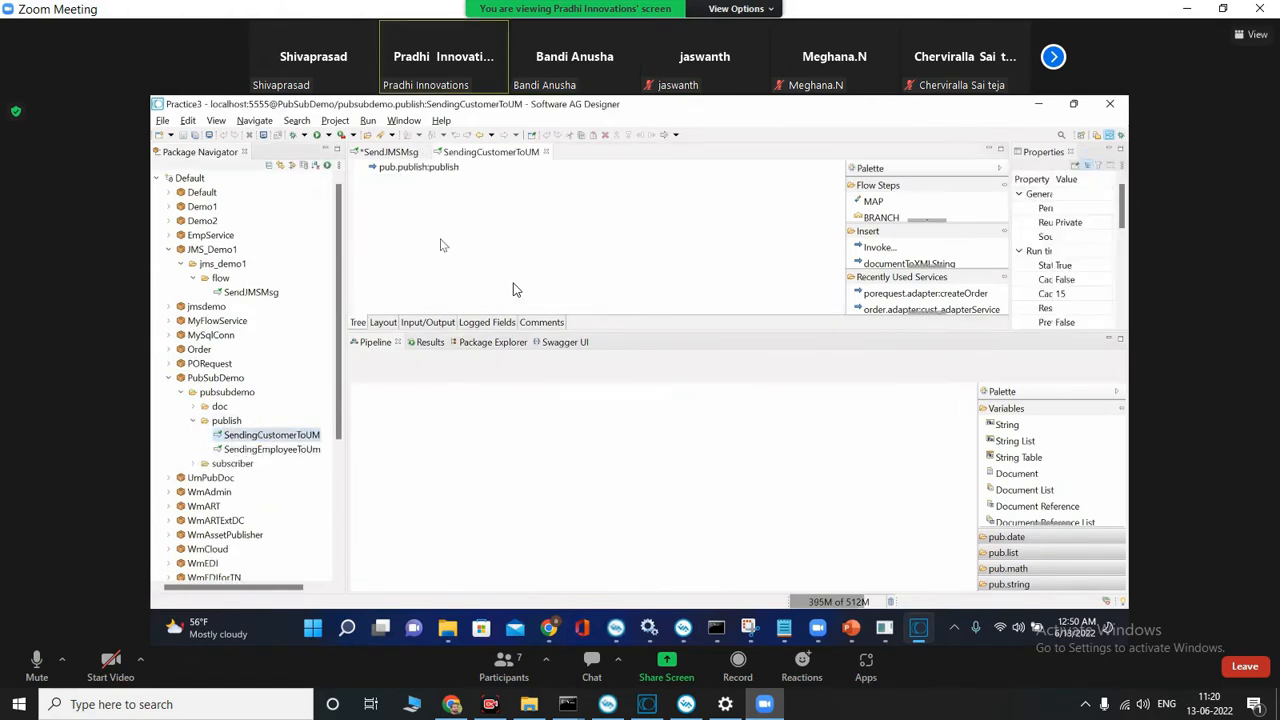
Step: Inspect the documentTypeName input of the pub.publish:publish step without changing it, and select the document input
click(432, 170)
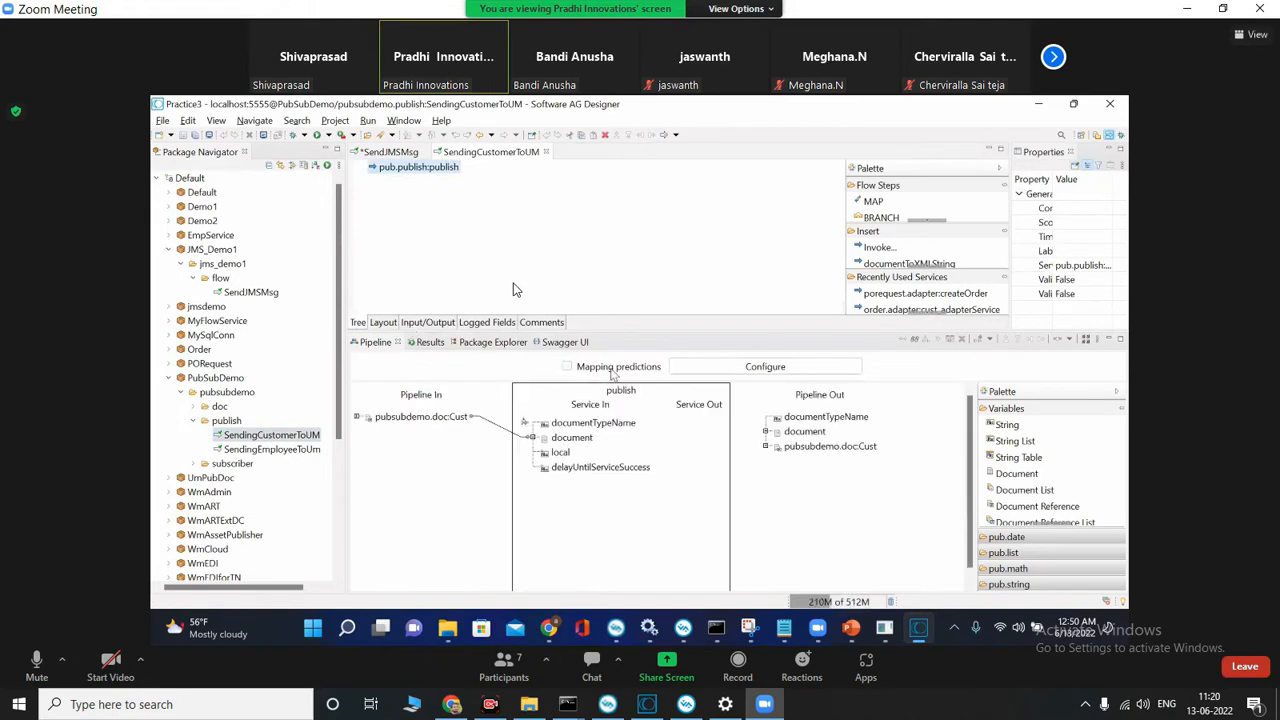
click(591, 425)
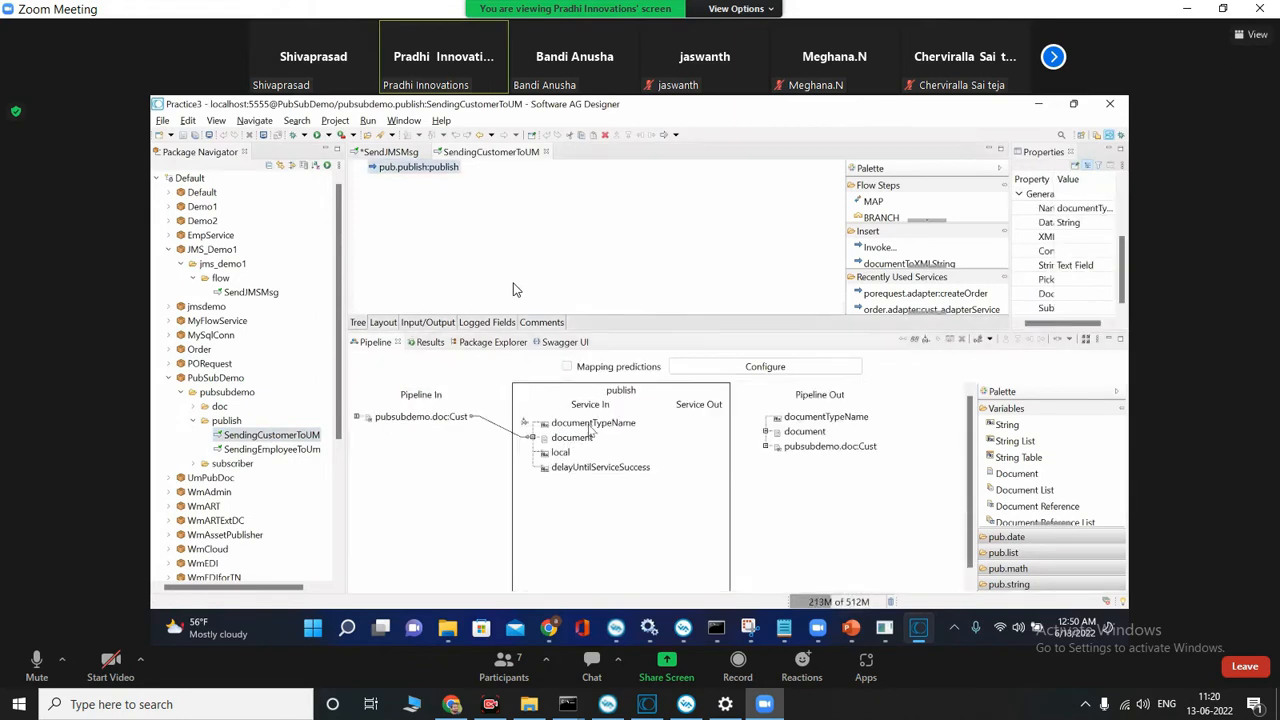
double_click(591, 425)
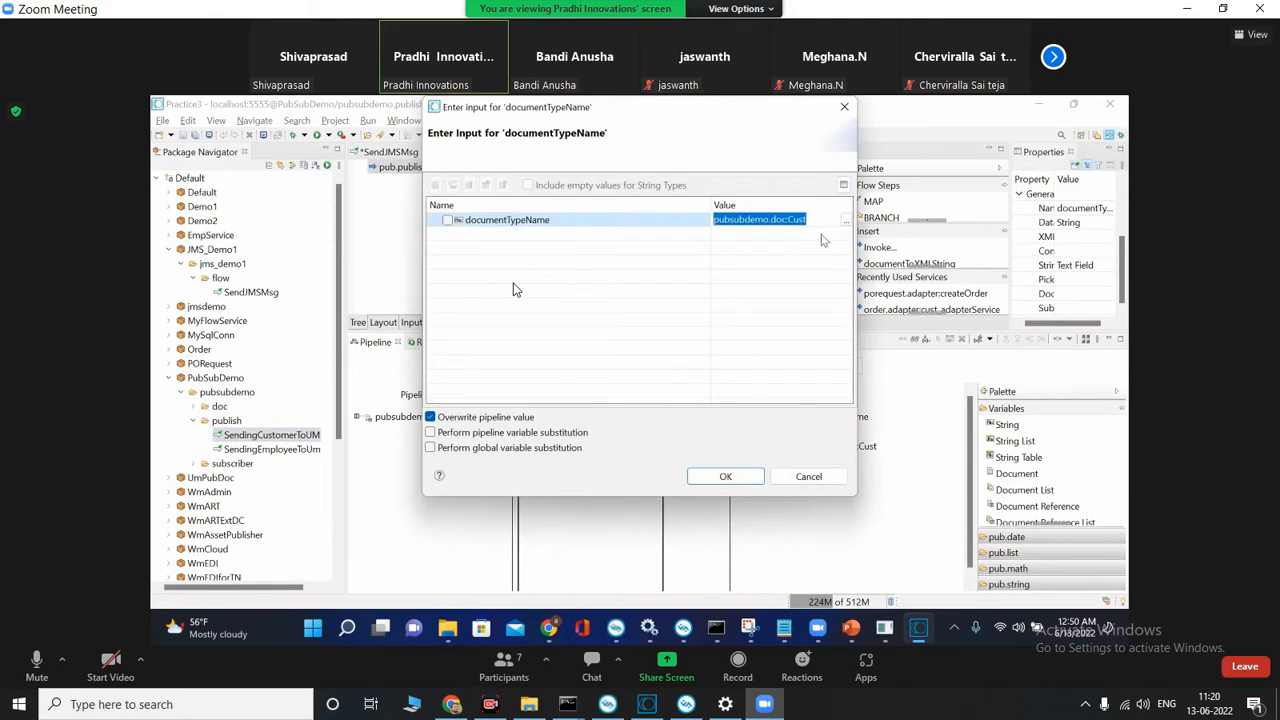
click(733, 220)
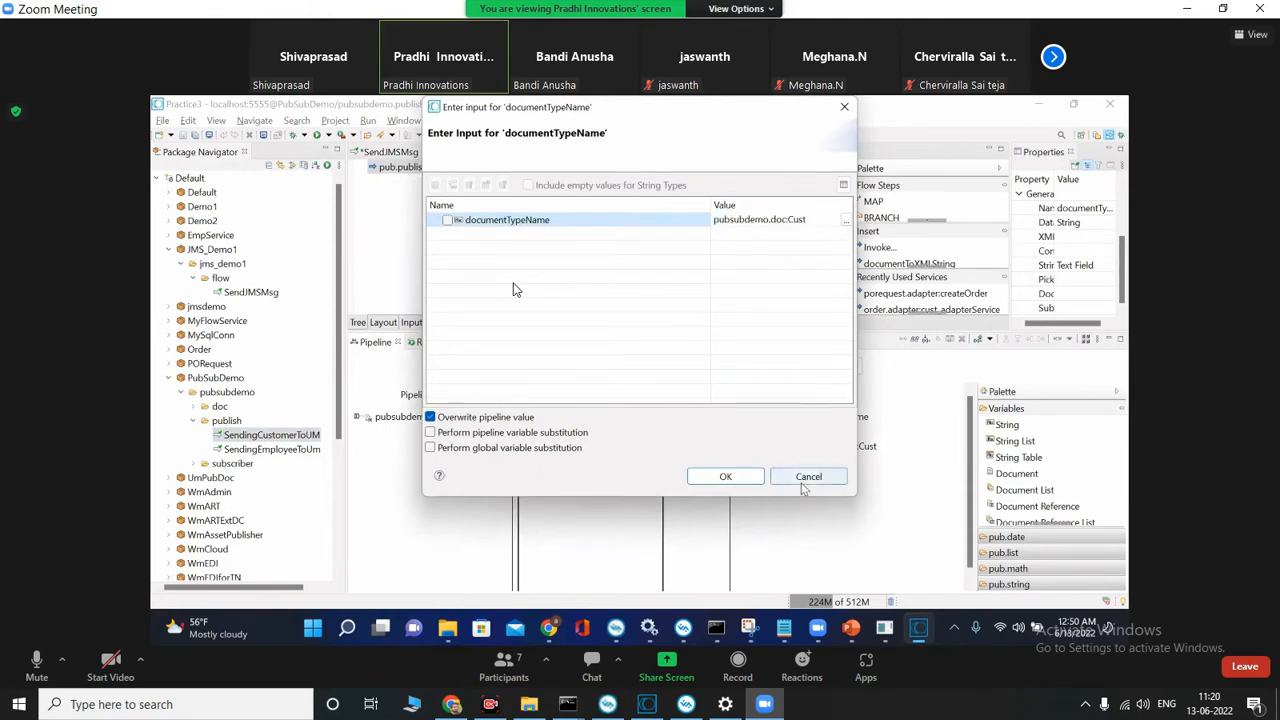
click(802, 482)
click(572, 439)
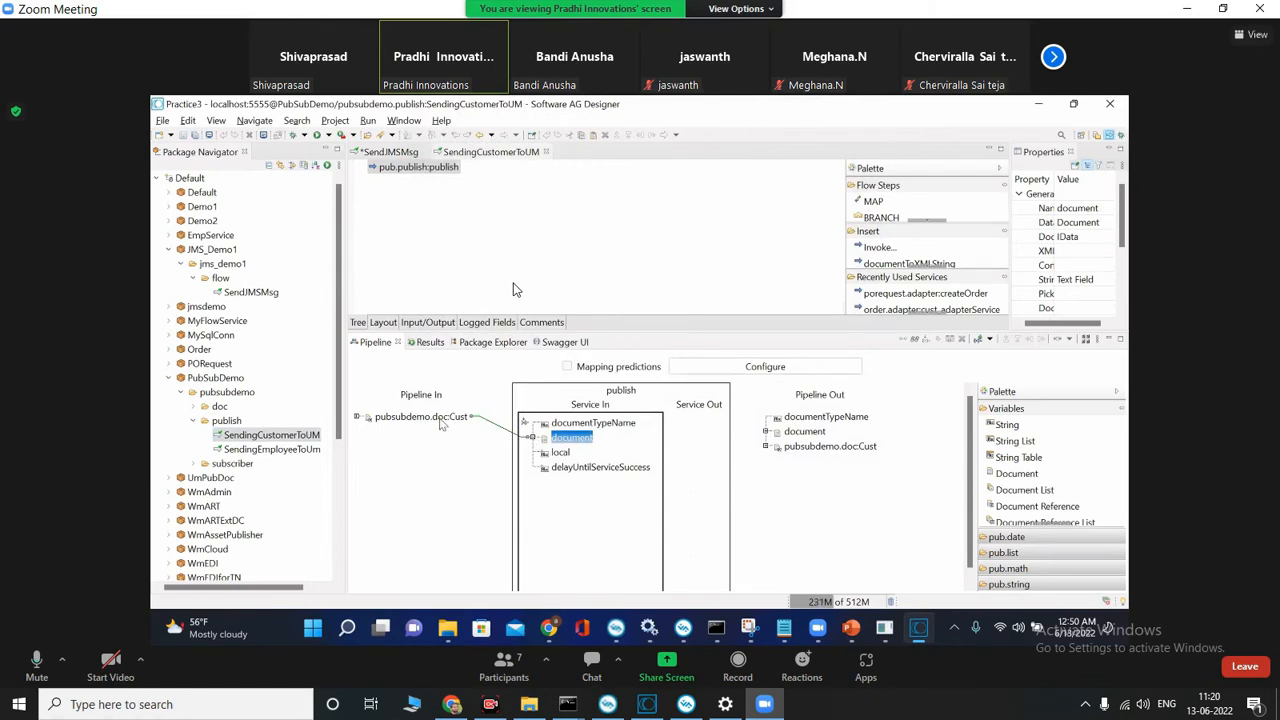
Step: Compare the SendJMSMsg flow with SendingCustomerToUM and enlarge the field area of the Cust document type
click(380, 152)
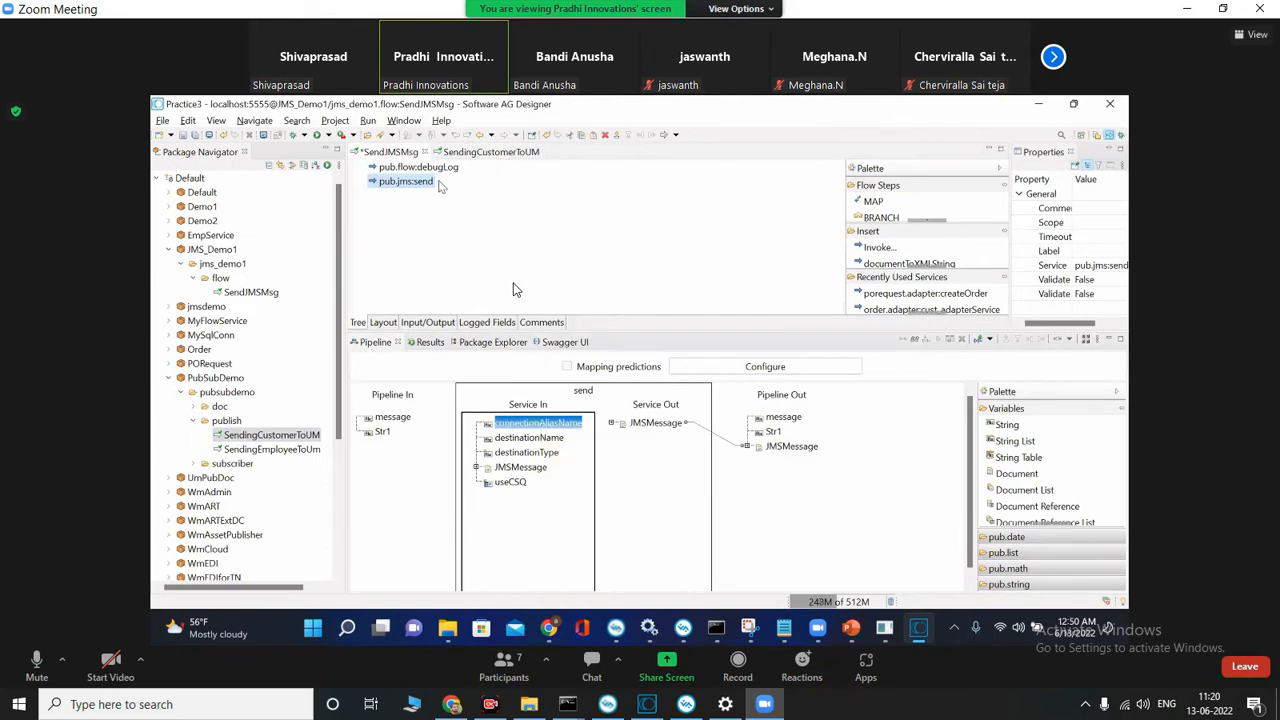
click(491, 152)
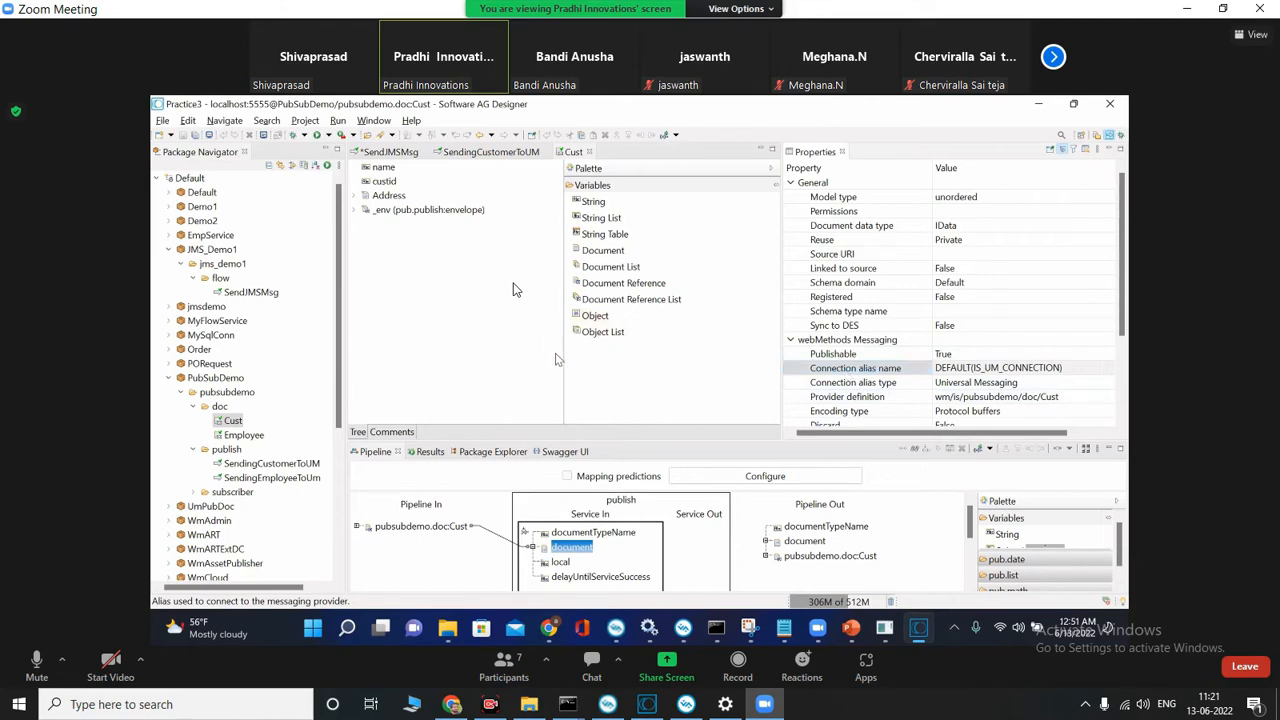
drag(563, 360, 680, 356)
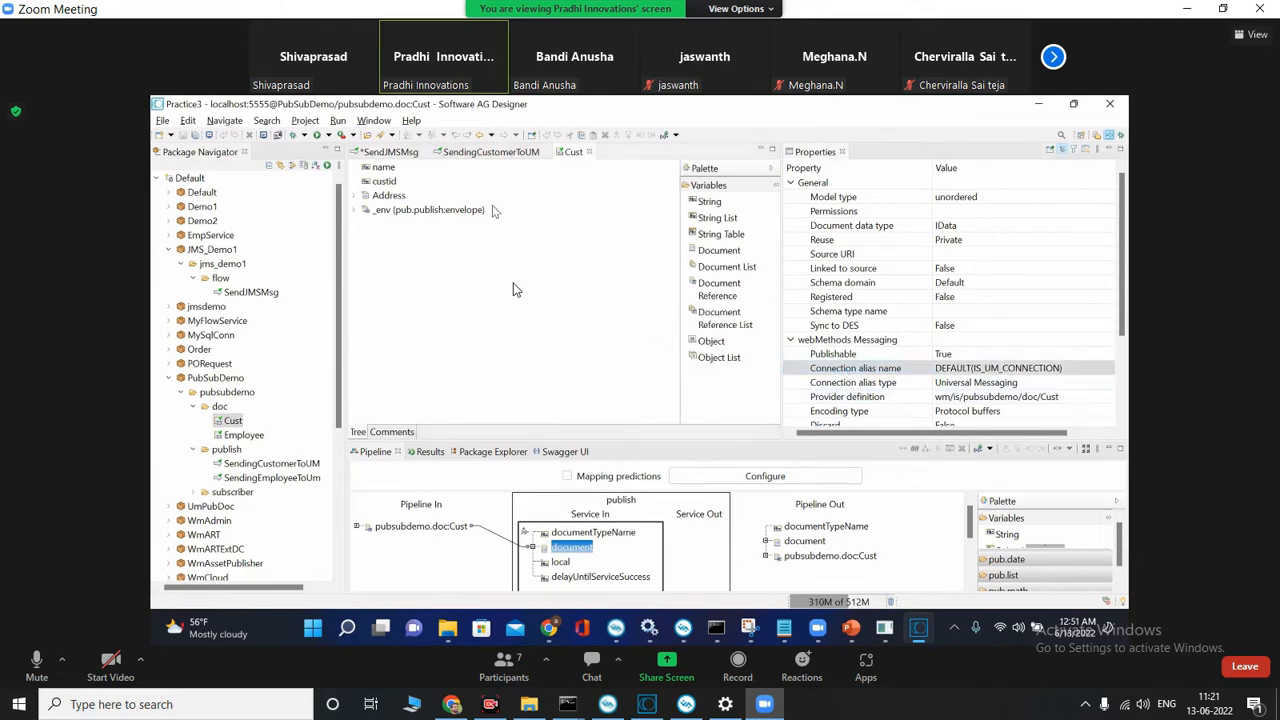
Step: Return to the SendJMSMsg flow, enlarge the pipeline area, and examine the destinationName input of pub.jms:send
click(385, 152)
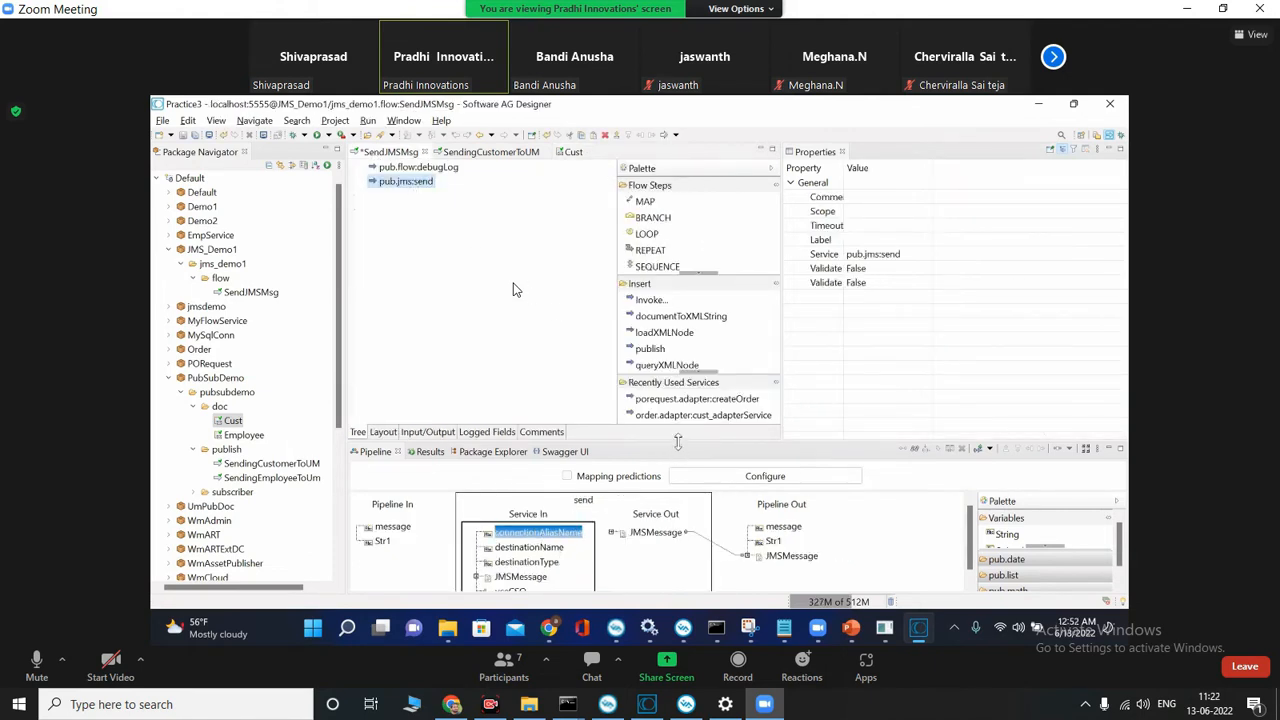
drag(678, 441, 678, 378)
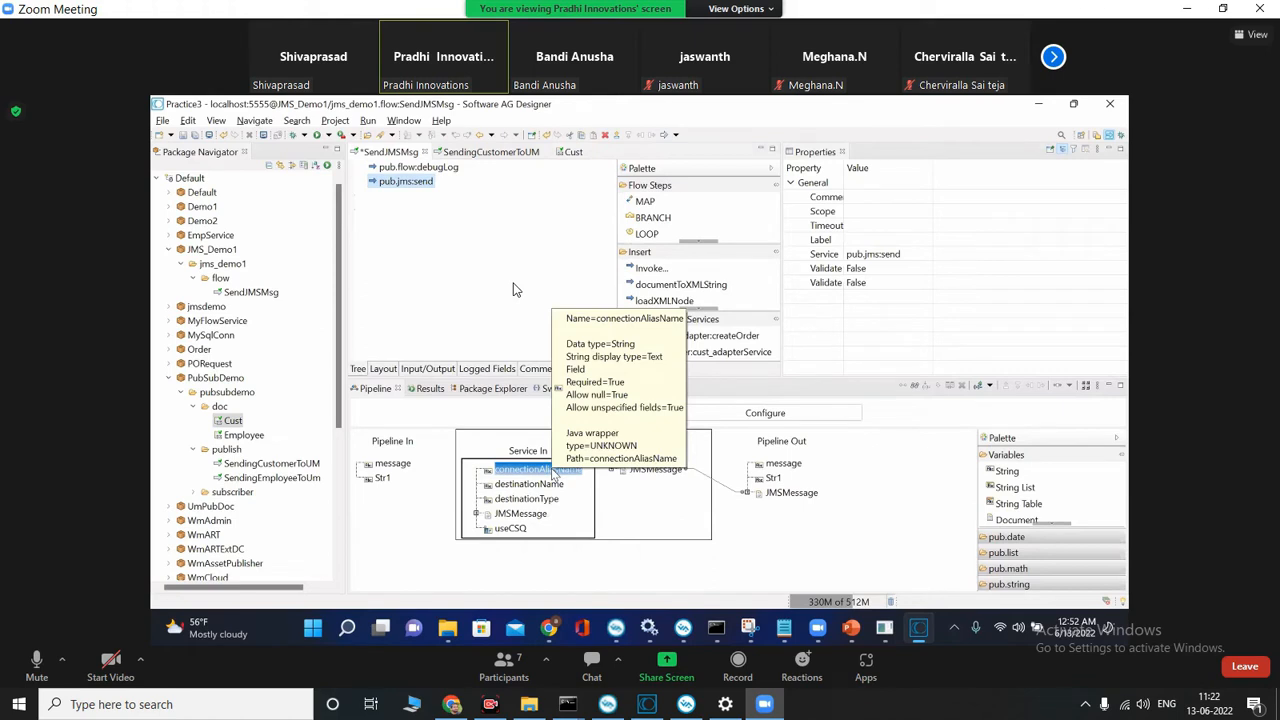
click(527, 485)
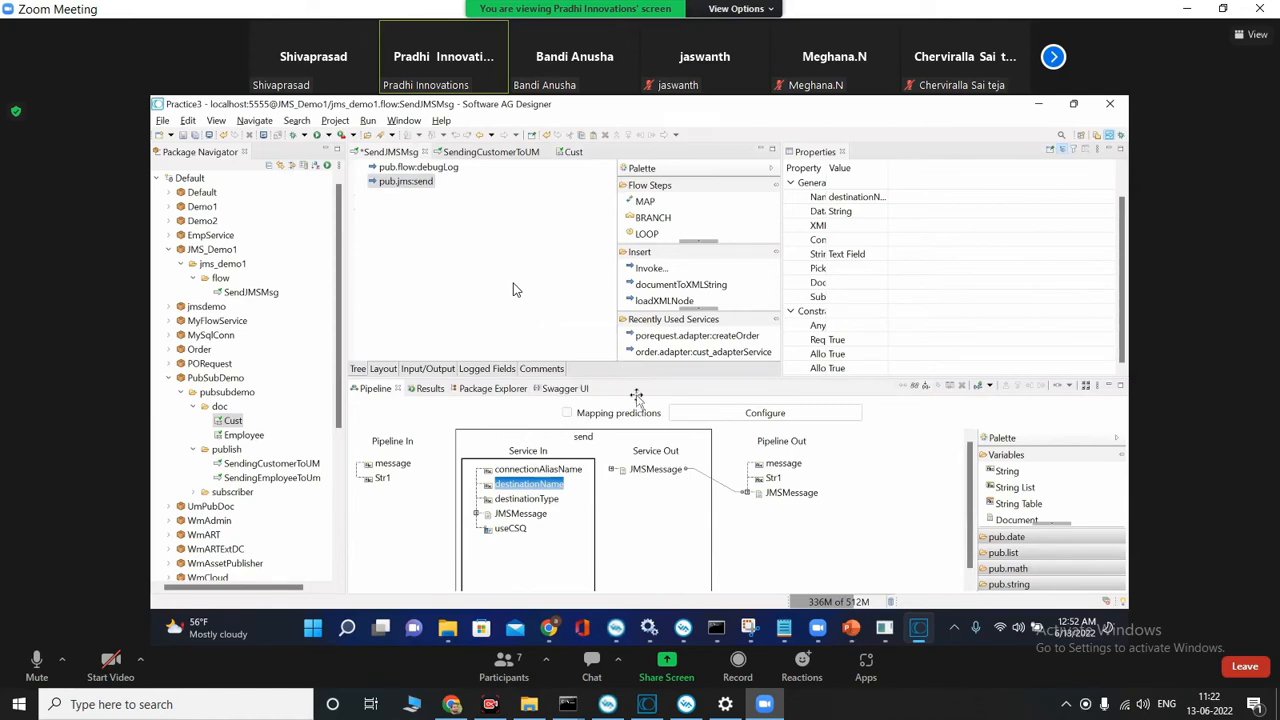
click(850, 628)
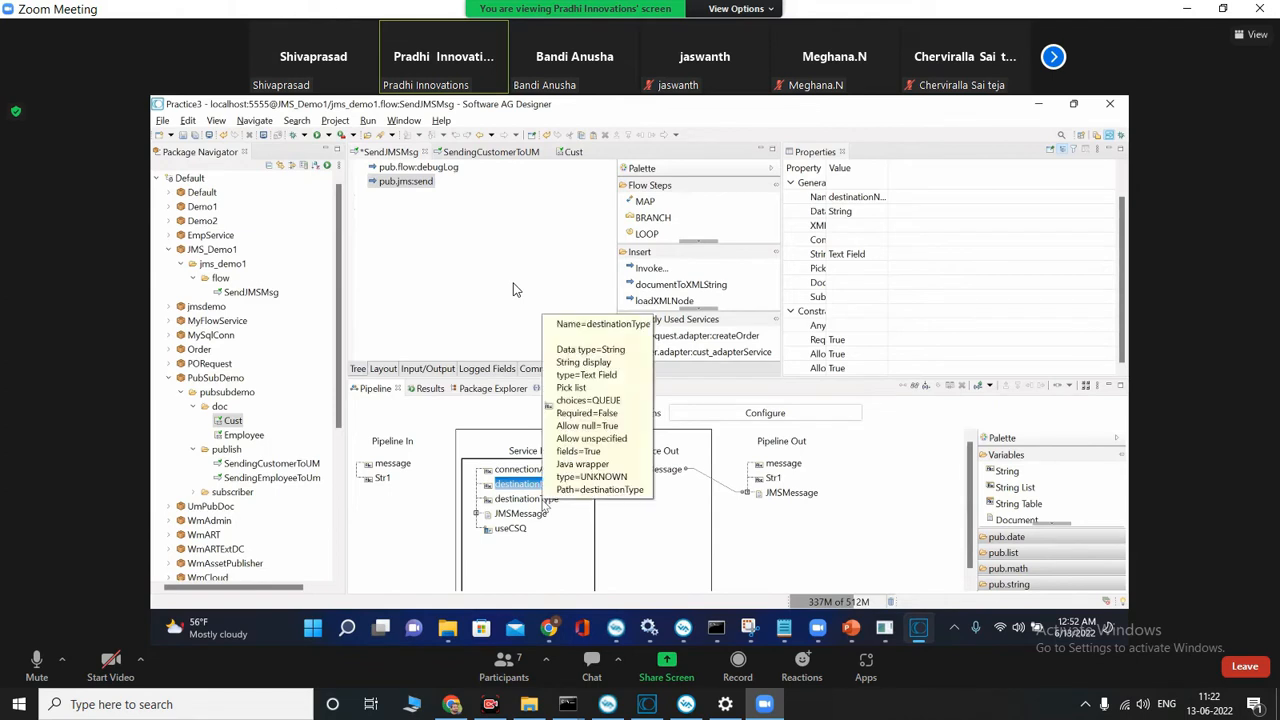
Step: Set the destinationType input of pub.jms:send to QUEUE and widen the flow editor area
double_click(526, 498)
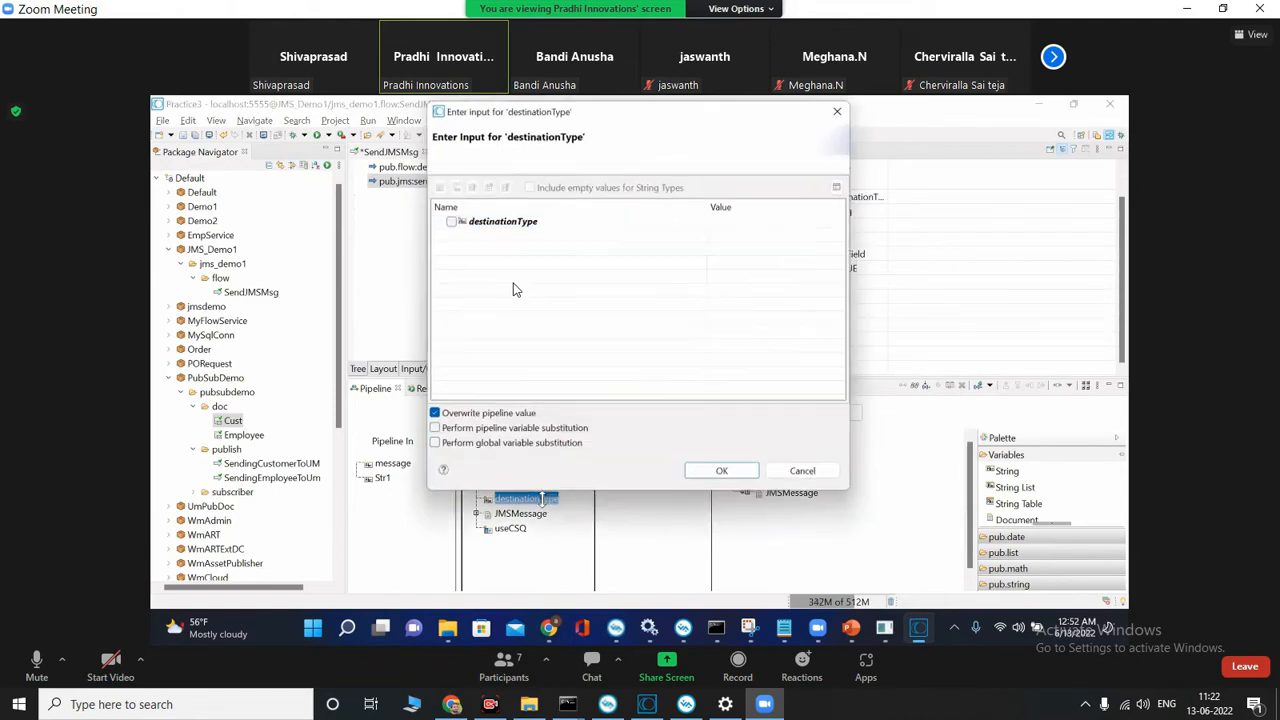
click(848, 219)
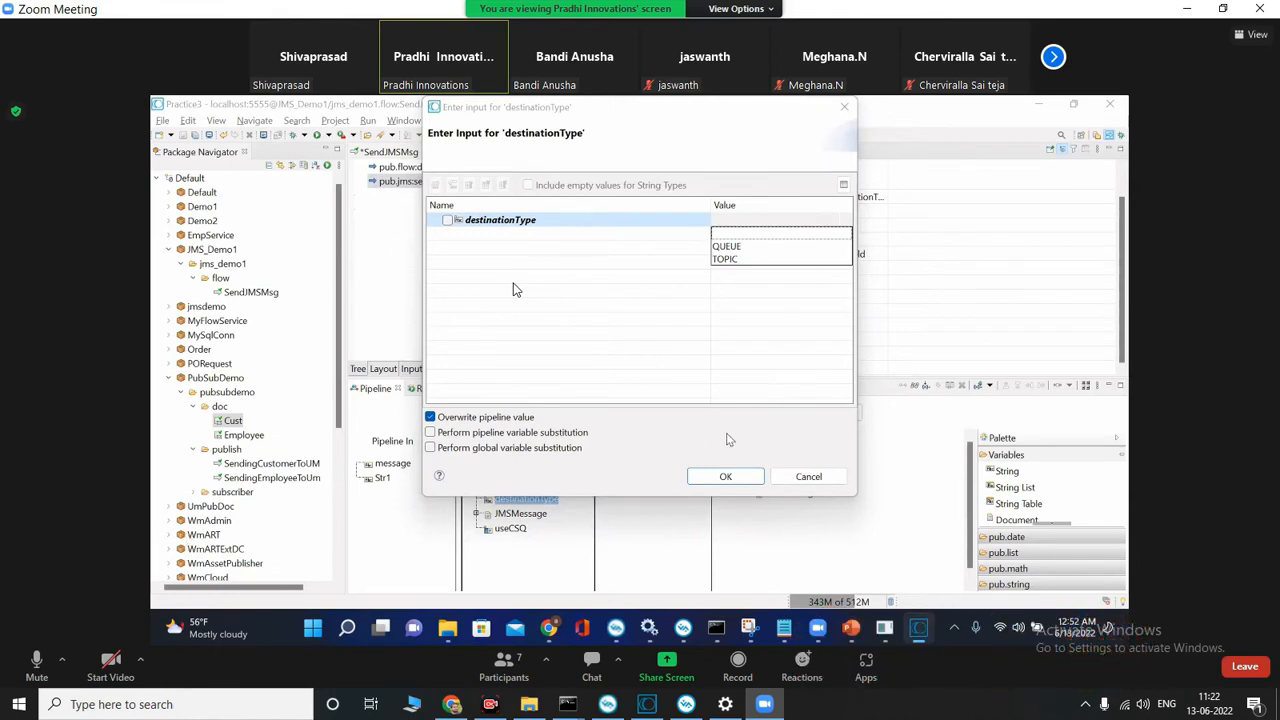
click(728, 247)
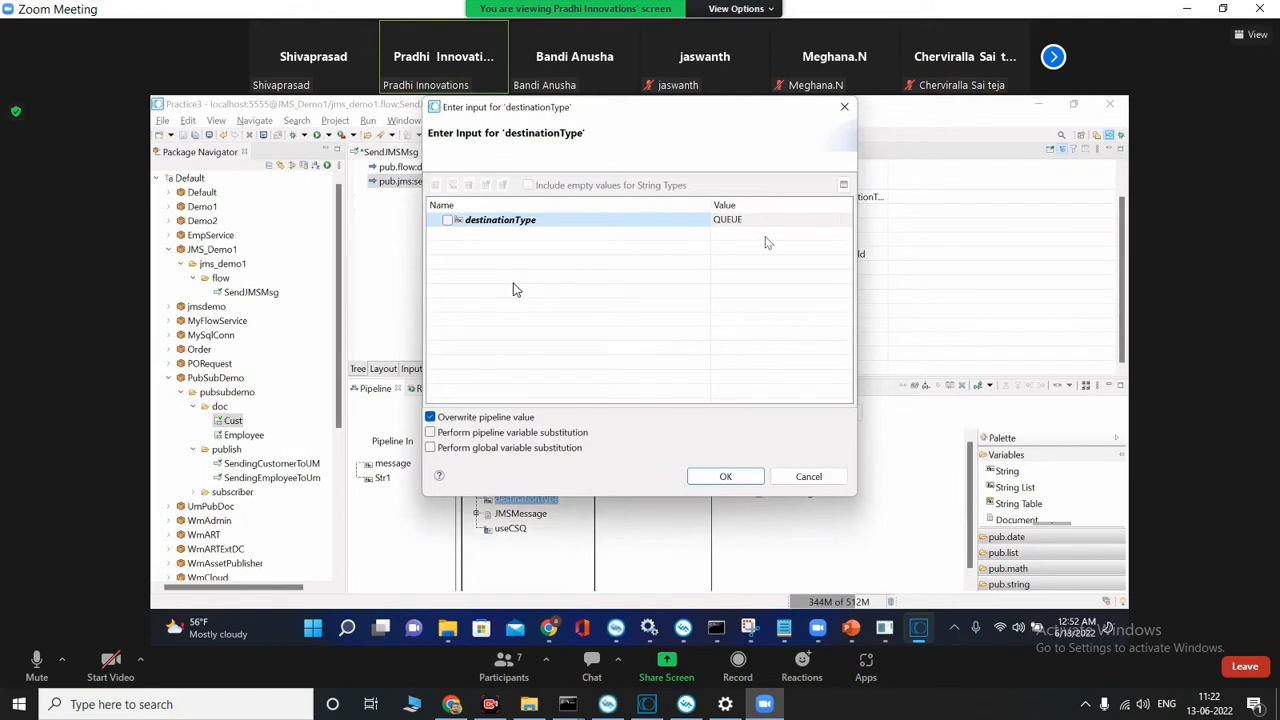
click(727, 476)
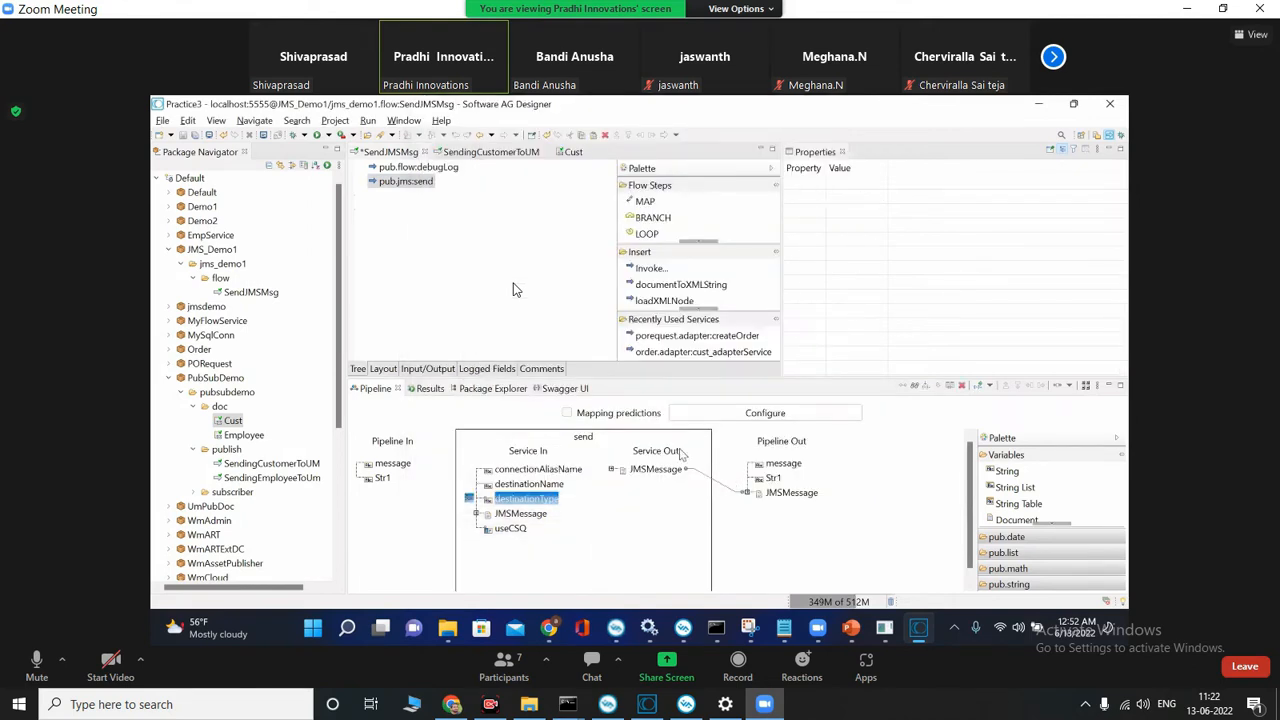
drag(787, 281, 932, 294)
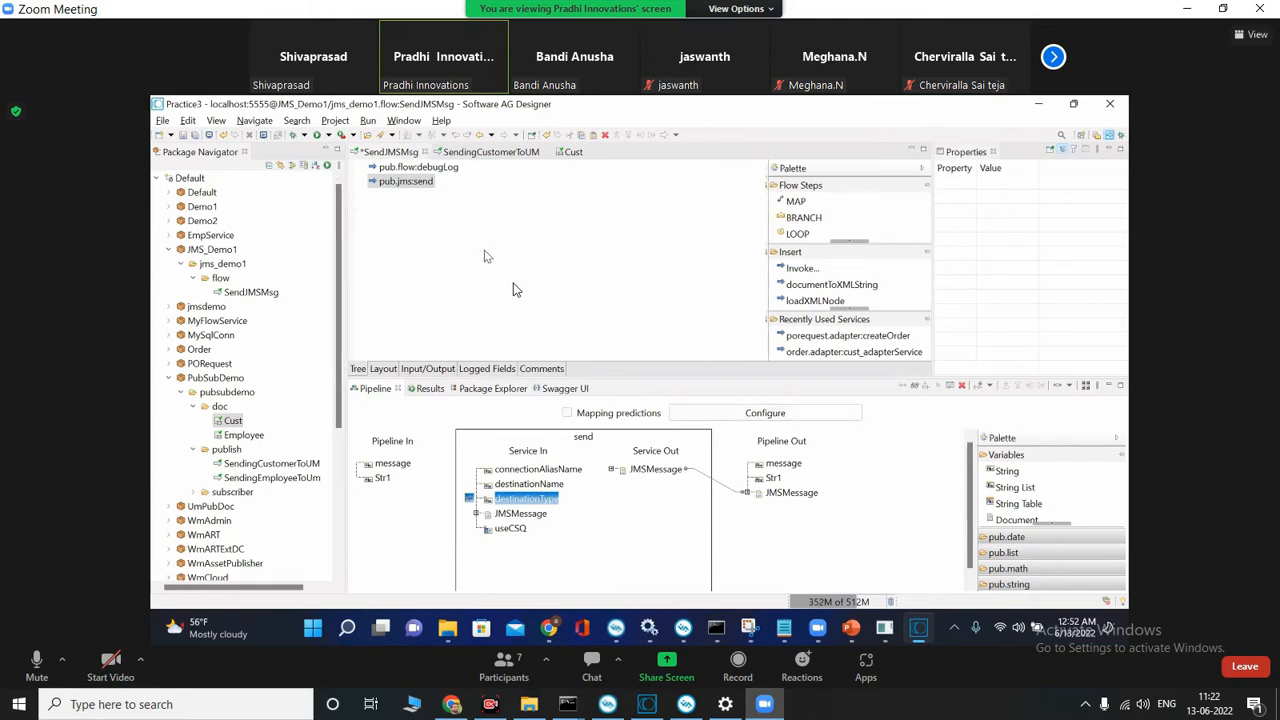
Step: Switch to the local Software AG Designer and add WmPublic's pub.jms:send service below pub.flow:debugLog in the send flow
click(647, 704)
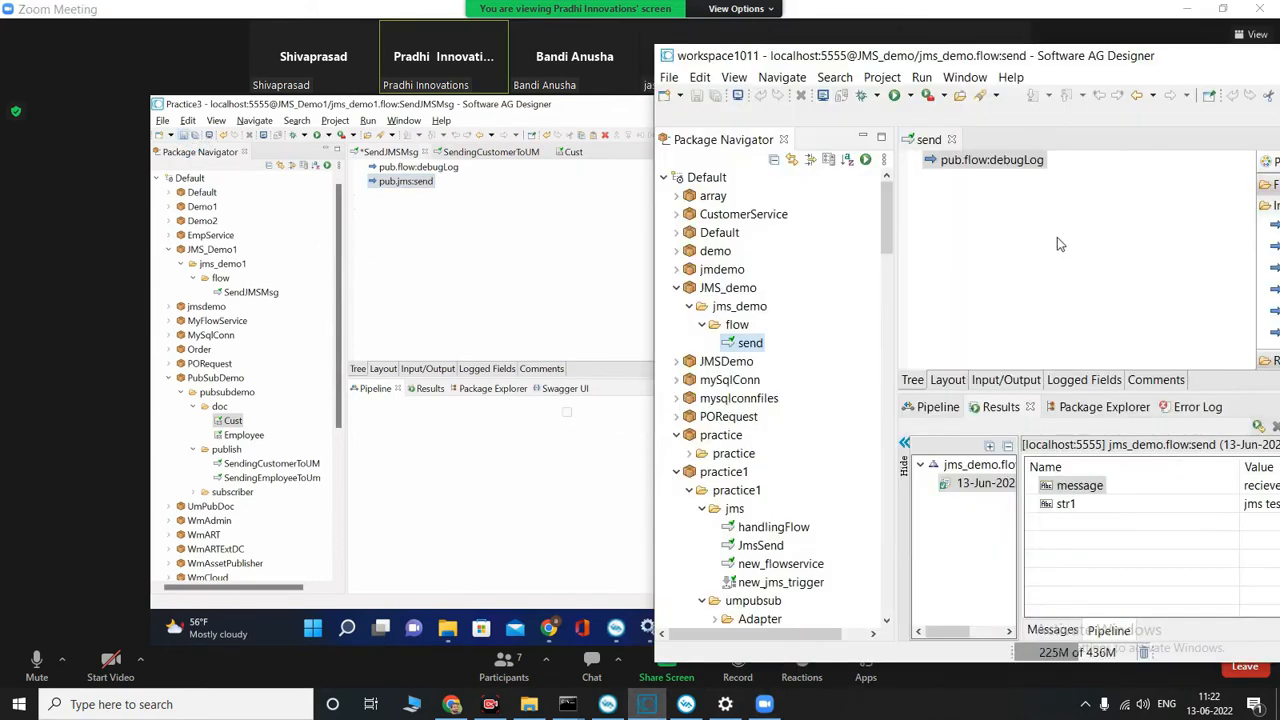
click(1057, 237)
scroll(798, 400, down, 13)
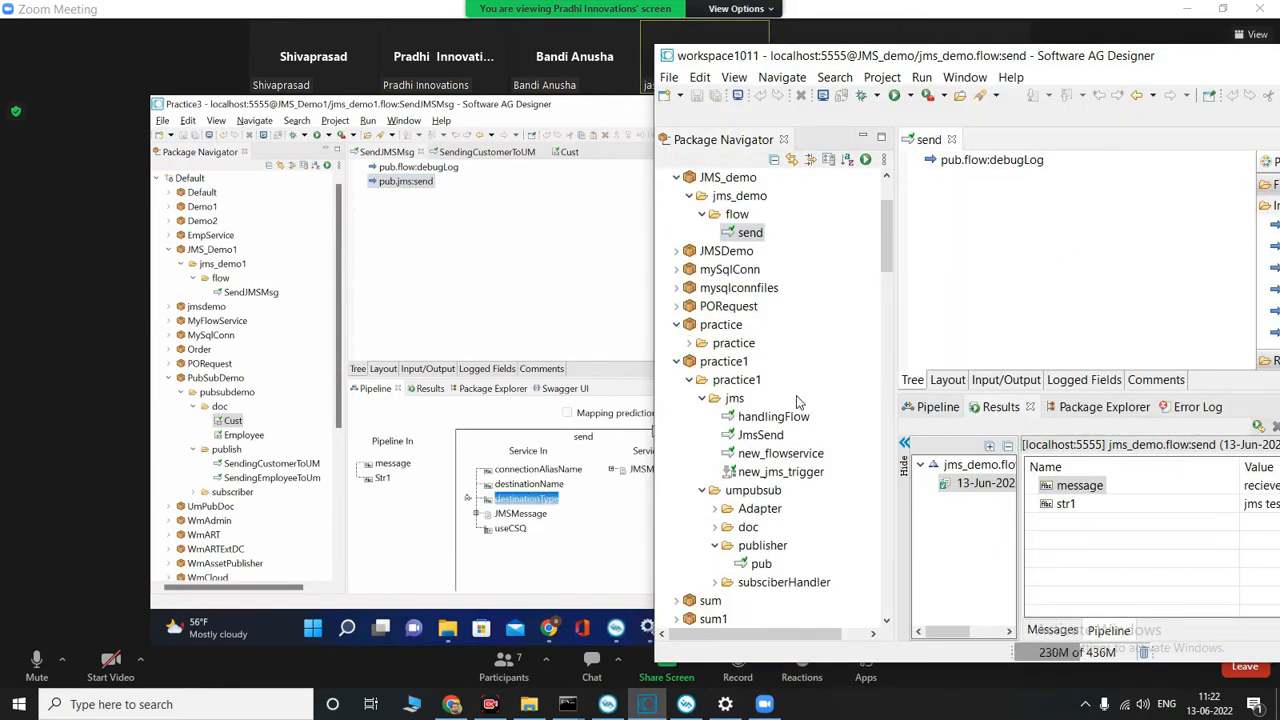
scroll(773, 441, down, 3)
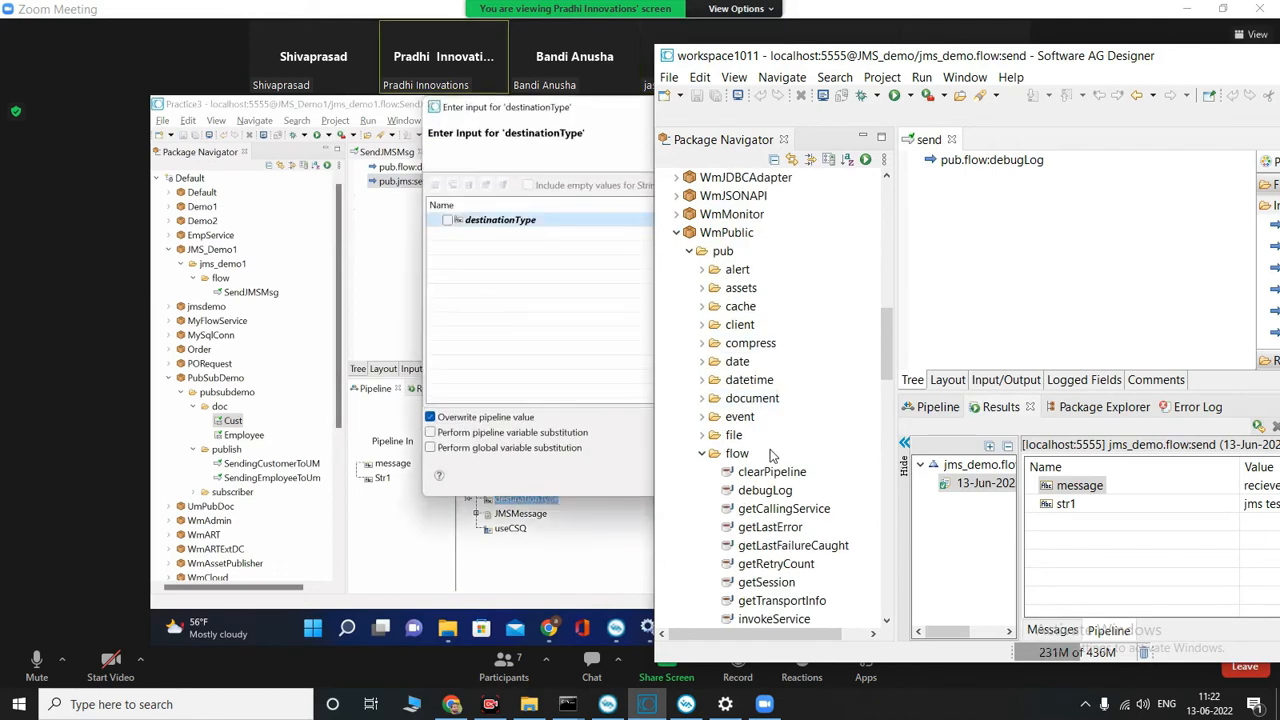
click(703, 453)
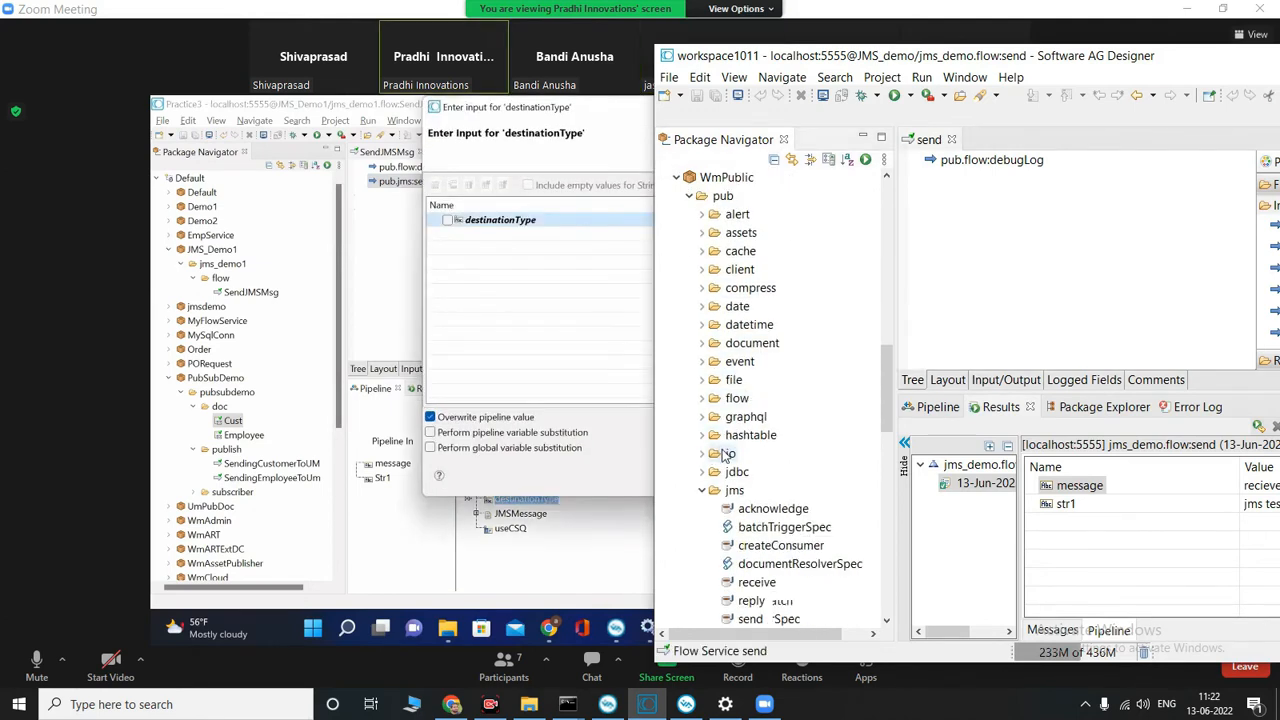
scroll(720, 440, down, 3)
click(768, 455)
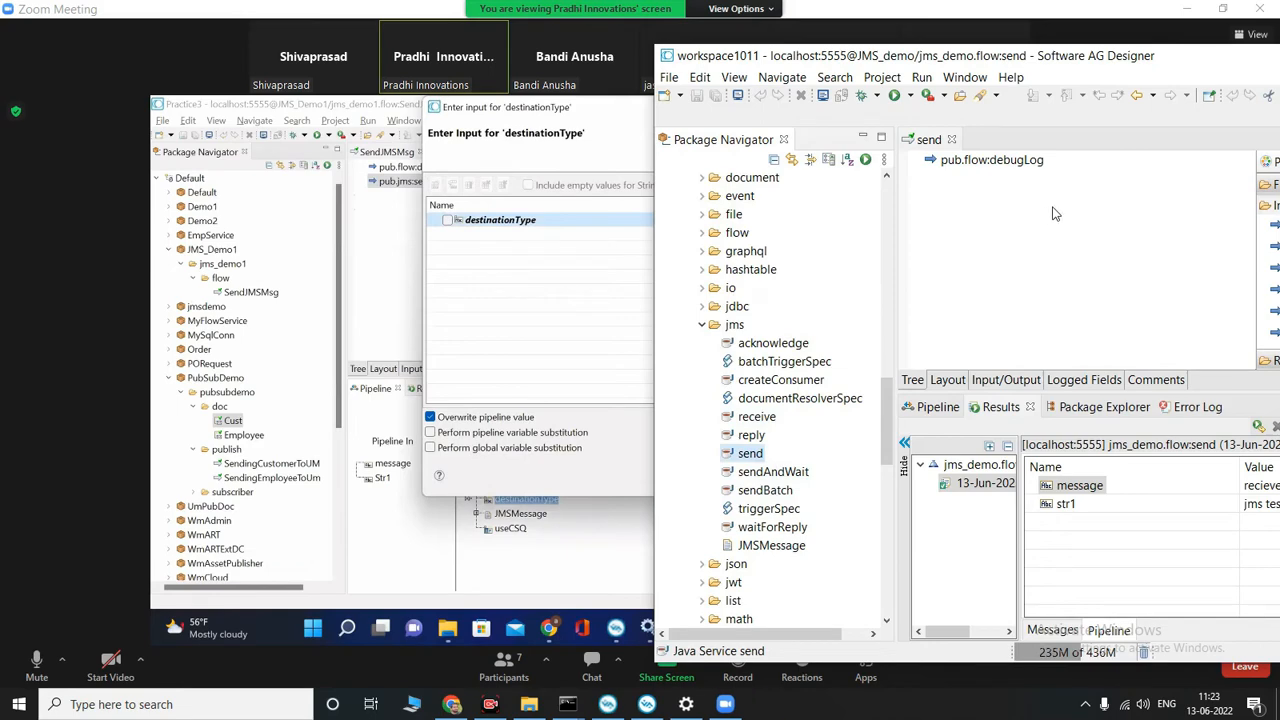
Step: Check the instructor's shared flow, return to the local Designer, and show the pipeline of the pub.jms:send step
click(620, 487)
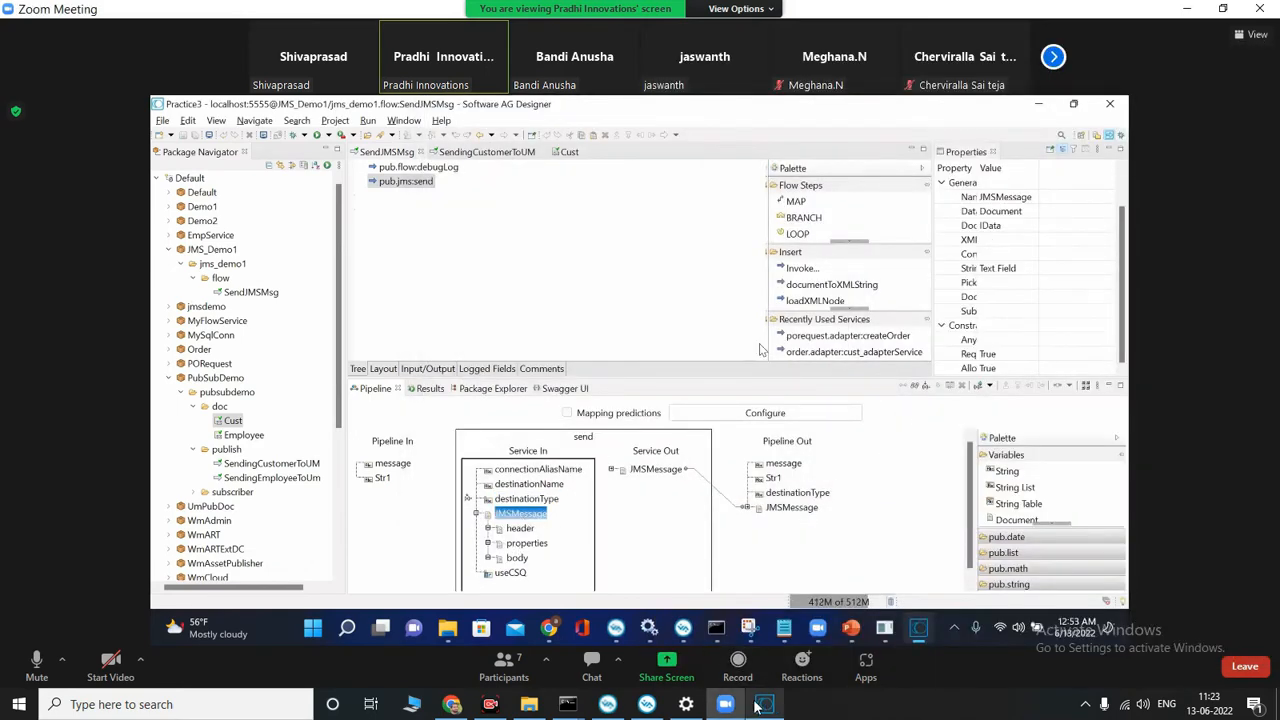
click(760, 704)
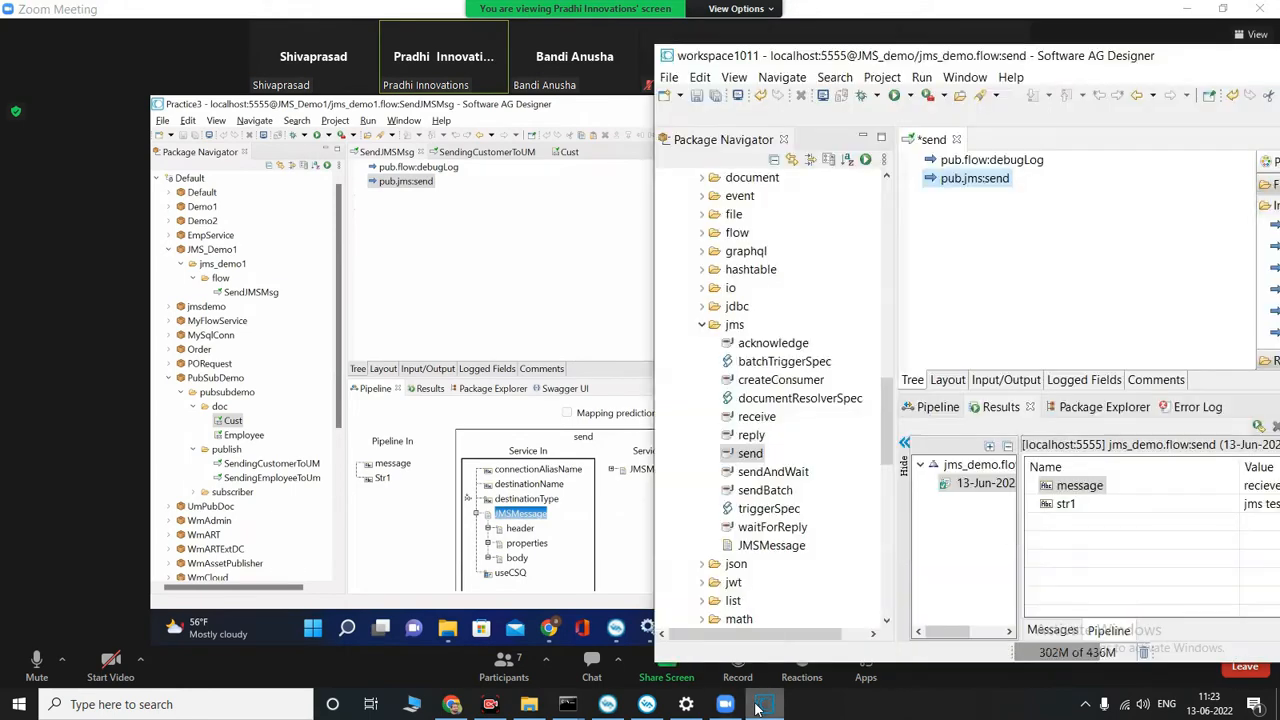
click(922, 409)
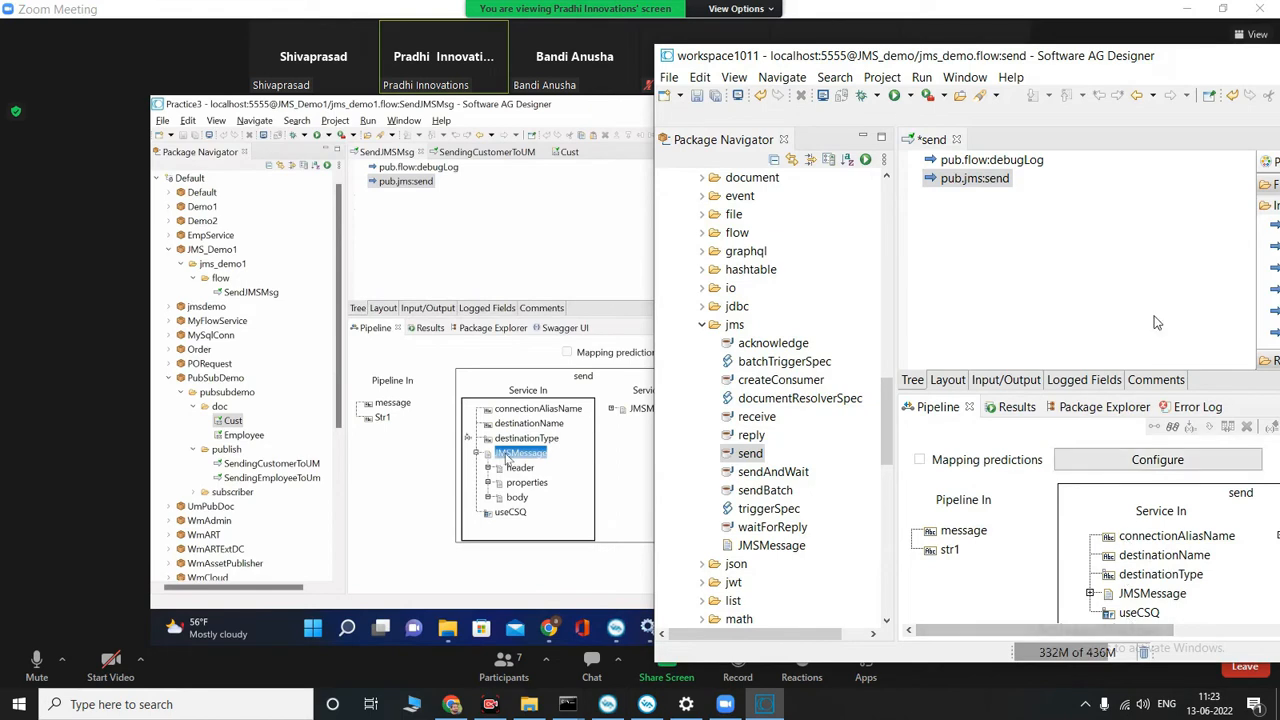
Step: Switch back to the Zoom meeting and examine the fields under the JMSMessage header in the pub.jms:send inputs
click(624, 195)
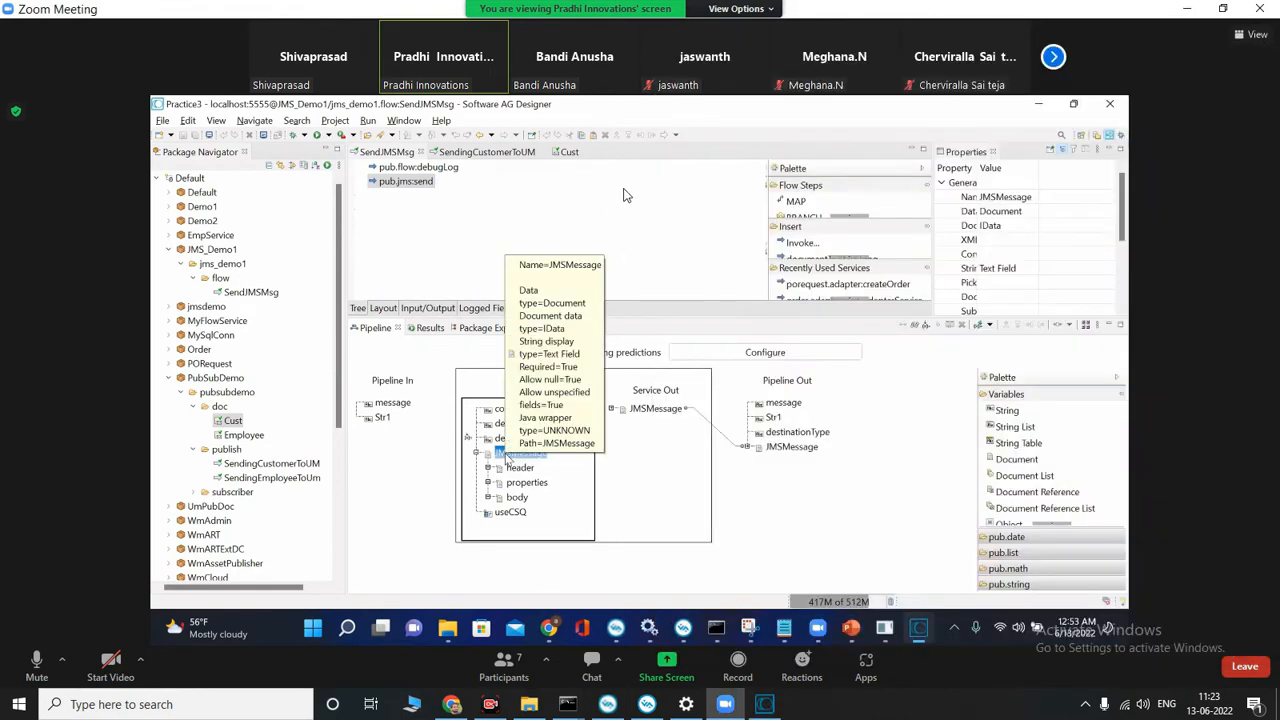
click(518, 468)
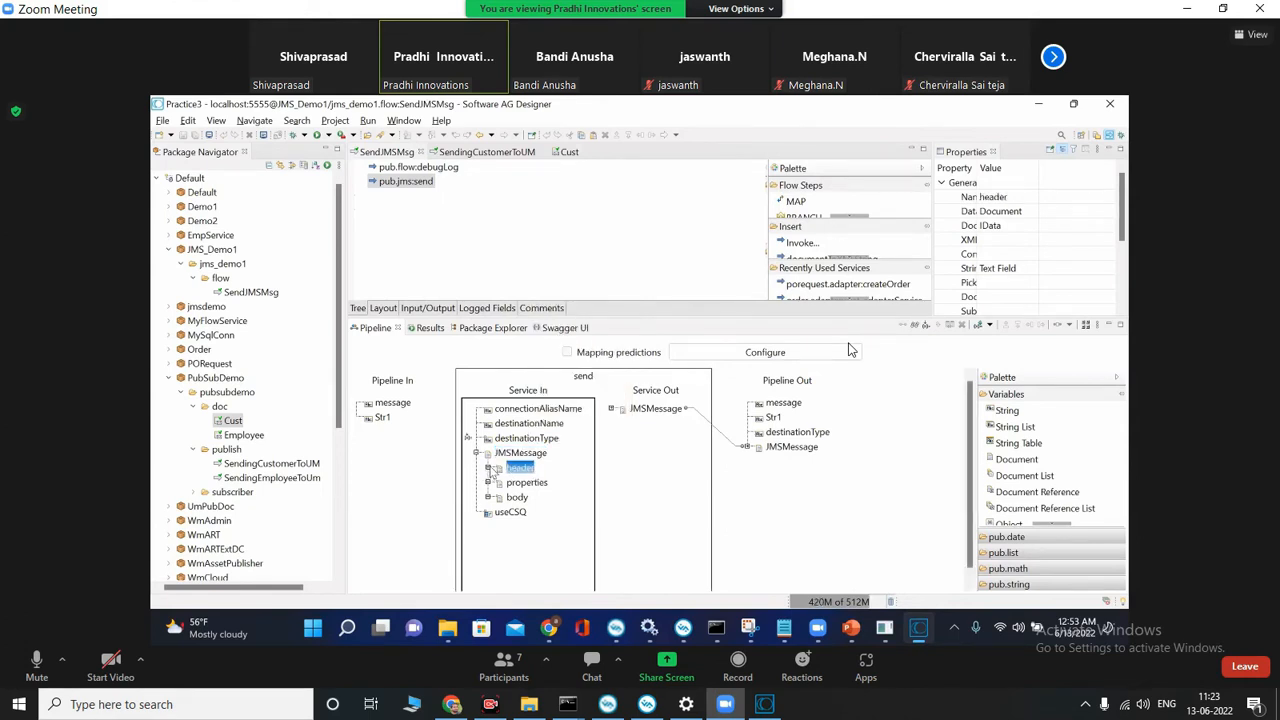
click(488, 468)
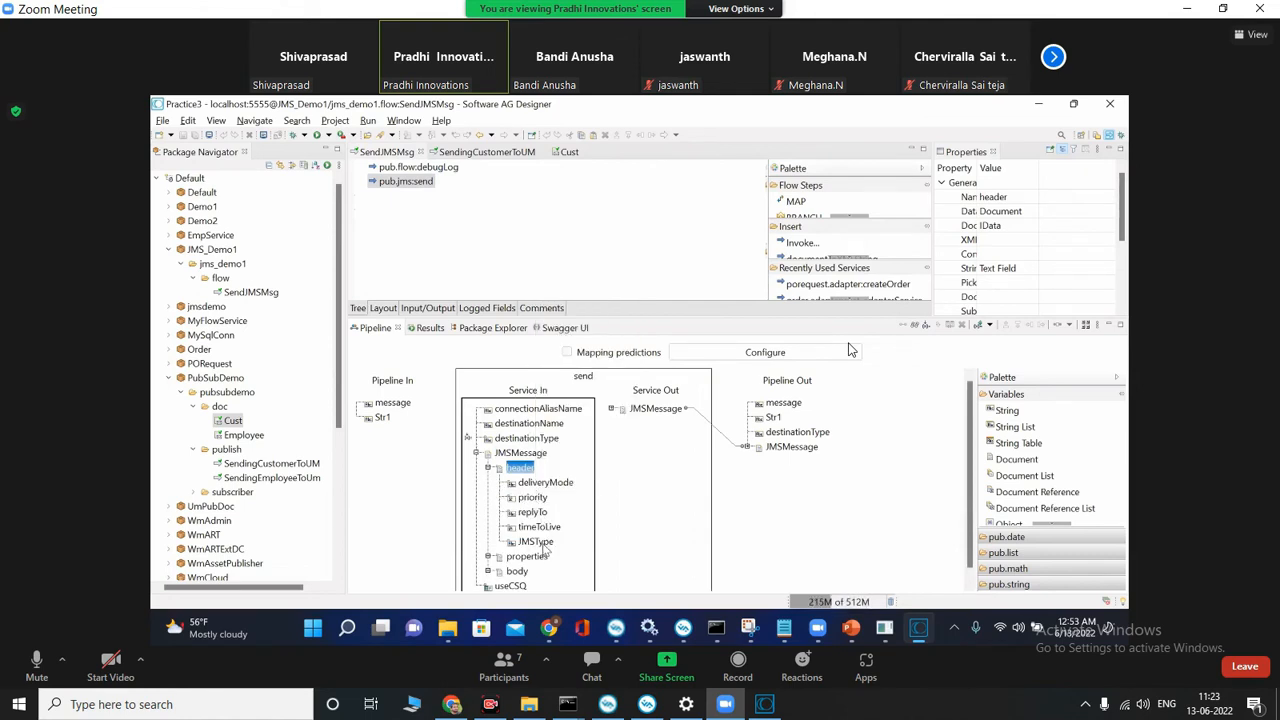
scroll(550, 535, down, 1)
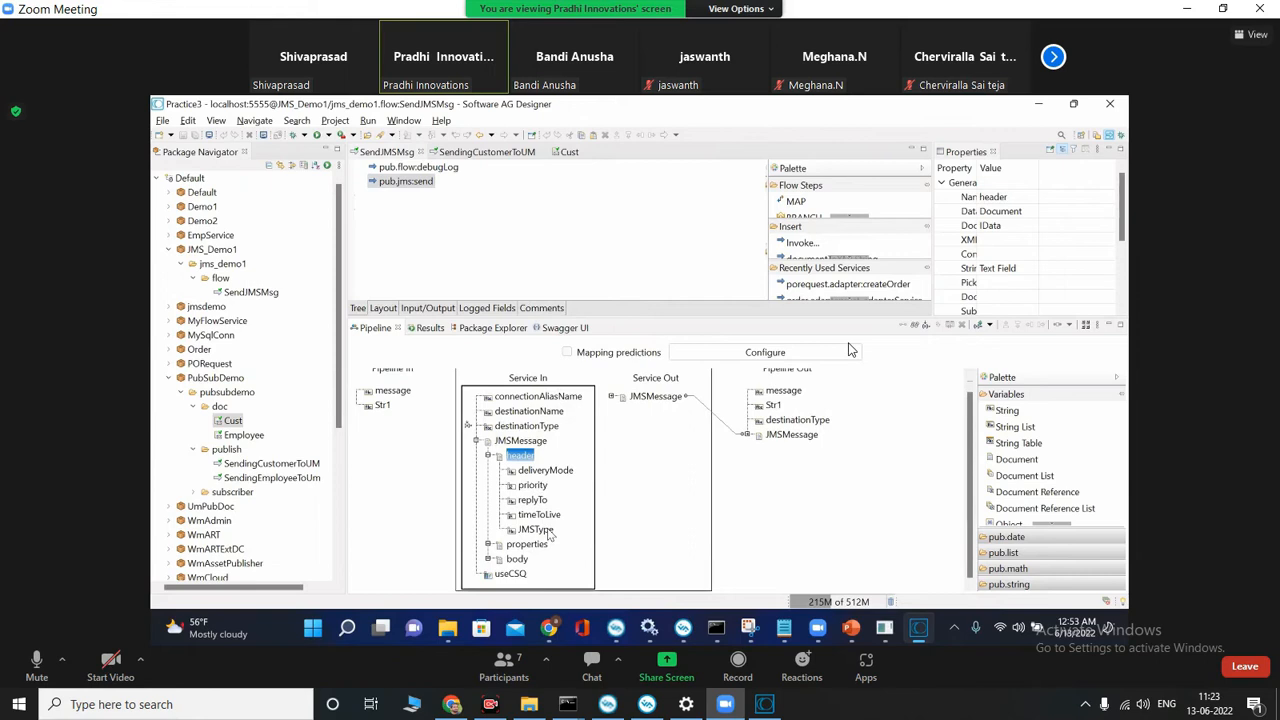
Step: Examine the fields under JMSMessage properties in the pub.jms:send inputs and enlarge the pipeline area
click(488, 545)
scroll(575, 545, down, 3)
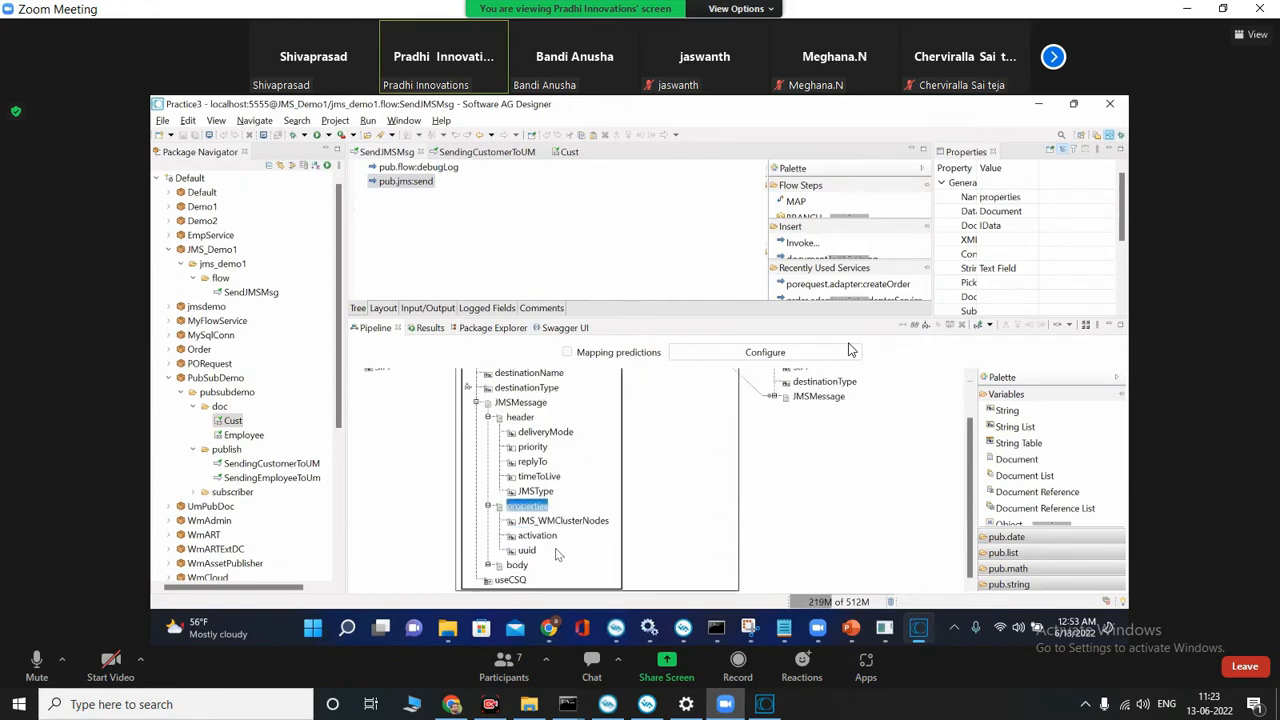
click(540, 537)
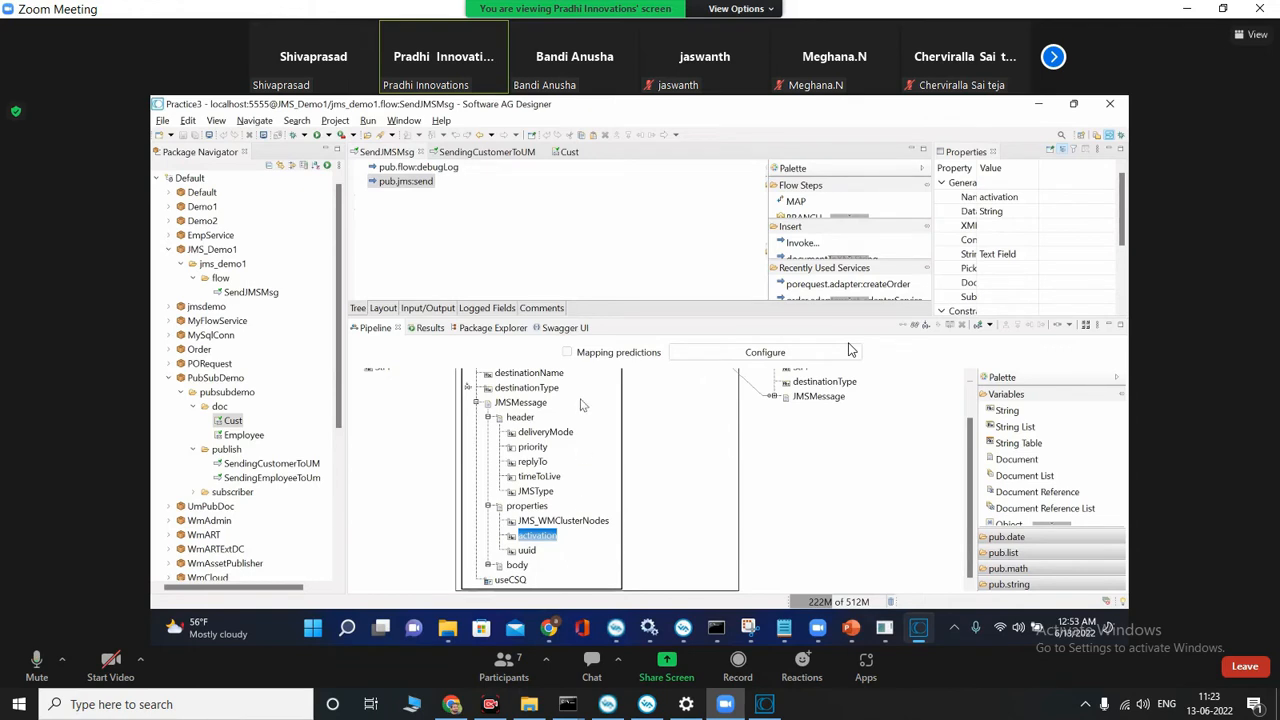
drag(655, 316, 670, 266)
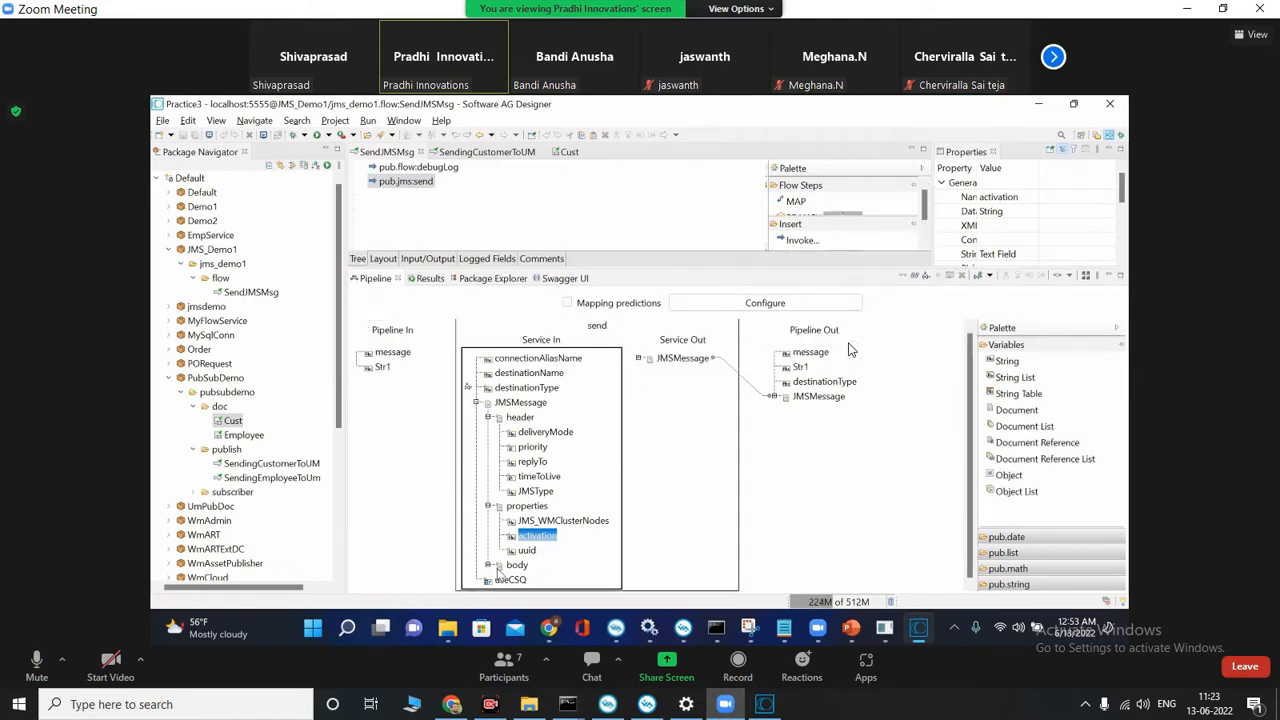
Step: Examine the string, bytes, object, data and message fields under the JMSMessage body of pub.jms:send
click(490, 568)
scroll(535, 575, down, 2)
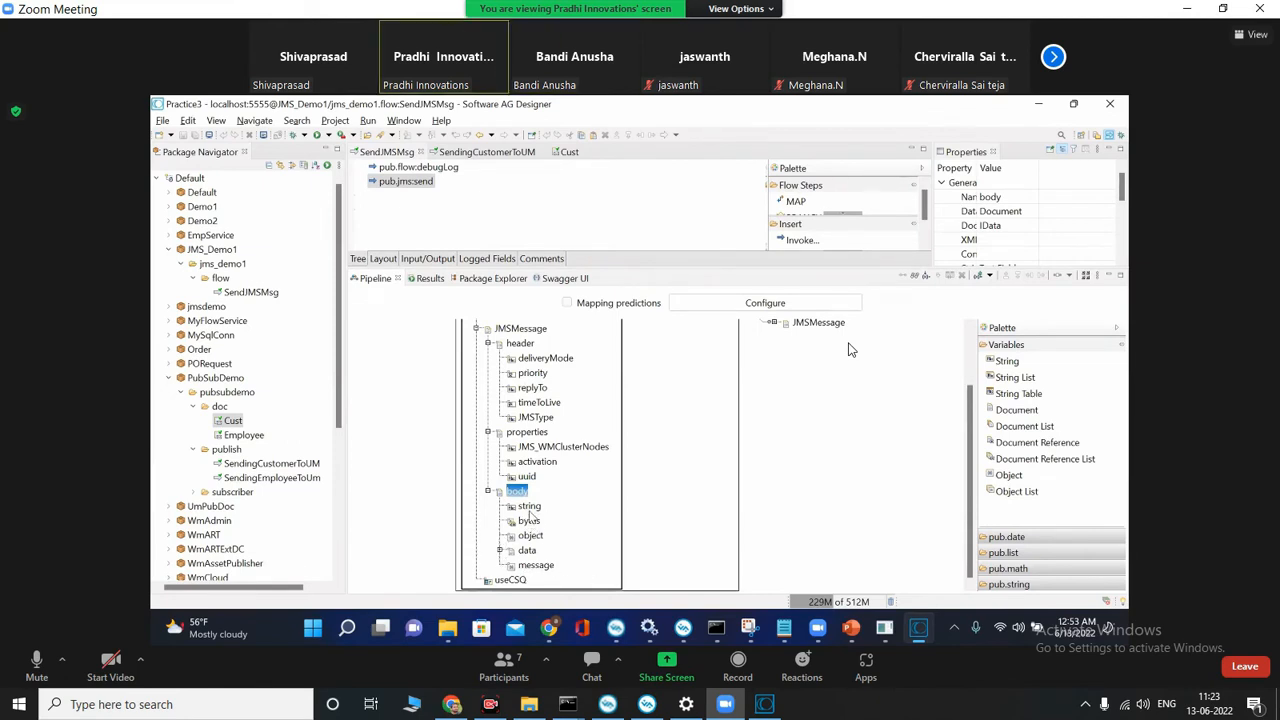
click(529, 507)
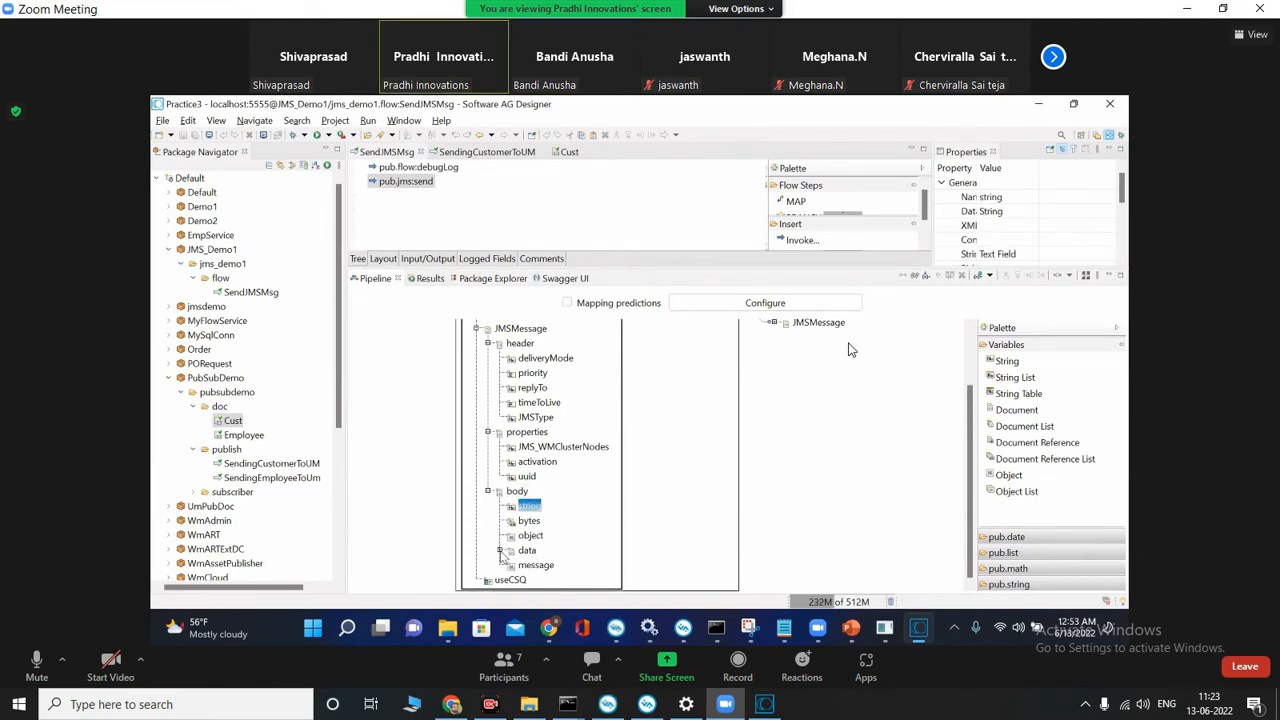
click(526, 552)
click(530, 536)
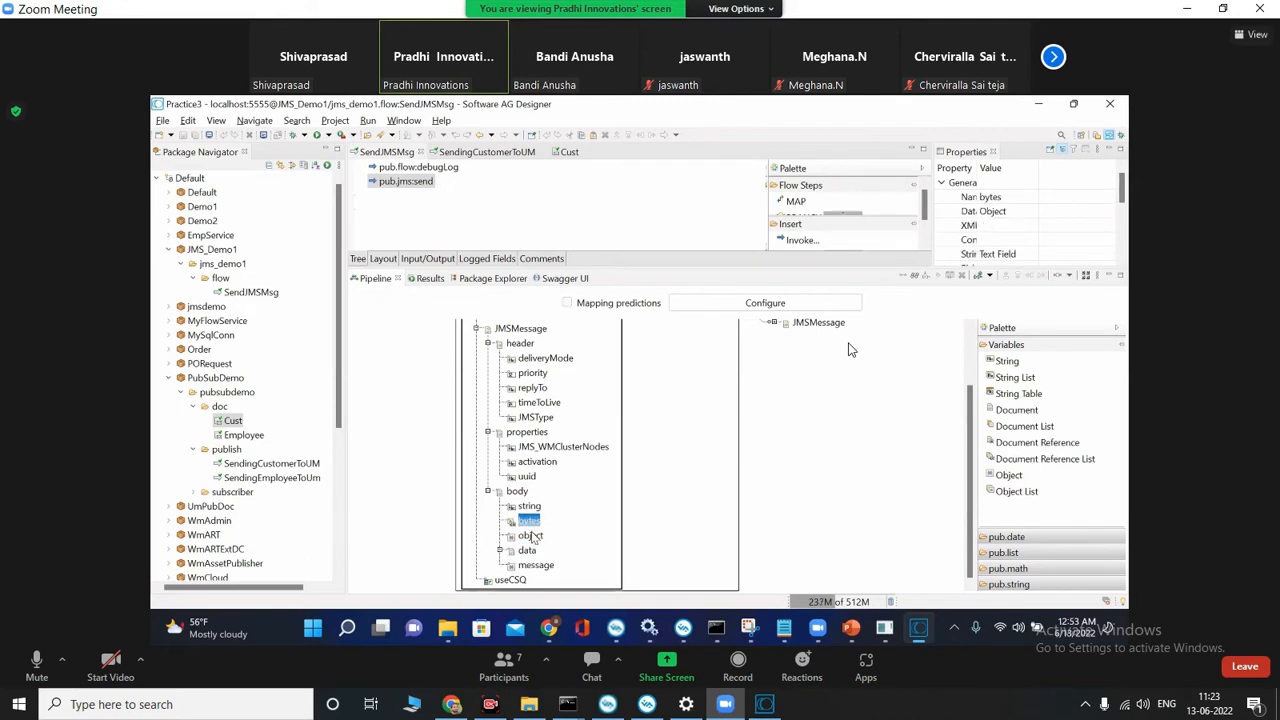
click(536, 566)
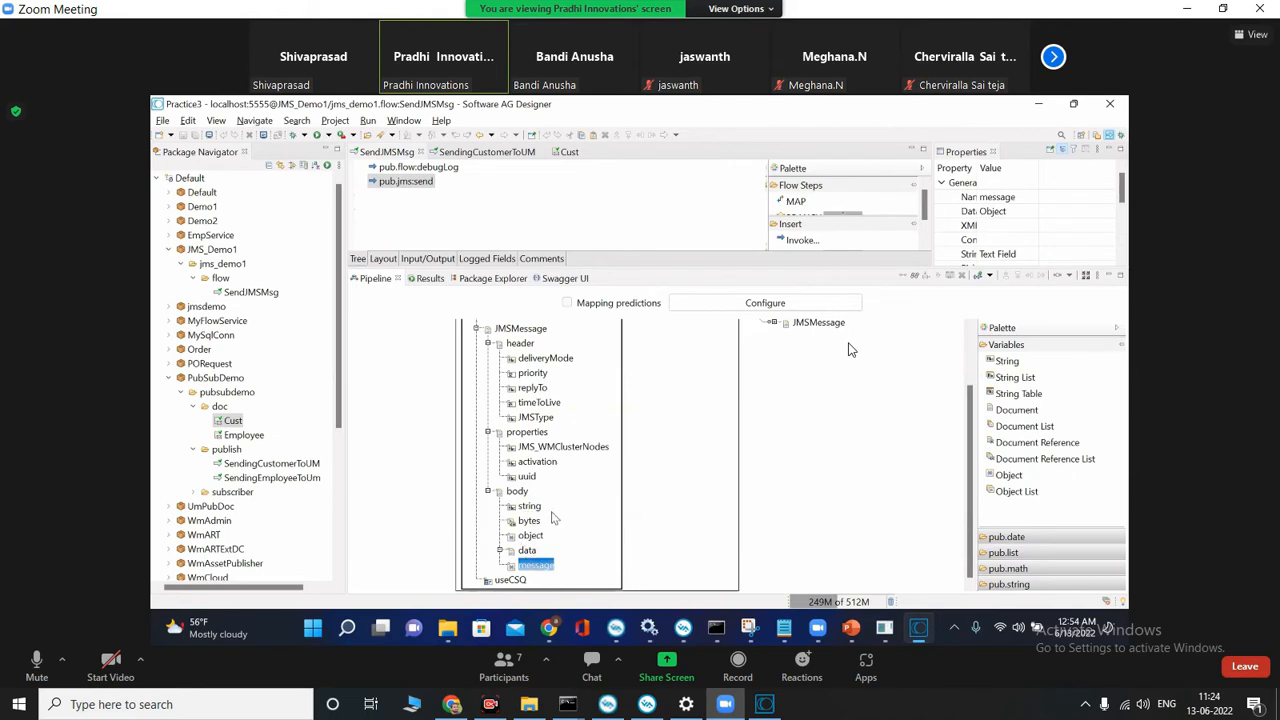
click(537, 508)
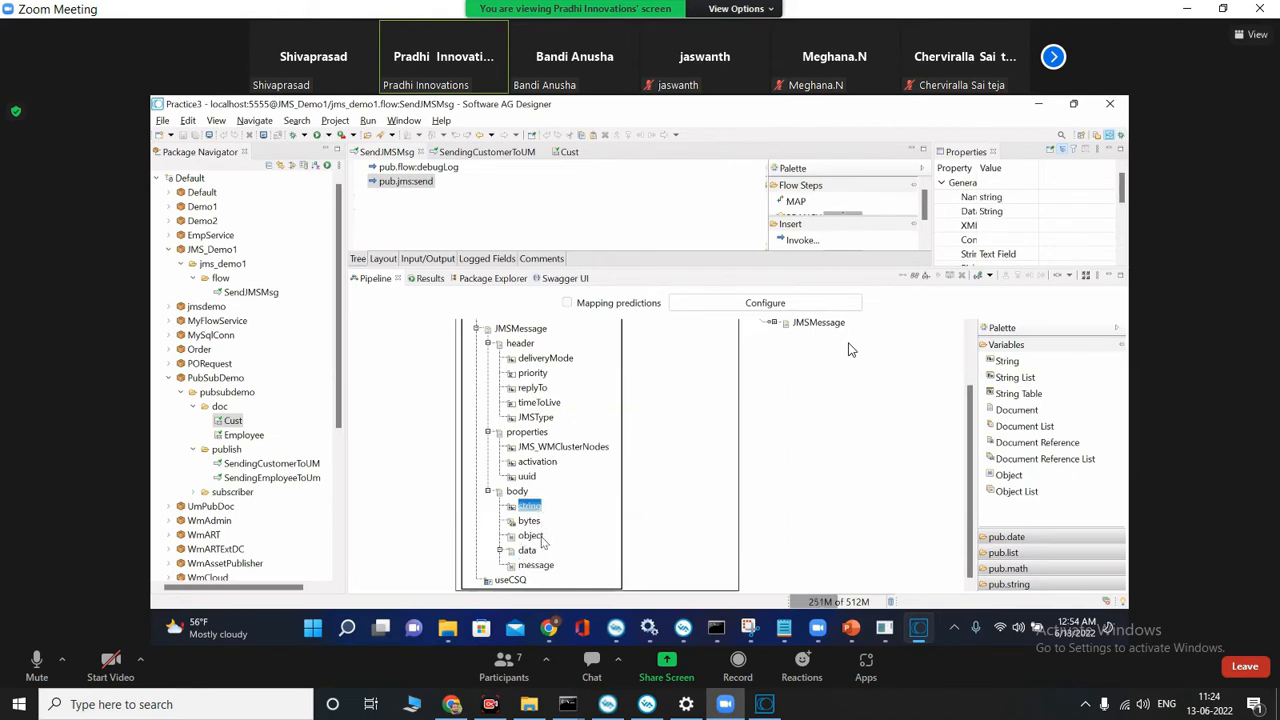
click(532, 537)
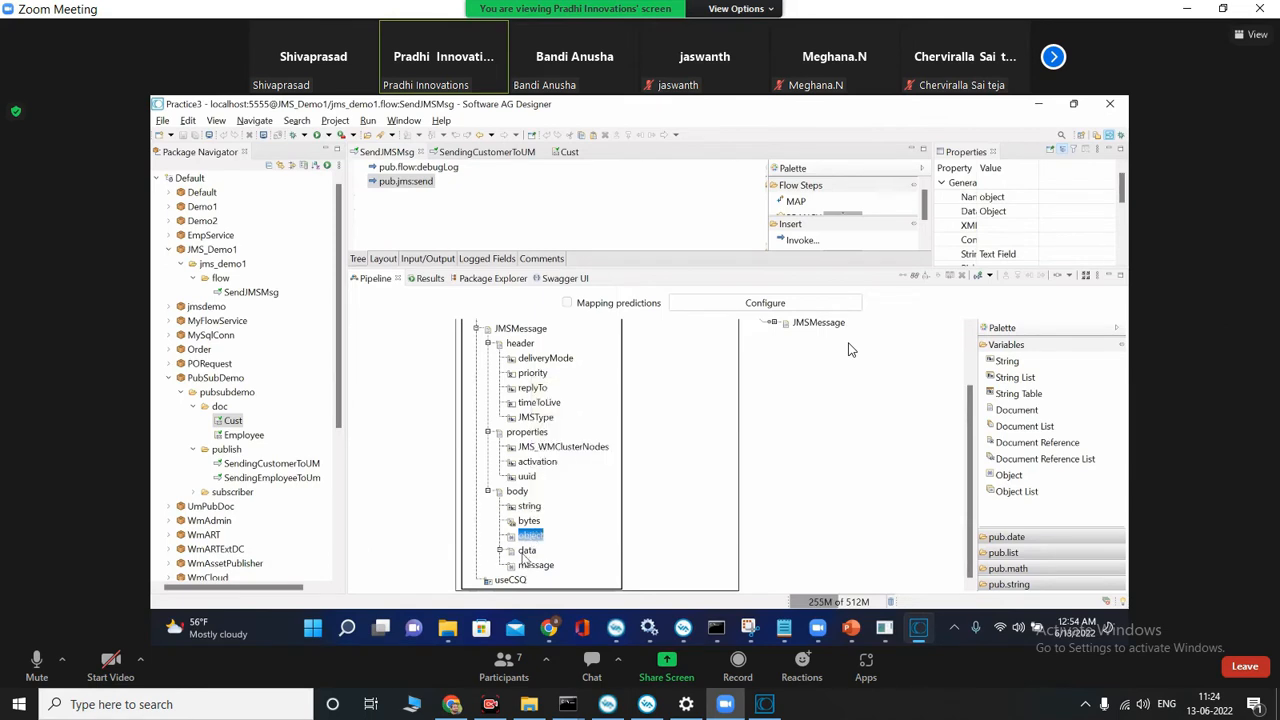
click(529, 552)
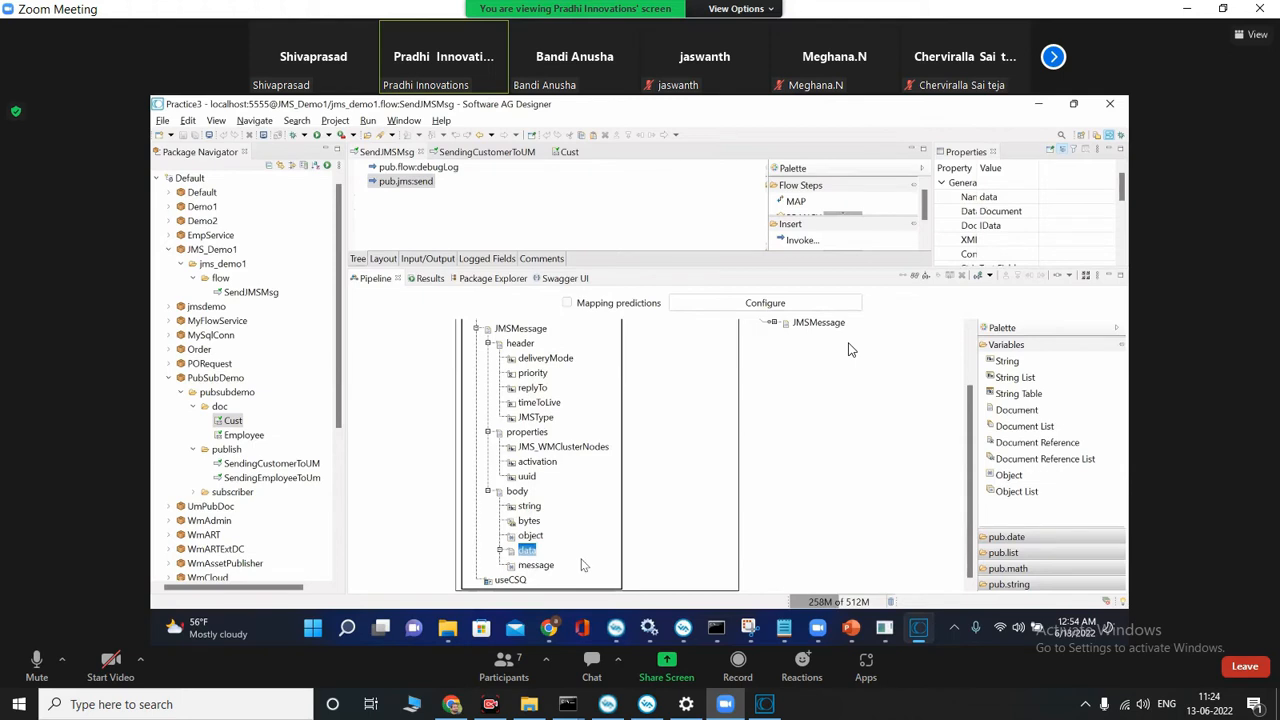
click(535, 508)
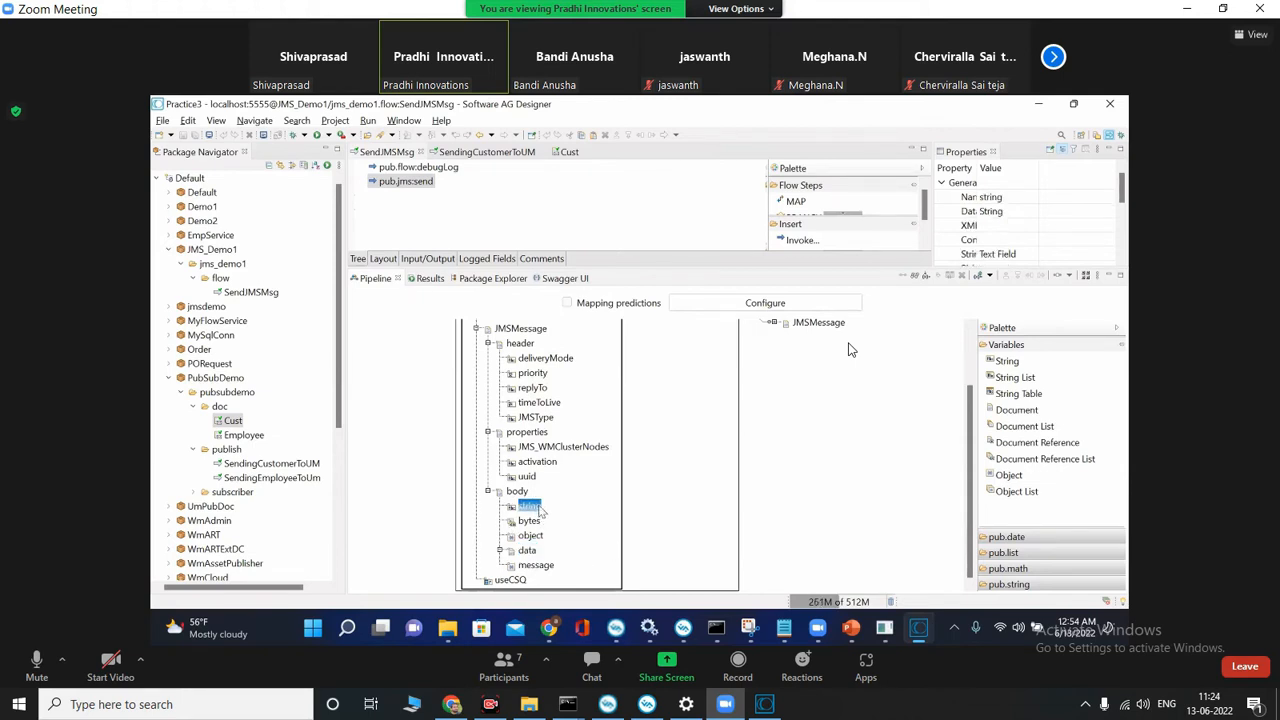
scroll(424, 464, up, 3)
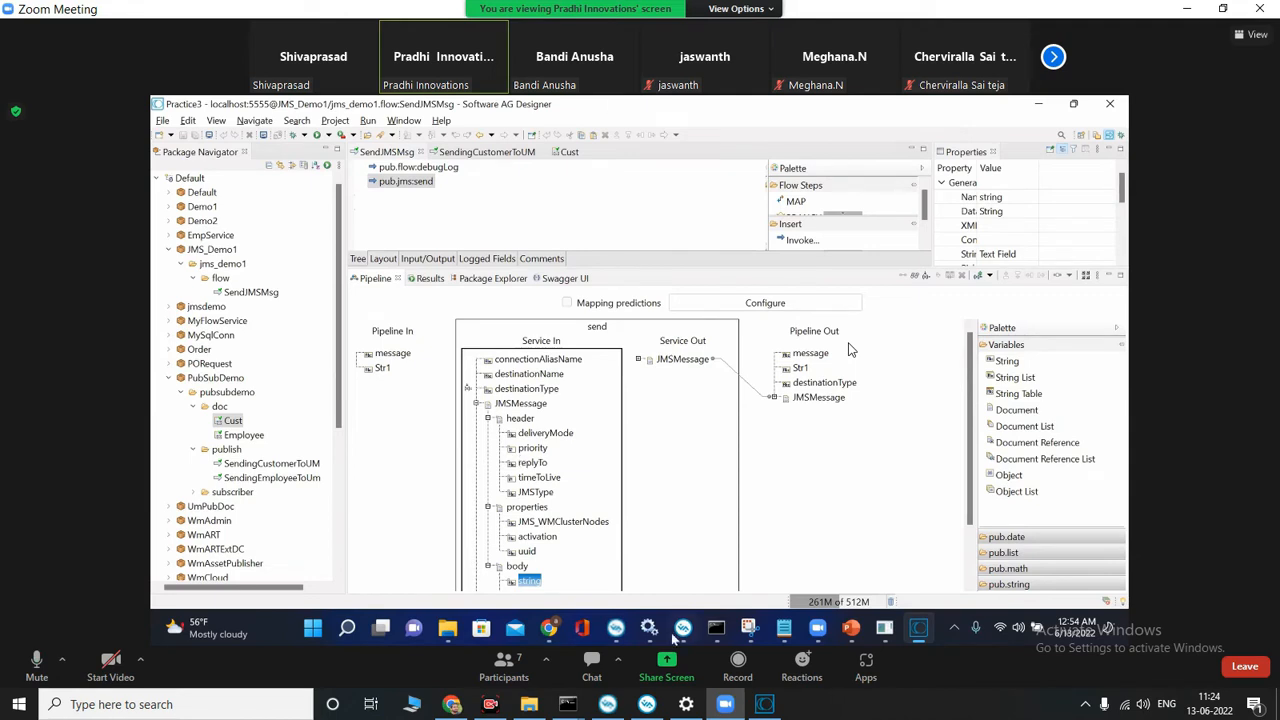
Step: In the shared SendJMSMsg flow, link Str1 from Pipeline In to the JMSMessage body's string input of pub.jms:send
click(380, 368)
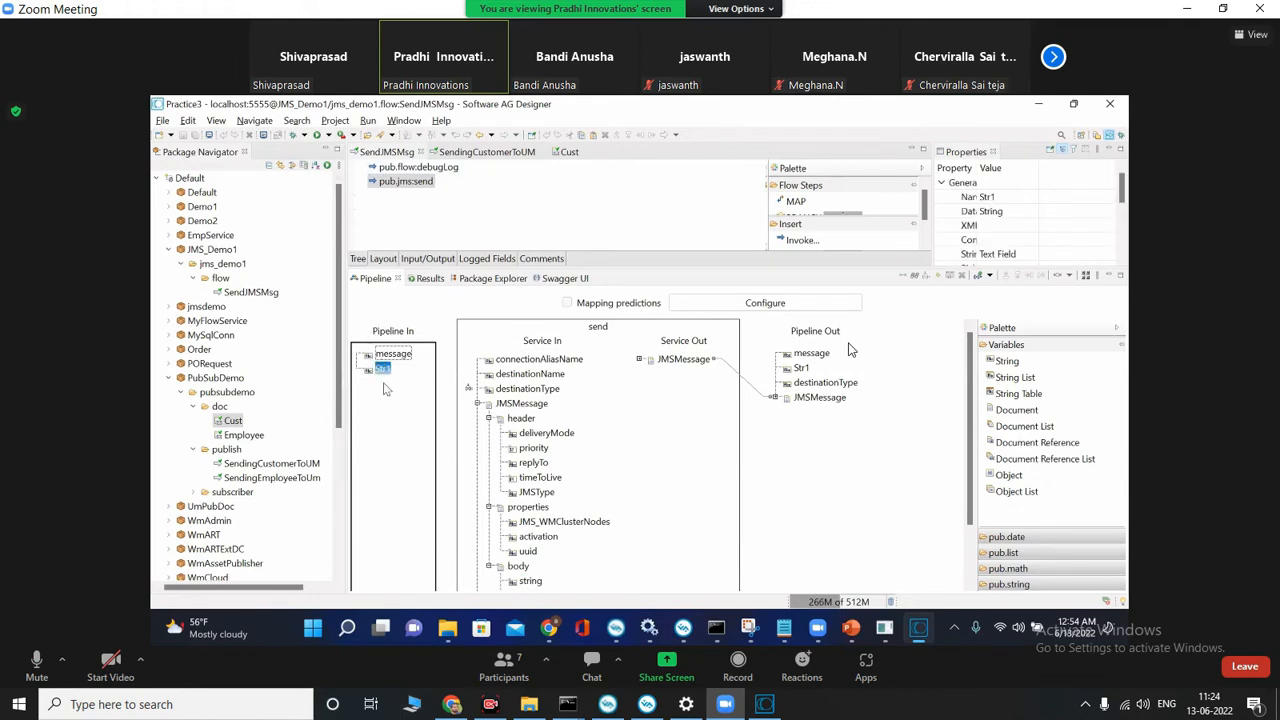
scroll(507, 403, down, 3)
scroll(481, 480, up, 3)
scroll(540, 560, down, 3)
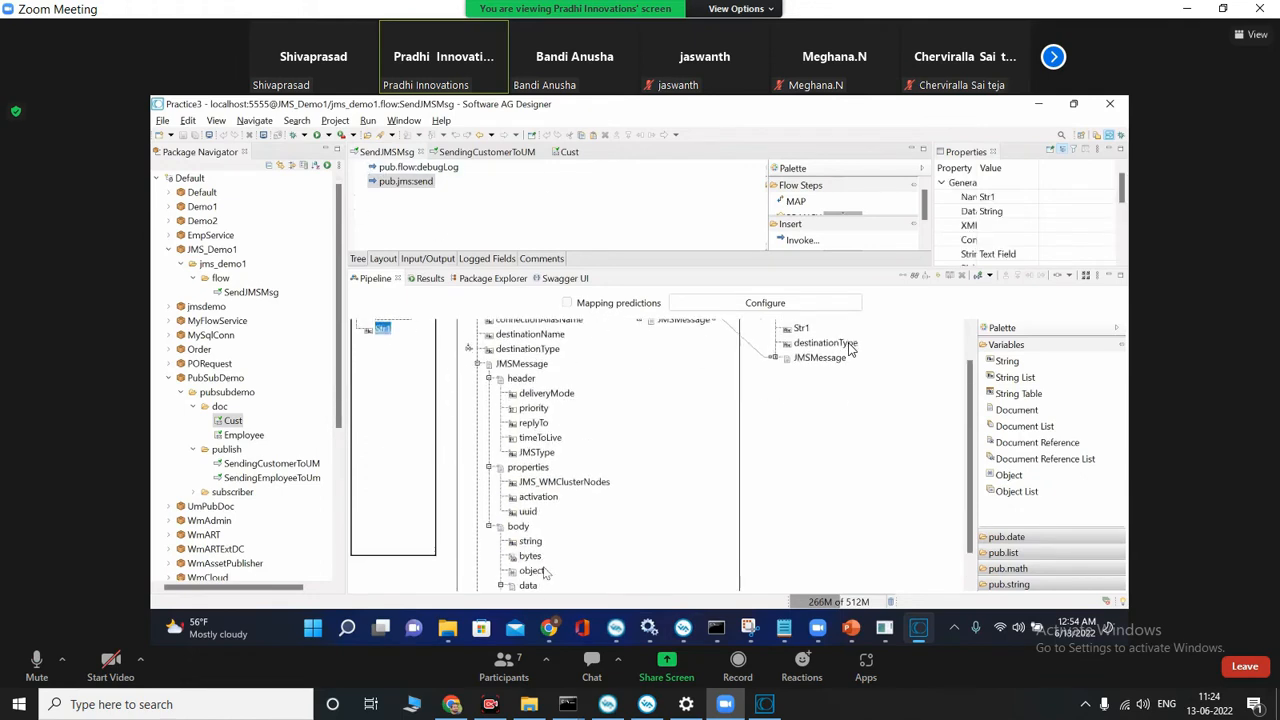
click(527, 508)
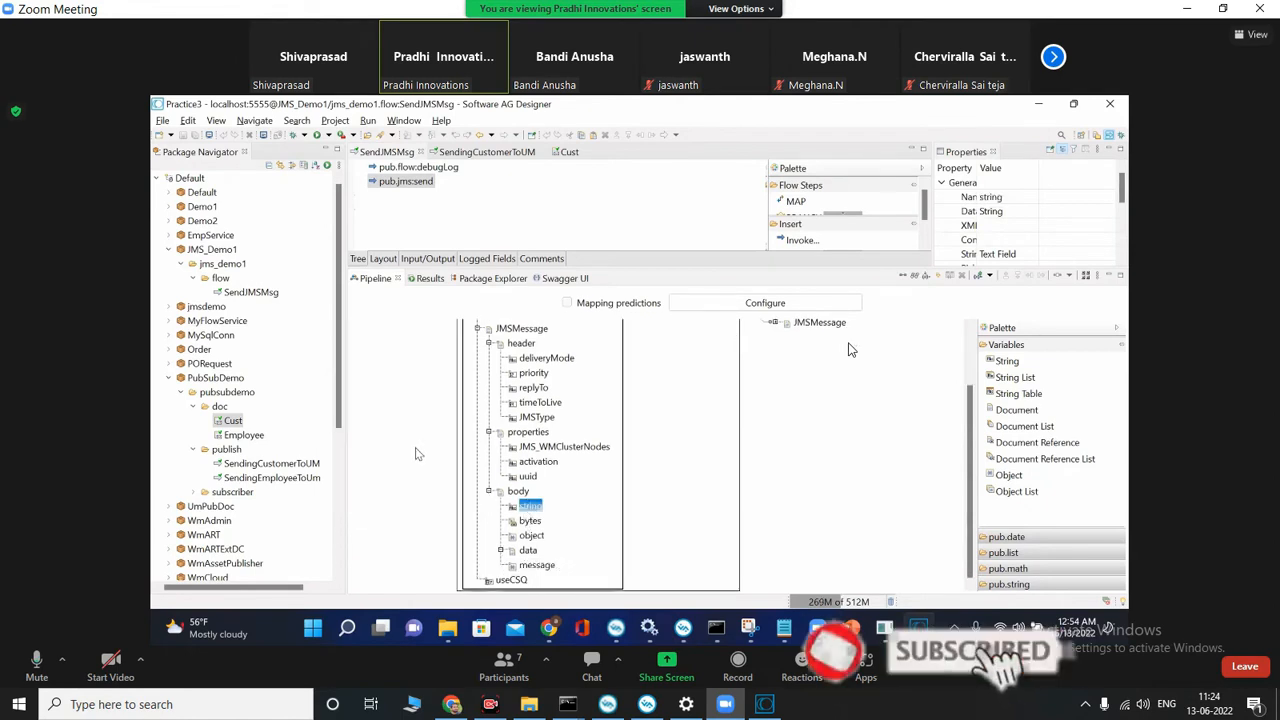
scroll(410, 410, up, 3)
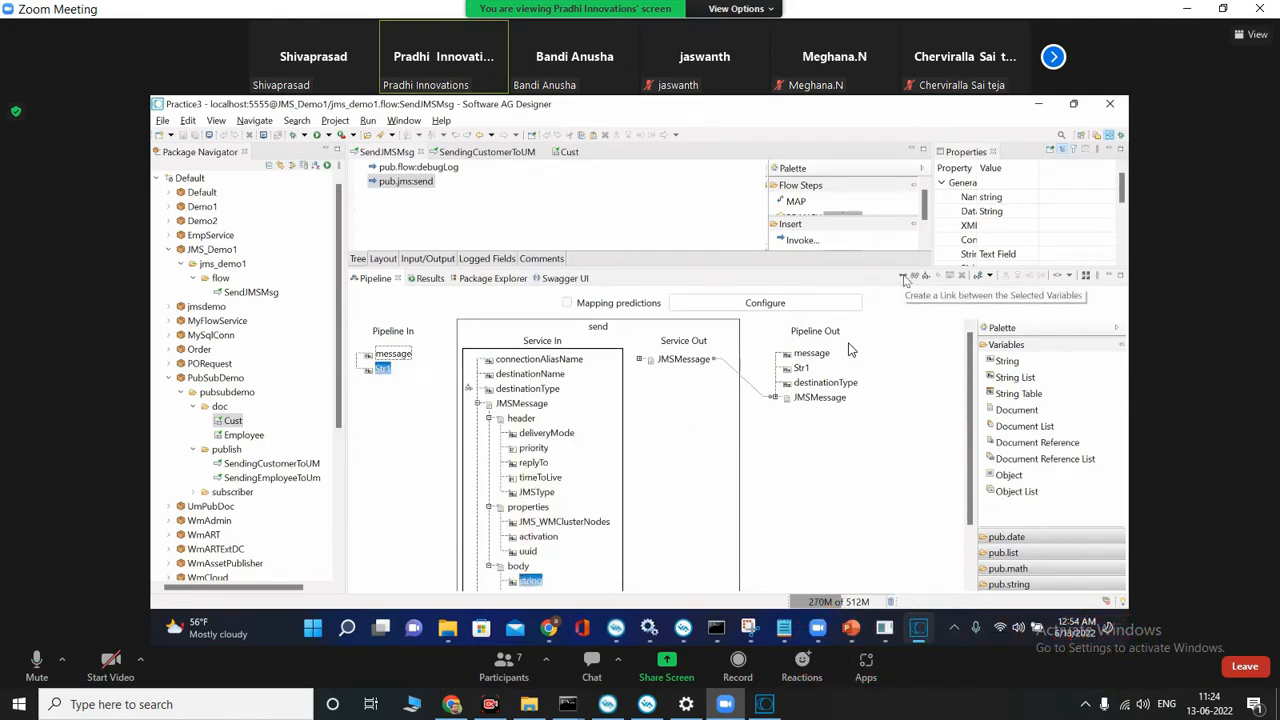
click(903, 276)
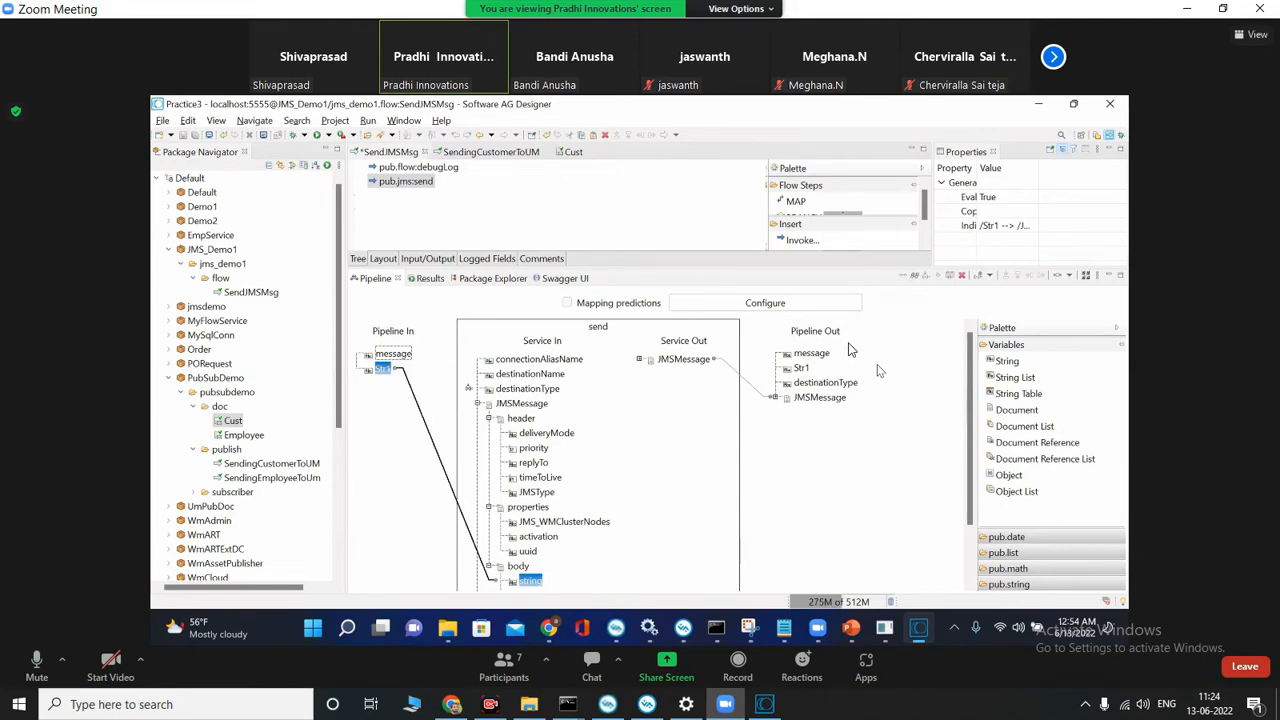
Step: Switch to the local Software AG Designer and map str1 to the string field of the JMSMessage body in pub.jms:send
click(764, 704)
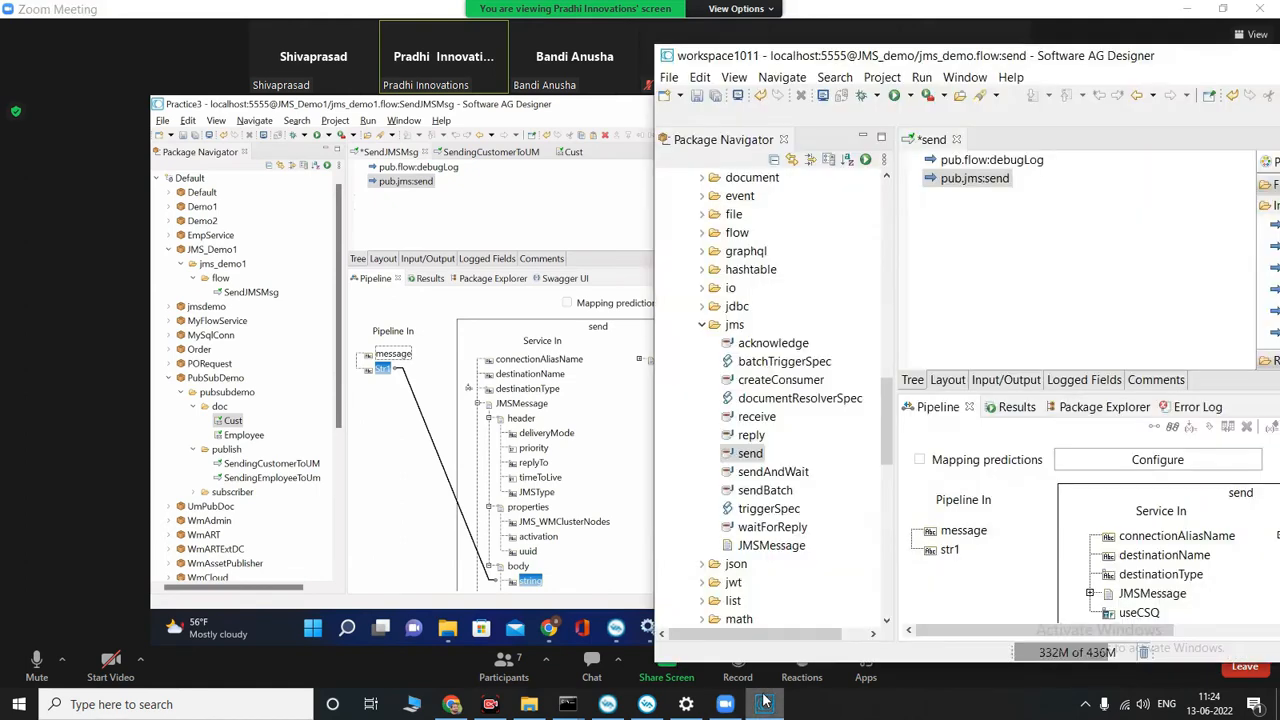
click(1089, 593)
click(1120, 595)
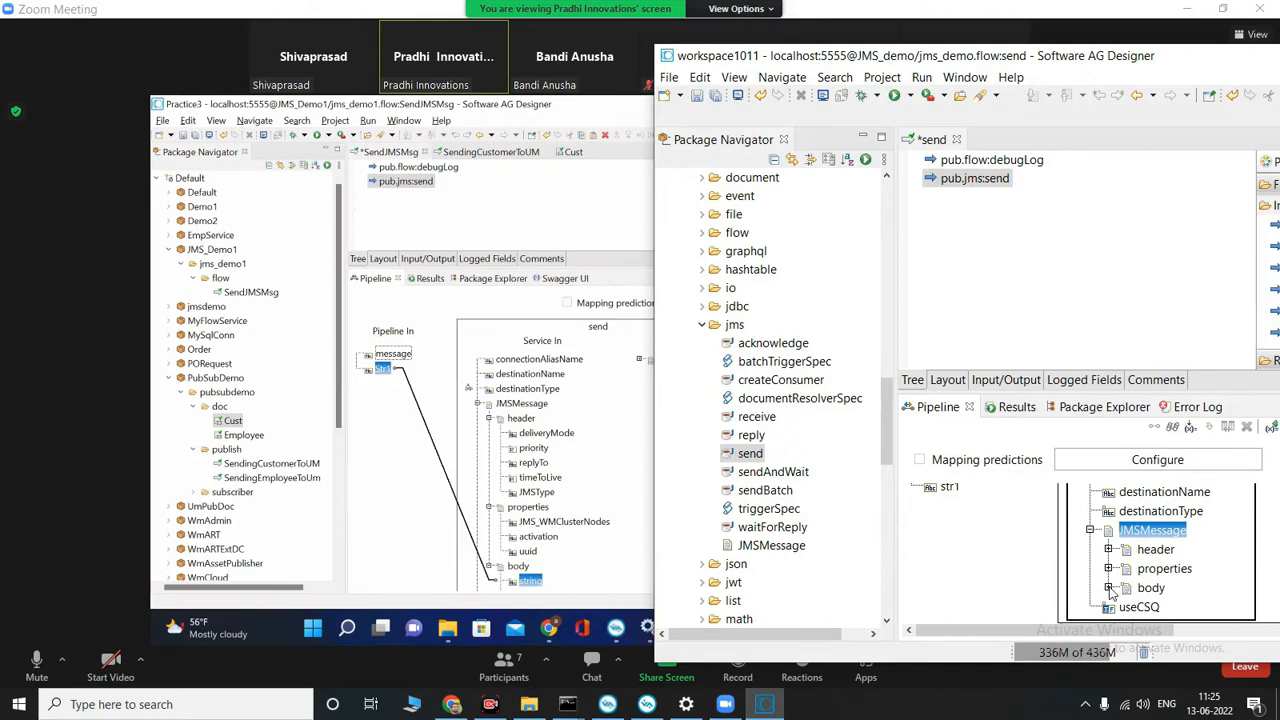
click(1108, 588)
click(1170, 551)
scroll(1105, 575, up, 2)
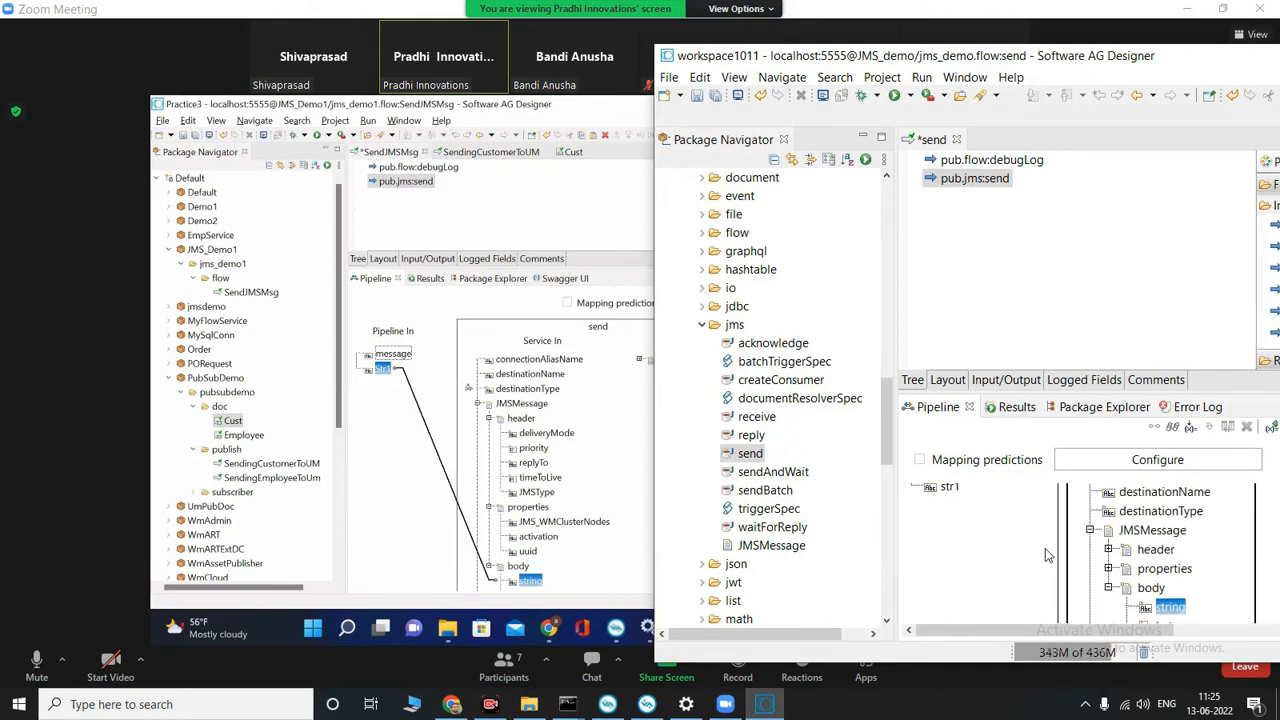
click(940, 497)
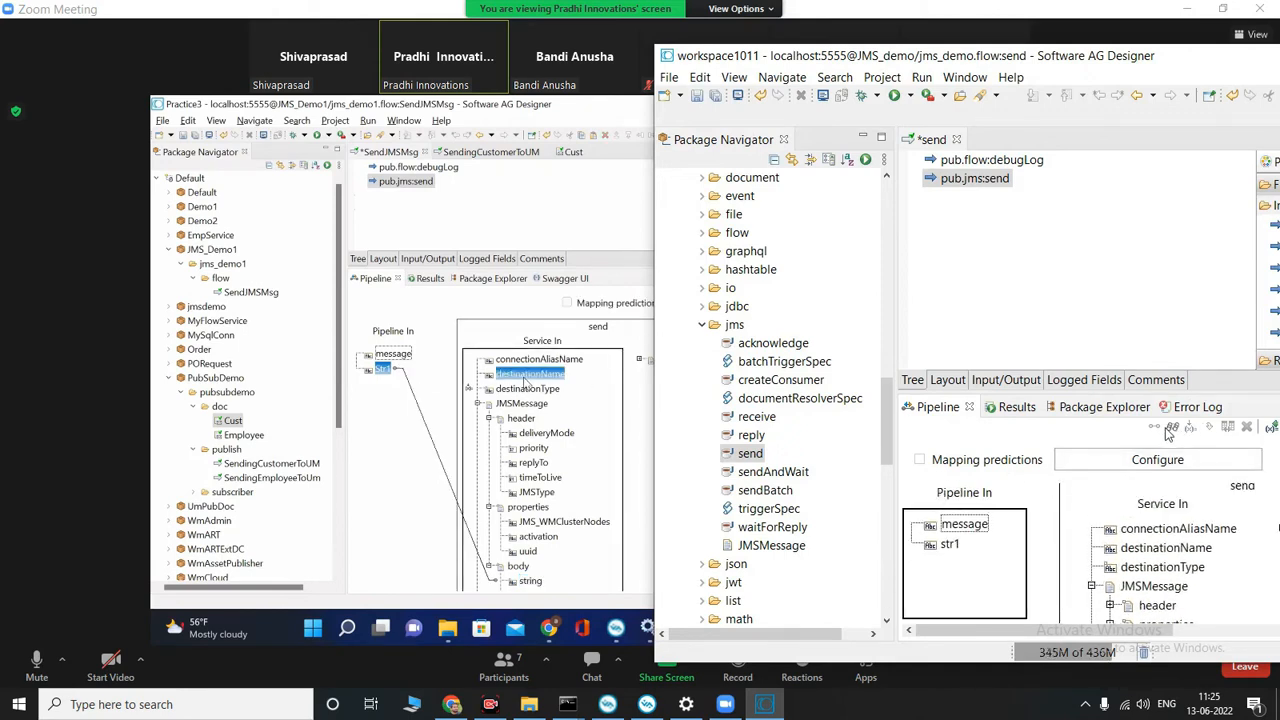
click(949, 544)
scroll(1160, 512, down, 5)
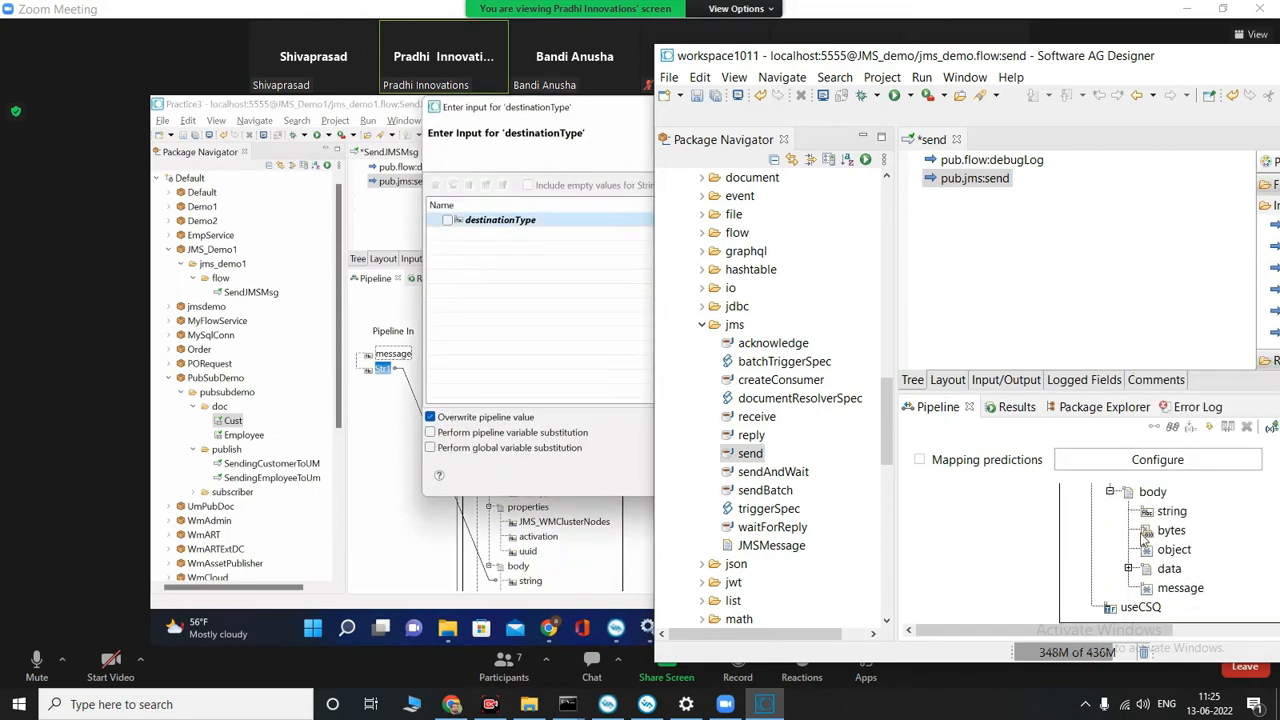
click(1165, 528)
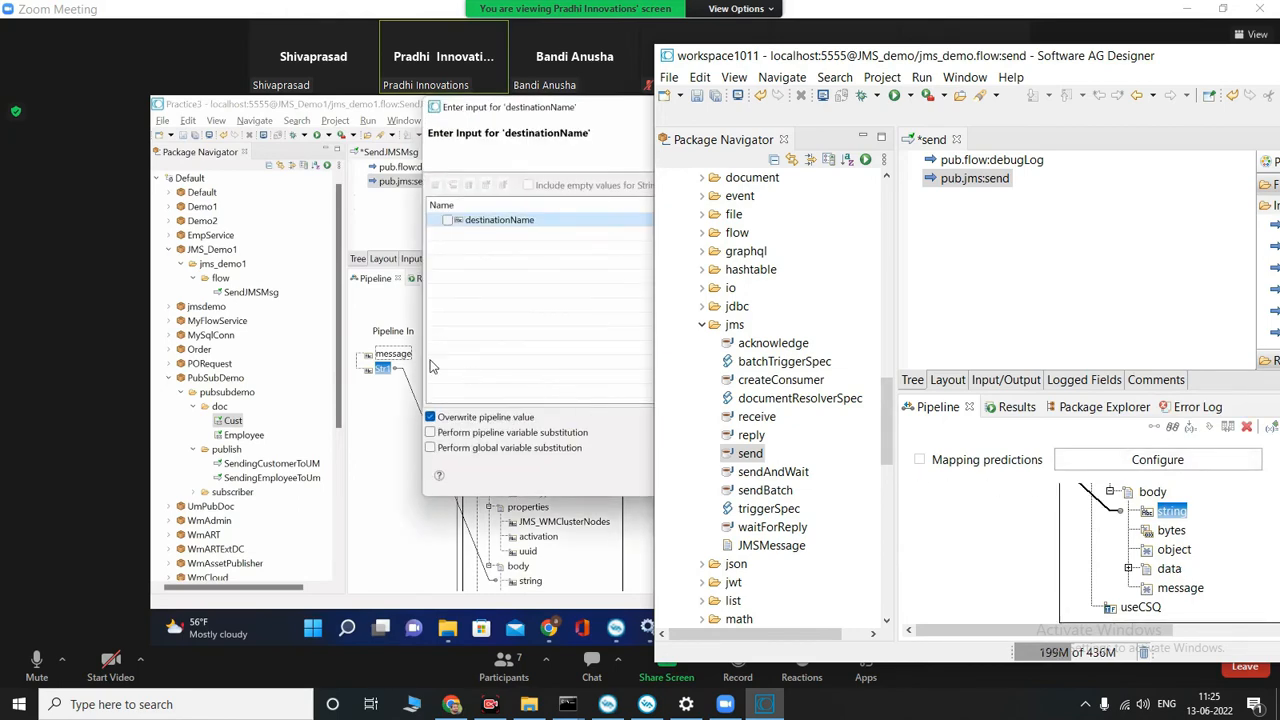
Step: Check the instructor's destinationName entry in the Zoom meeting, and set the destinationName input of the local pub.jms:send to send
click(764, 704)
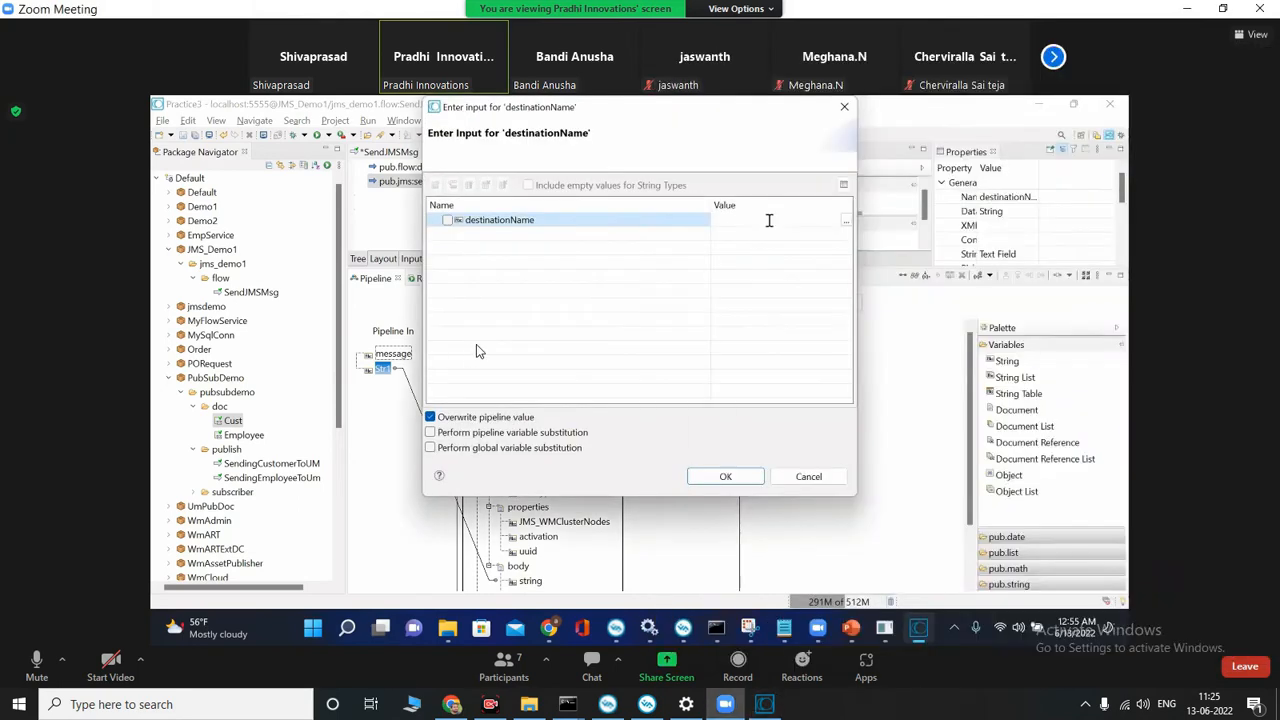
click(764, 704)
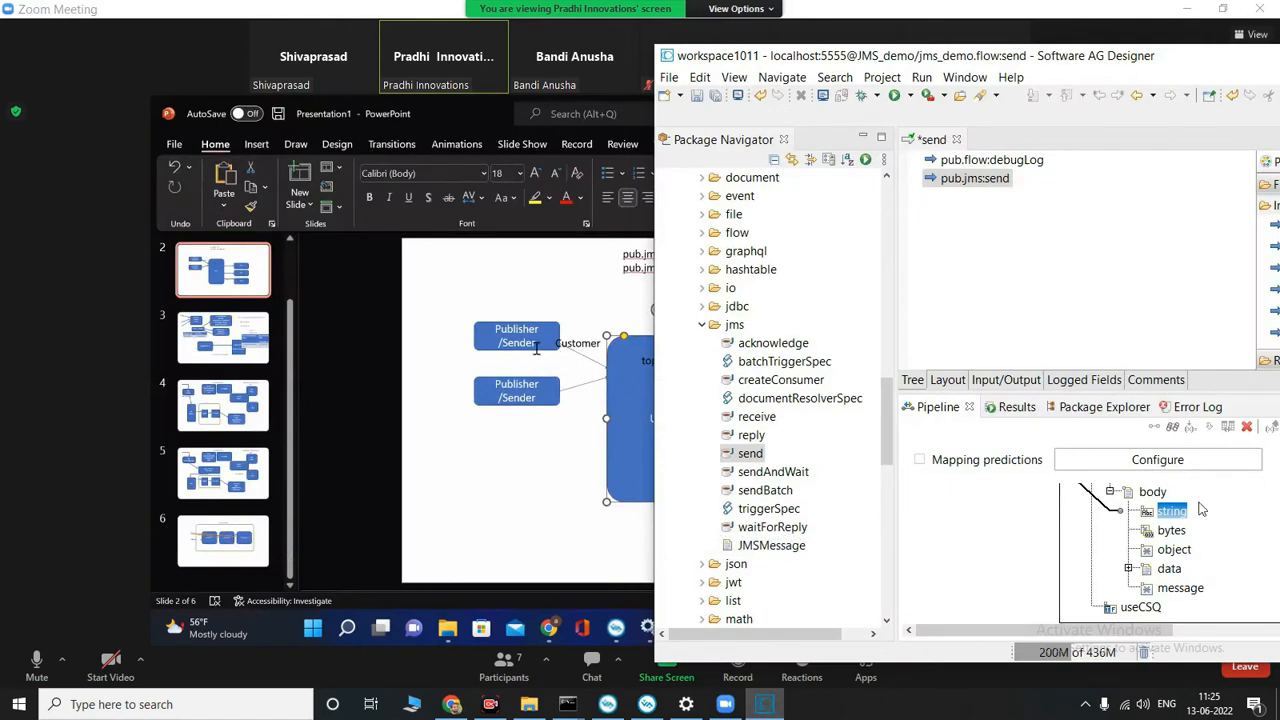
click(541, 440)
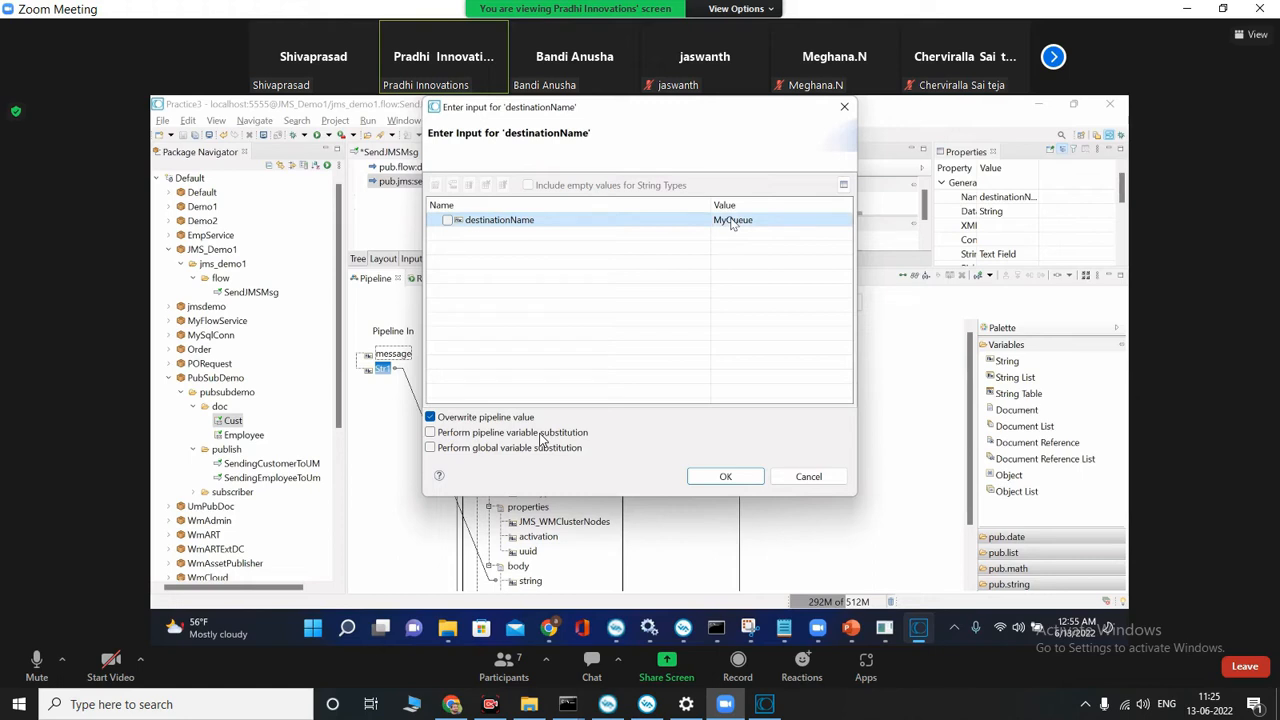
click(766, 704)
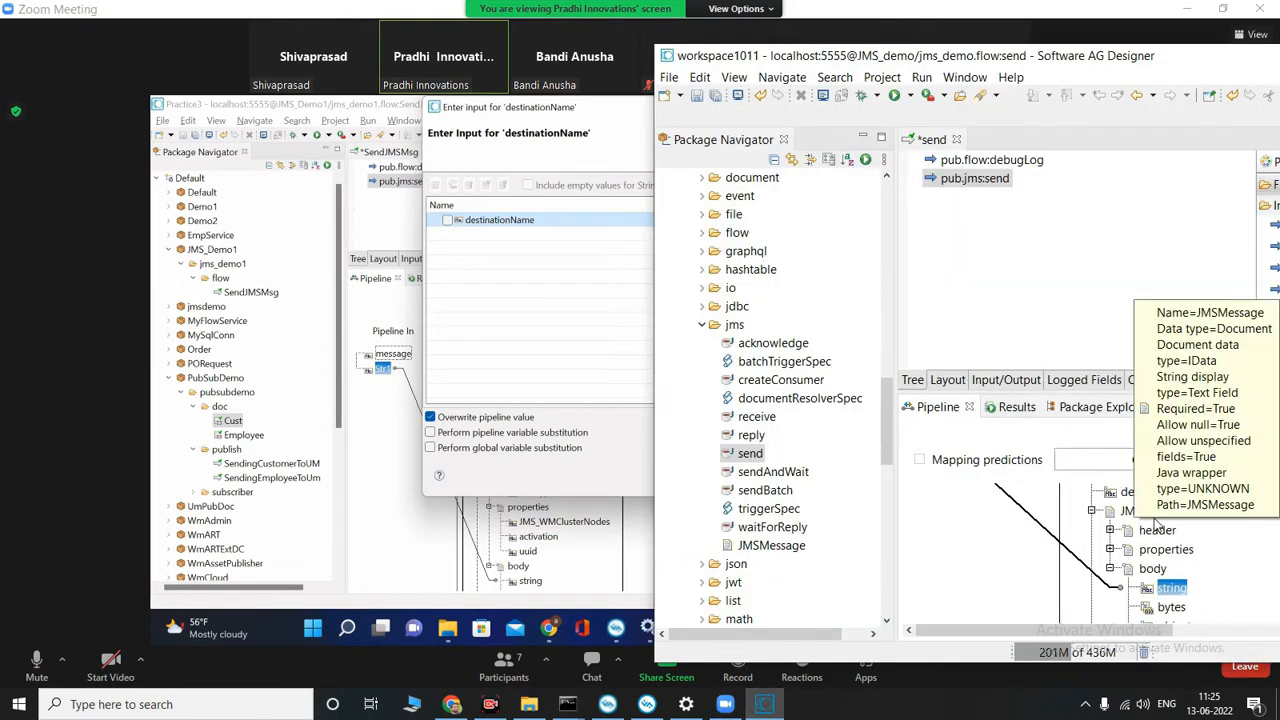
scroll(1157, 524, up, 3)
double_click(1184, 559)
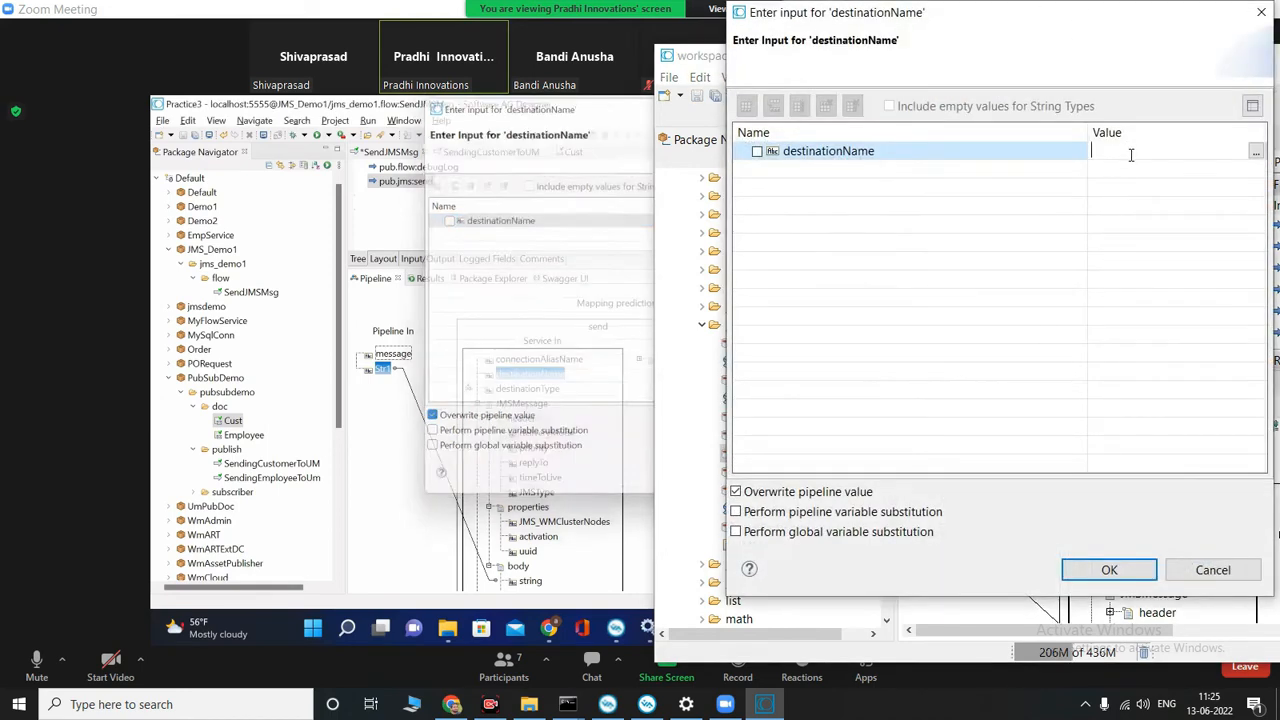
text(send)
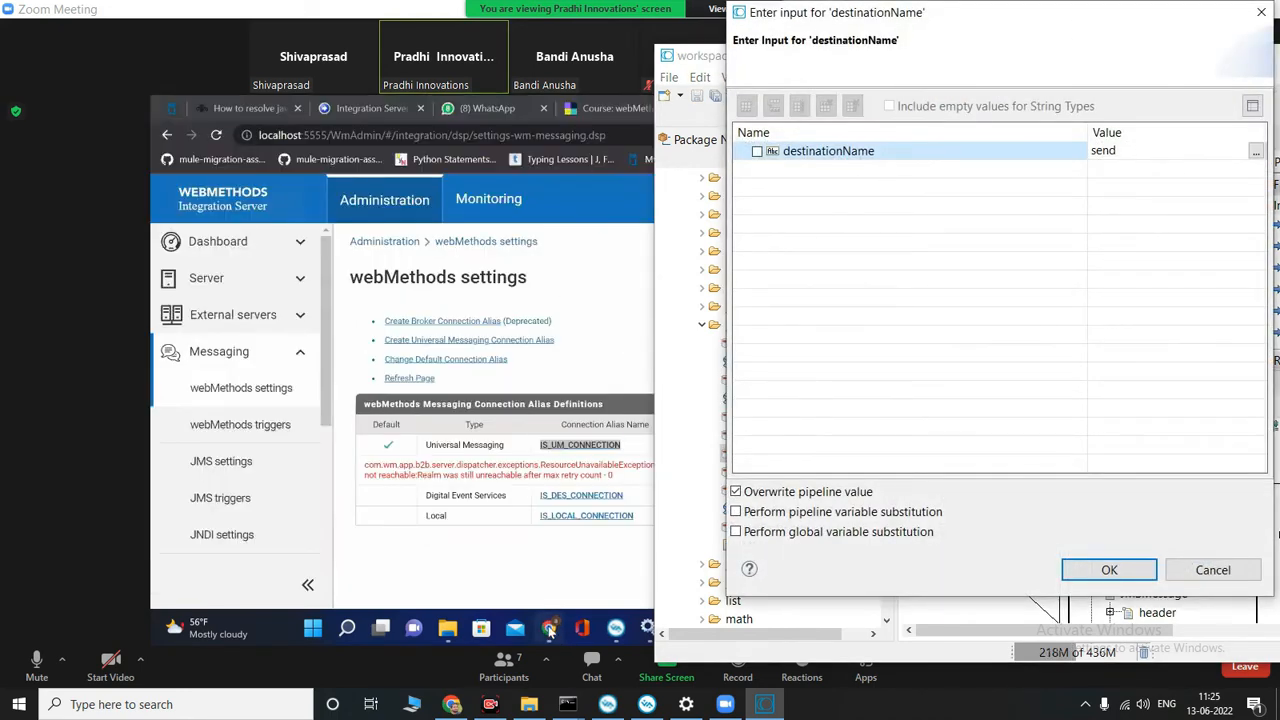
click(221, 461)
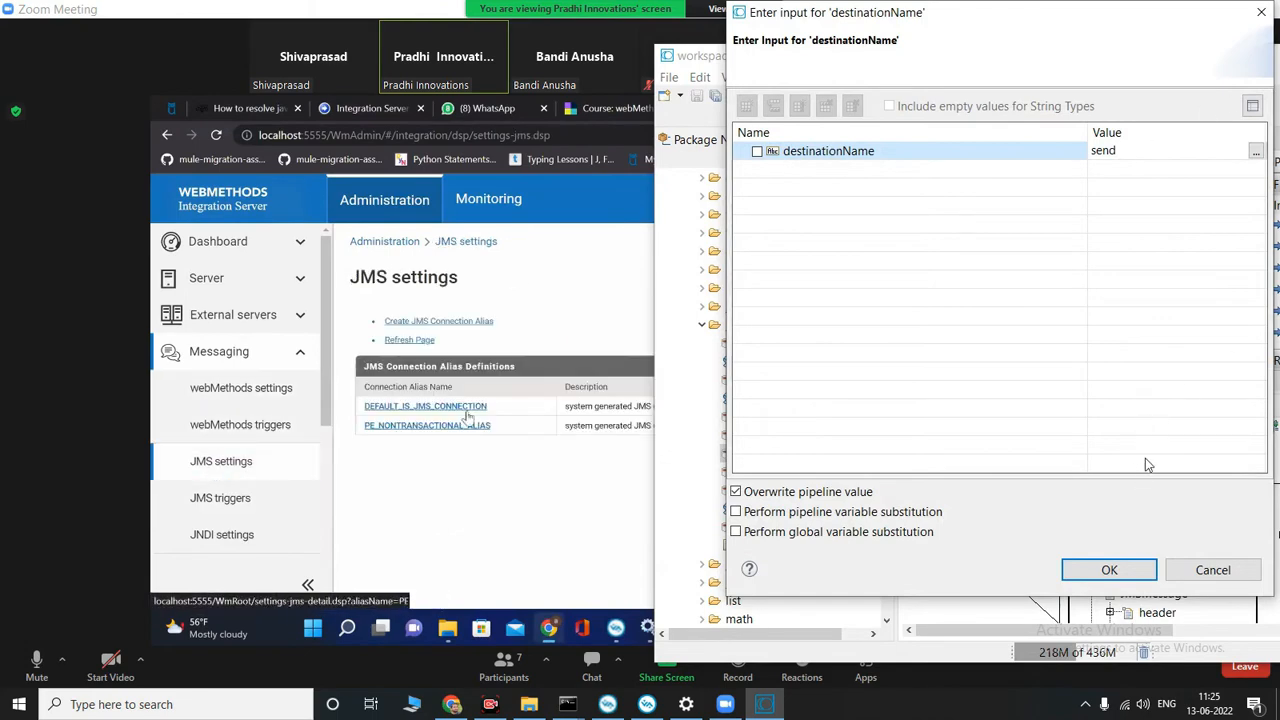
click(1109, 569)
Step: Examine the JMS connection alias and webMethods messaging settings in the shared Integration Server administration, and switch to the local administration page in Chrome
click(519, 427)
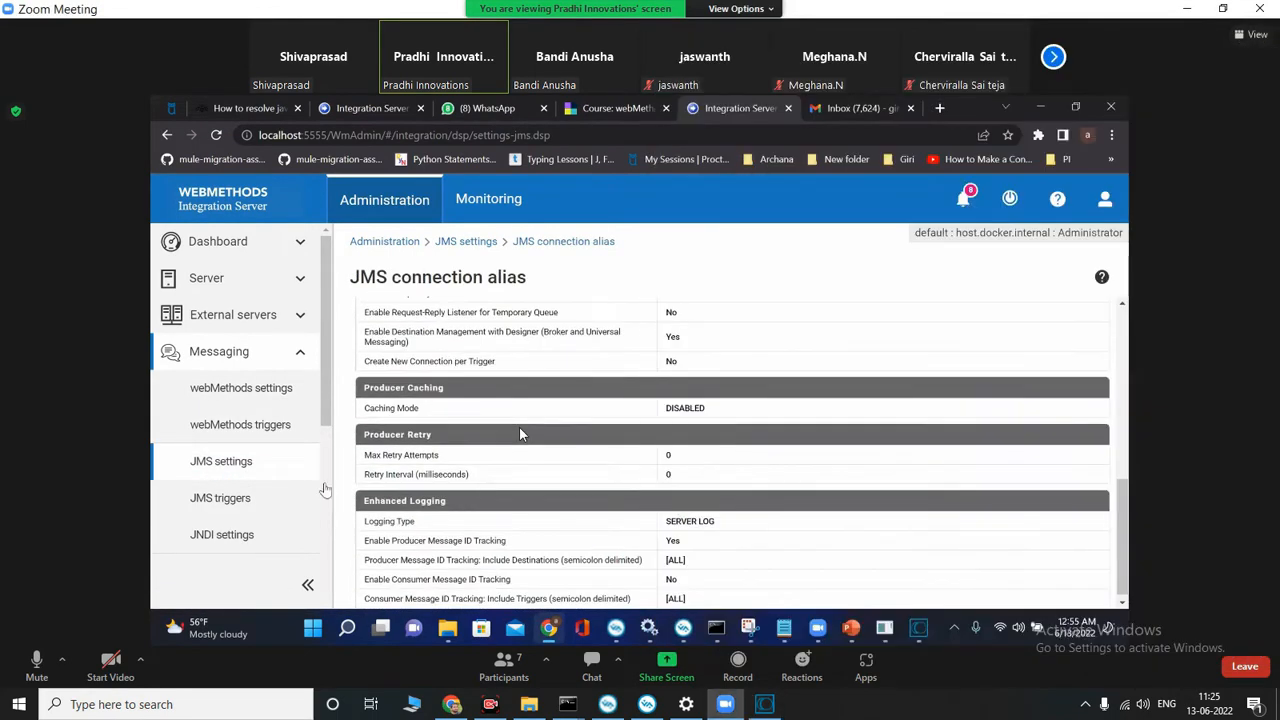
click(242, 390)
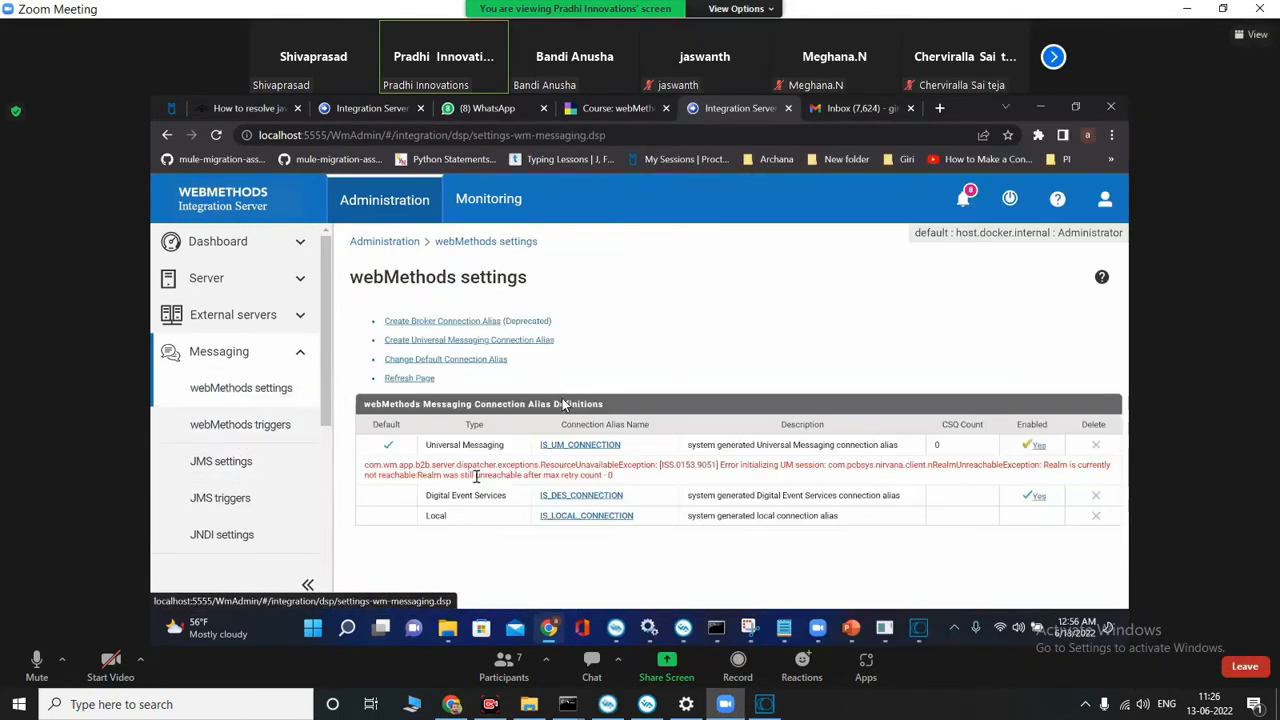
drag(364, 465, 617, 485)
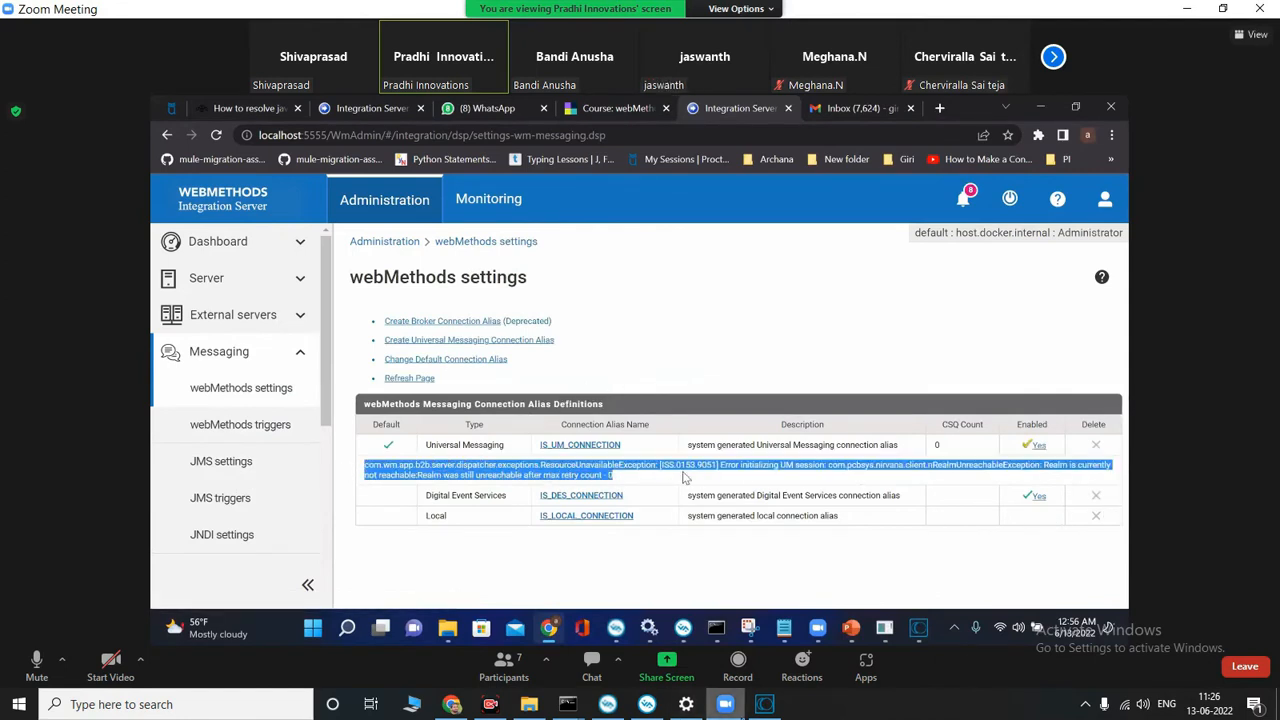
mouse_move(772, 707)
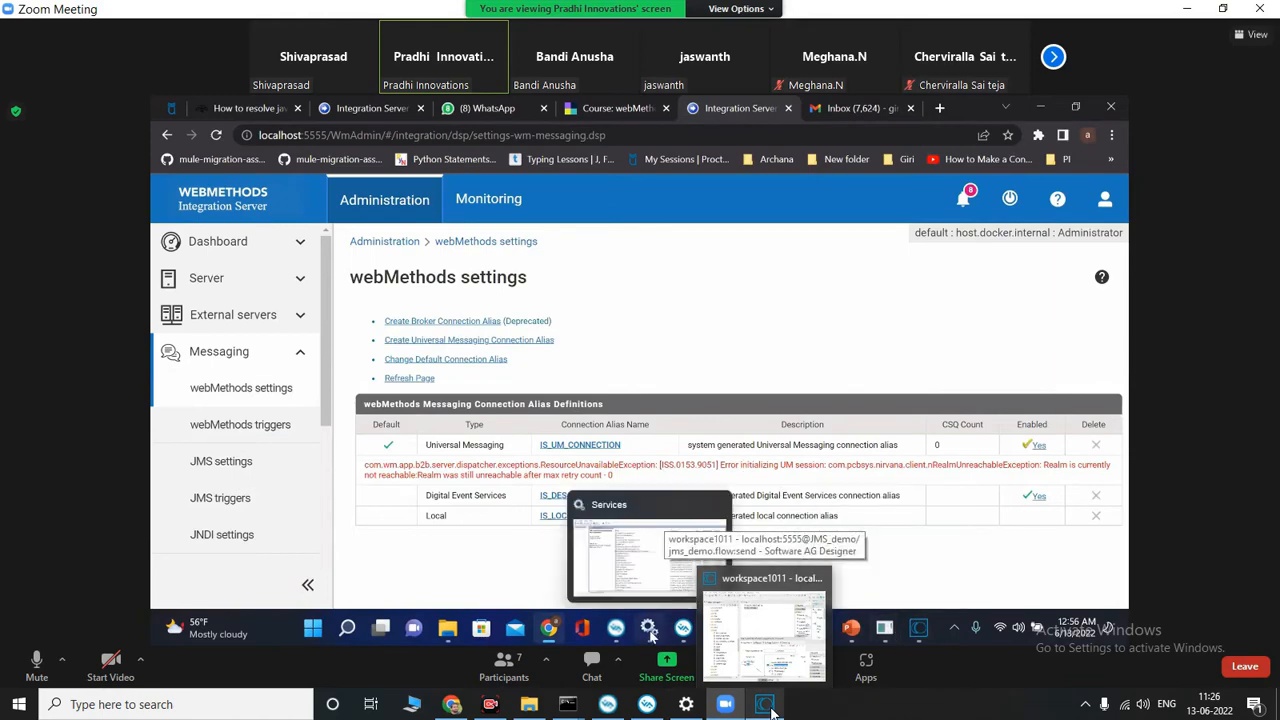
click(772, 712)
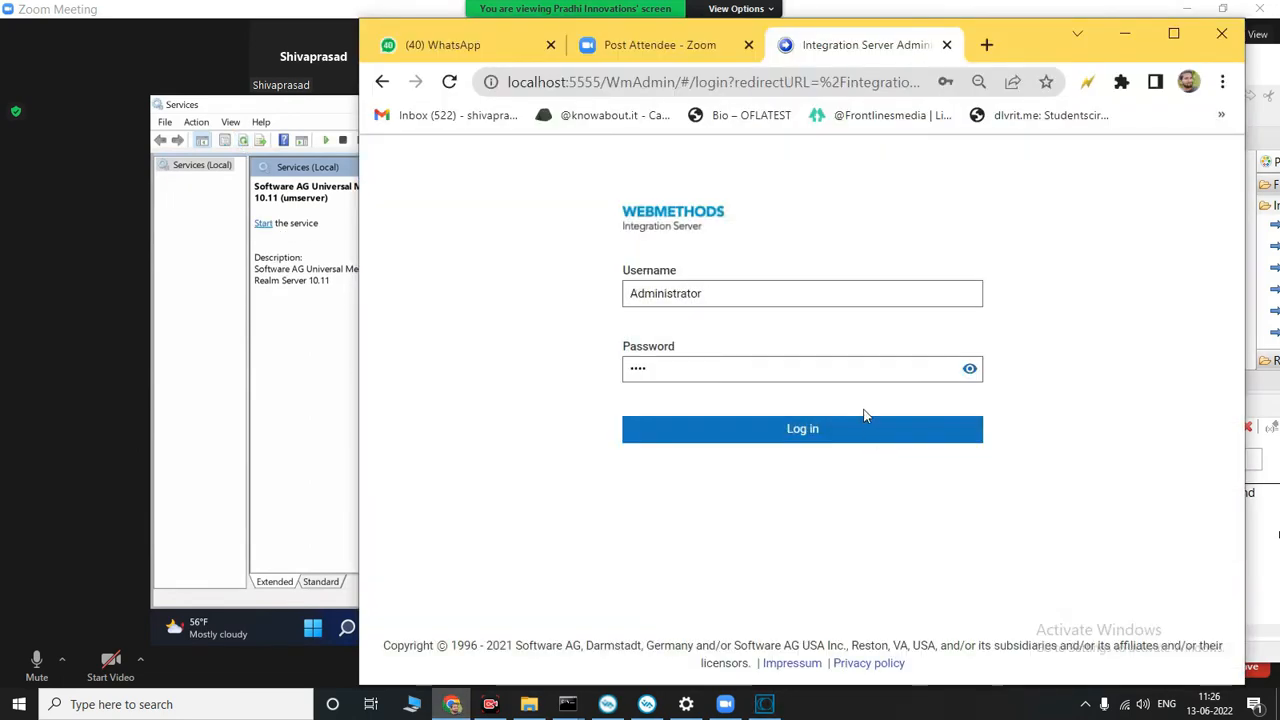
Step: Keep the local administration session logged in, view the webMethods messaging connection aliases, and return to the local Designer beside the Zoom meeting
click(850, 430)
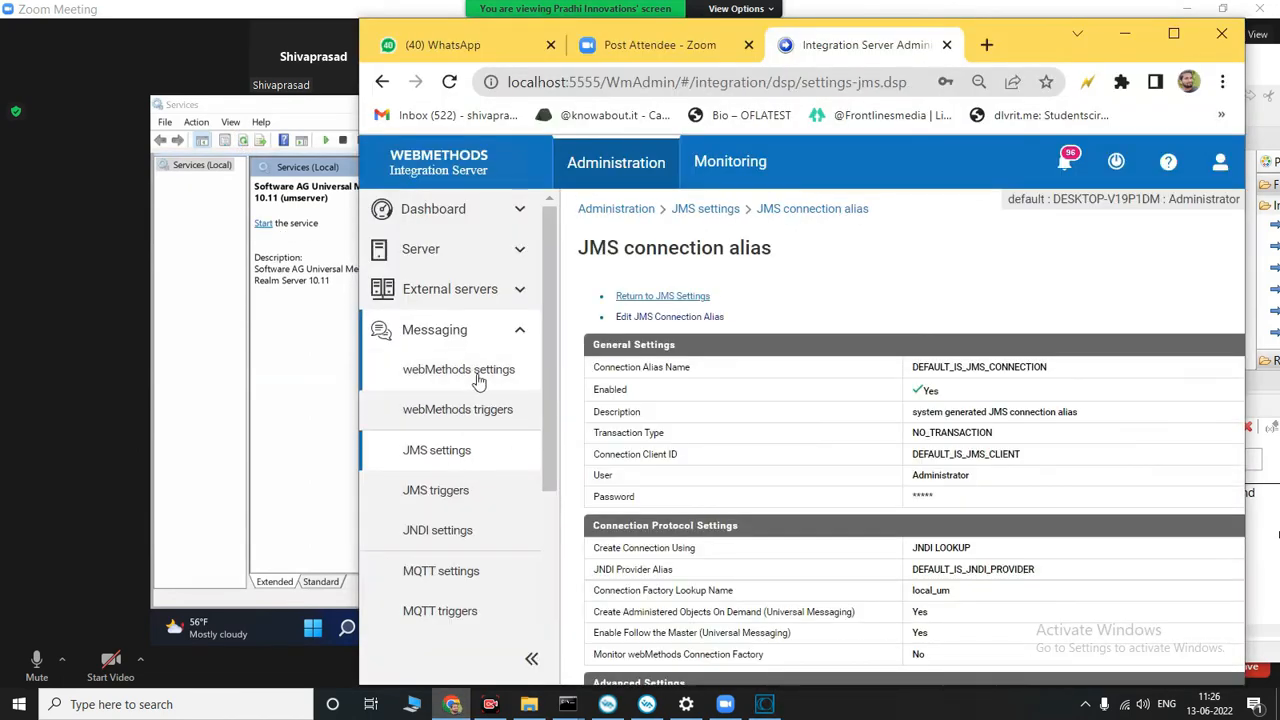
click(477, 376)
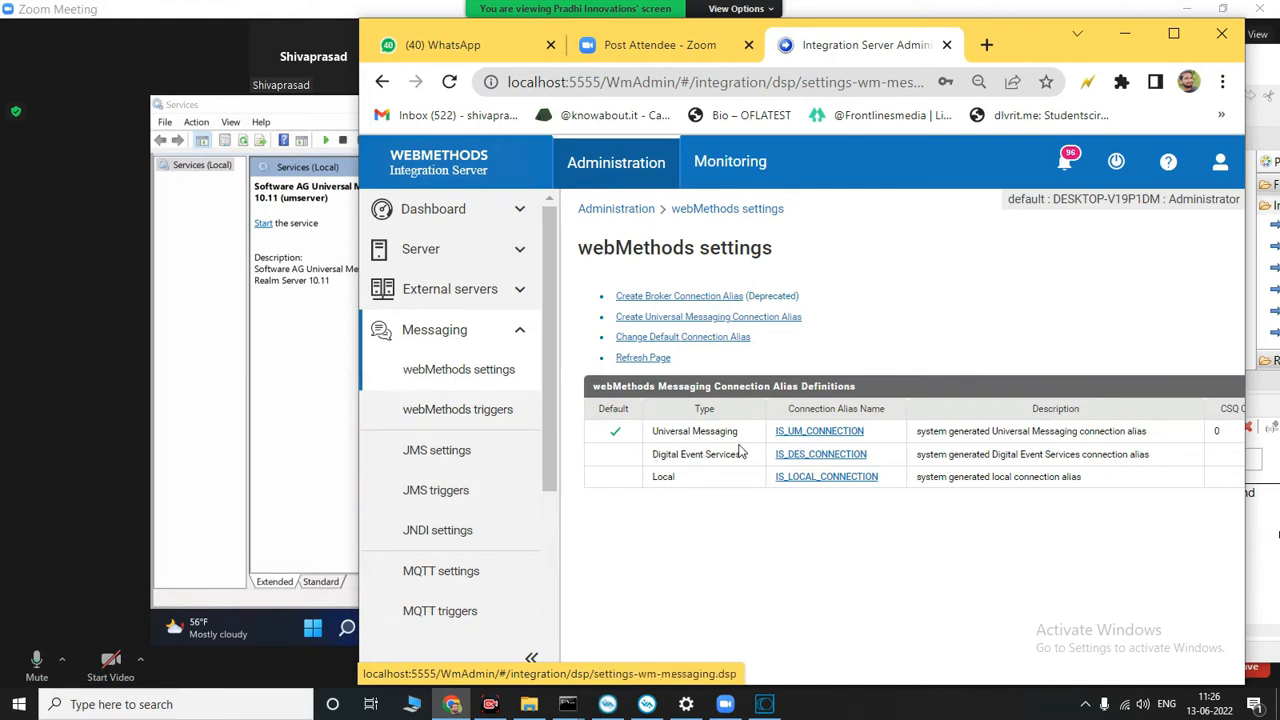
click(1173, 33)
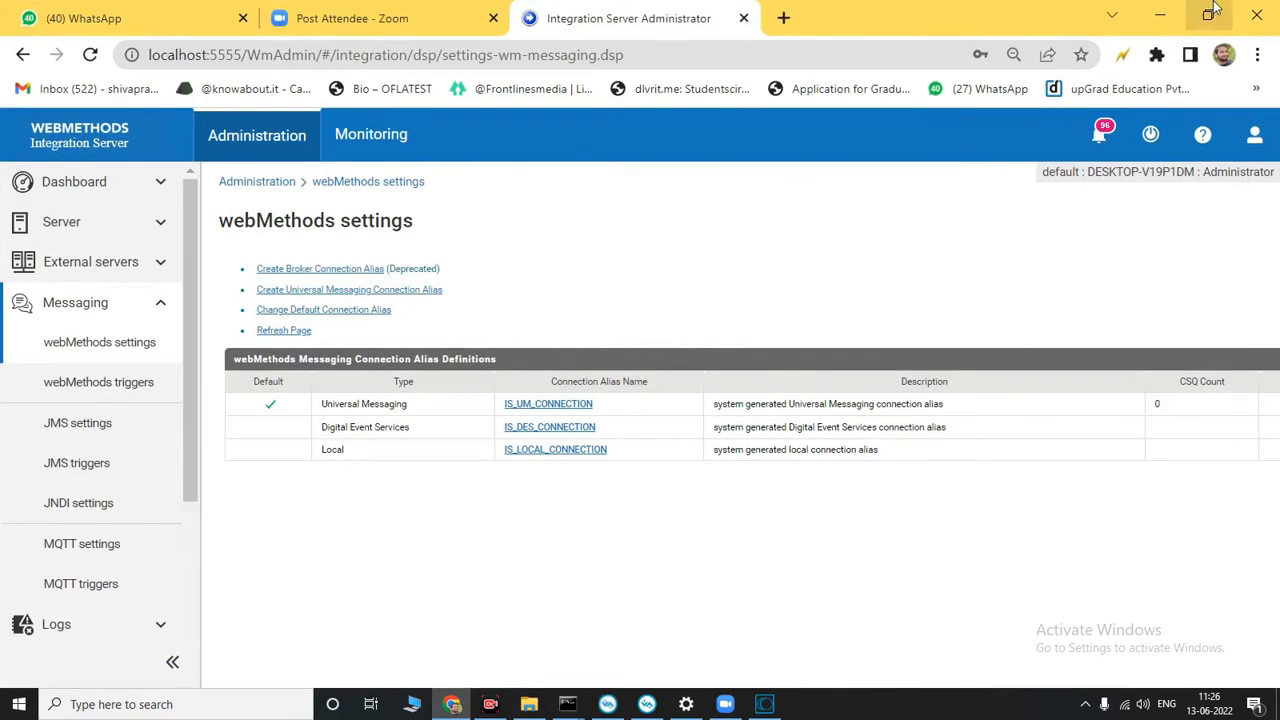
click(1208, 15)
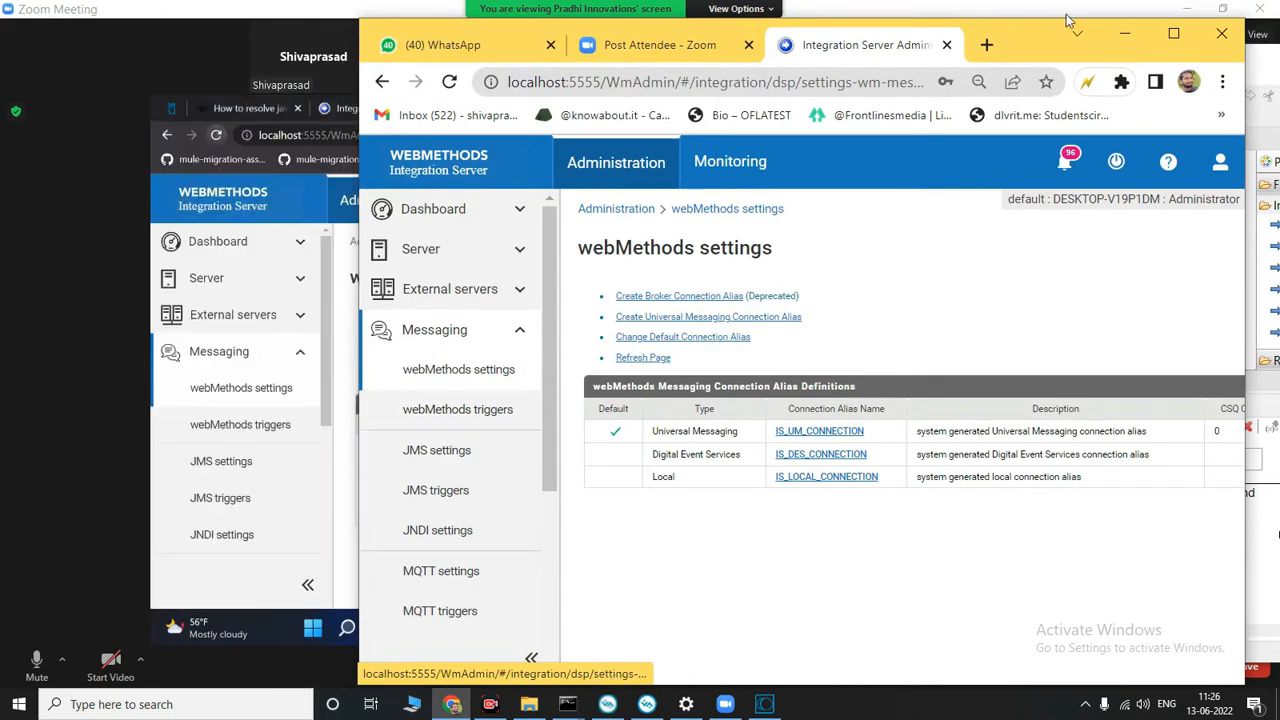
click(1124, 33)
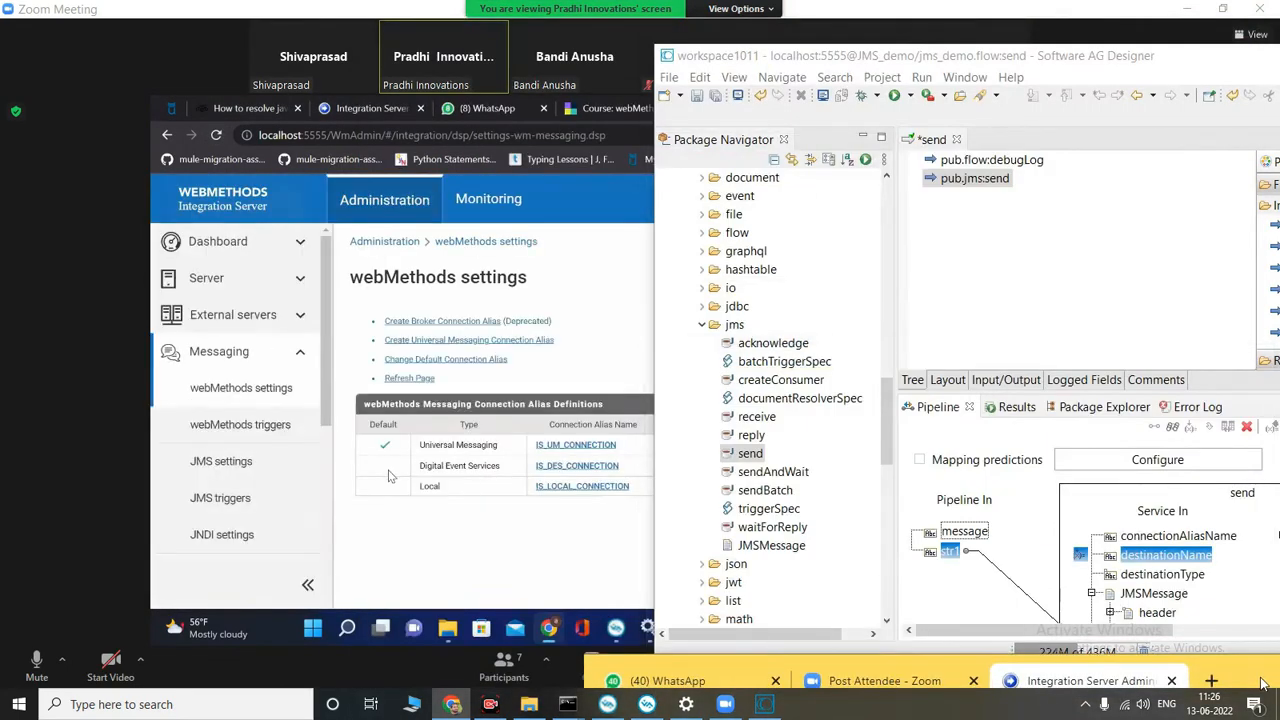
drag(1262, 683, 1205, 293)
drag(1233, 117, 1089, 86)
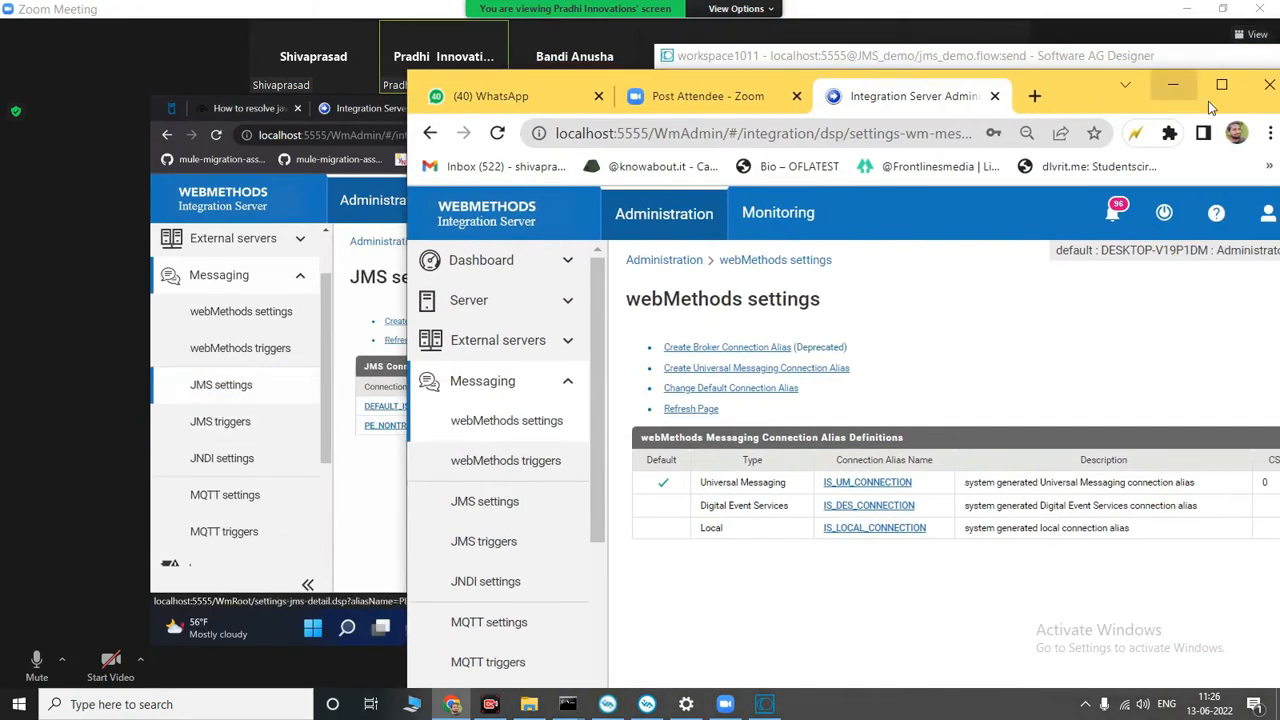
click(1188, 88)
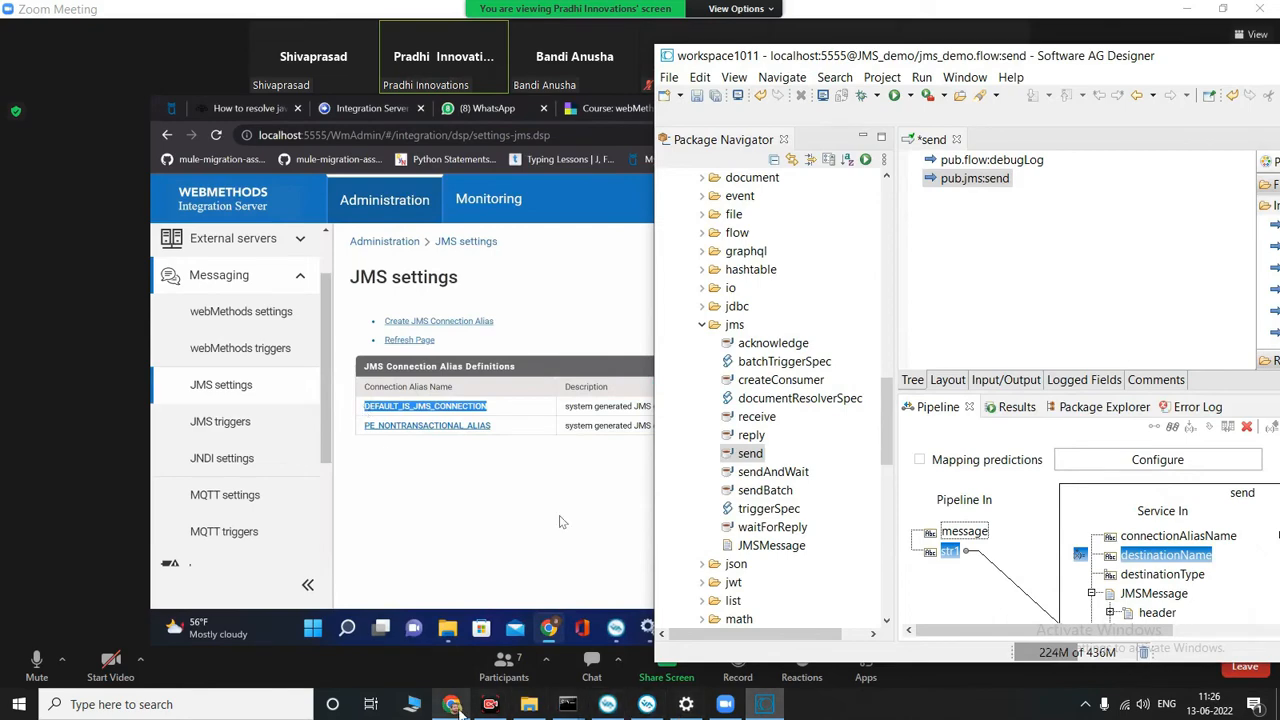
Step: Copy the DEFAULT_IS_JMS_CONNECTION alias name from the local server's JMS settings in Chrome, and return to the local Designer
click(455, 705)
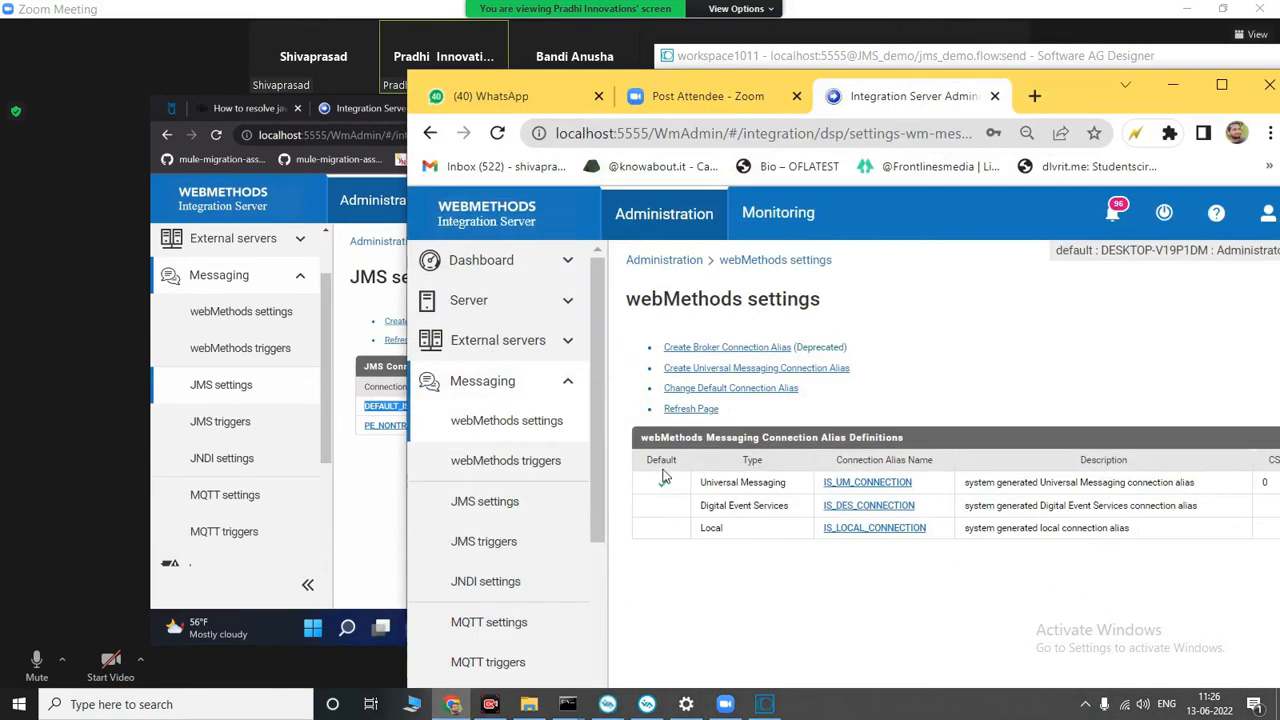
click(503, 505)
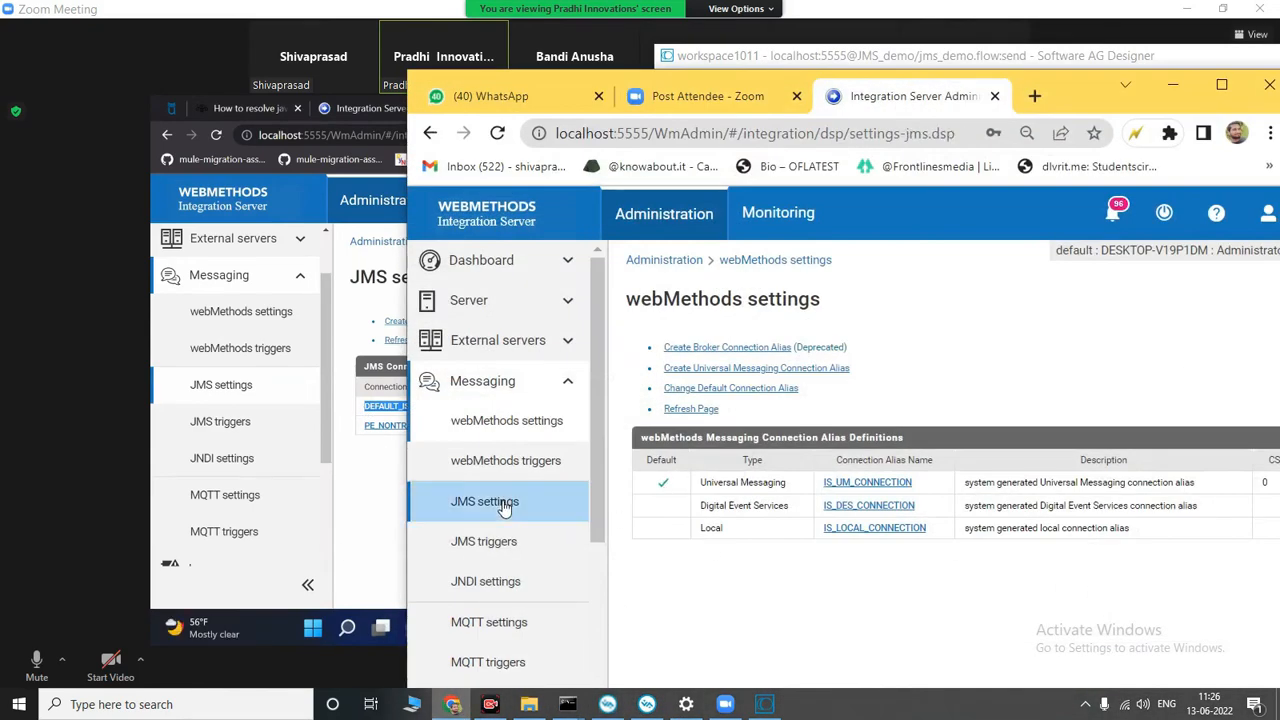
drag(795, 441, 640, 452)
key(ctrl+c)
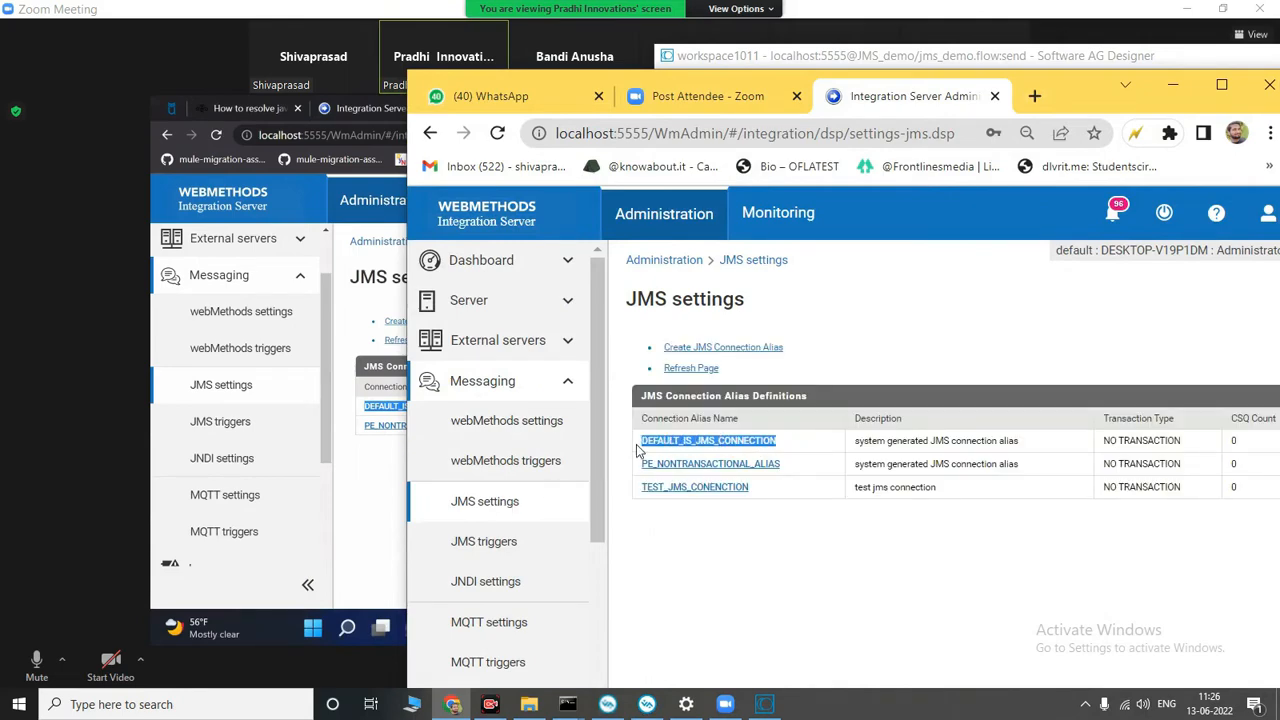
click(1174, 86)
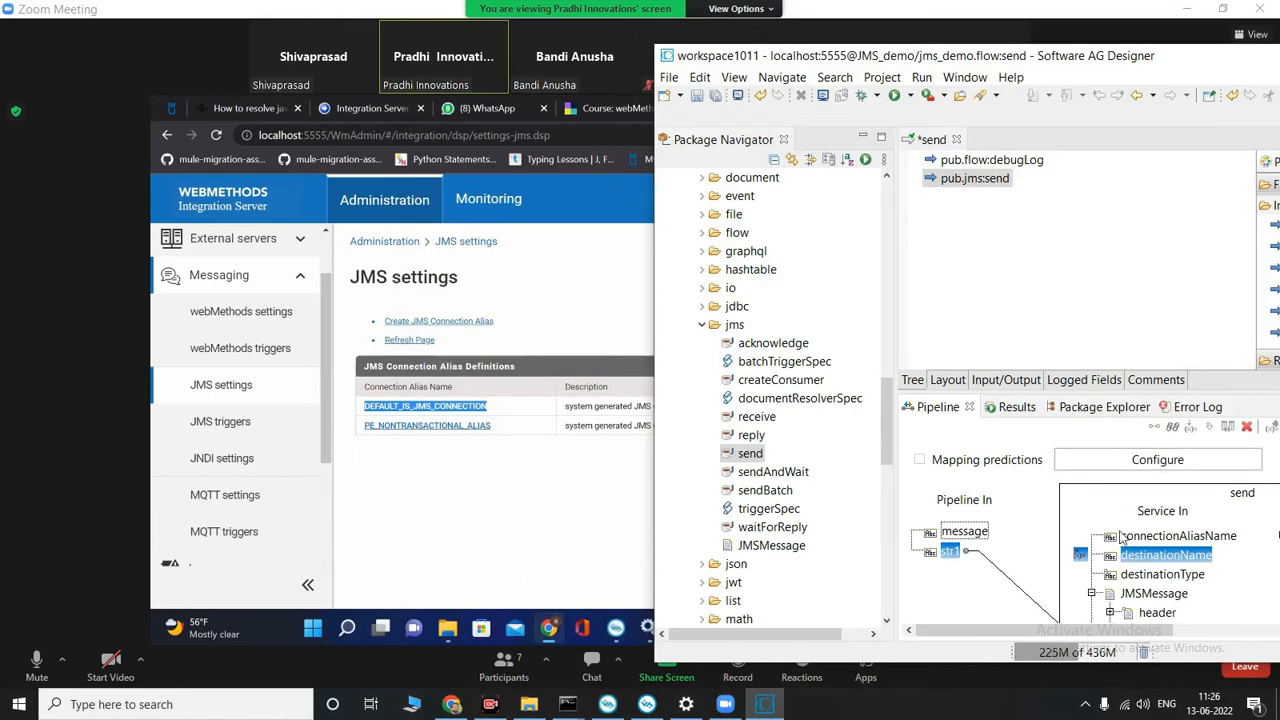
Step: Set the connectionAliasName input of the local pub.jms:send to DEFAULT_IS_JMS_CONNECTION
mouse_move(1156, 561)
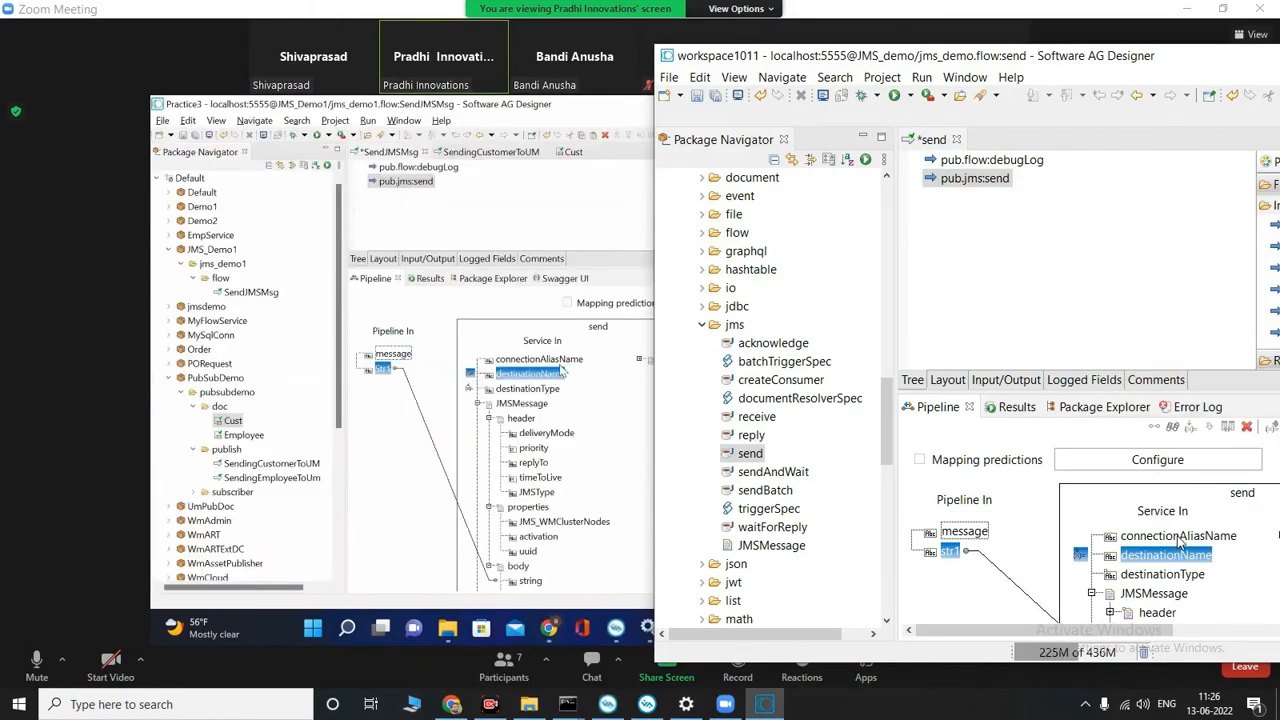
double_click(1178, 540)
click(1129, 150)
key(ctrl+v)
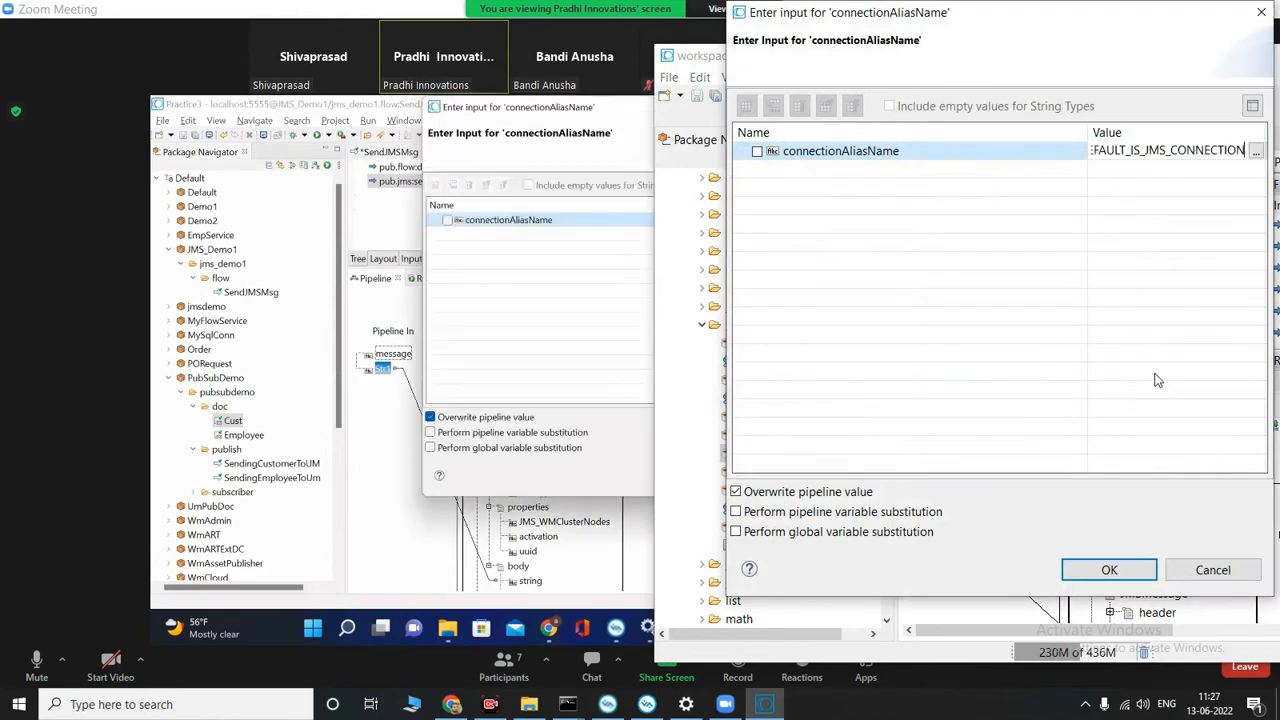
click(1111, 569)
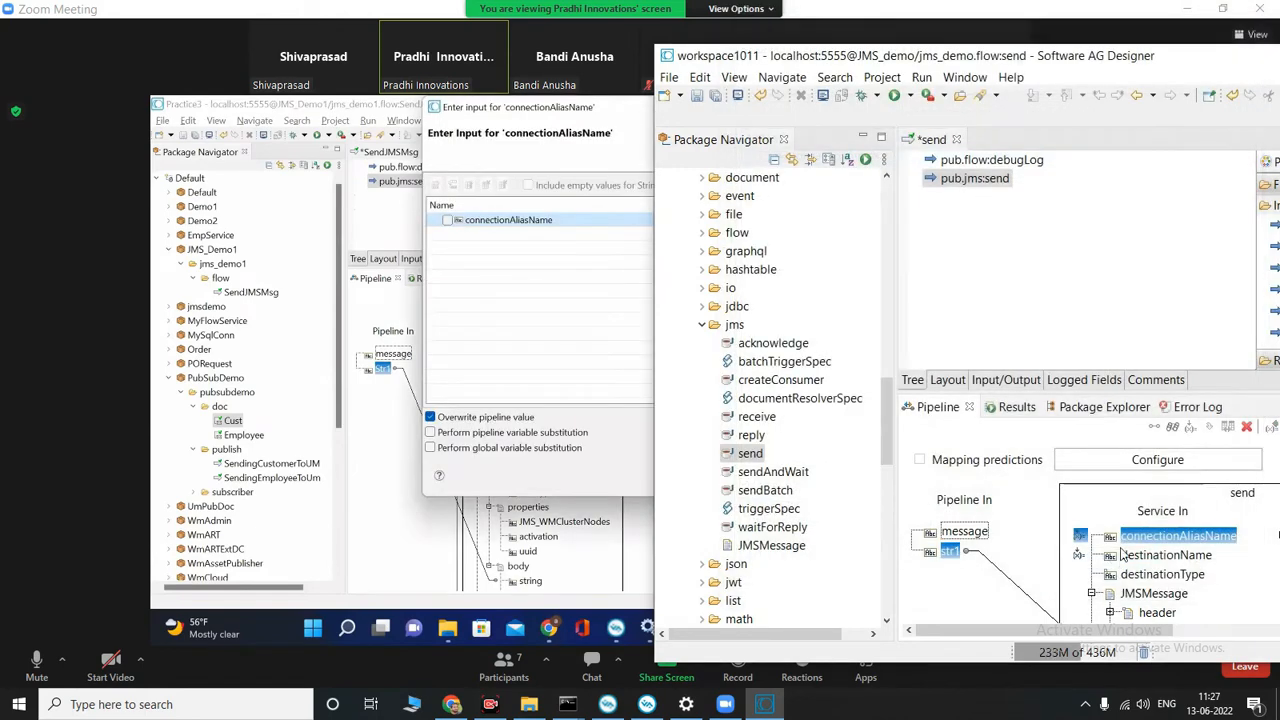
Step: Set the destinationType input of the local pub.jms:send to QUEUE, and save the send flow service
double_click(1155, 576)
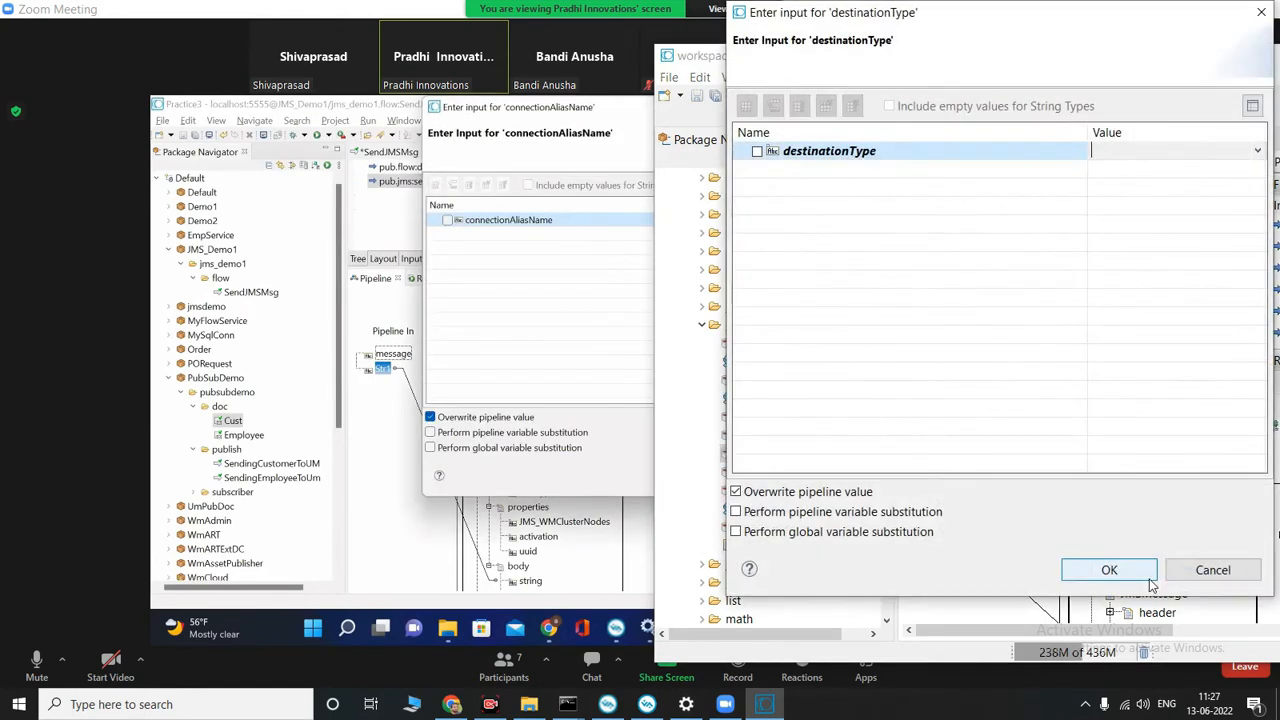
click(1240, 148)
click(1240, 148)
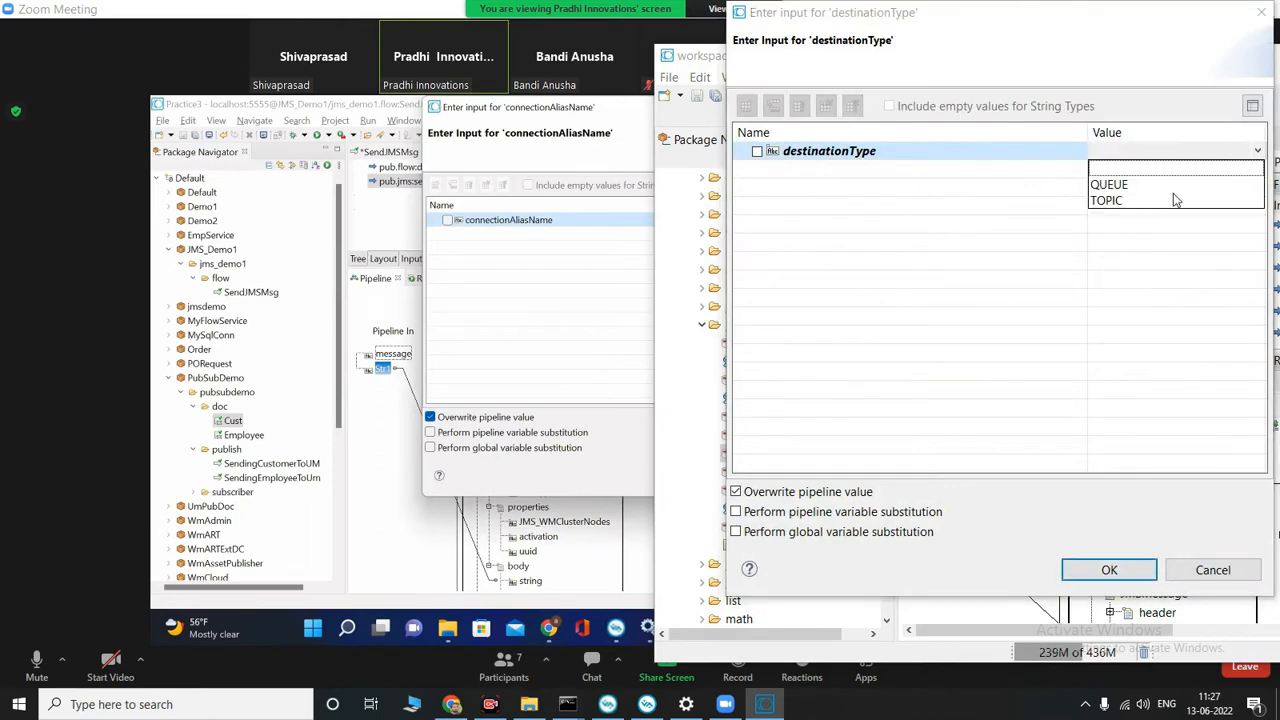
click(1140, 170)
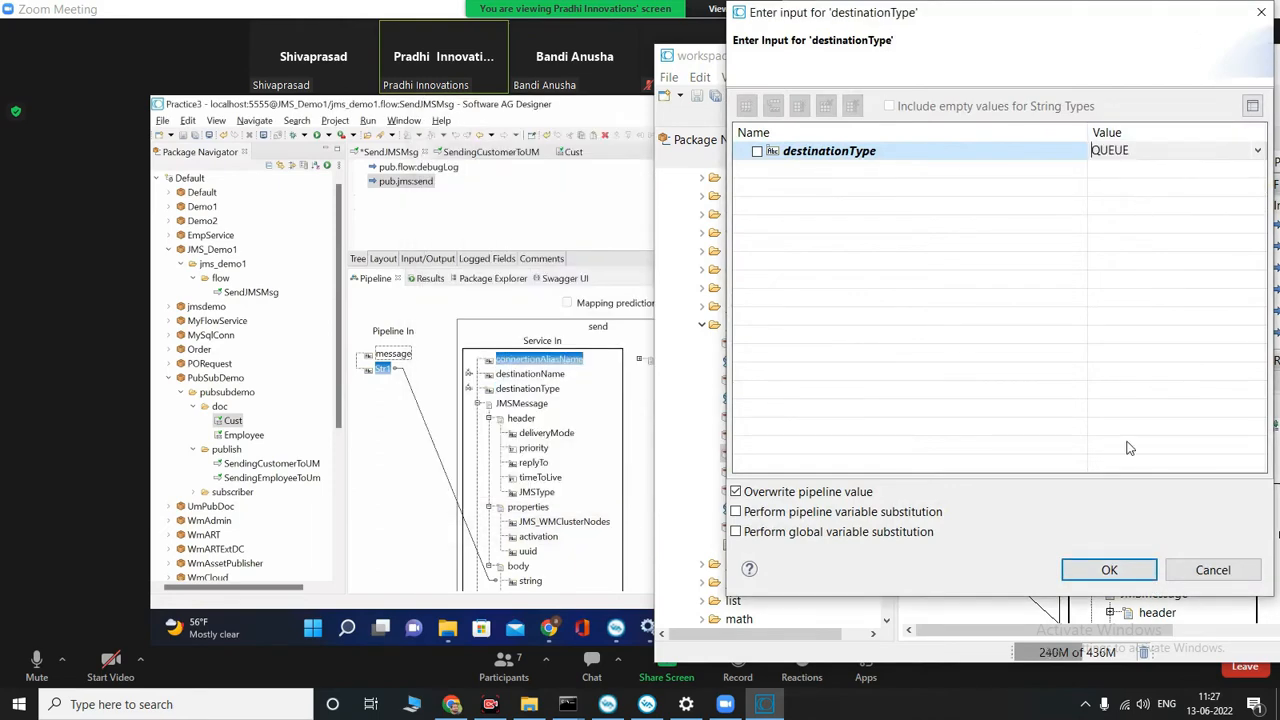
click(1120, 568)
scroll(1175, 505, down, 5)
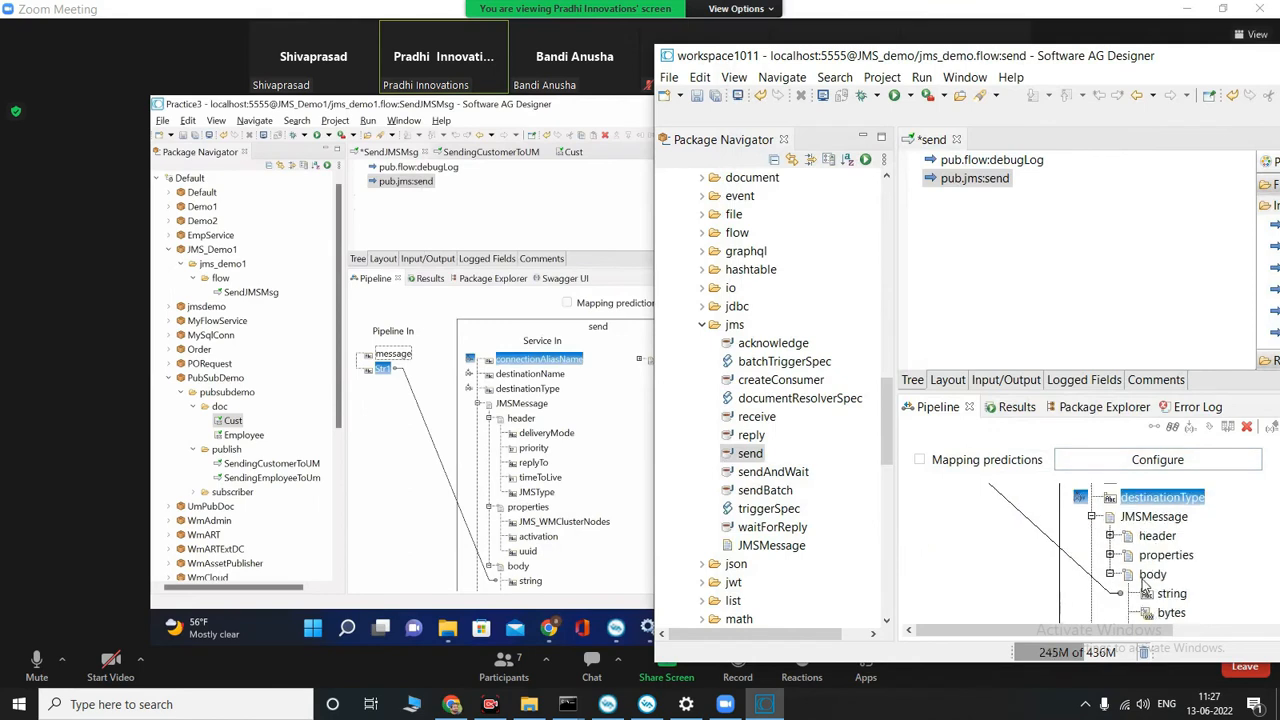
scroll(1175, 505, up, 5)
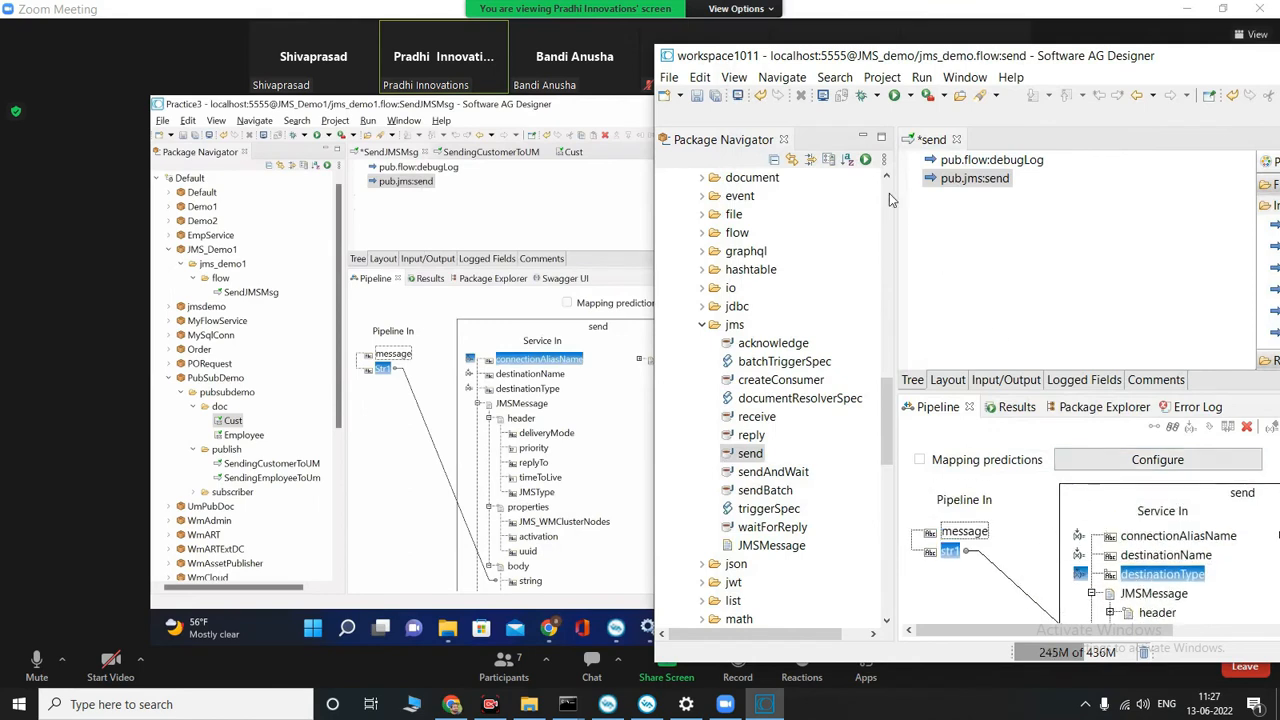
click(715, 97)
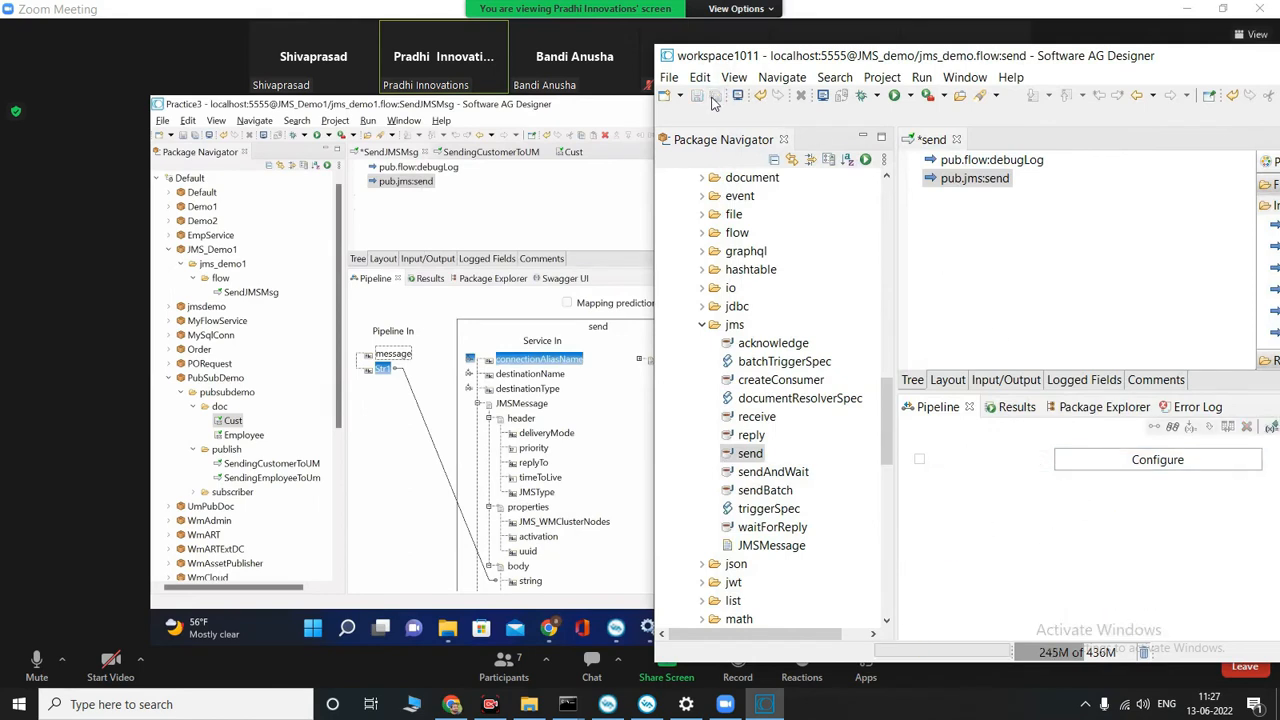
Step: Collapse WmPublic's jms folder and the practice1 package in the local package tree
click(701, 325)
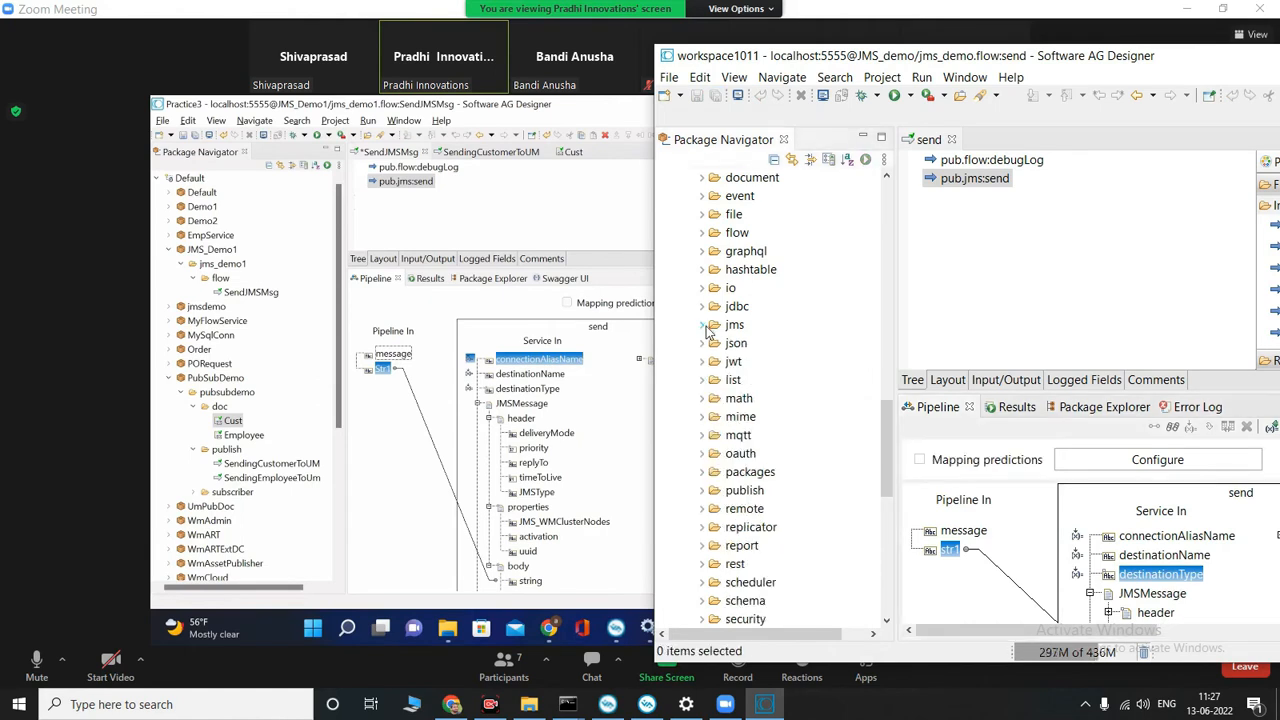
scroll(690, 328, up, 5)
scroll(690, 322, up, 4)
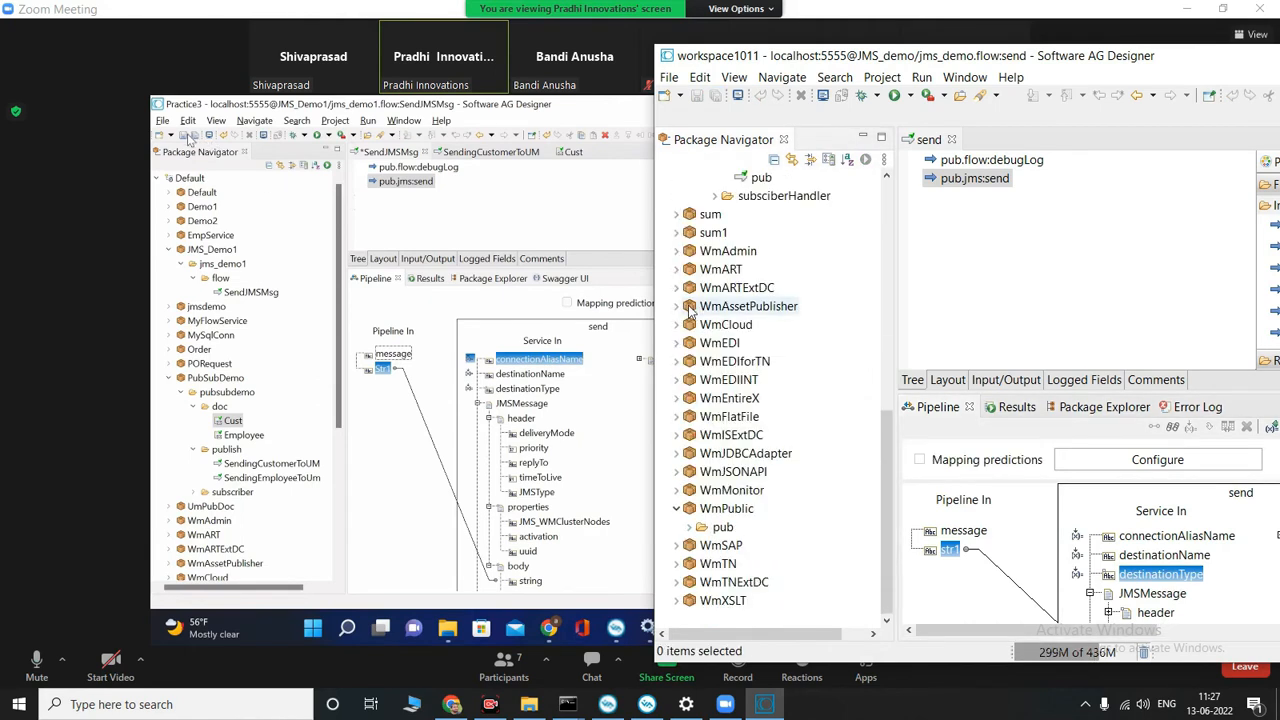
scroll(725, 310, up, 4)
scroll(728, 306, up, 1)
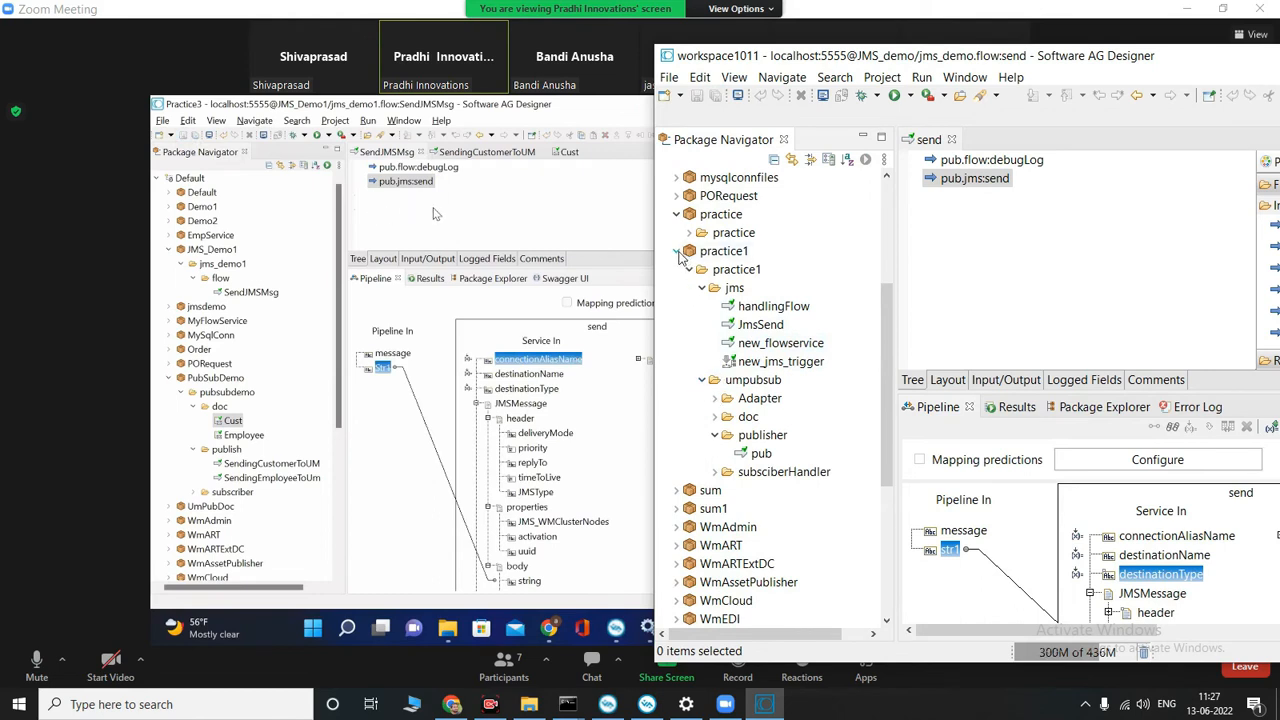
click(676, 251)
scroll(770, 300, up, 4)
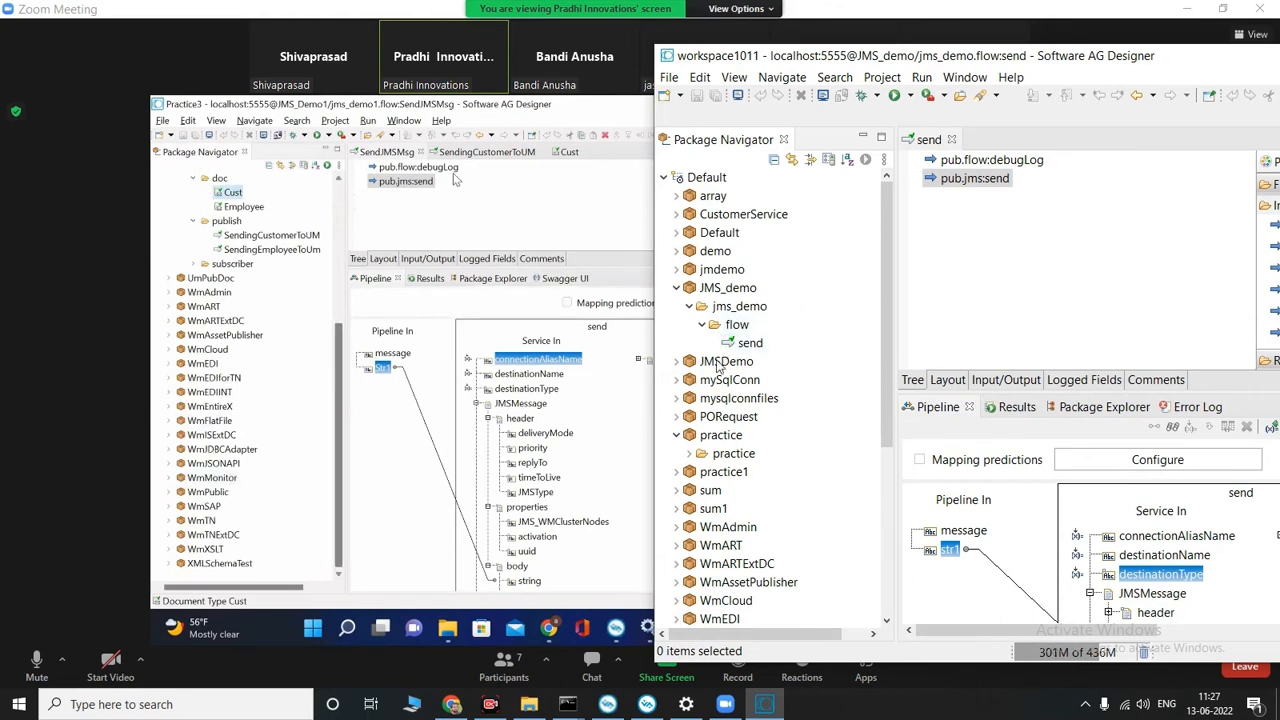
Step: Add a second debugLog step from WmPublic's pub.flow folder after pub.jms:send in the local send flow
scroll(717, 367, down, 5)
click(676, 508)
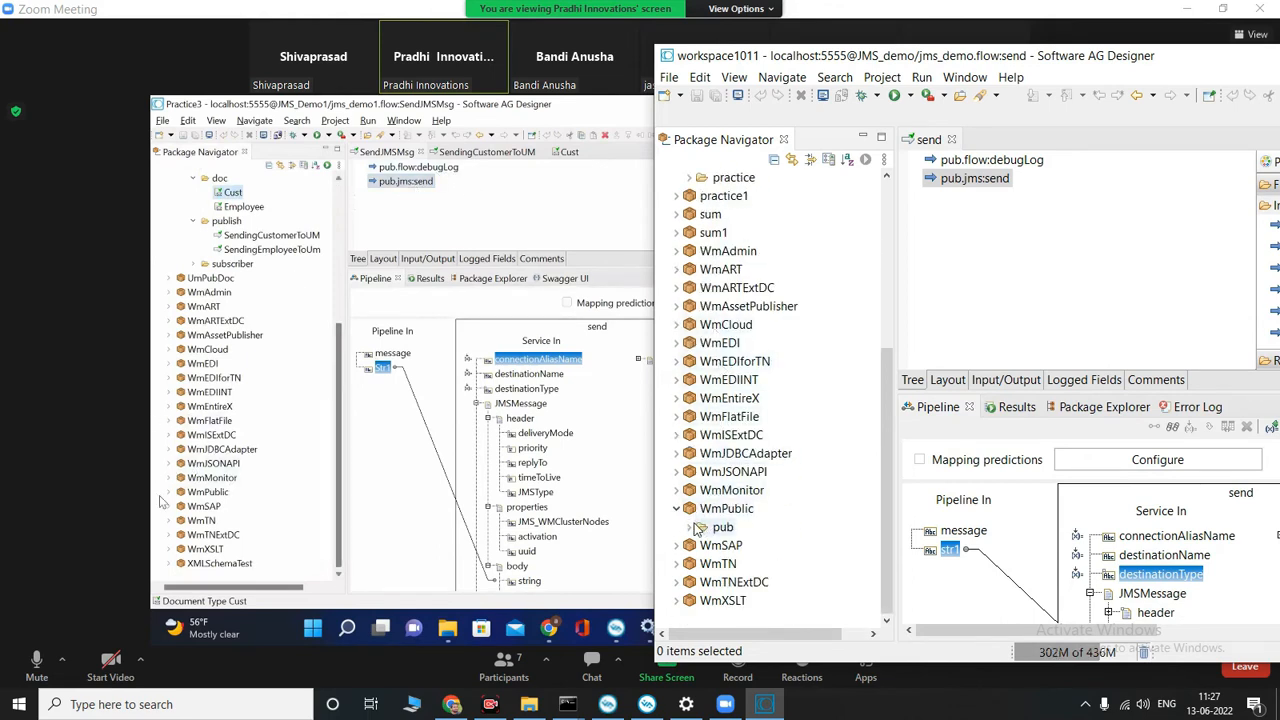
click(690, 527)
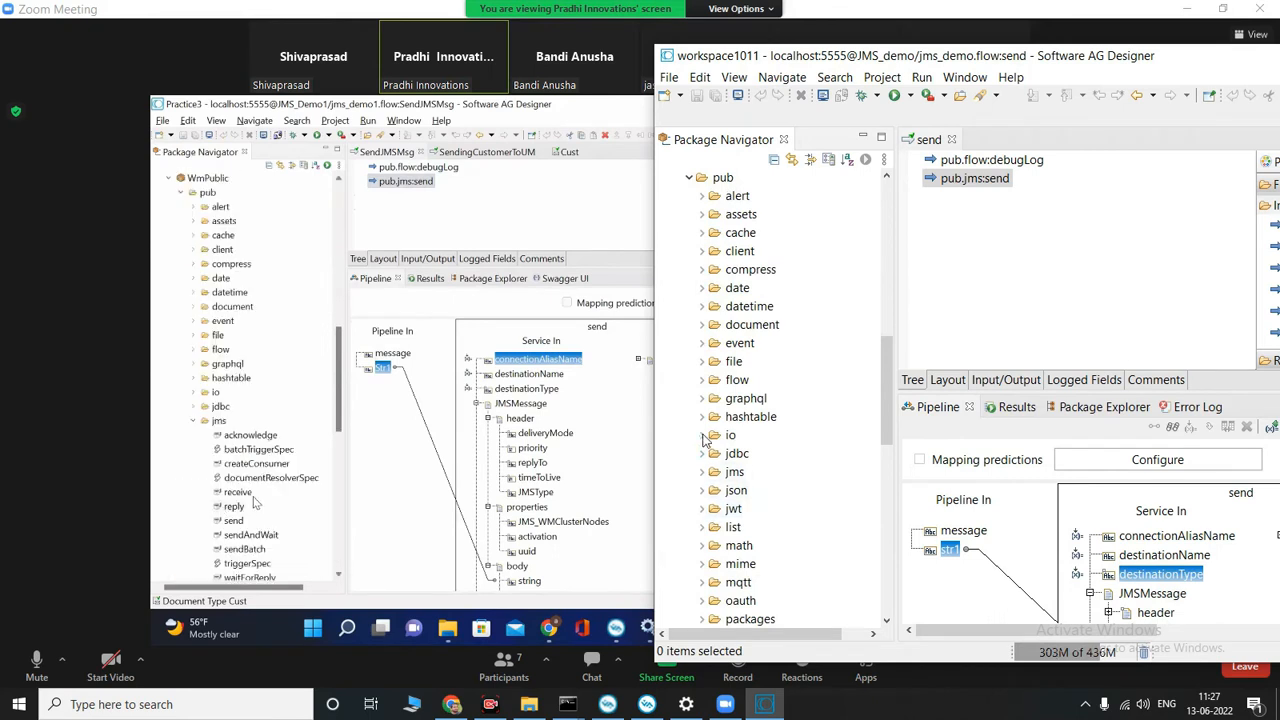
click(702, 381)
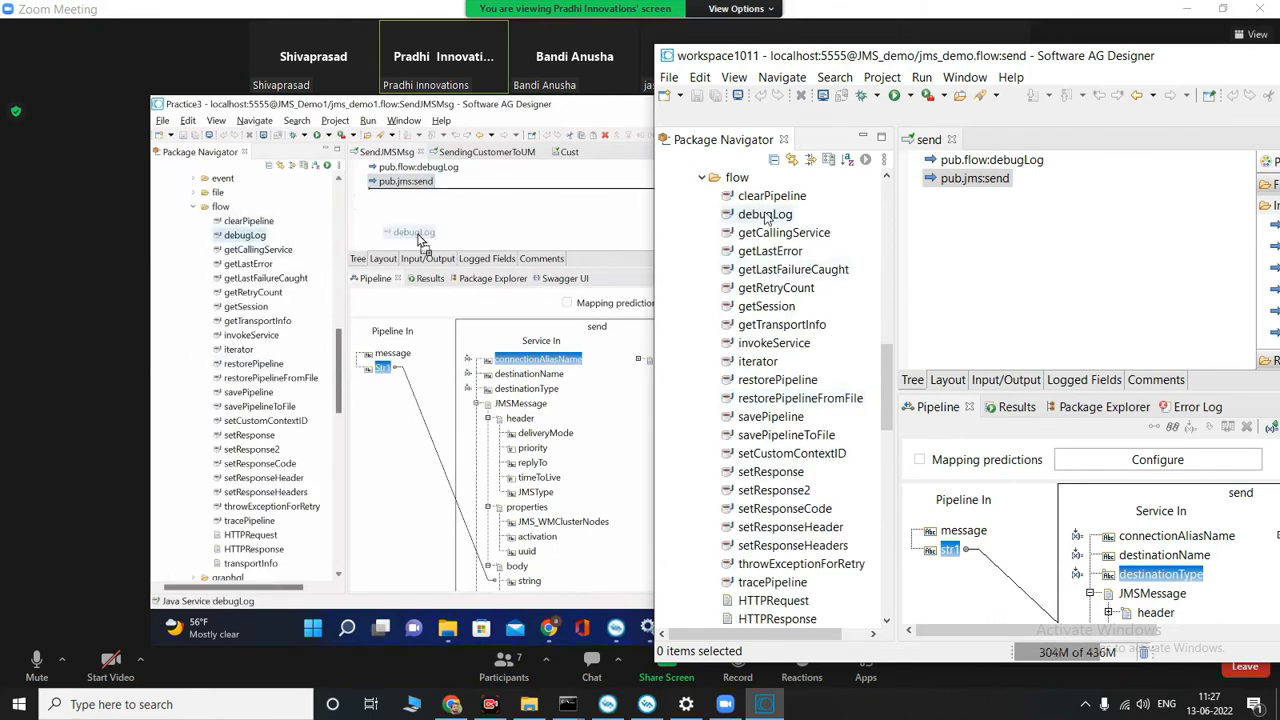
drag(765, 216, 986, 252)
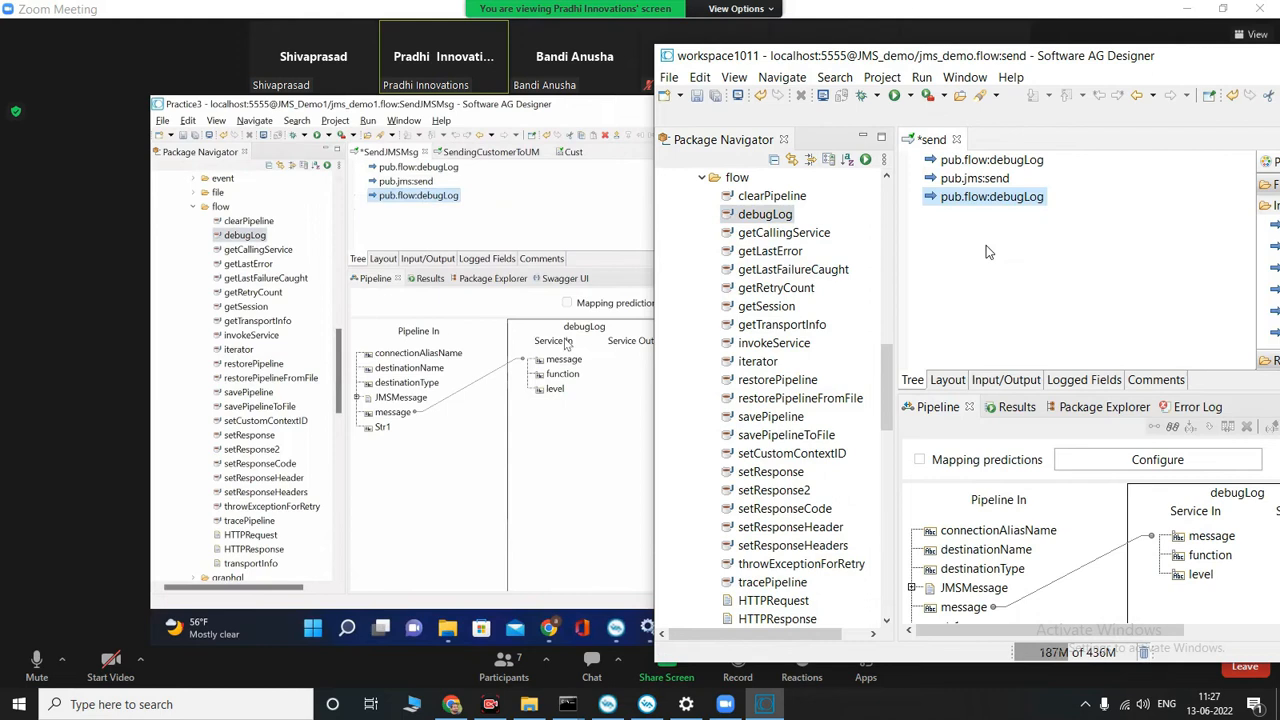
click(1013, 197)
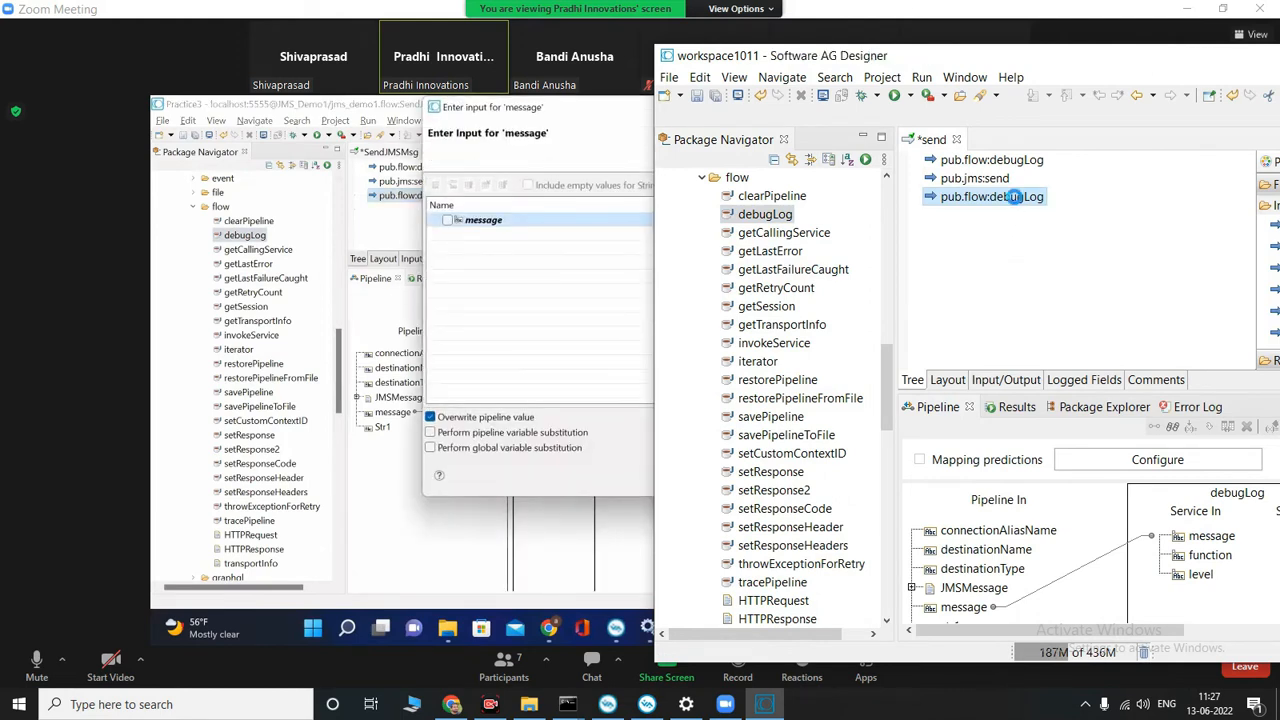
double_click(1013, 197)
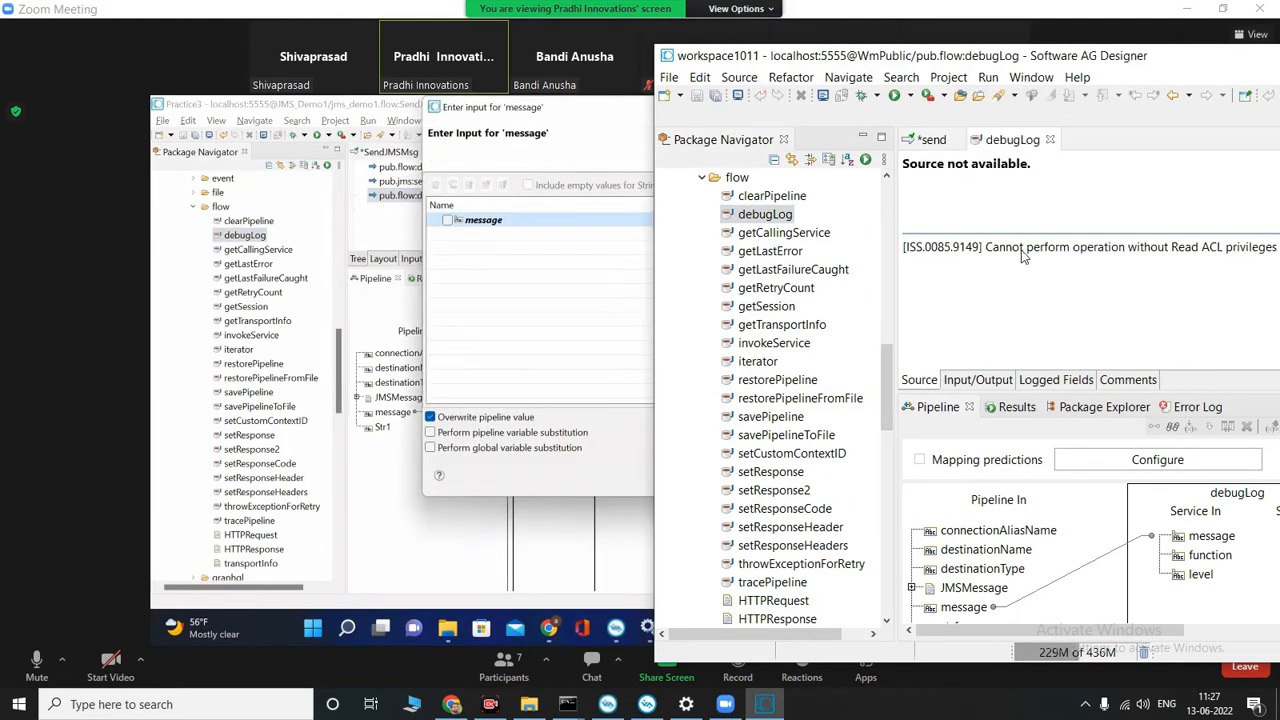
click(940, 412)
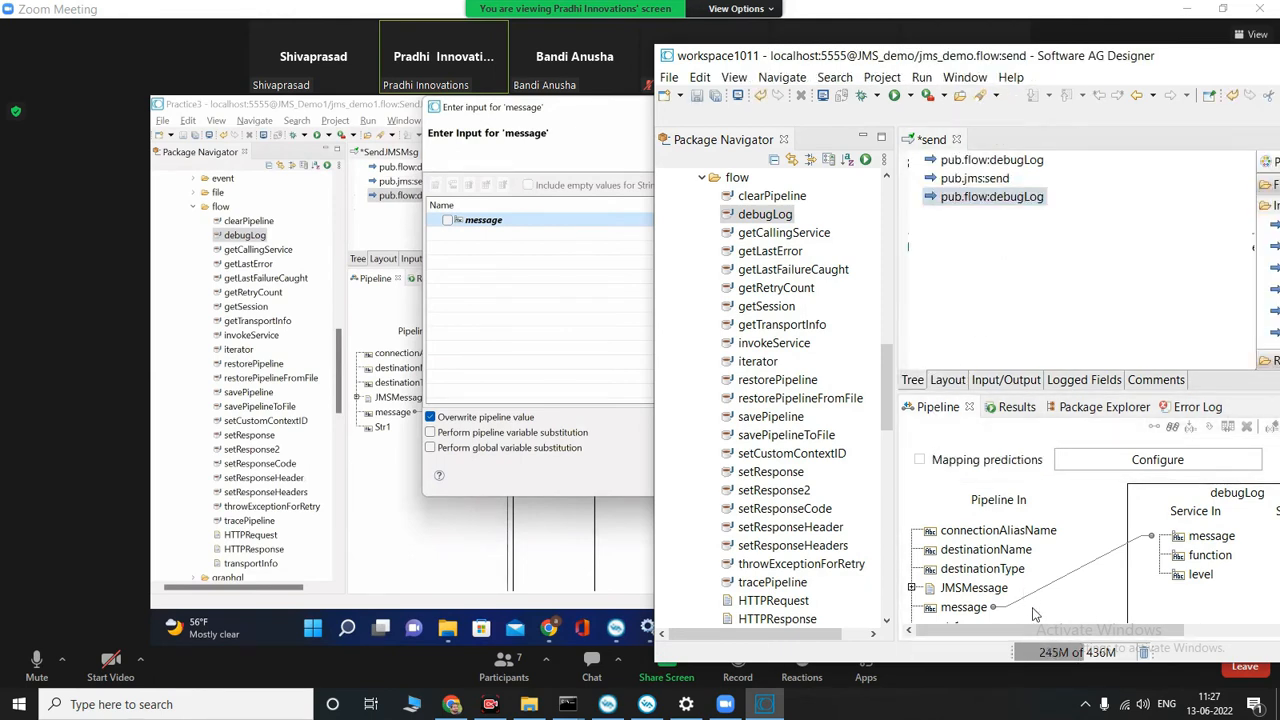
Step: Replace the pipeline mapping on the second local debugLog's message input with the fixed value publishedmsg, overwriting the pipeline value
mouse_move(1023, 633)
mouse_down()
mouse_move(1101, 634)
mouse_move(1024, 634)
mouse_up()
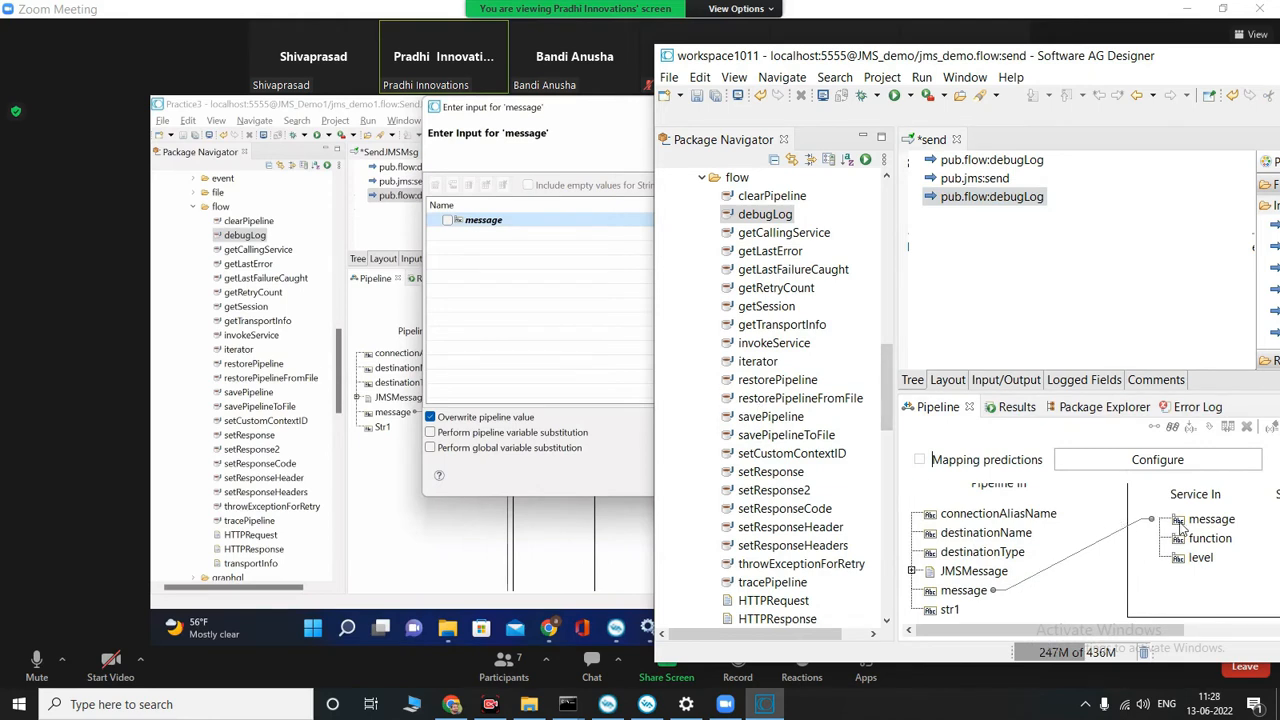
click(520, 415)
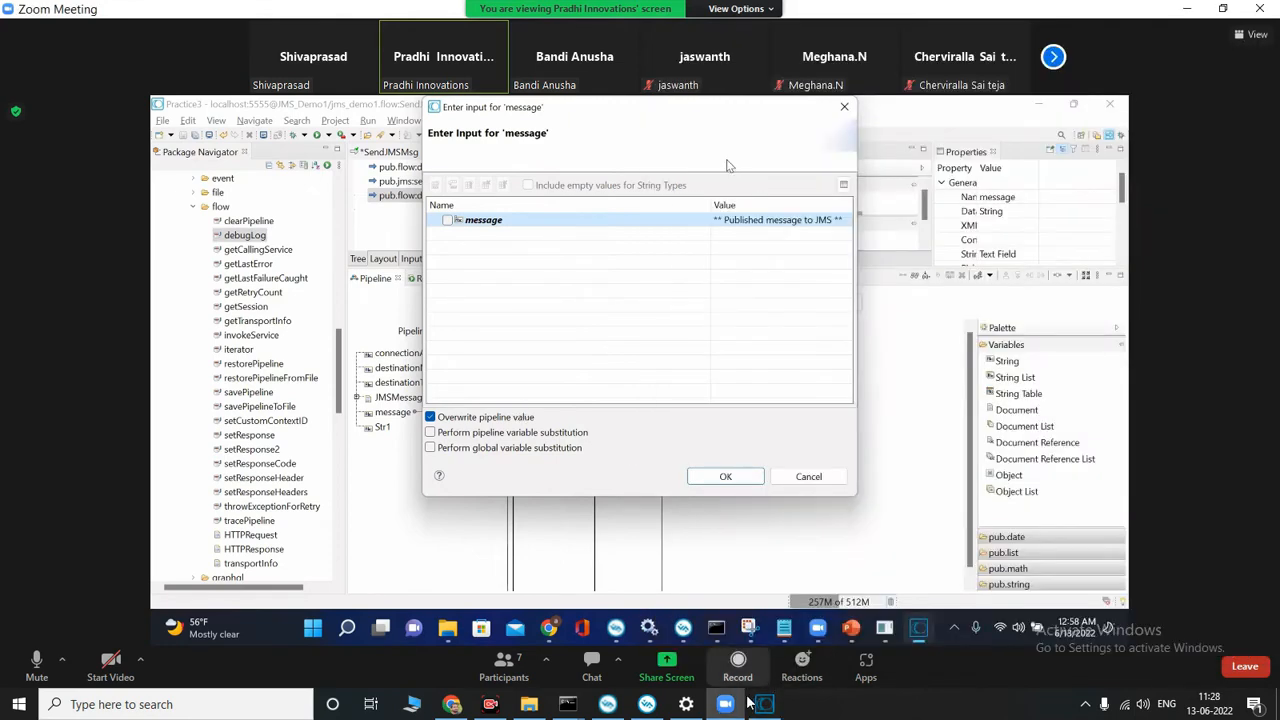
click(773, 712)
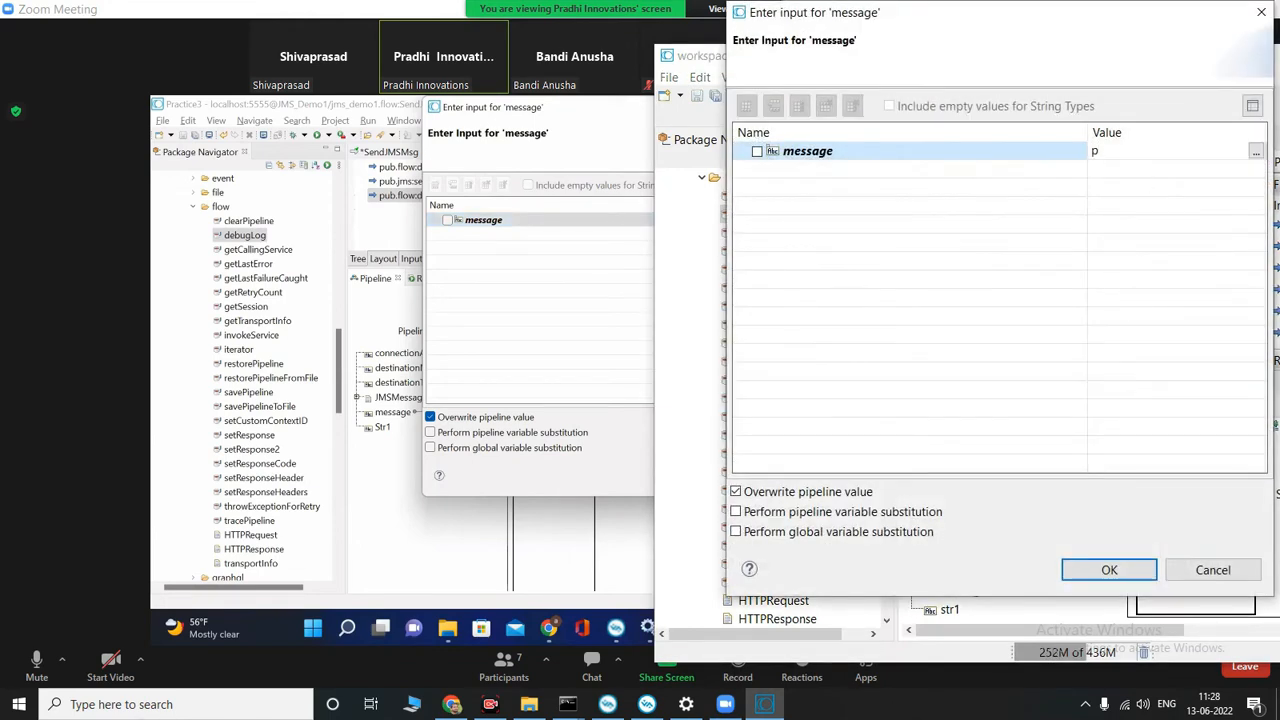
text(publi)
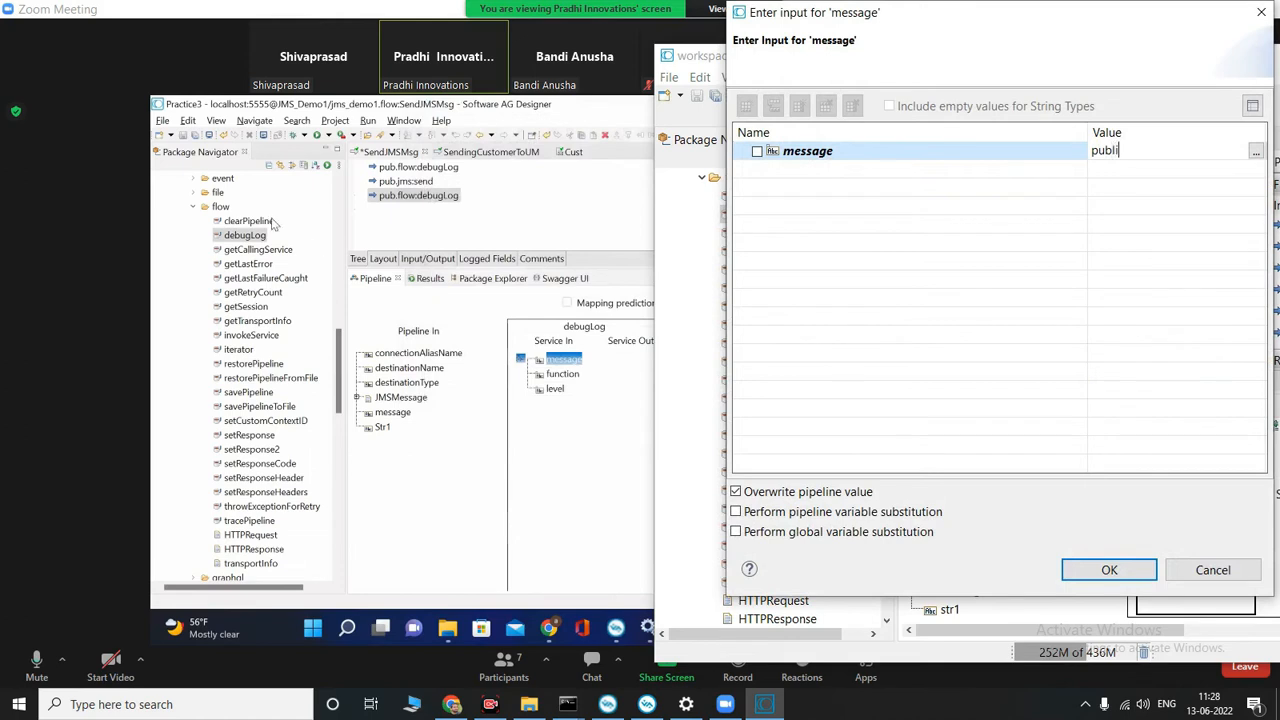
text(shed)
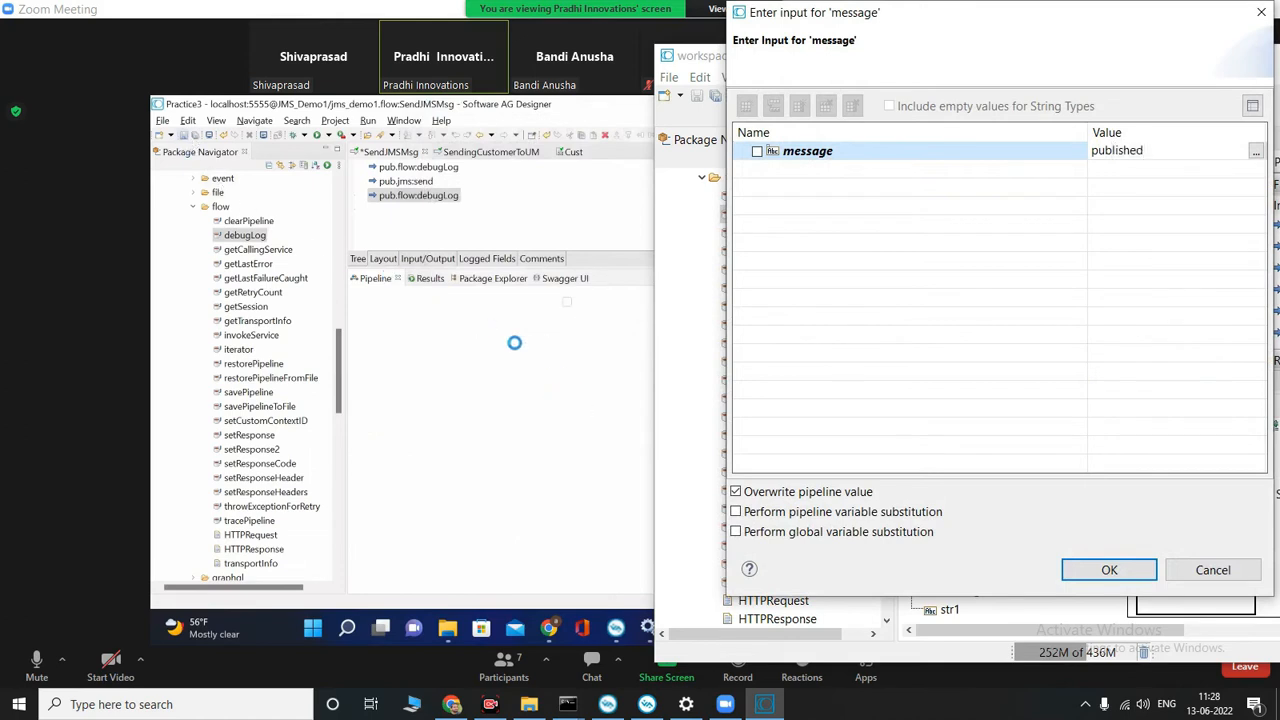
text(msg)
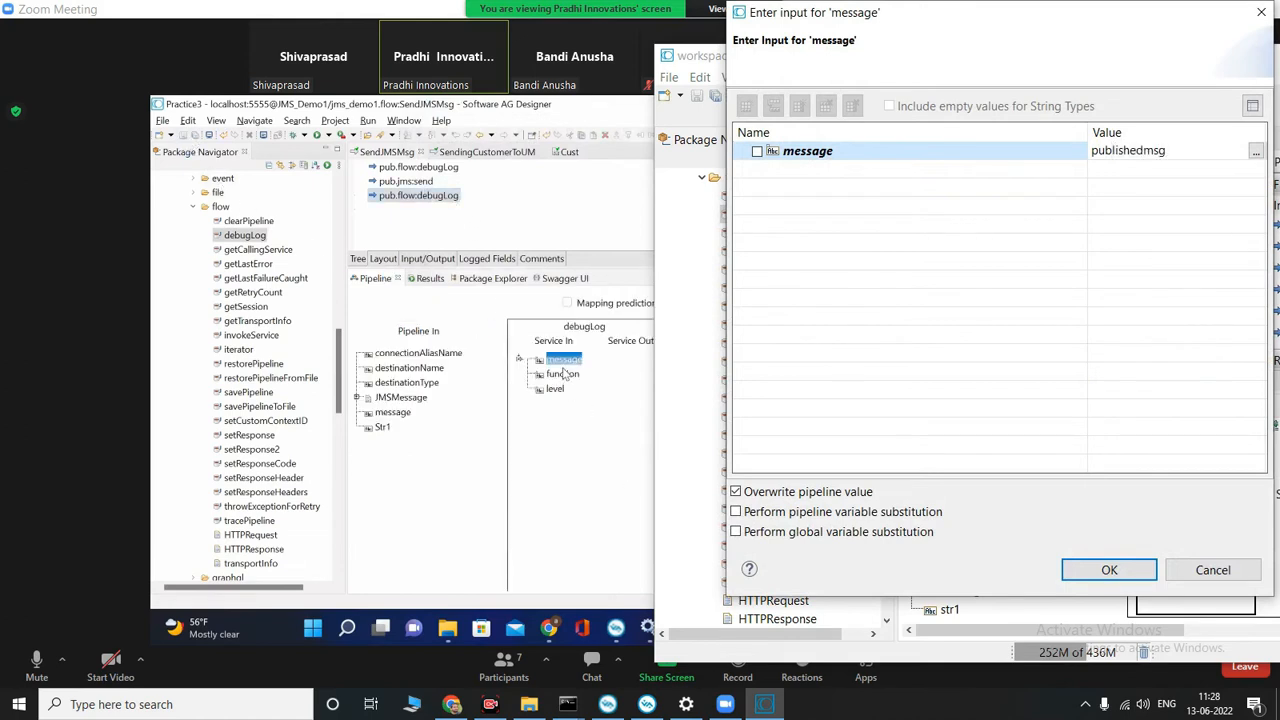
click(1123, 571)
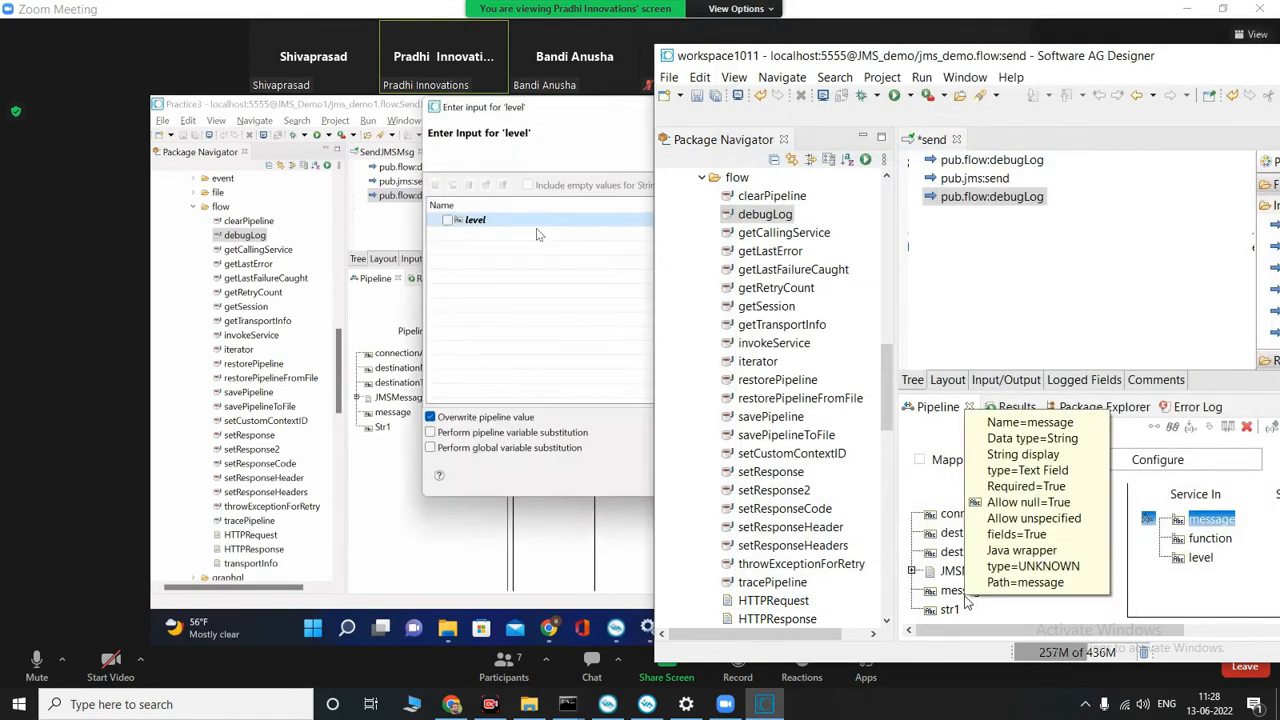
Step: Append %message to the publishedmsg value of the second local debugLog's message input
click(518, 396)
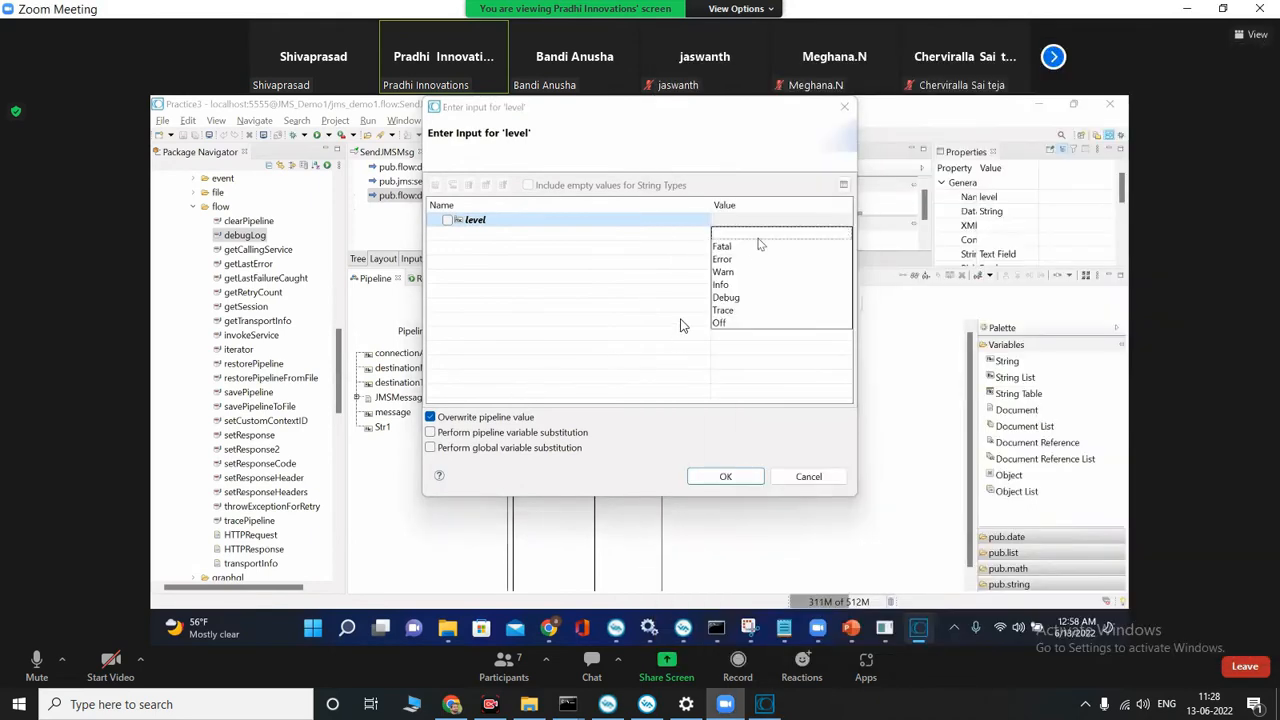
click(765, 704)
click(1012, 582)
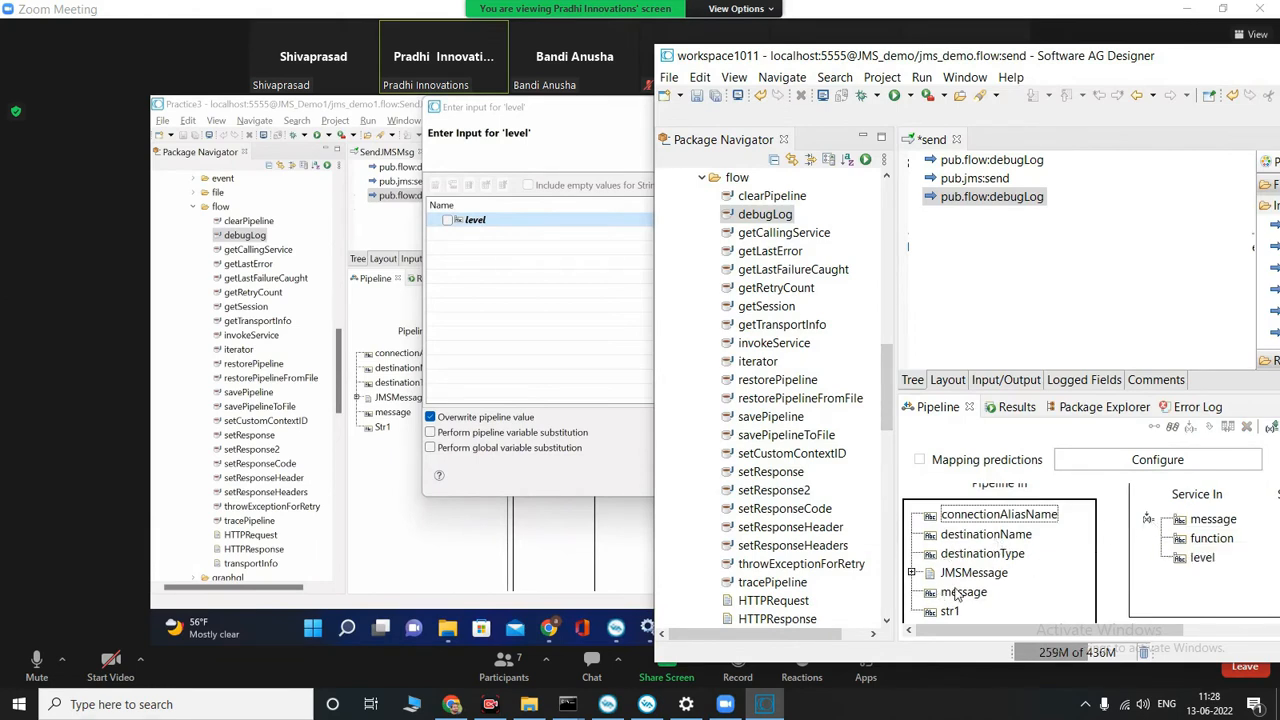
click(972, 594)
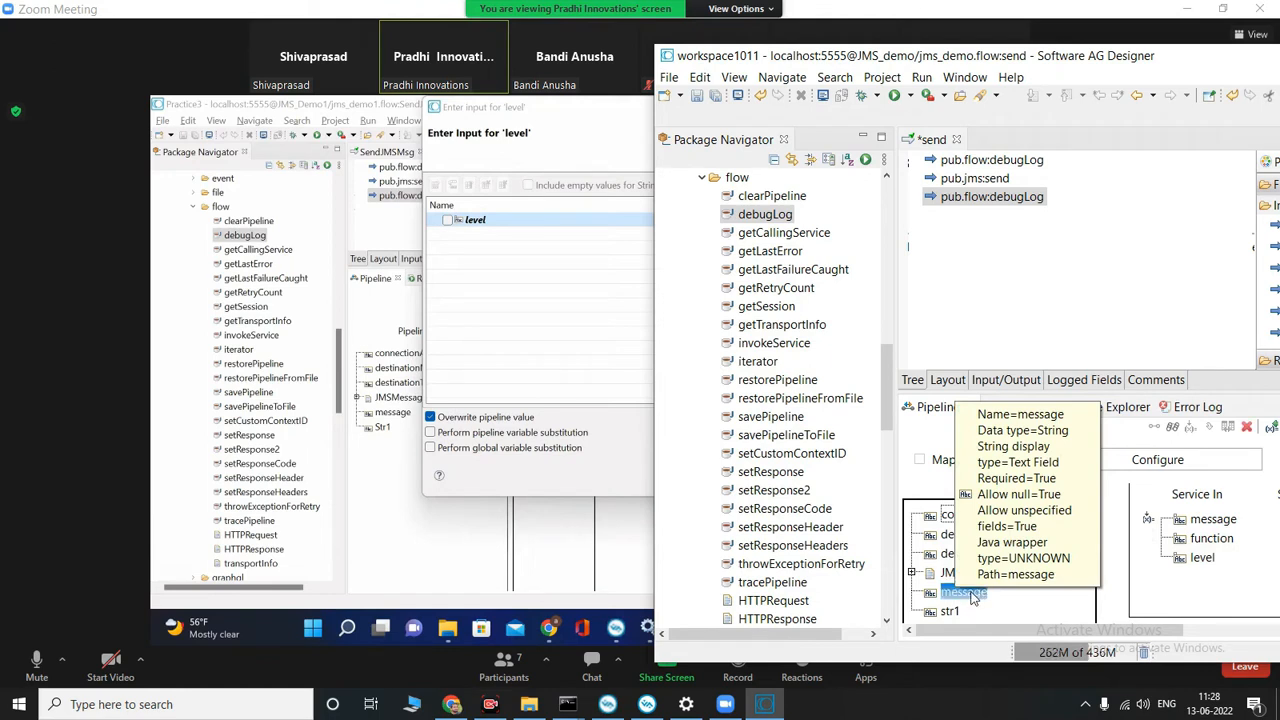
click(1216, 522)
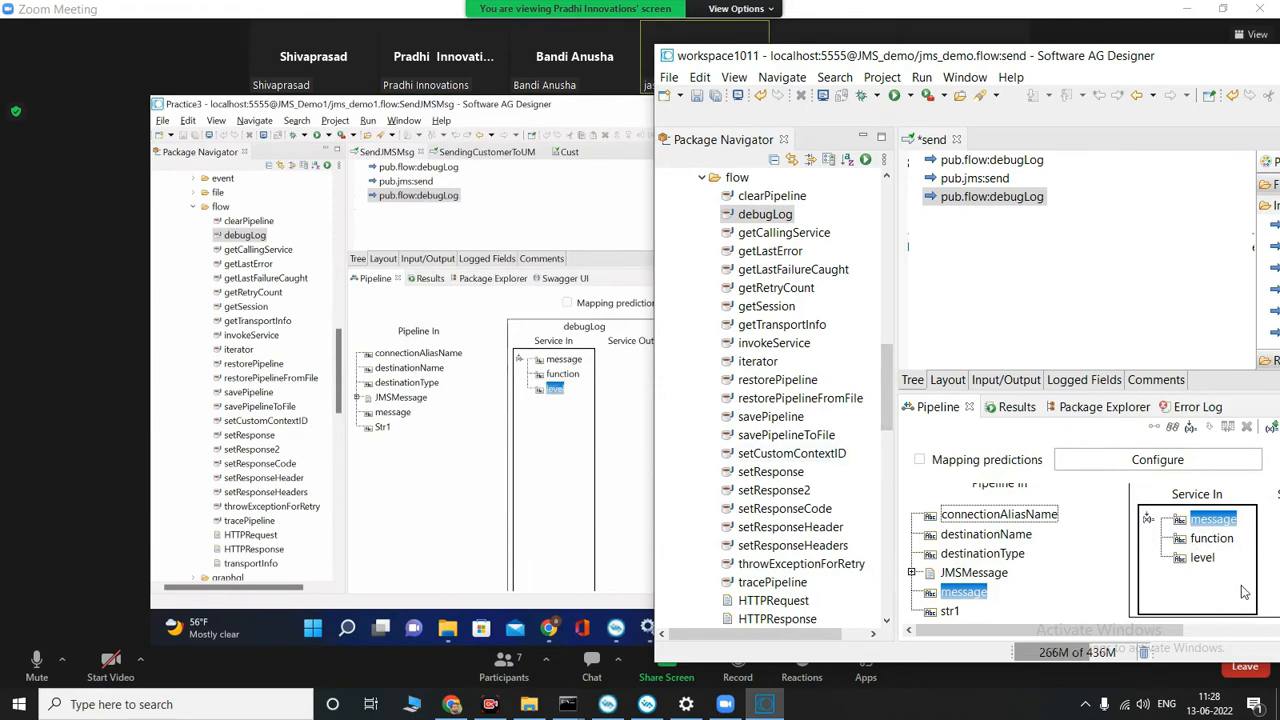
double_click(1214, 520)
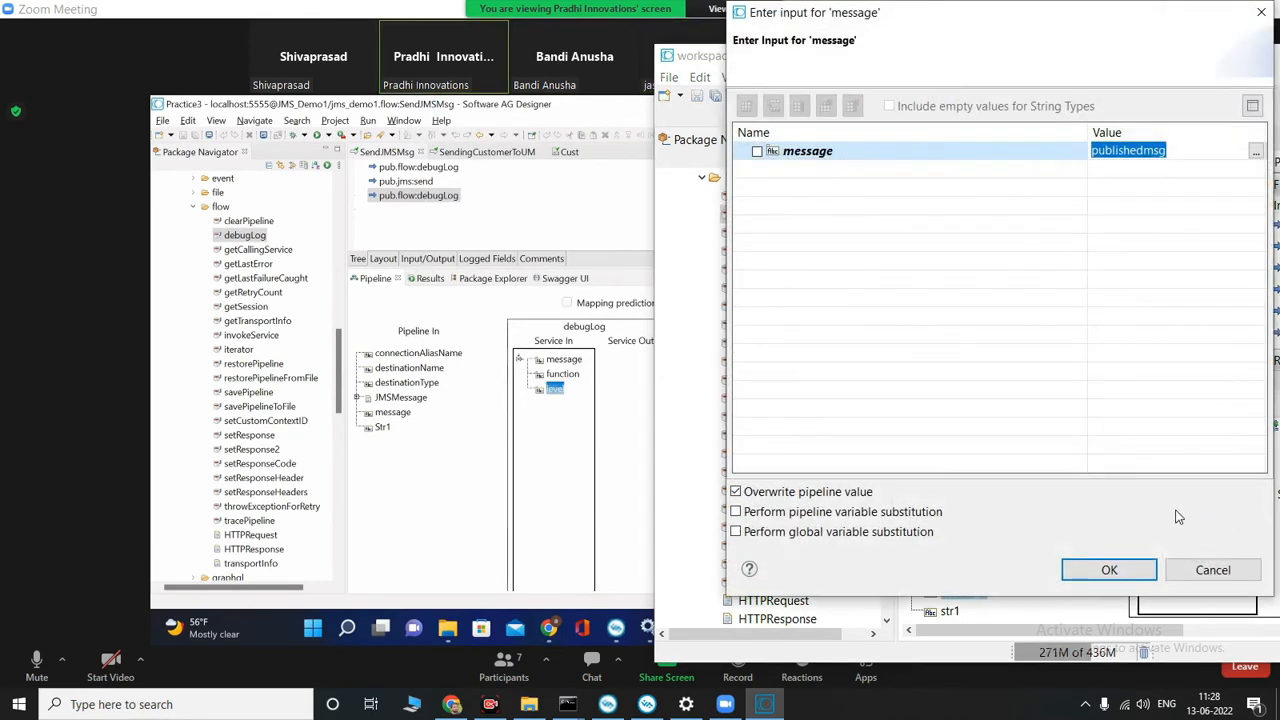
click(1187, 161)
click(1184, 154)
click(1181, 152)
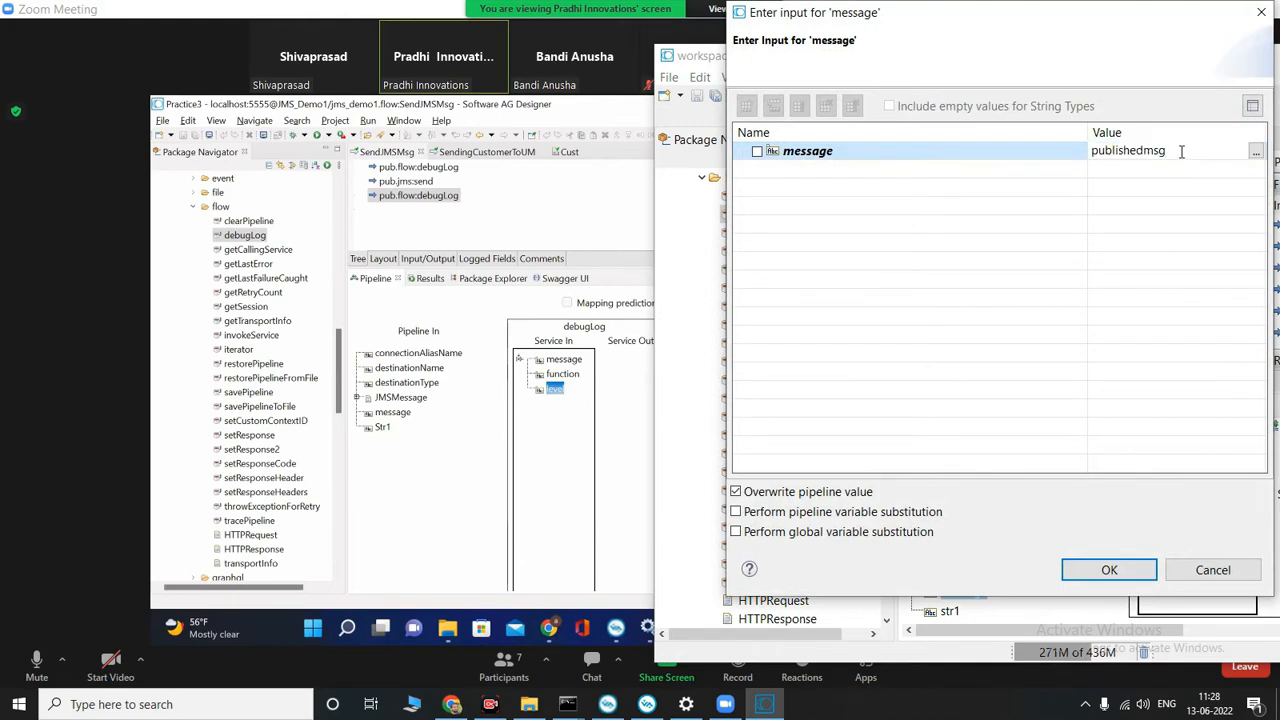
text(%message%)
click(1128, 567)
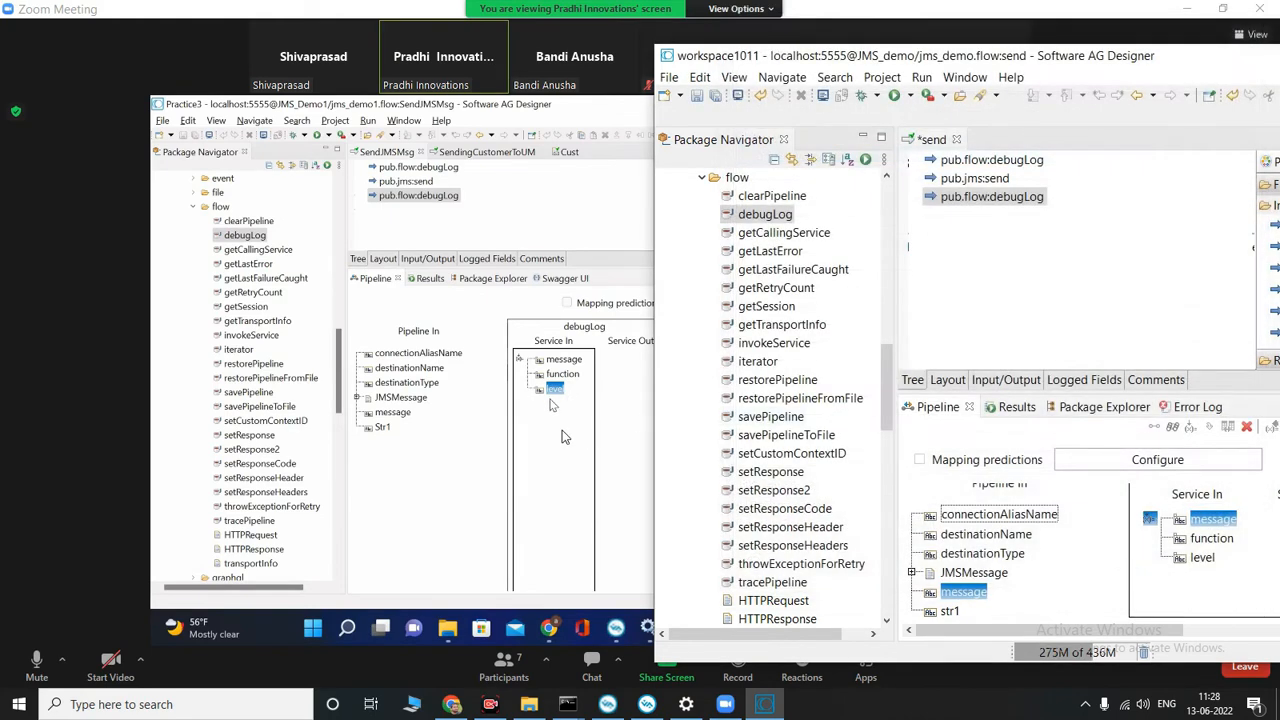
Step: Review the instructor's message value for the second debugLog and the launch of SendJMSMsg on the shared screen
click(548, 427)
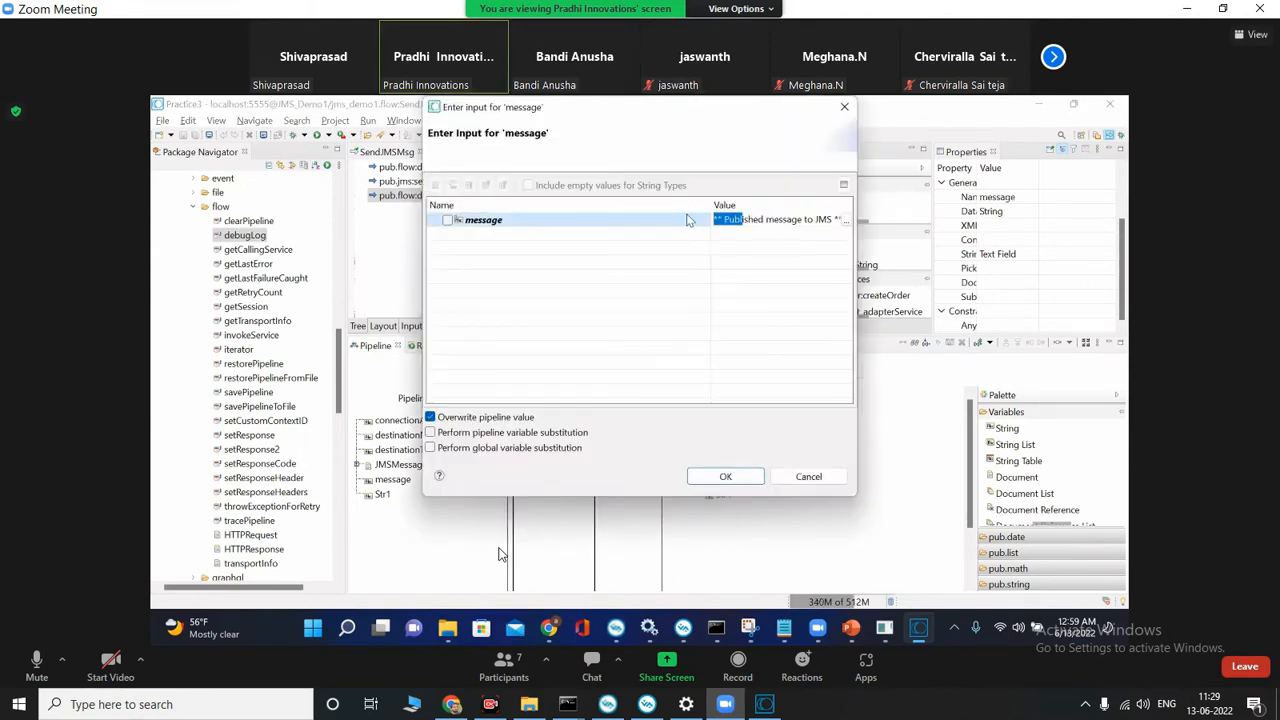
click(765, 704)
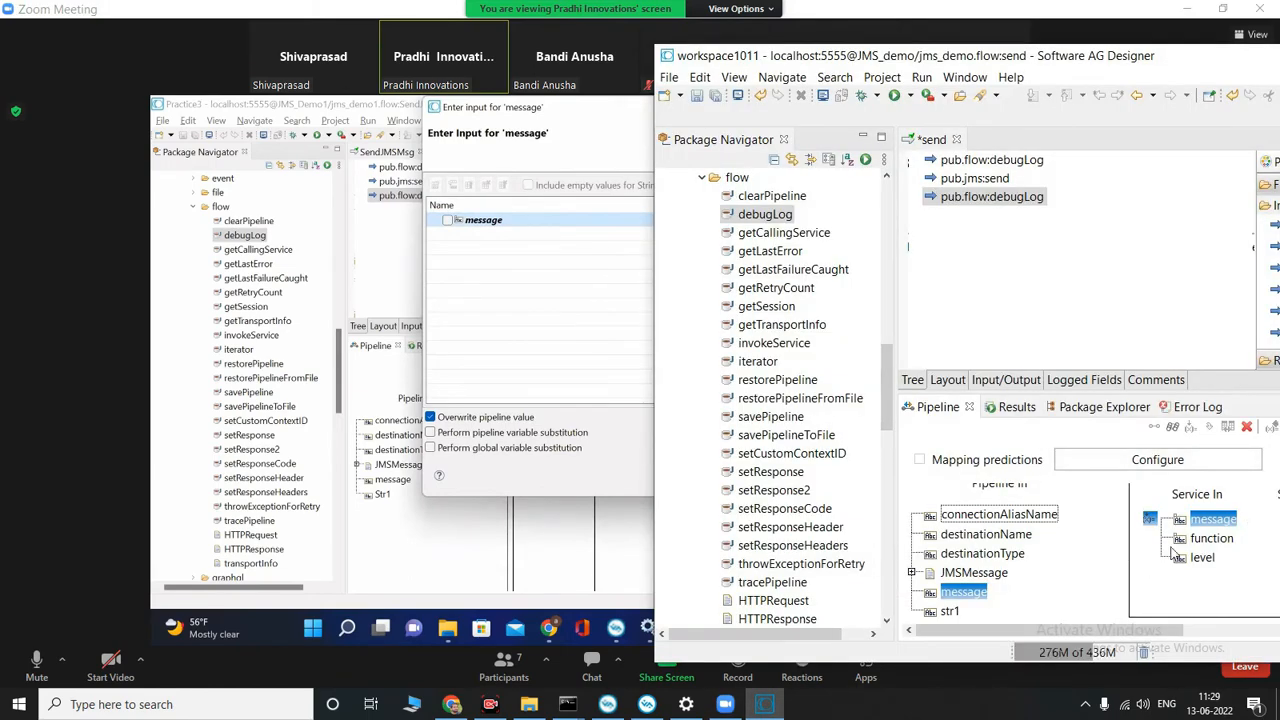
click(537, 361)
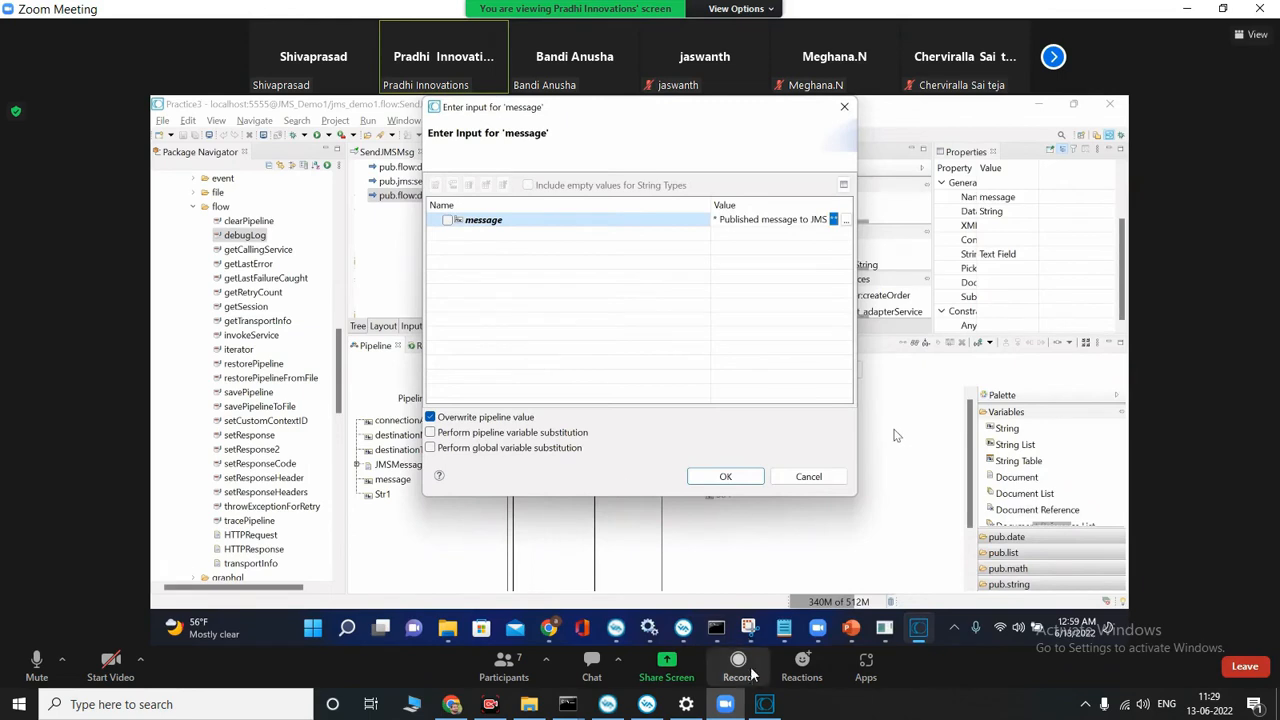
mouse_move(765, 704)
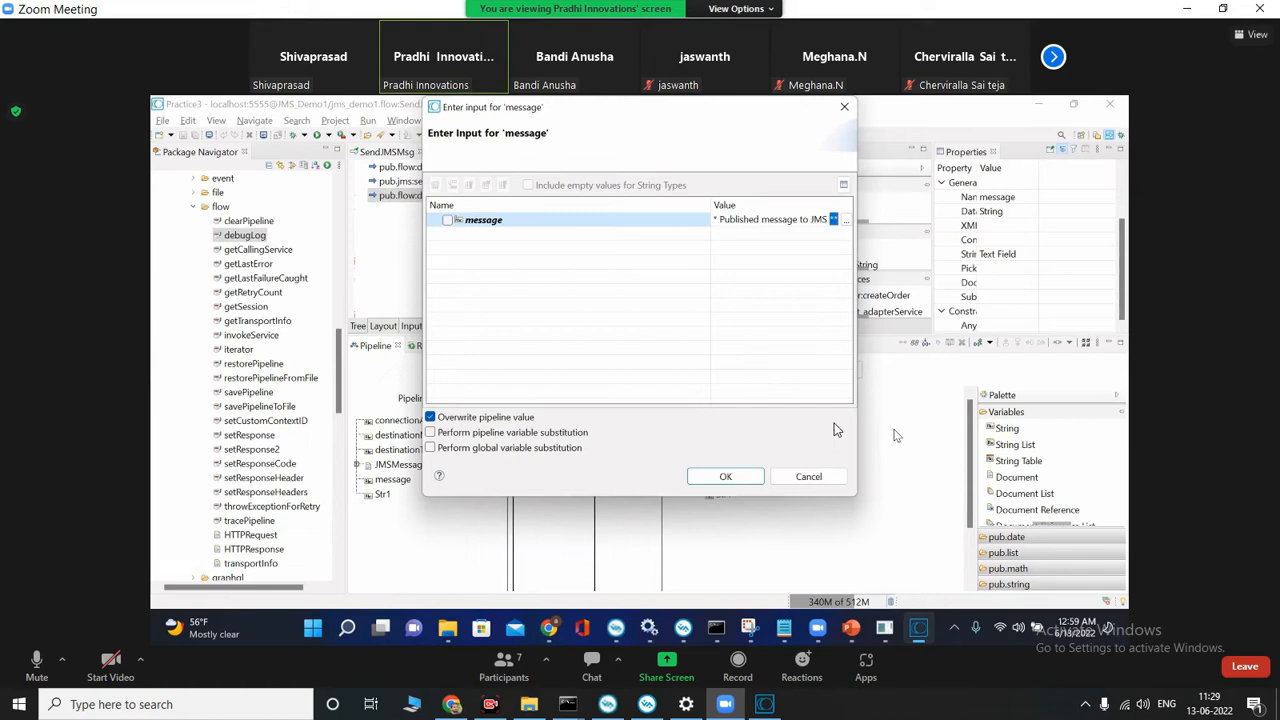
click(725, 476)
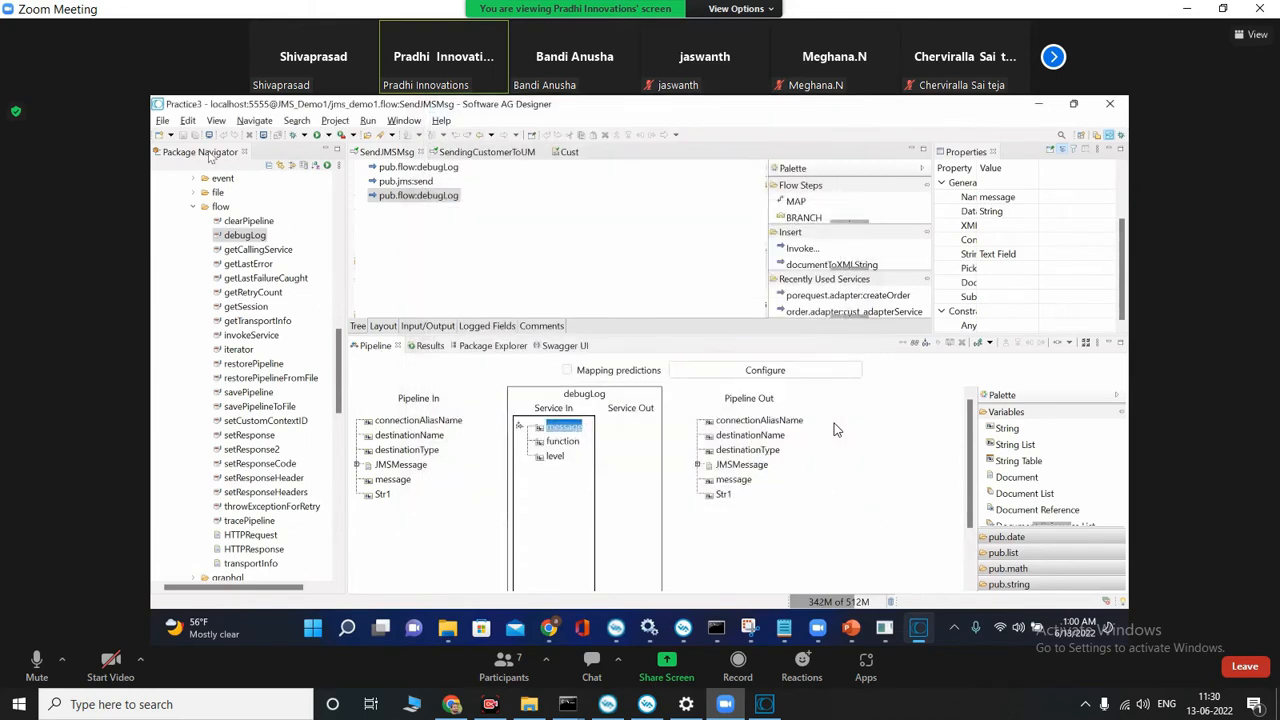
click(466, 224)
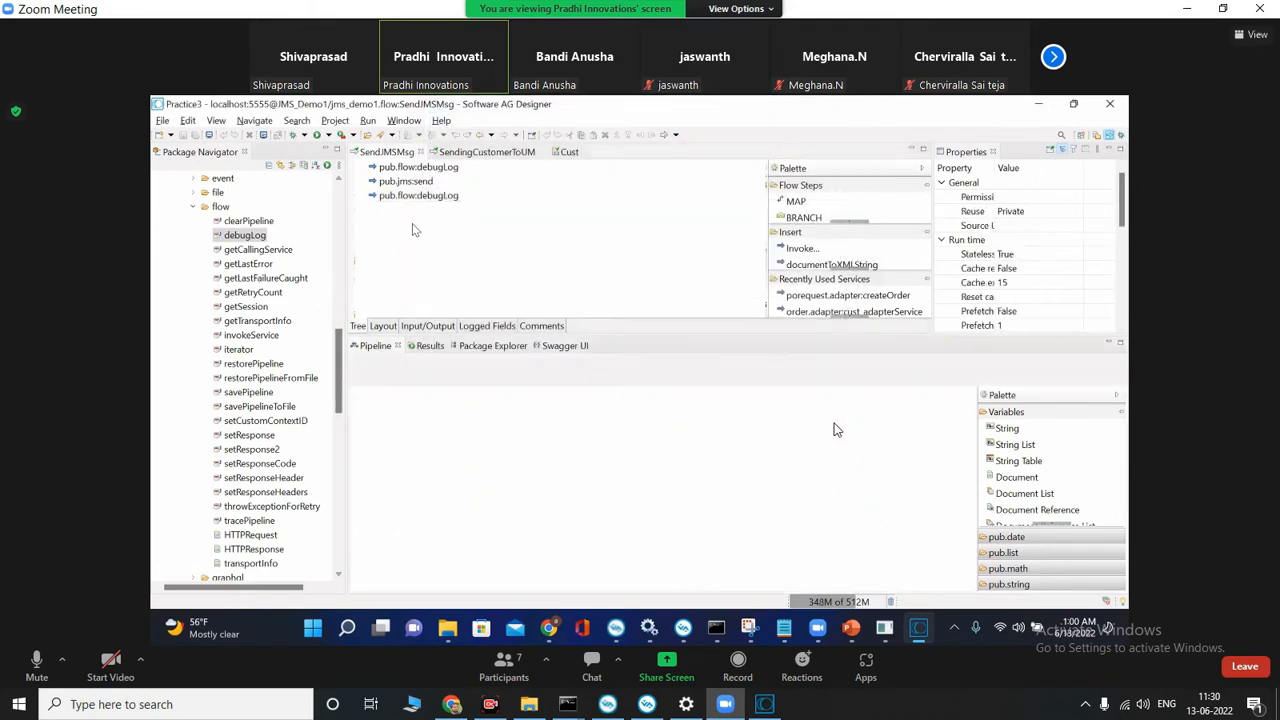
click(328, 137)
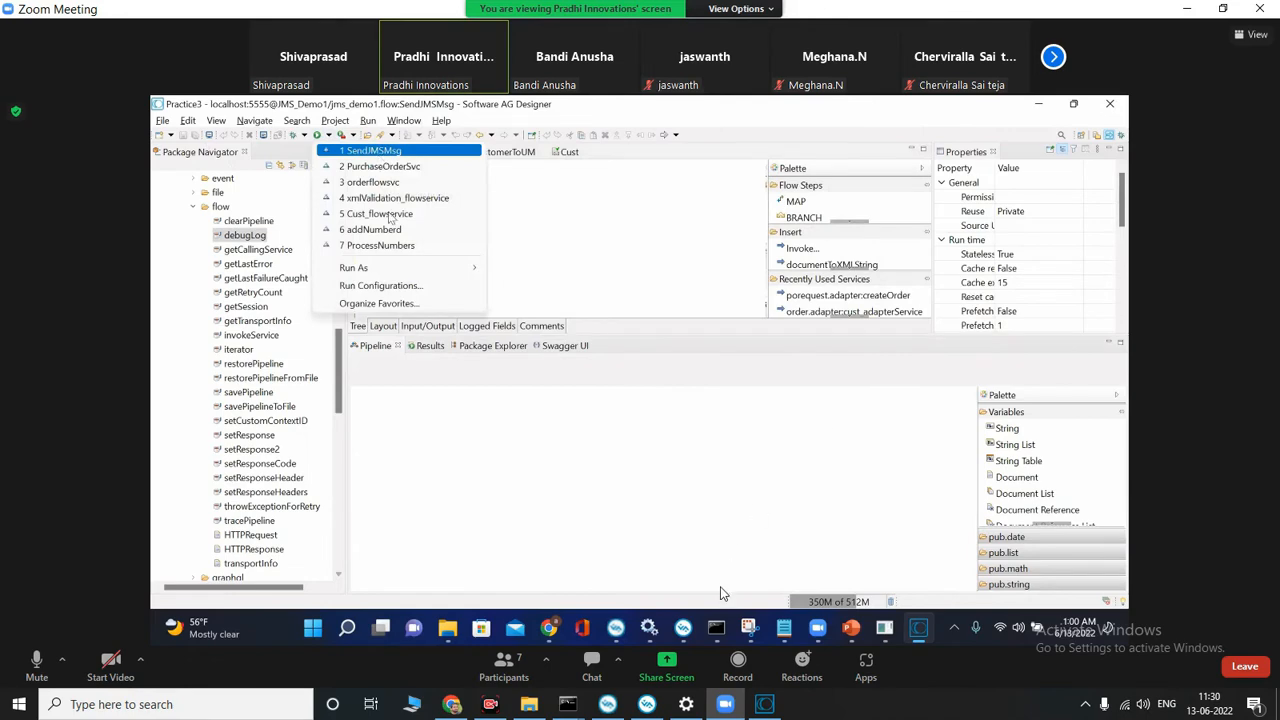
Step: Save the local send flow service and run it from the JMS_demo package with str1 as jms testing
click(766, 704)
click(541, 268)
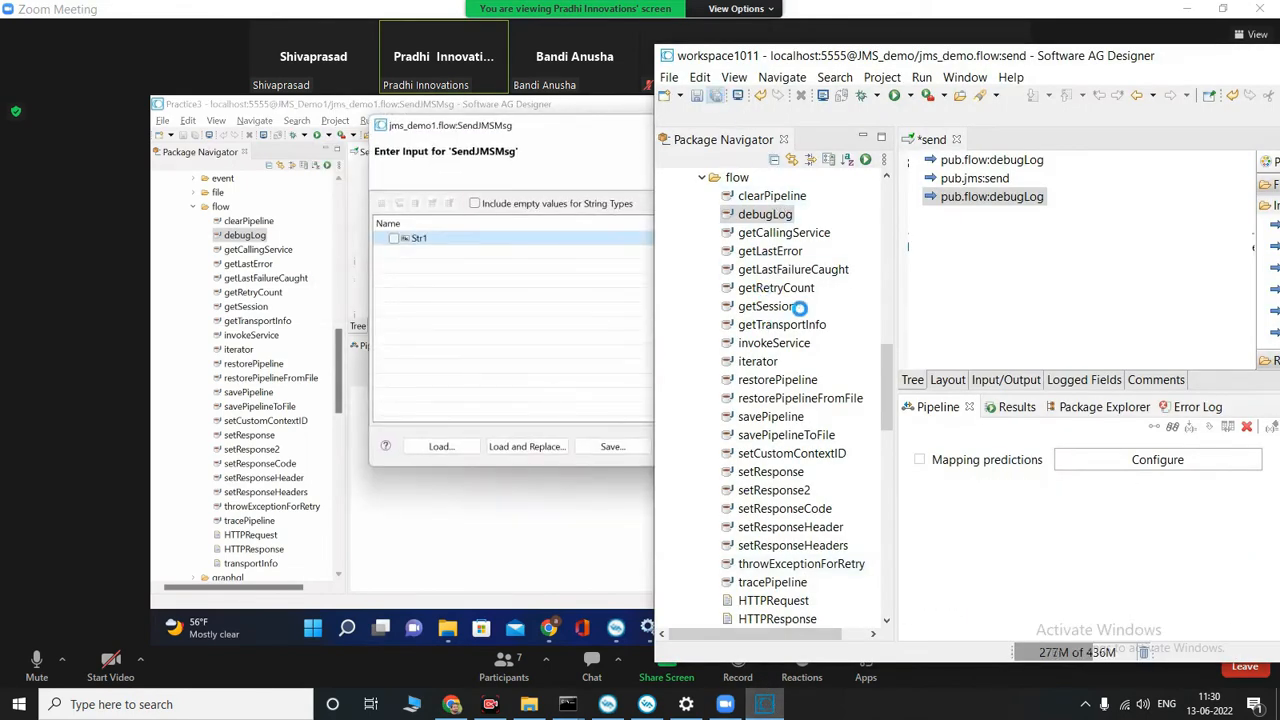
scroll(838, 290, up, 2)
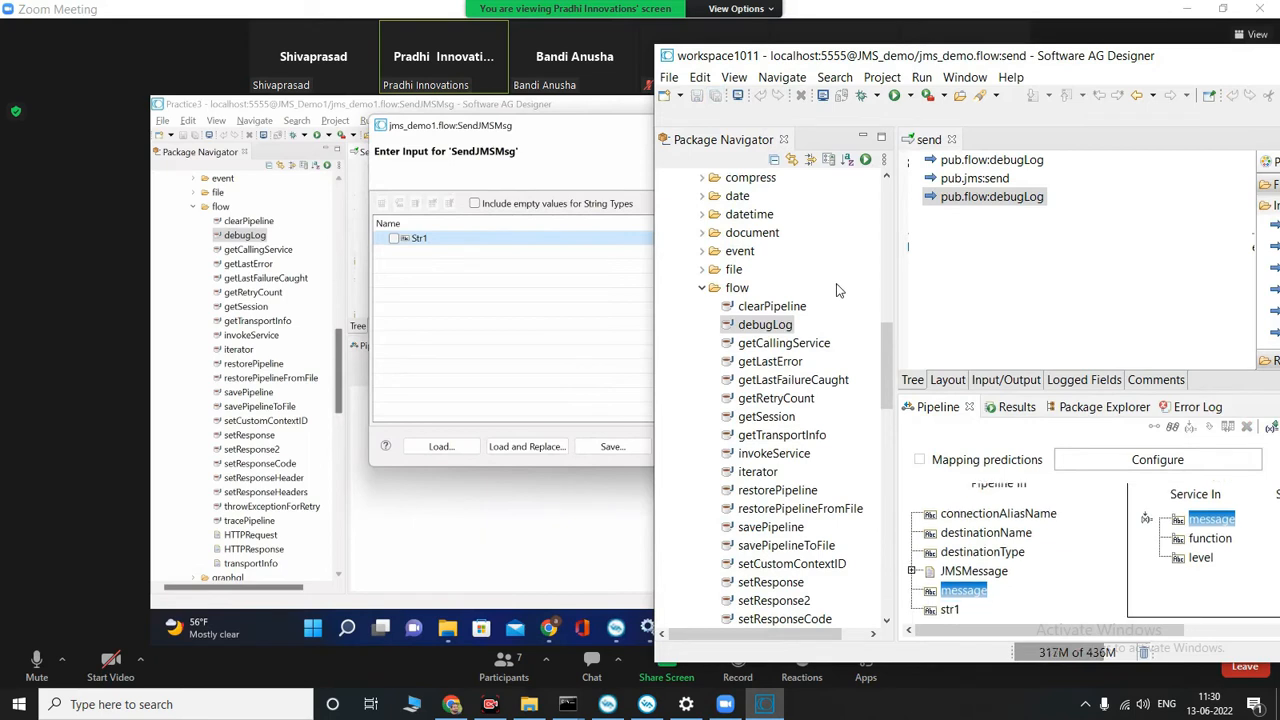
scroll(838, 290, up, 7)
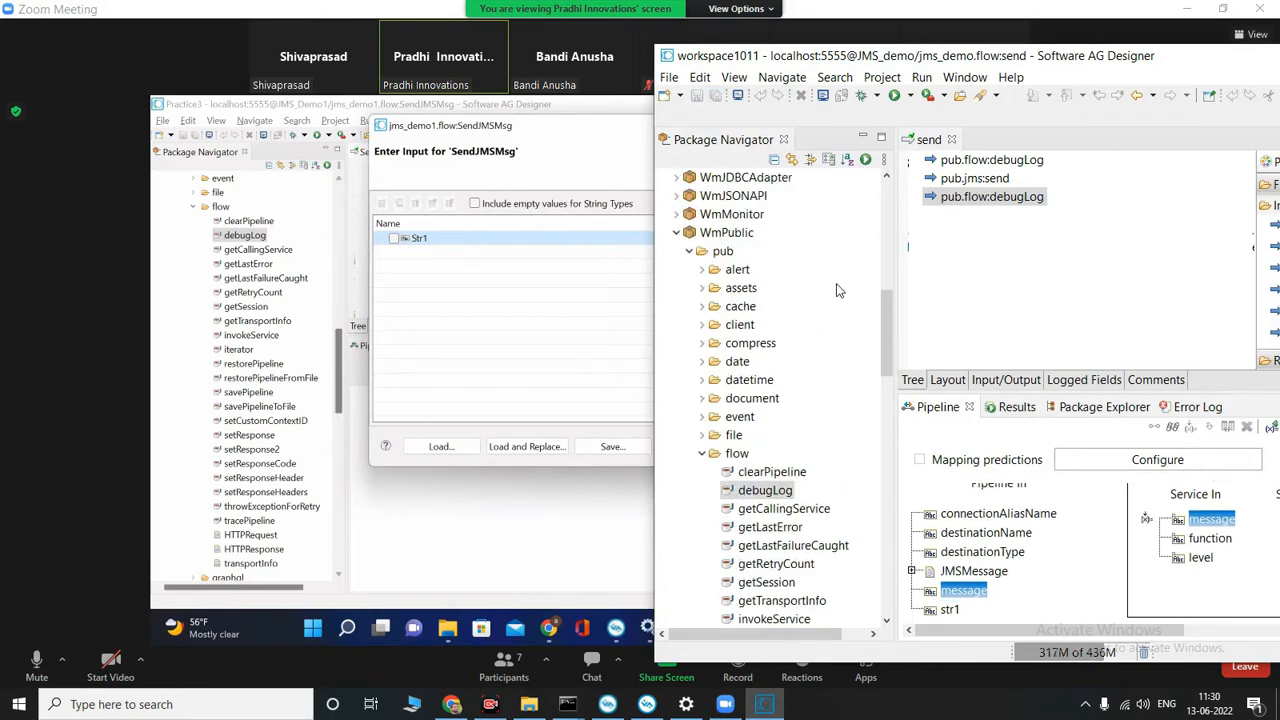
scroll(802, 297, up, 6)
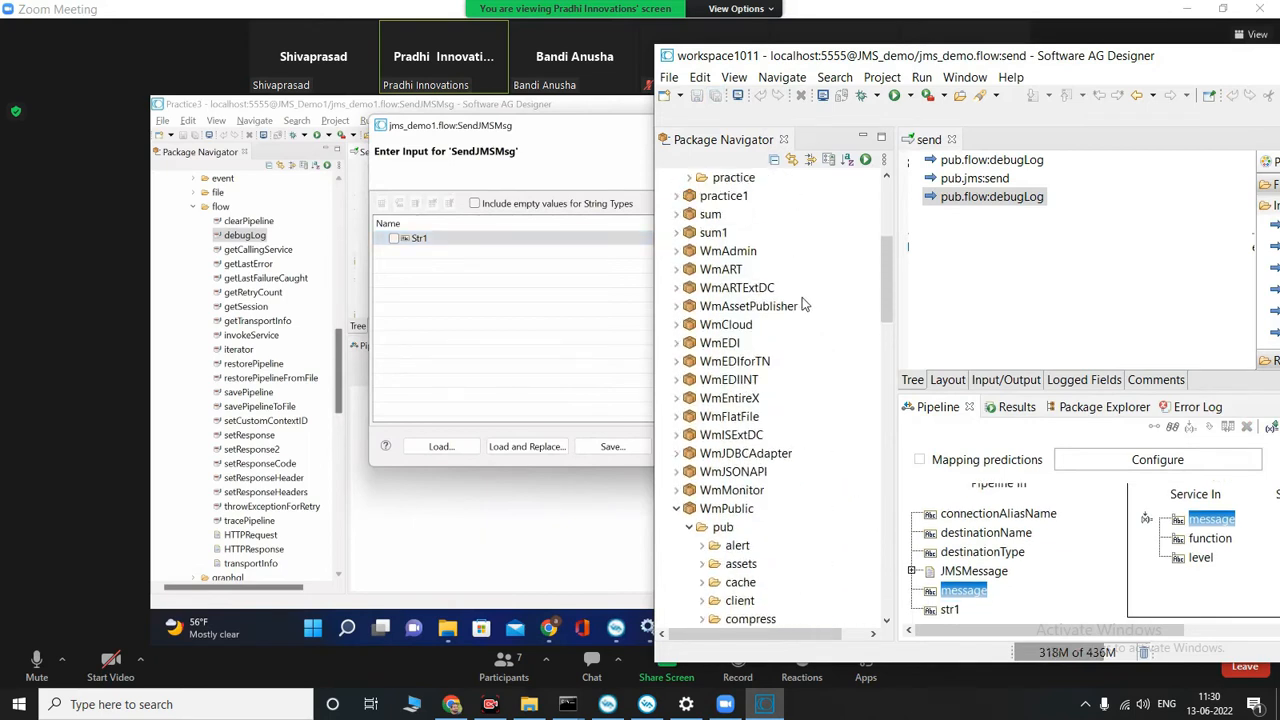
click(746, 348)
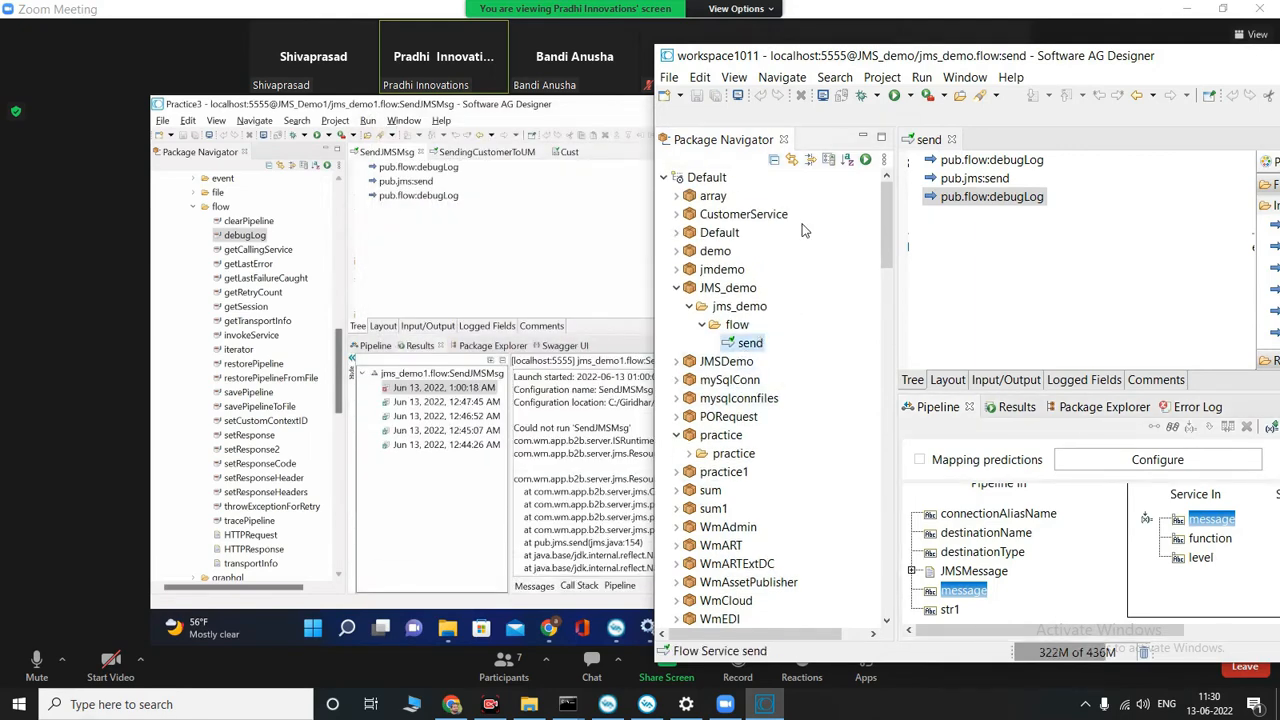
click(866, 160)
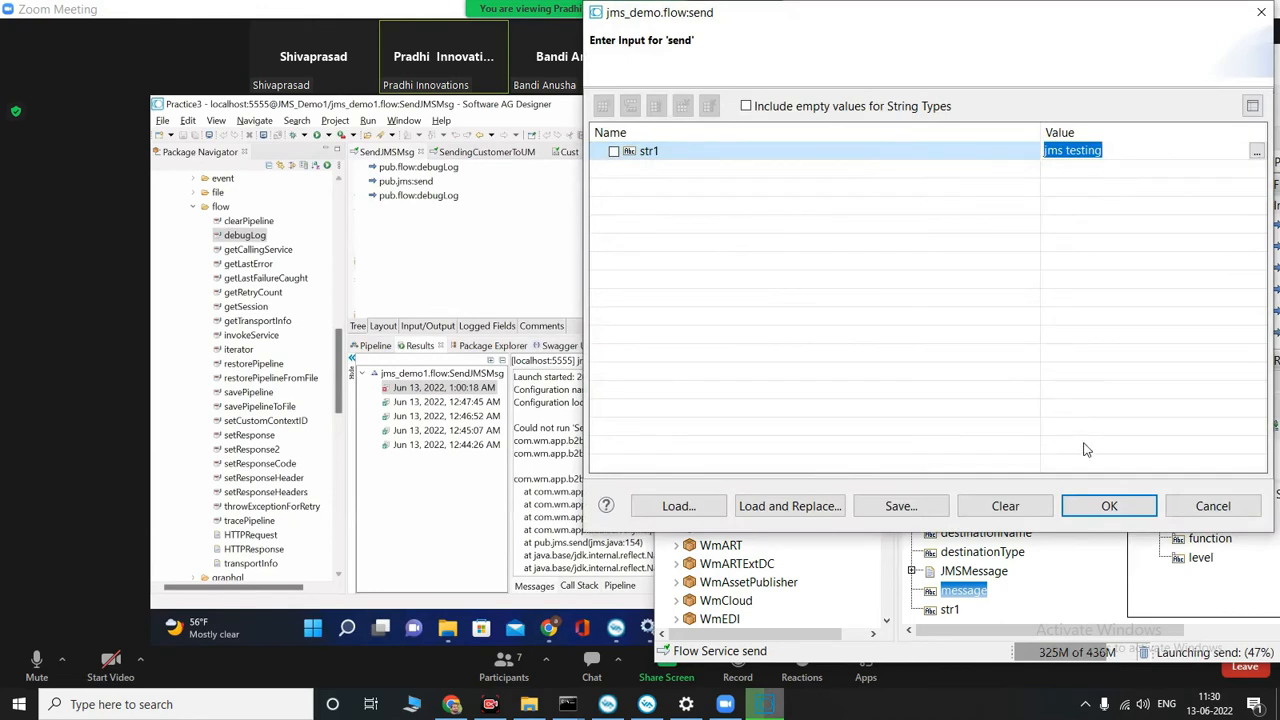
click(1107, 508)
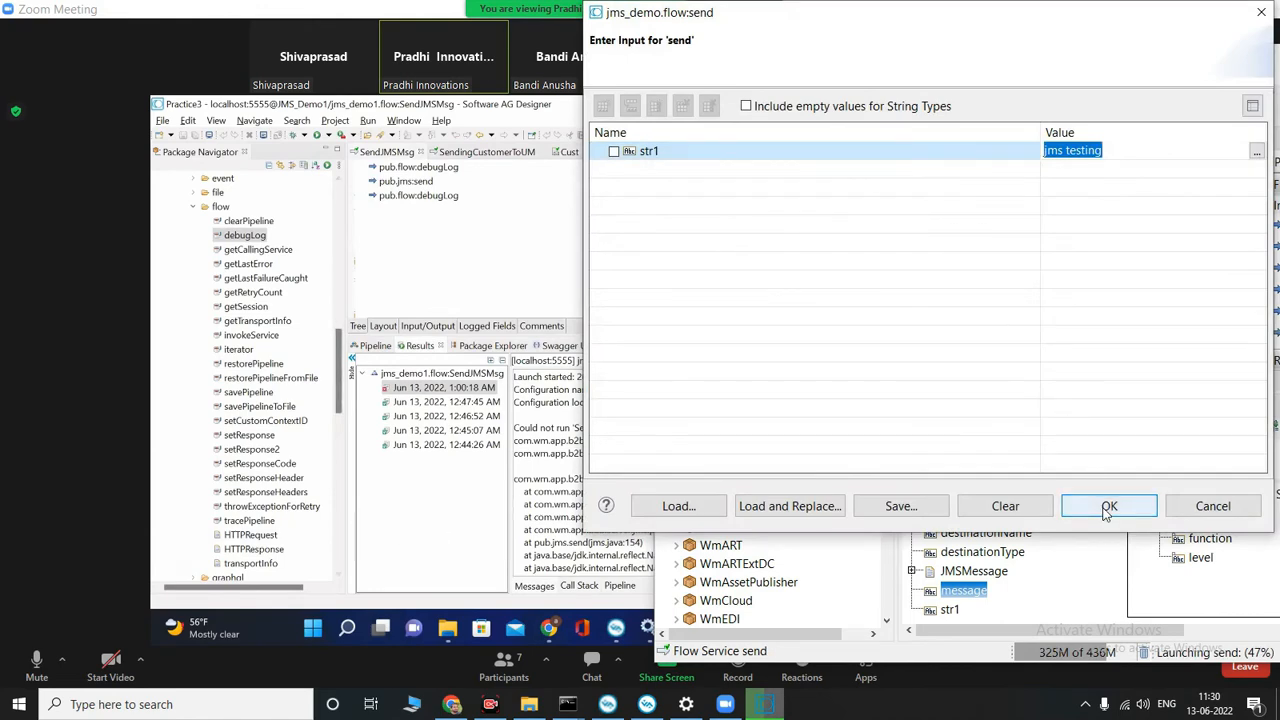
click(1108, 507)
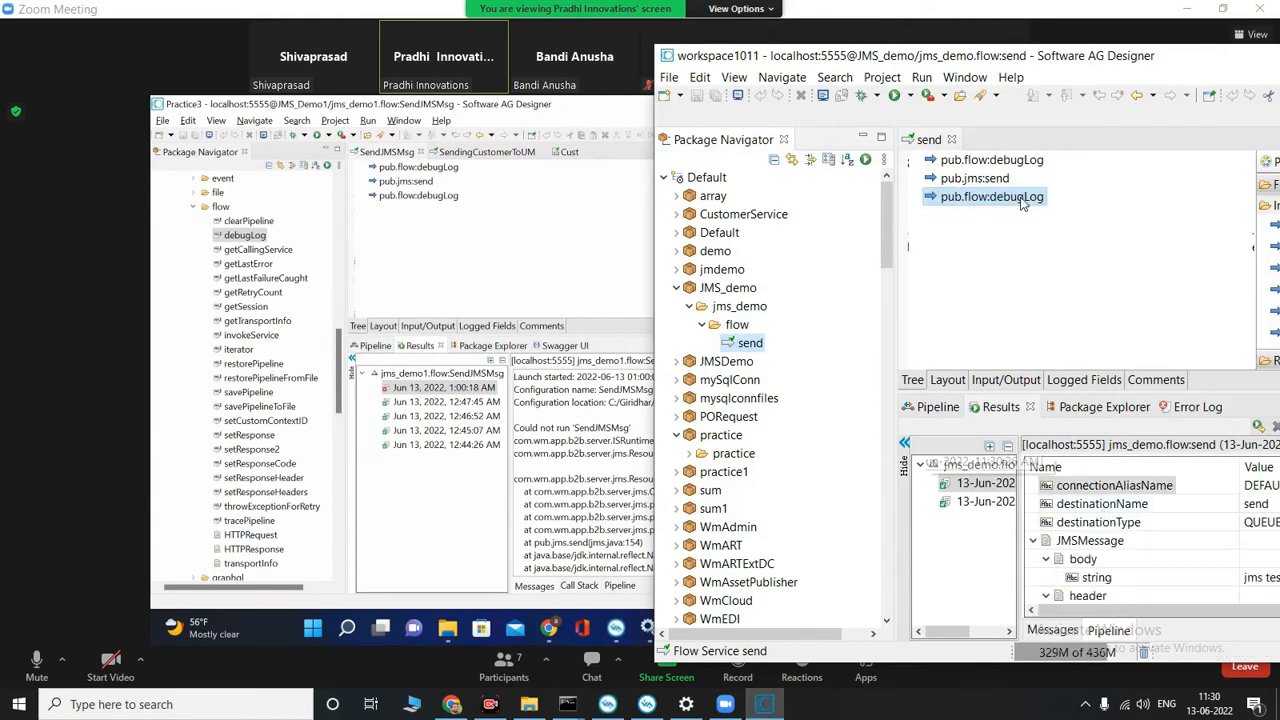
Step: Minimize the local Designer window and examine the output of the instructor's SendJMSMsg run on the shared screen
drag(1206, 67, 1003, 72)
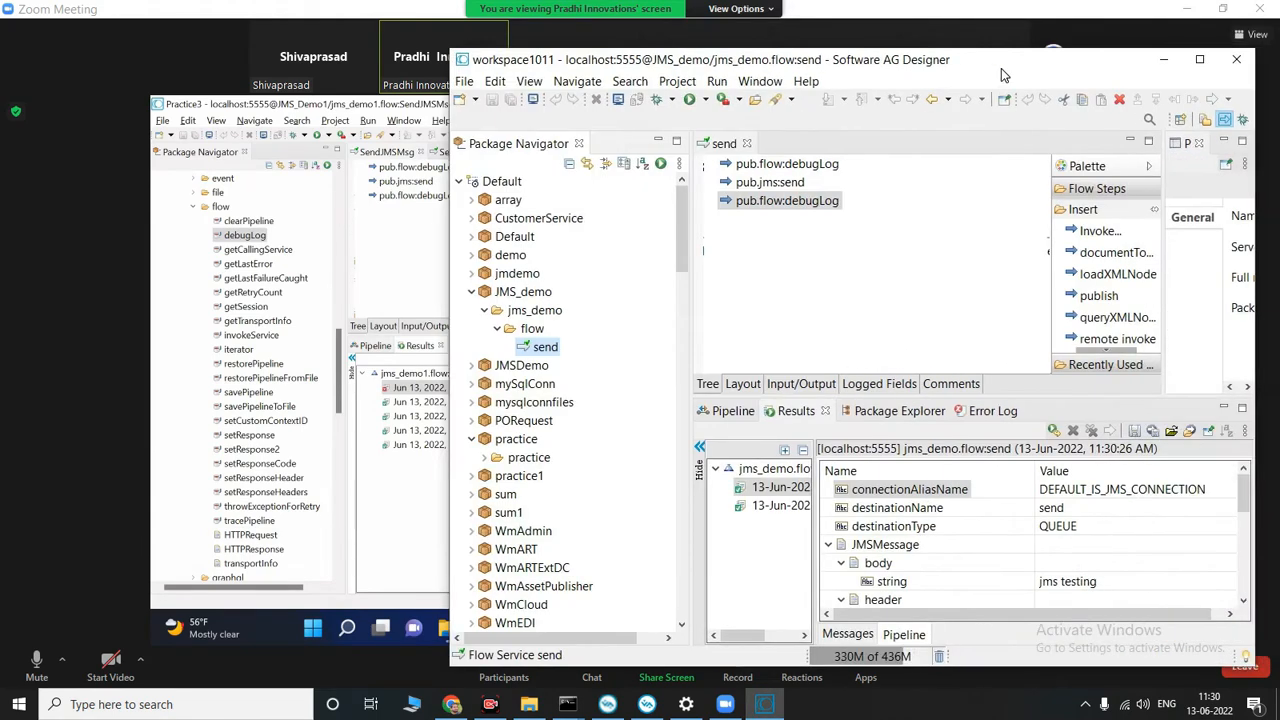
click(1165, 60)
drag(818, 479, 1078, 487)
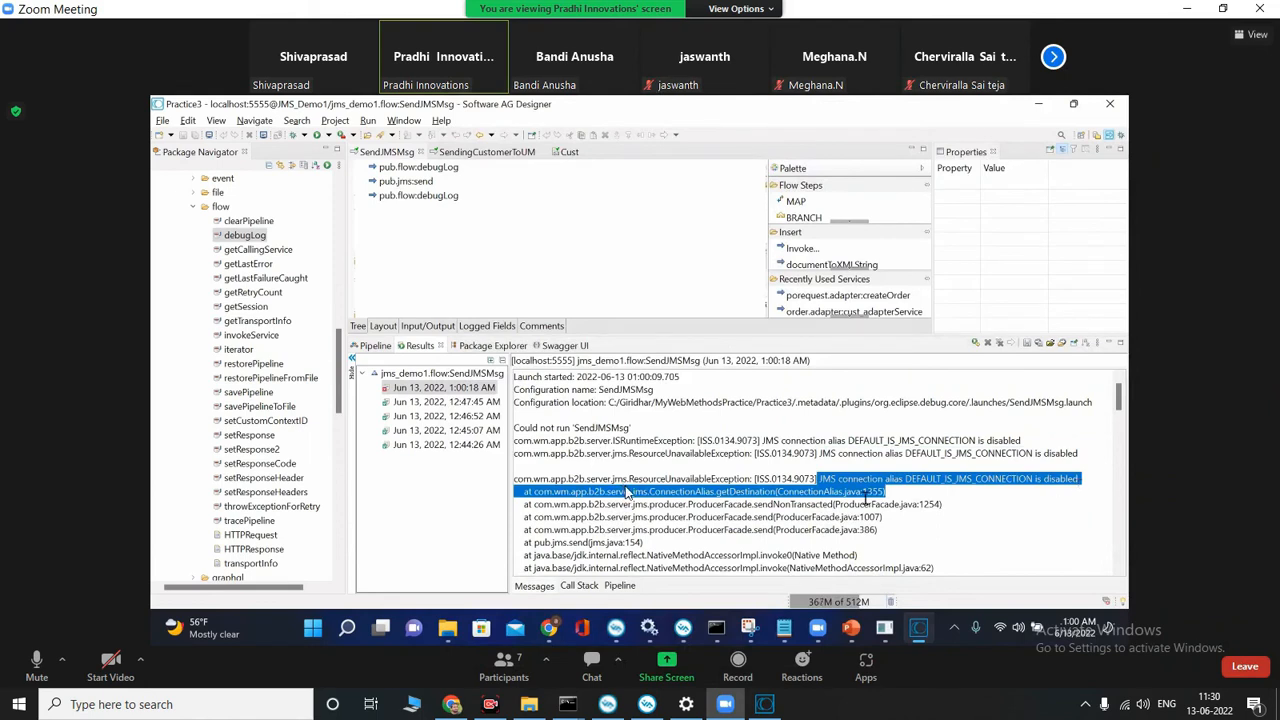
click(854, 479)
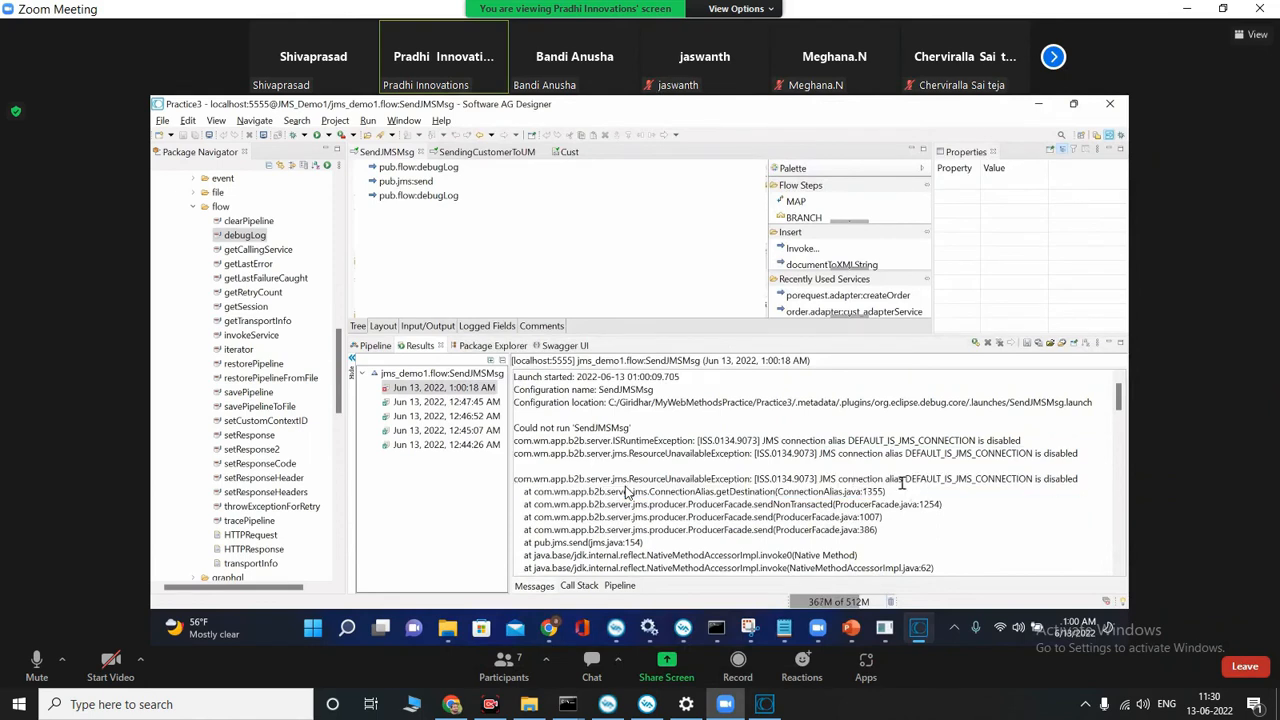
drag(818, 479, 904, 479)
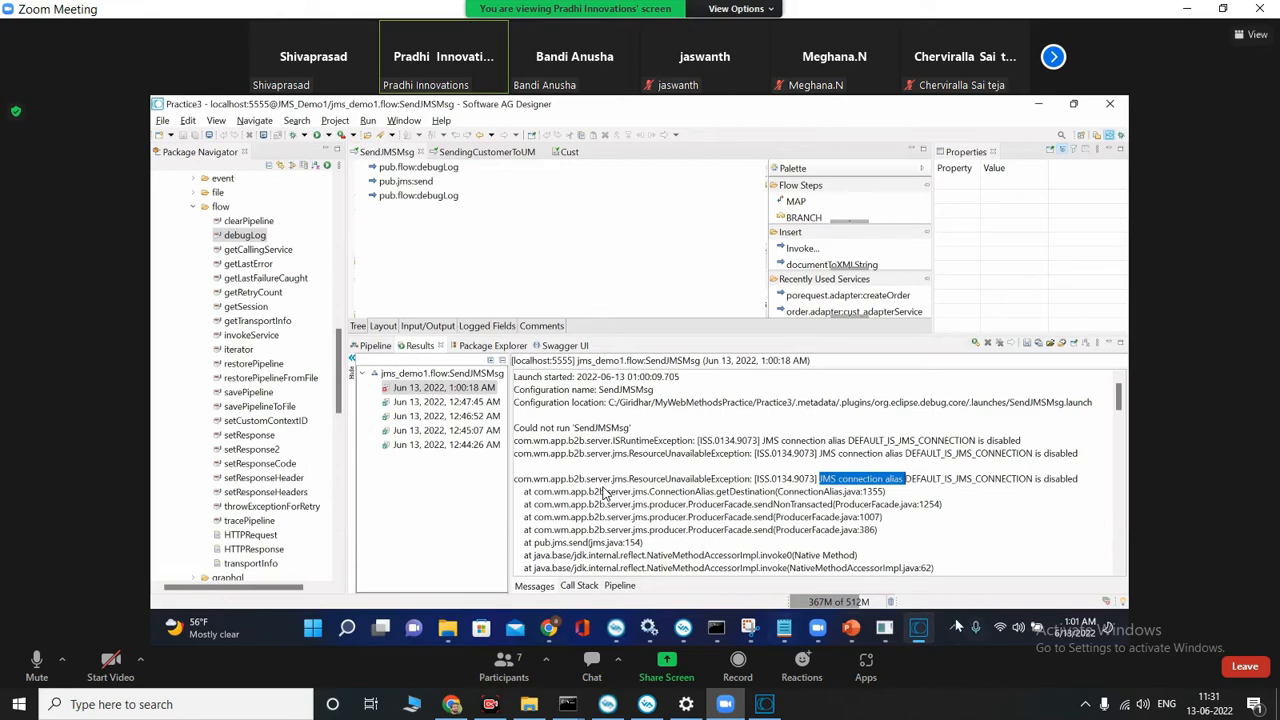
click(919, 628)
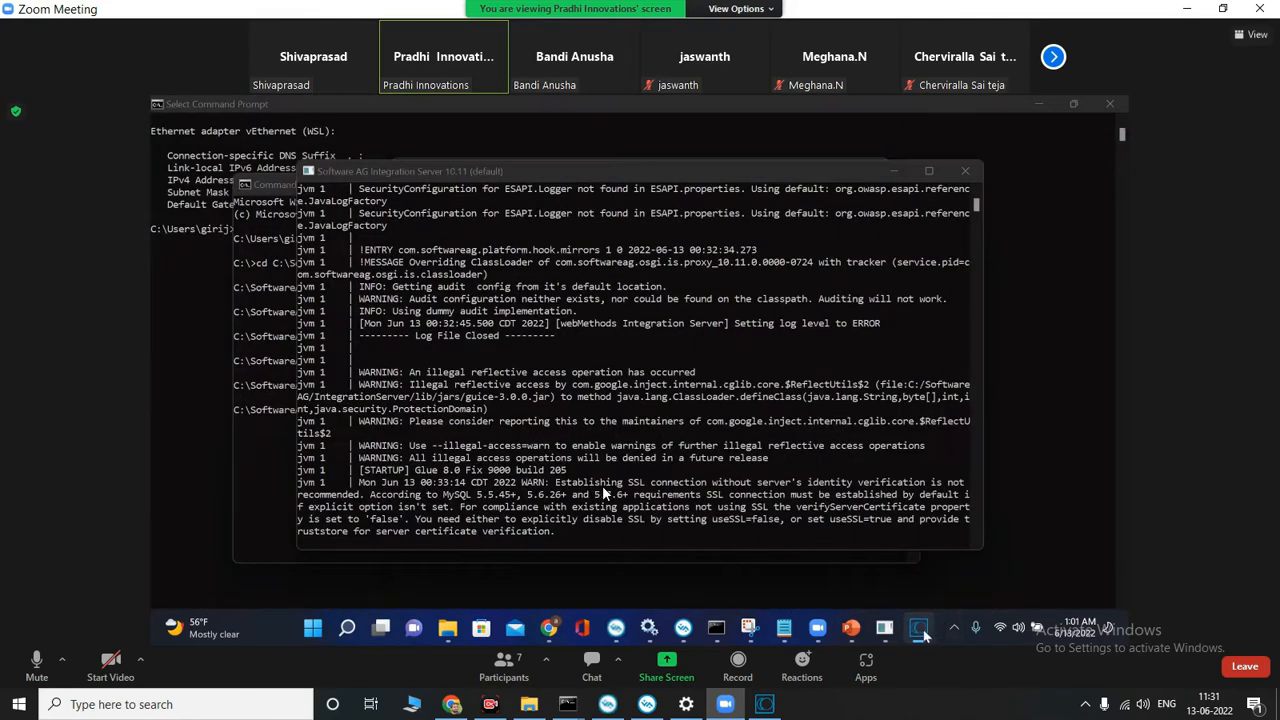
click(920, 630)
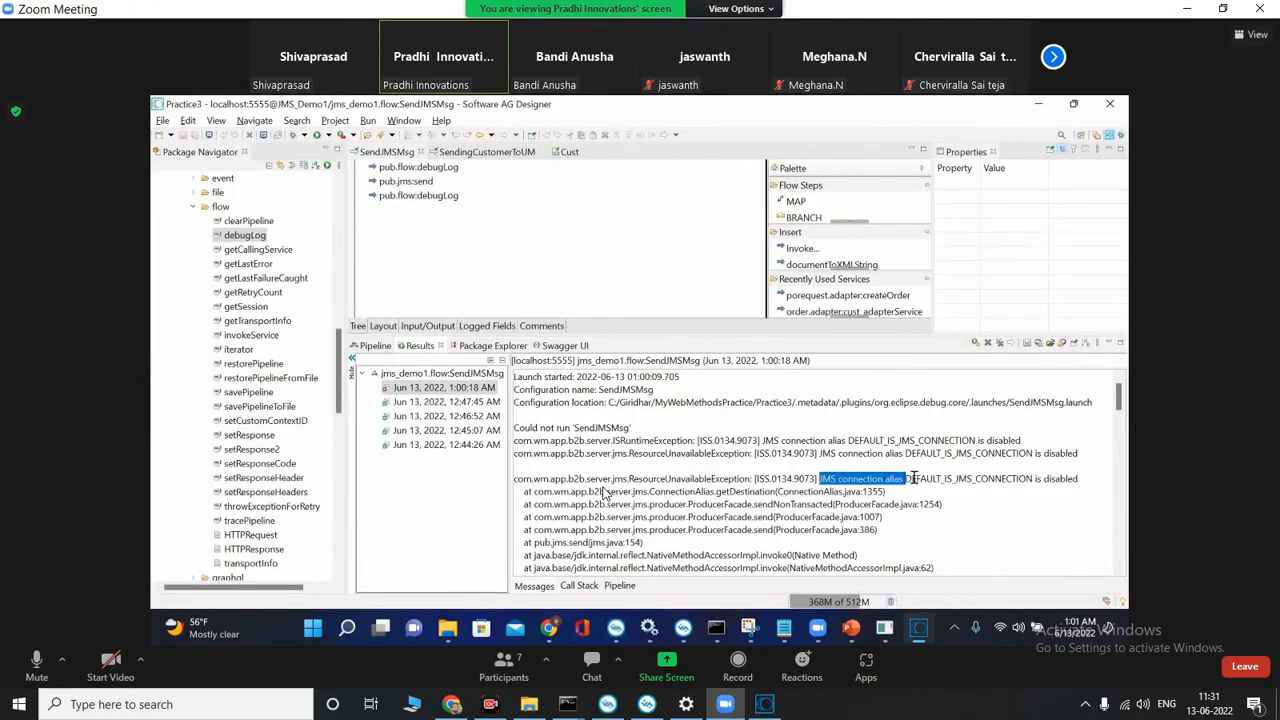
Step: Enable the DEFAULT_IS_JMS_CONNECTION alias in the JMS settings of the instructor's Integration Server on the shared screen
drag(907, 478, 1017, 478)
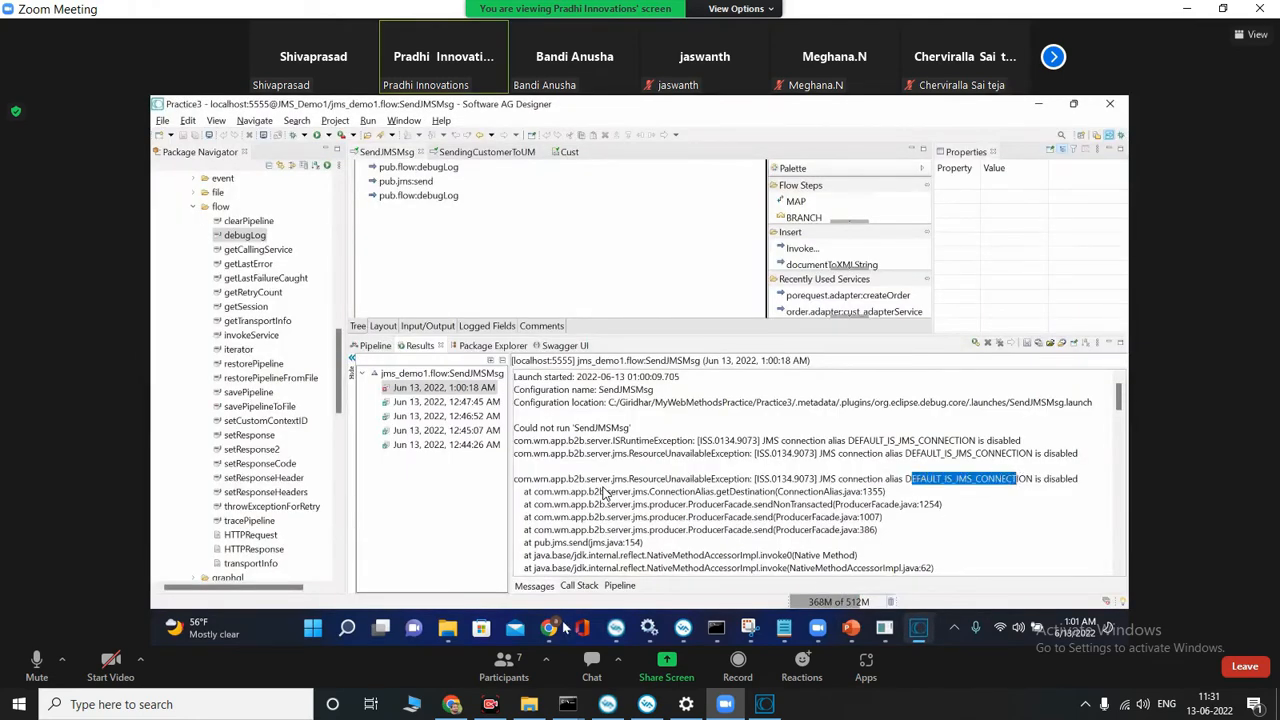
click(549, 628)
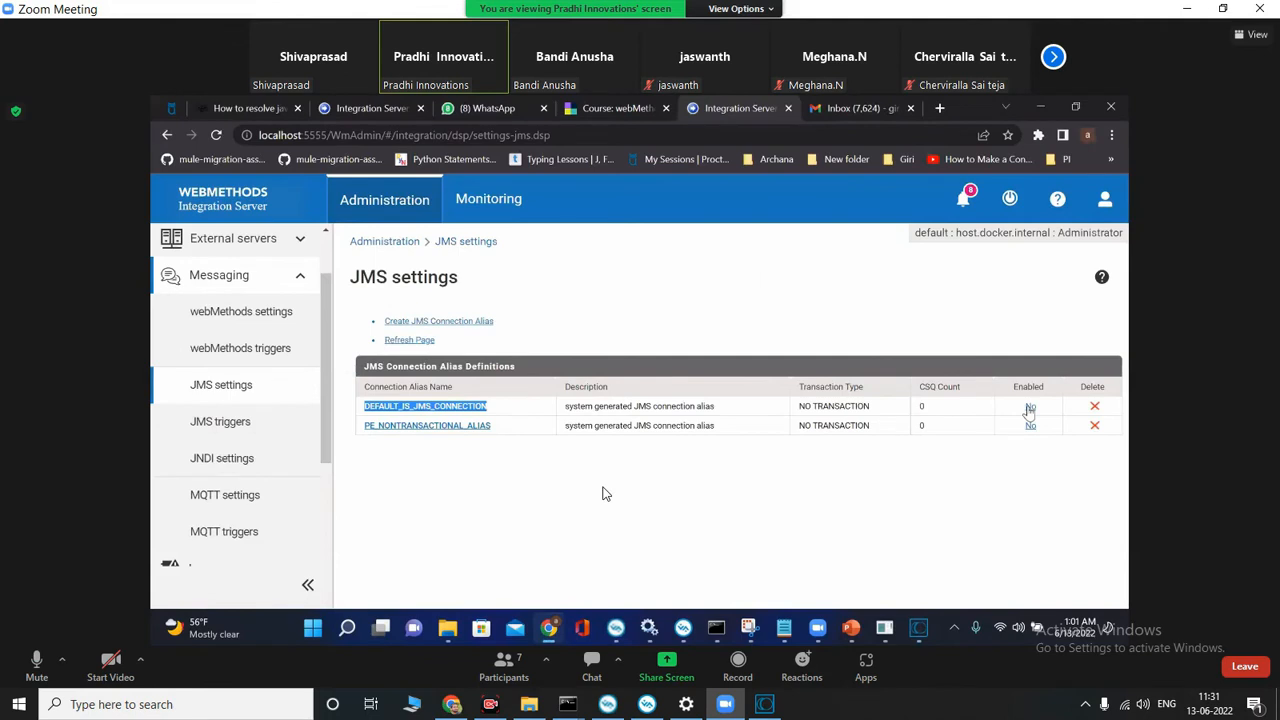
click(693, 491)
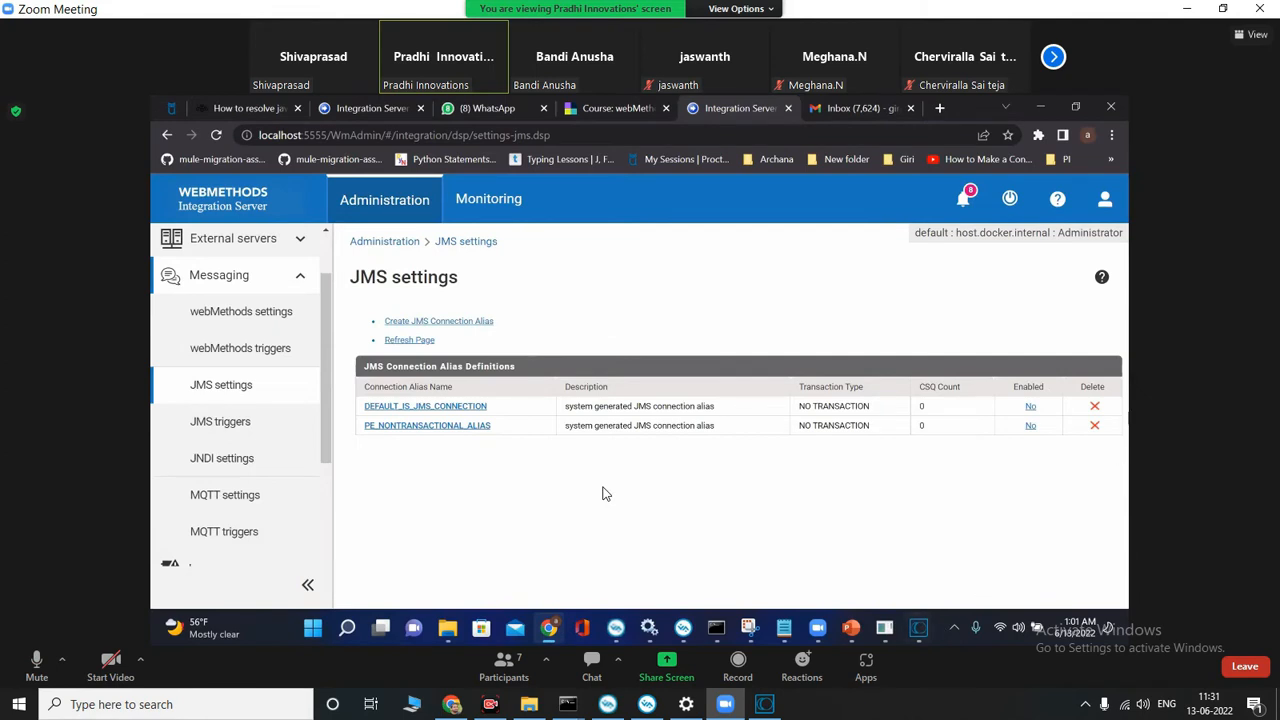
click(1030, 406)
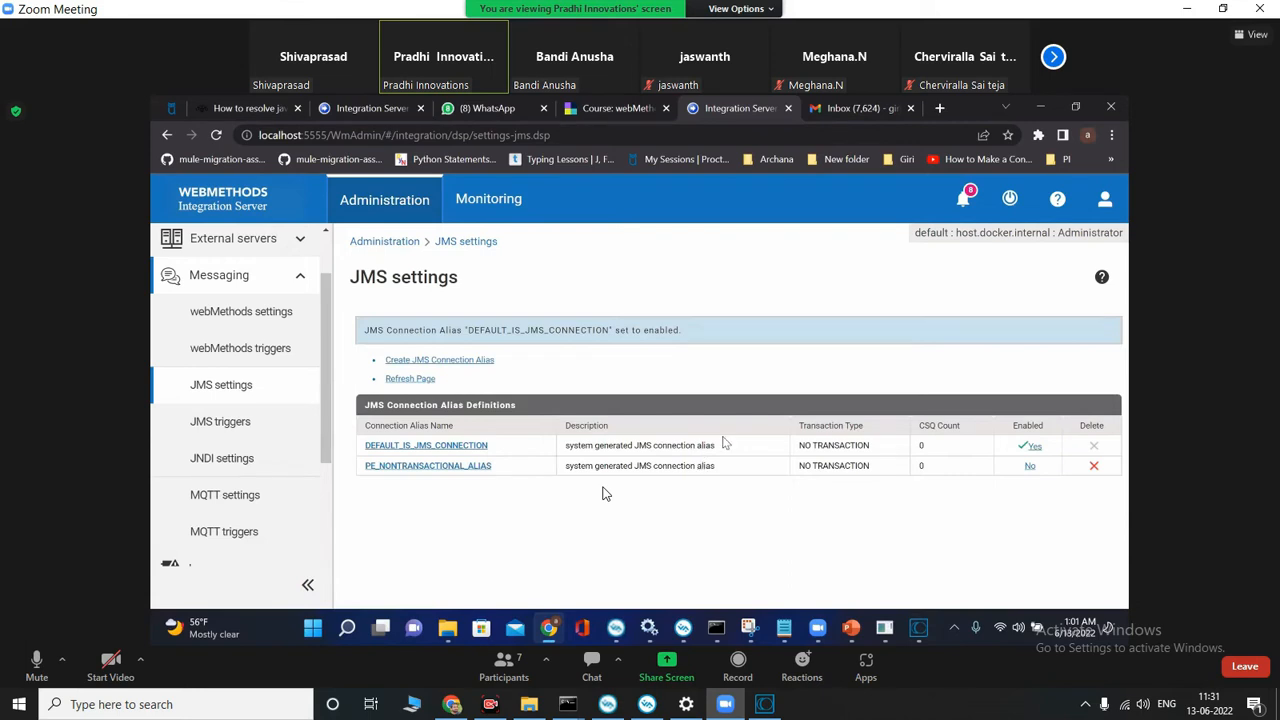
Step: Rerun SendJMSMsg in the instructor's Designer with Str1 as webM123 and examine the resulting pipeline values
mouse_move(922, 628)
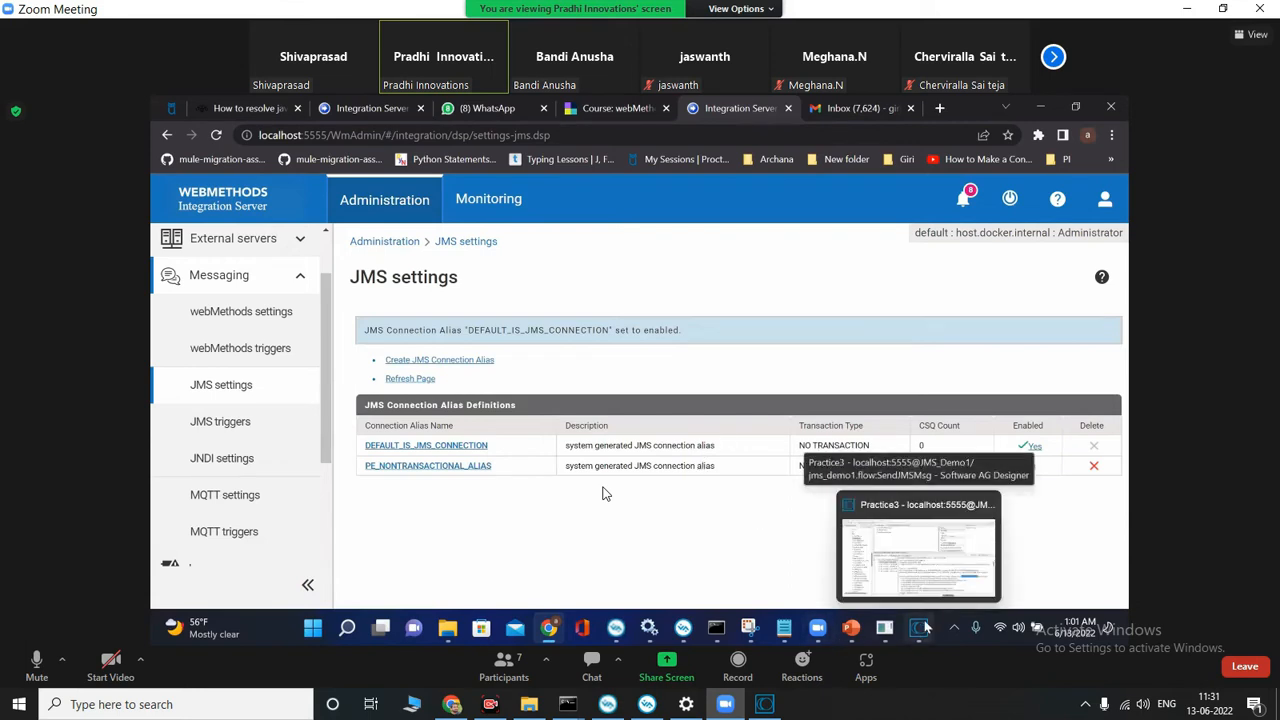
click(862, 590)
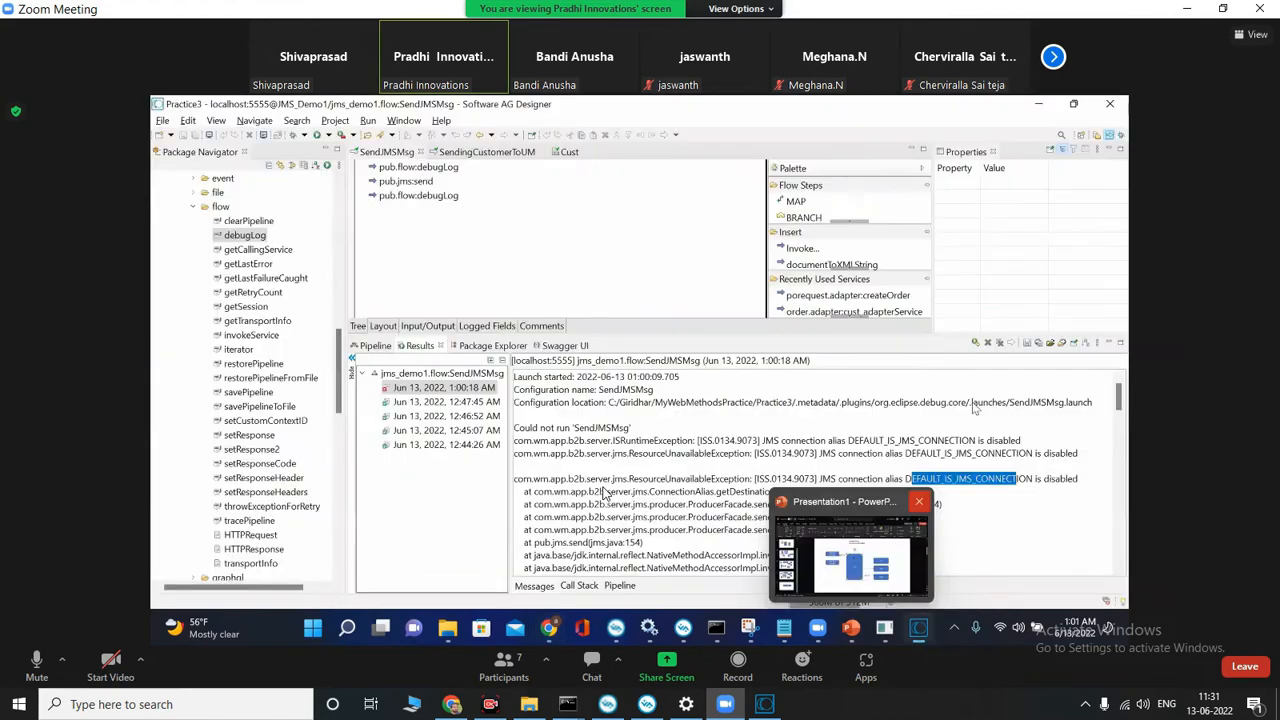
click(997, 343)
click(329, 135)
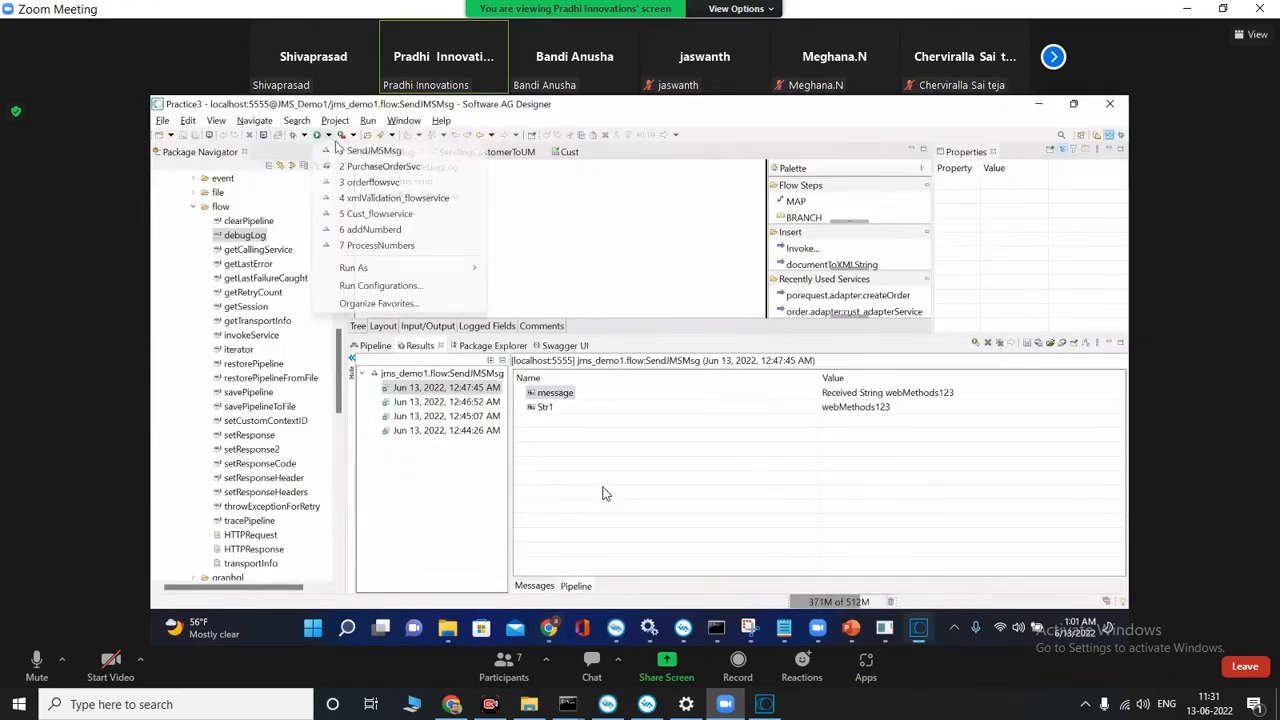
click(372, 150)
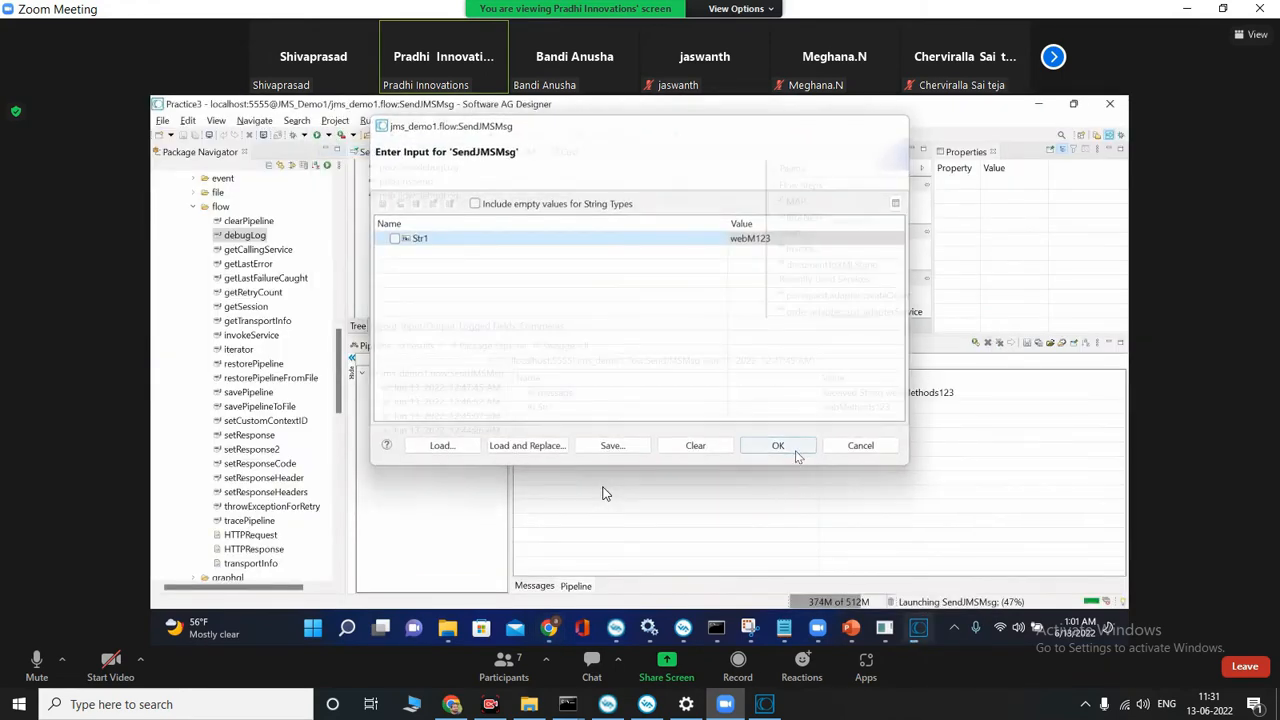
click(797, 450)
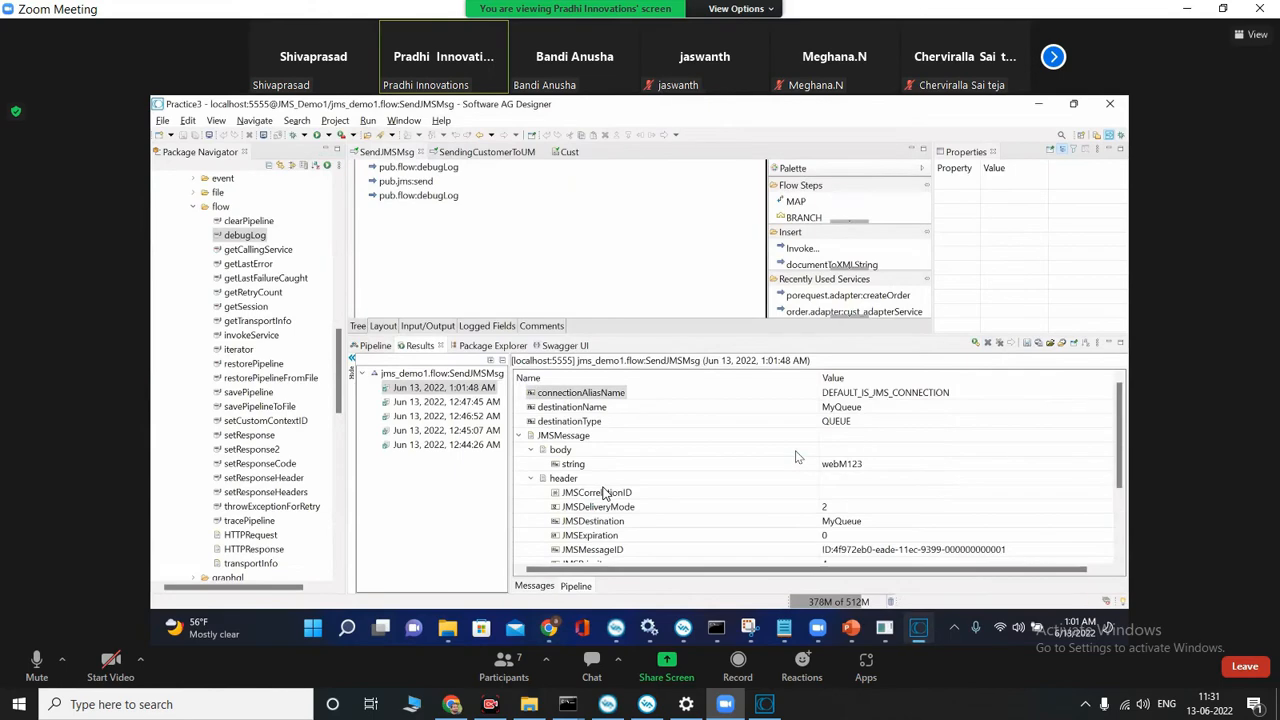
scroll(677, 460, down, 3)
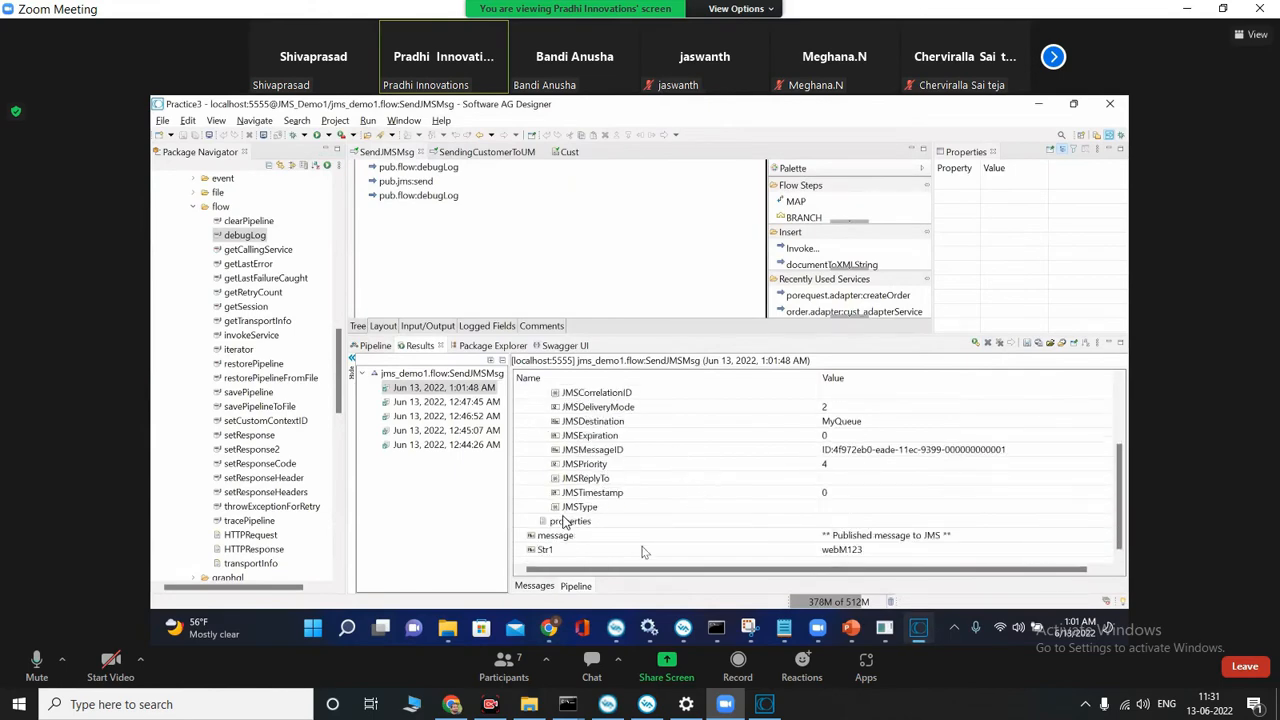
Step: Check the CustomerData channel in the local Universal Messaging Enterprise Manager and minimize its window
click(686, 704)
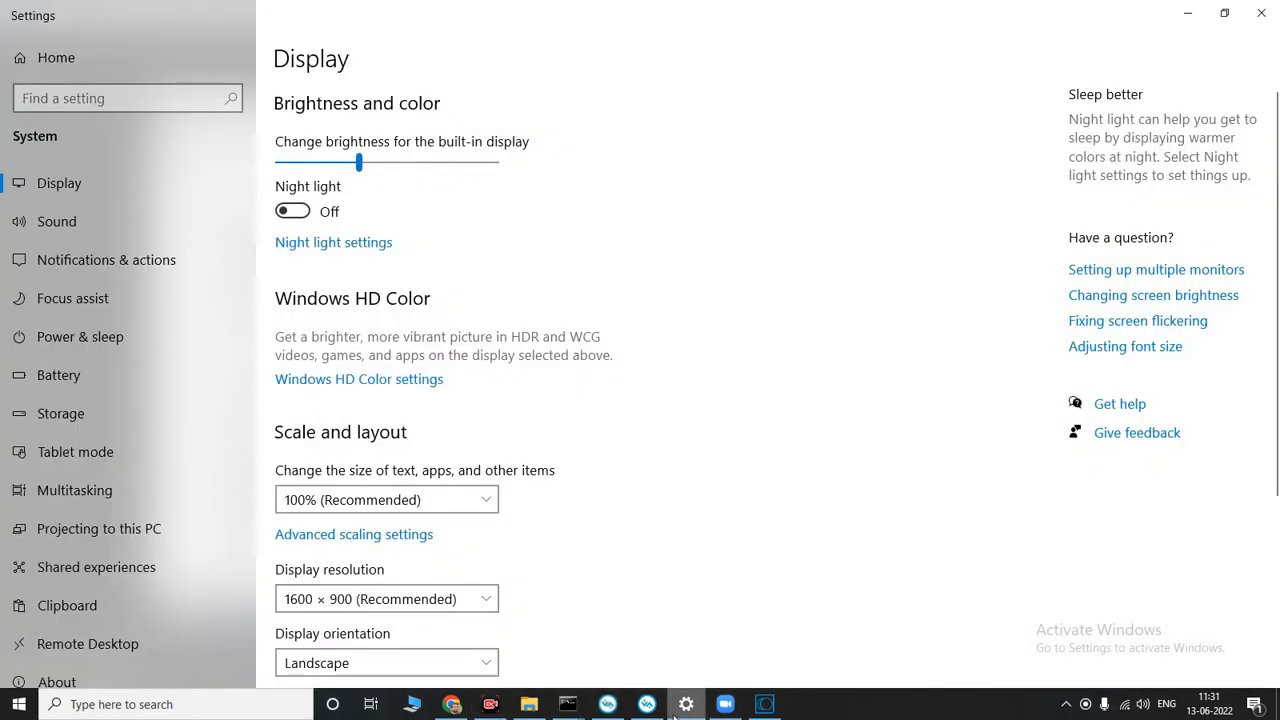
click(652, 706)
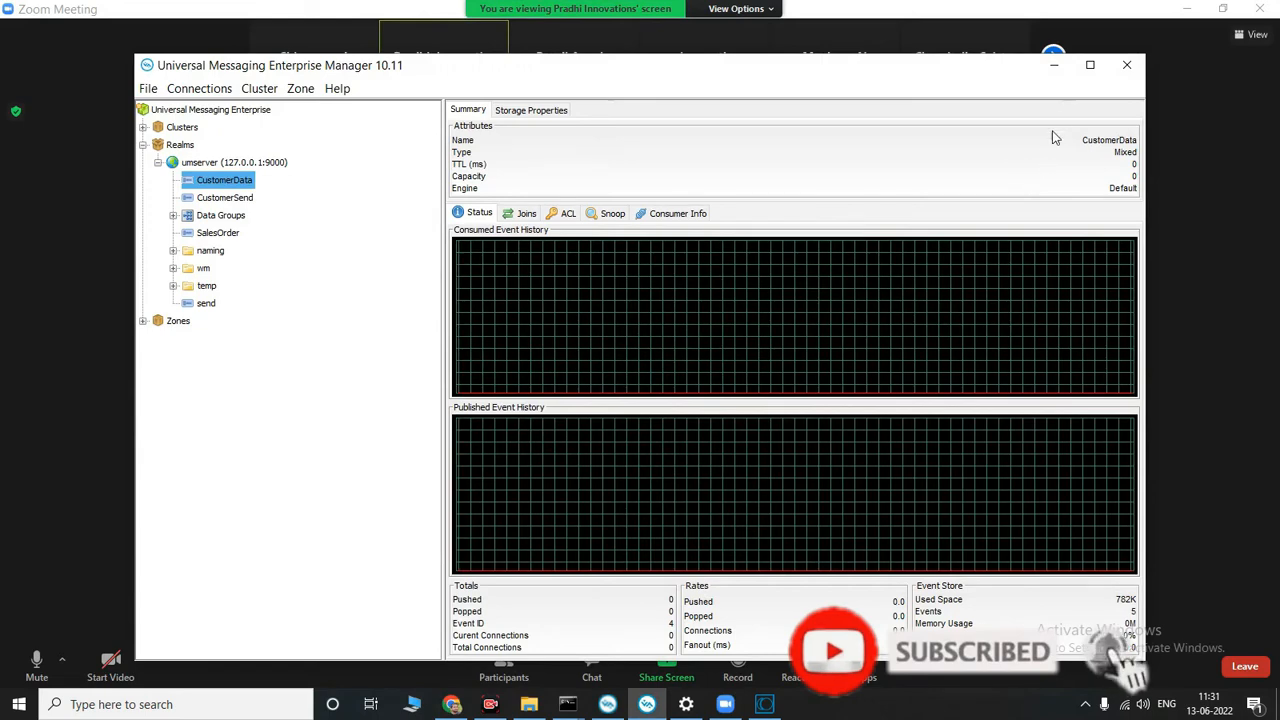
click(1054, 65)
Step: Open the server log on the instructor's shared Integration Server and in the local Integration Server Administrator, and maximize the local browser window
click(232, 447)
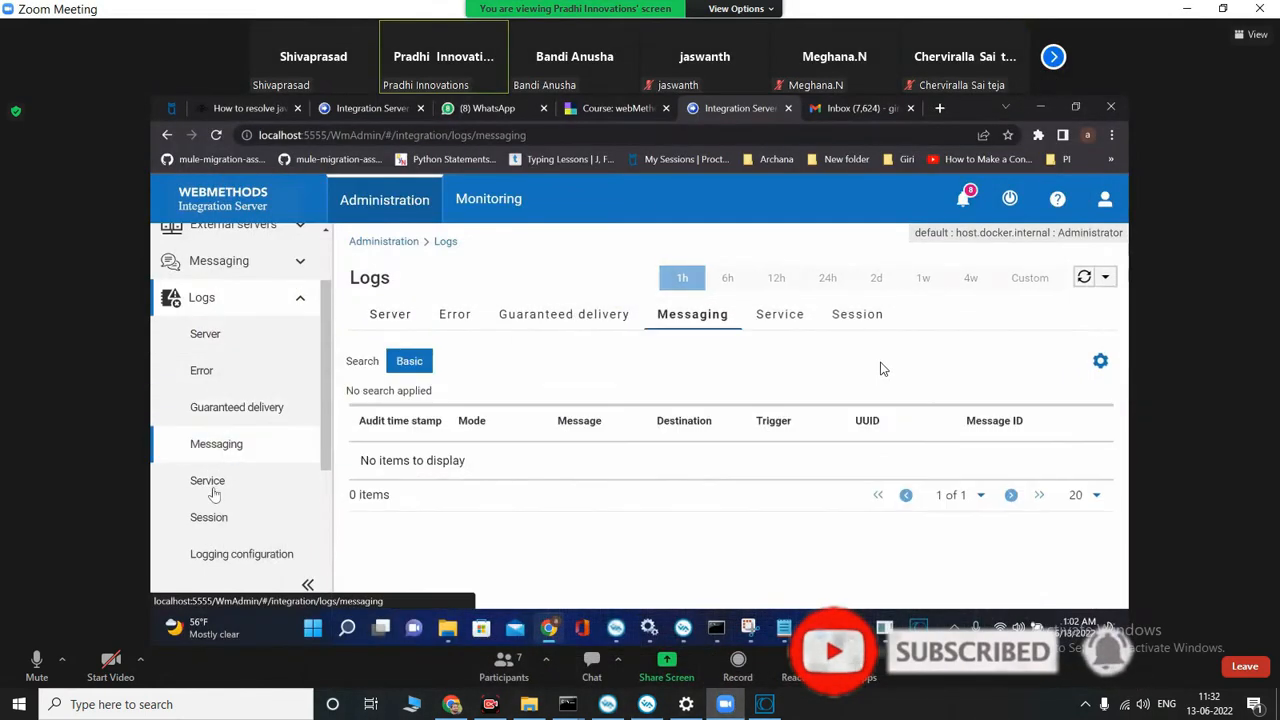
click(243, 336)
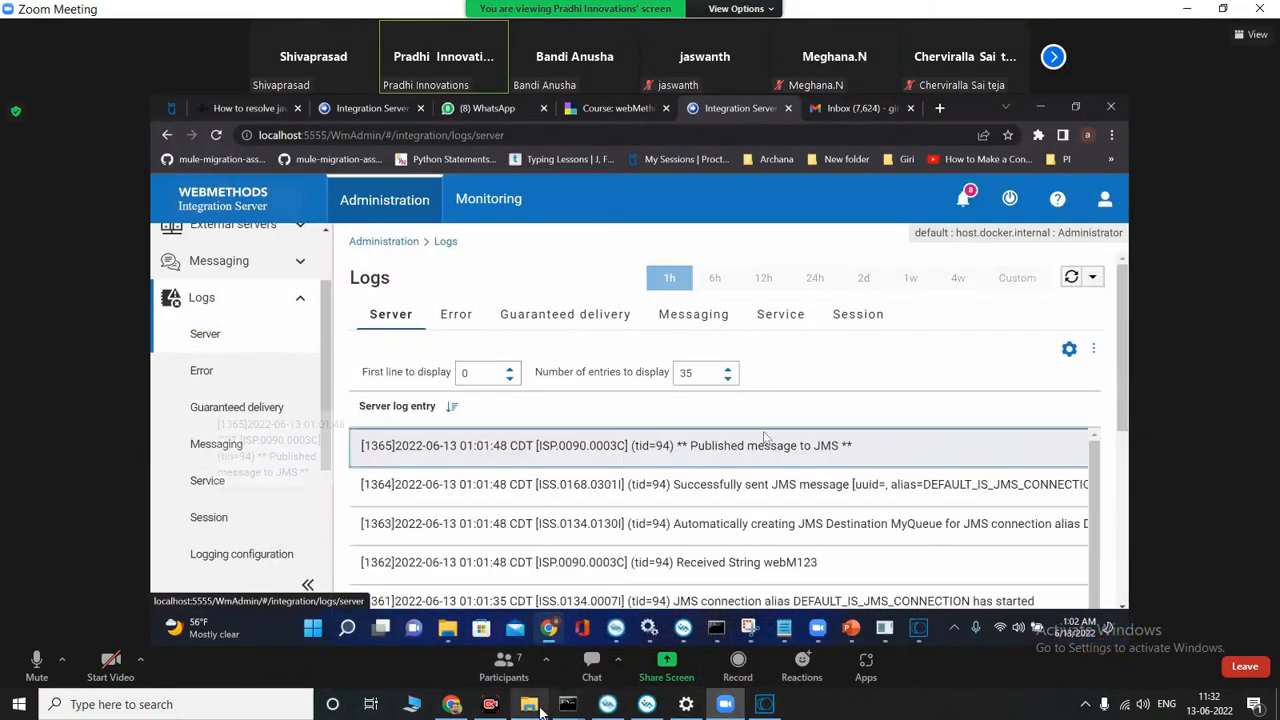
click(466, 706)
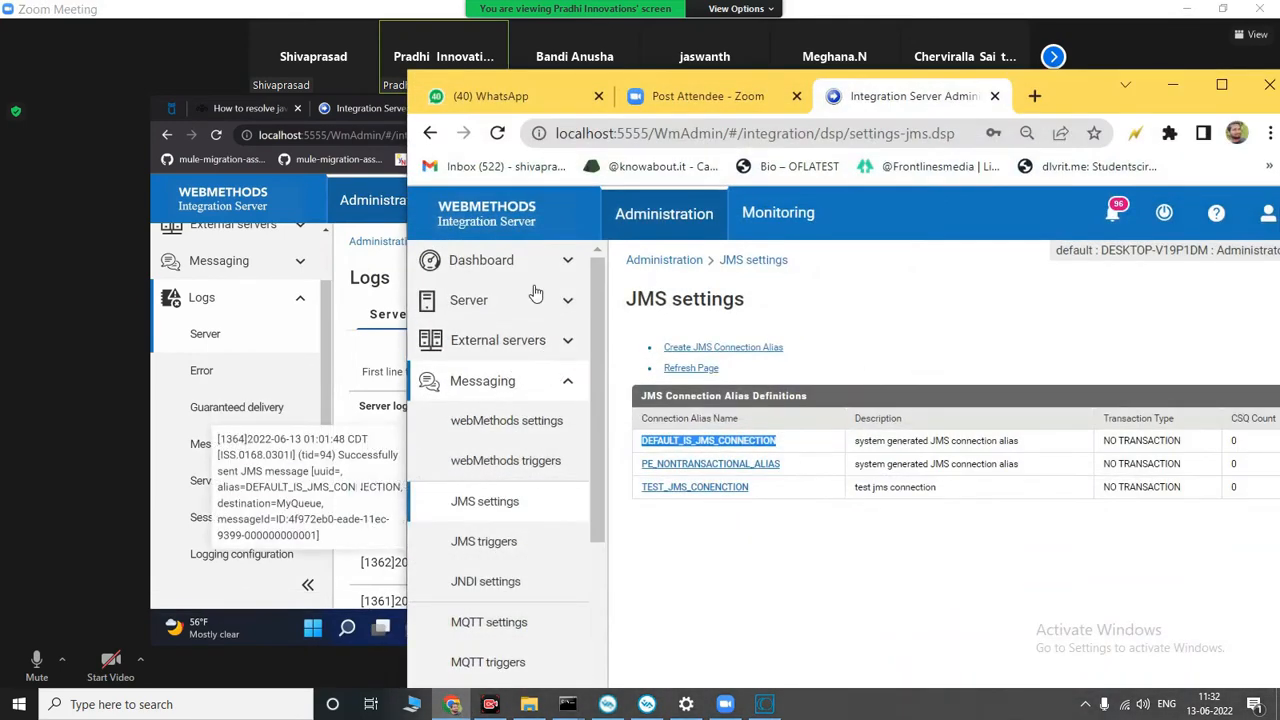
scroll(567, 430, down, 3)
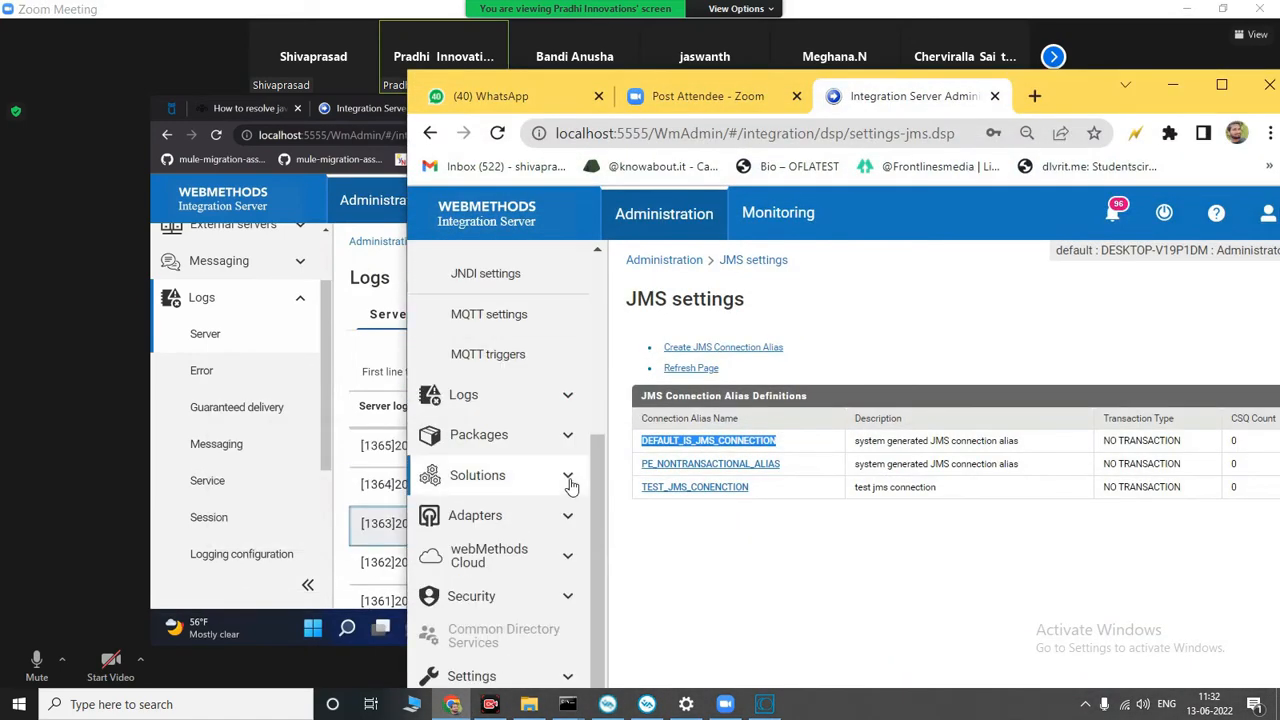
click(523, 399)
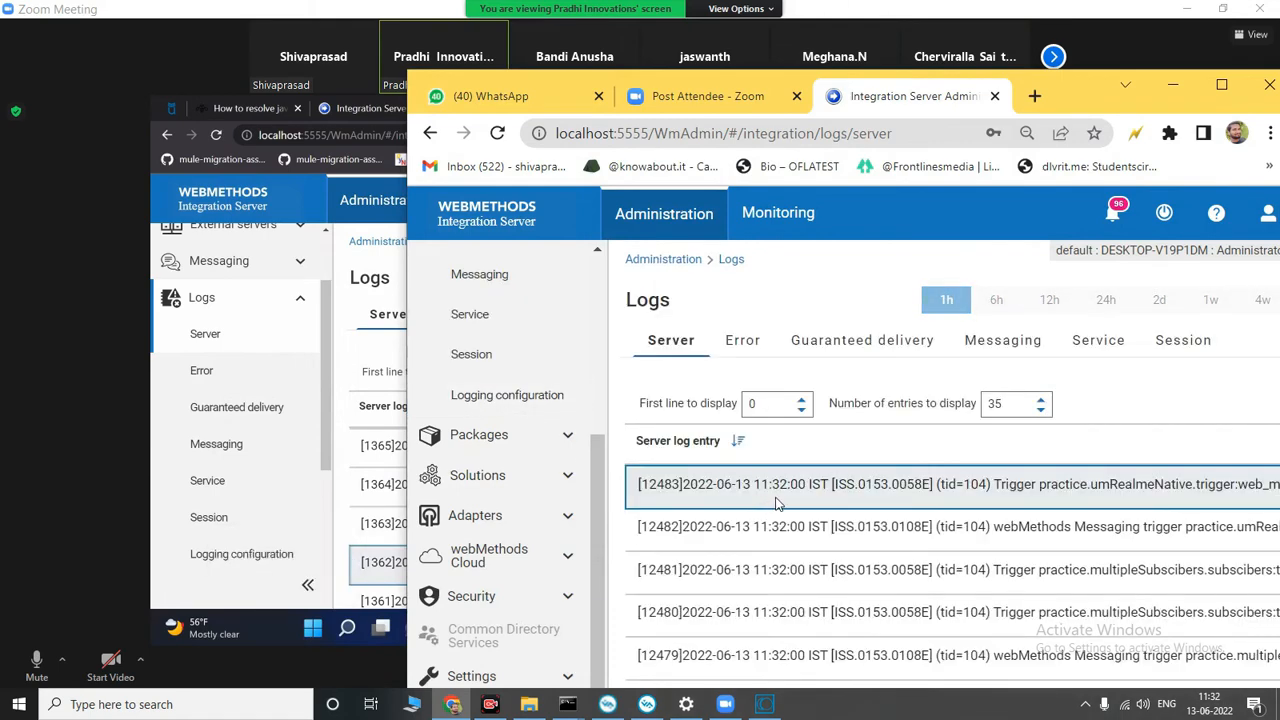
click(1226, 82)
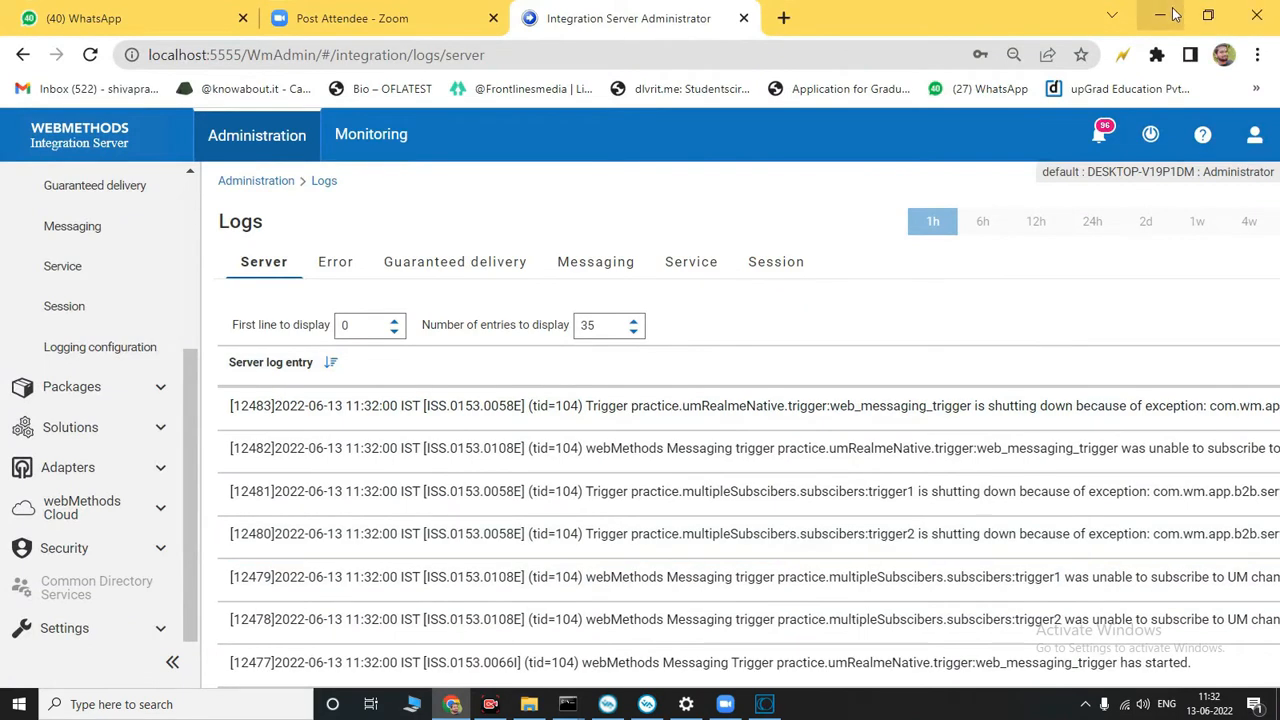
Step: Look through the local server log entries for the JMS send messages and minimize the browser window
click(1175, 12)
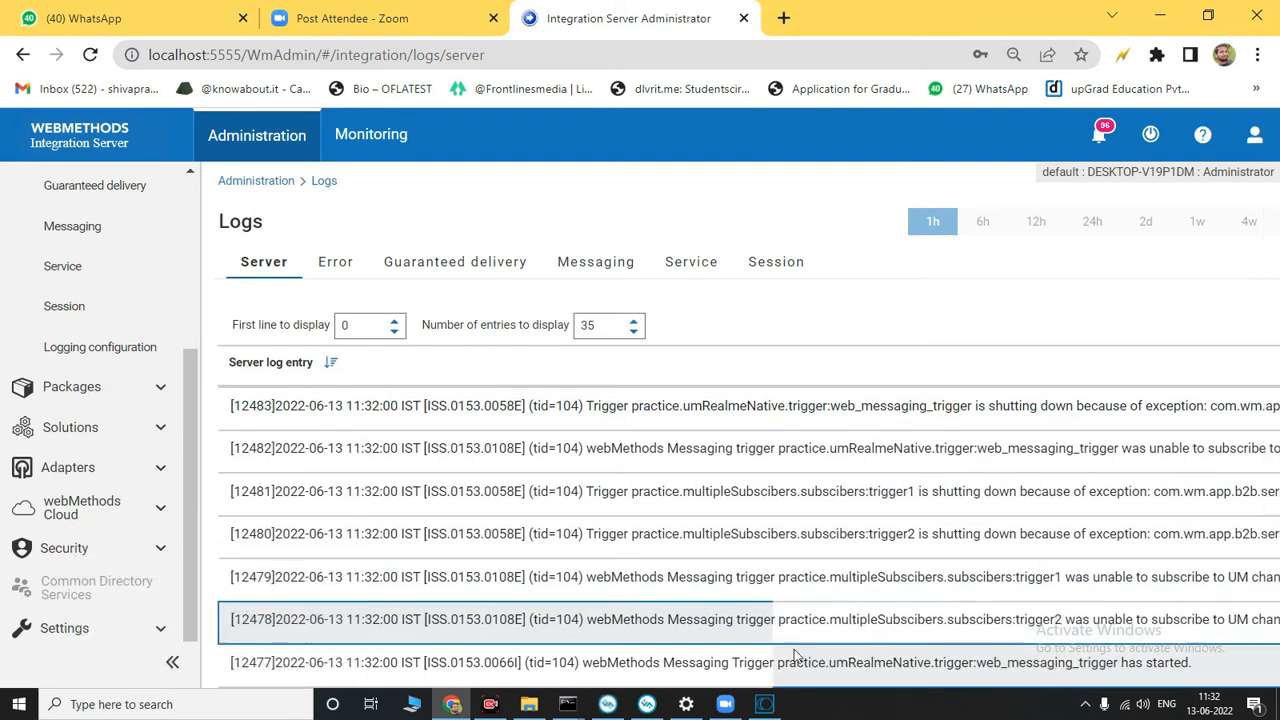
scroll(602, 460, down, 1)
scroll(602, 460, down, 3)
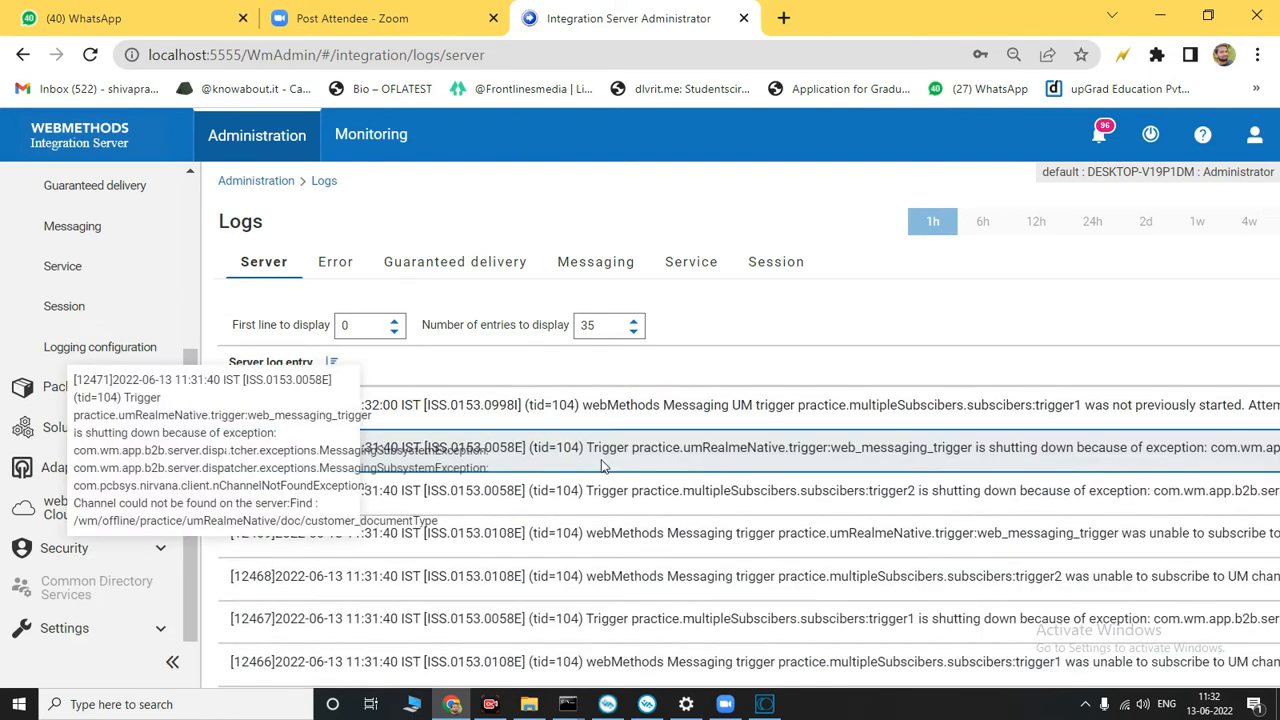
scroll(602, 466, up, 3)
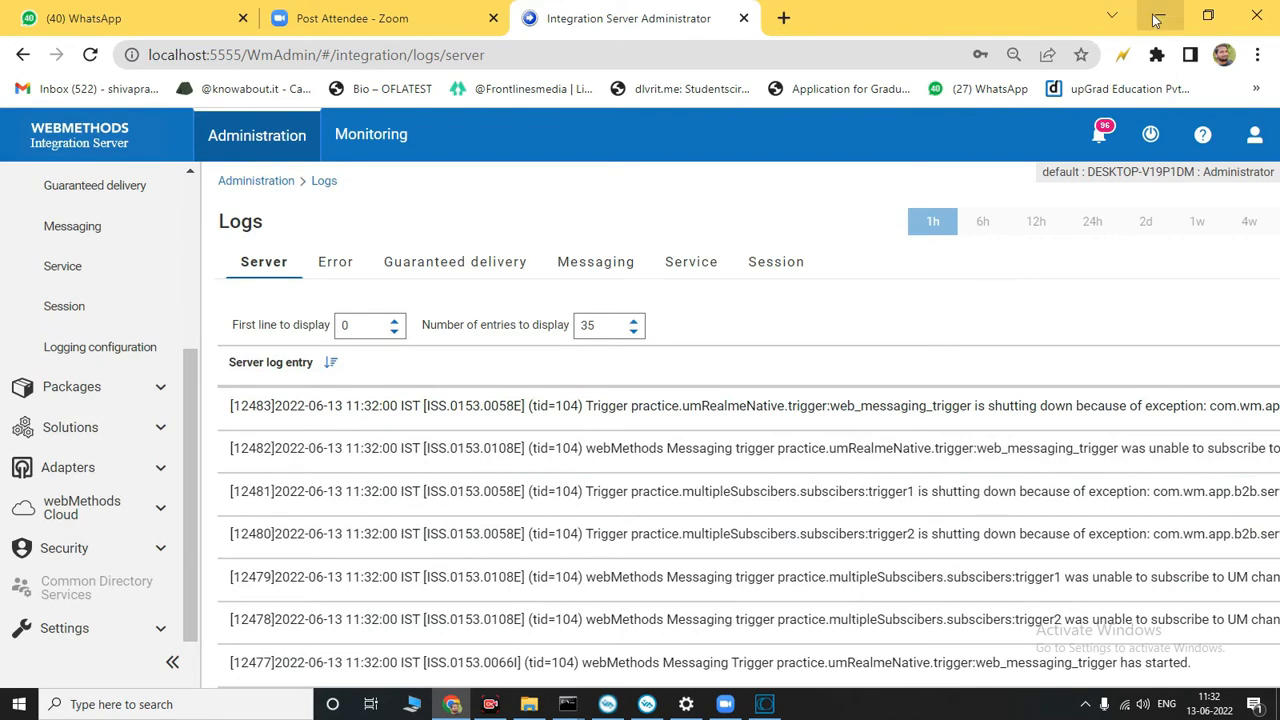
click(1157, 18)
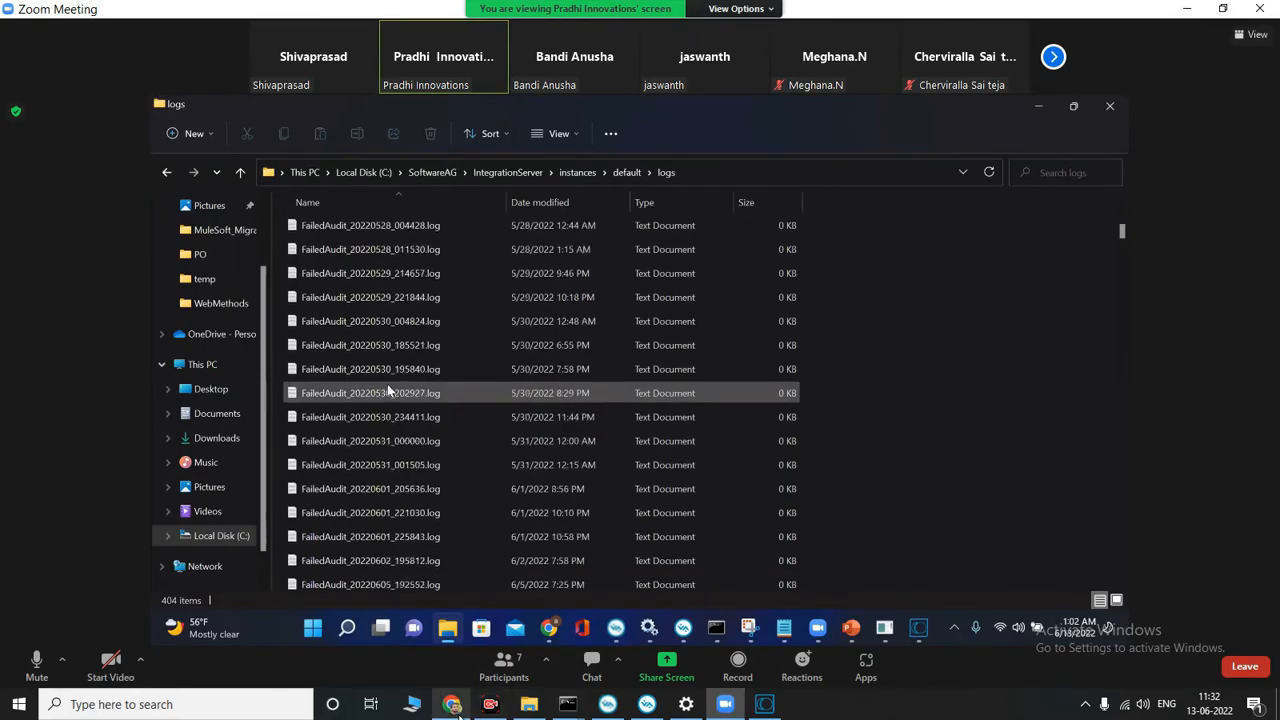
Step: Switch to the local File Explorer and return from the Universal Messaging bin folder to C:\SoftwareAG
click(457, 710)
click(457, 710)
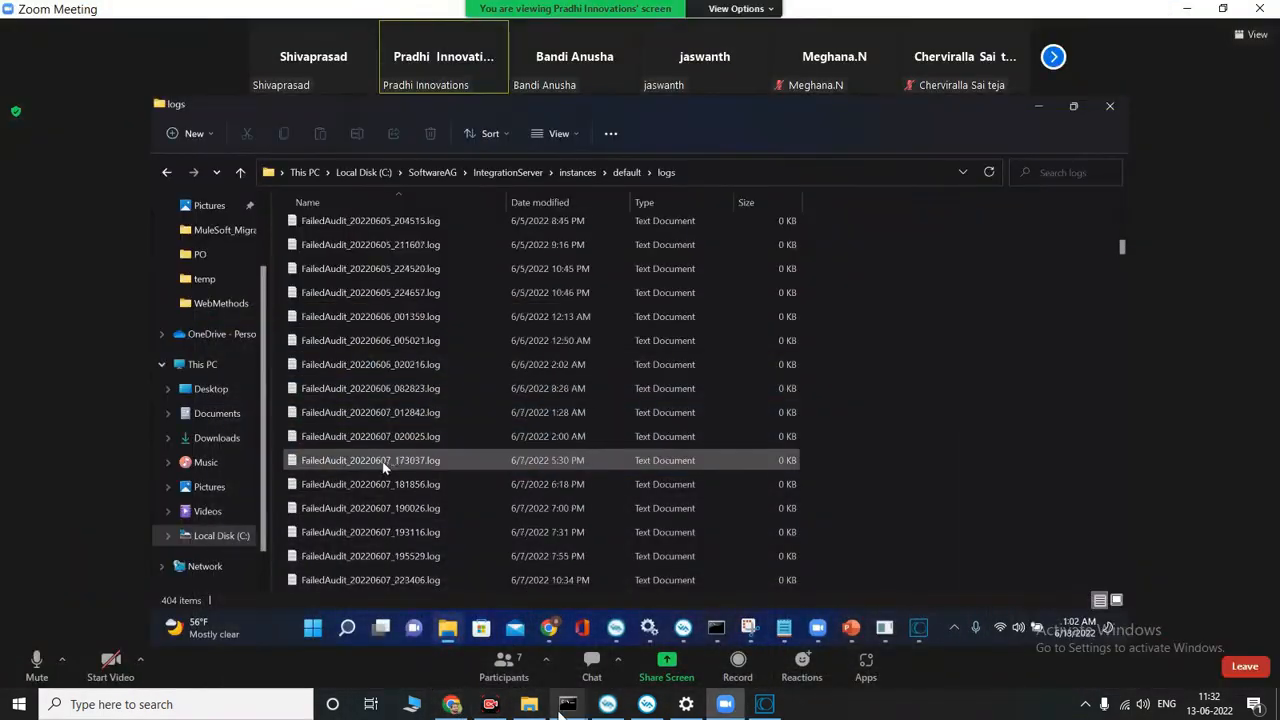
click(529, 704)
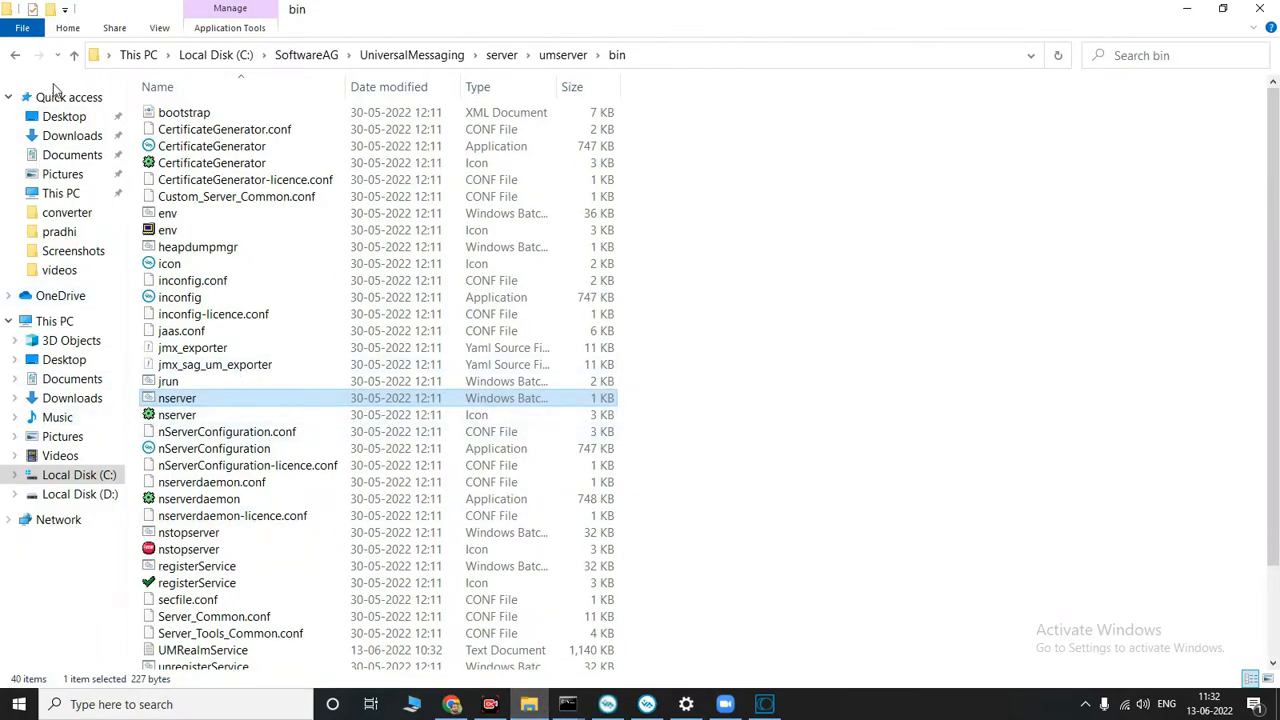
click(15, 58)
click(15, 58)
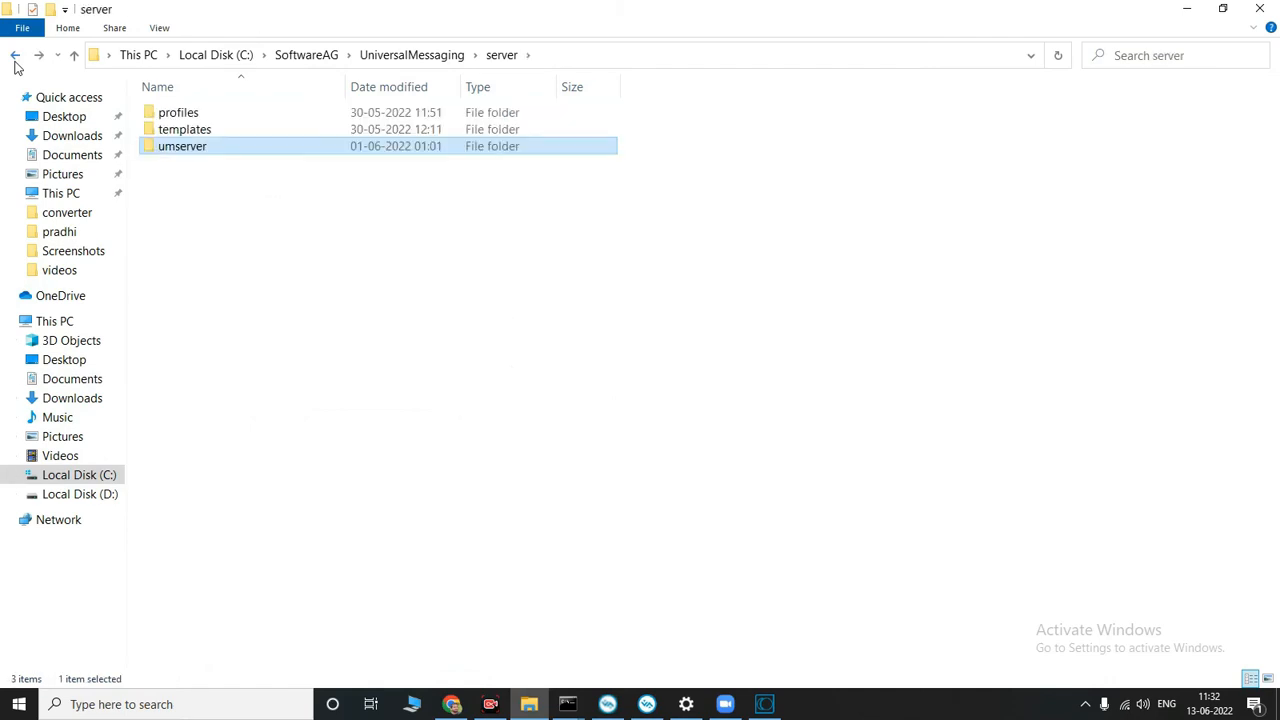
click(15, 58)
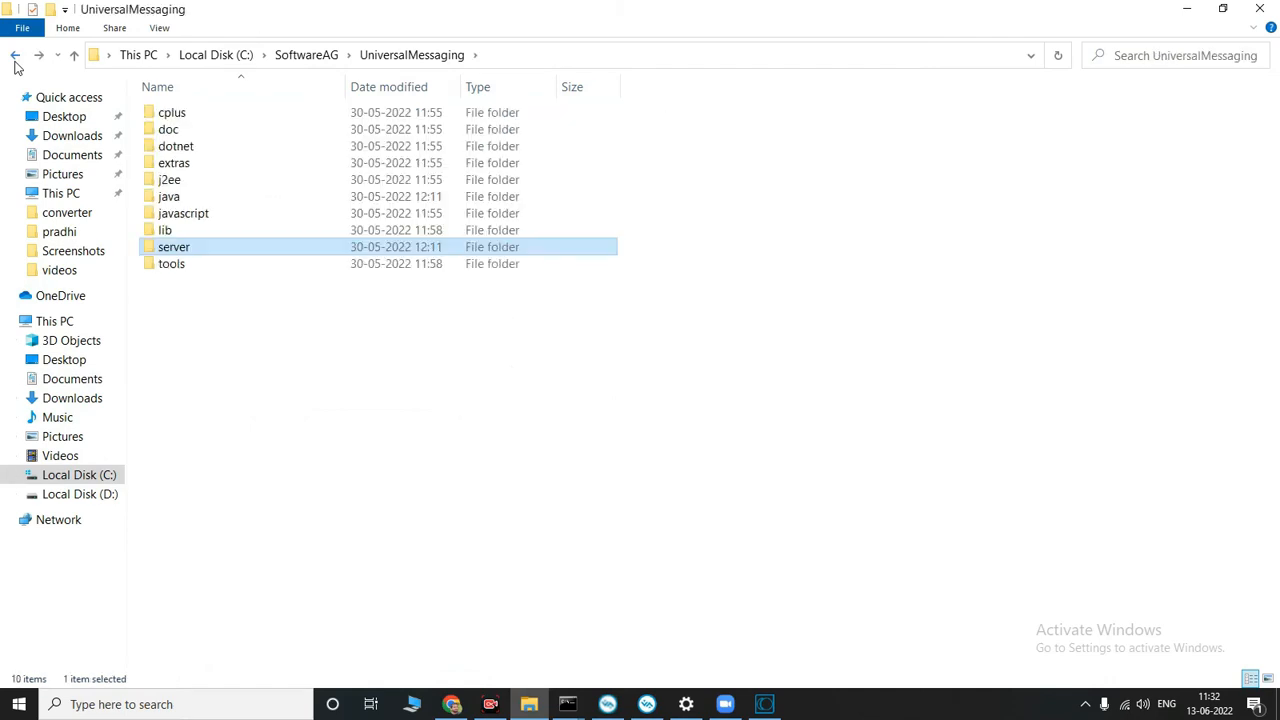
click(15, 60)
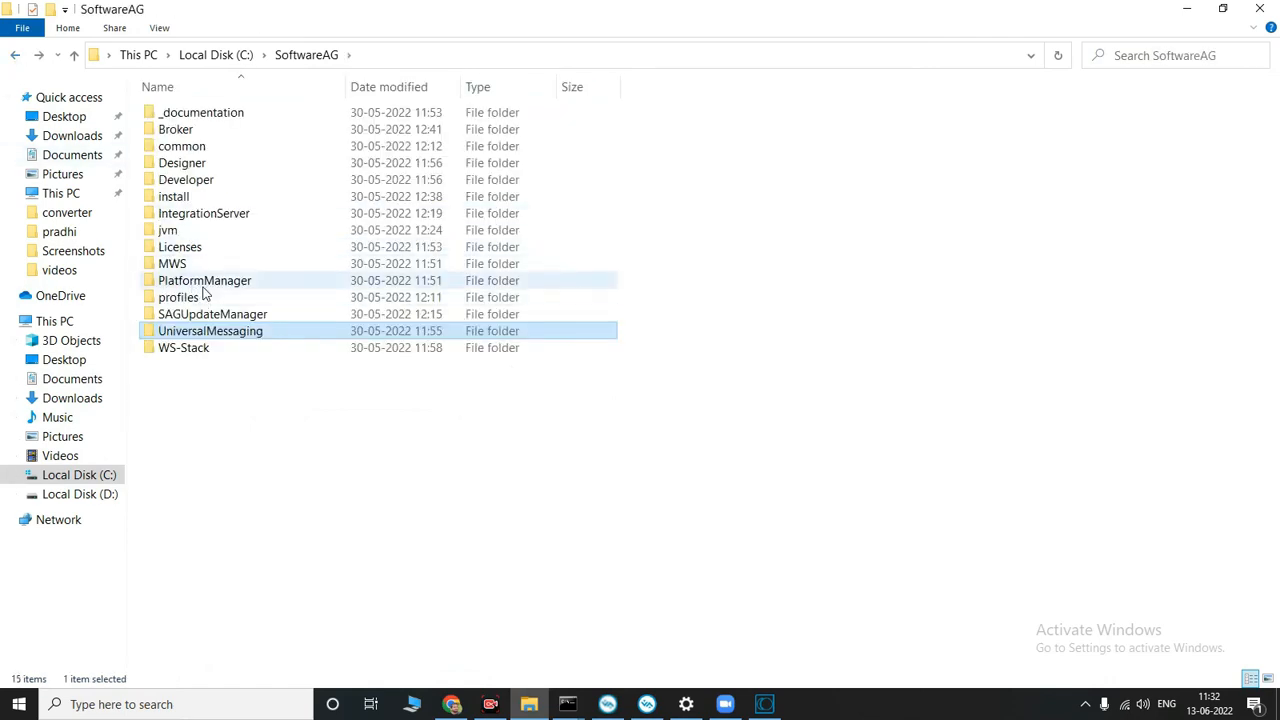
Step: Open the IntegrationServer\instances\logs folder inside the SoftwareAG directory
click(213, 314)
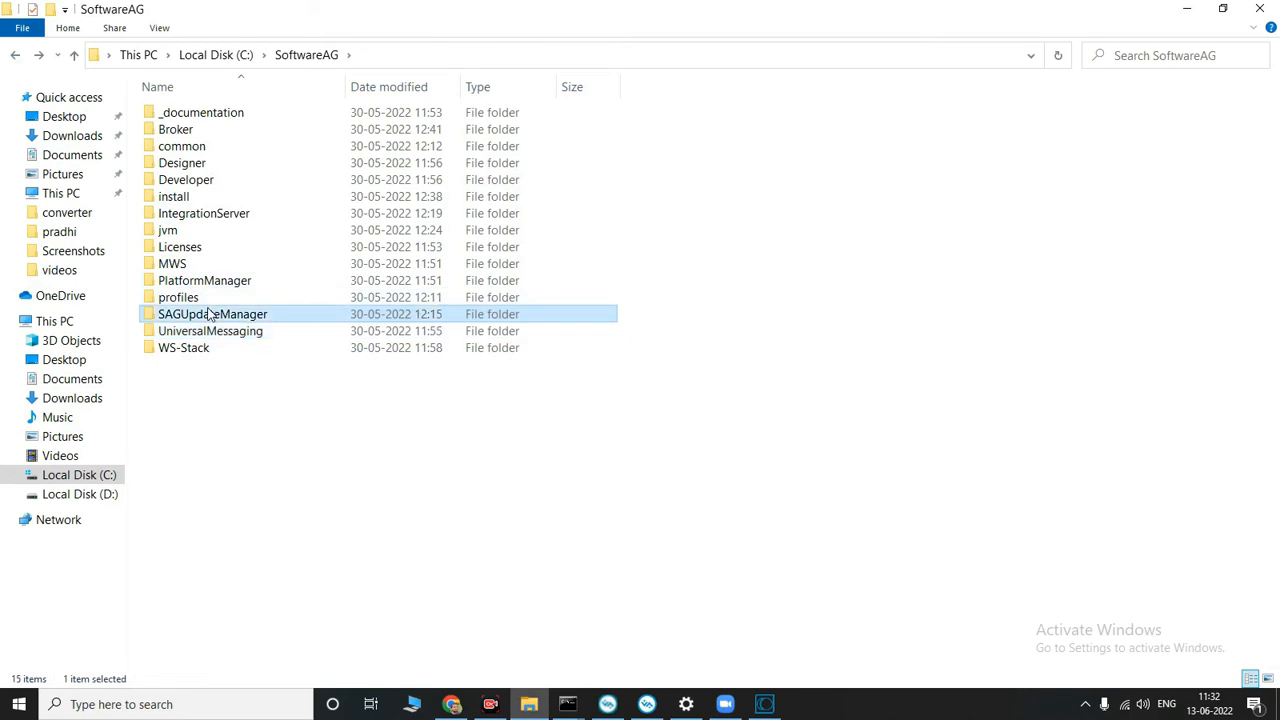
double_click(187, 213)
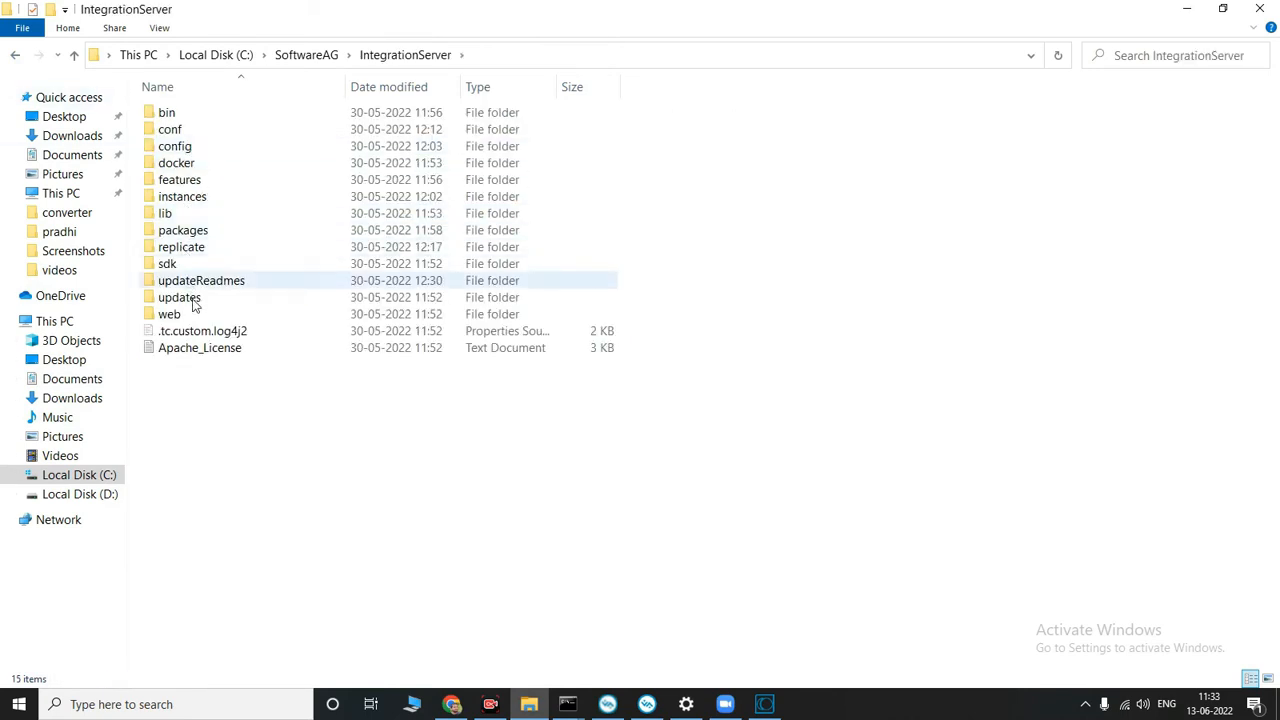
click(193, 200)
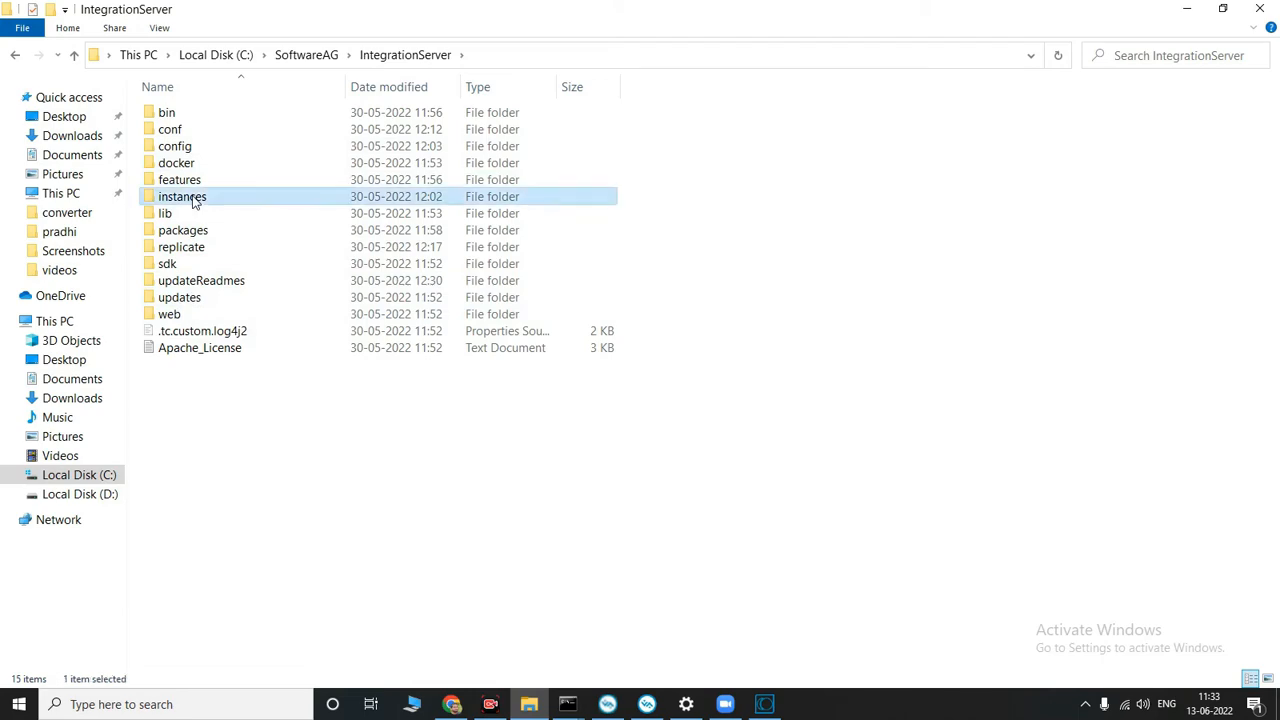
double_click(193, 200)
double_click(196, 130)
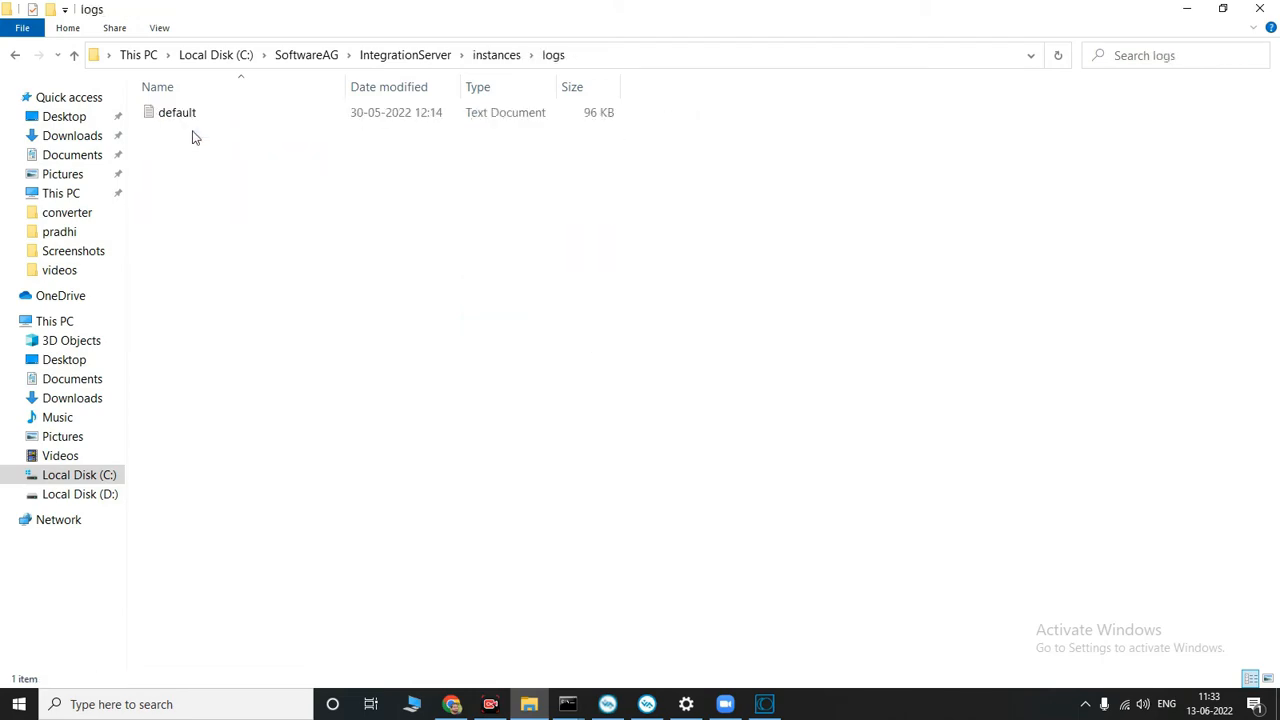
Step: Open the default log file, examine its entries through to the end, and close it
double_click(204, 119)
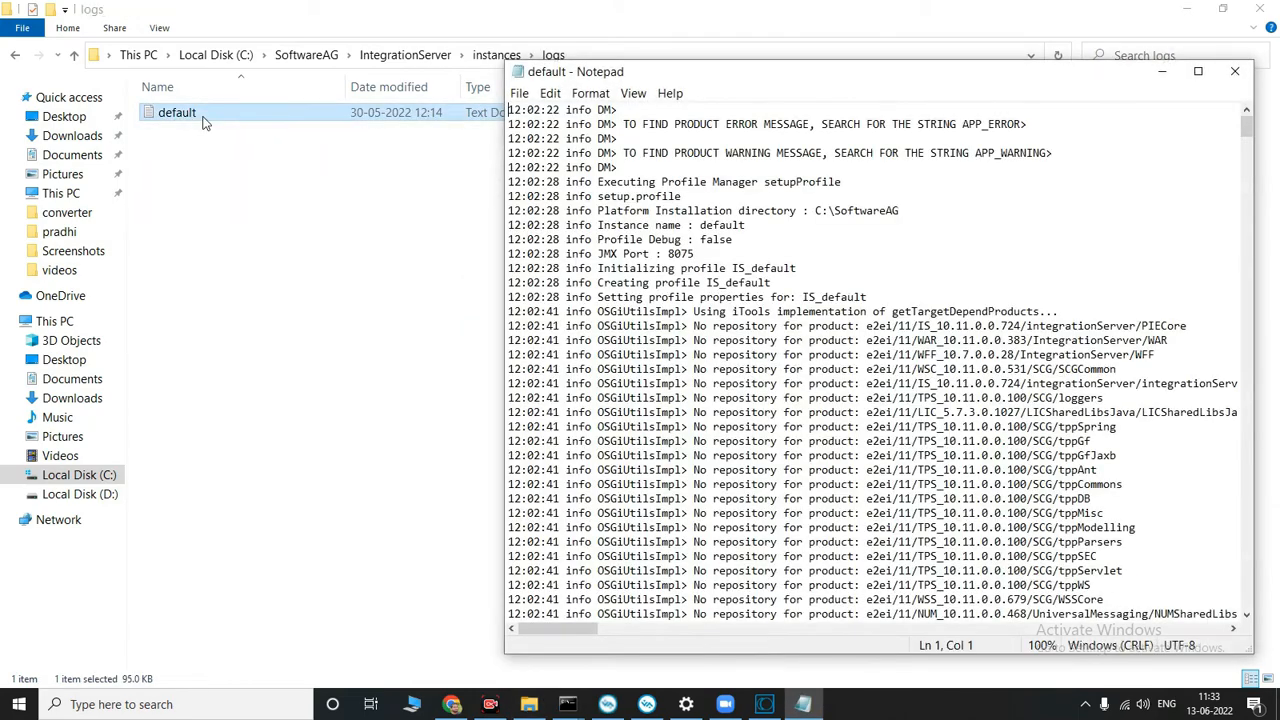
scroll(1158, 192, down, 15)
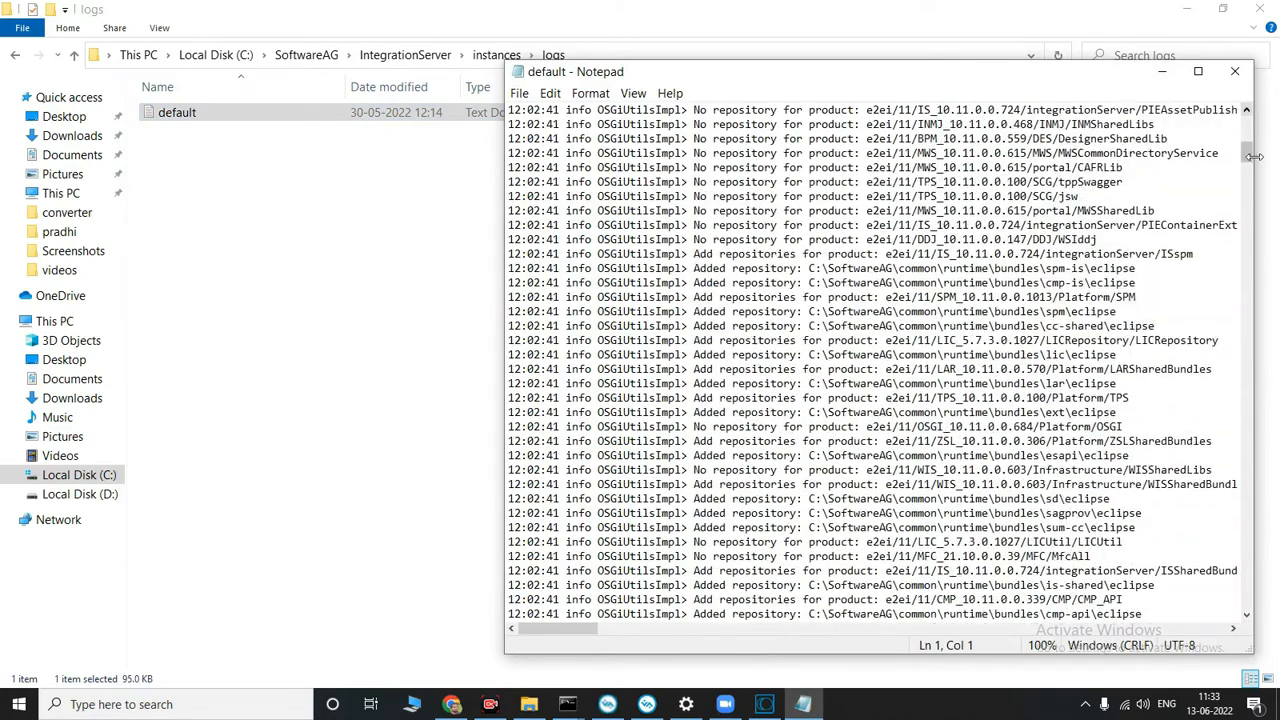
drag(1255, 156, 1258, 612)
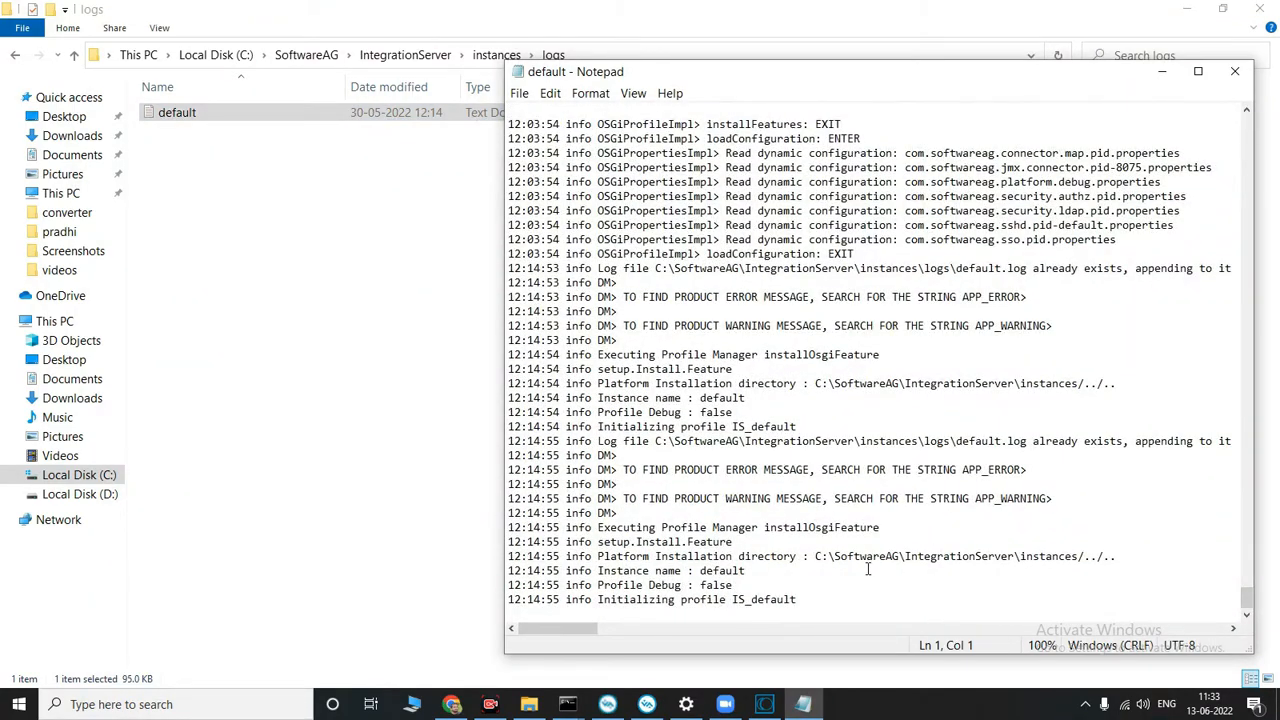
click(1234, 72)
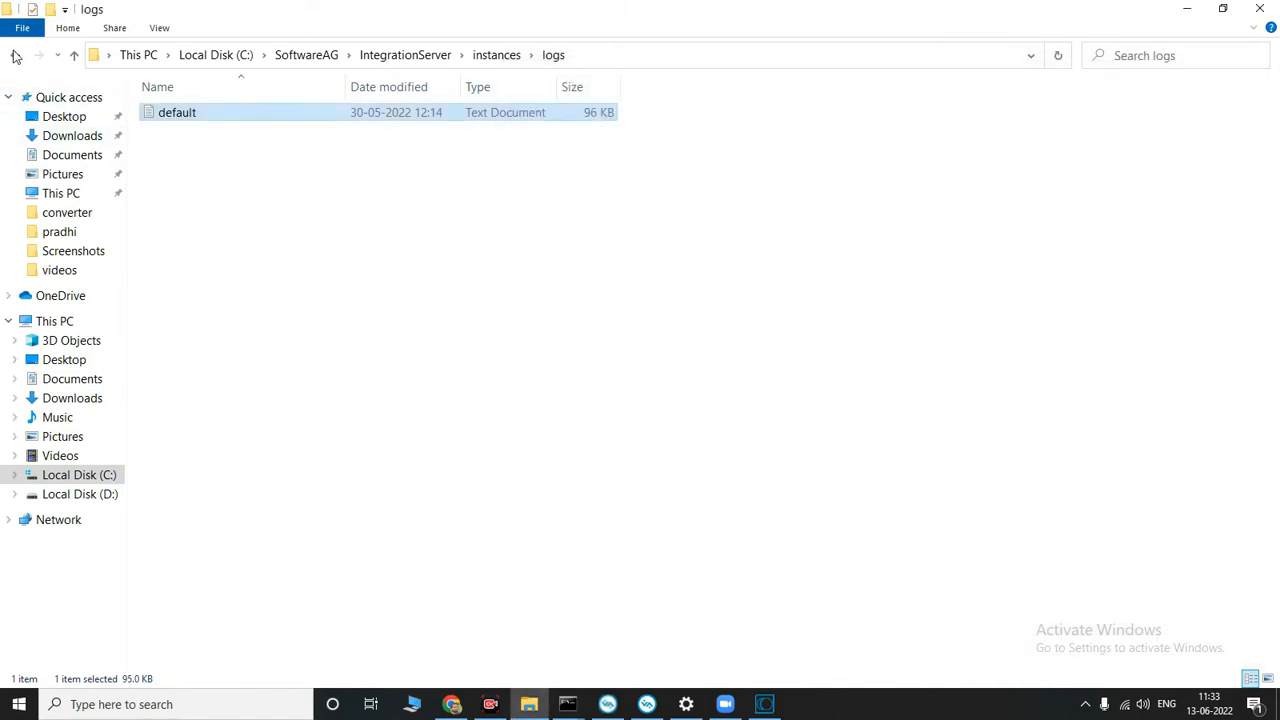
Step: Open the IntegrationServer\instances\default\logs folder and look through its log files
click(16, 56)
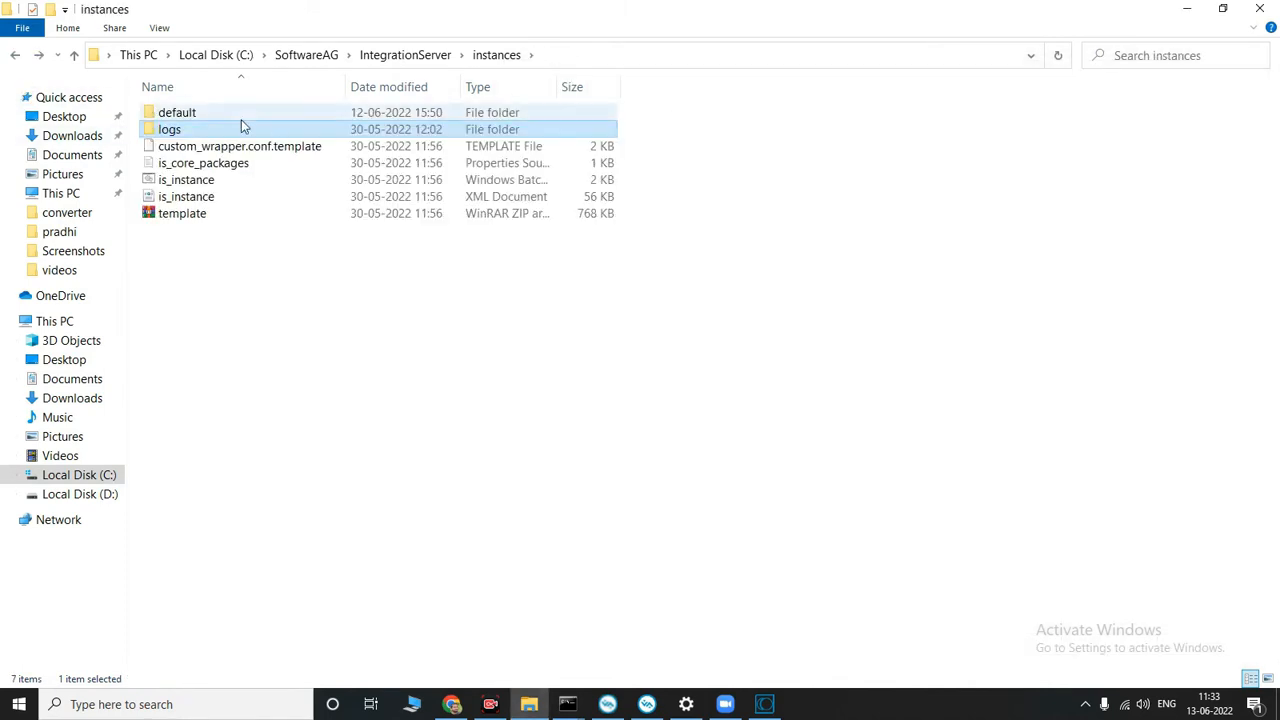
double_click(221, 110)
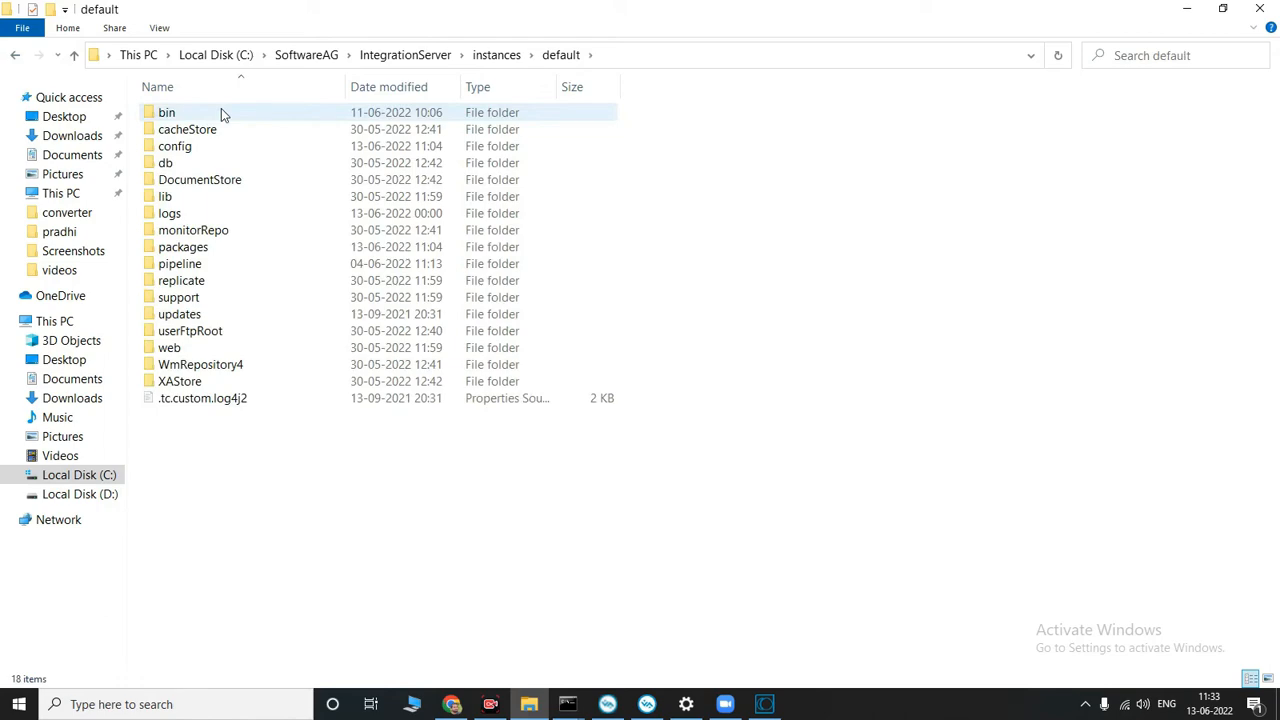
double_click(183, 213)
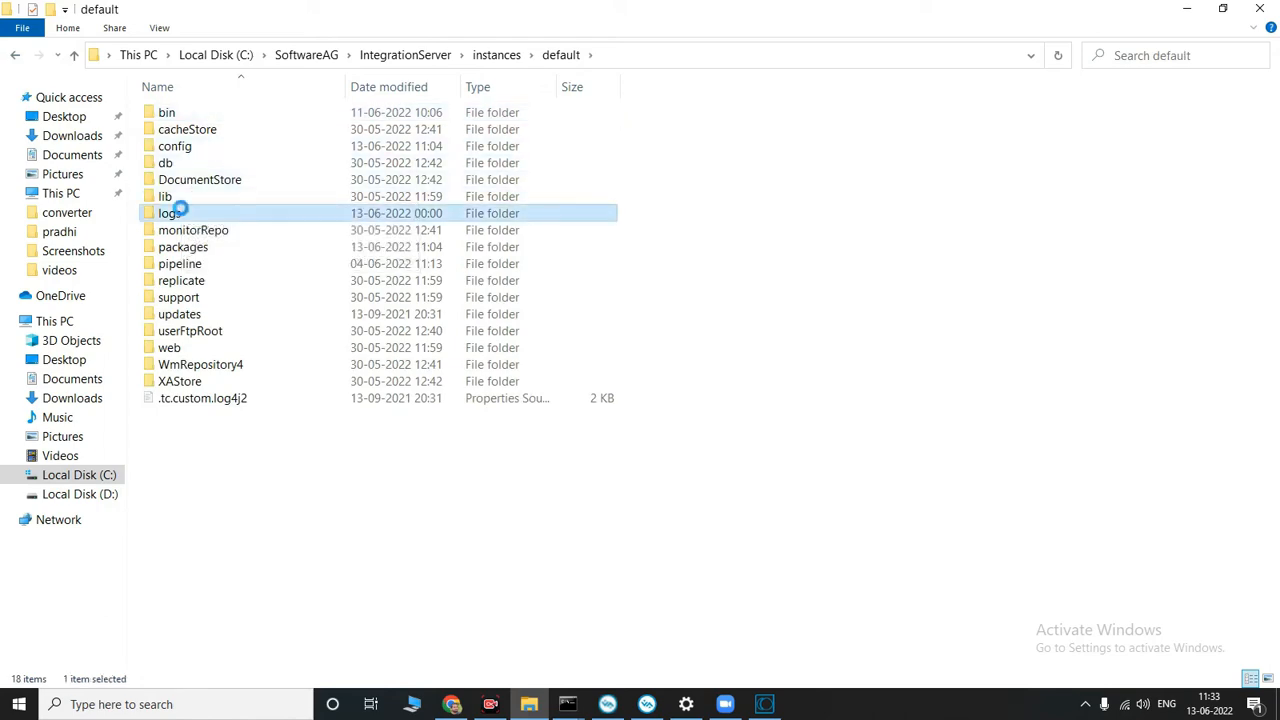
scroll(240, 240, down, 4)
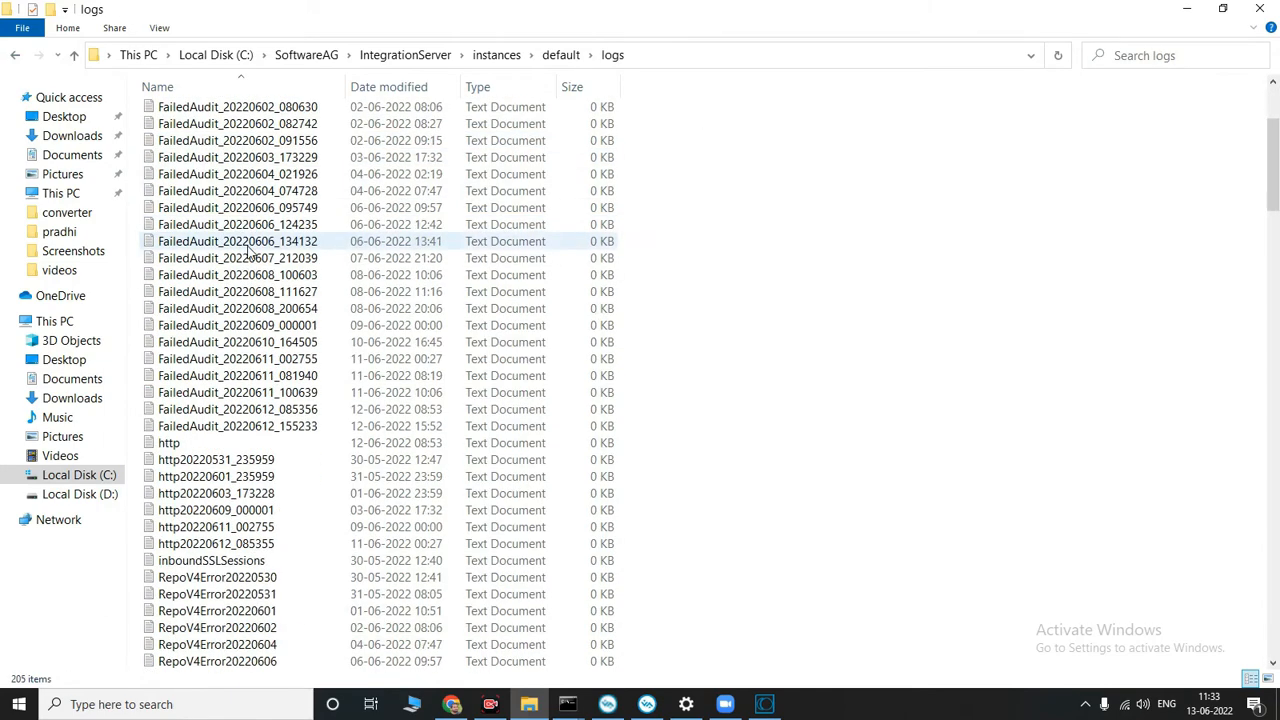
scroll(250, 252, up, 4)
scroll(252, 255, down, 17)
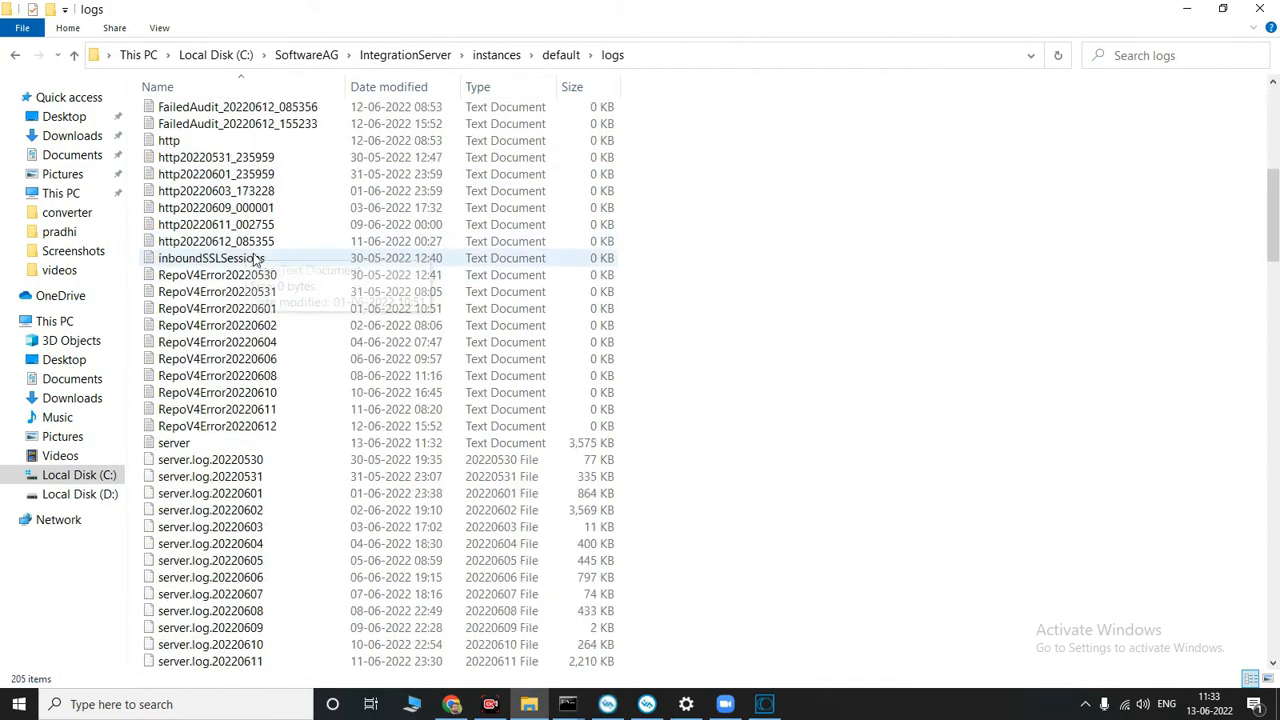
scroll(255, 260, down, 4)
scroll(250, 255, up, 16)
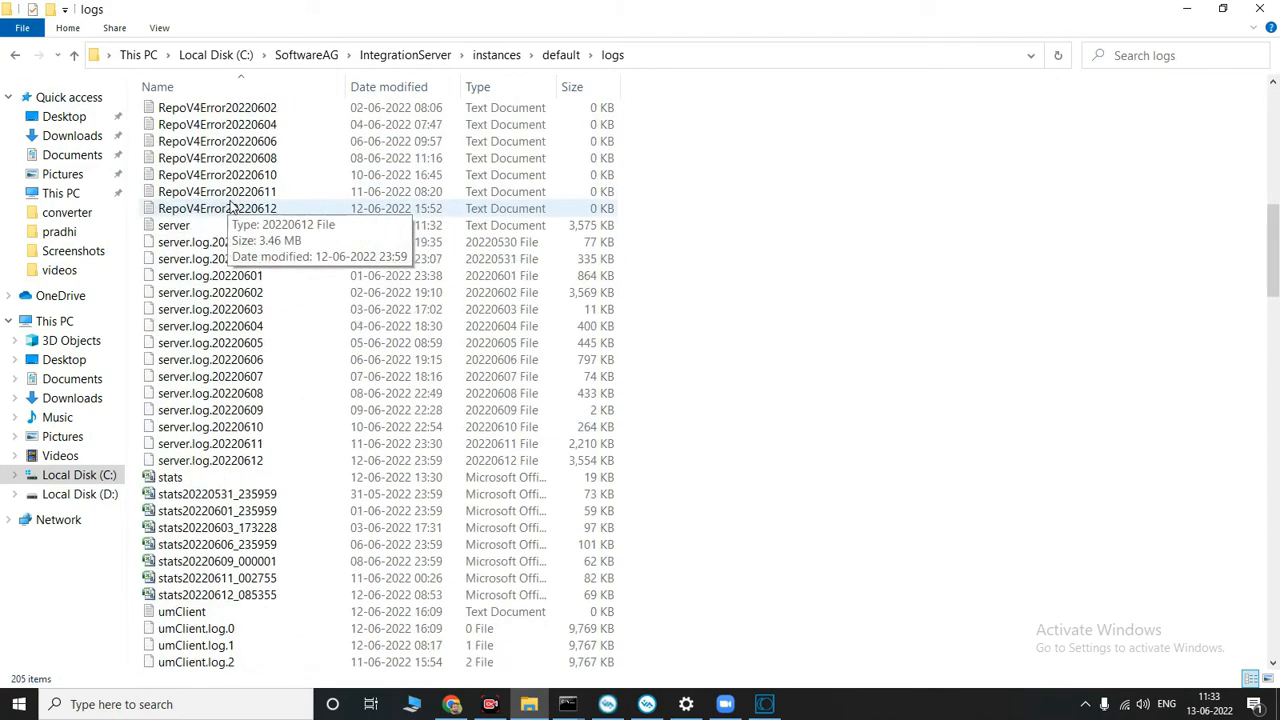
scroll(237, 203, up, 5)
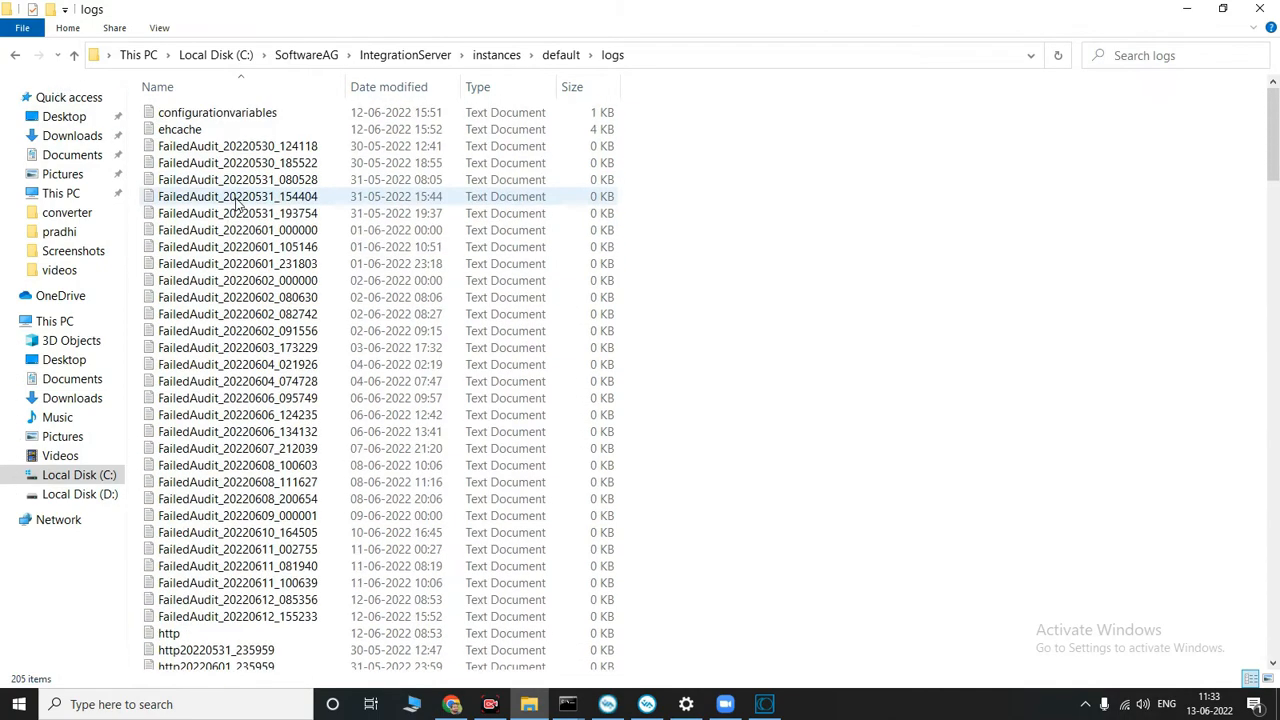
Step: Restore the File Explorer window to a smaller size beside the shared Designer screen and go back to the SoftwareAG folder
click(1232, 14)
drag(476, 128, 1109, 178)
click(799, 217)
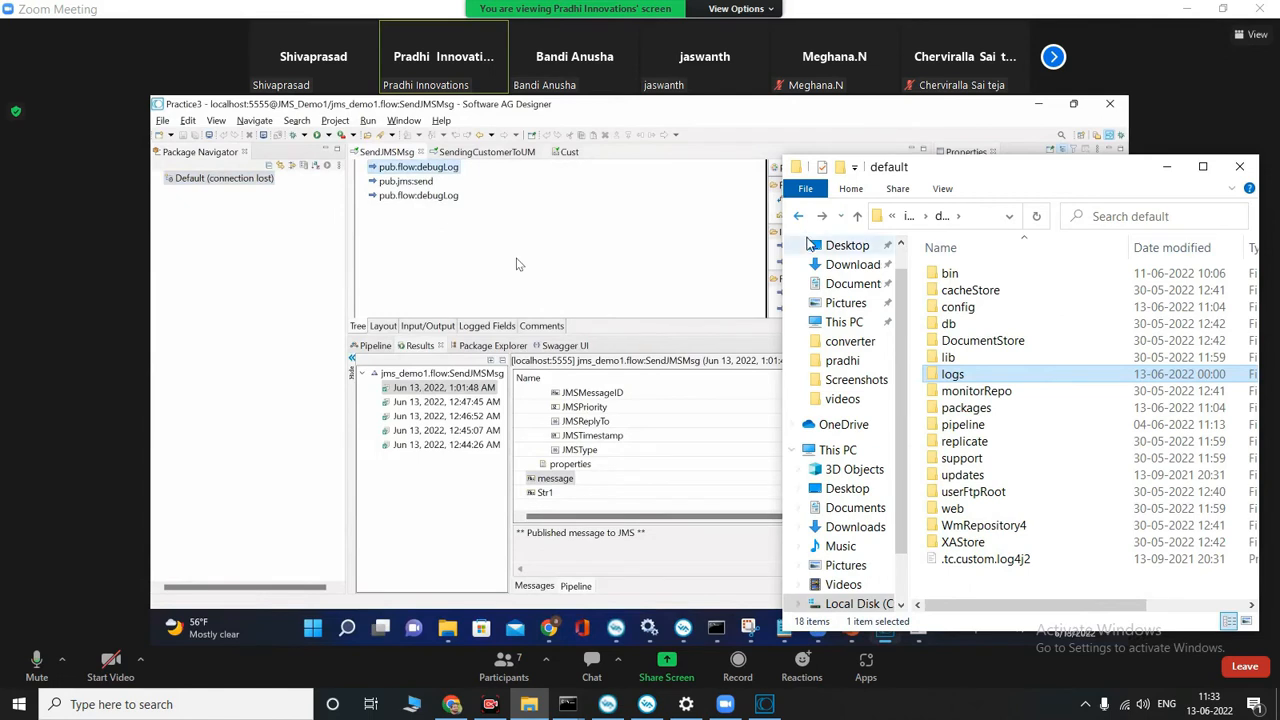
click(799, 217)
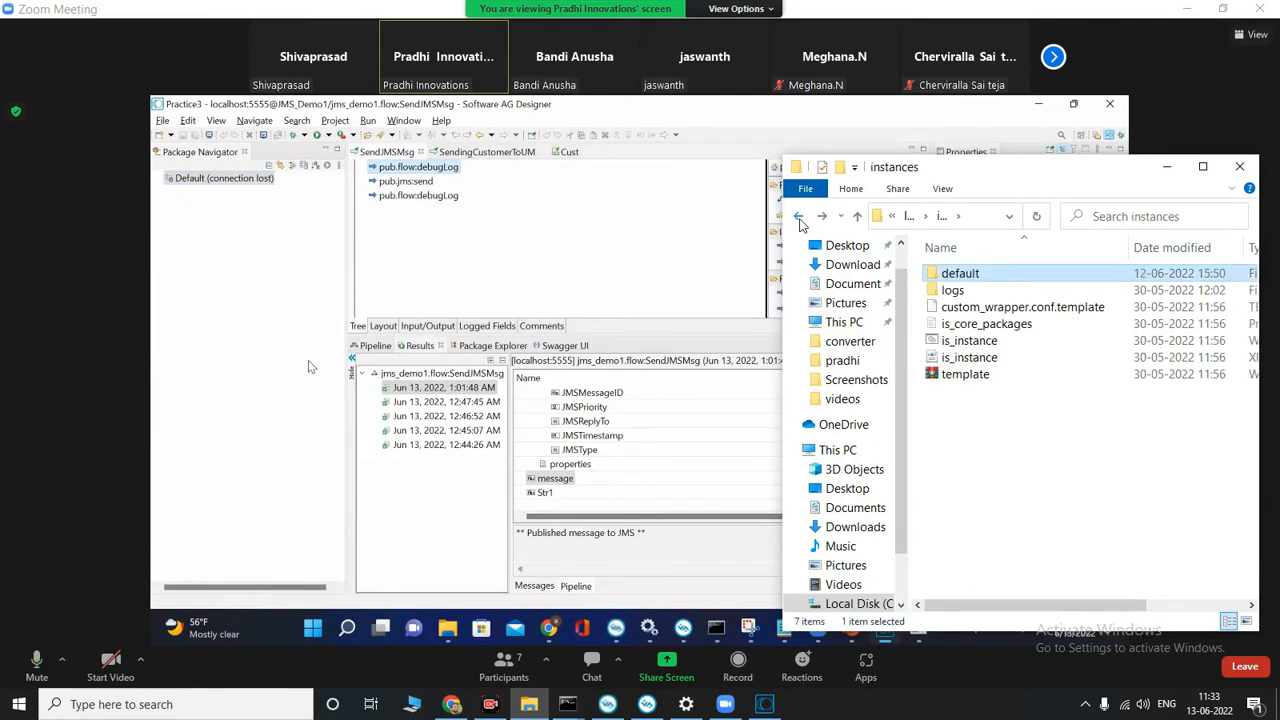
click(799, 217)
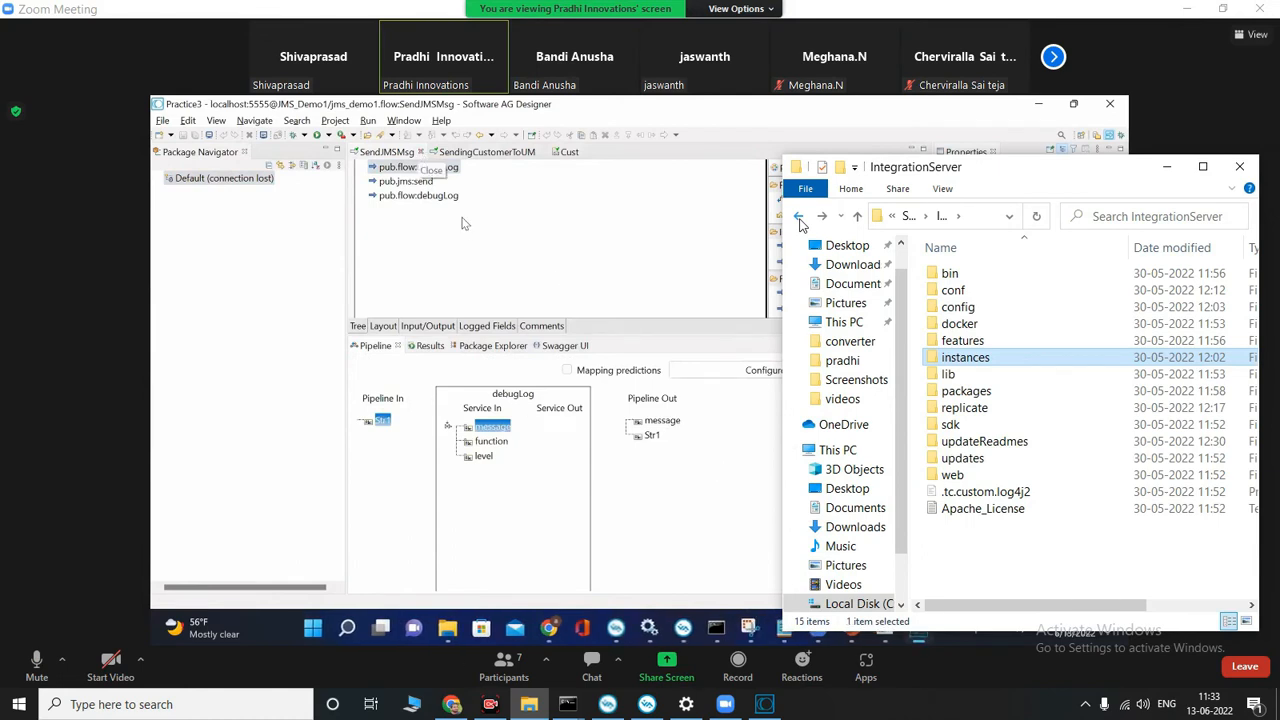
click(799, 217)
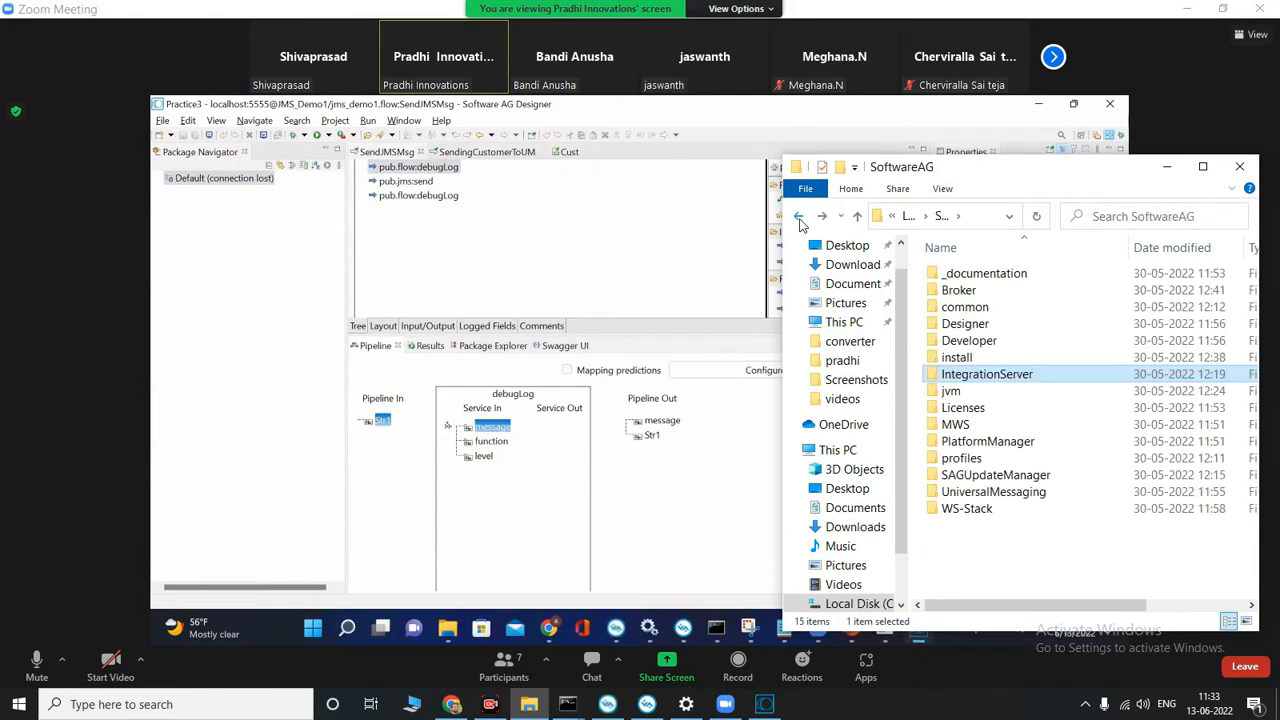
Step: Try to reconnect the Default Integration Server in the shared Designer's Package Navigator and dismiss the message
right_click(212, 188)
click(258, 214)
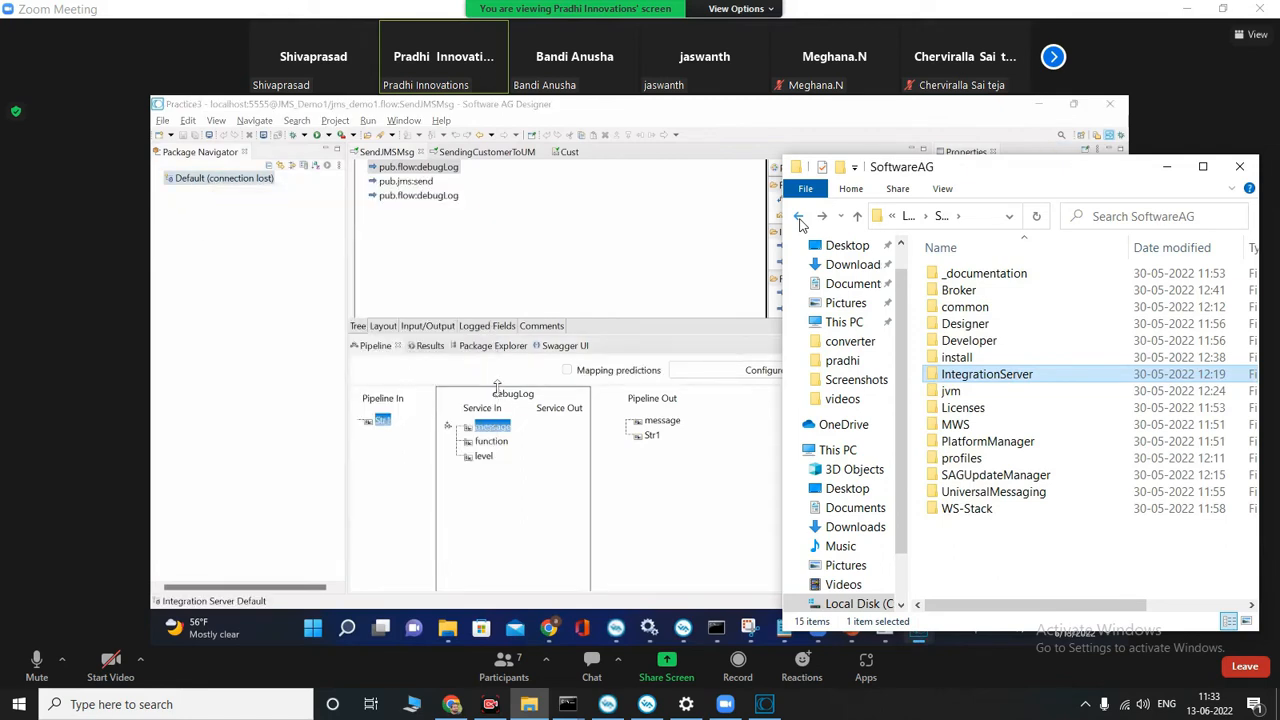
click(741, 370)
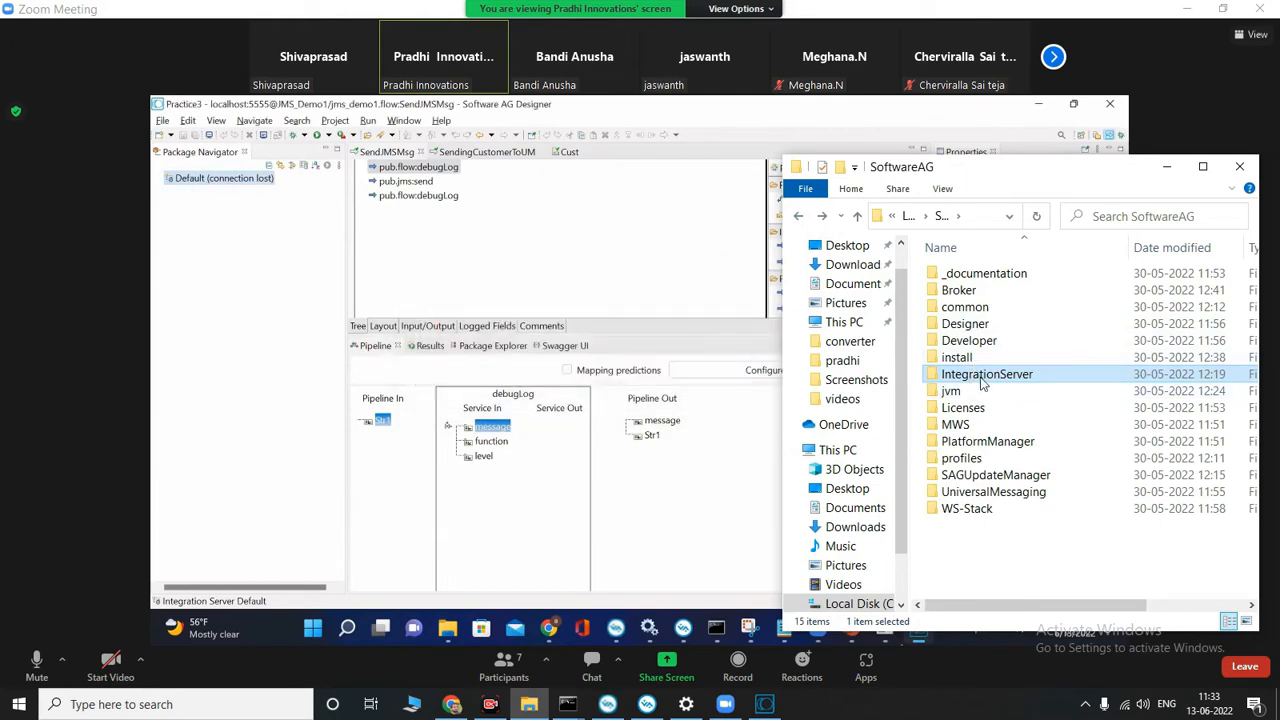
Step: Return to Local Disk (C:) and open the SoftwareAG\IntegrationServer\instances\logs folder
click(799, 217)
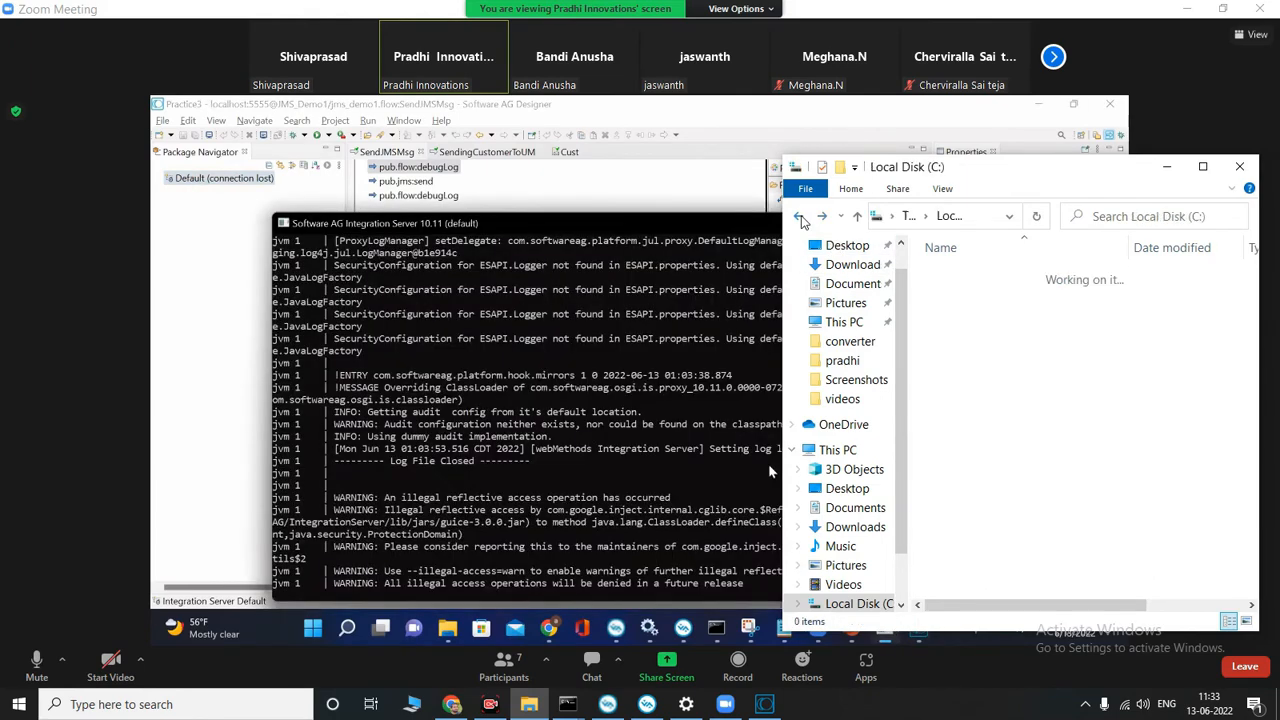
double_click(970, 475)
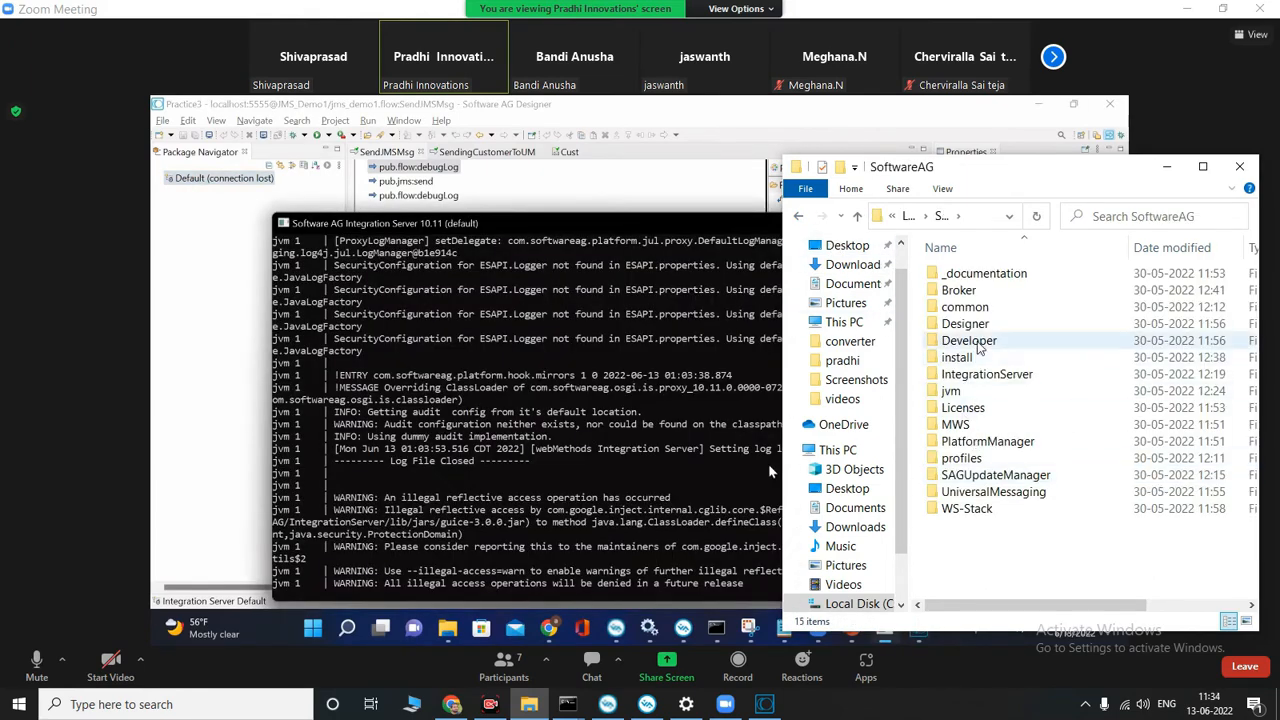
double_click(983, 376)
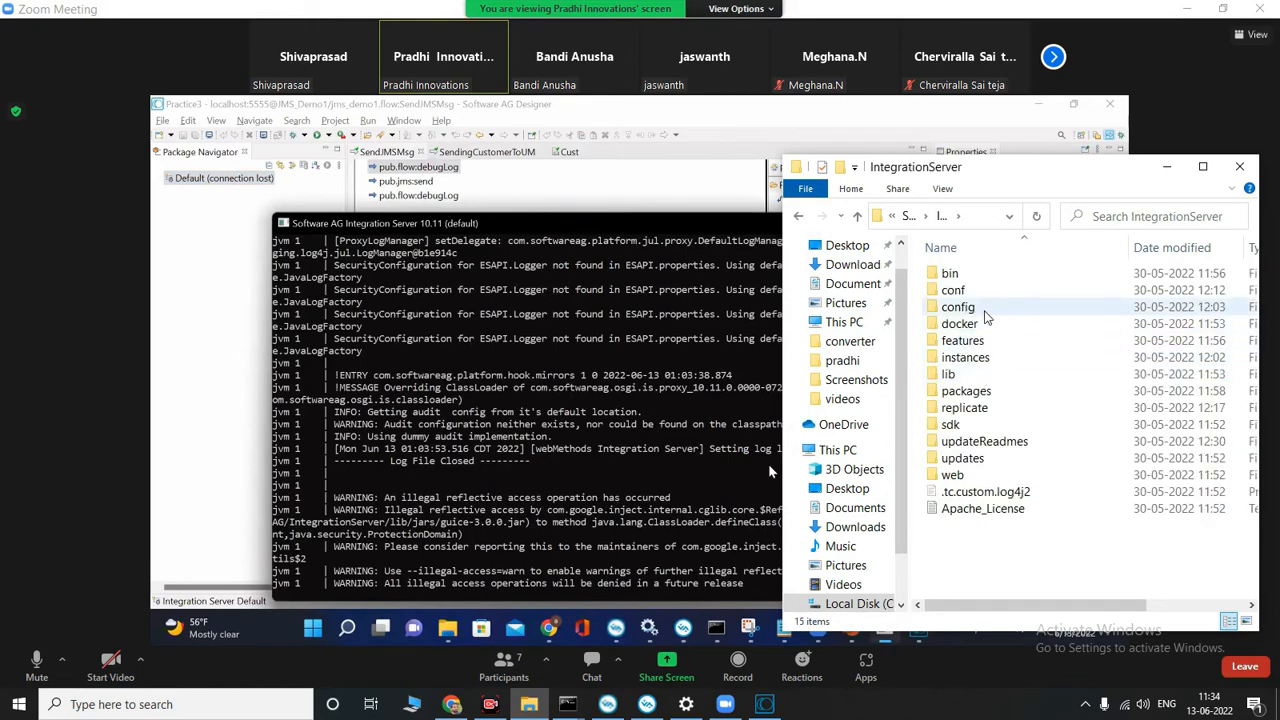
double_click(979, 363)
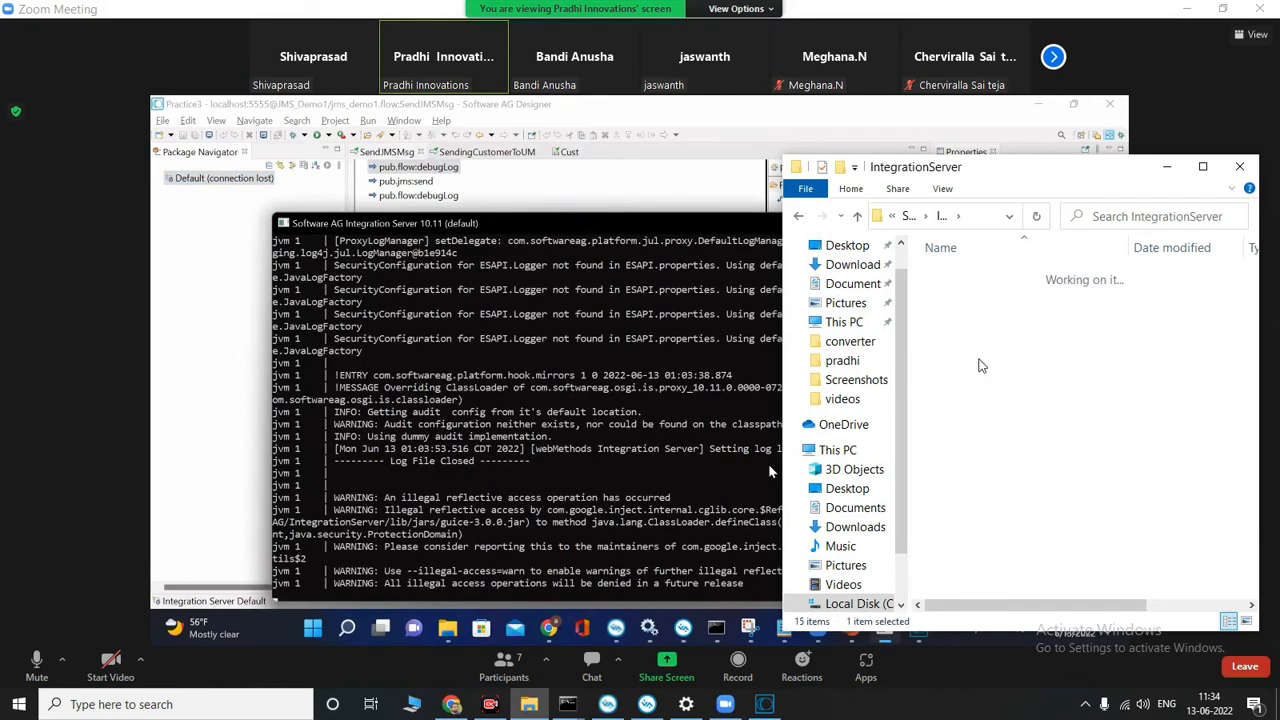
double_click(953, 290)
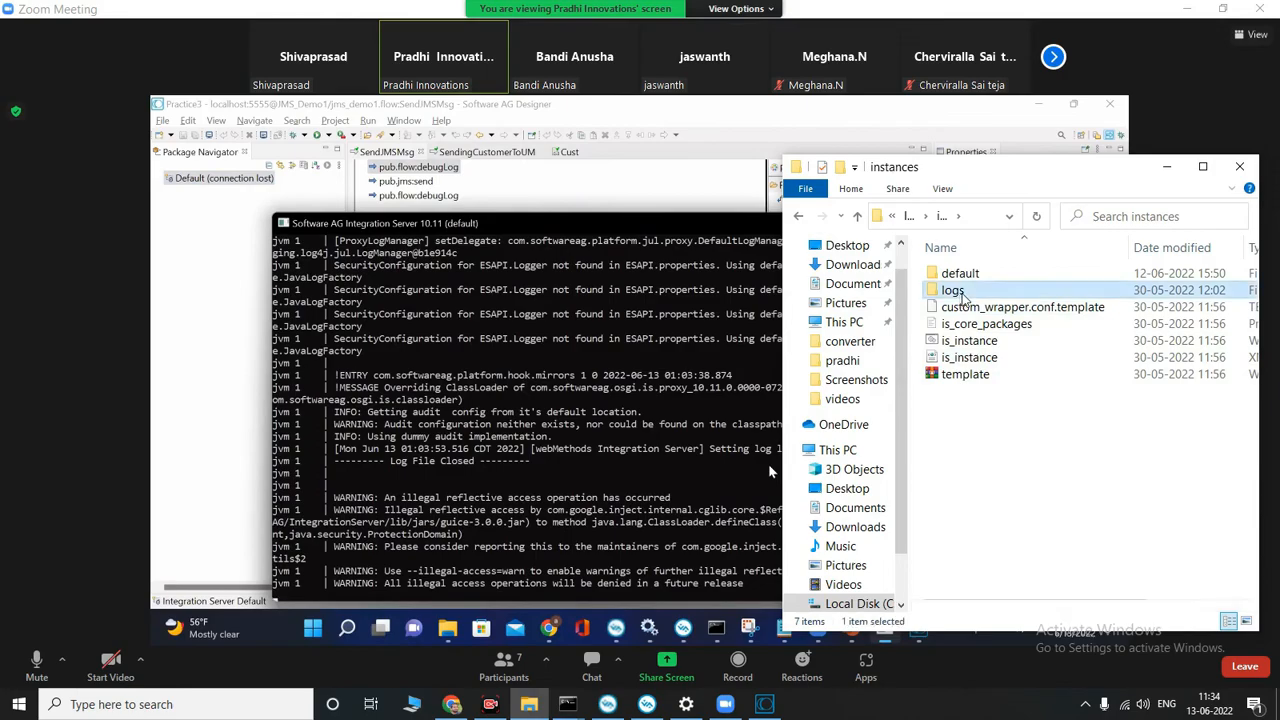
Step: Open the default log file in Notepad, examine its entries through to the end, and close it
click(980, 279)
double_click(982, 280)
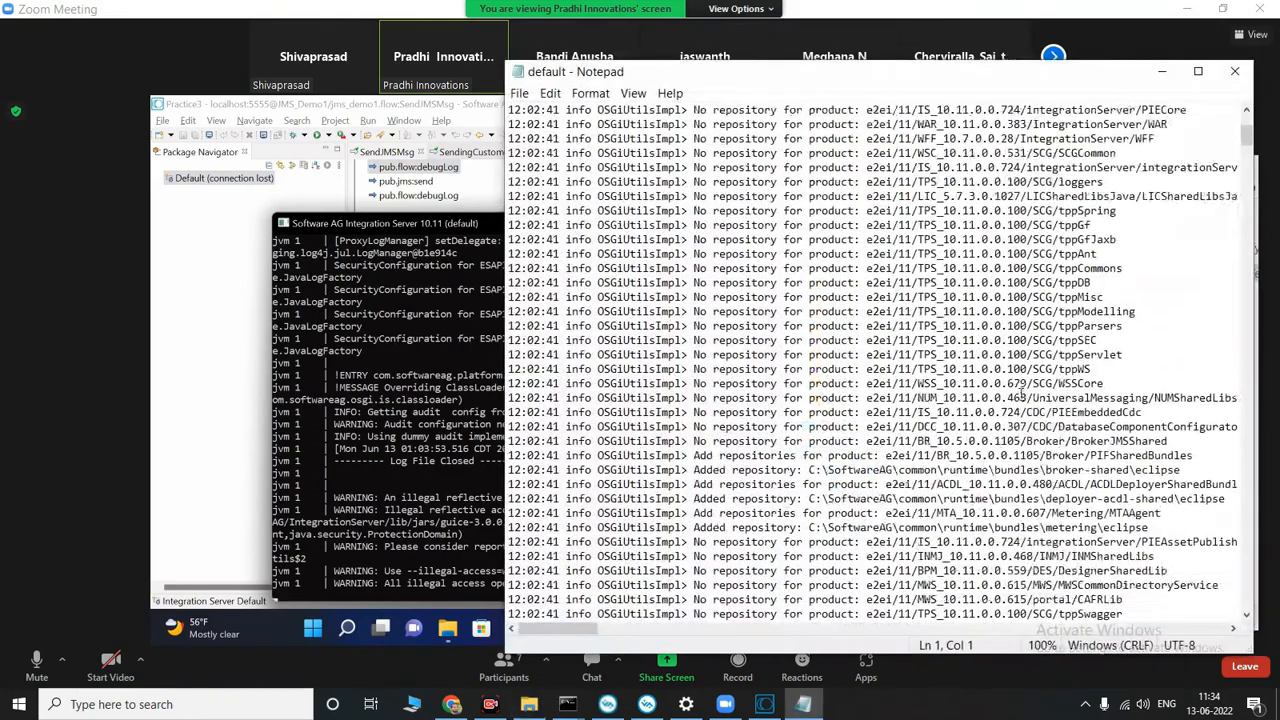
drag(1246, 143, 1273, 641)
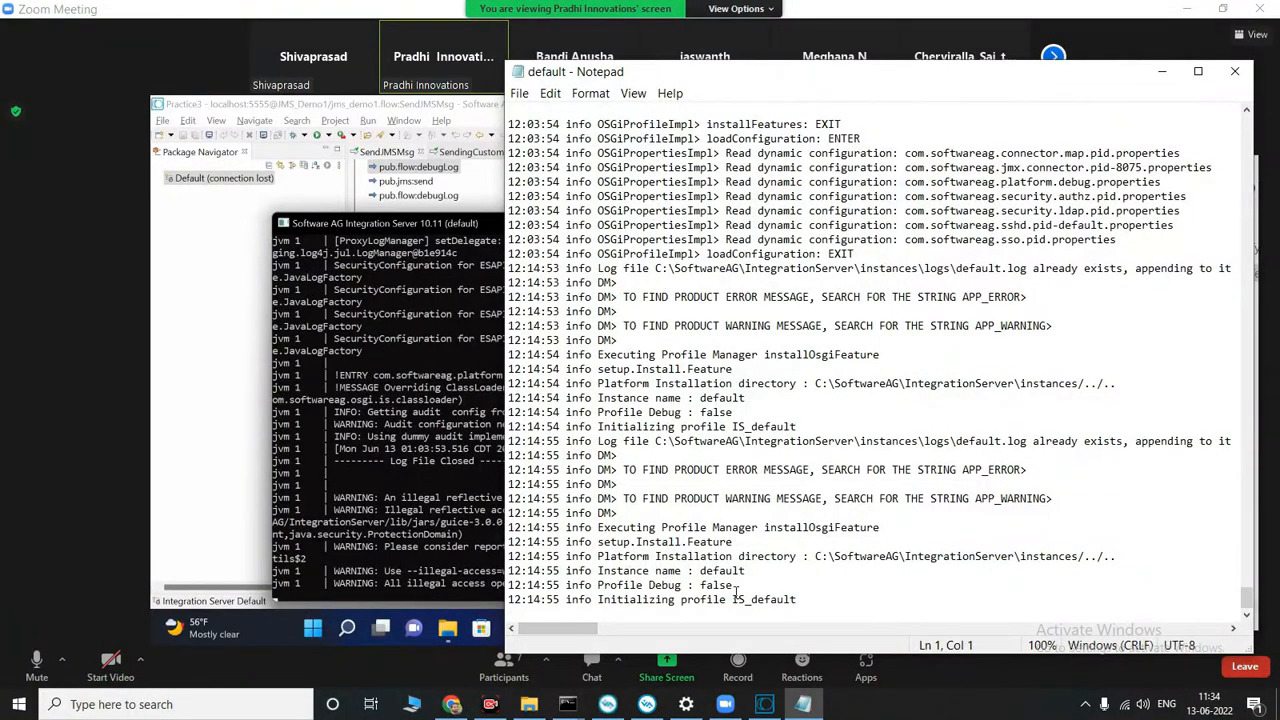
click(1238, 74)
Step: Go back to the instances folder and open the logs folder inside default
click(799, 217)
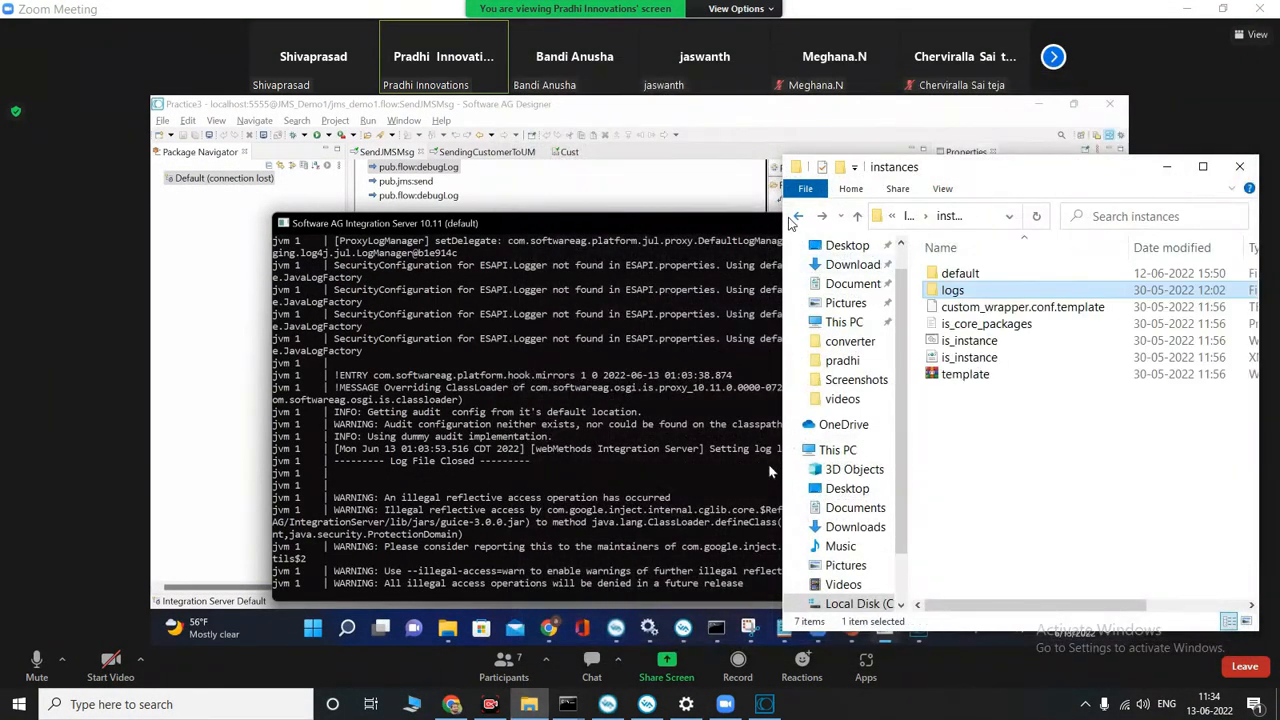
double_click(982, 286)
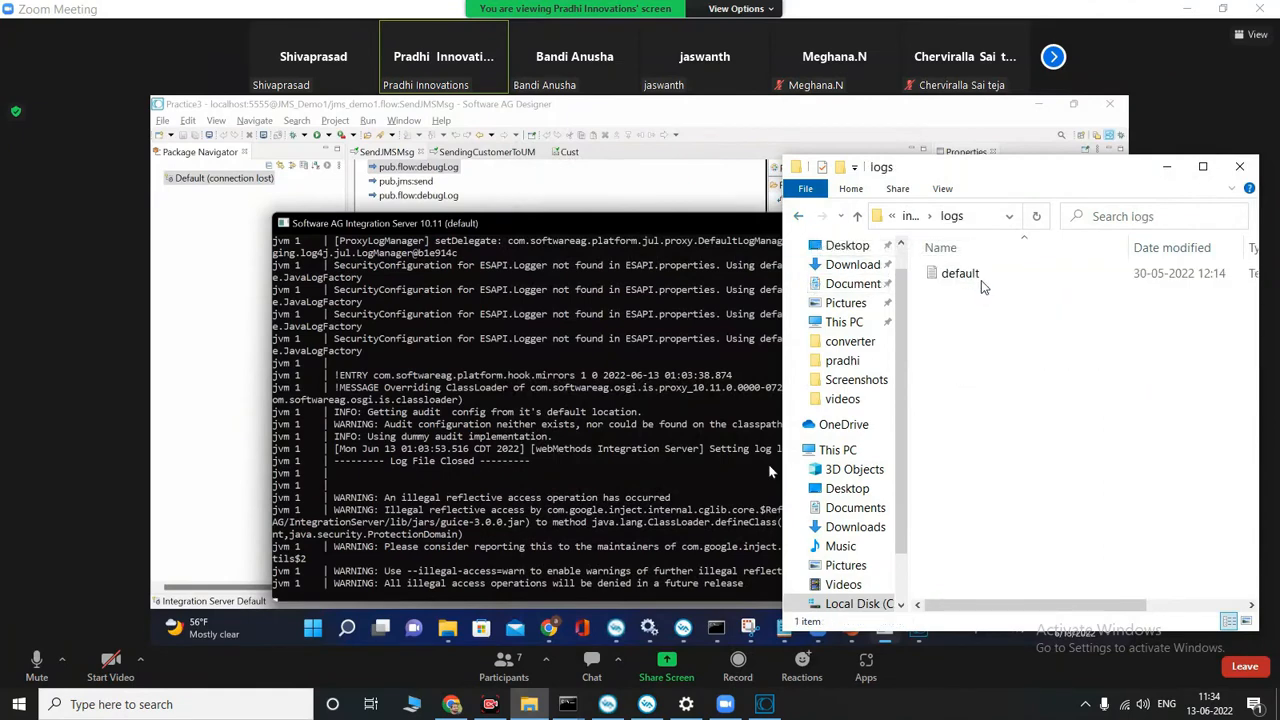
click(799, 217)
double_click(950, 273)
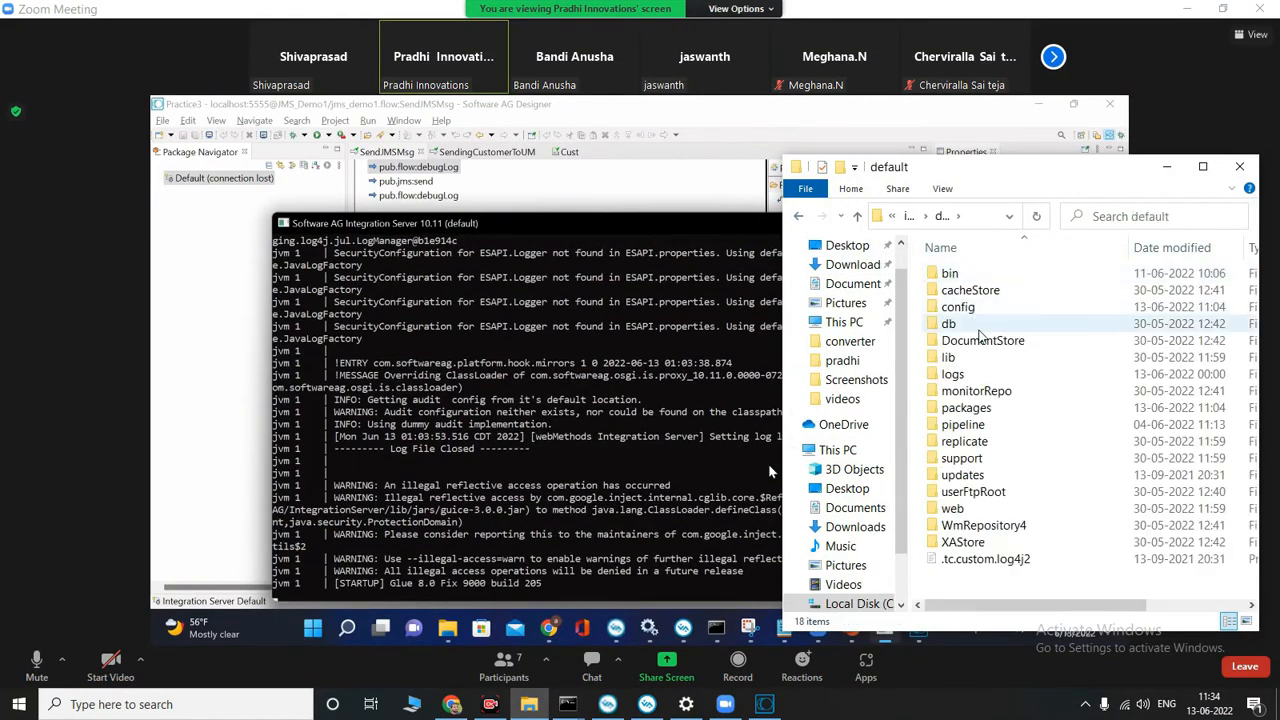
double_click(966, 375)
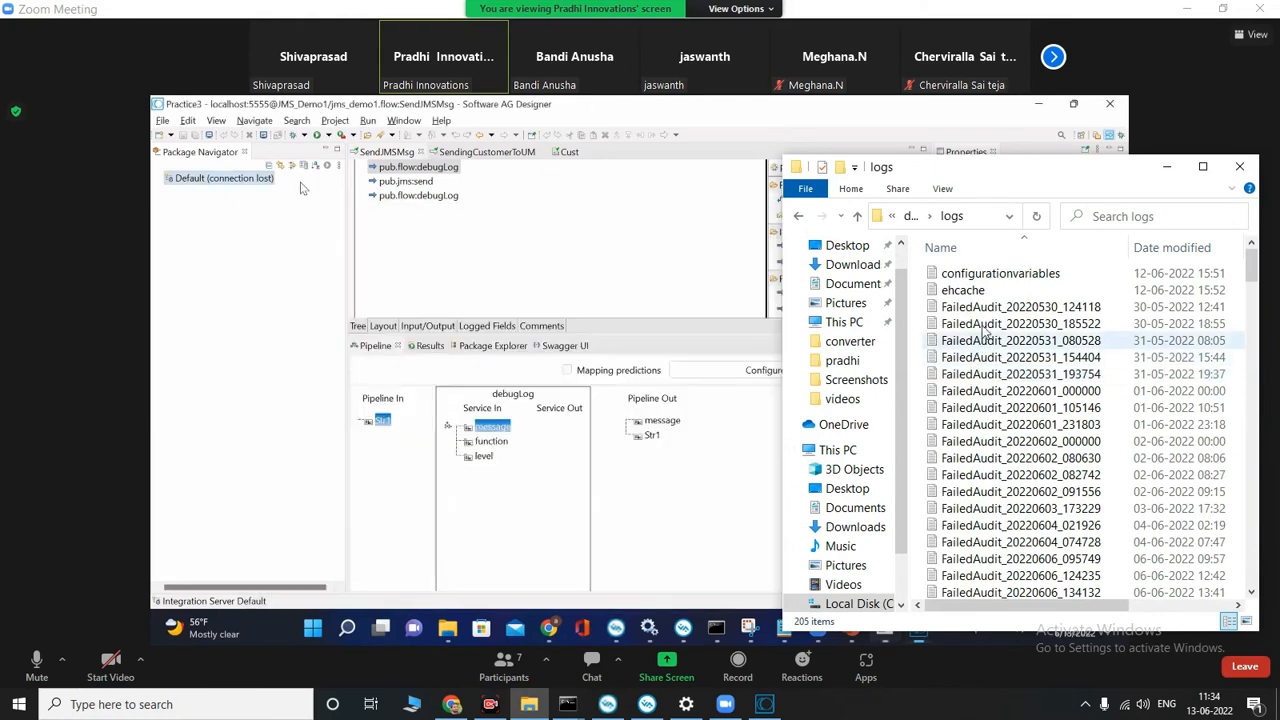
Step: Open the current server log file, examine its latest entries across their full width, and close it
scroll(972, 380, down, 8)
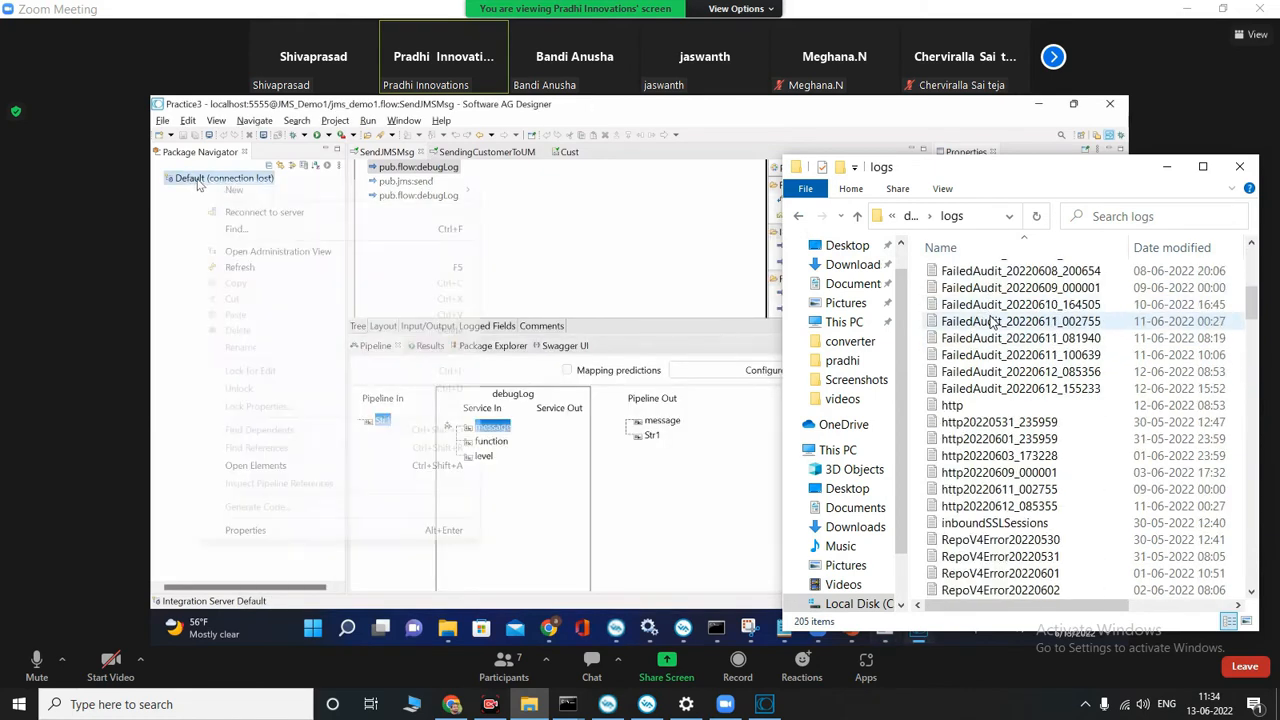
scroll(992, 322, down, 10)
scroll(996, 345, up, 1)
scroll(996, 370, up, 2)
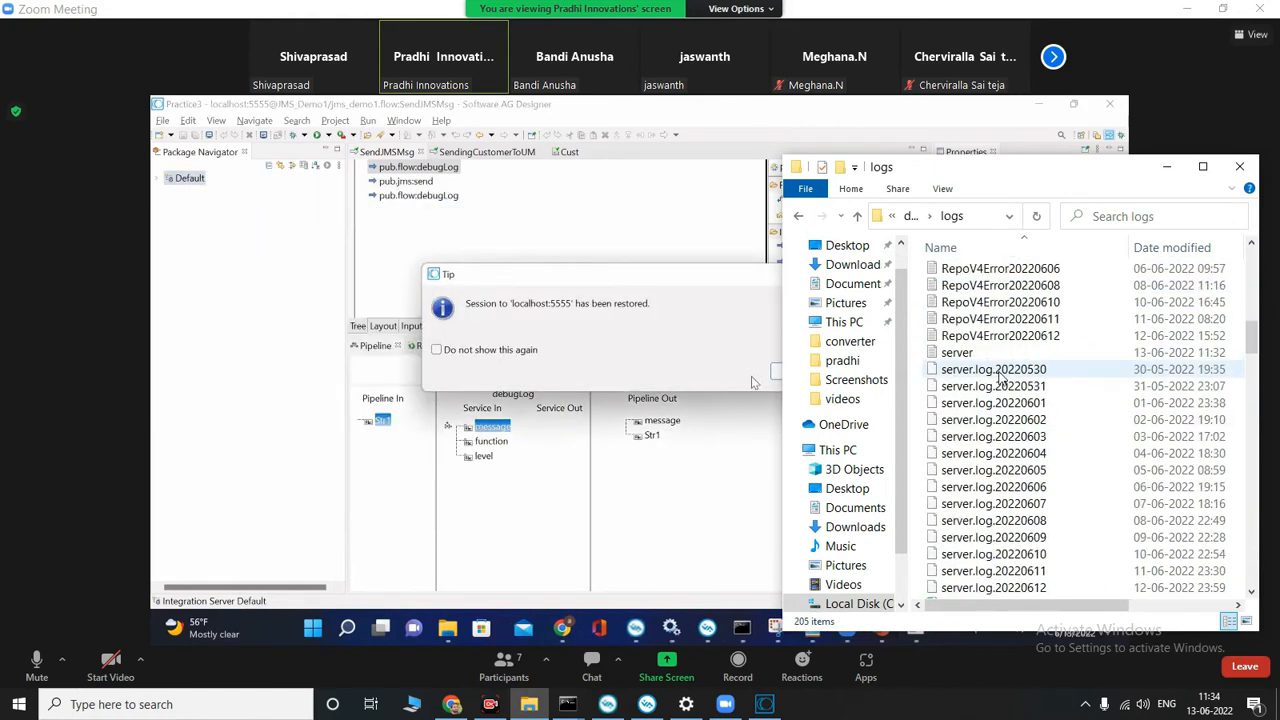
click(956, 352)
double_click(956, 352)
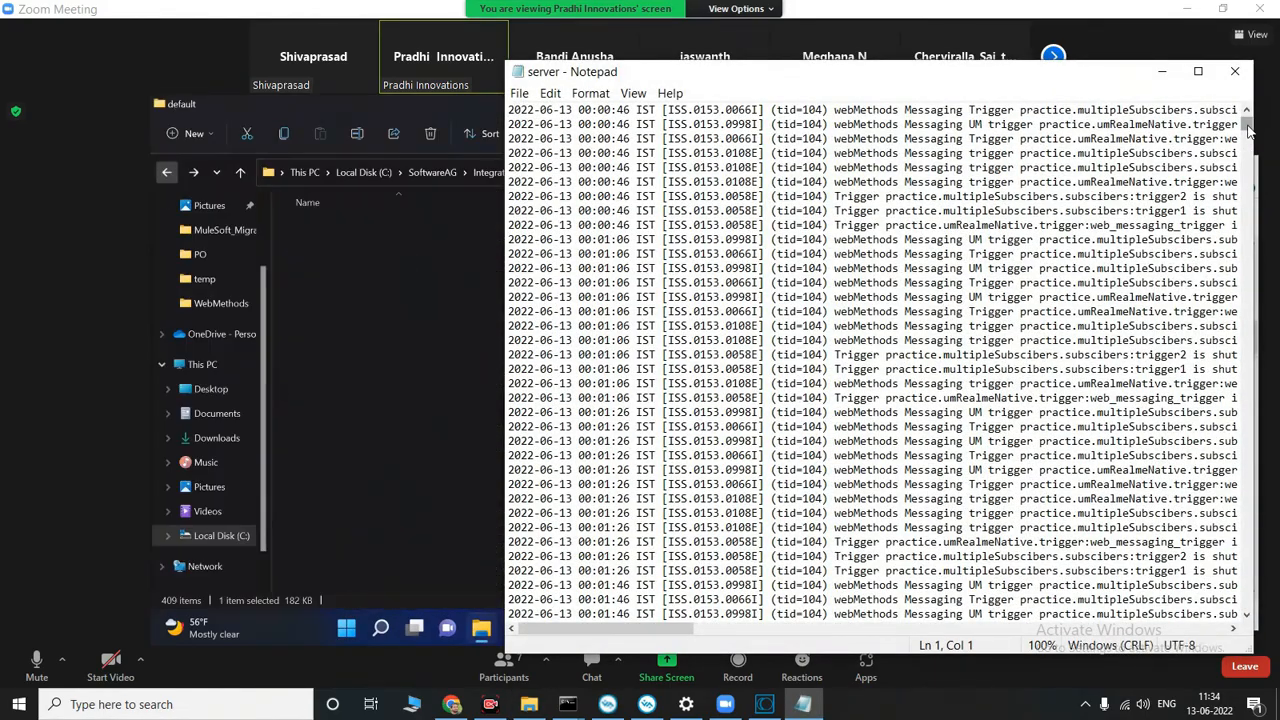
drag(1250, 130, 1262, 627)
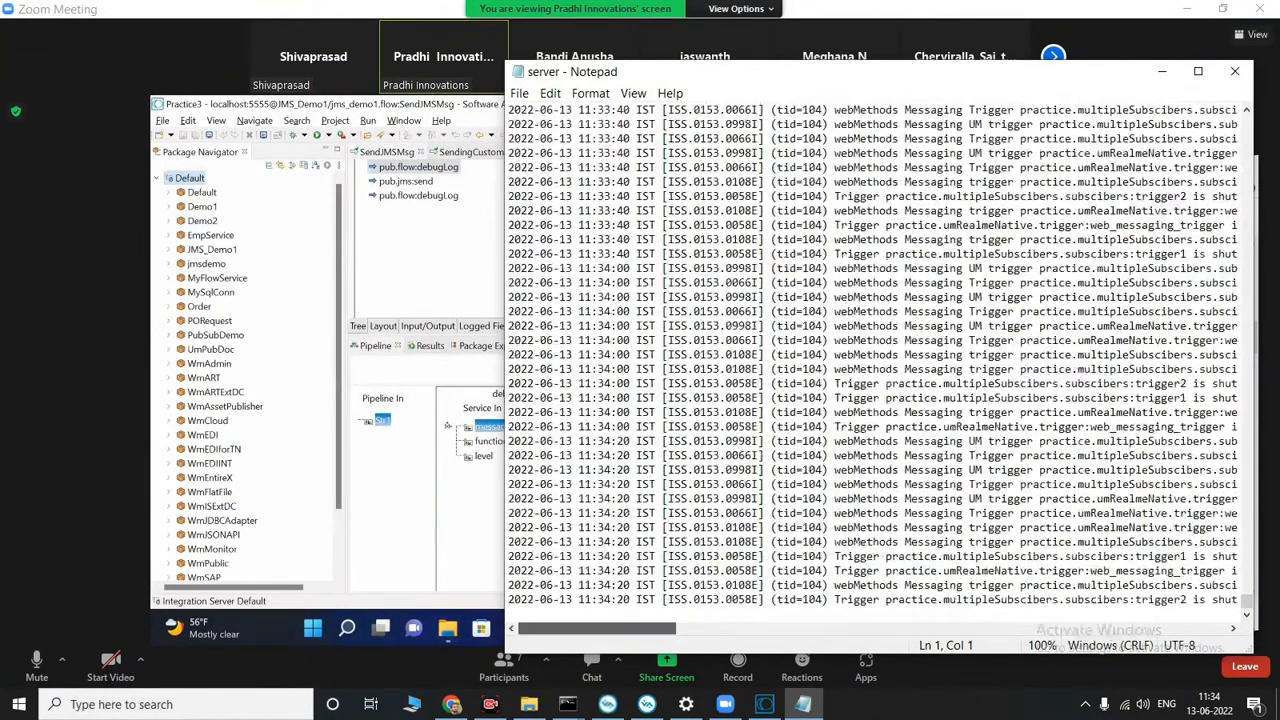
drag(630, 628, 1103, 620)
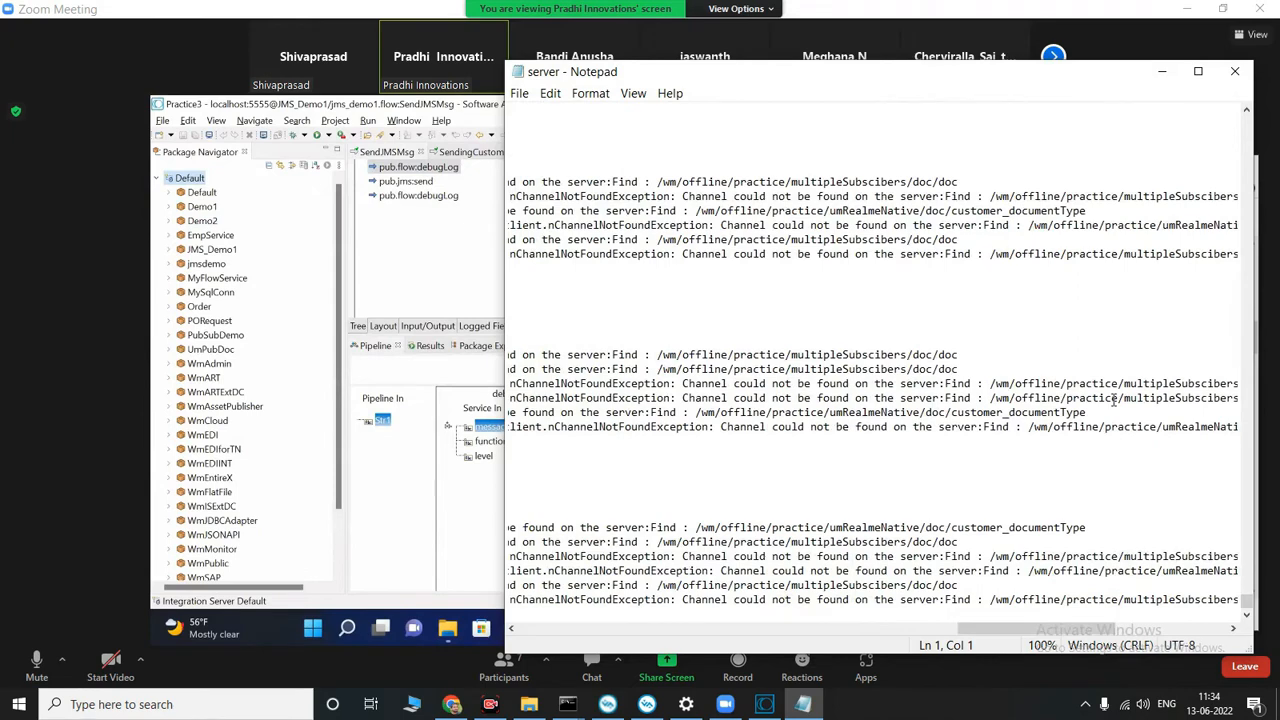
click(1233, 71)
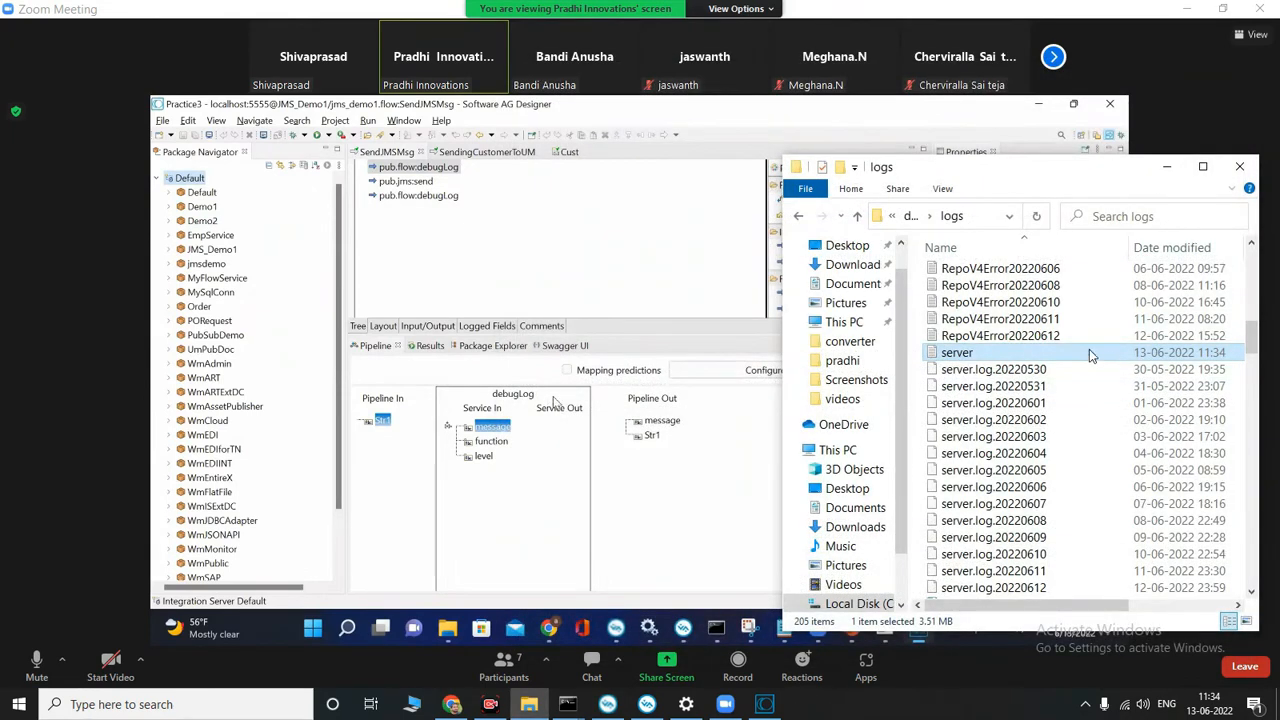
Step: Look through the remaining files in the logs folder and return to the default instance folder
scroll(1090, 375, down, 2)
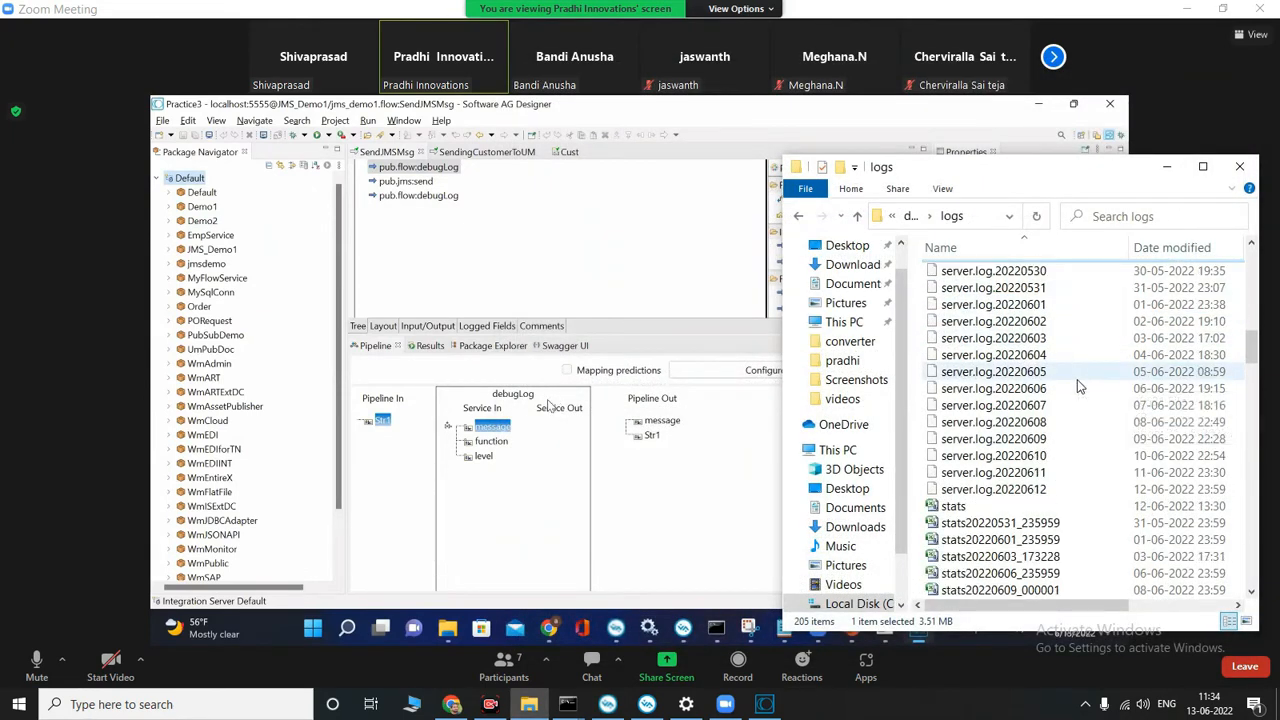
scroll(1077, 387, down, 15)
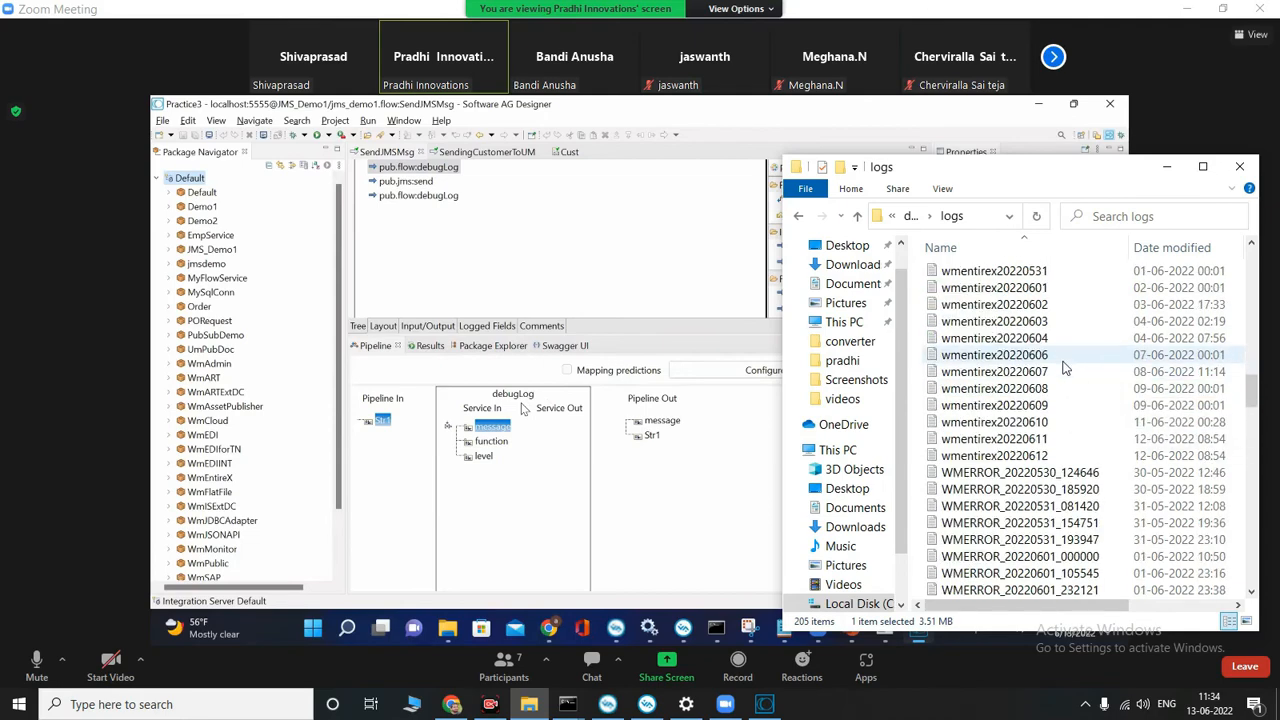
scroll(1065, 373, down, 10)
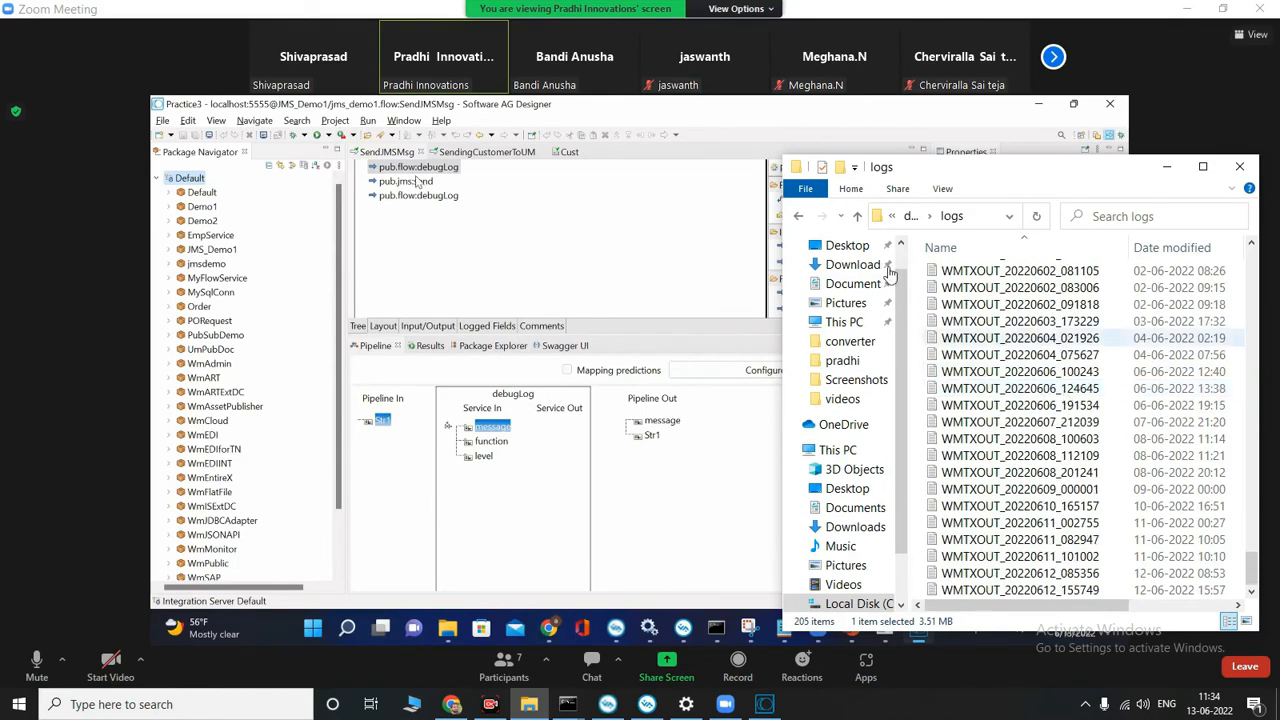
click(798, 217)
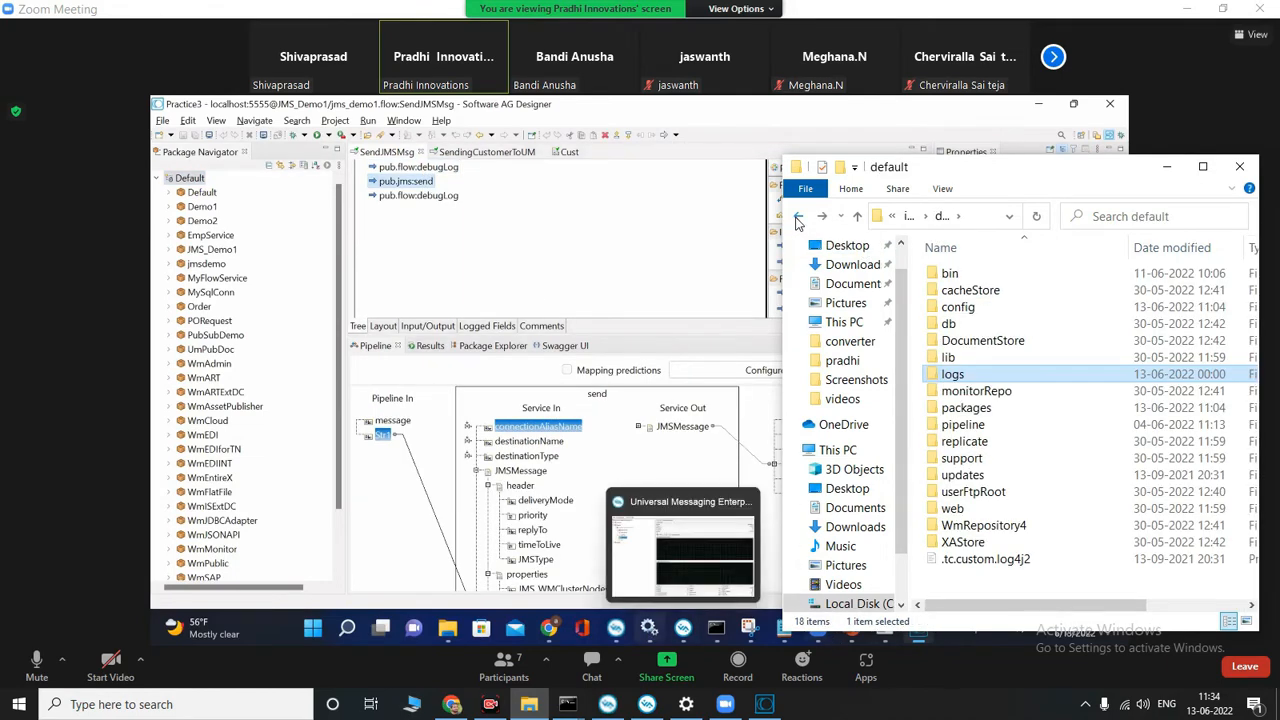
Step: Check the logs folder inside instances, return to the IntegrationServer folder, and minimize the file window
click(649, 627)
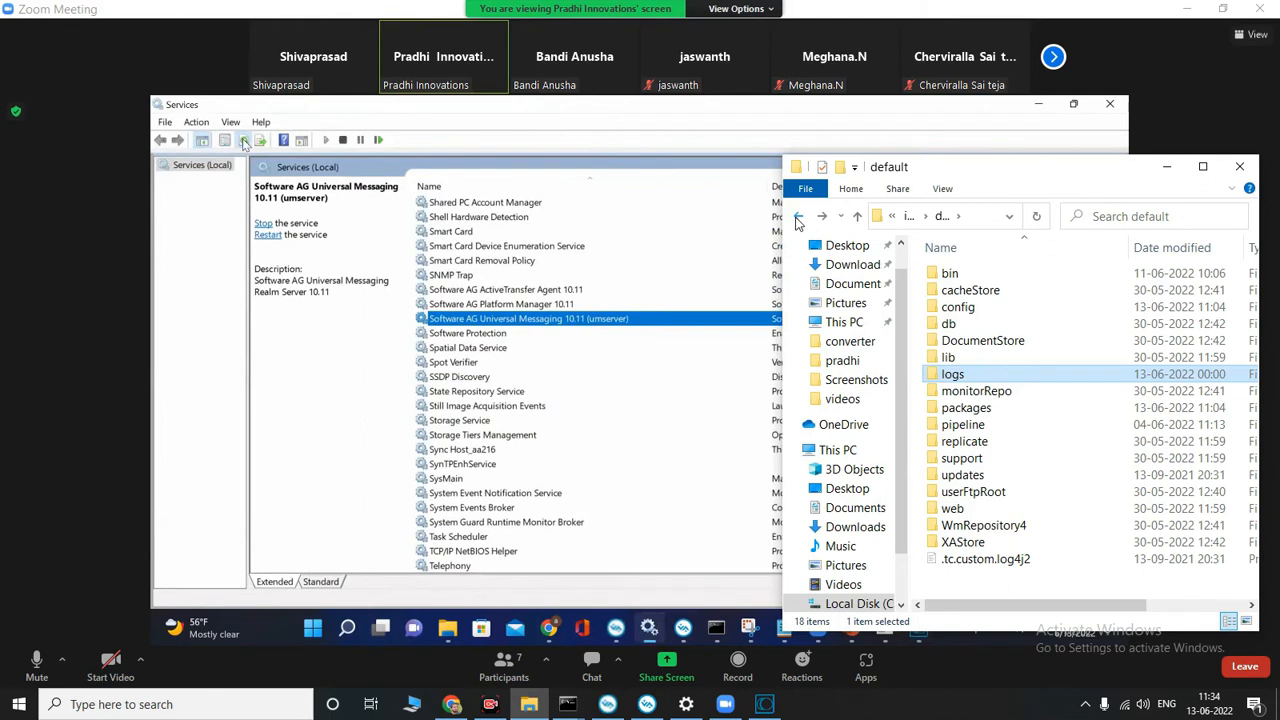
click(797, 217)
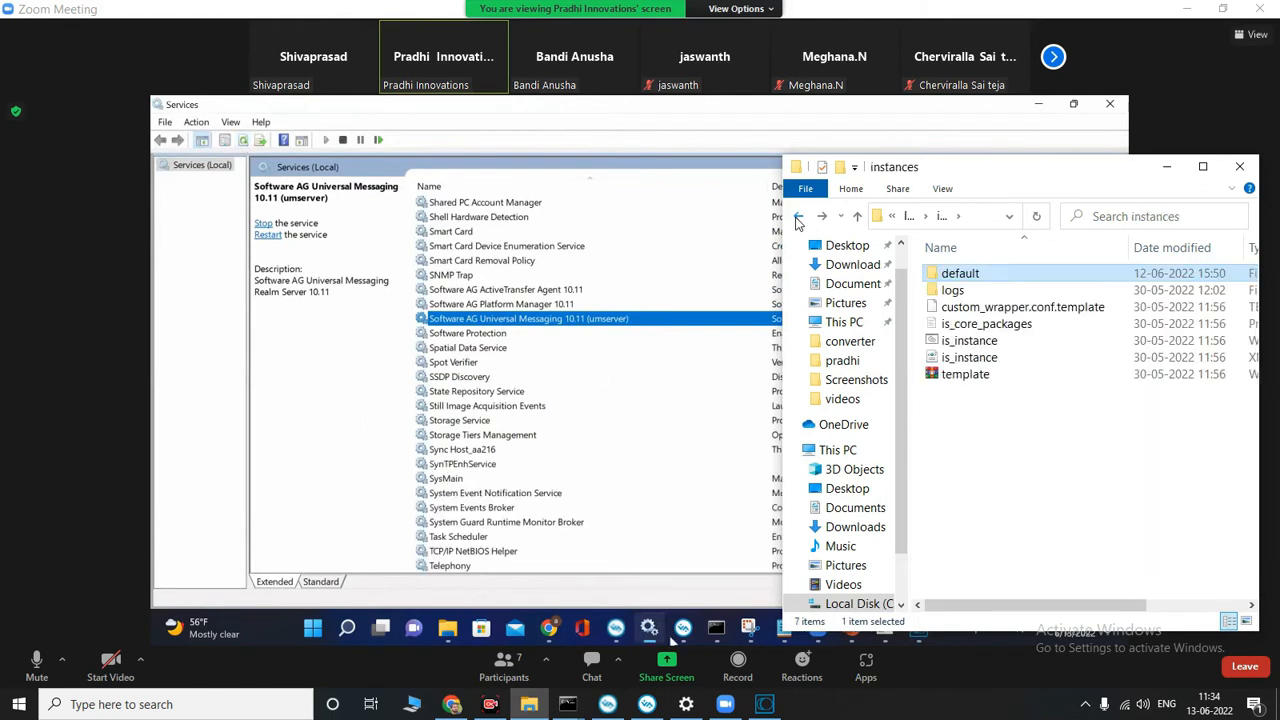
double_click(970, 291)
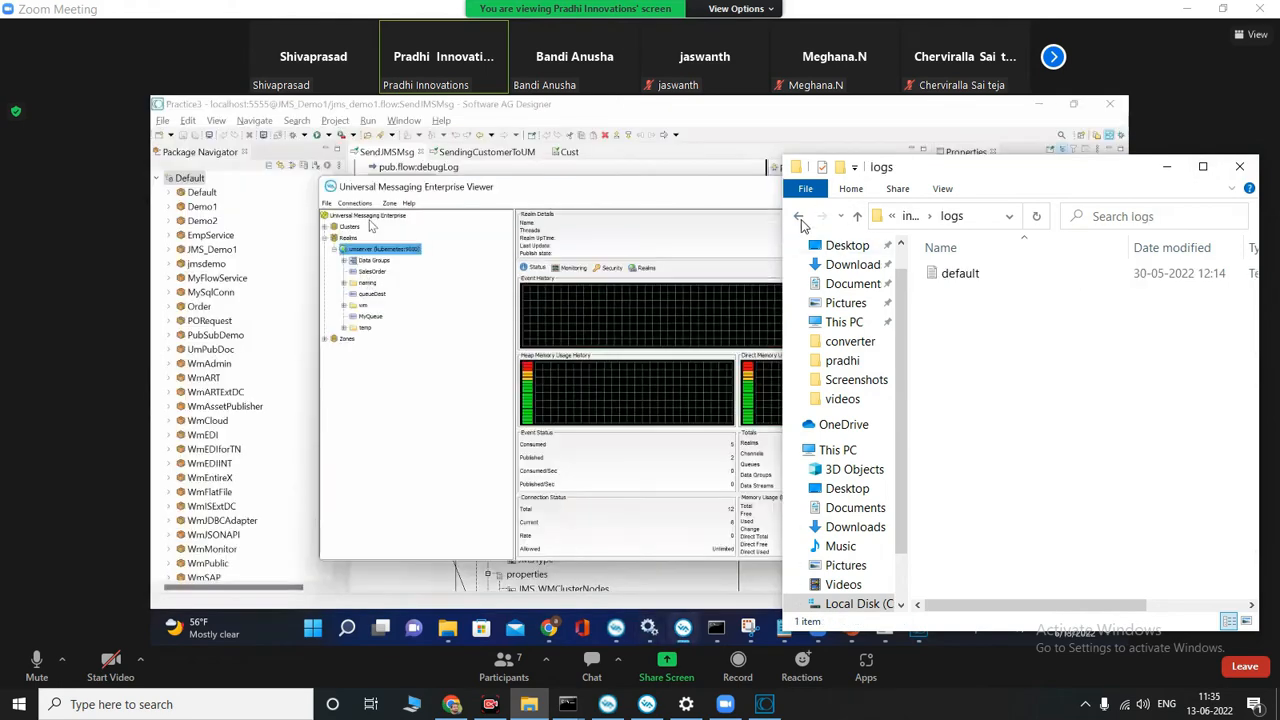
click(799, 218)
click(798, 217)
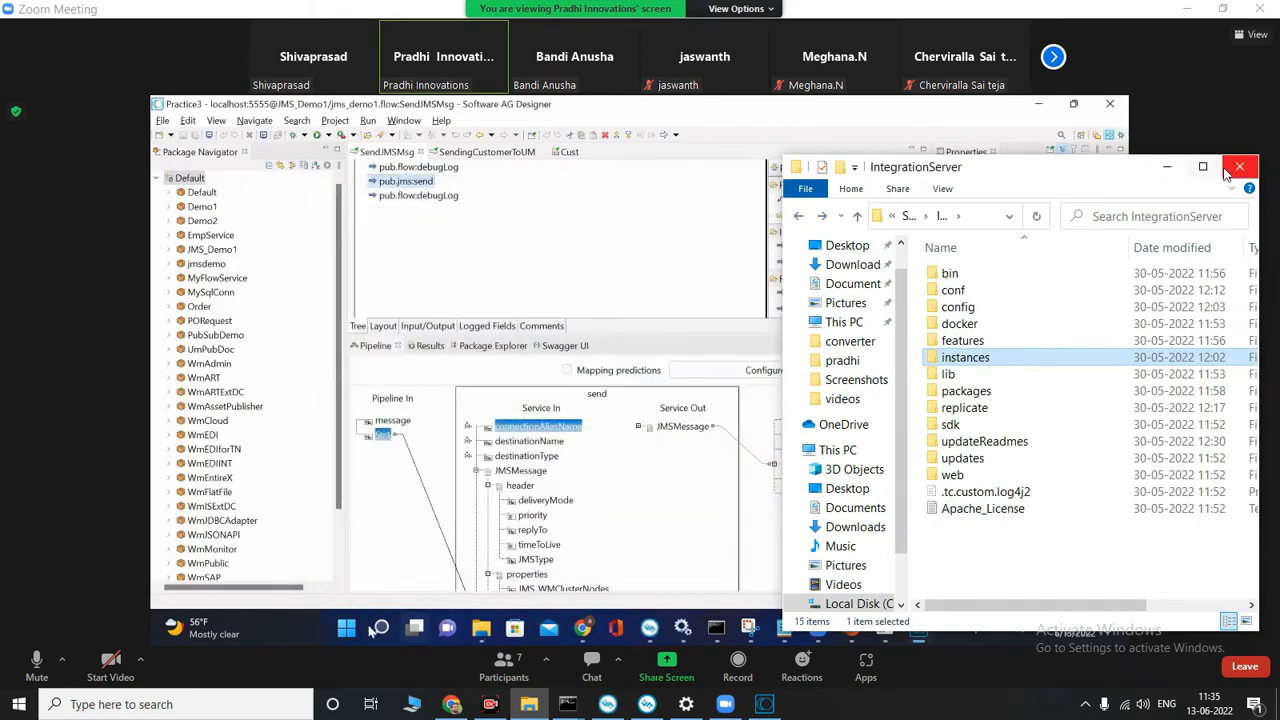
click(1167, 167)
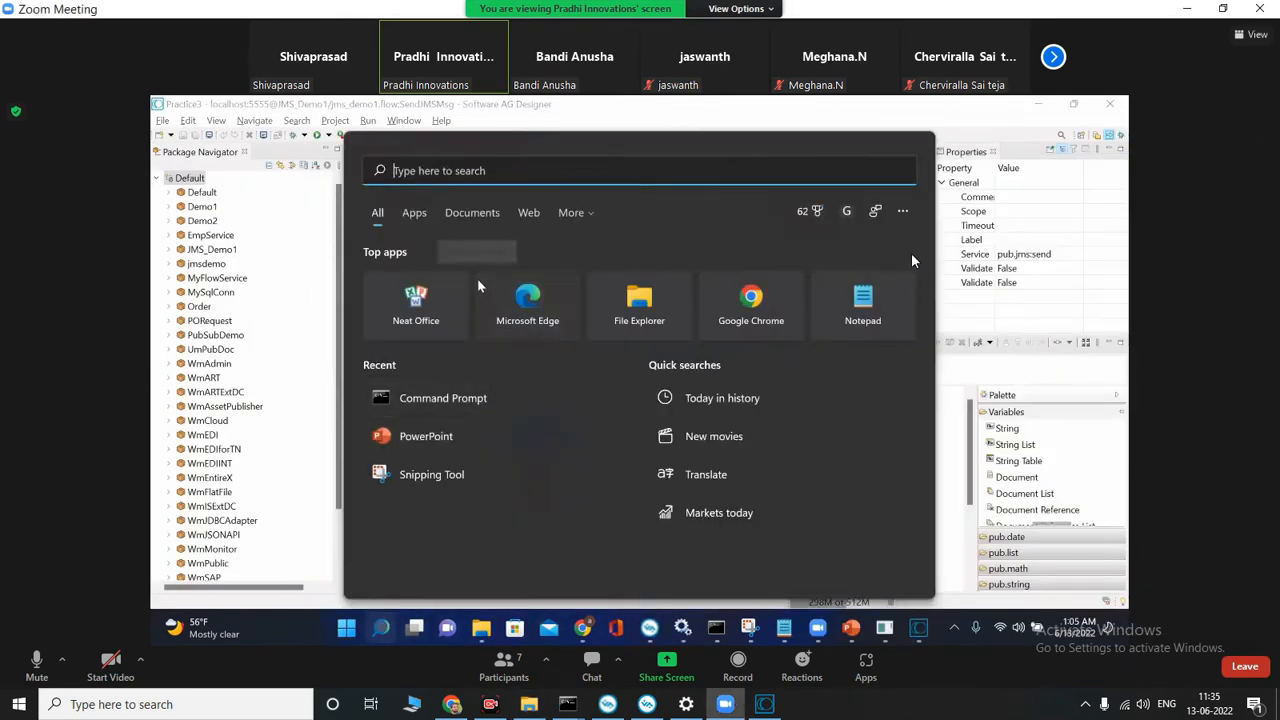
click(607, 704)
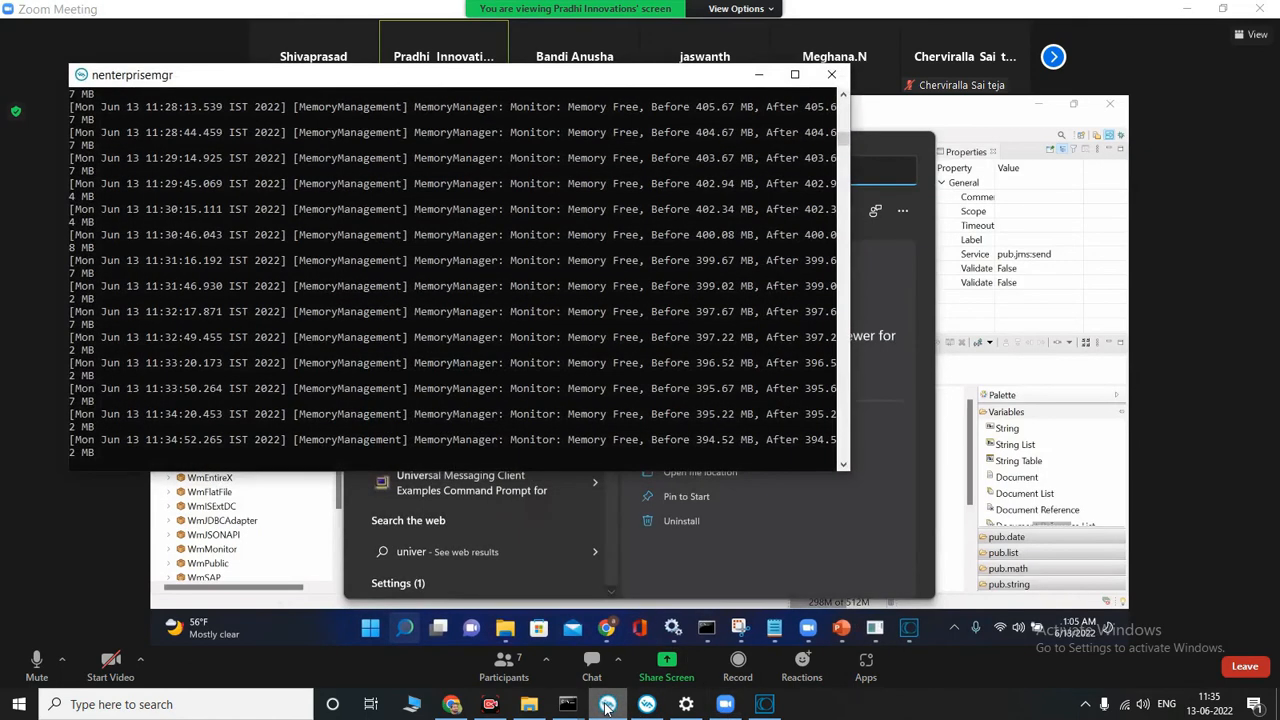
click(607, 704)
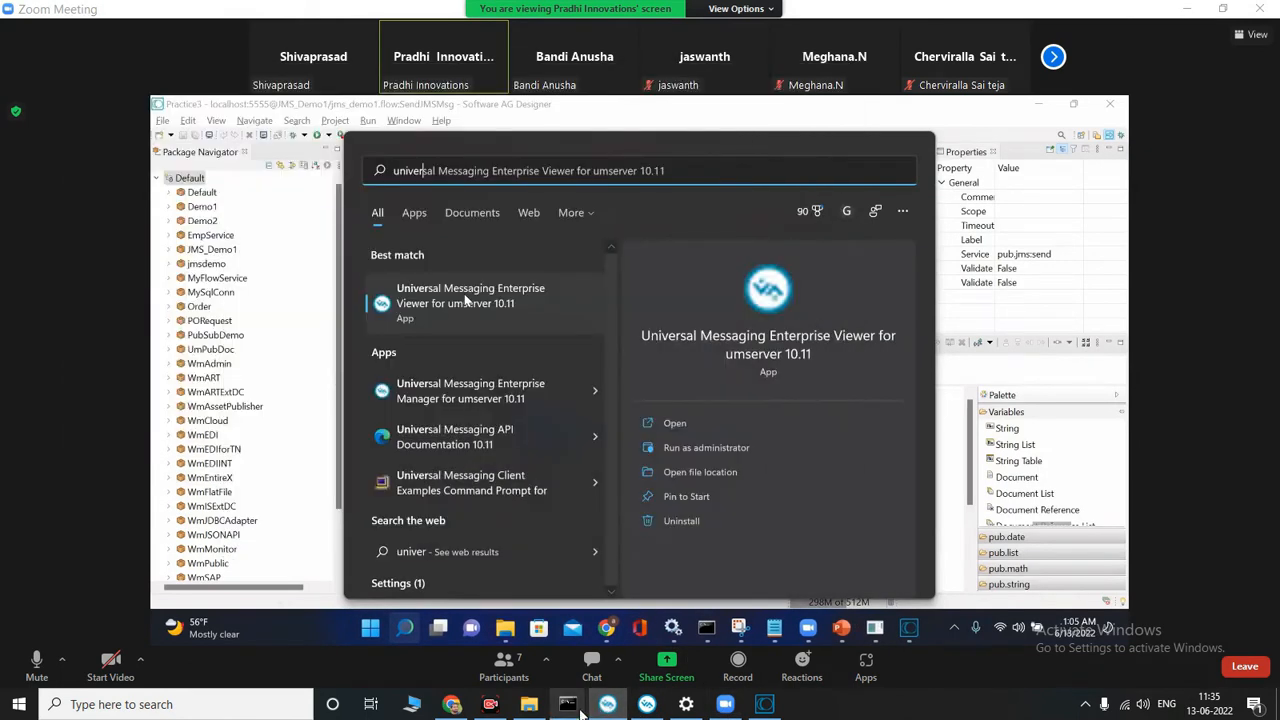
click(647, 704)
click(647, 704)
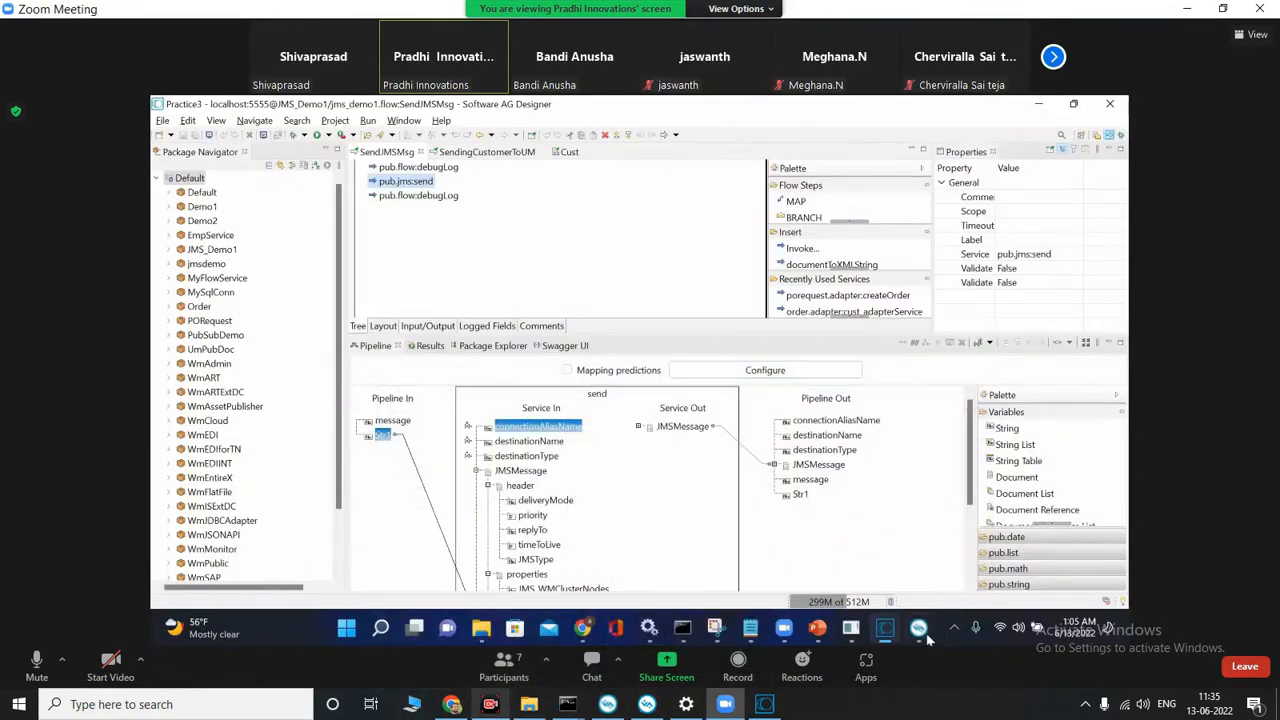
Step: Bring back the file window, go up to Local Disk (C:), and open the UniversalMessaging folder inside SoftwareAG
click(530, 704)
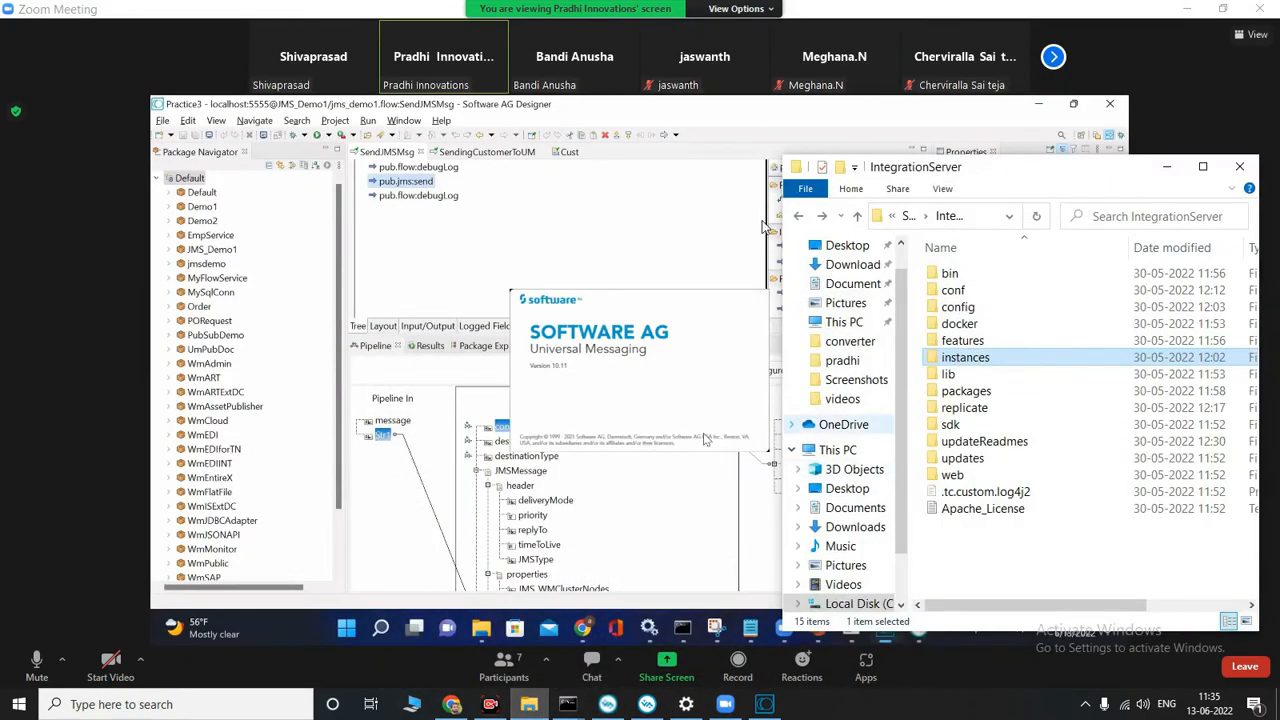
click(798, 217)
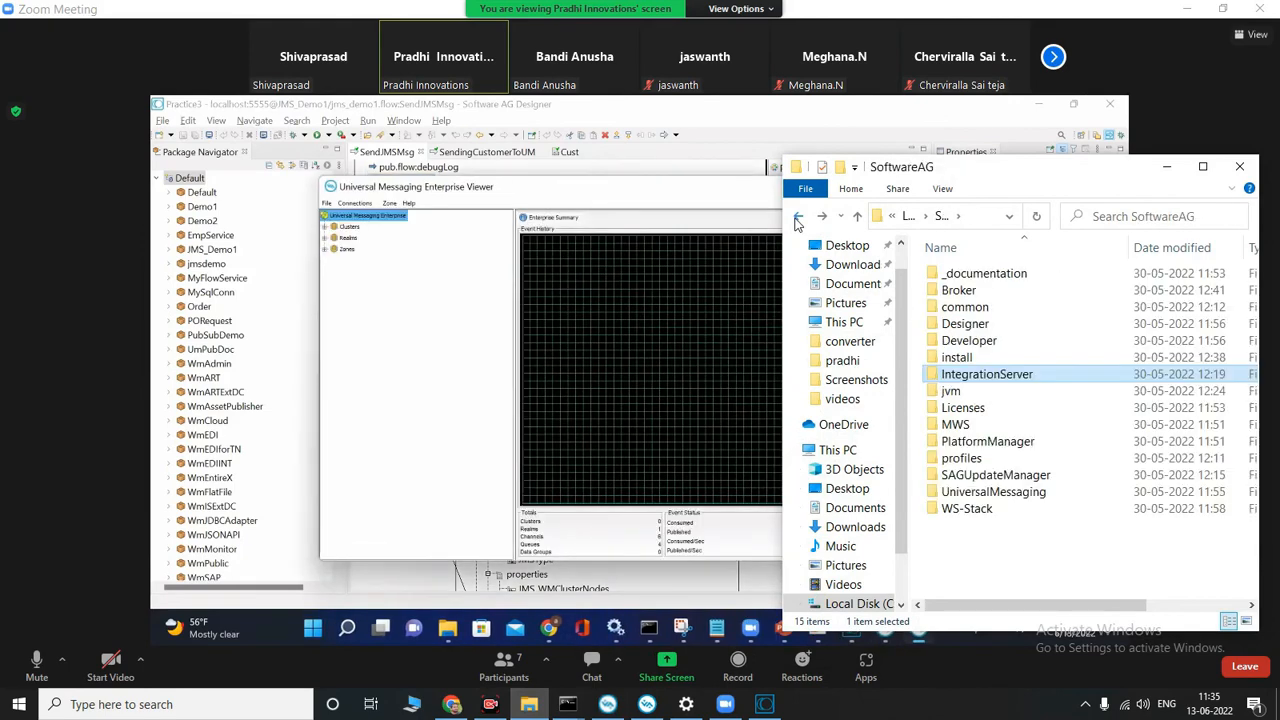
click(798, 217)
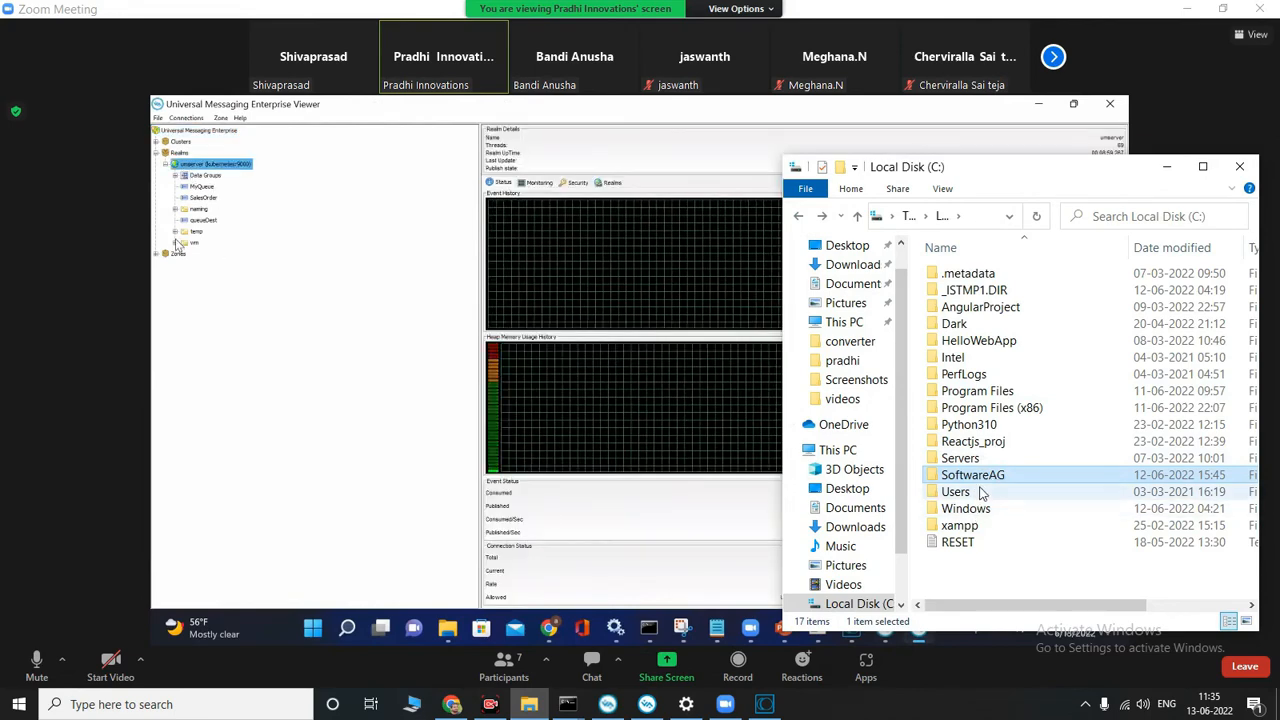
double_click(990, 478)
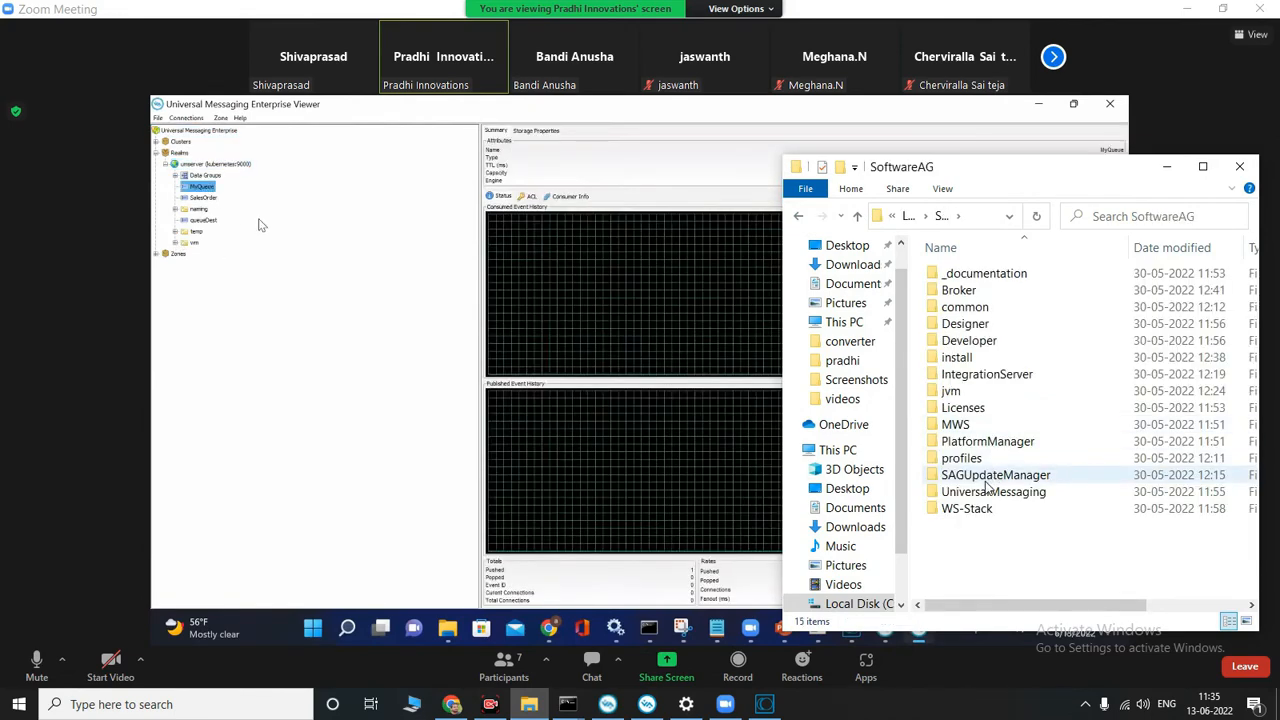
click(990, 494)
double_click(990, 492)
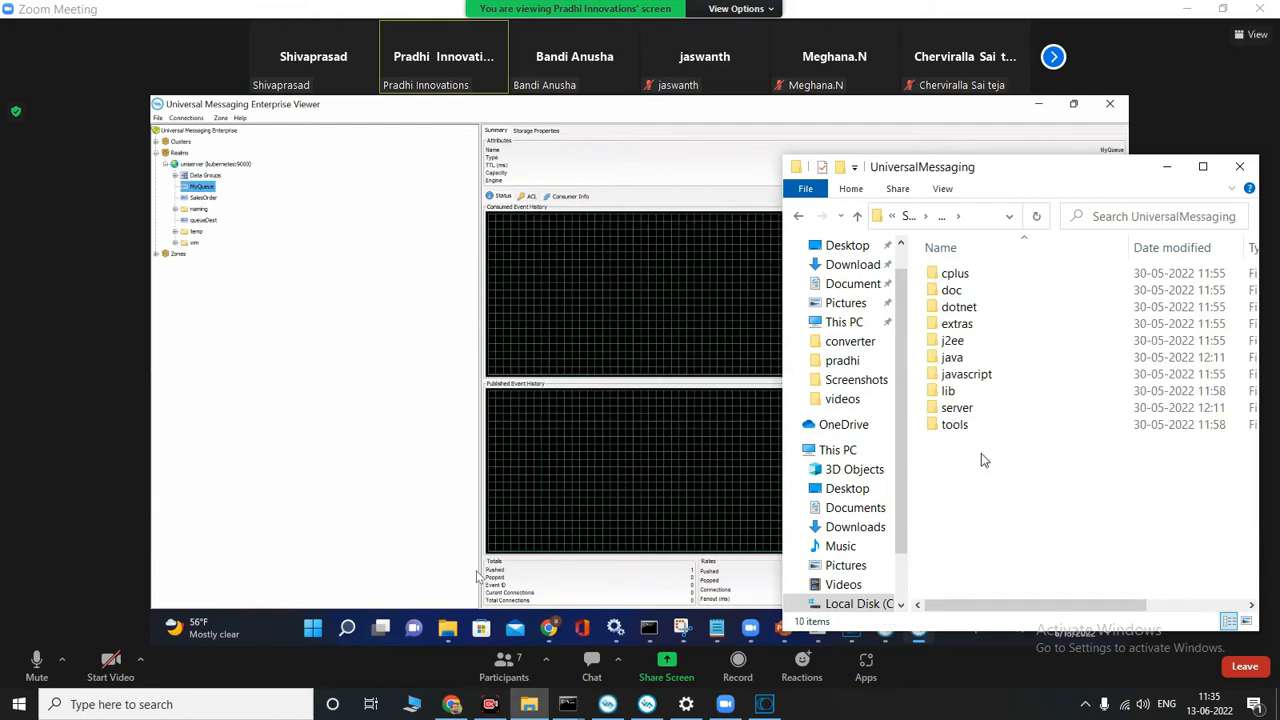
Step: Open the bin folder under server\umserver and start the nserver program to launch the Universal Messaging realm
double_click(960, 408)
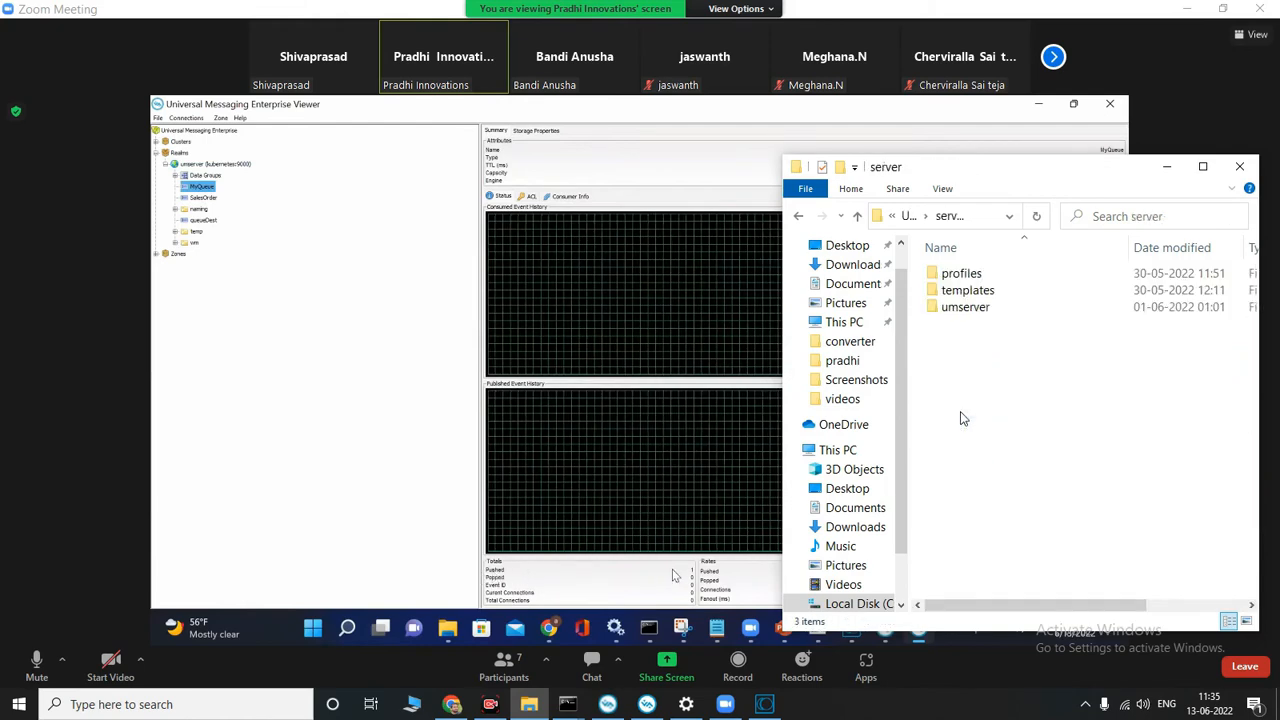
double_click(966, 307)
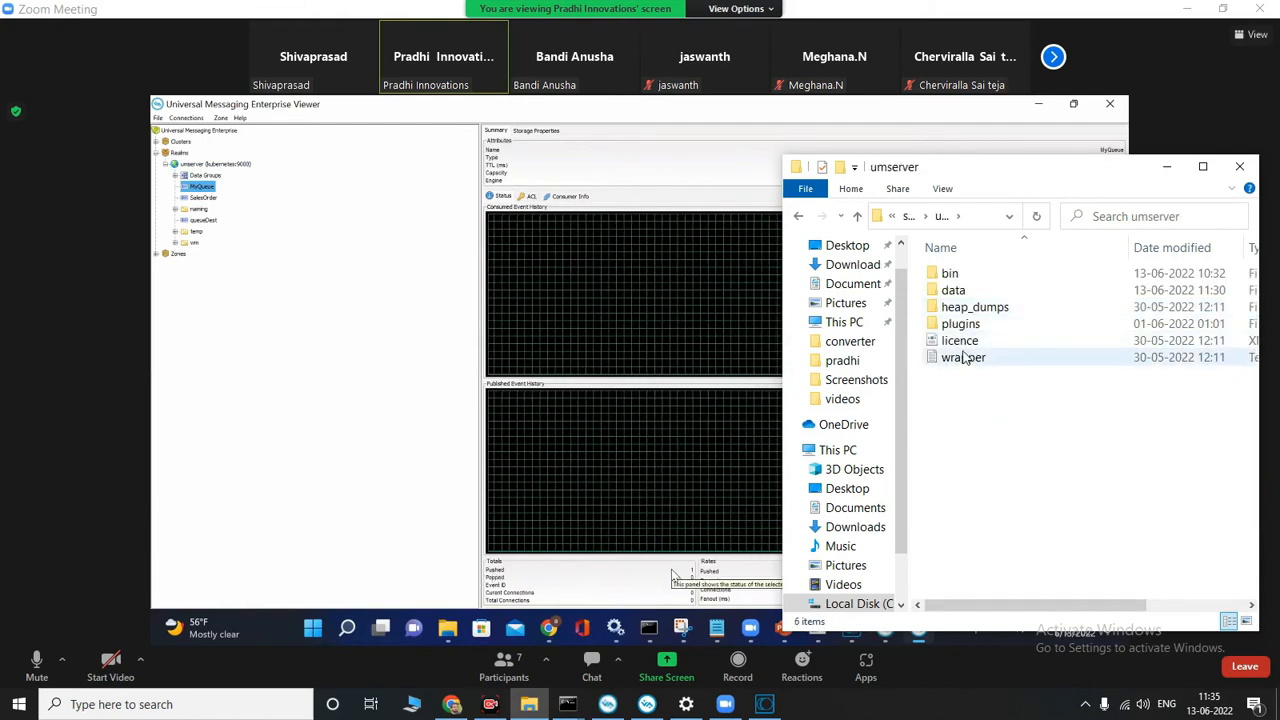
double_click(978, 276)
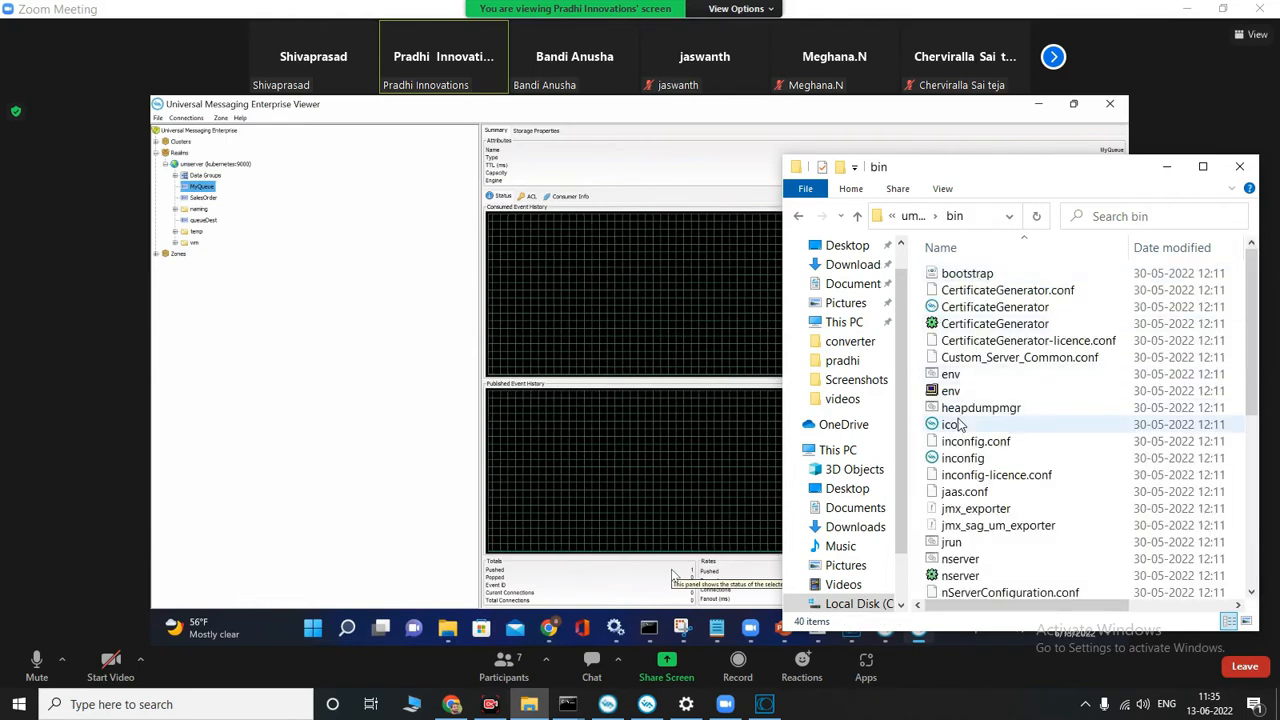
scroll(962, 515, down, 1)
double_click(958, 523)
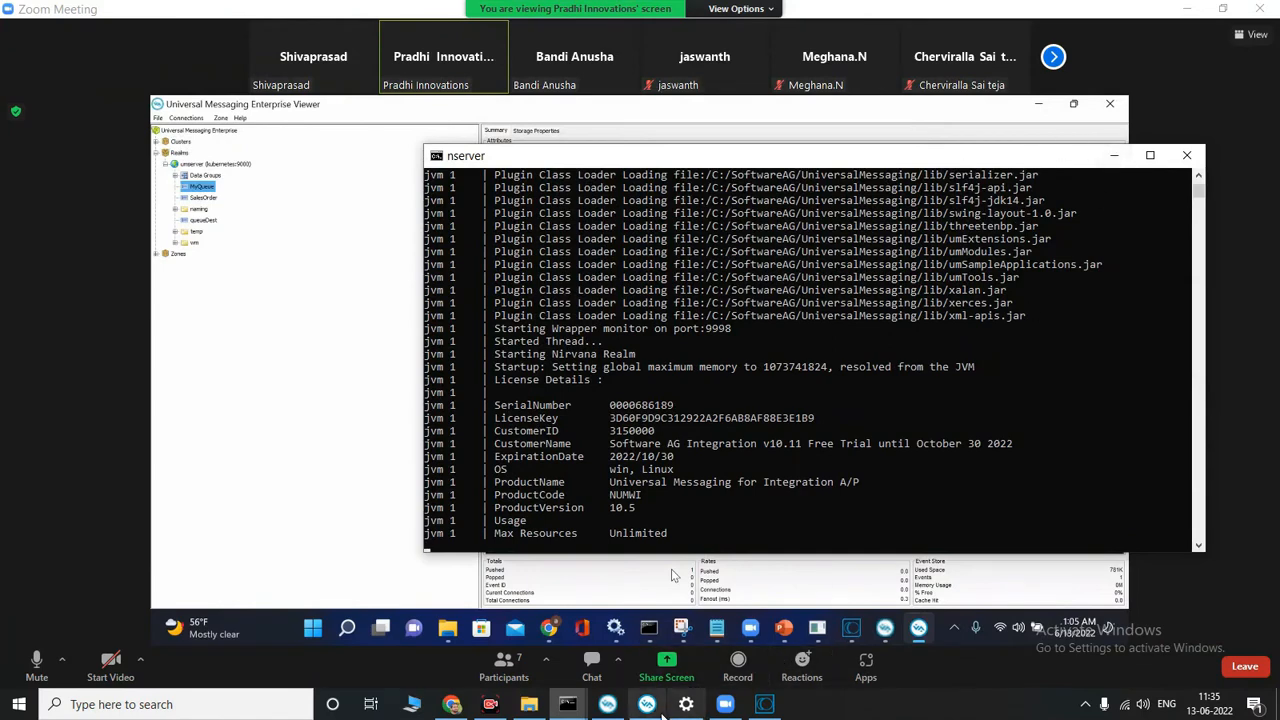
Step: Switch to Software AG Designer, try to run the send service with str1 as jms testing, and maximize the window
click(659, 708)
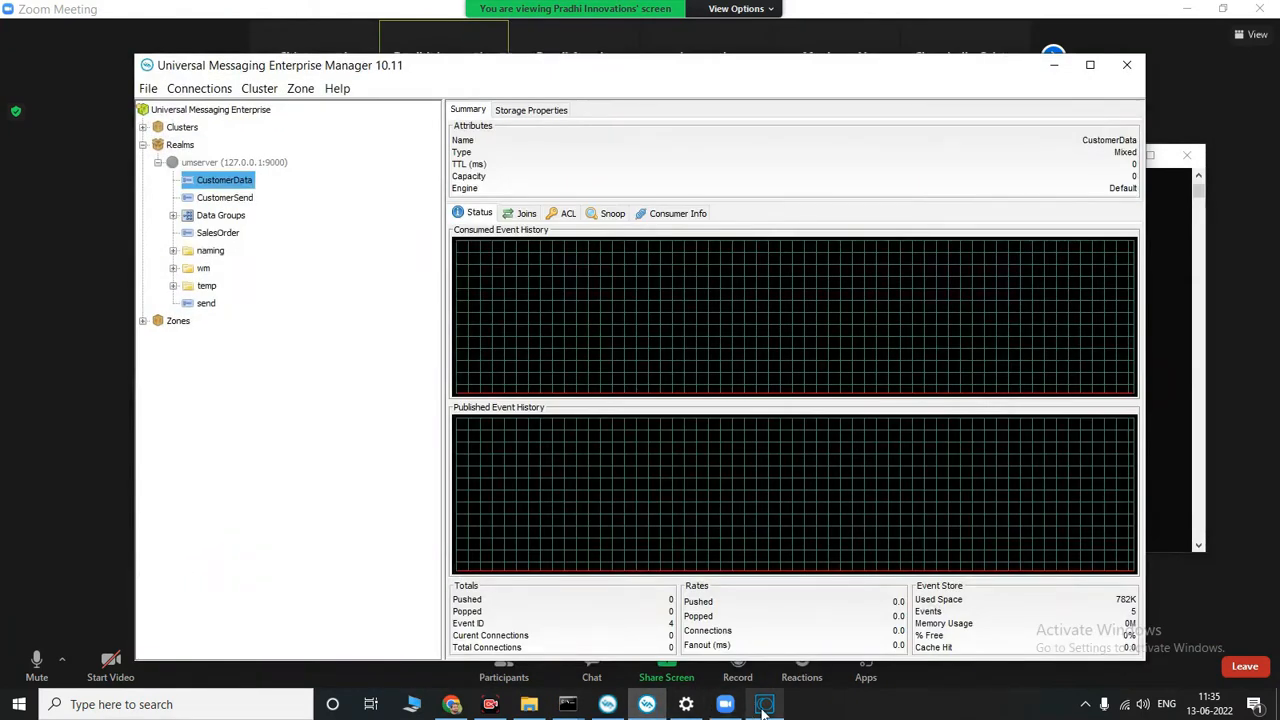
click(765, 630)
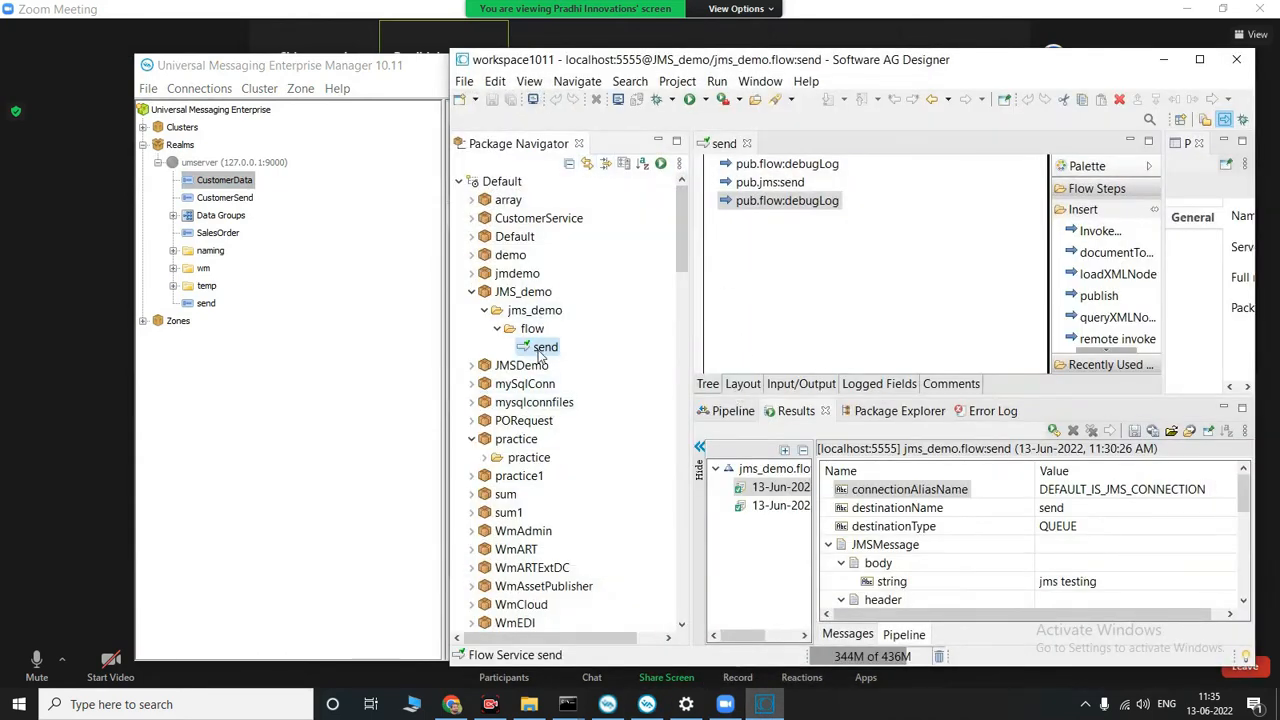
click(691, 102)
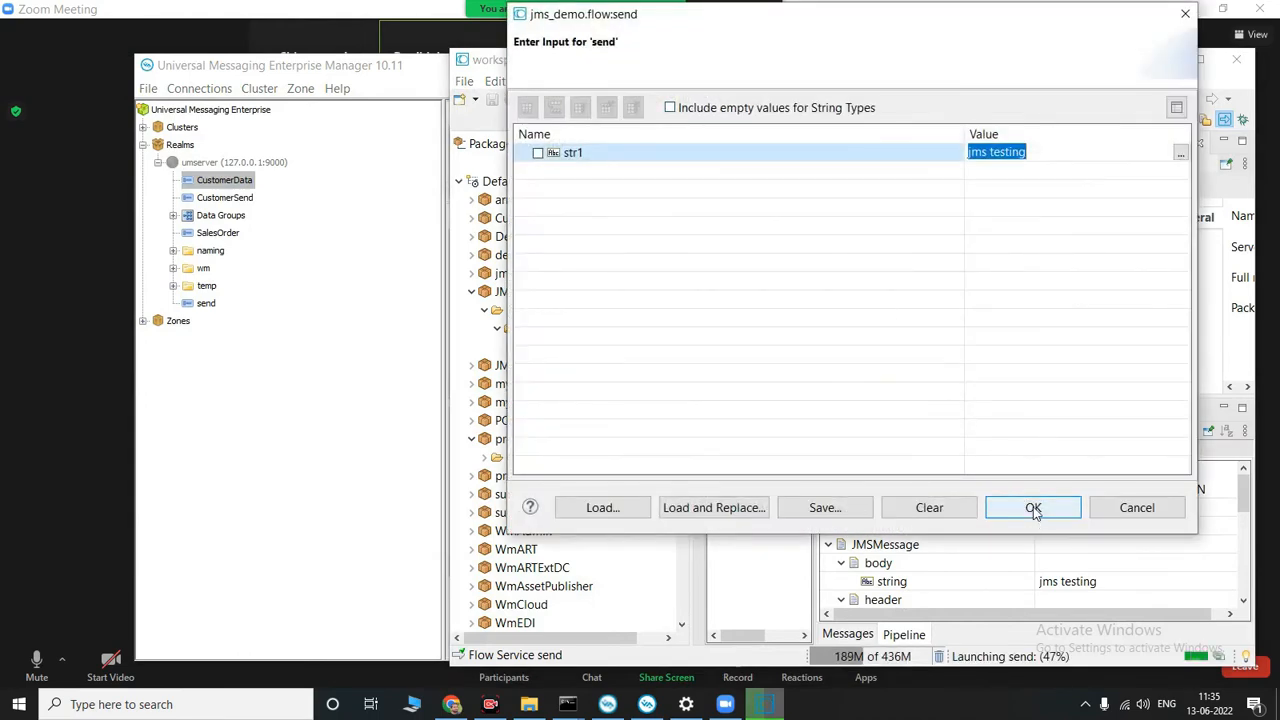
click(1033, 508)
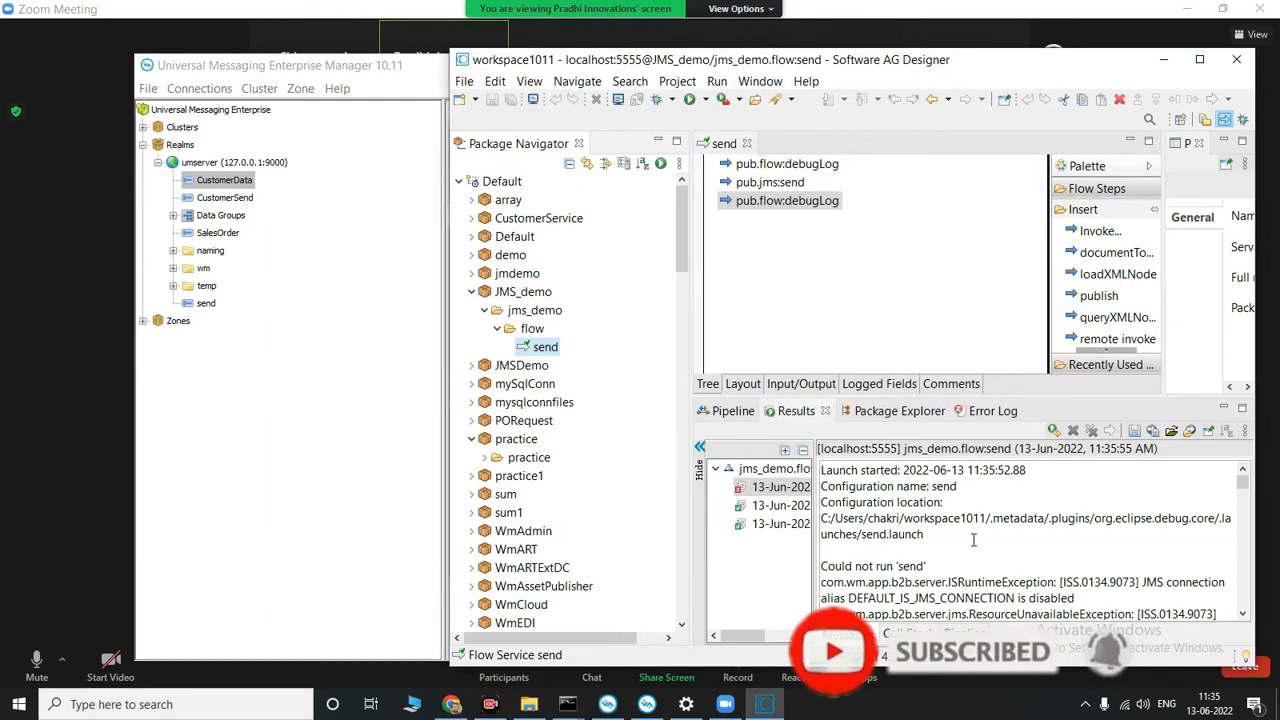
click(1200, 58)
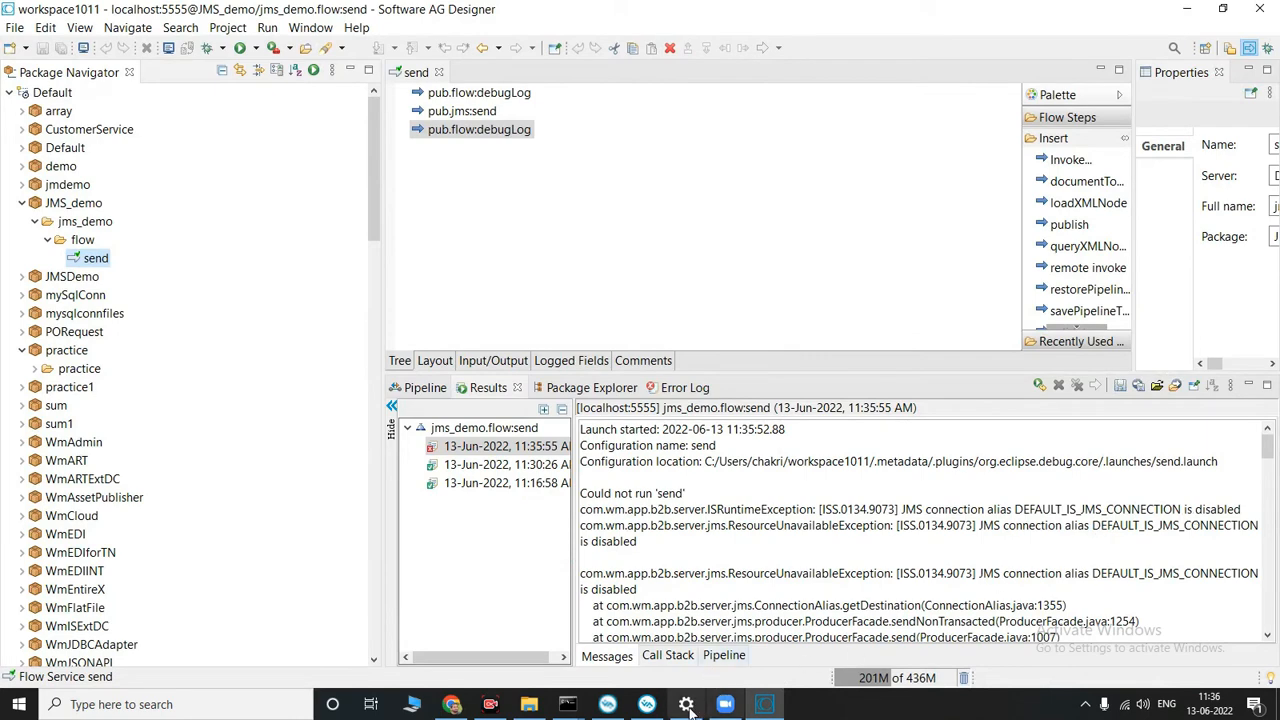
Step: Switch to Integration Server Administrator in Chrome, look through its navigation, and recheck the failed send run in Designer
click(452, 704)
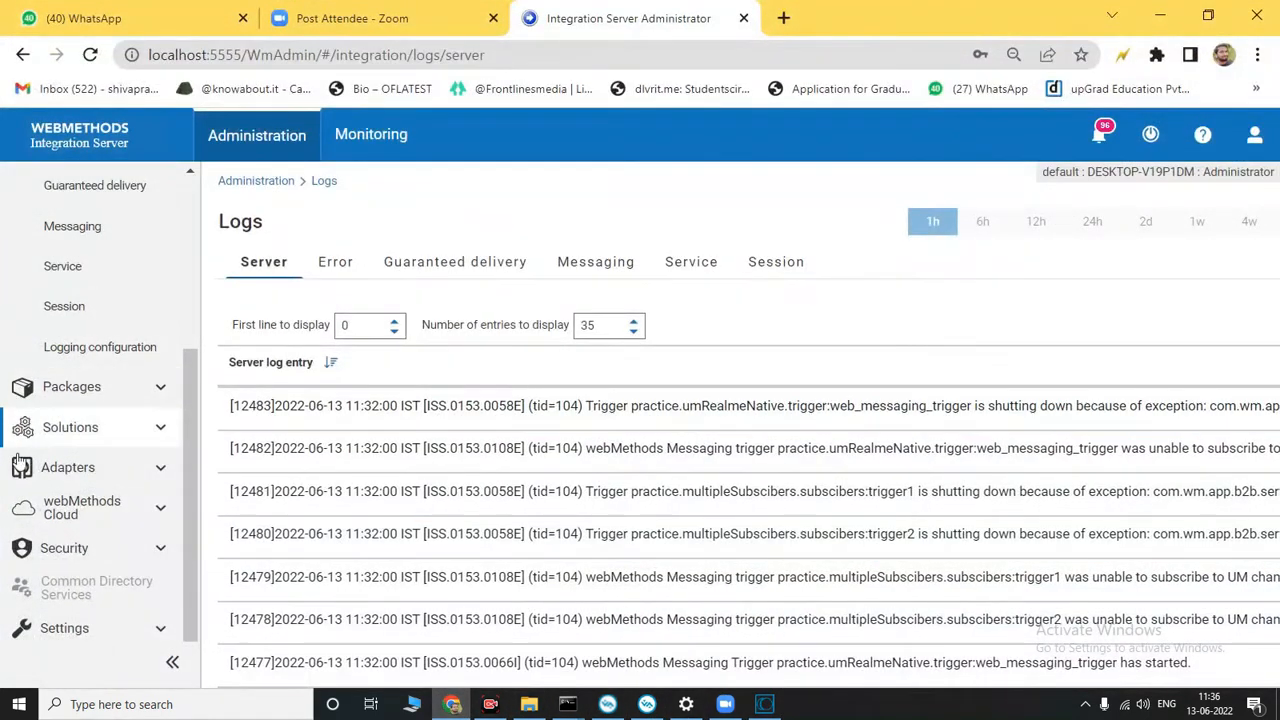
scroll(72, 510, up, 3)
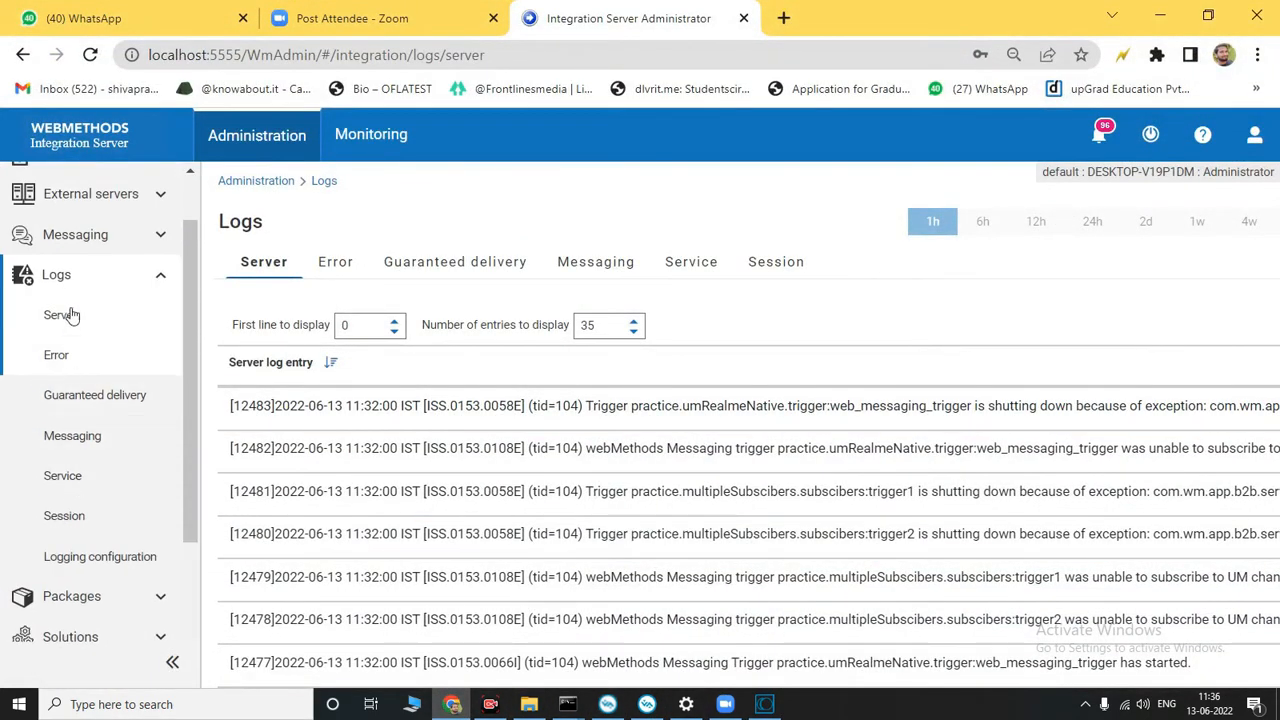
scroll(103, 443, down, 3)
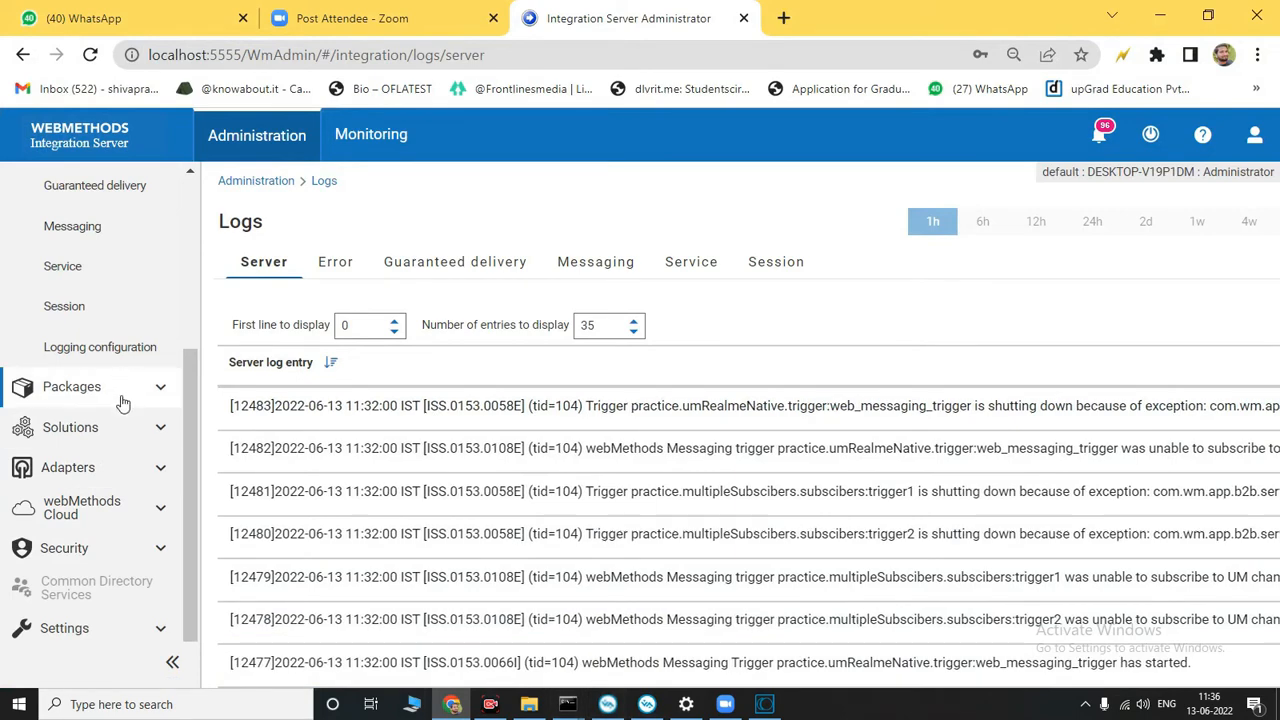
click(764, 705)
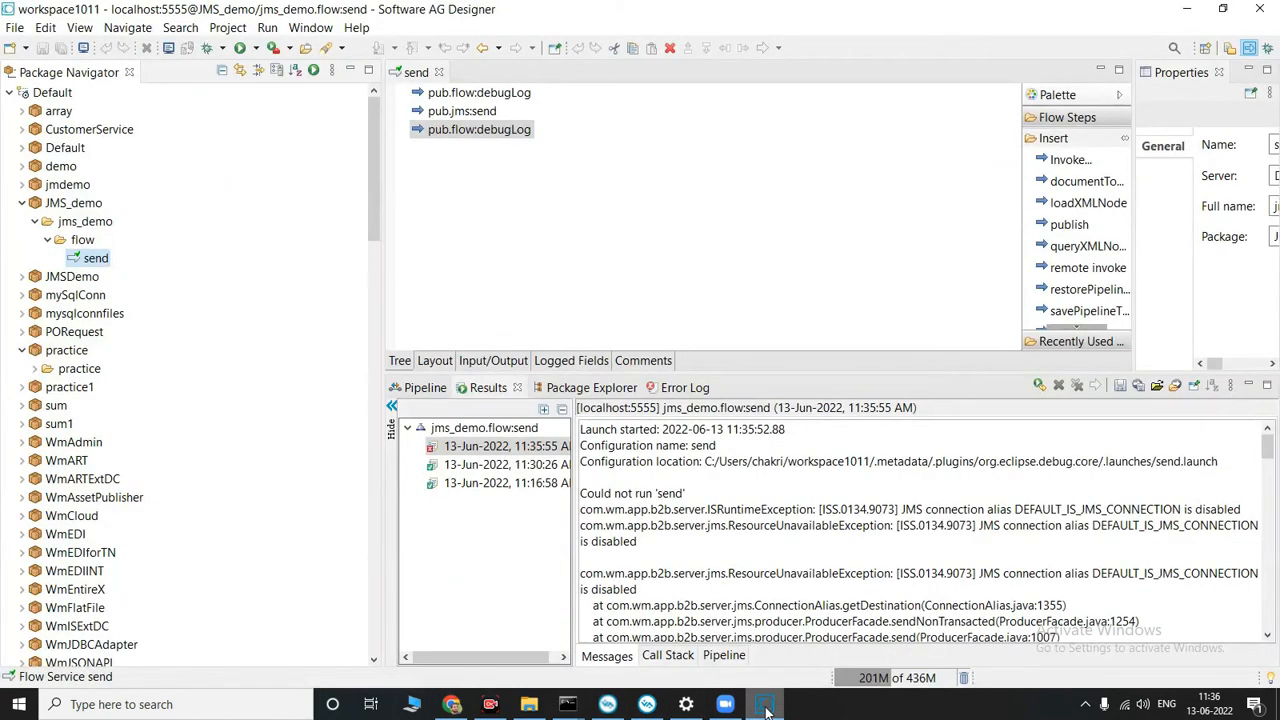
click(764, 705)
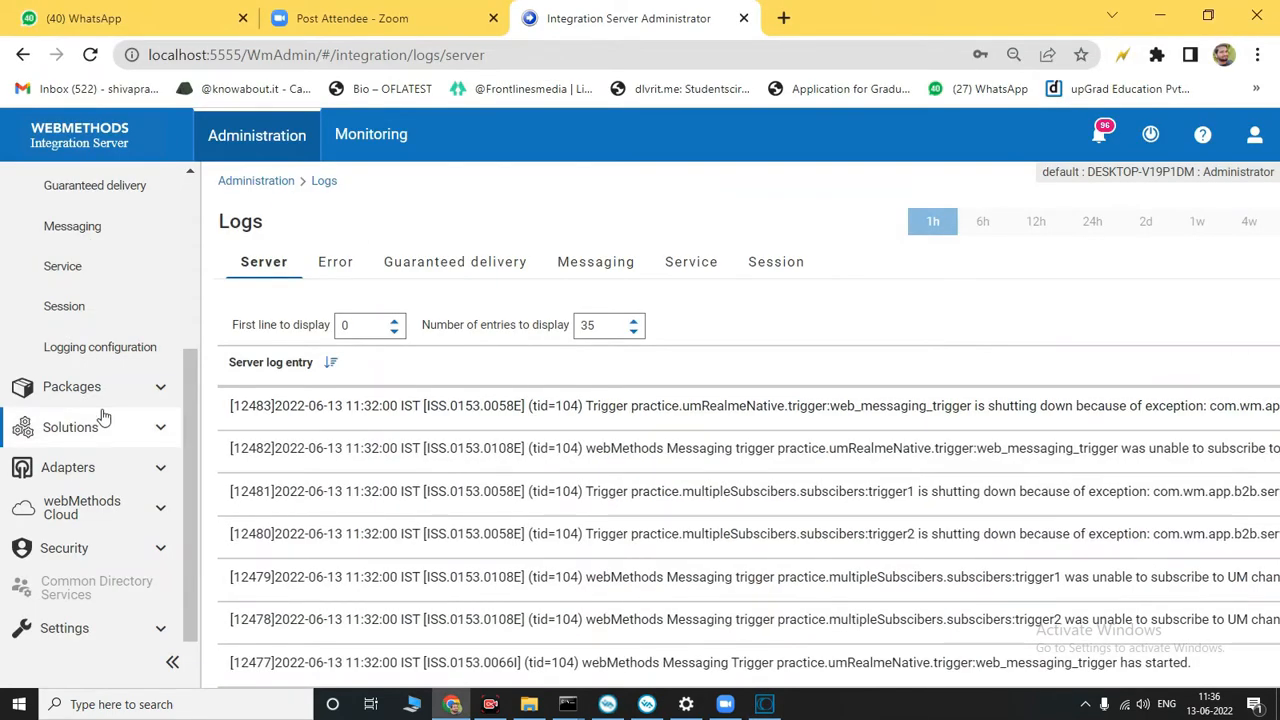
Step: In Integration Server Administrator, collapse the Logs section and open the JMS settings page to check the connection aliases
scroll(103, 416, up, 3)
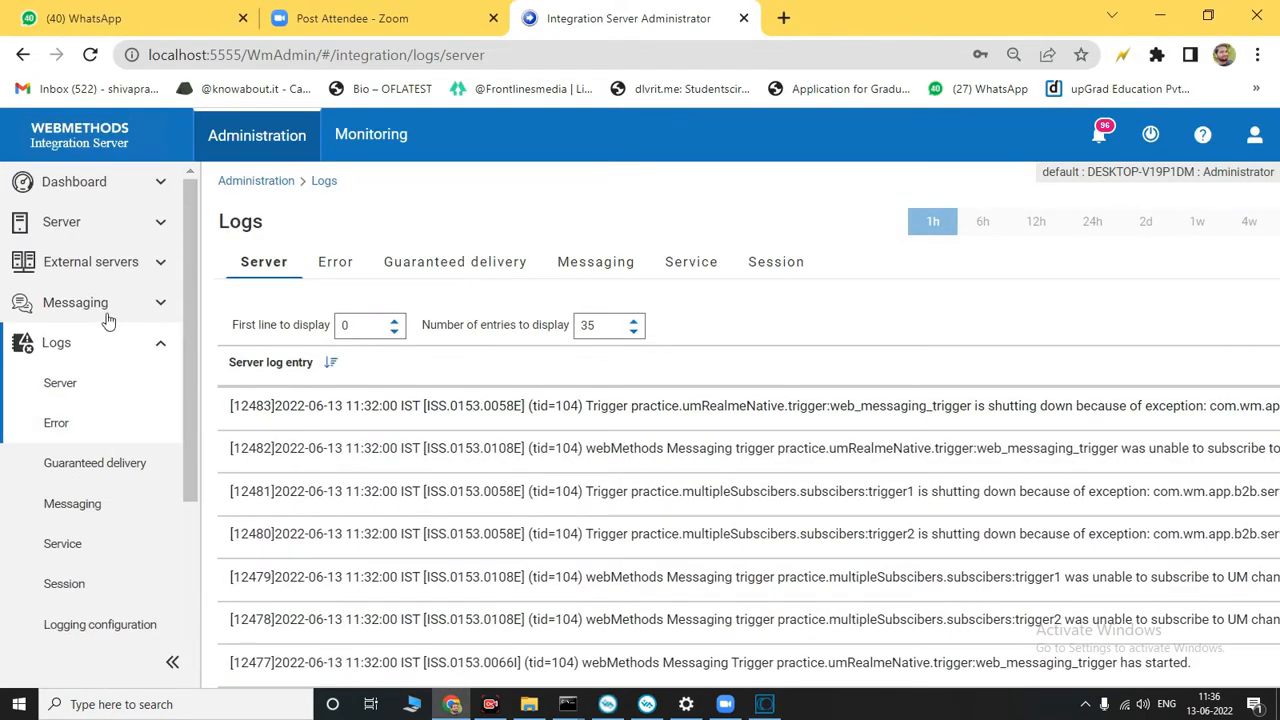
click(136, 354)
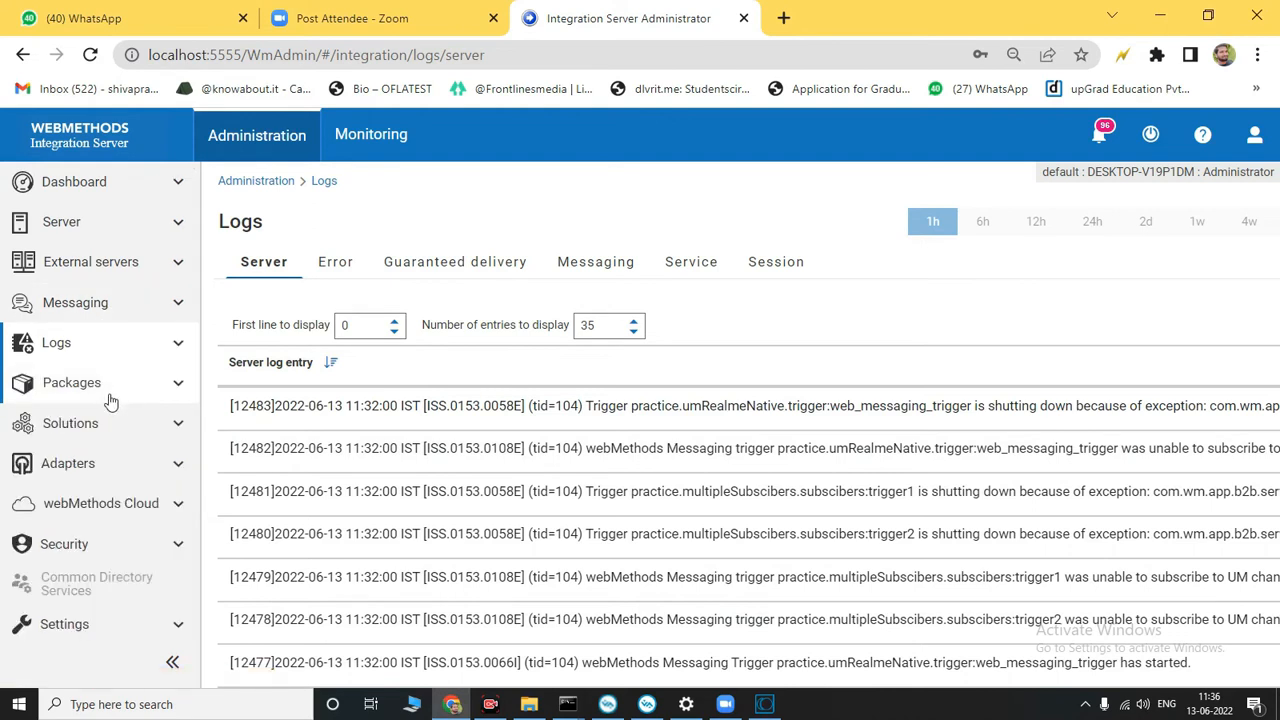
click(123, 299)
click(114, 312)
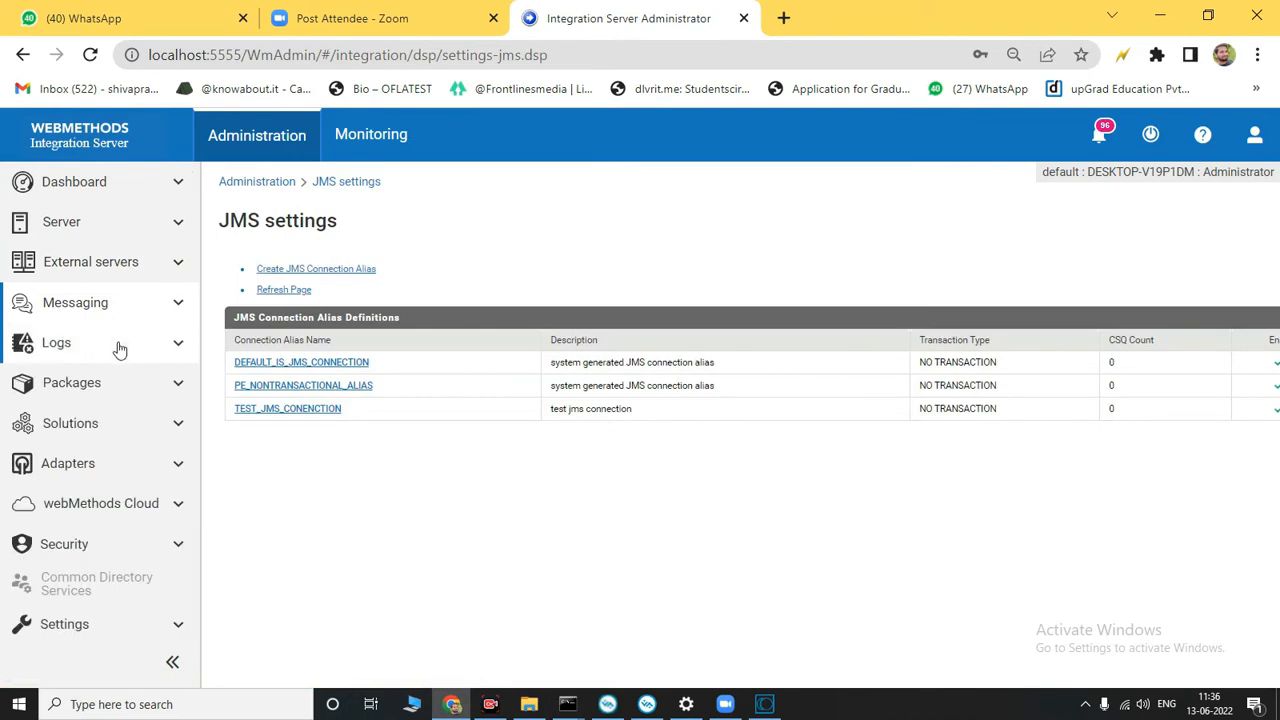
Step: Expand the Messaging section and look through its webMethods settings and JMS triggers pages
click(115, 312)
click(96, 346)
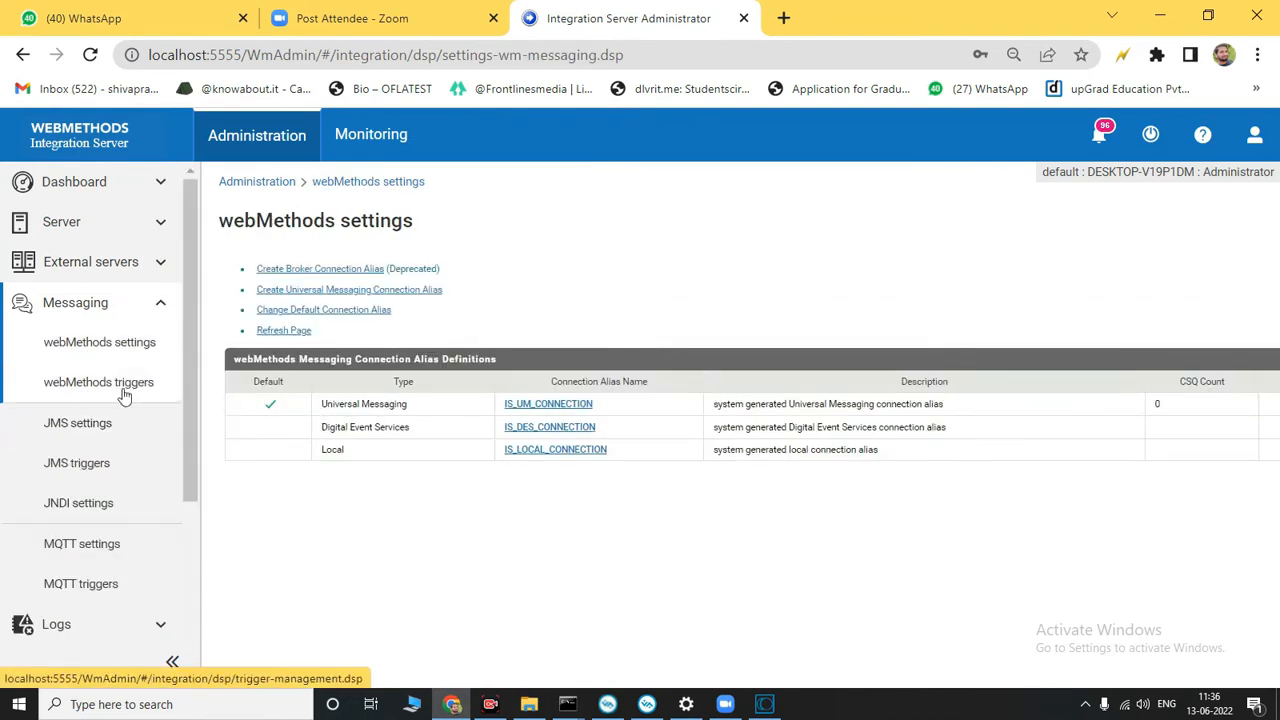
click(104, 437)
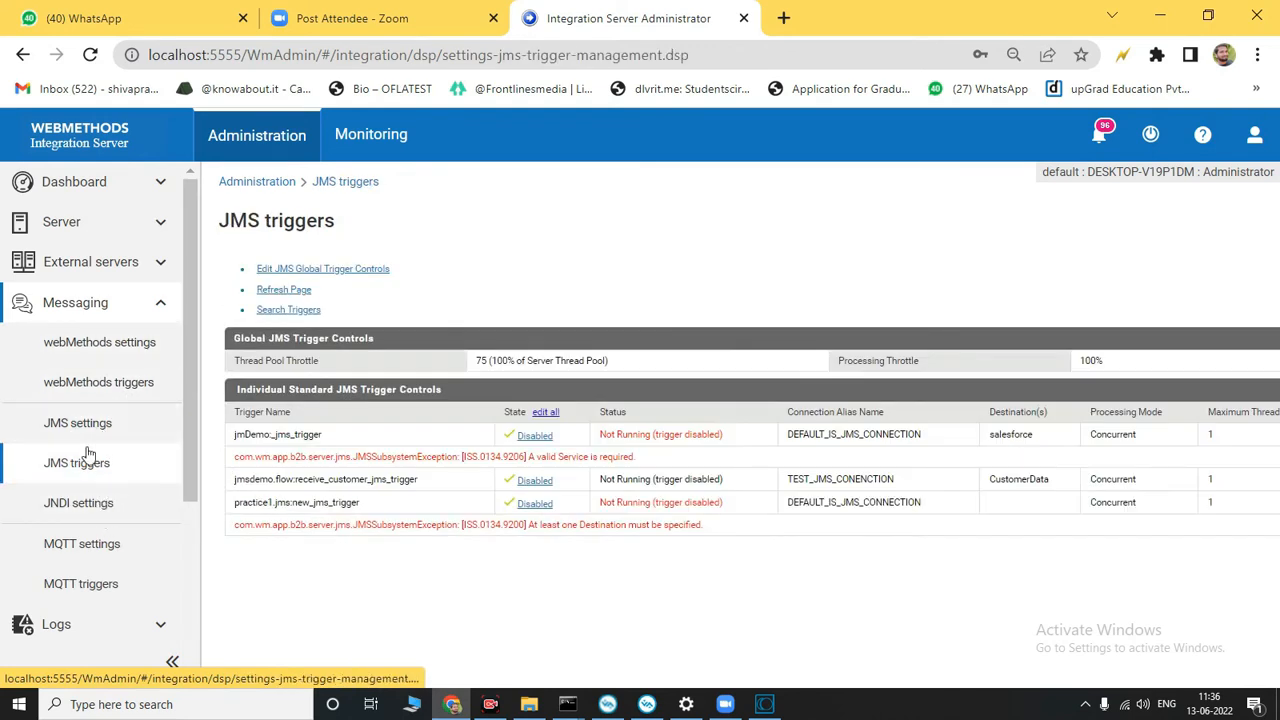
click(100, 382)
Step: Open the IS_UM_CONNECTION alias from the webMethods settings, view its details, and return to the alias list
click(107, 350)
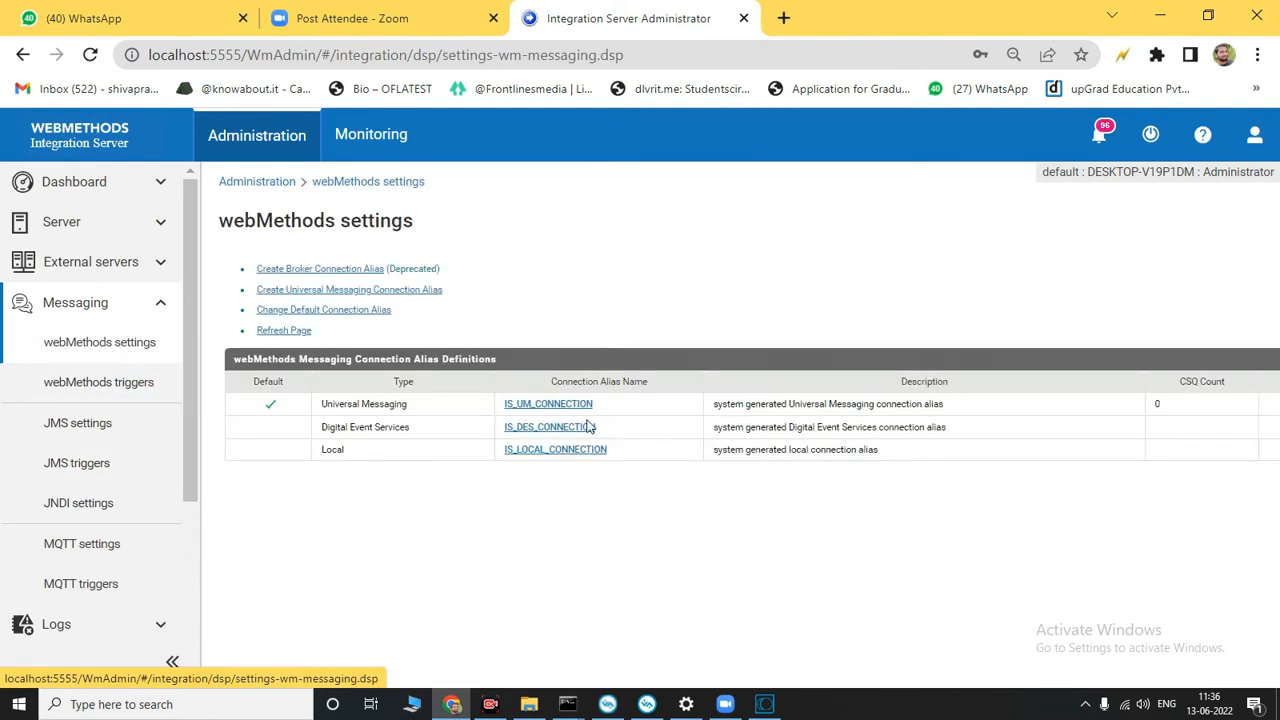
click(568, 405)
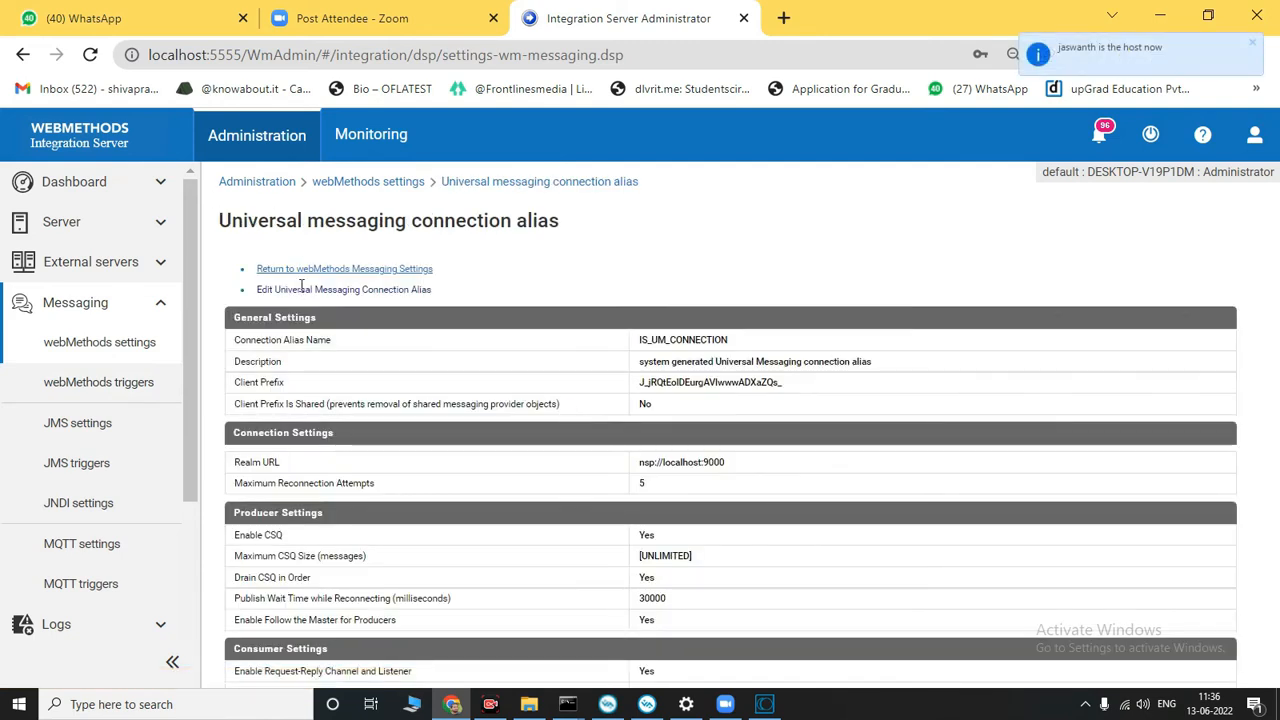
click(284, 270)
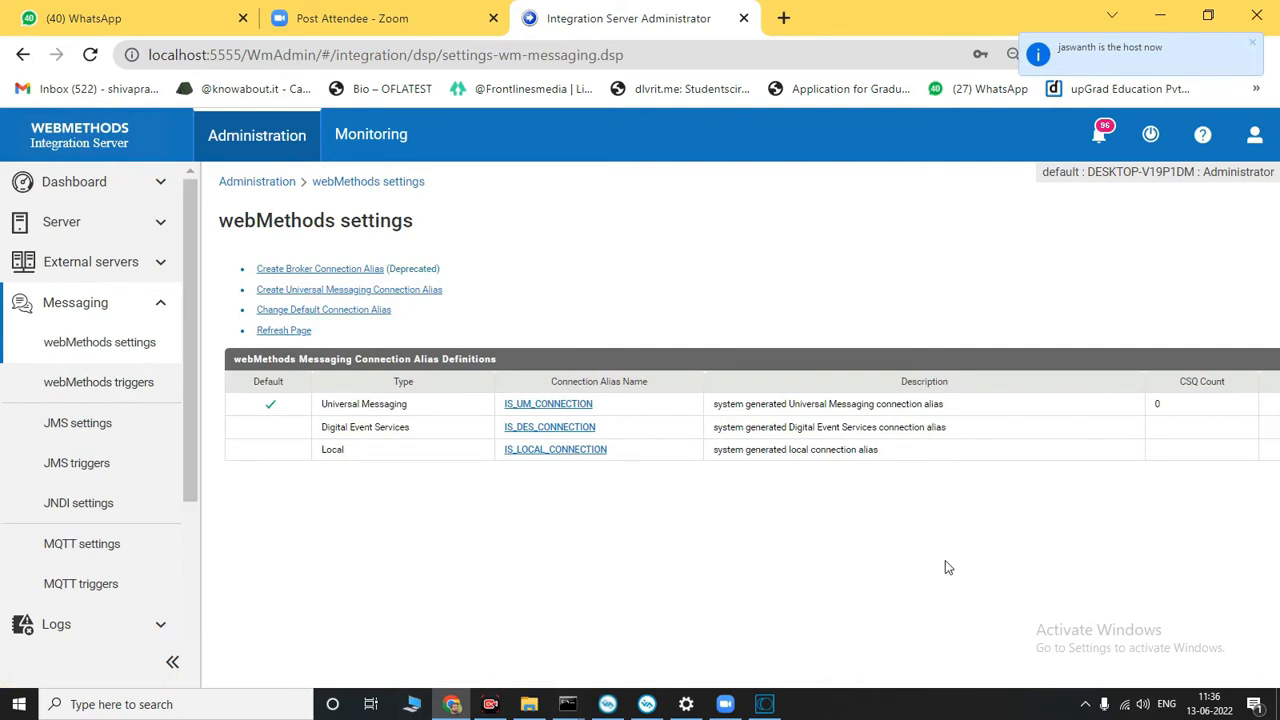
Step: Disable the IS_UM_CONNECTION messaging connection alias and enable it again
key(ctrl+minus)
key(ctrl+minus)
key(ctrl+minus)
key(ctrl+minus)
key(ctrl+minus)
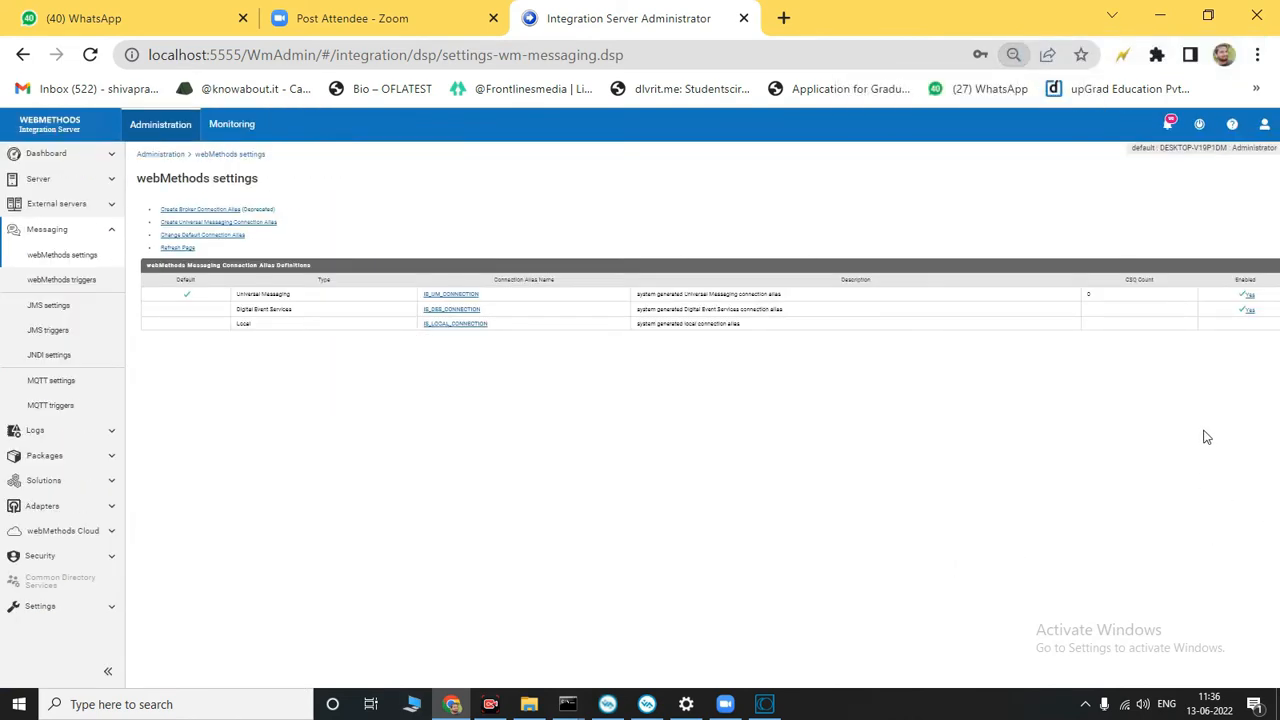
key(ctrl+plus)
key(ctrl+plus)
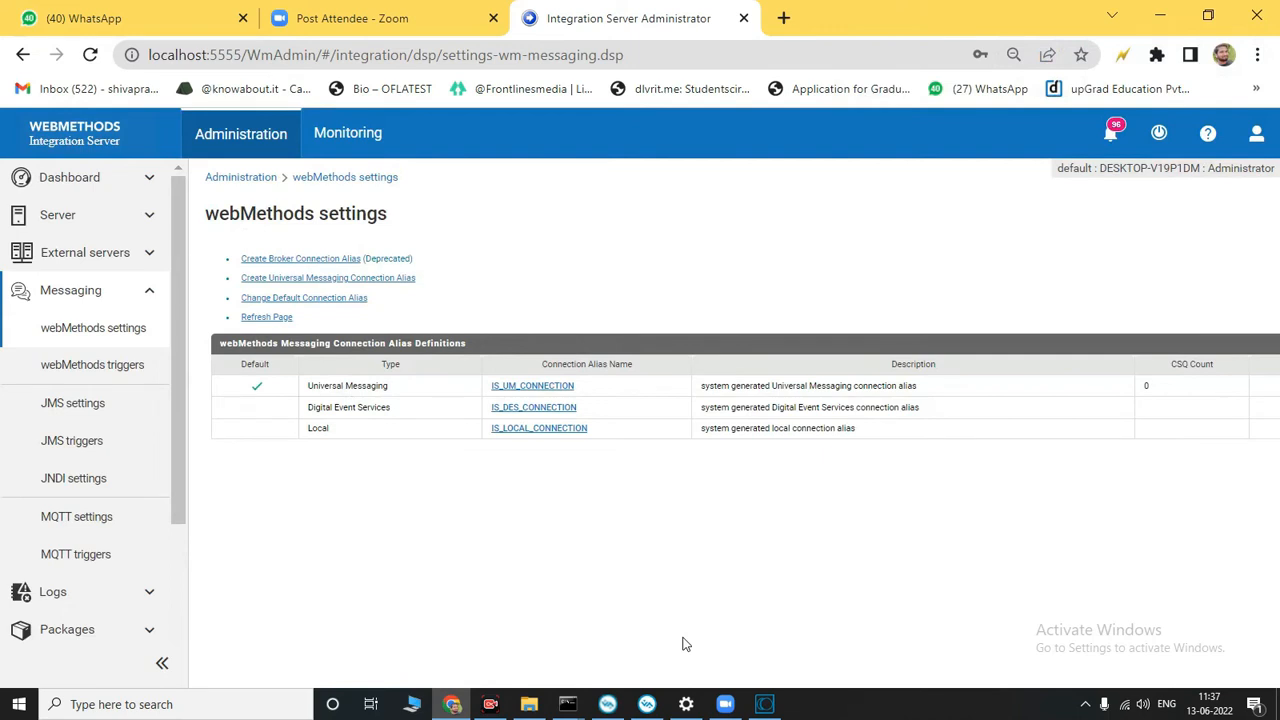
key(ctrl+minus)
key(ctrl+minus)
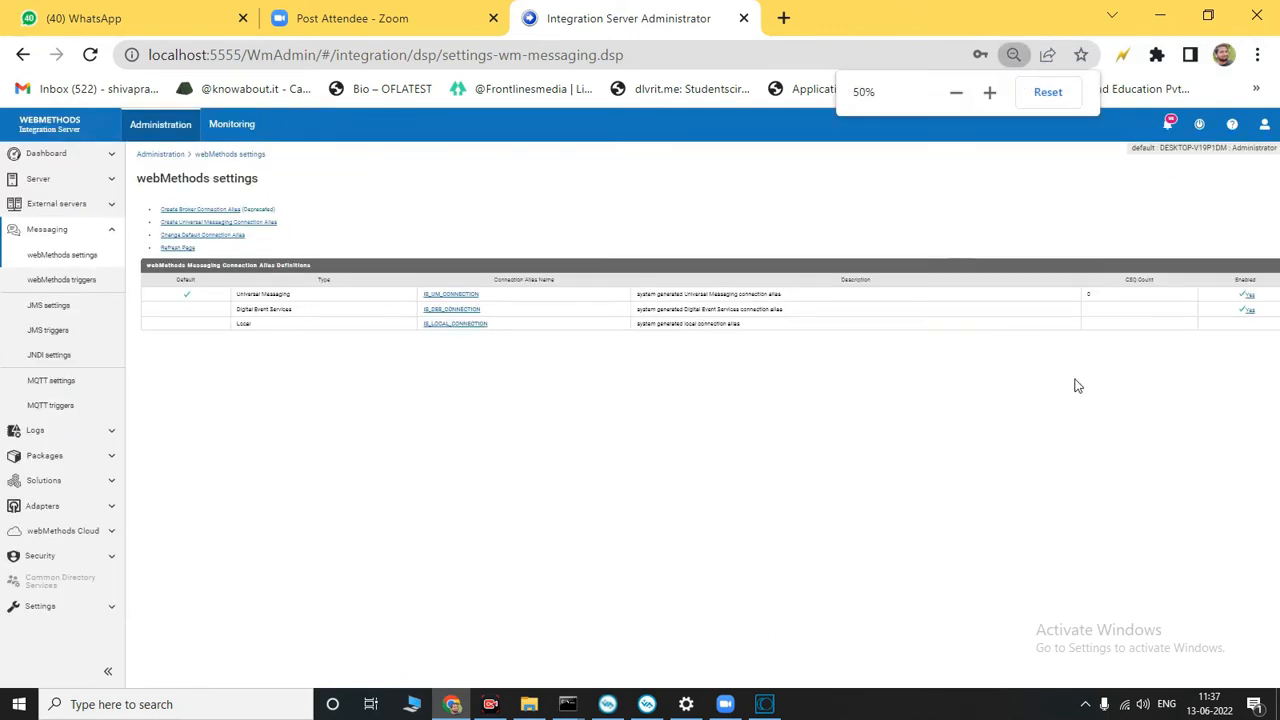
click(1248, 295)
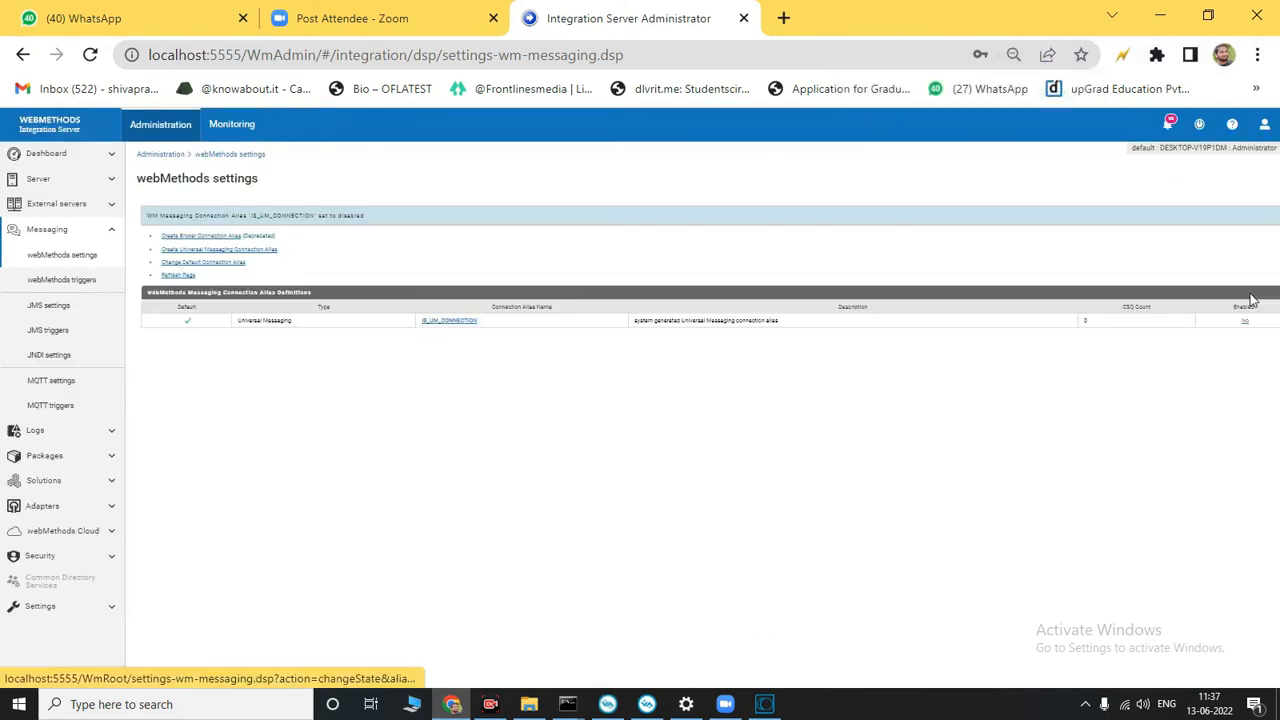
click(1247, 324)
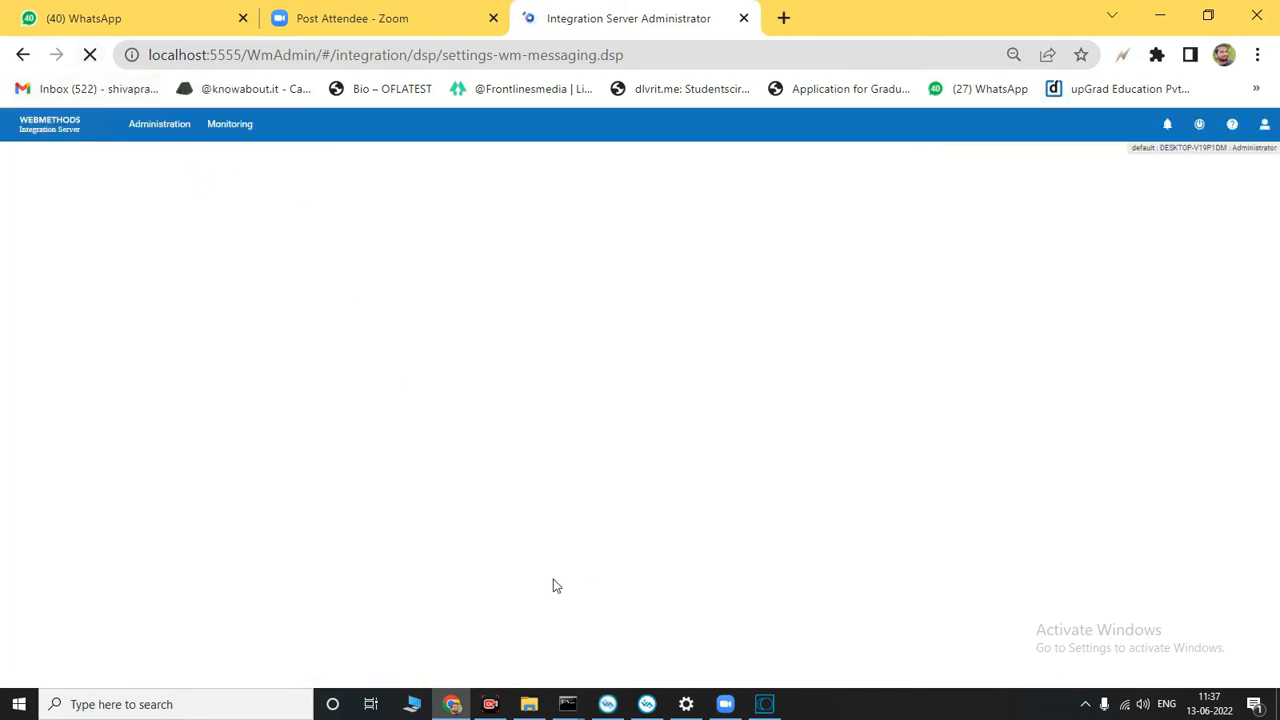
Step: Switch to Software AG Designer and rerun the send flow service with str1 set to "jms testing"
click(766, 707)
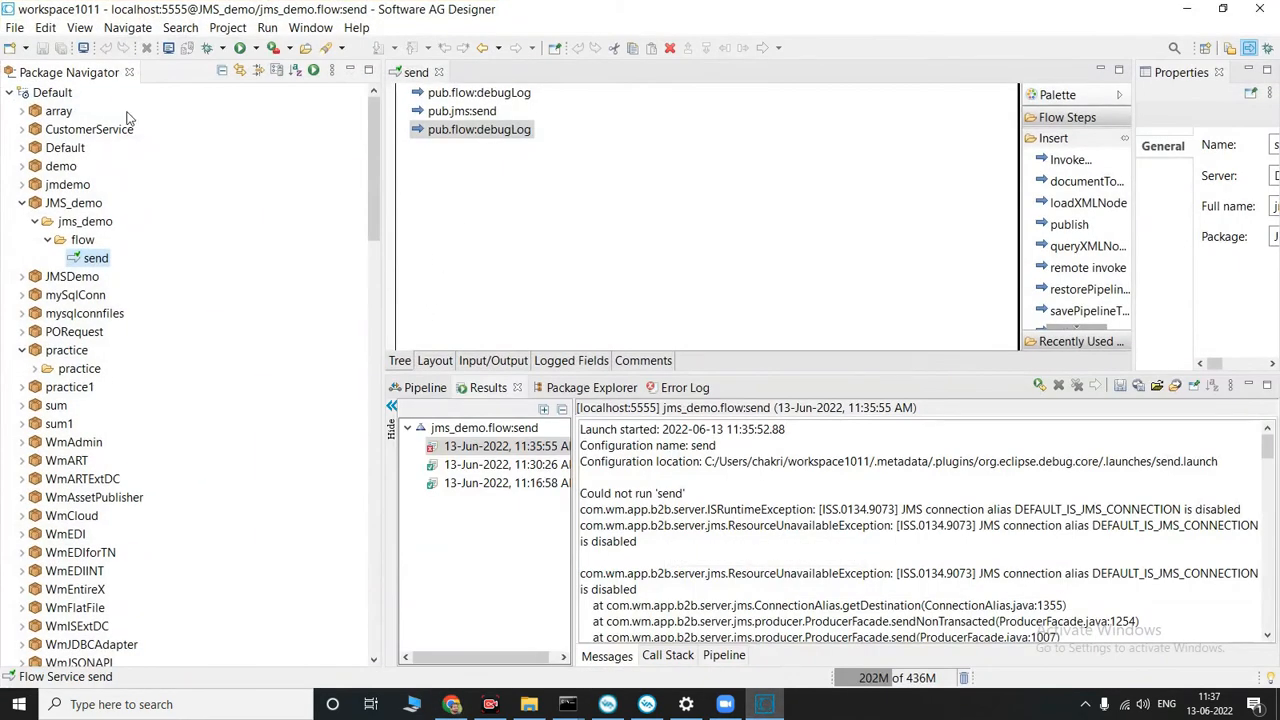
click(247, 48)
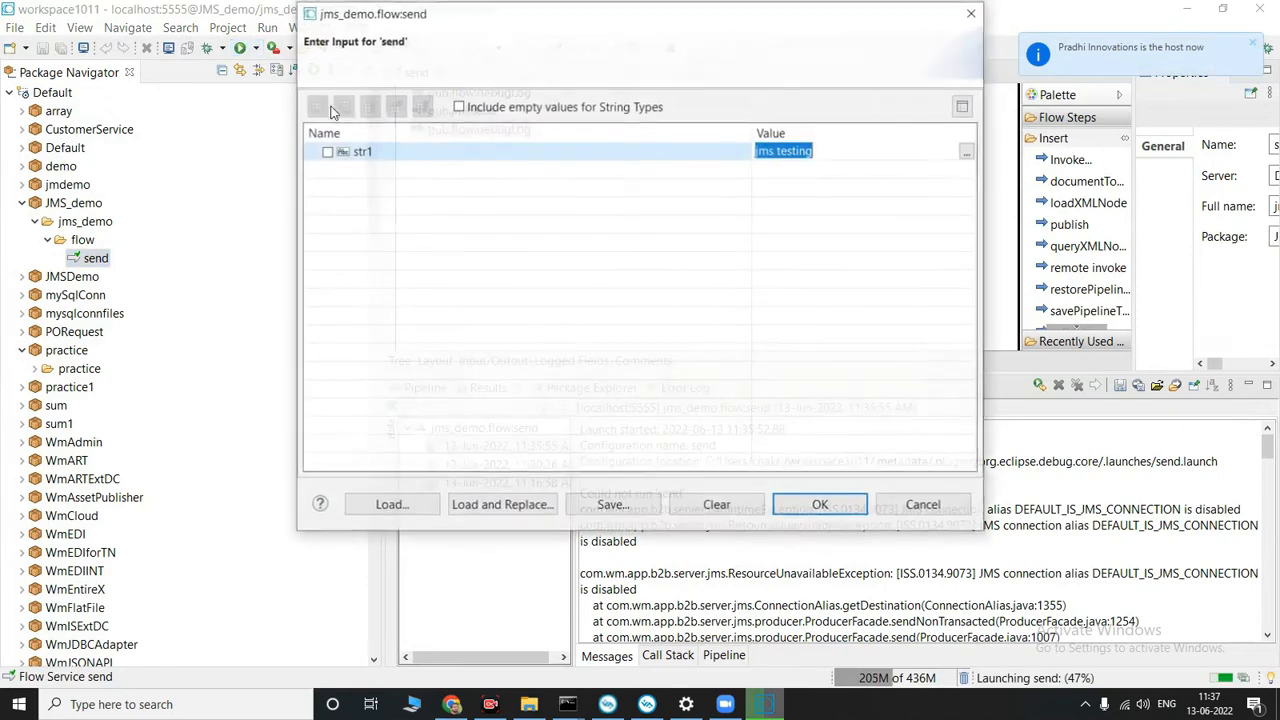
click(638, 506)
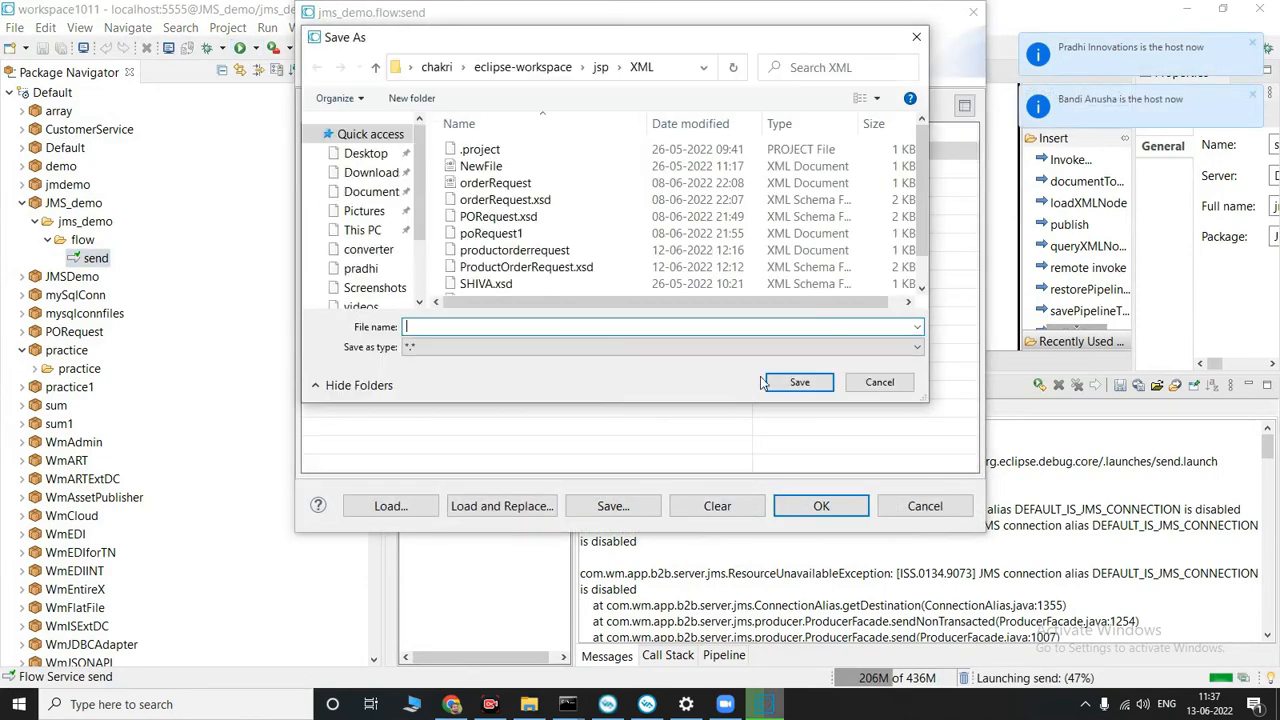
click(874, 383)
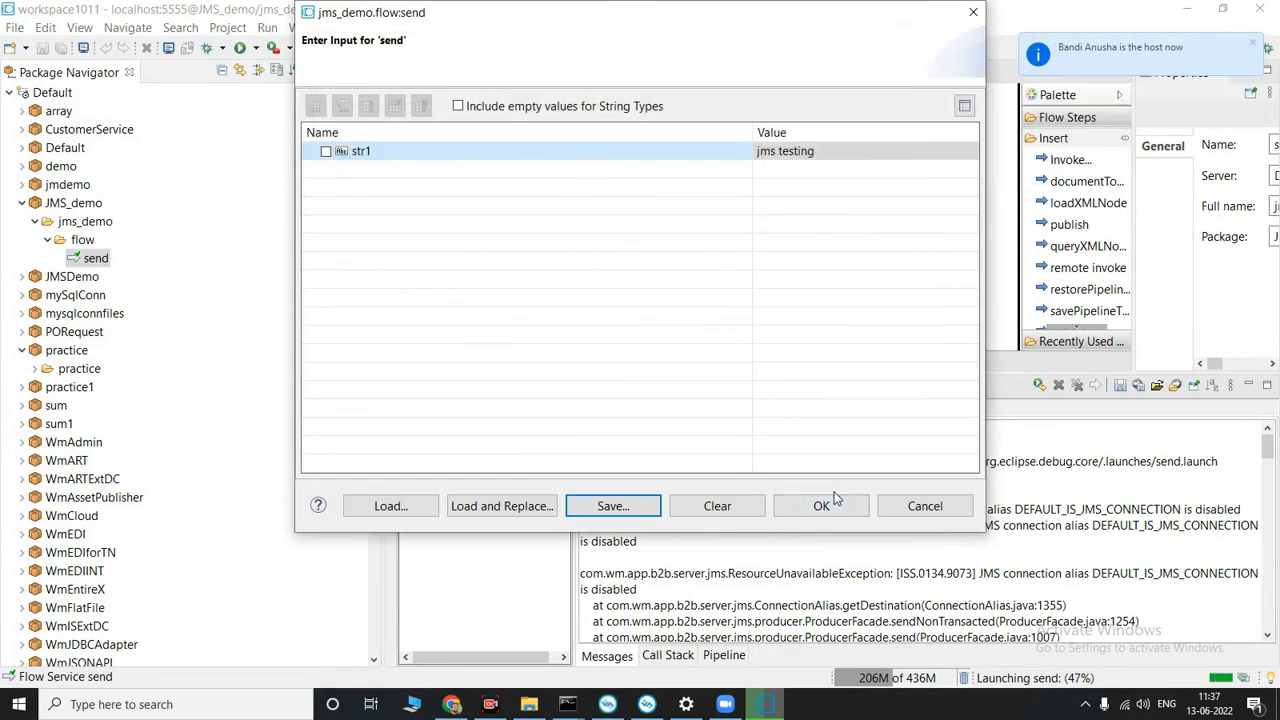
click(822, 506)
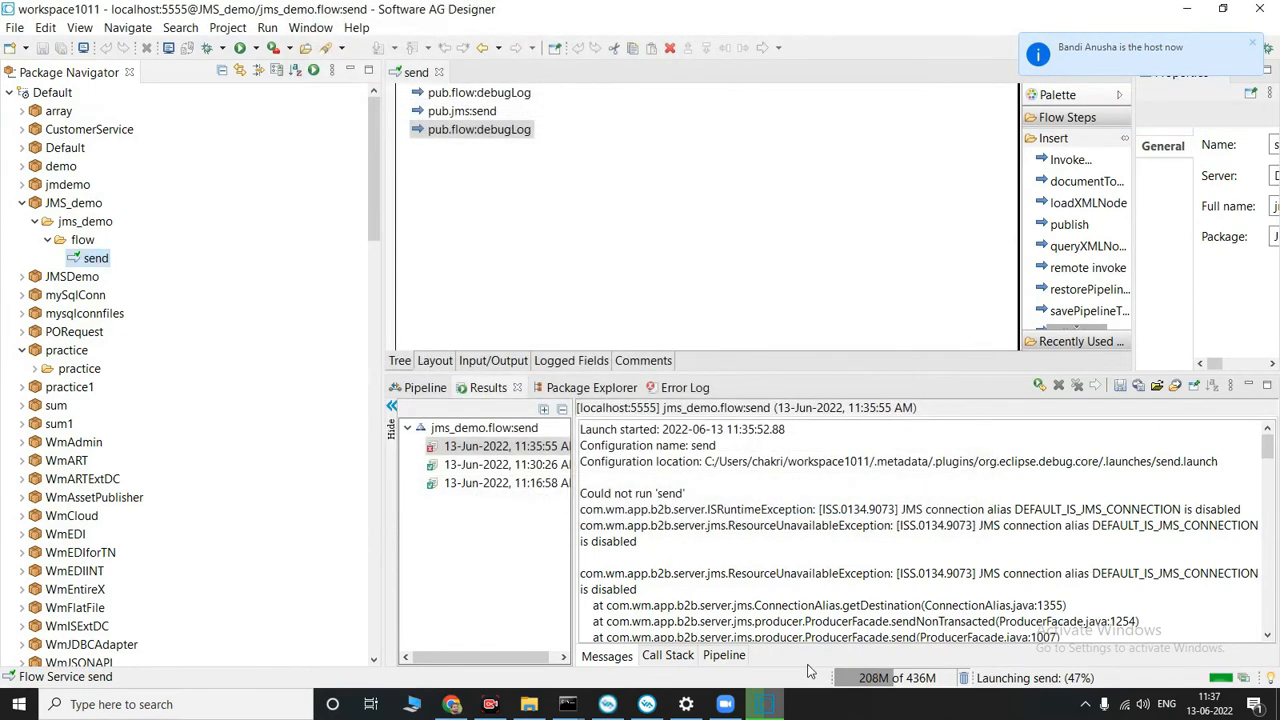
click(462, 705)
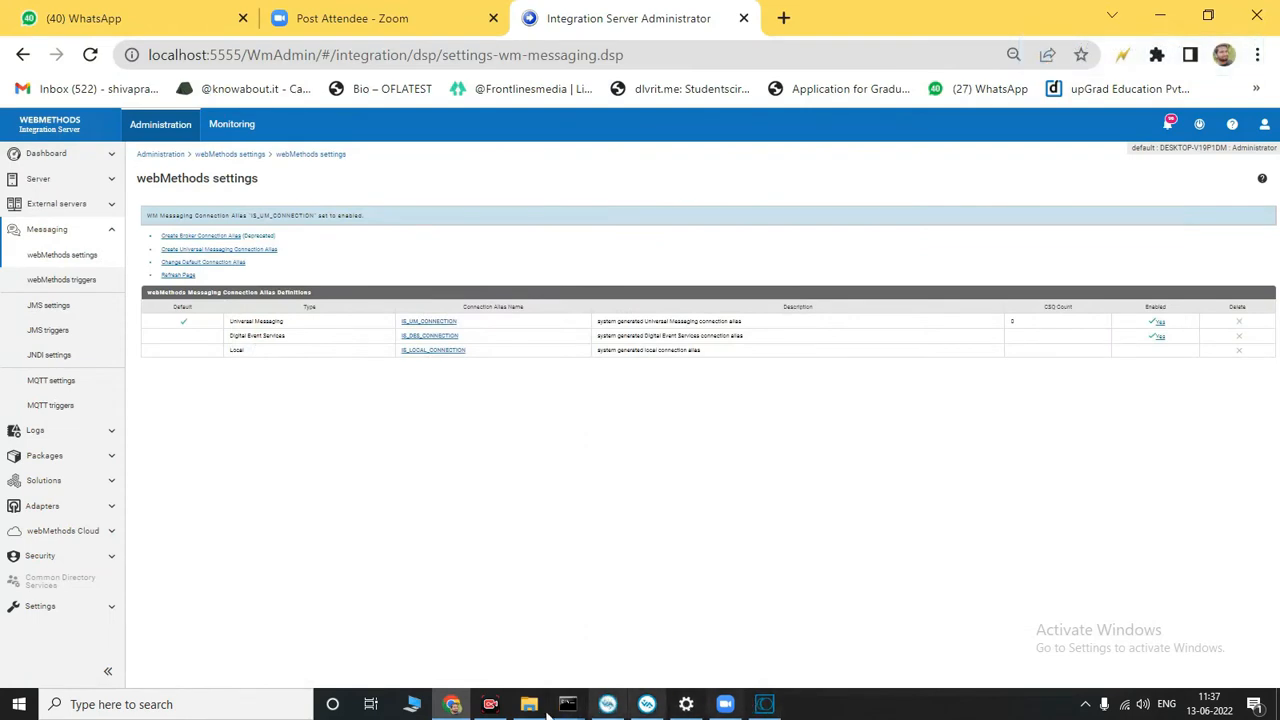
click(494, 707)
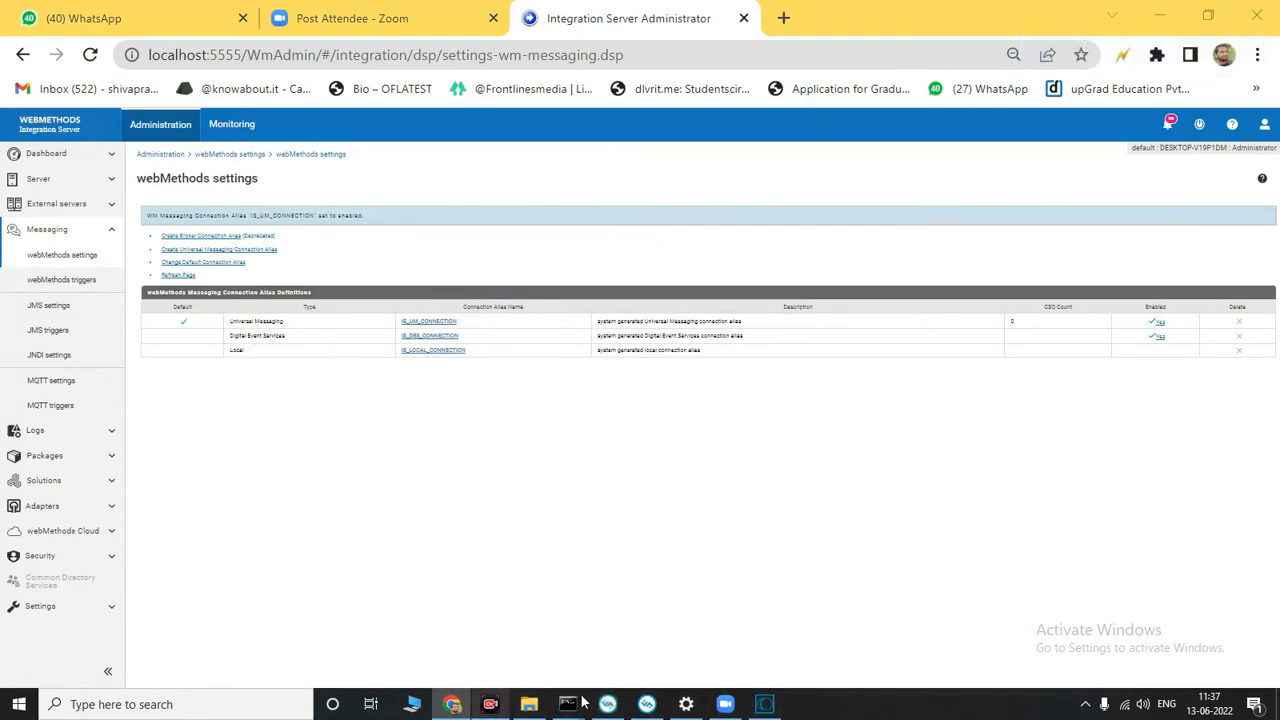
click(492, 706)
click(494, 704)
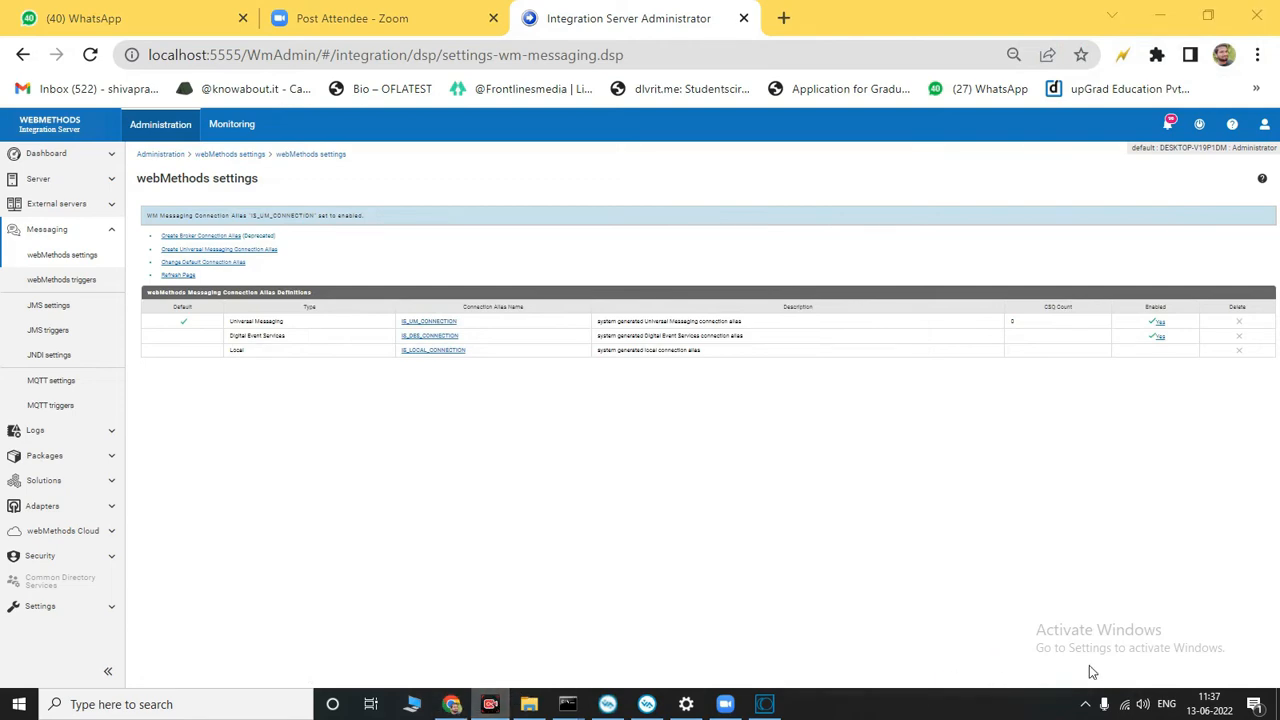
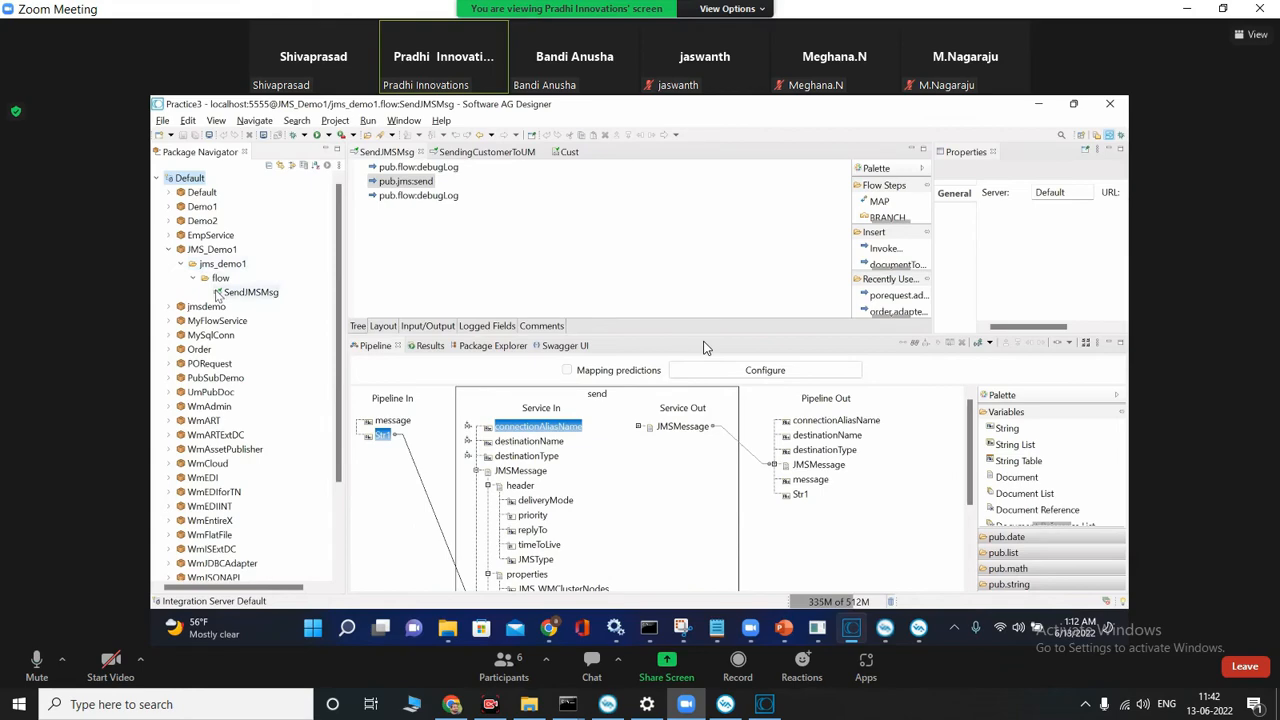
Step: Switch to Software AG Designer and delete the new_flowservice flow service from the flow folder of the JMS_demo package, then minimize the window
click(764, 704)
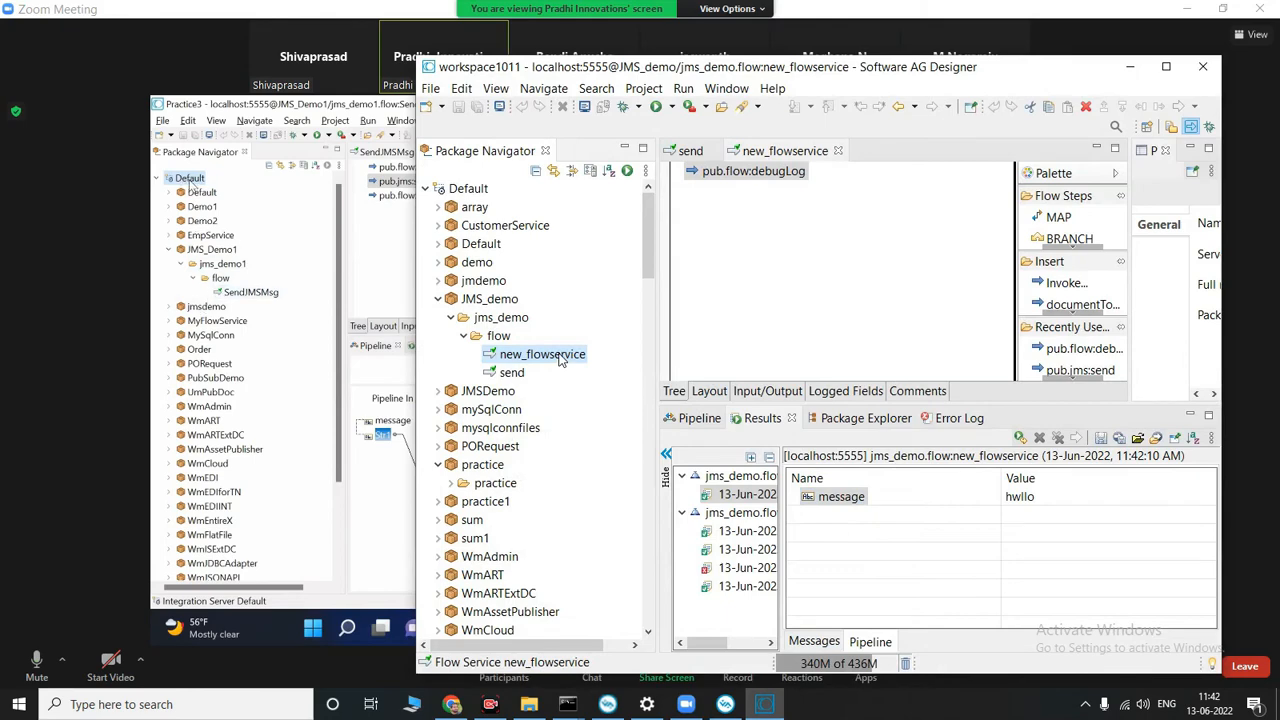
key(Delete)
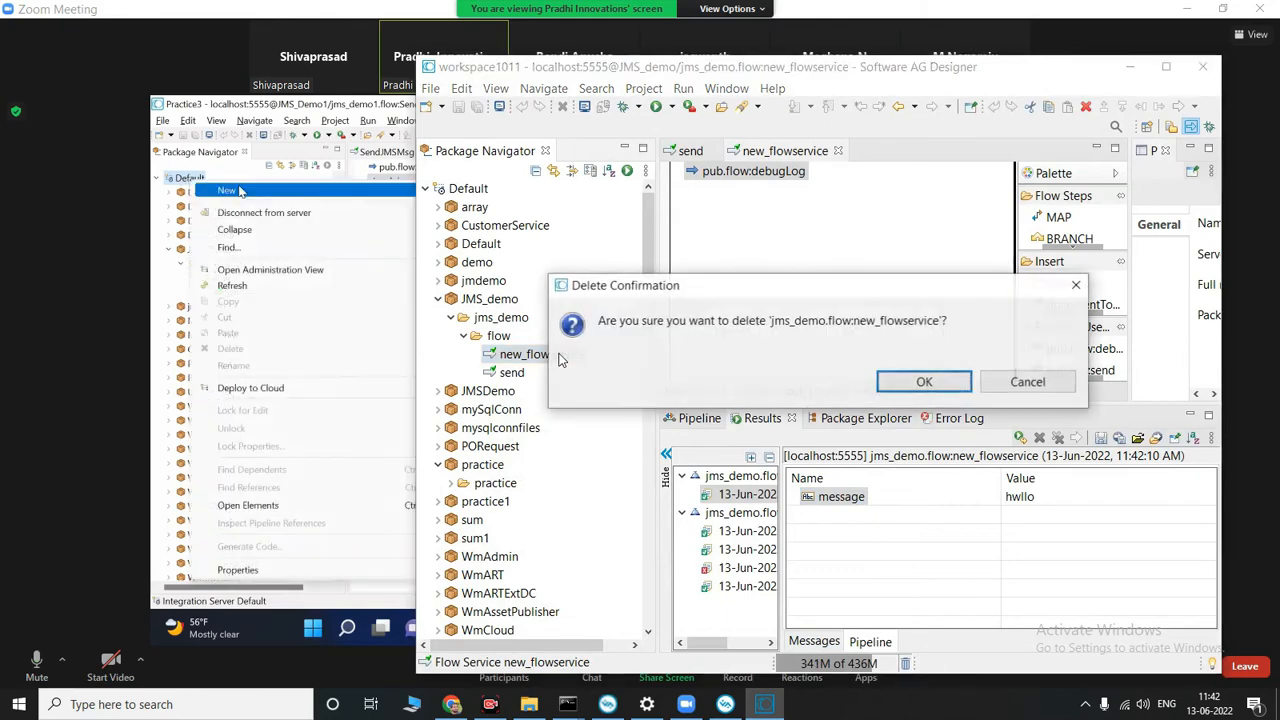
click(924, 383)
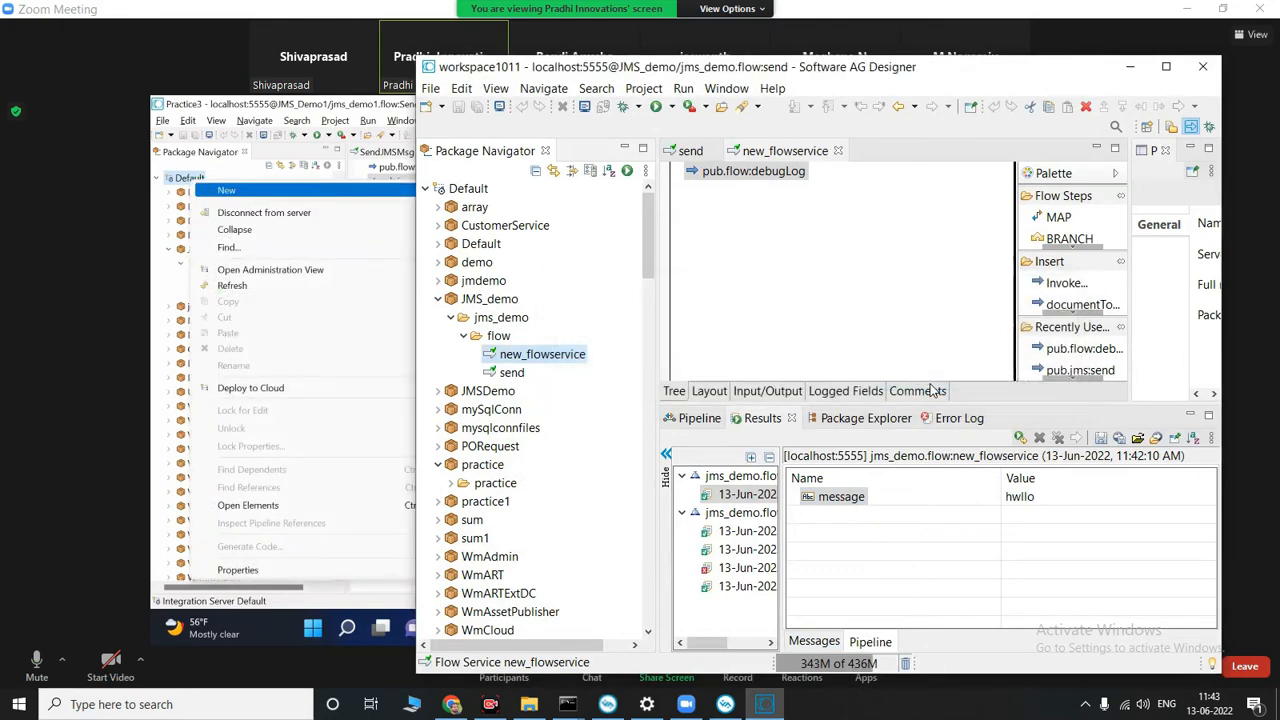
click(1128, 75)
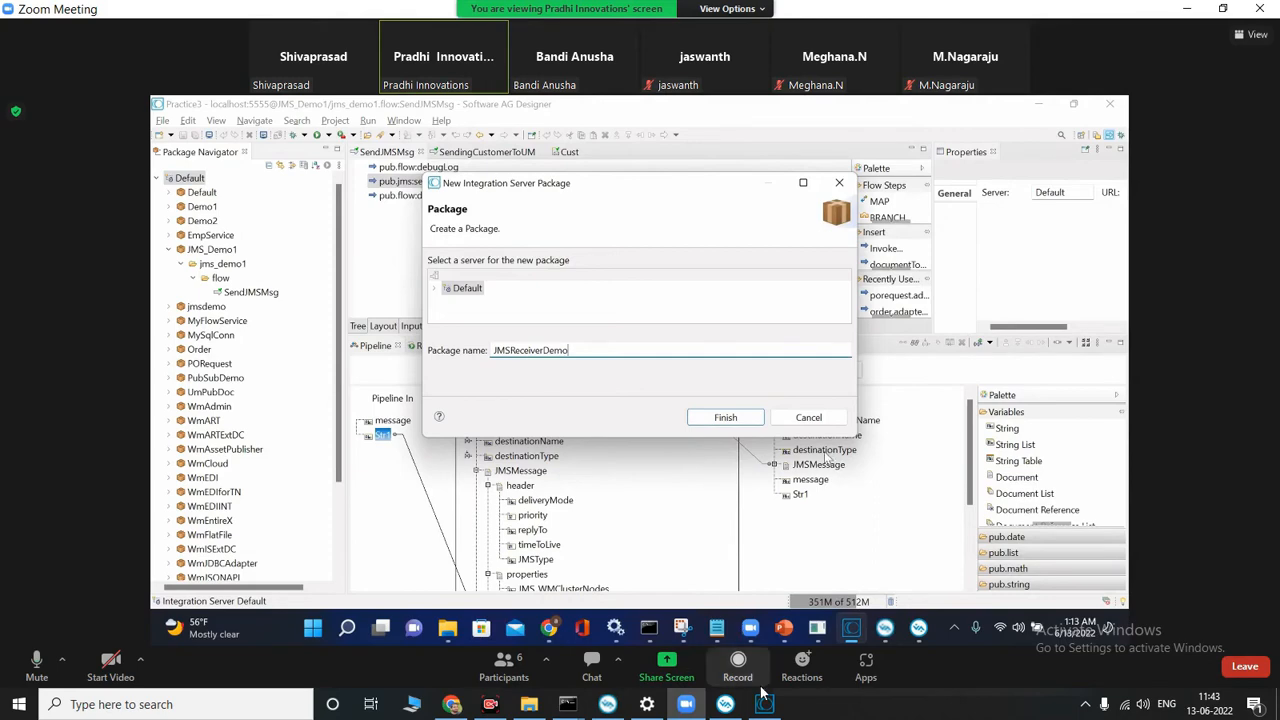
Step: Restore the workspace1011 Designer window and move it clear of the Package Navigator in the shared meeting screen
mouse_move(765, 705)
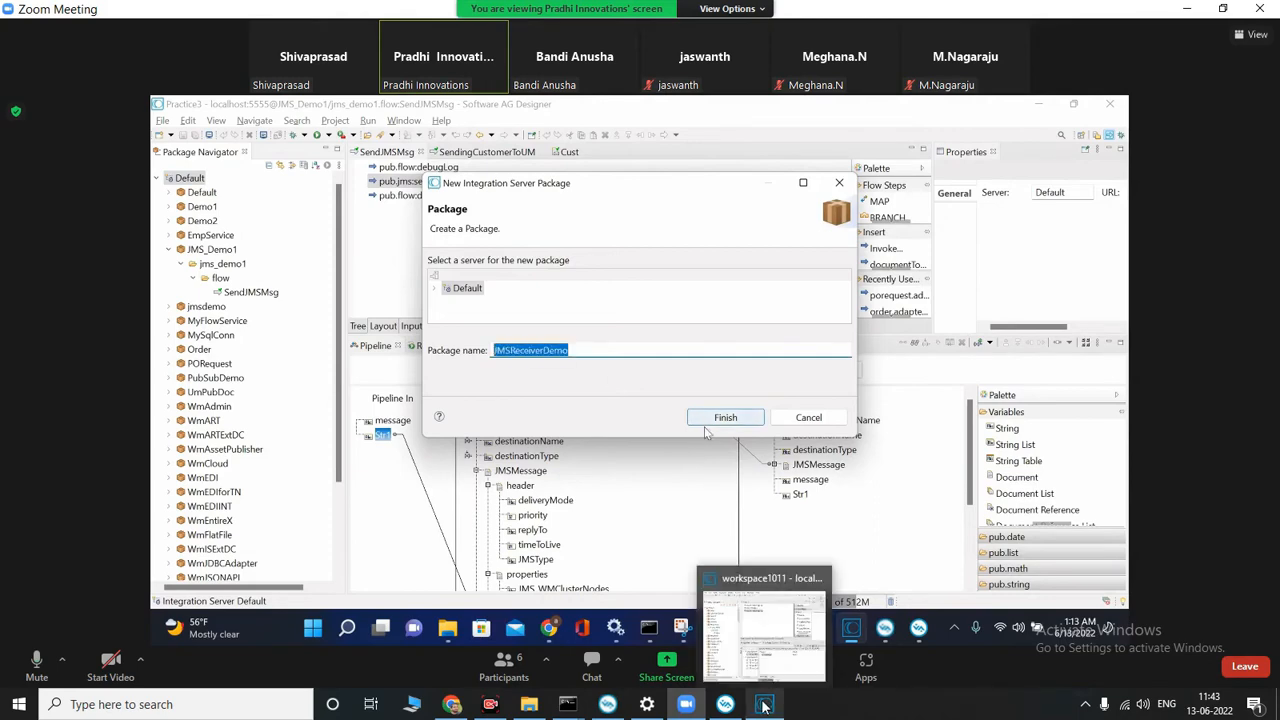
click(765, 705)
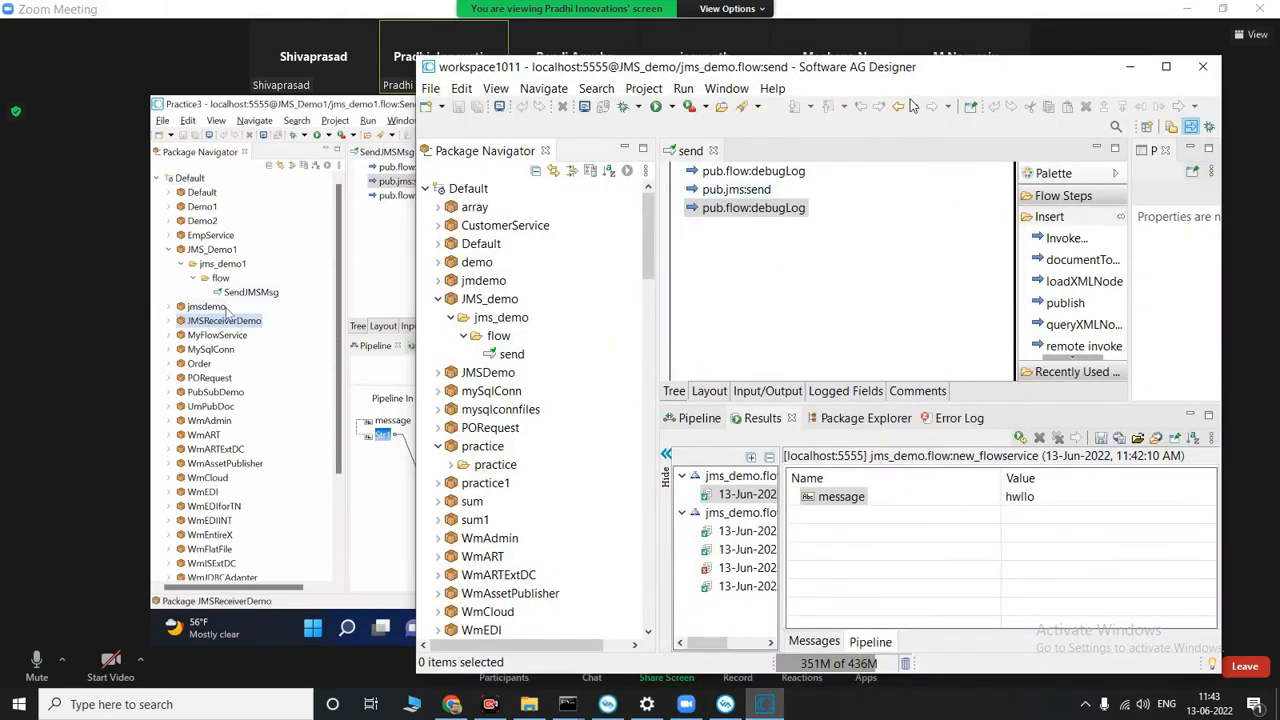
drag(926, 72, 1204, 275)
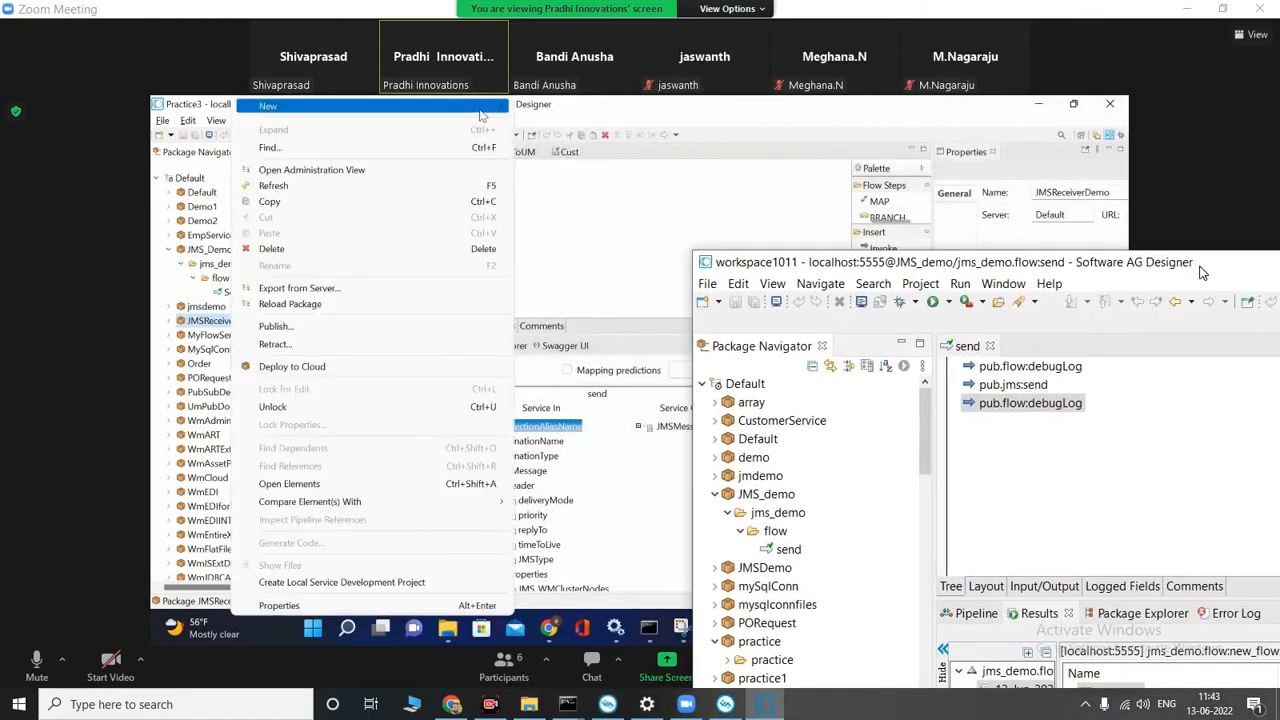
click(722, 386)
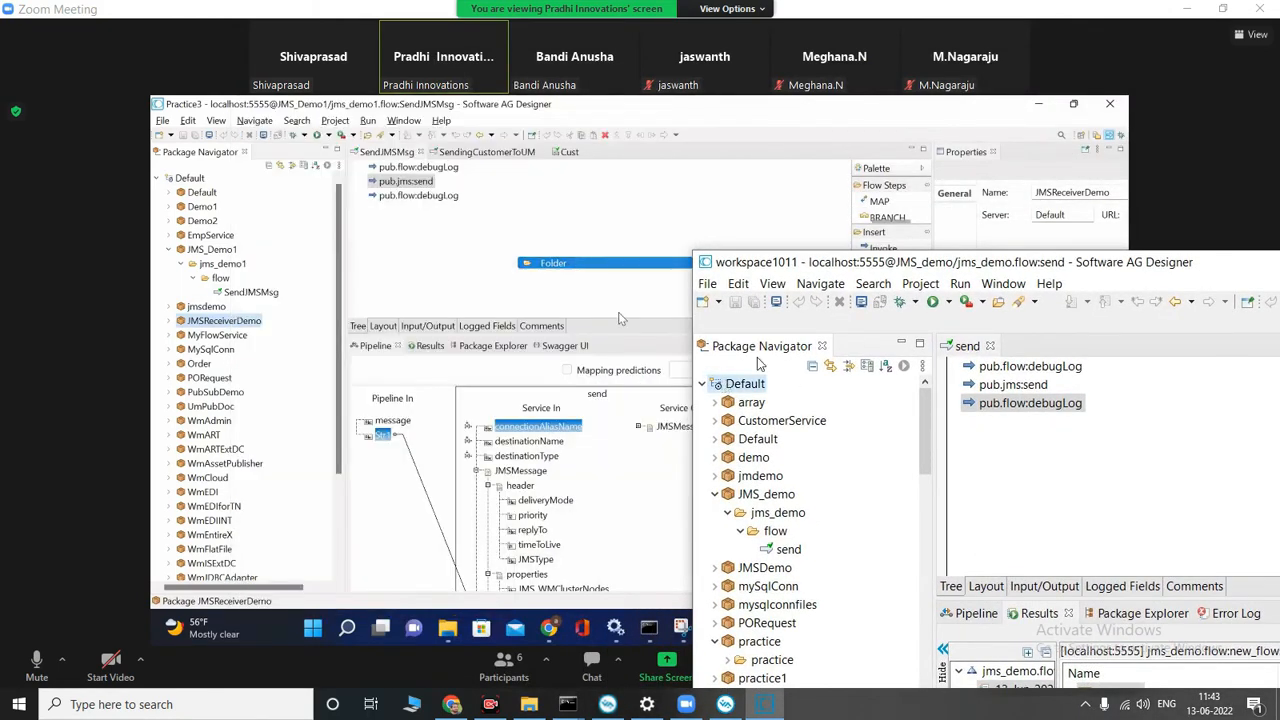
right_click(724, 386)
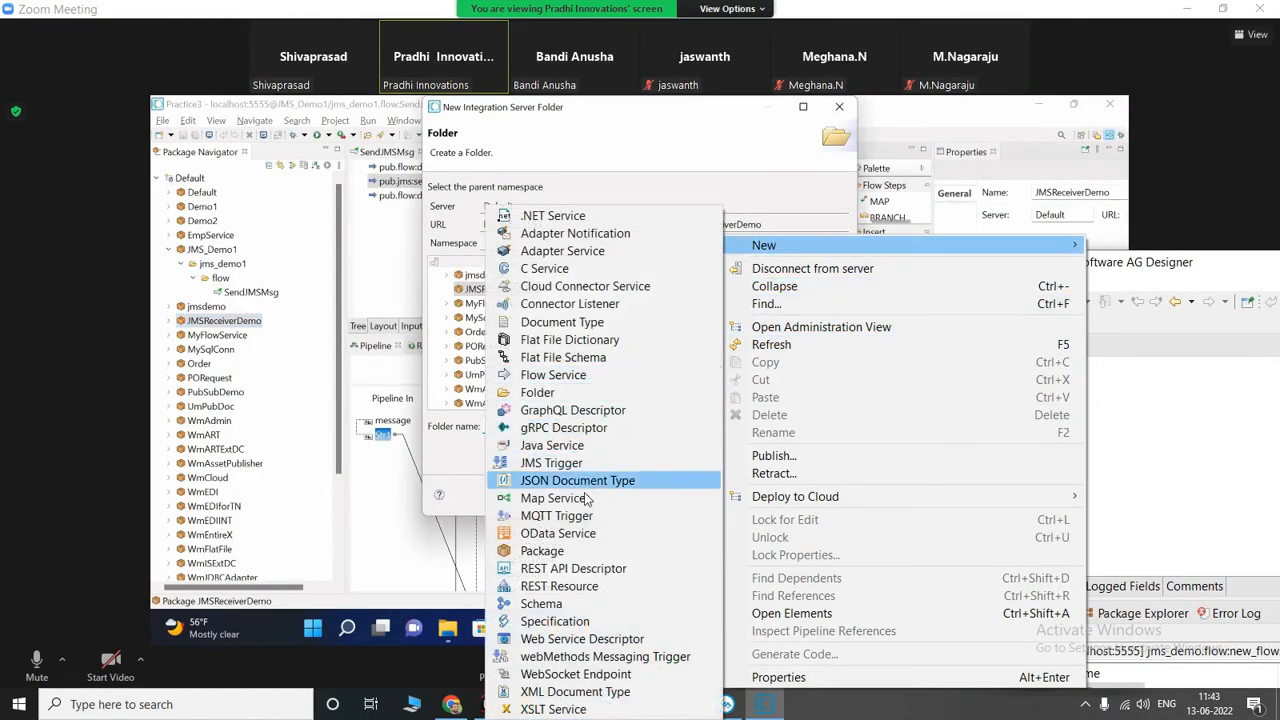
click(560, 392)
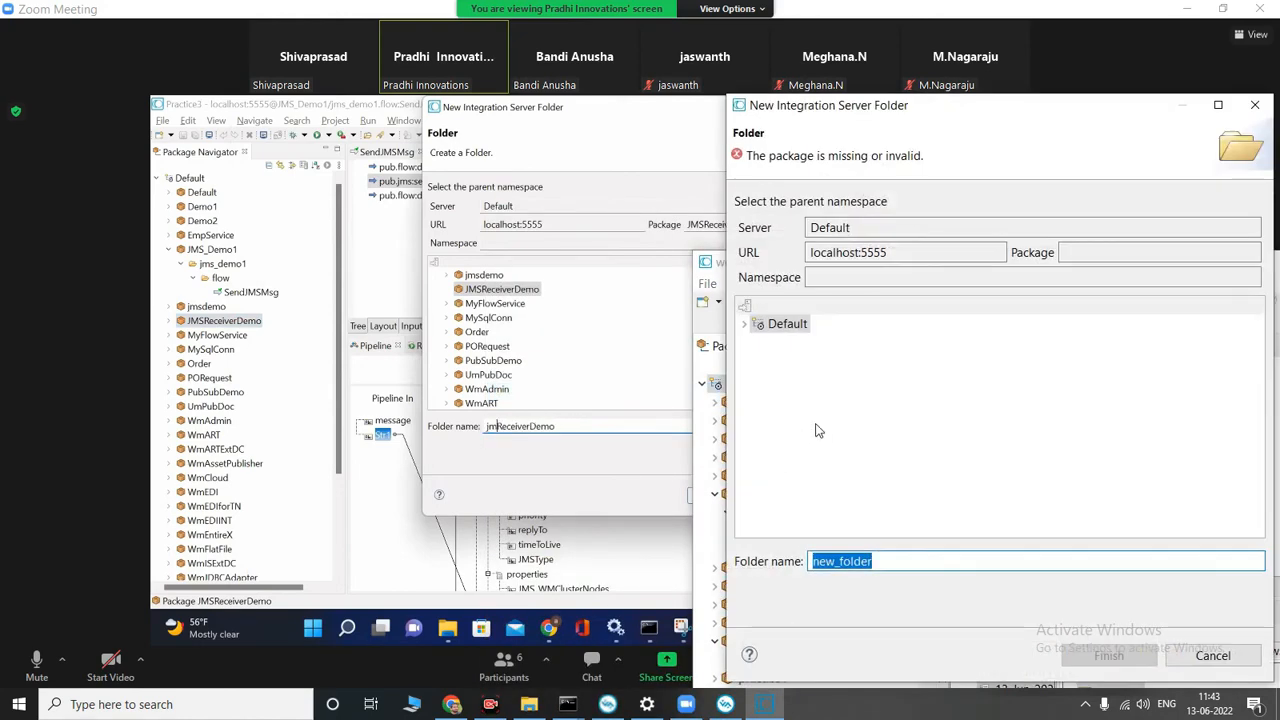
text(Receiv)
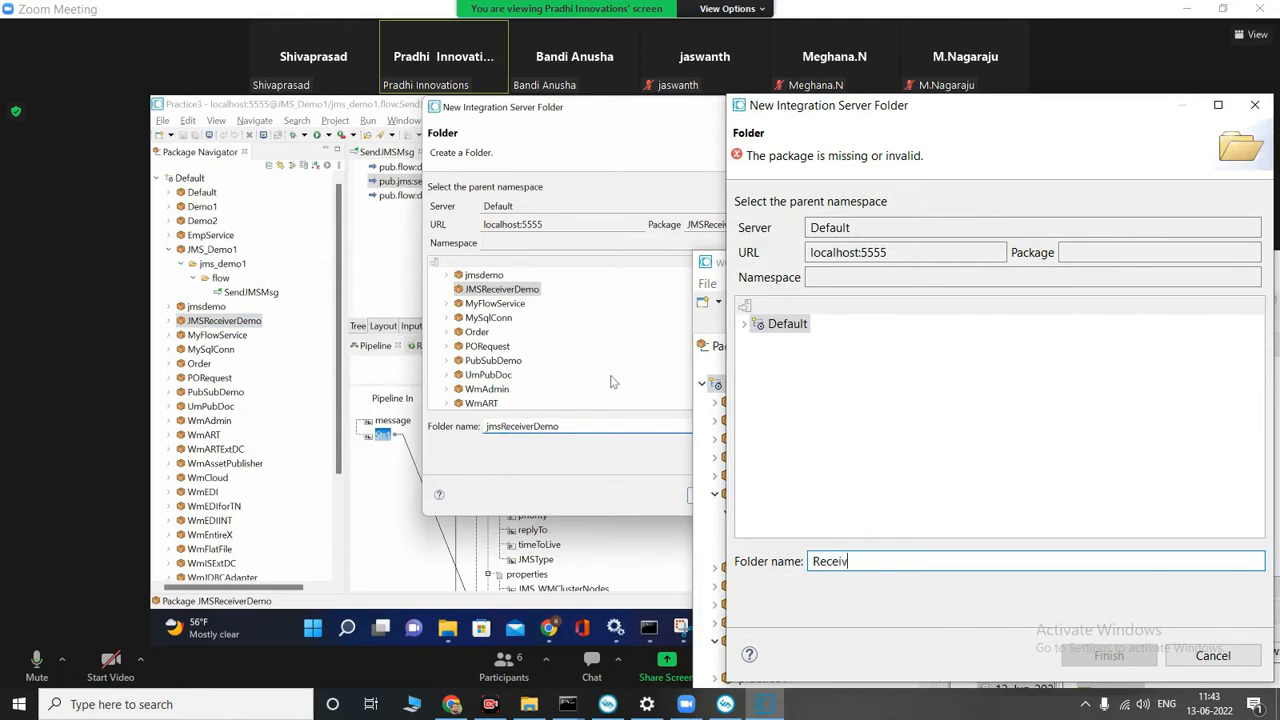
text(erJms)
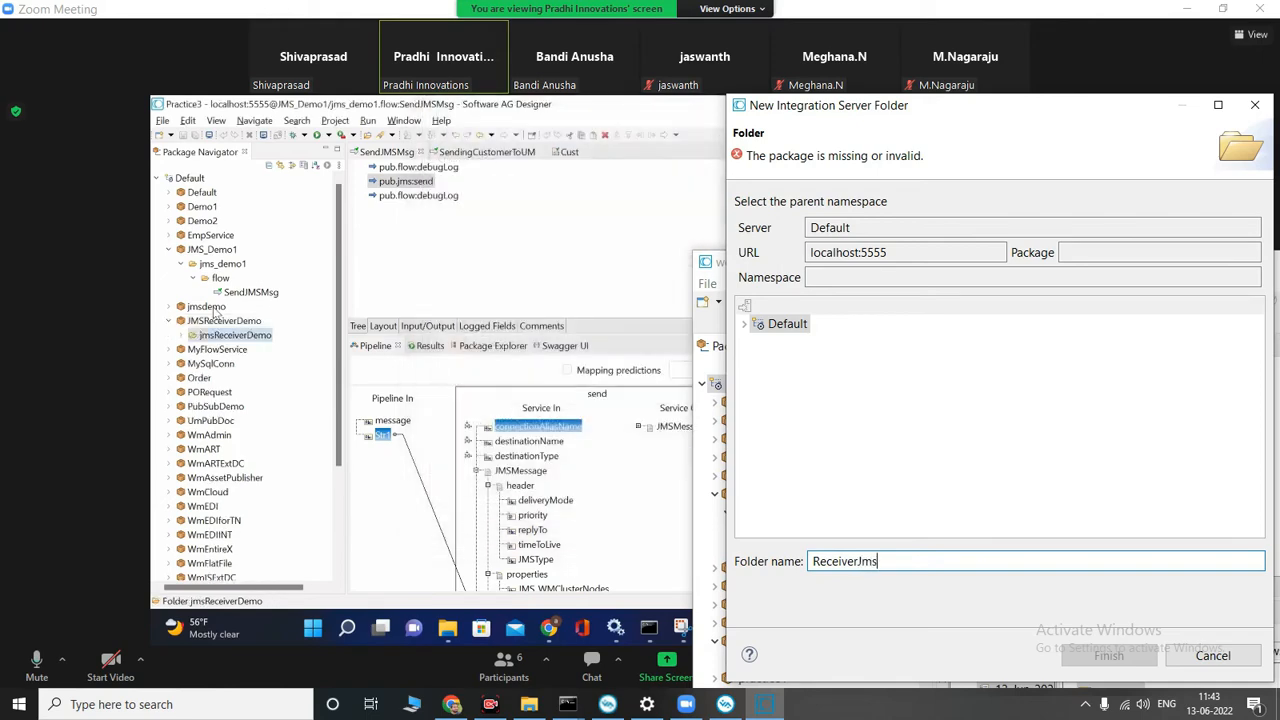
right_click(228, 338)
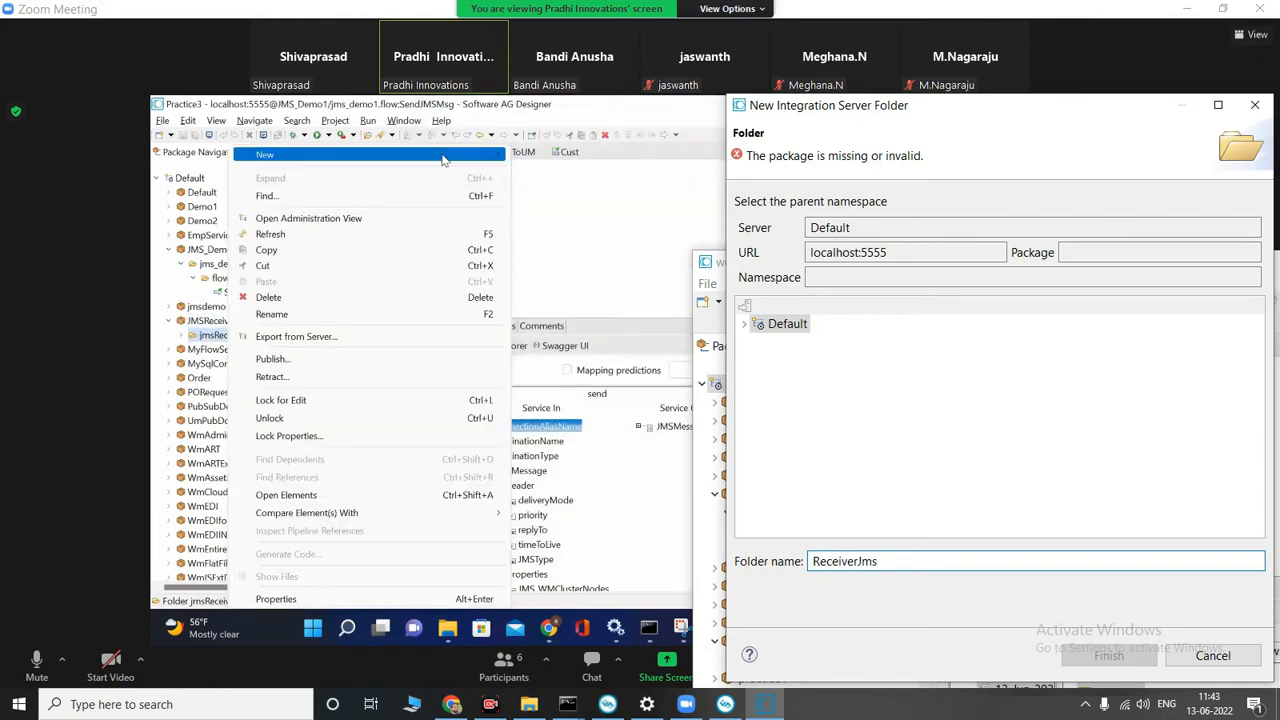
text(Demo)
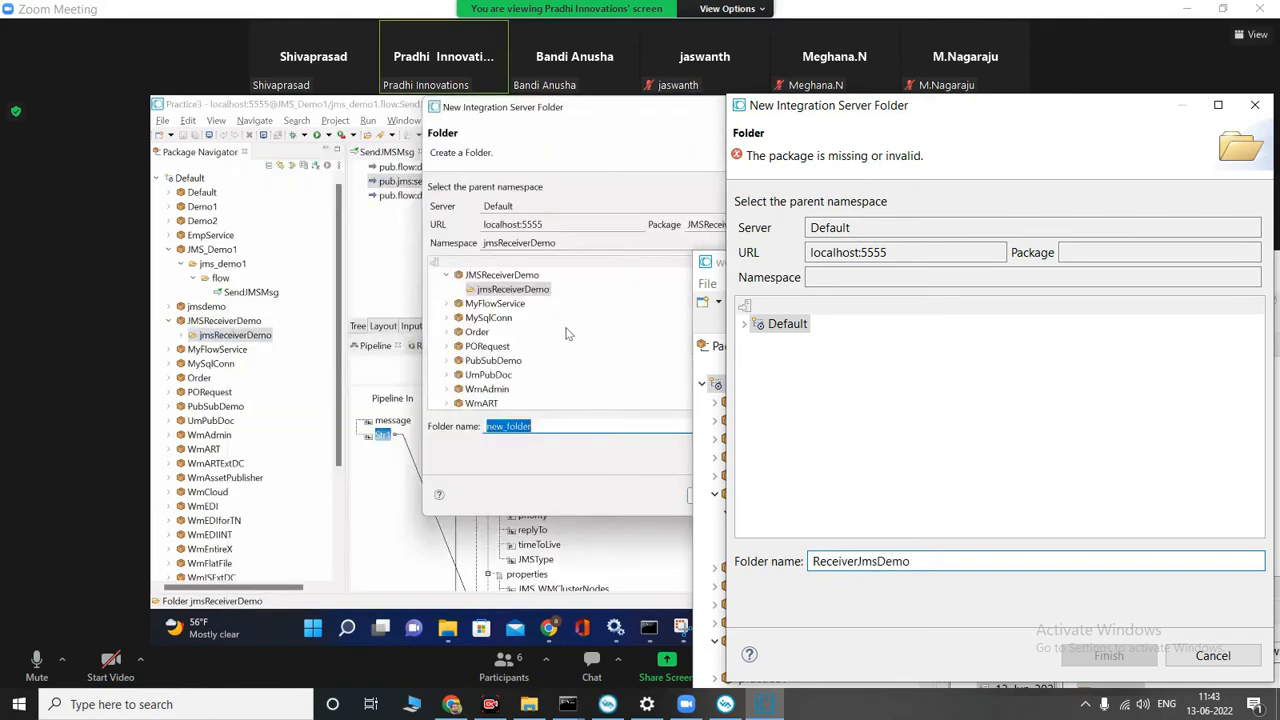
drag(1065, 117, 1010, 94)
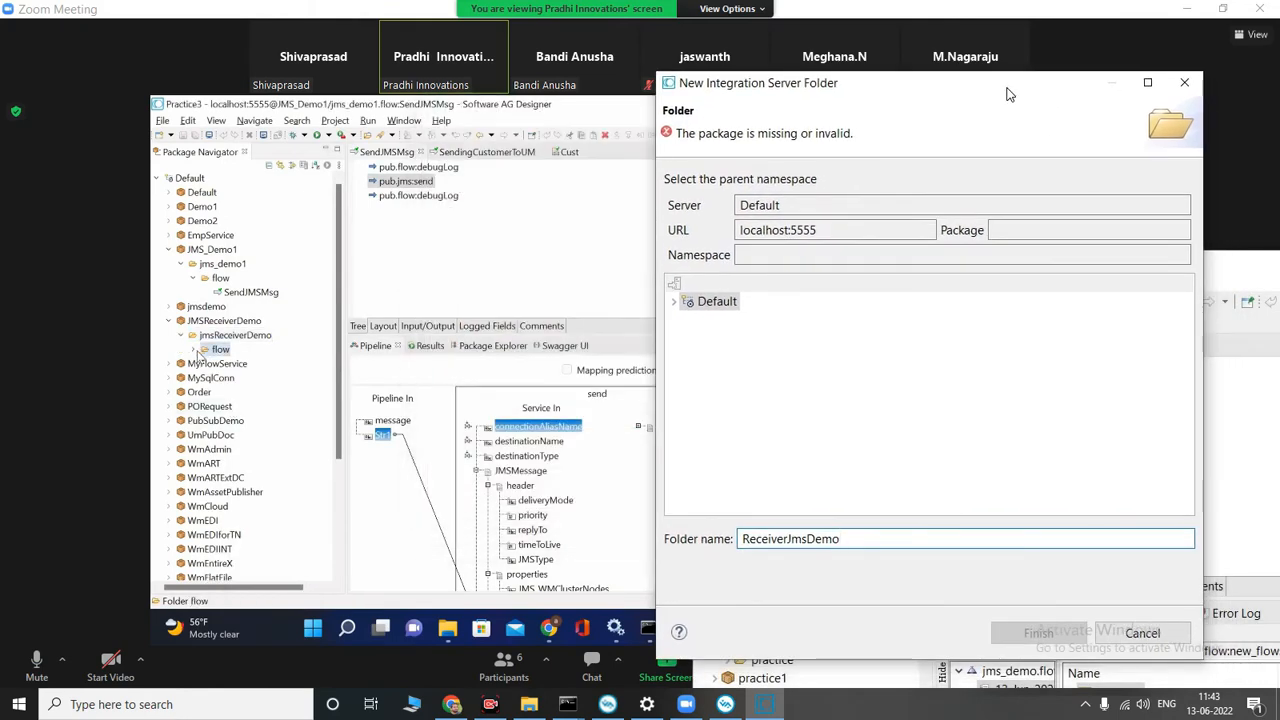
click(737, 302)
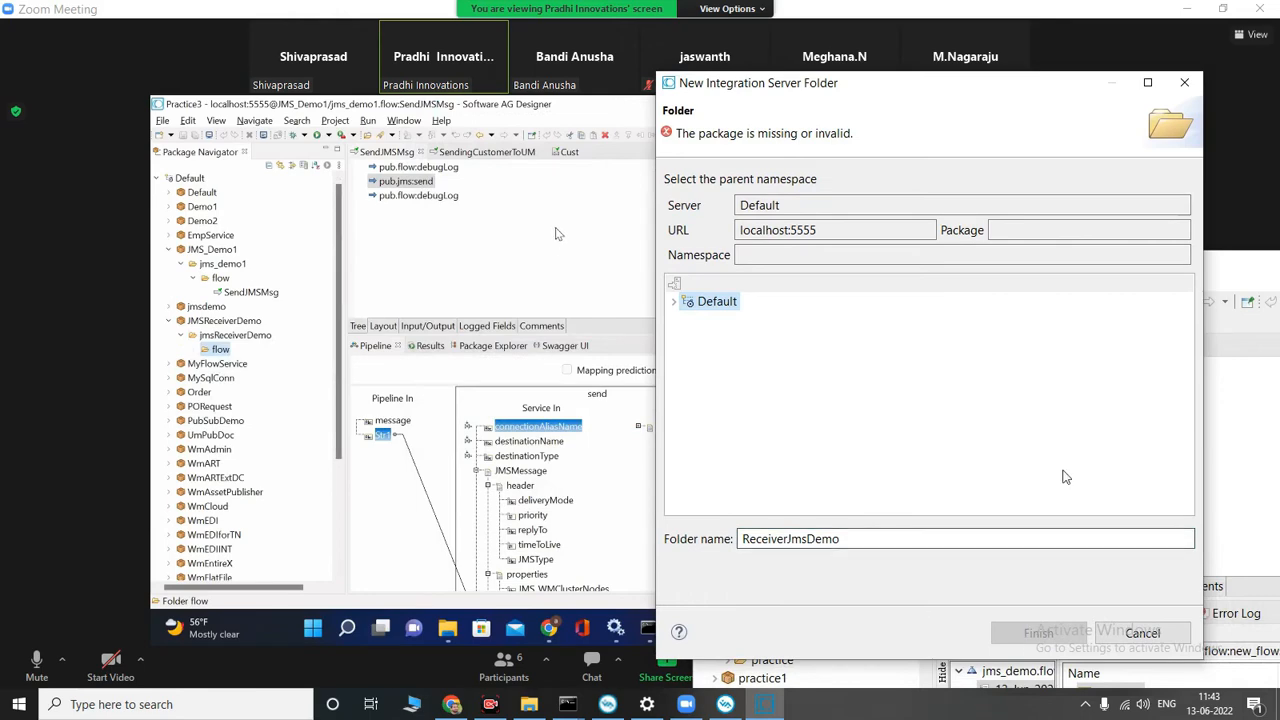
click(1187, 90)
Step: Create a new Integration Server package named recivedJmsDemo on the Default server
right_click(750, 395)
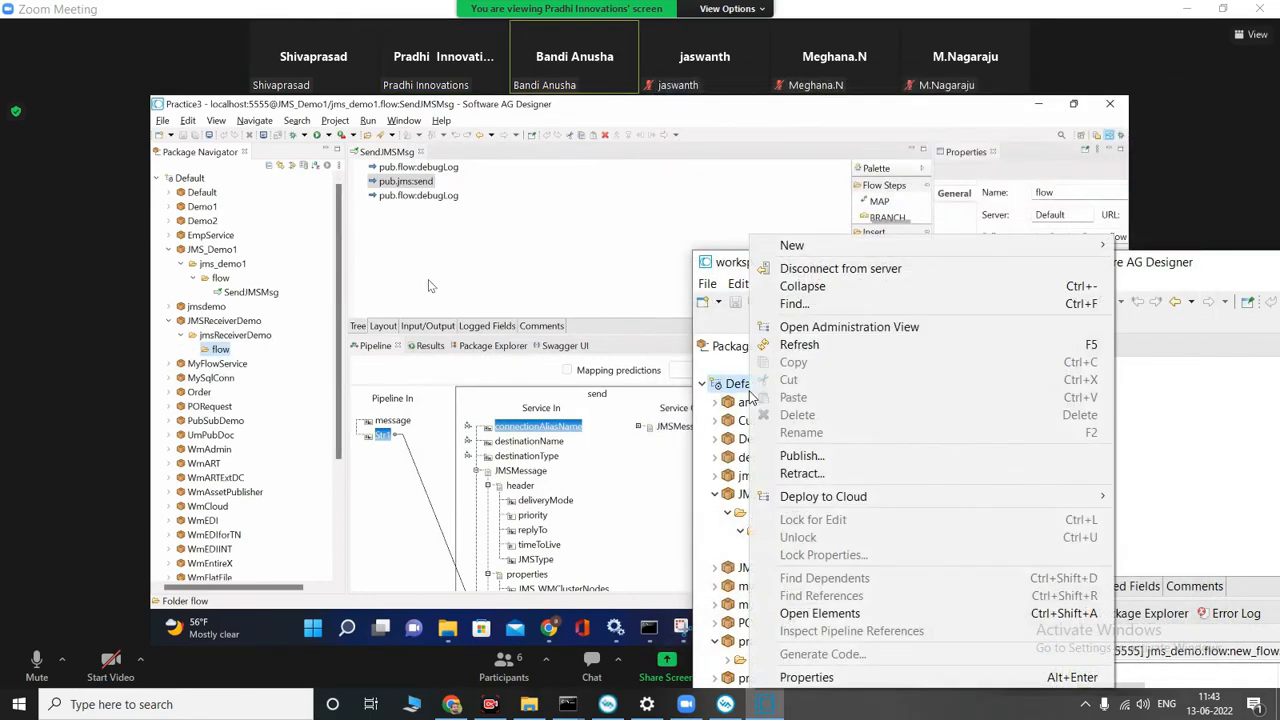
mouse_move(770, 245)
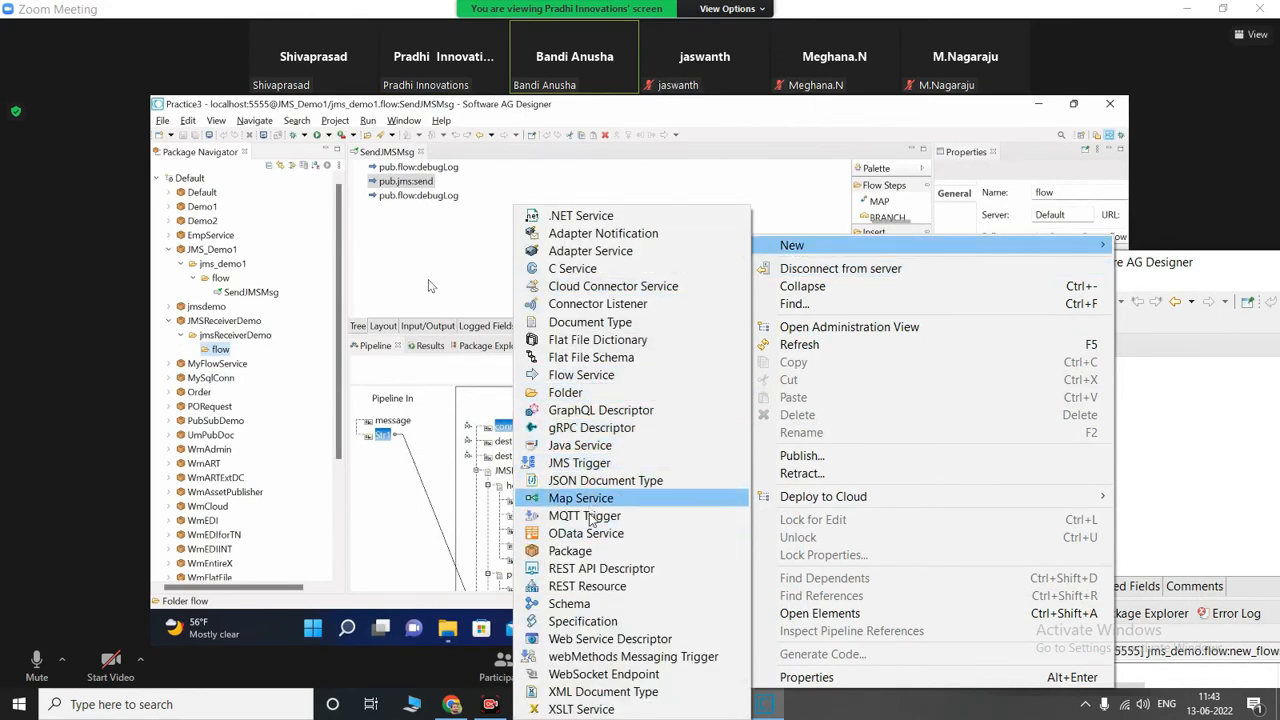
click(592, 556)
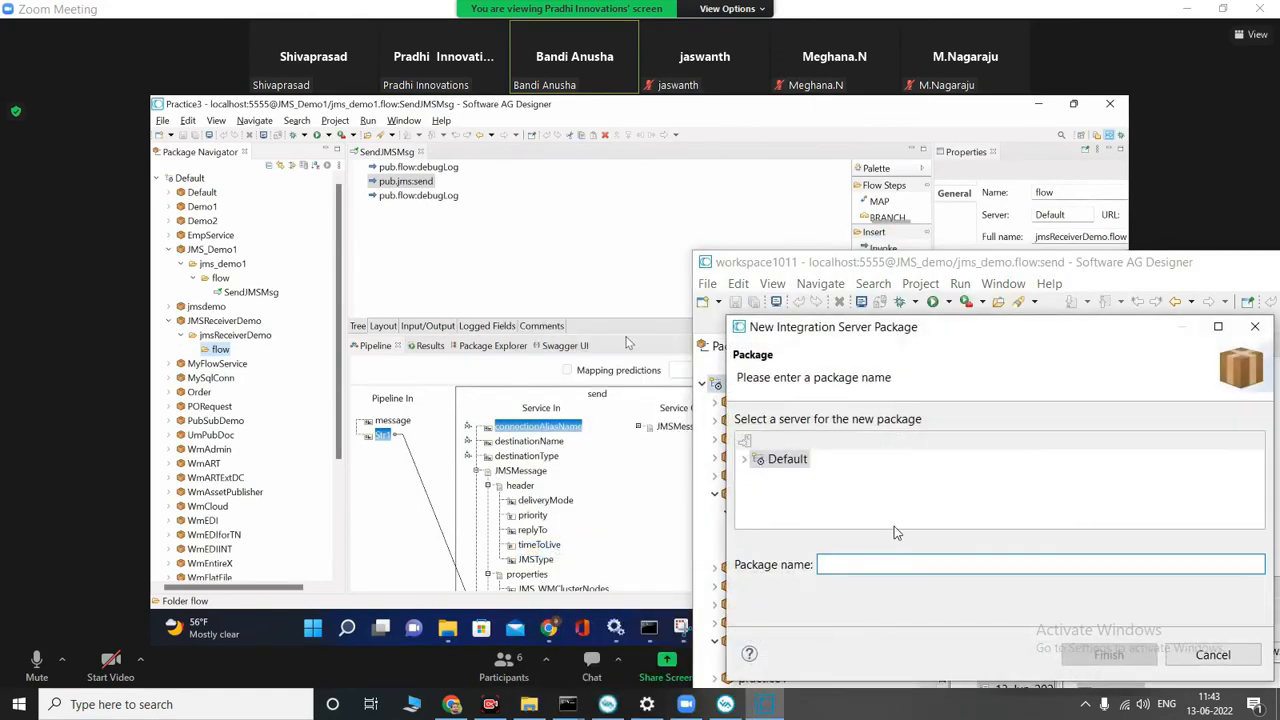
text(reci)
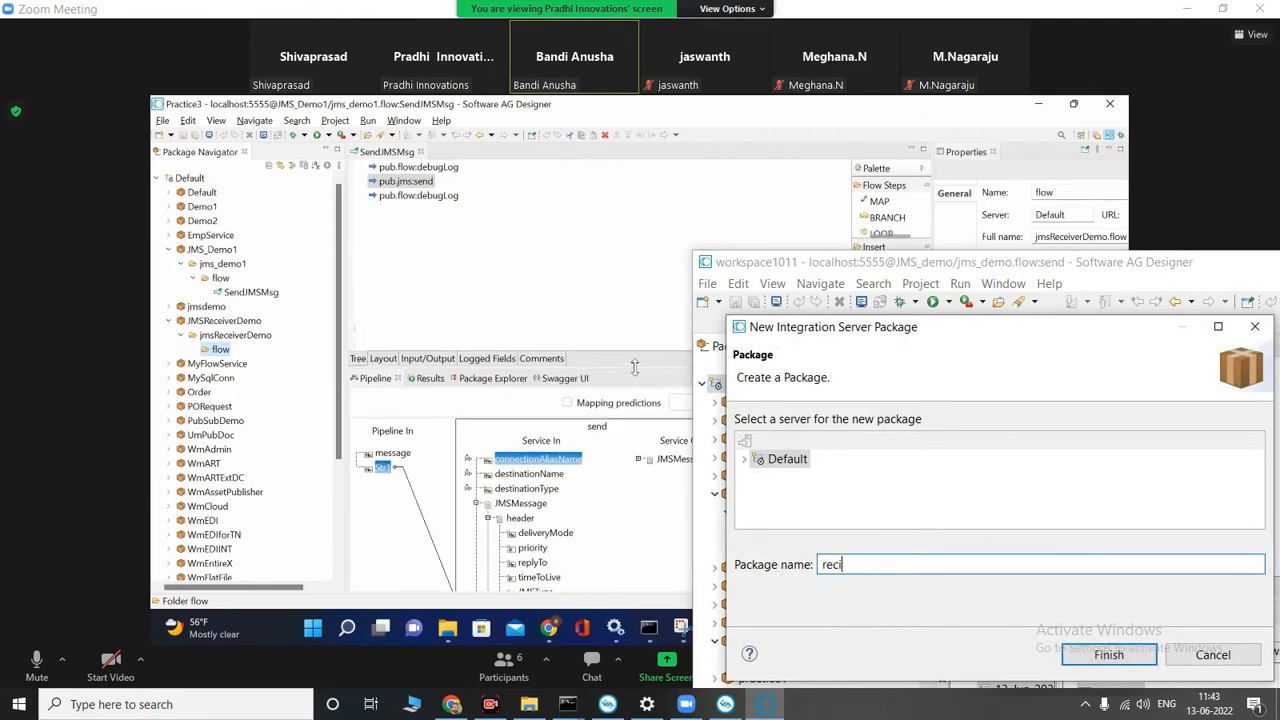
text(ver)
key(BackSpace)
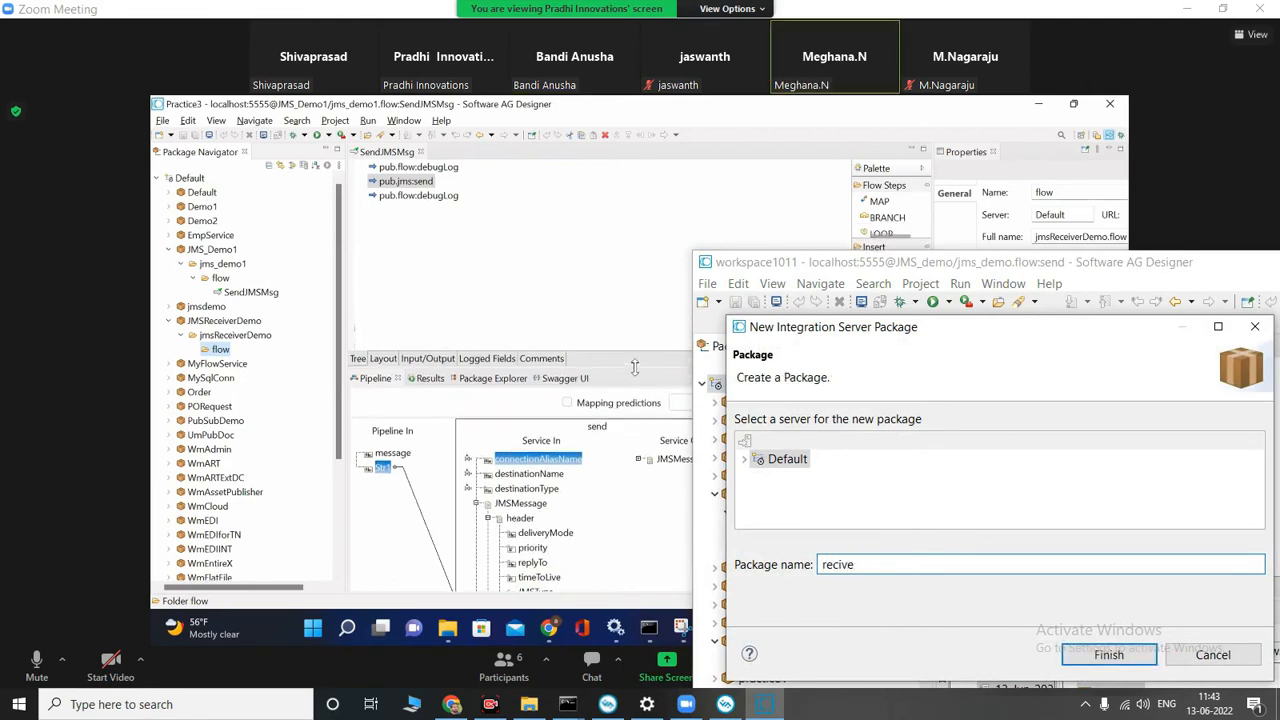
text(dJM)
right_click(222, 352)
key(BackSpace)
text(s)
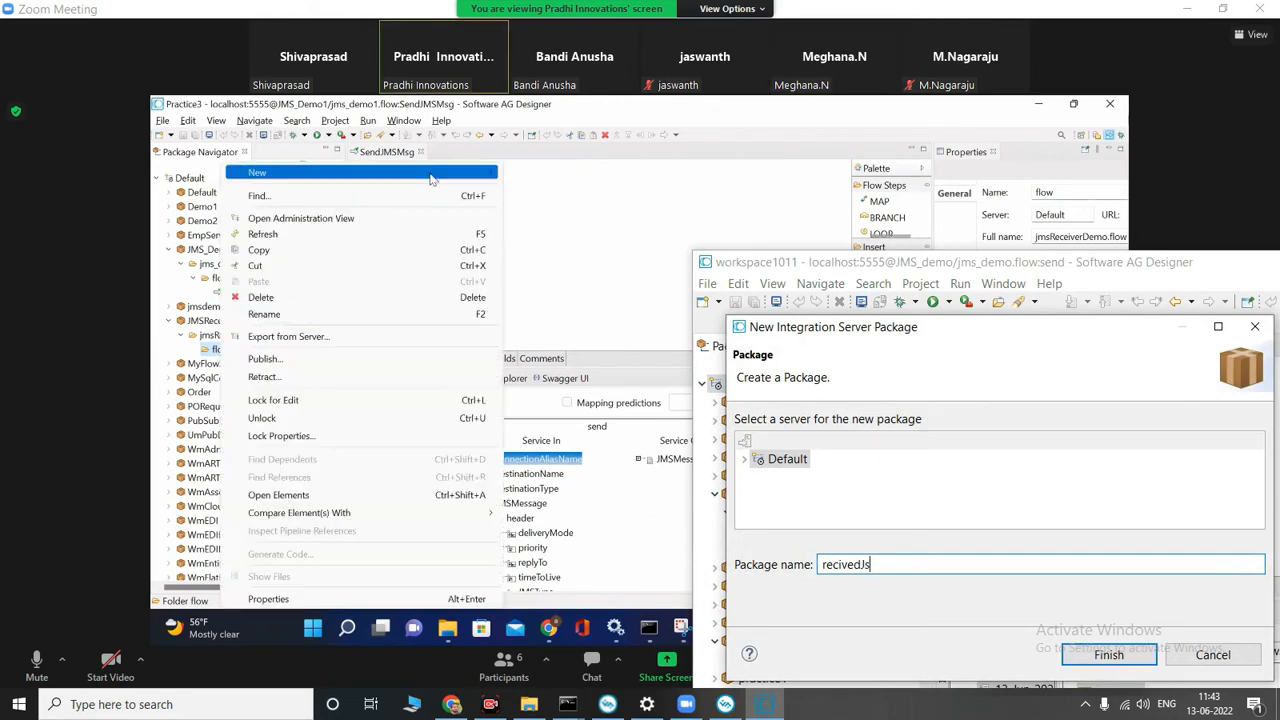
mouse_move(440, 172)
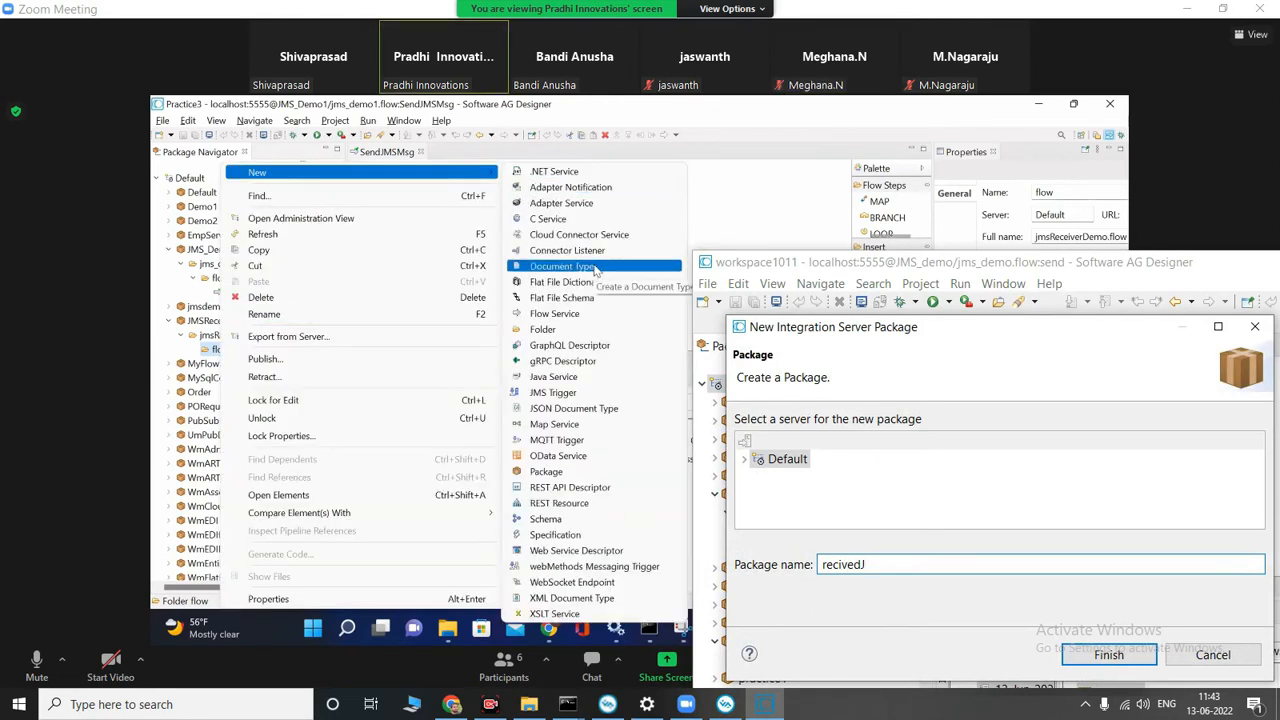
text(msDemo)
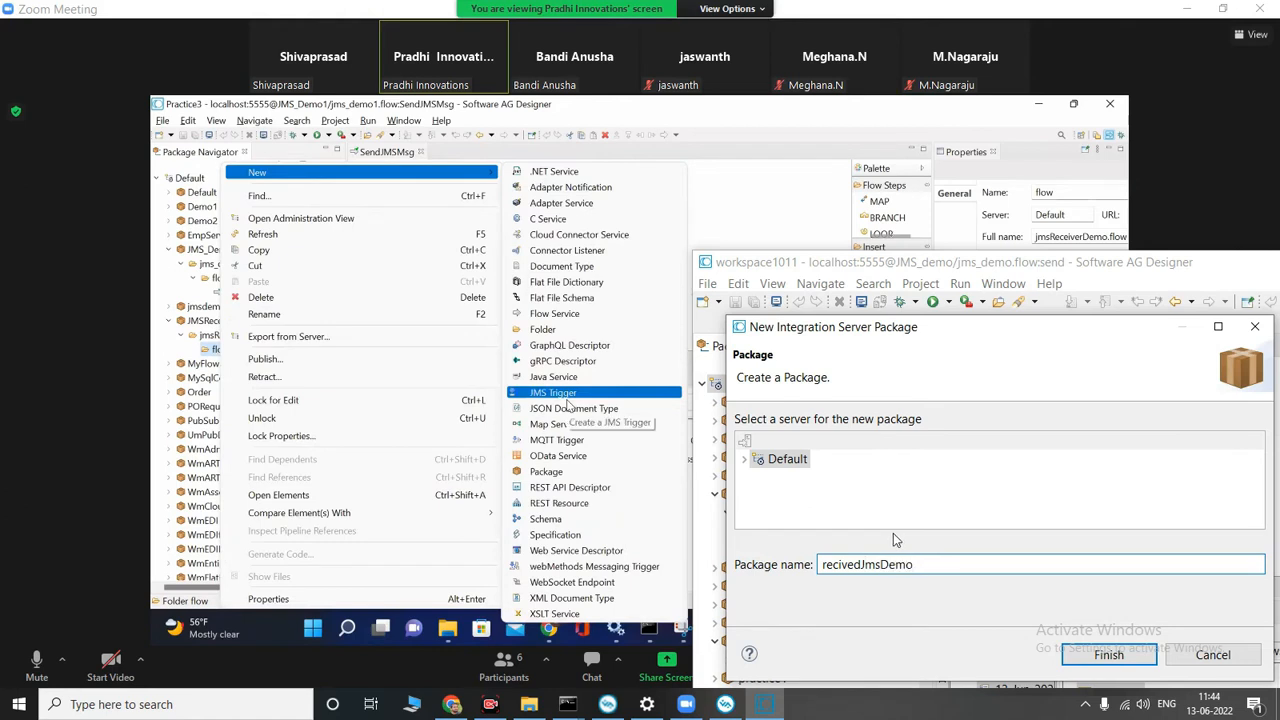
drag(913, 565, 728, 555)
key(Return)
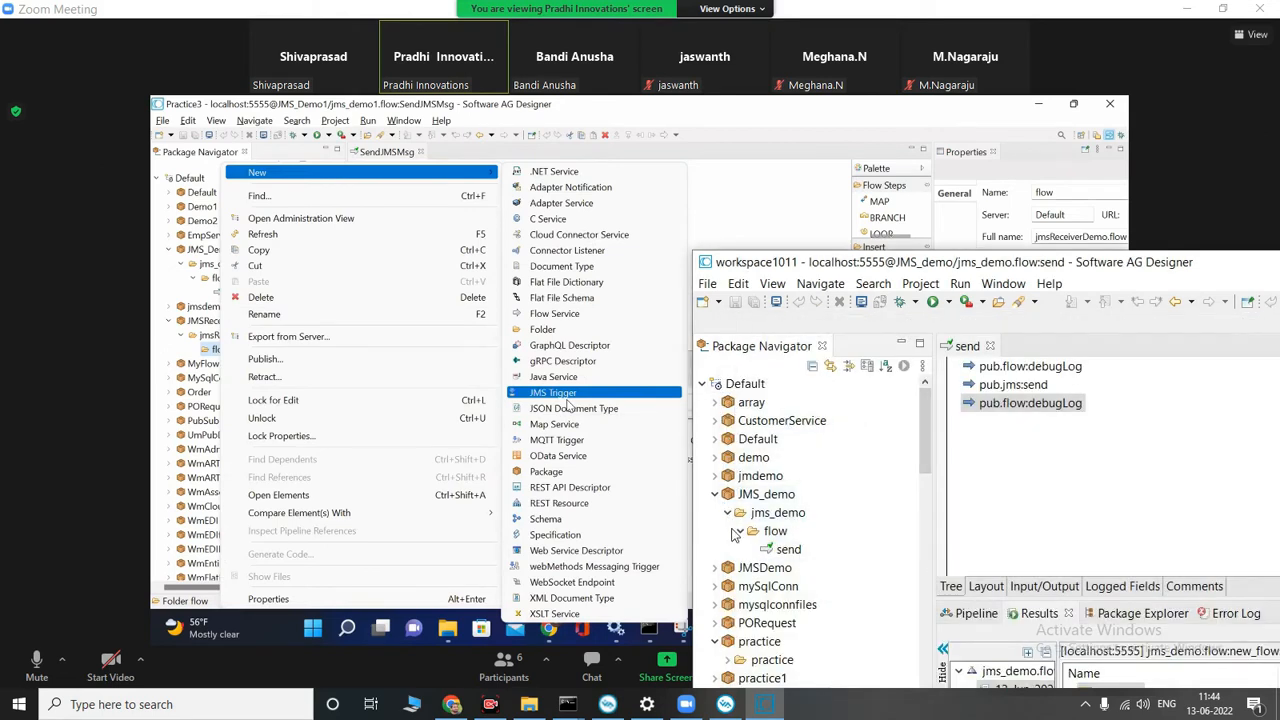
Step: Delete the recivedJmsDemo package from the Default server and dismiss the tip
scroll(740, 549, down, 2)
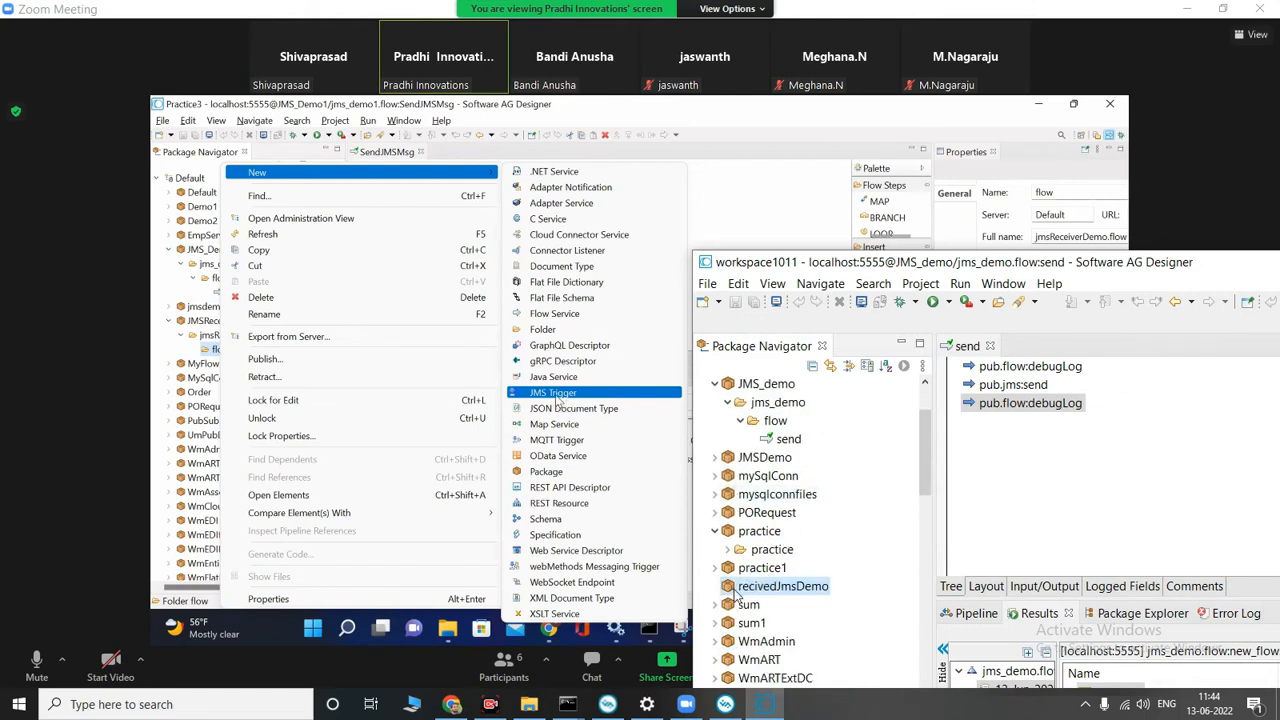
click(562, 396)
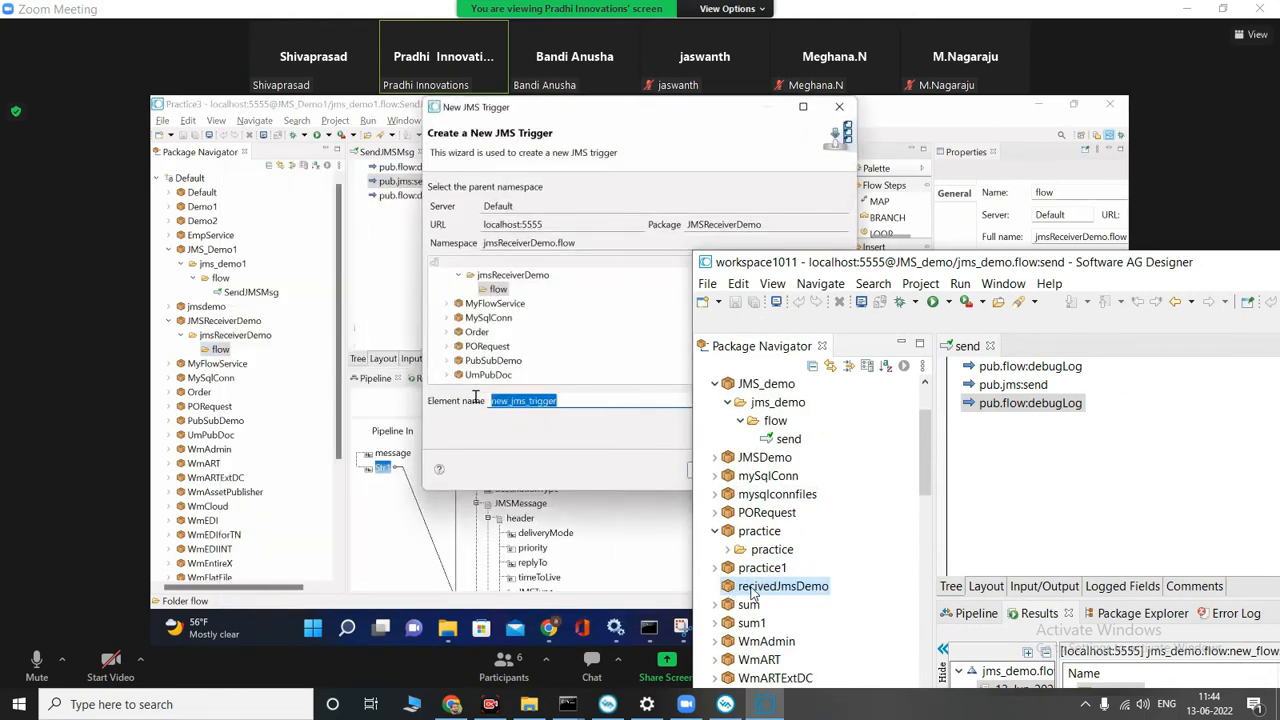
click(507, 400)
text(receive)
right_click(752, 590)
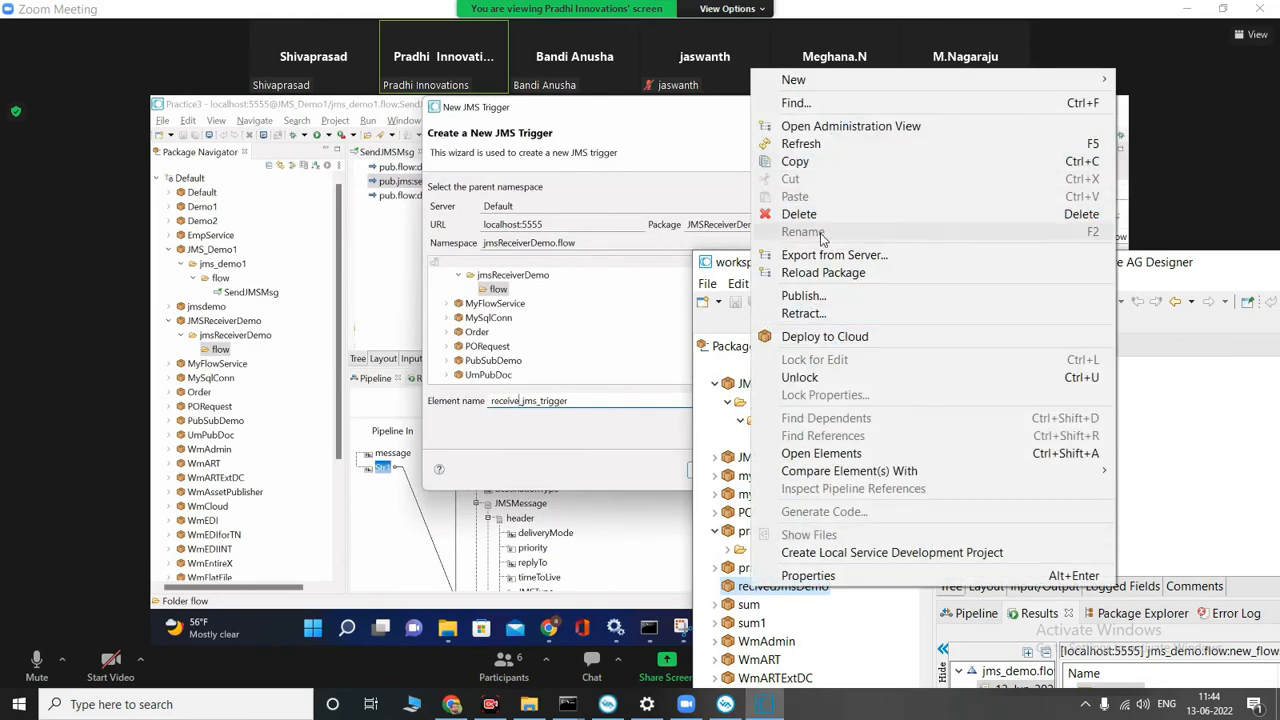
text(msg)
click(753, 591)
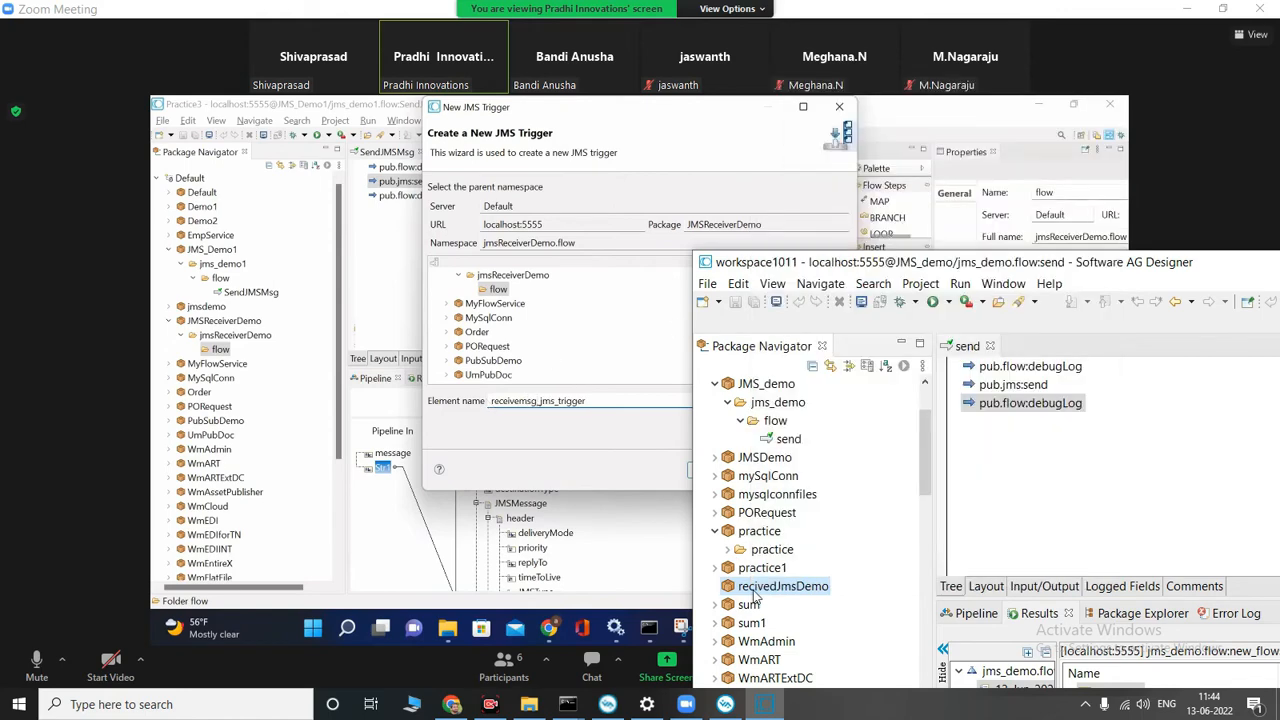
key(Delete)
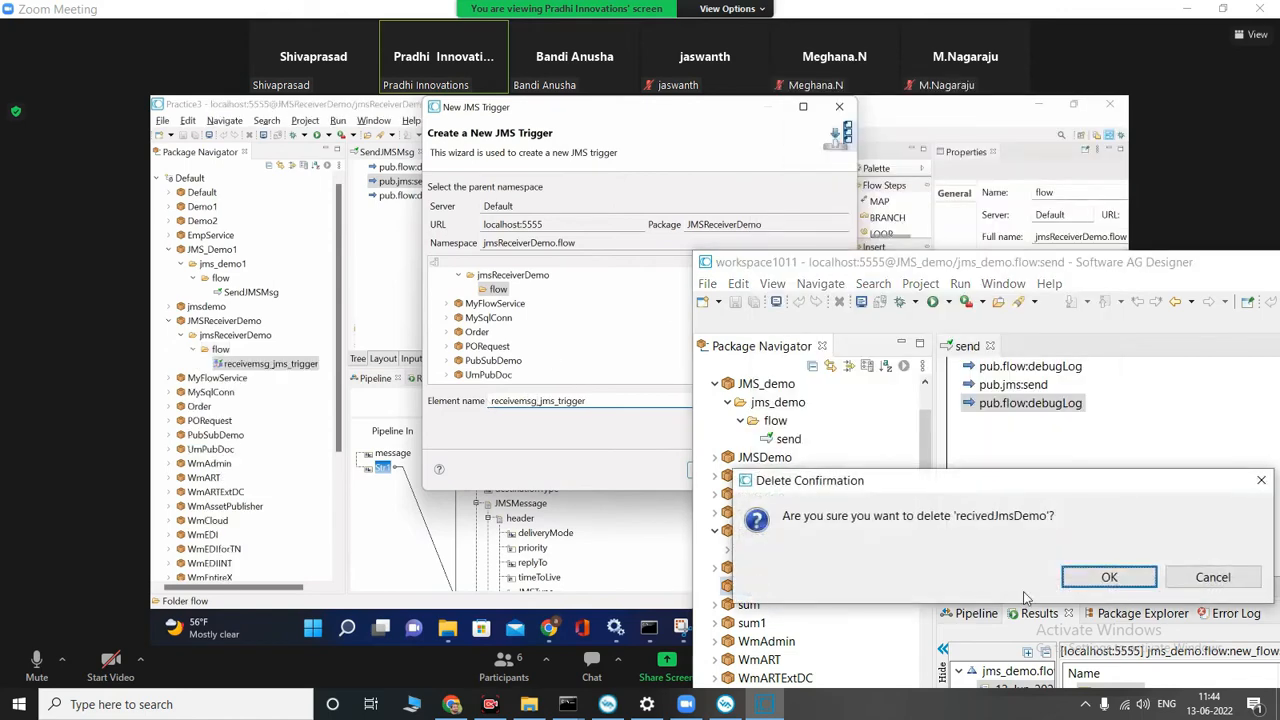
click(1108, 577)
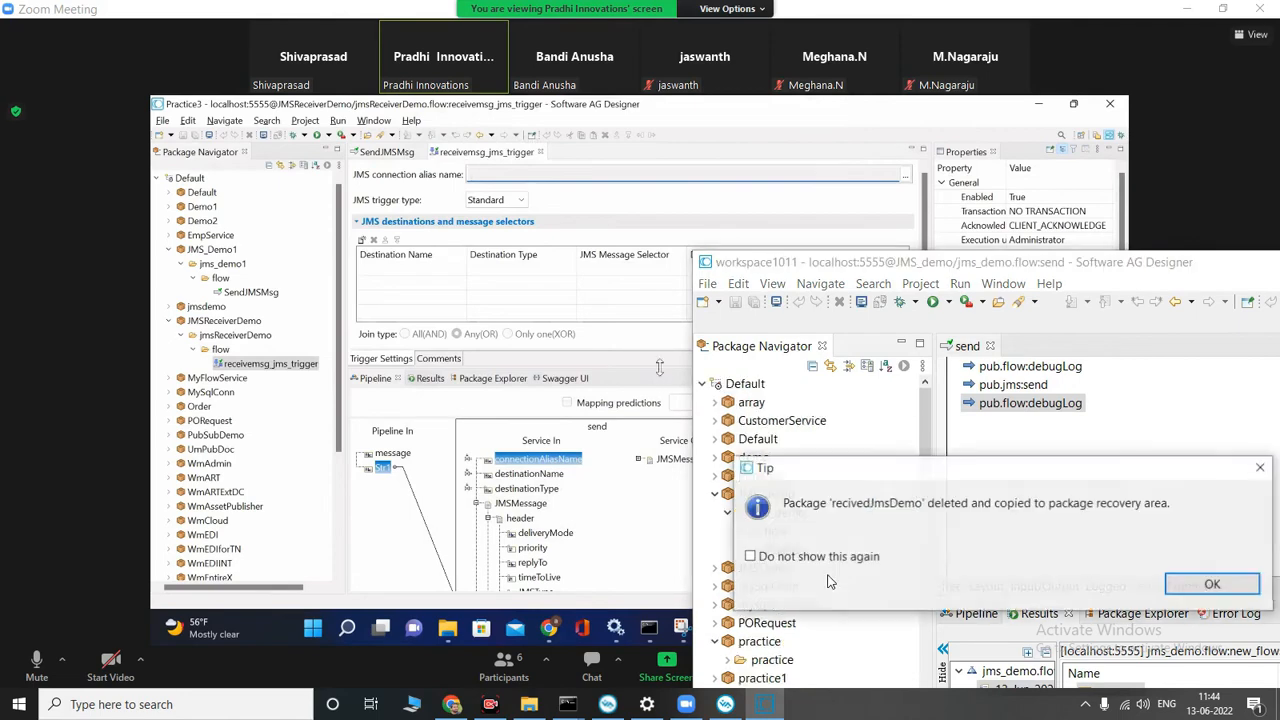
key(Return)
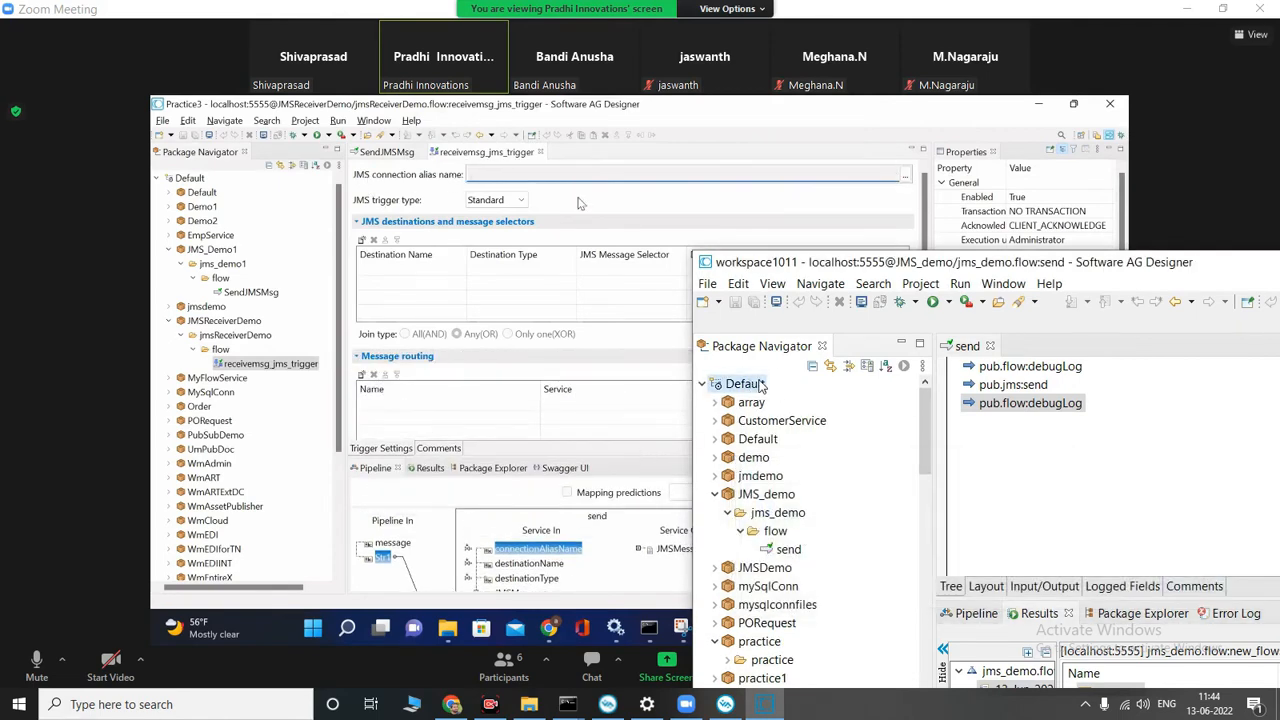
Step: Create a new Integration Server package named JMD_recivedDemo on the Default server
right_click(755, 384)
mouse_move(857, 250)
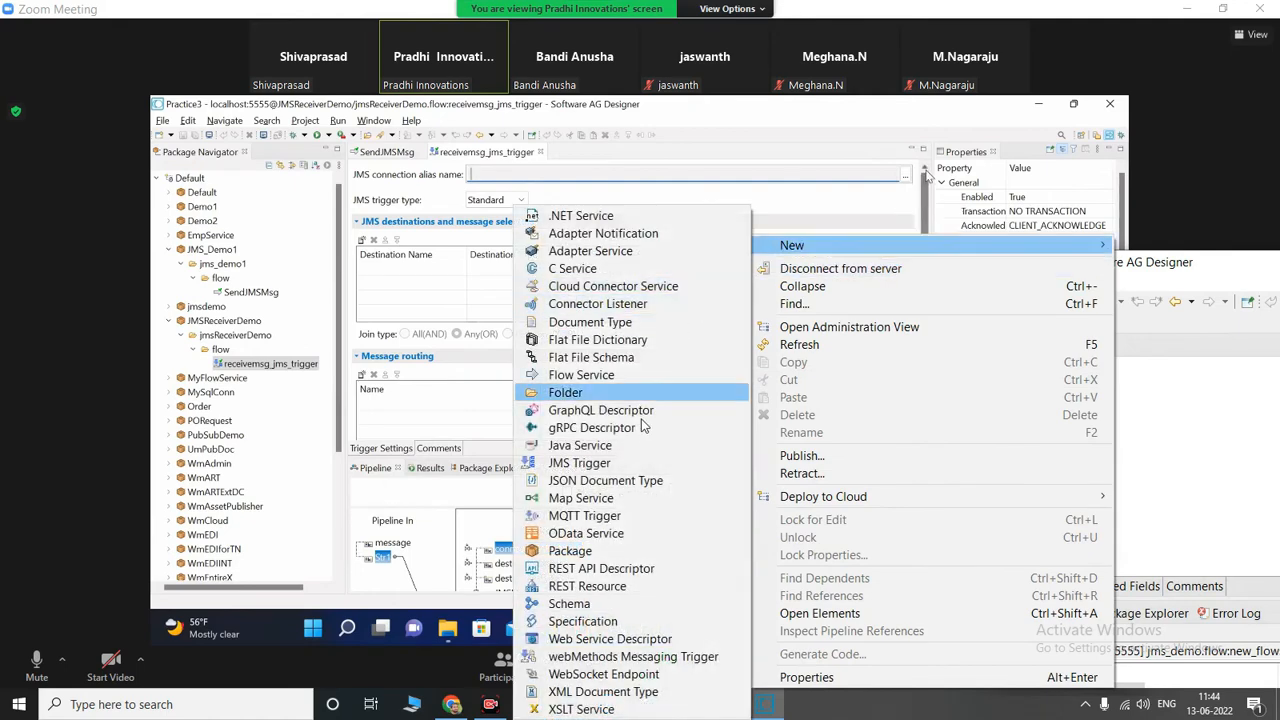
click(593, 551)
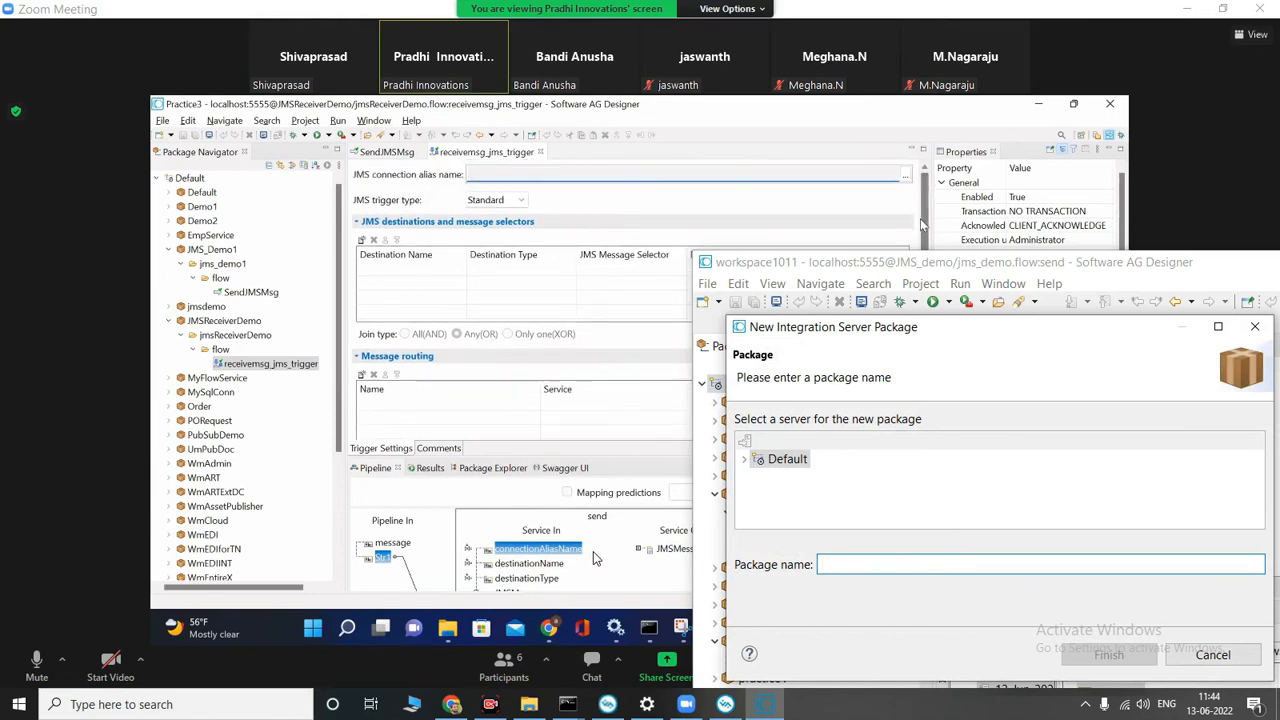
drag(901, 324, 949, 337)
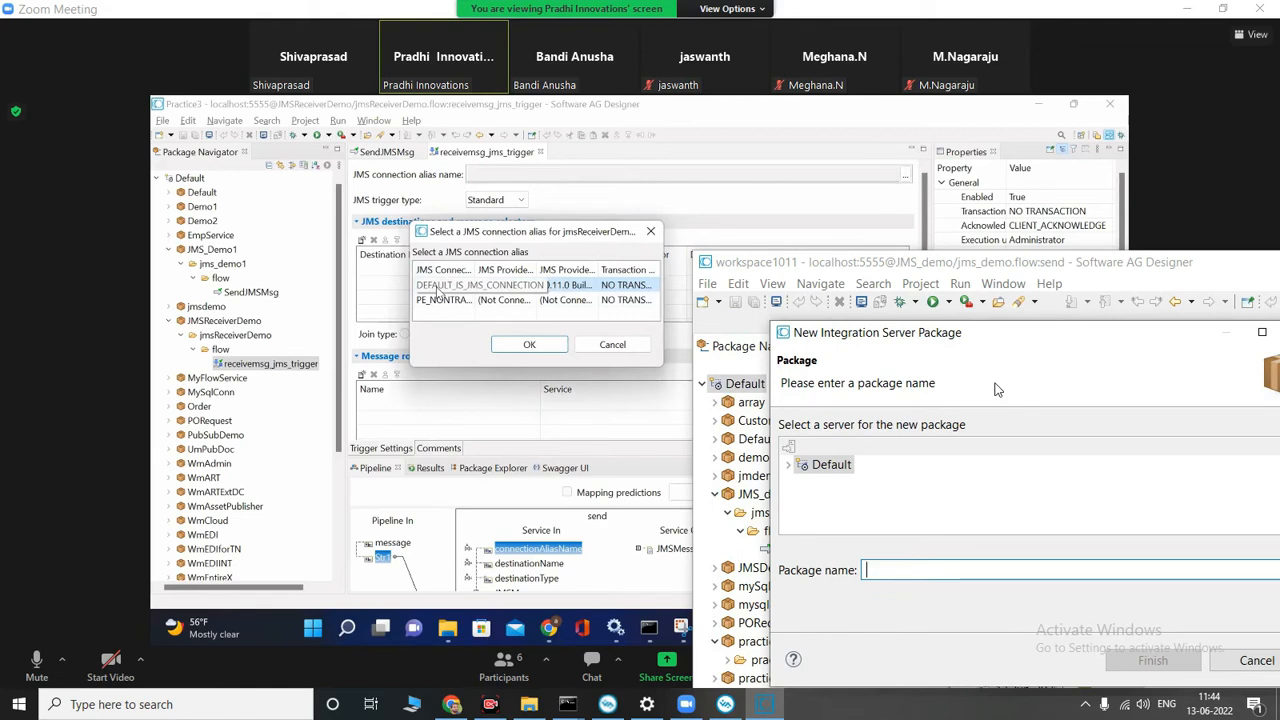
text(JMD_)
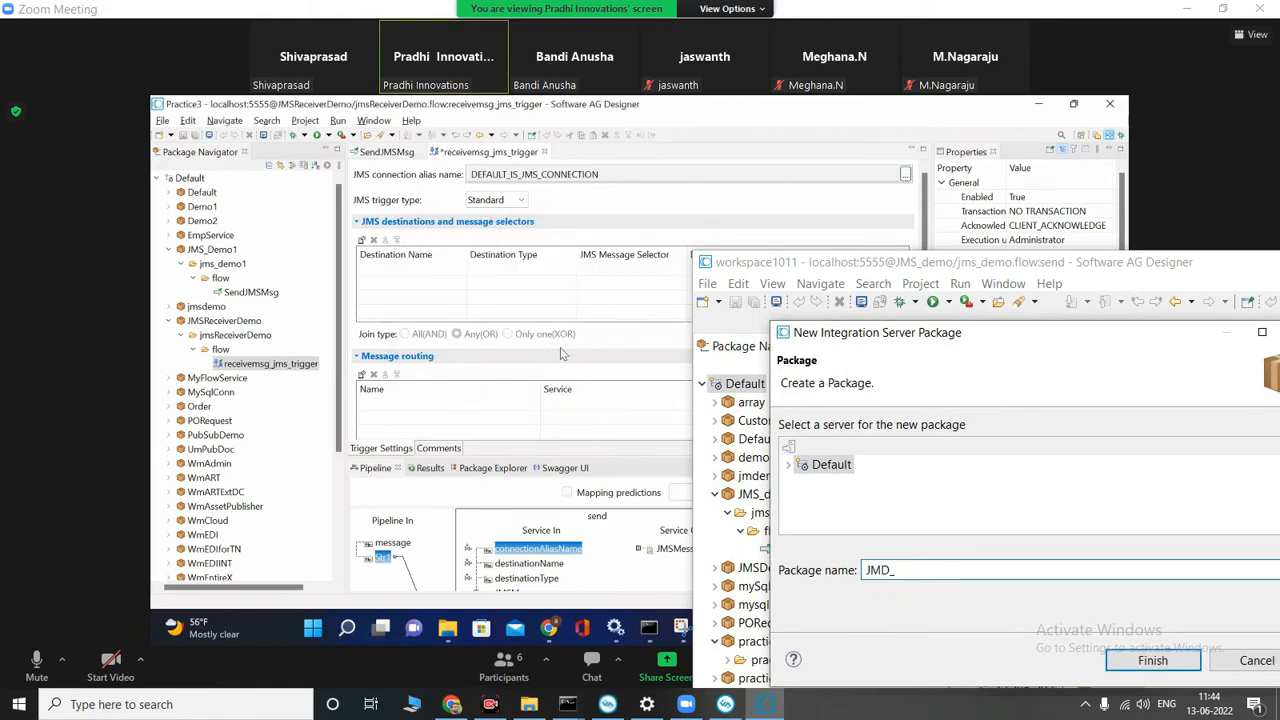
text(reciver)
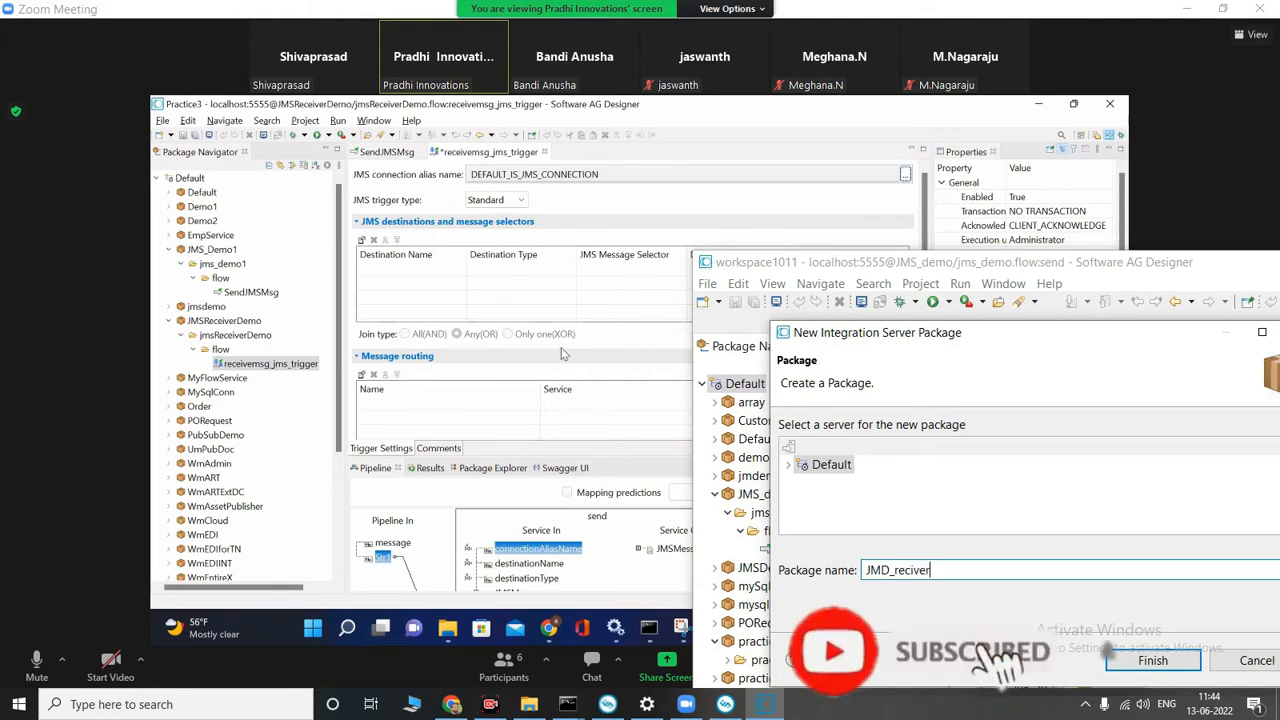
key(BackSpace)
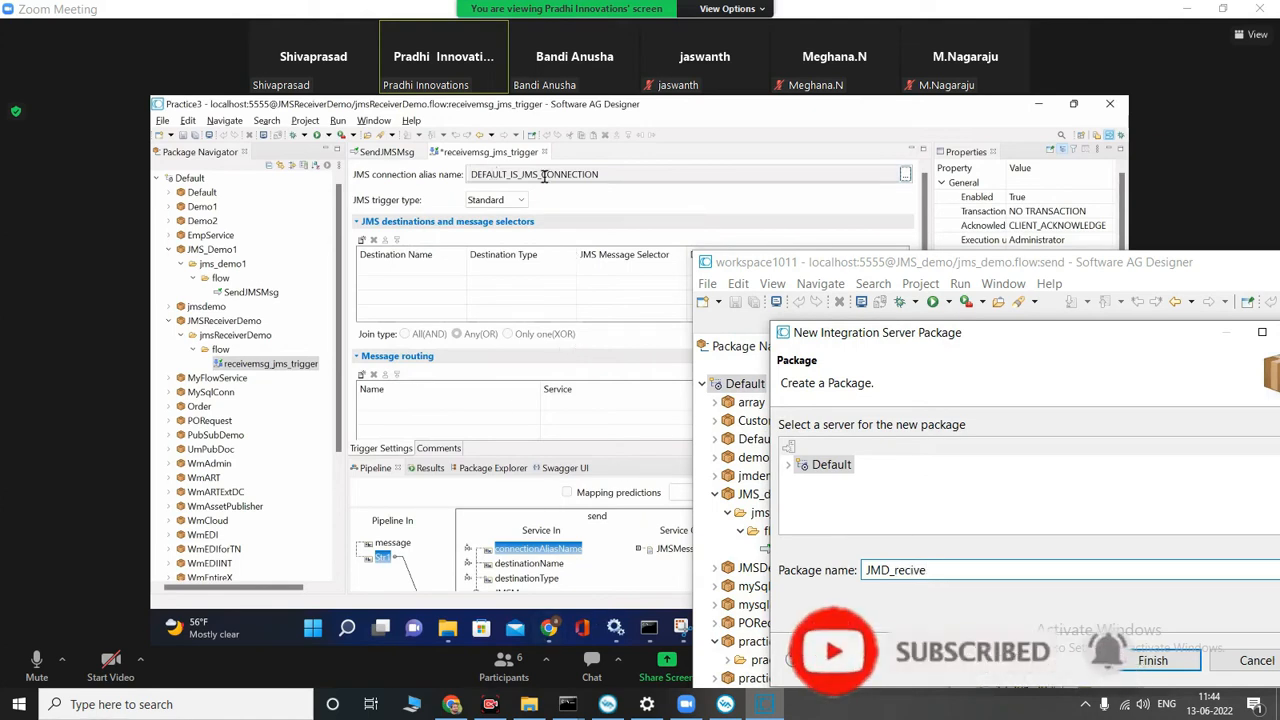
text(d)
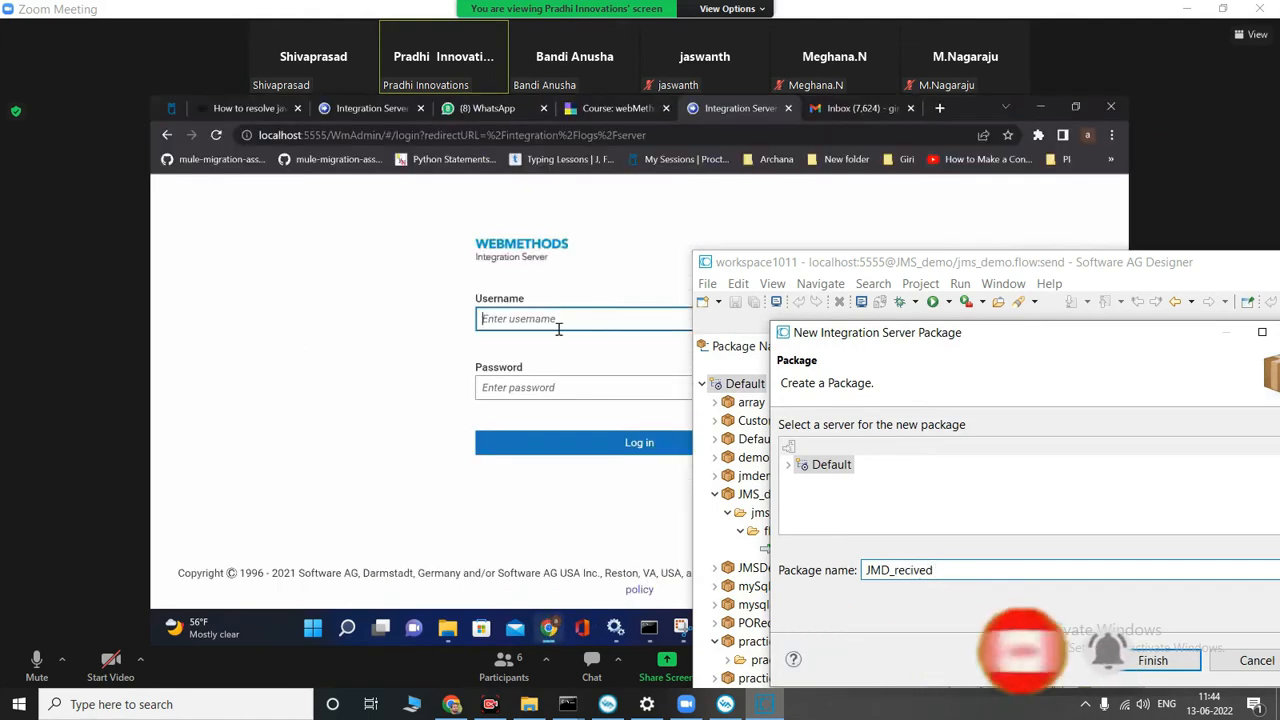
text(DE)
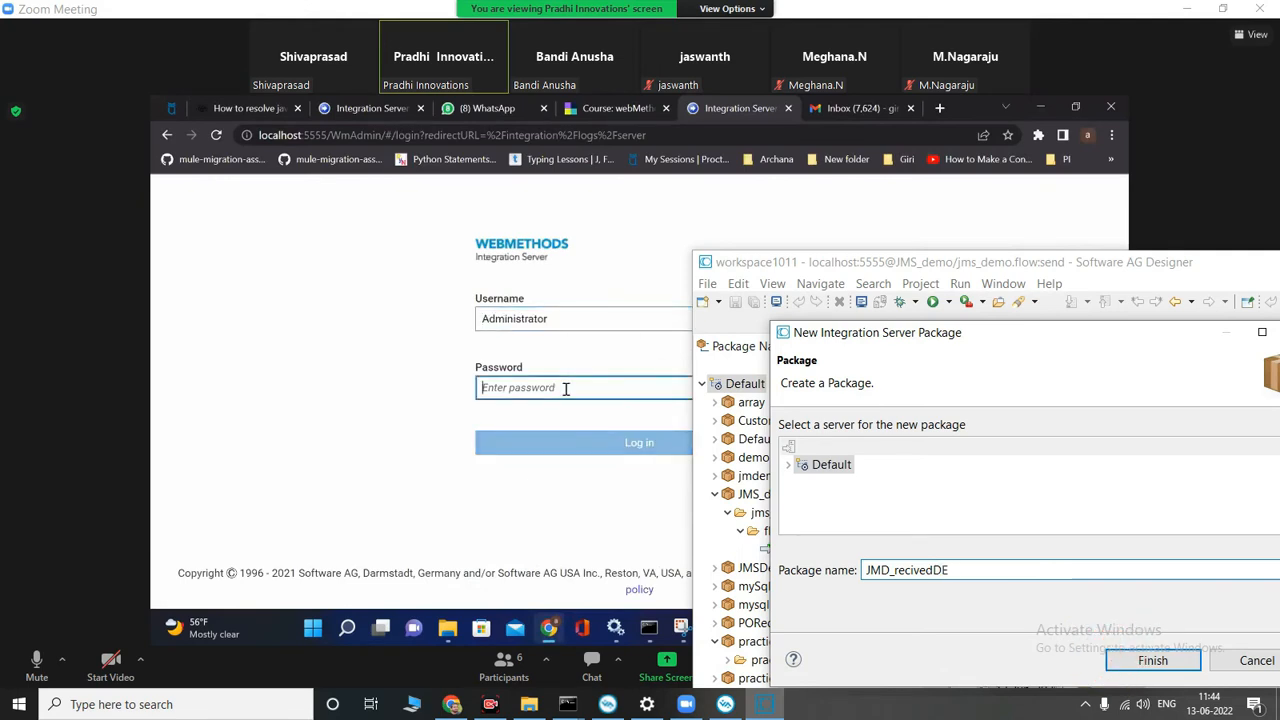
text(=emo)
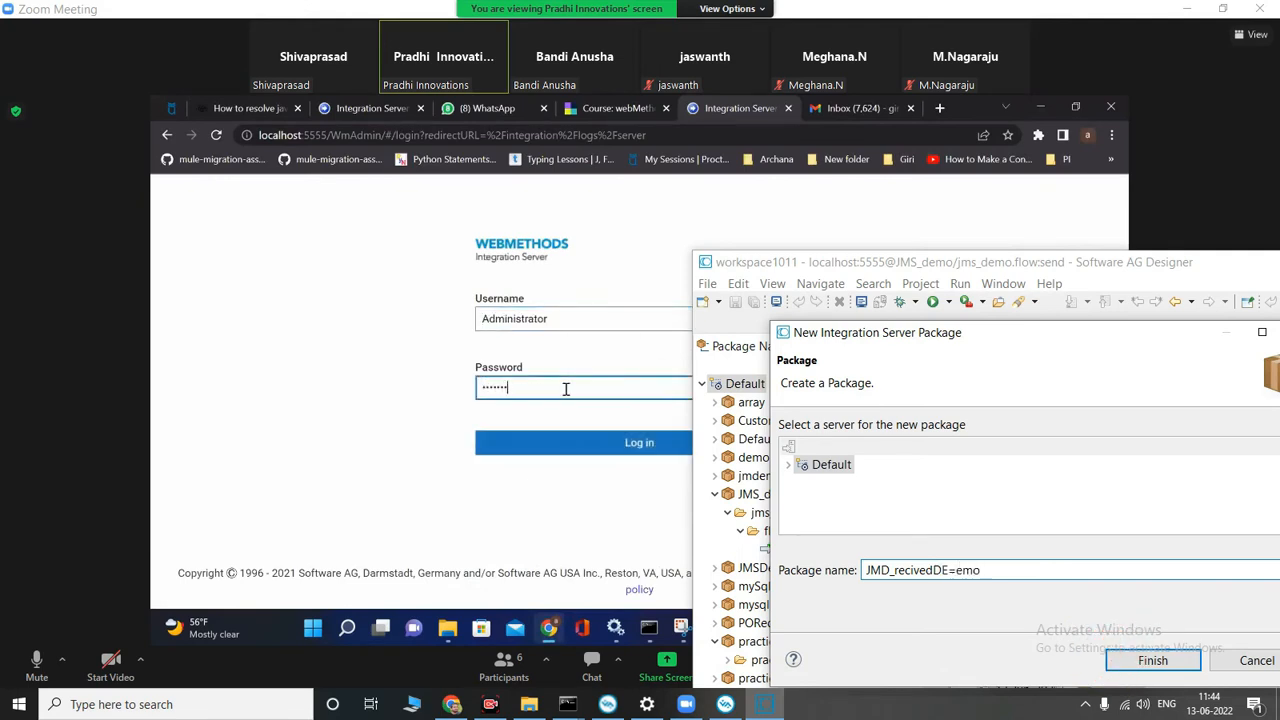
key(BackSpace)
key(BackSpace)
key(BackSpace)
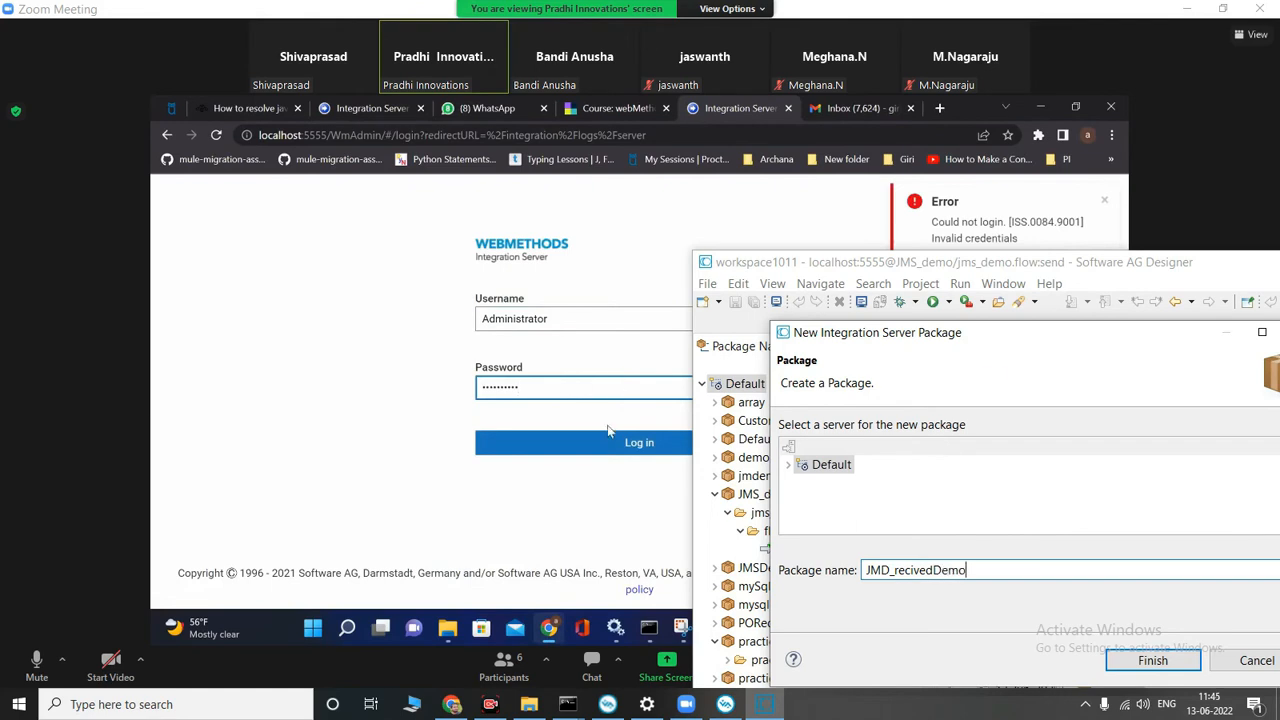
key(Return)
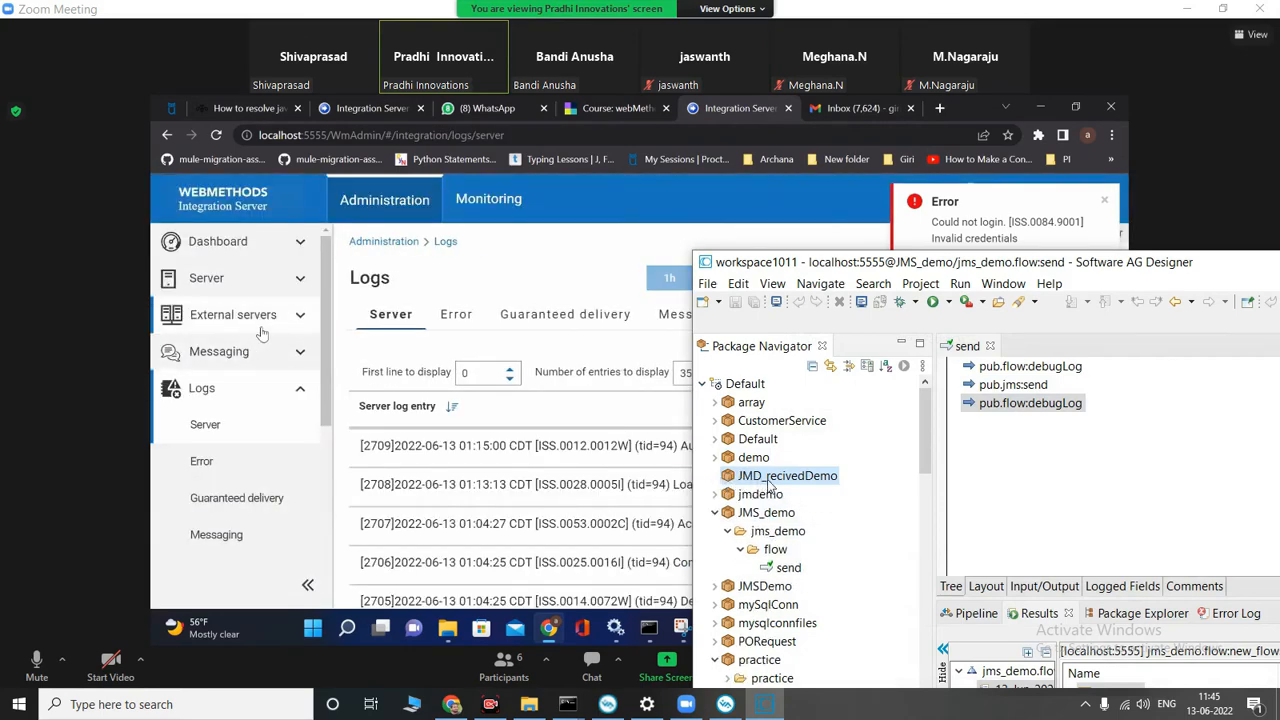
Step: Create a folder named recivedJmsDemo in the JMD_recivedDemo package
right_click(770, 485)
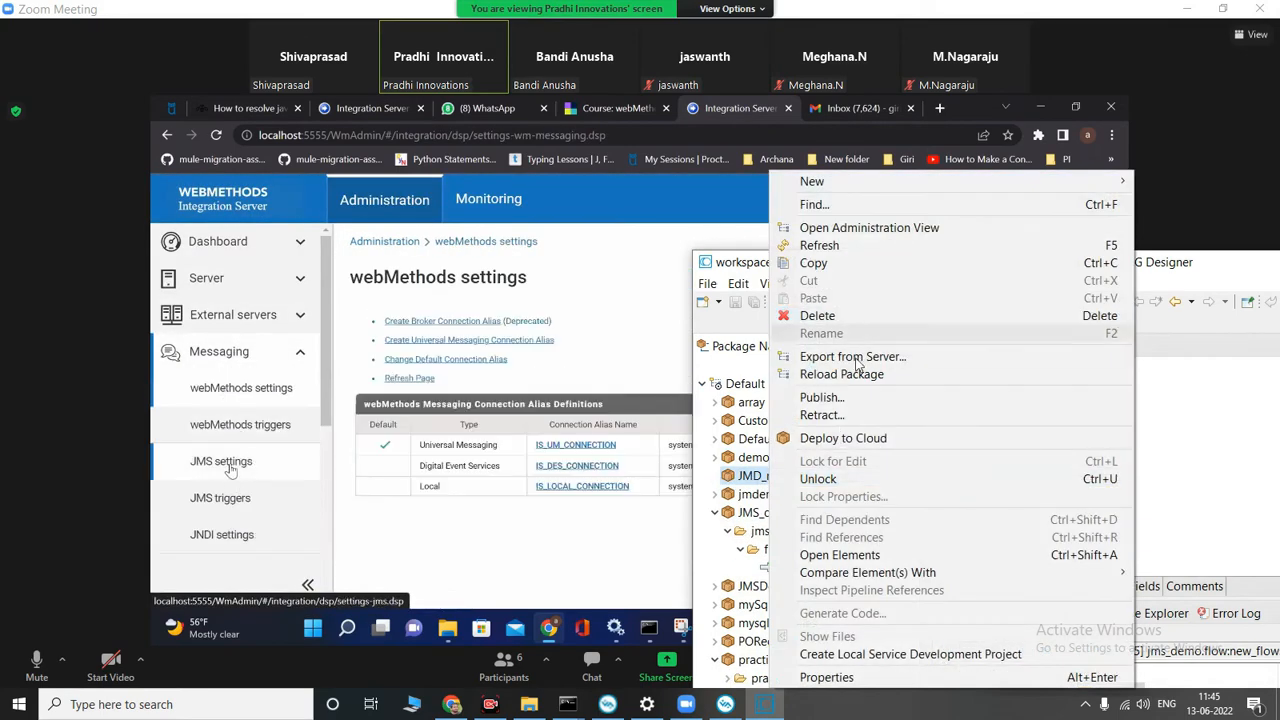
mouse_move(831, 193)
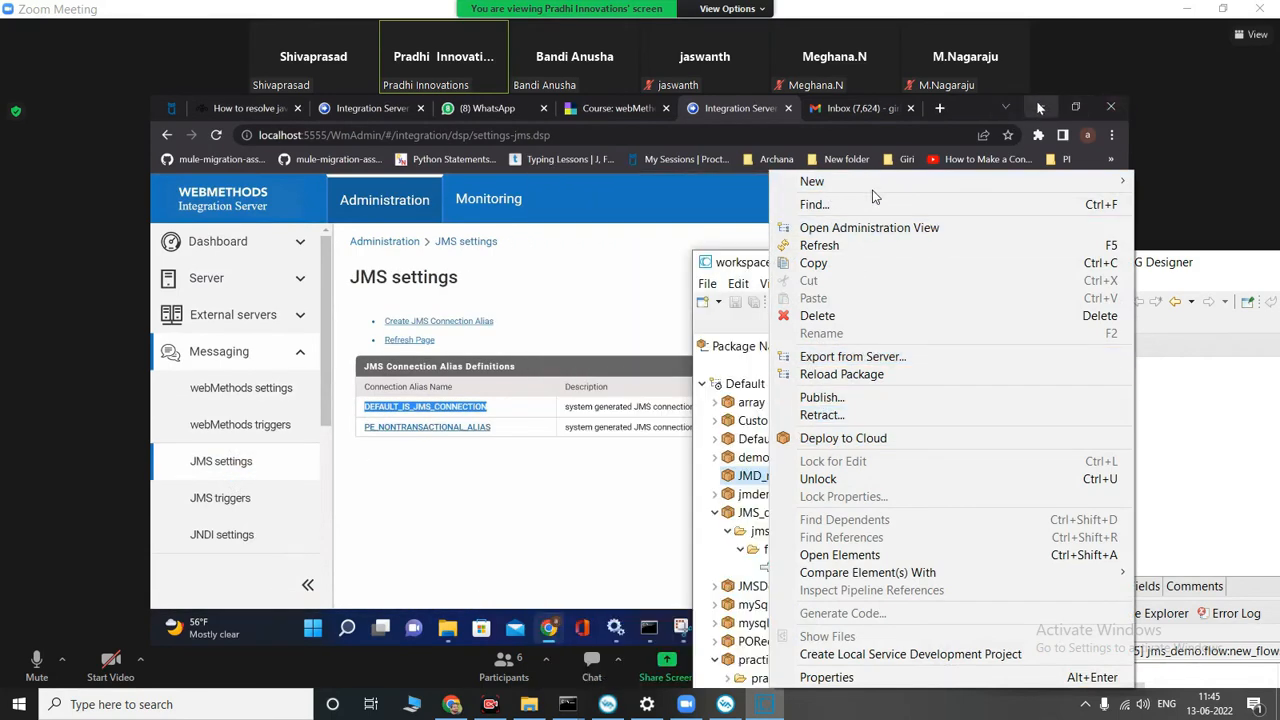
mouse_move(873, 190)
click(612, 358)
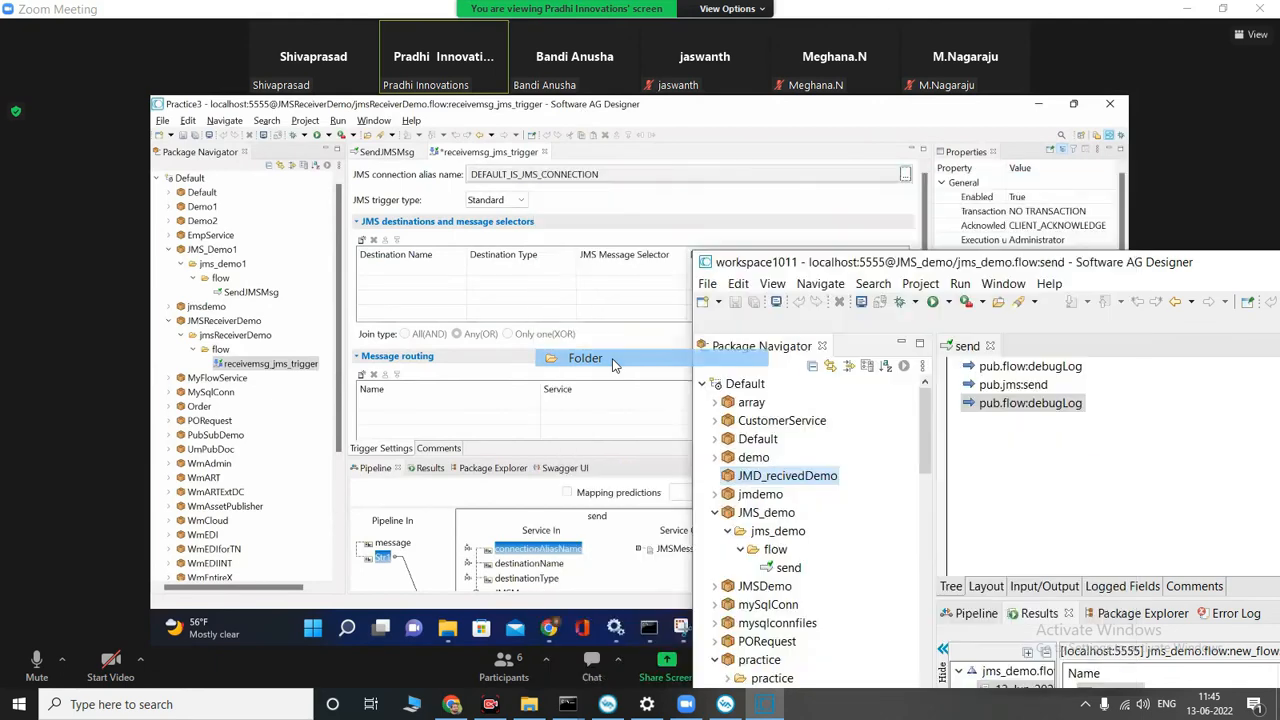
text(recivedJmsDemo)
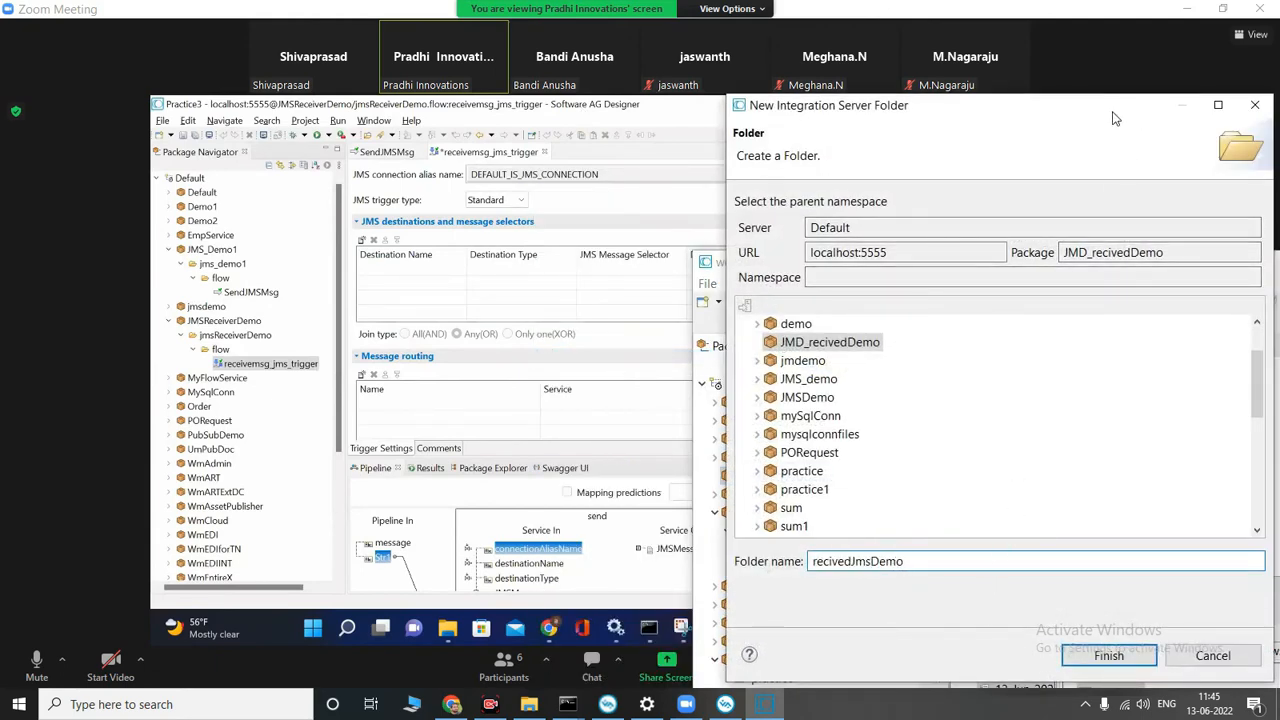
drag(1114, 116, 970, 103)
click(965, 641)
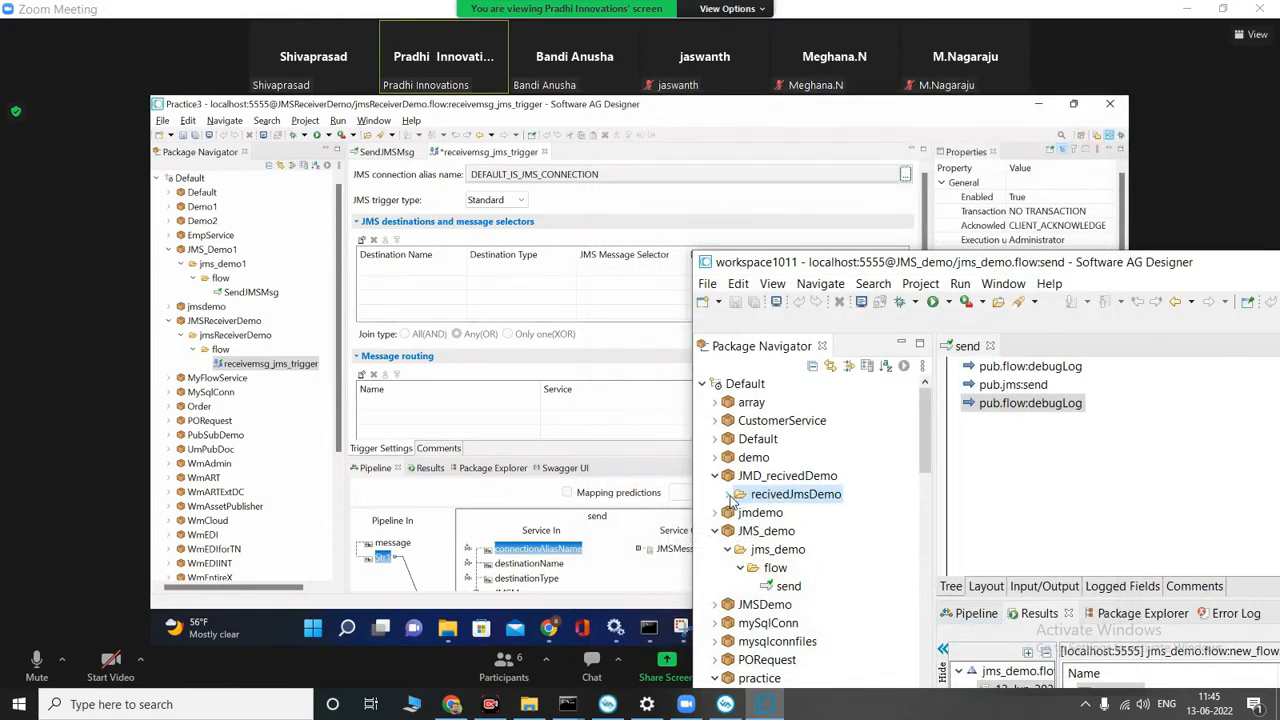
Step: Create a JMS trigger named recived_jms_trigger in the recivedJmsDemo folder
right_click(773, 500)
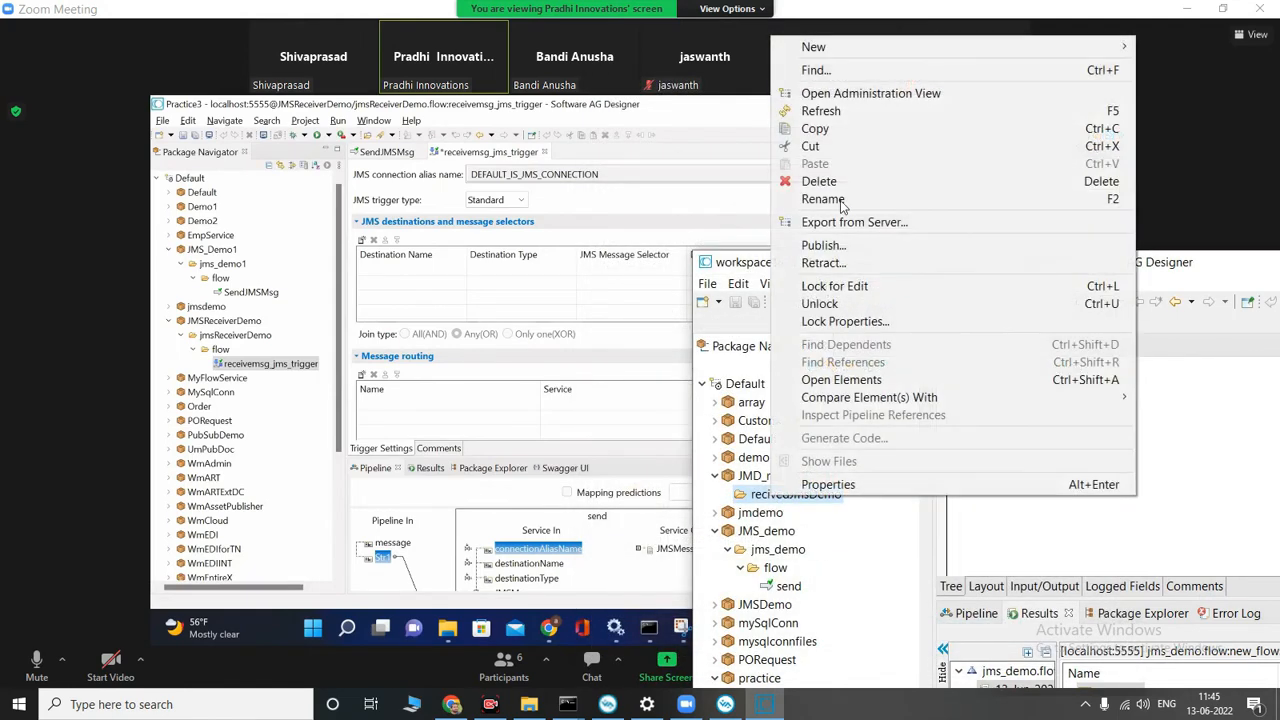
mouse_move(930, 47)
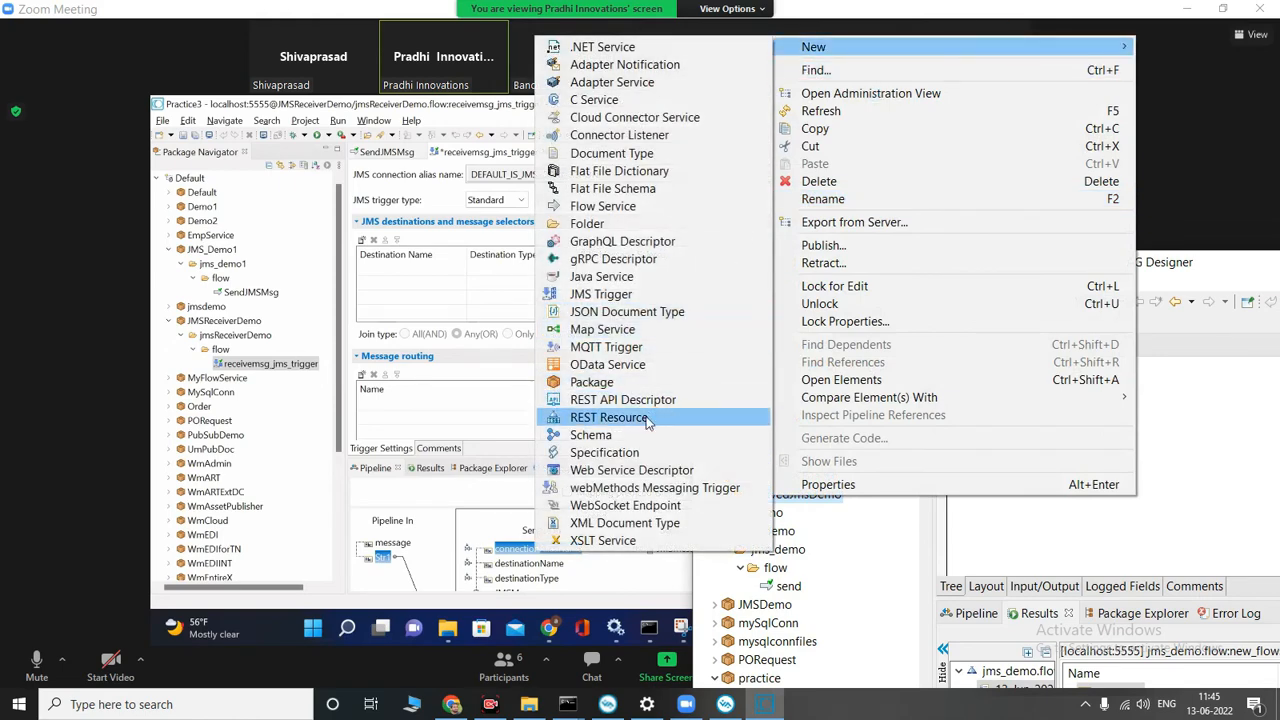
click(601, 294)
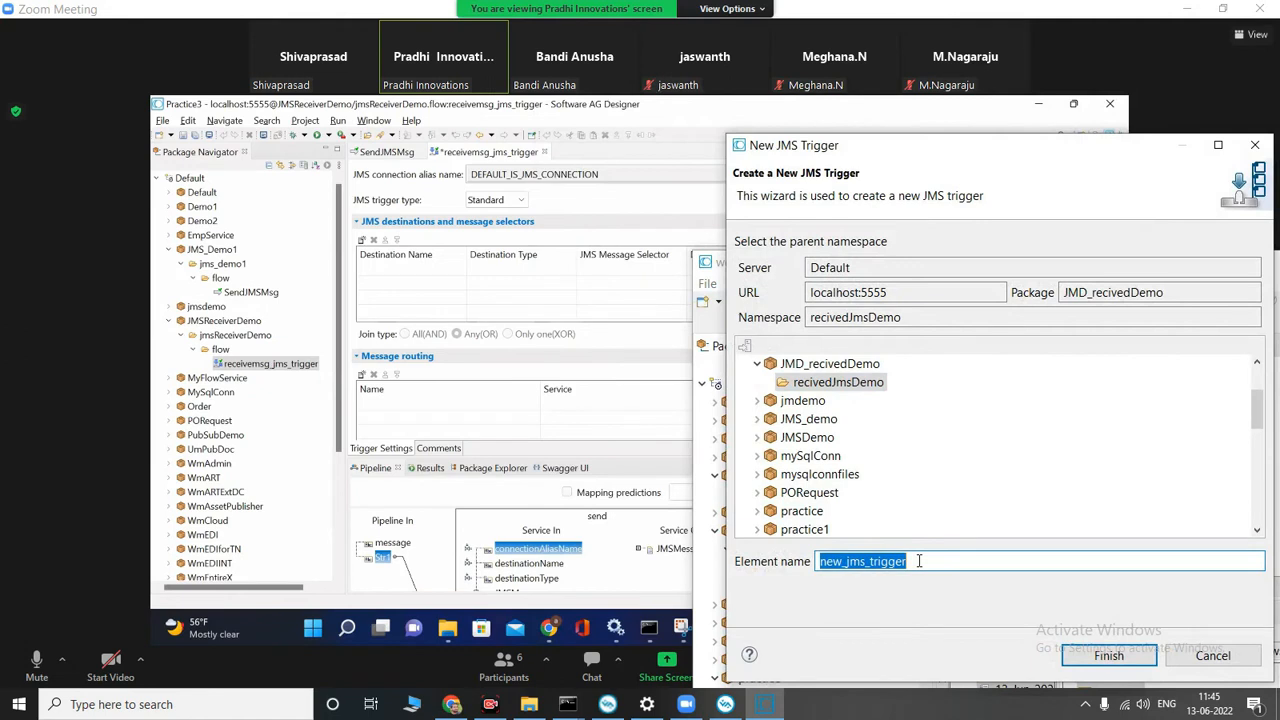
drag(841, 561, 806, 561)
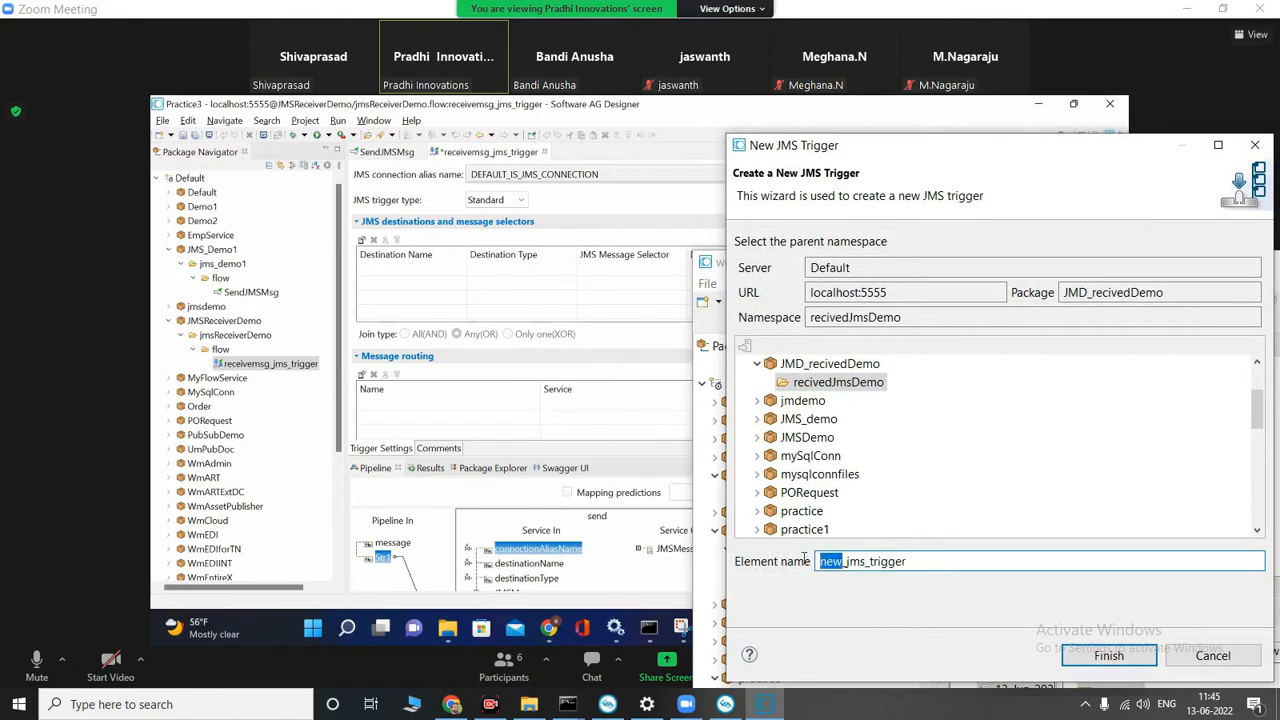
text(reci)
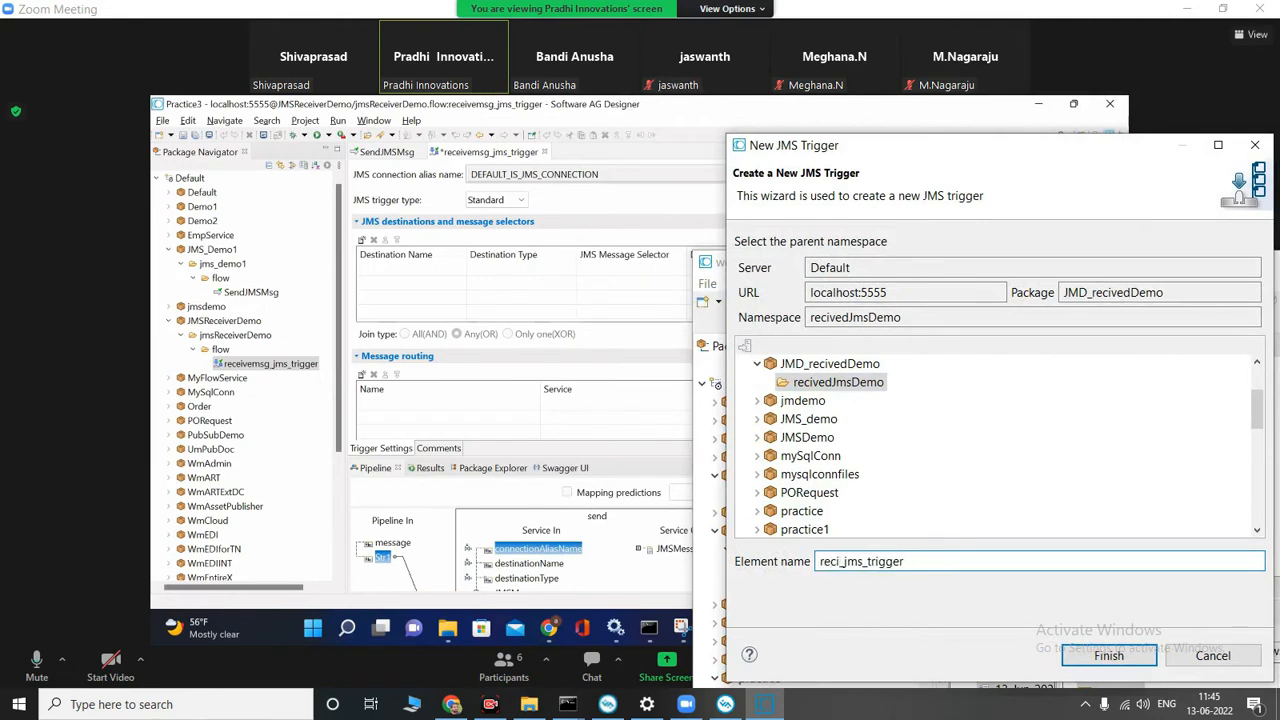
text(ved)
key(Return)
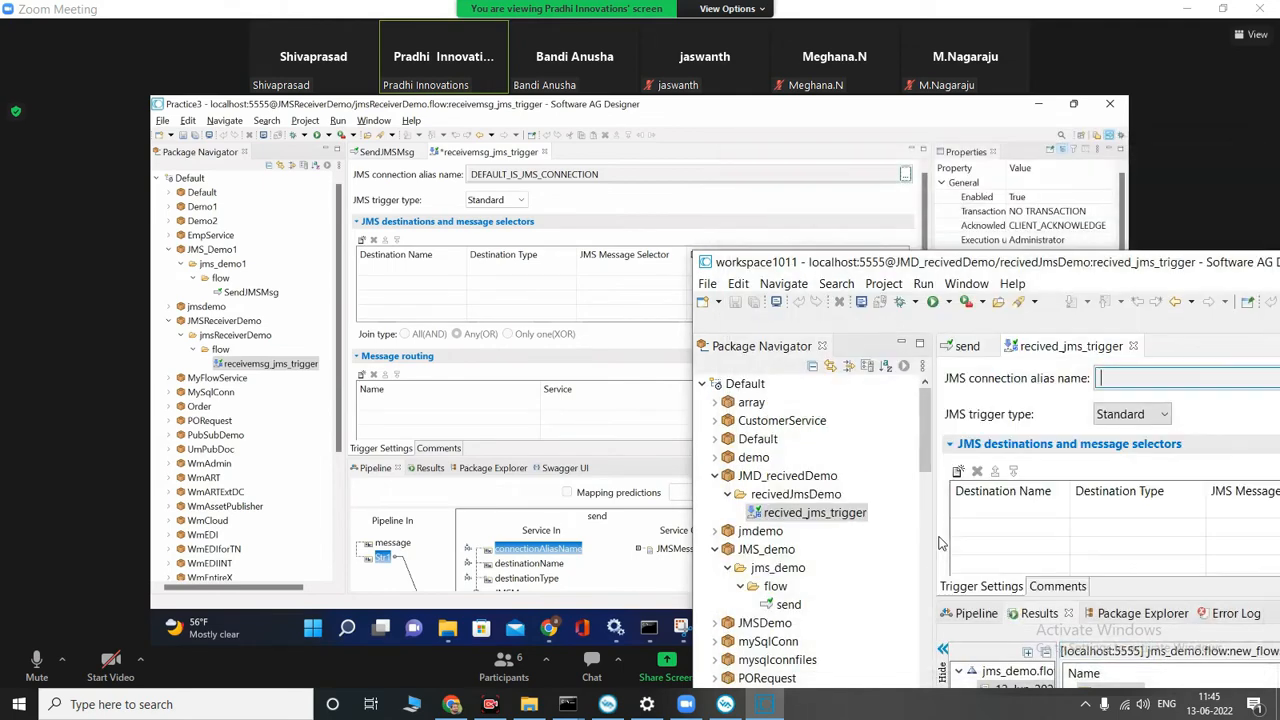
Step: Move the workspace1011 window fully into view and set the trigger's JMS connection alias to DEFAULT_IS_JMS_CONNECTION
drag(1192, 263, 950, 251)
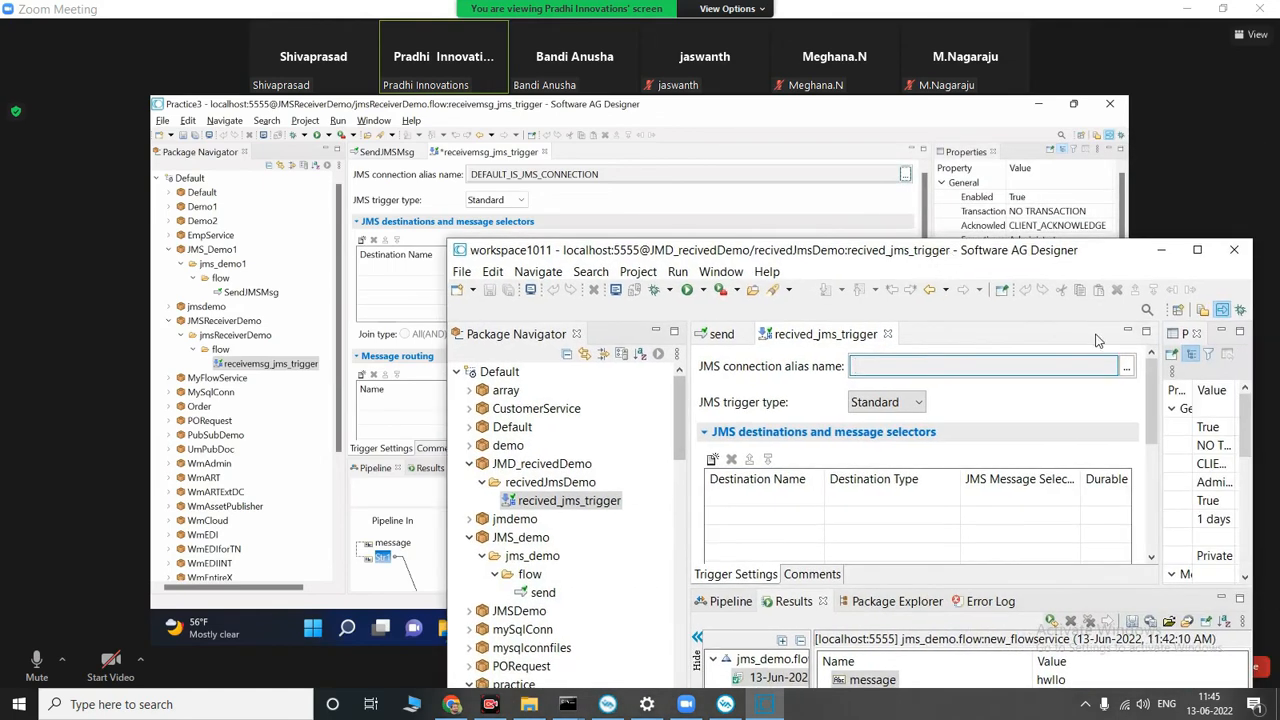
click(1127, 368)
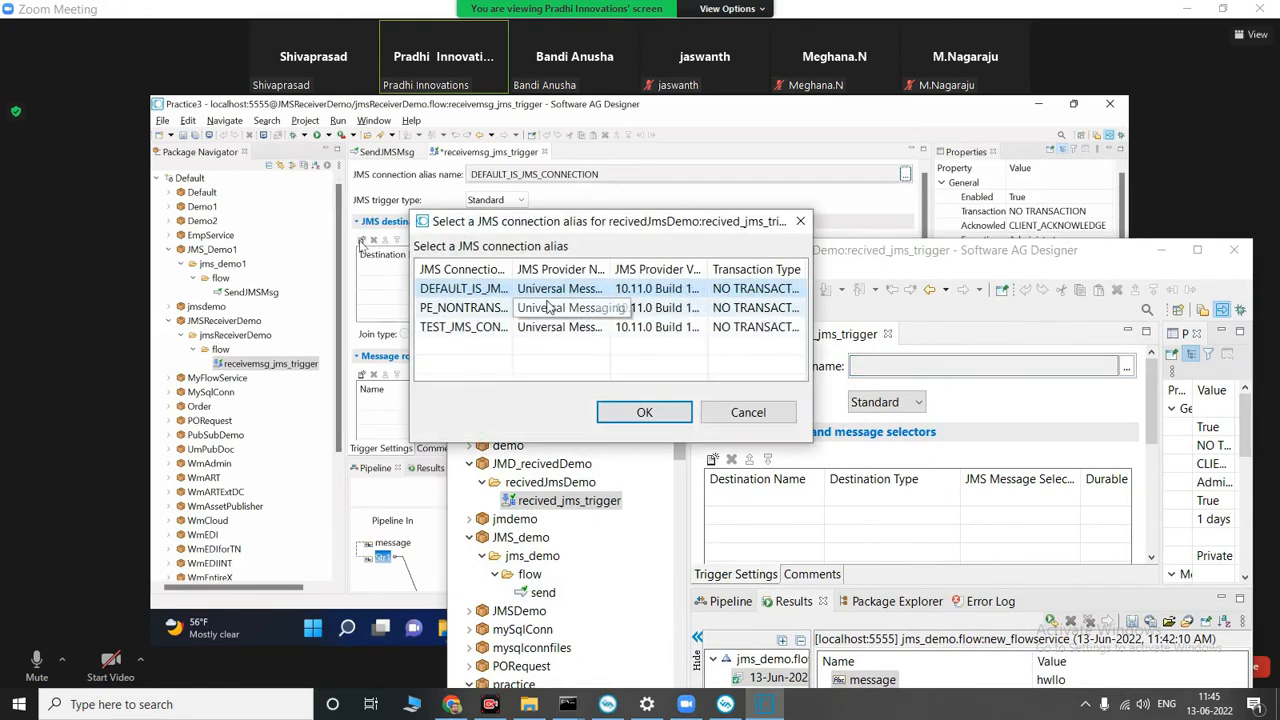
click(645, 414)
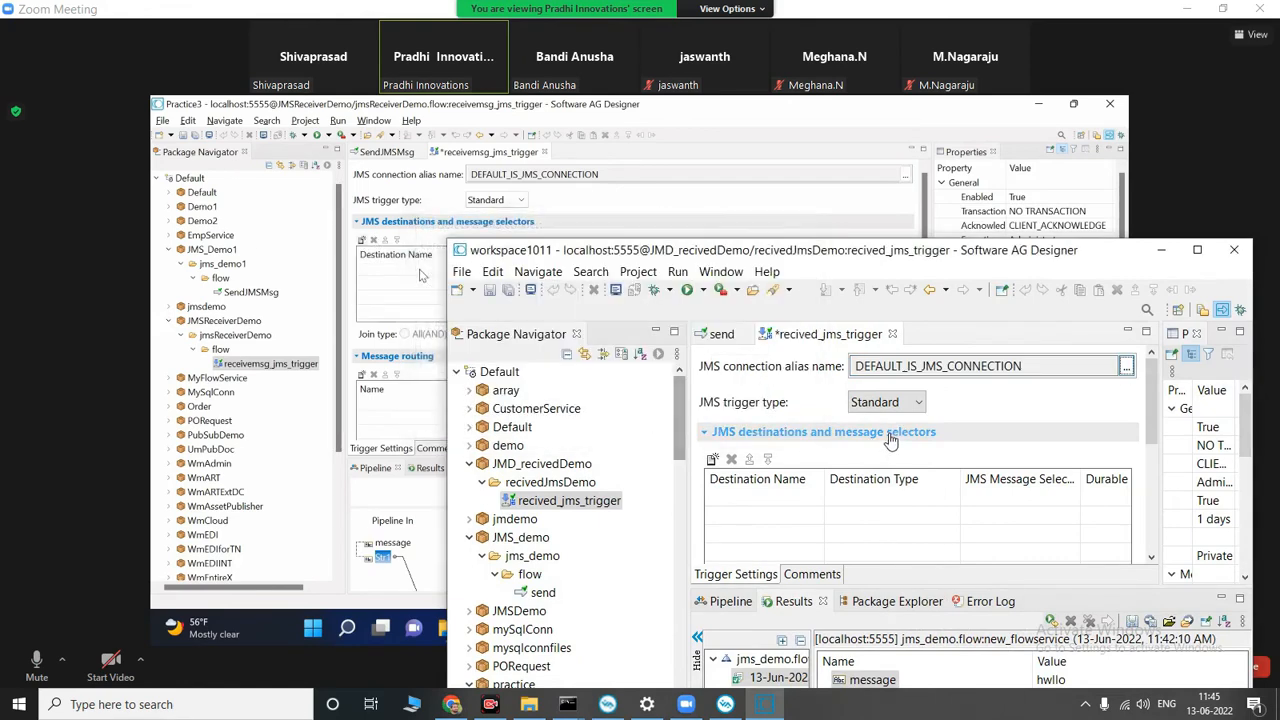
Step: Add a JMS destination to recived_jms_trigger and choose the send queue for it
click(712, 459)
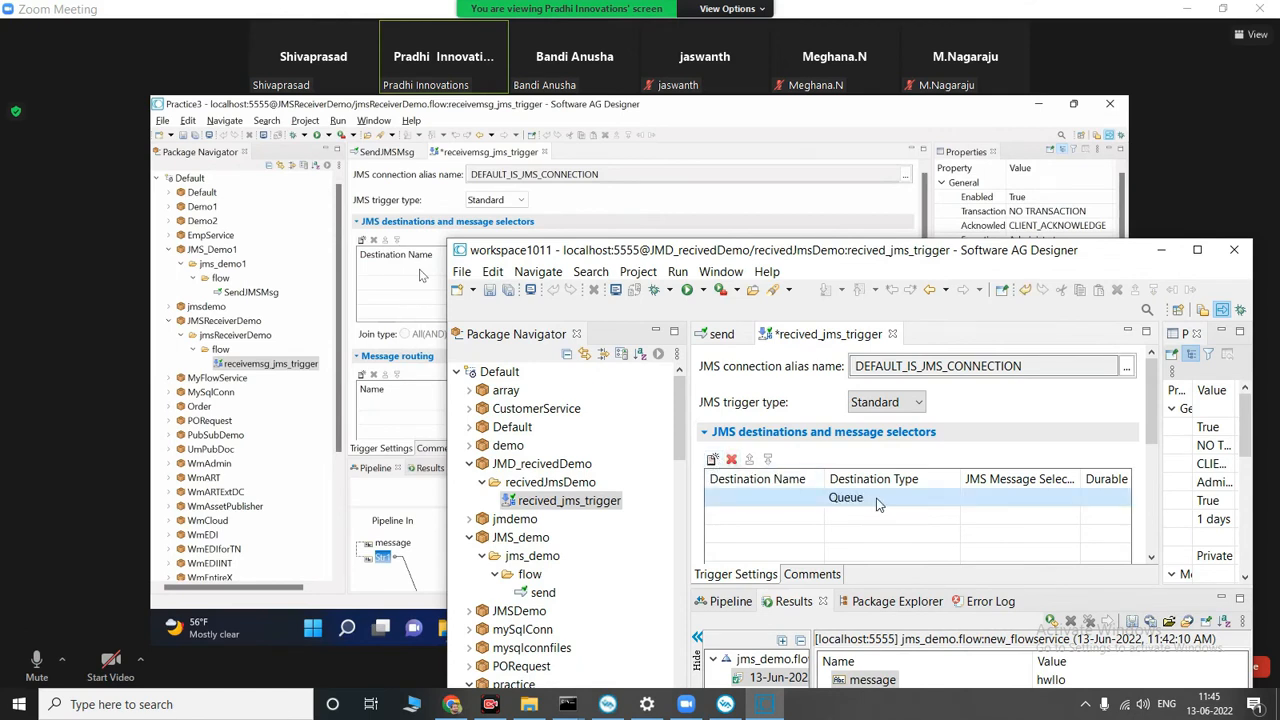
click(778, 498)
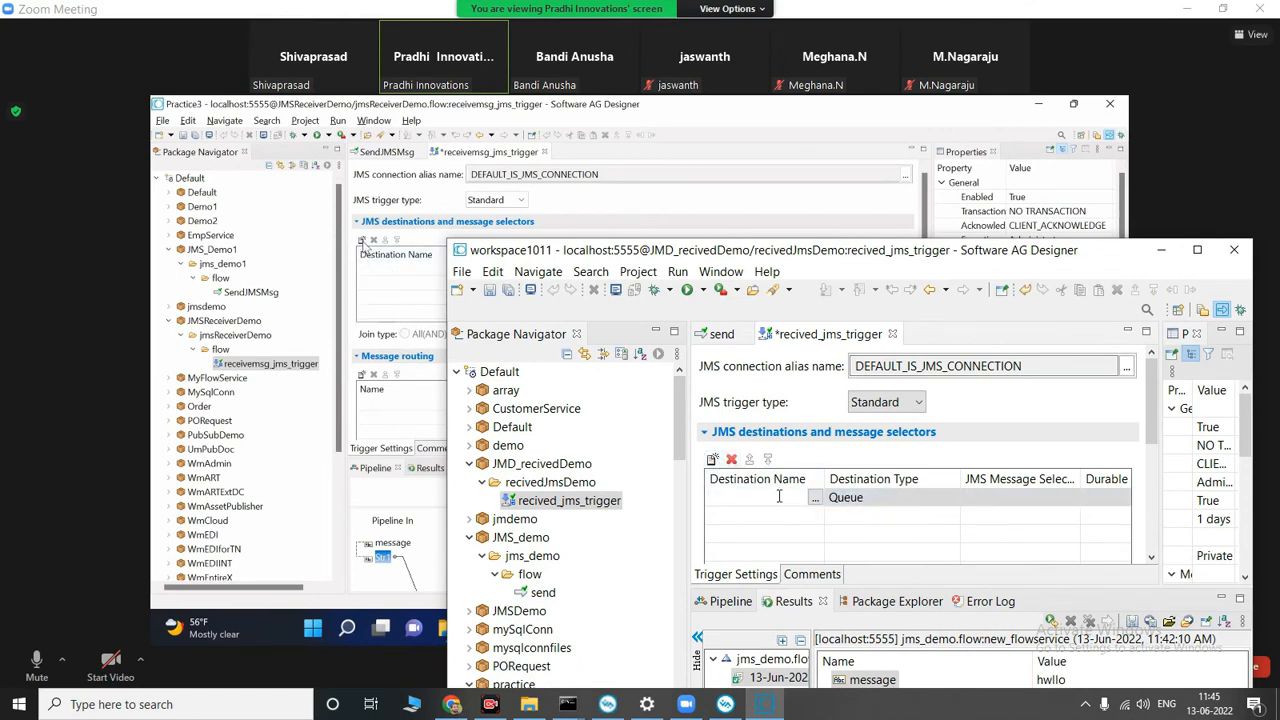
click(815, 501)
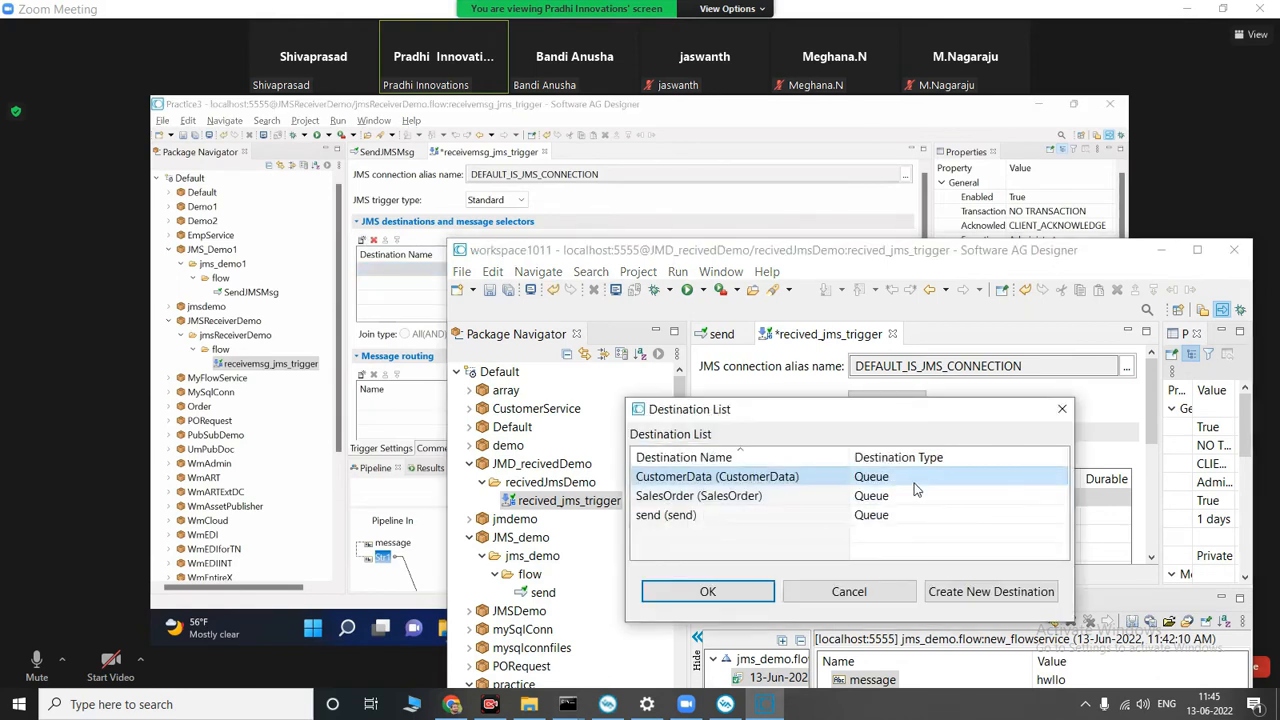
click(697, 518)
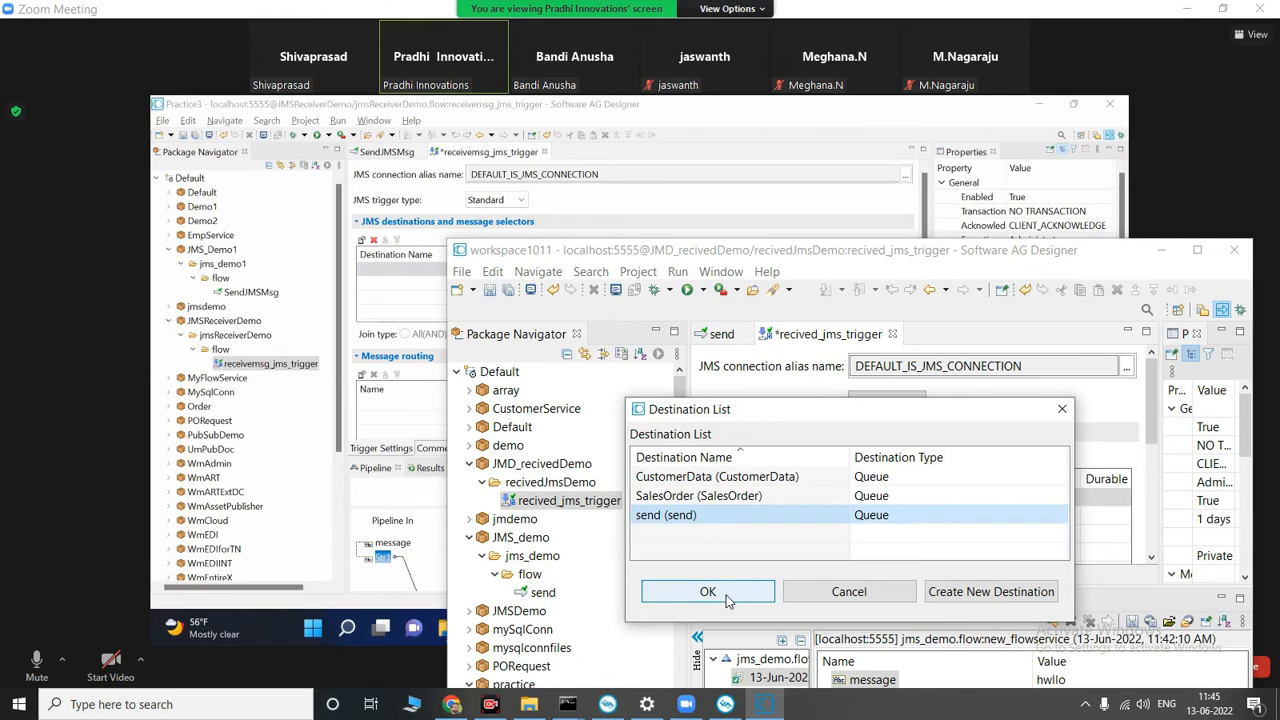
click(707, 591)
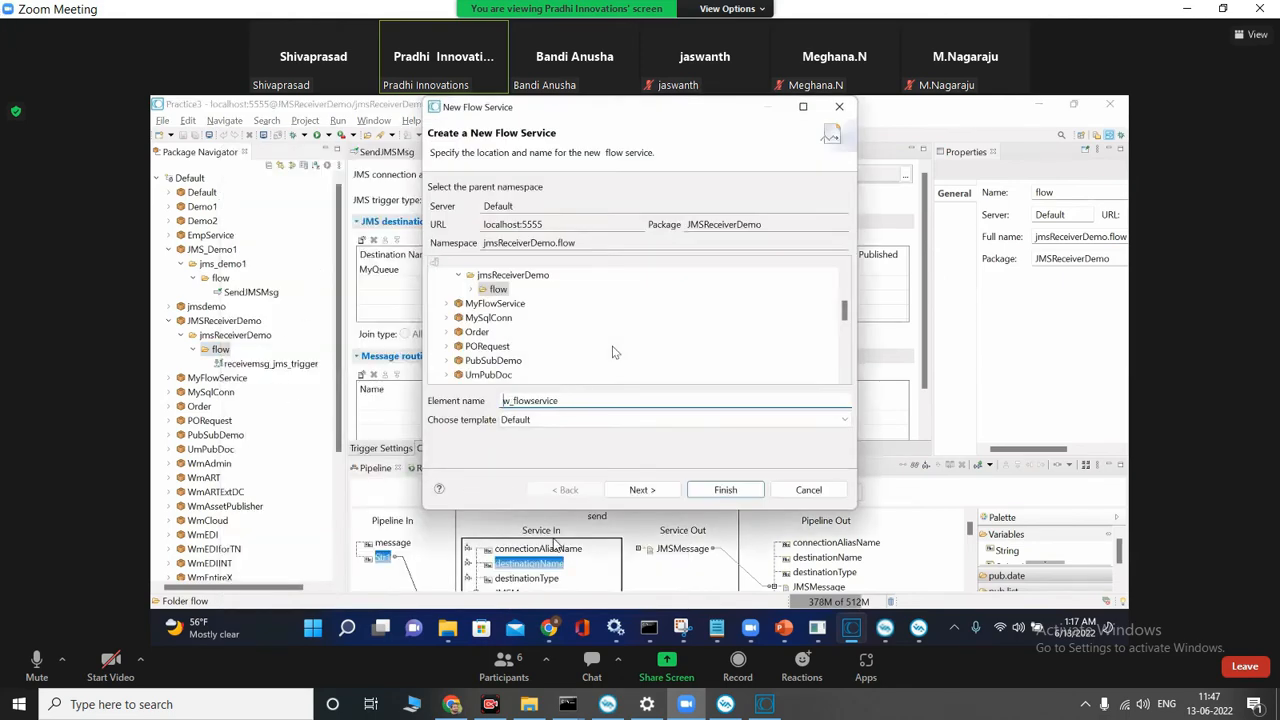
Step: Create a flow service named jms_recived_handler in the recivedJmsDemo folder of the workspace1011 Designer
click(765, 704)
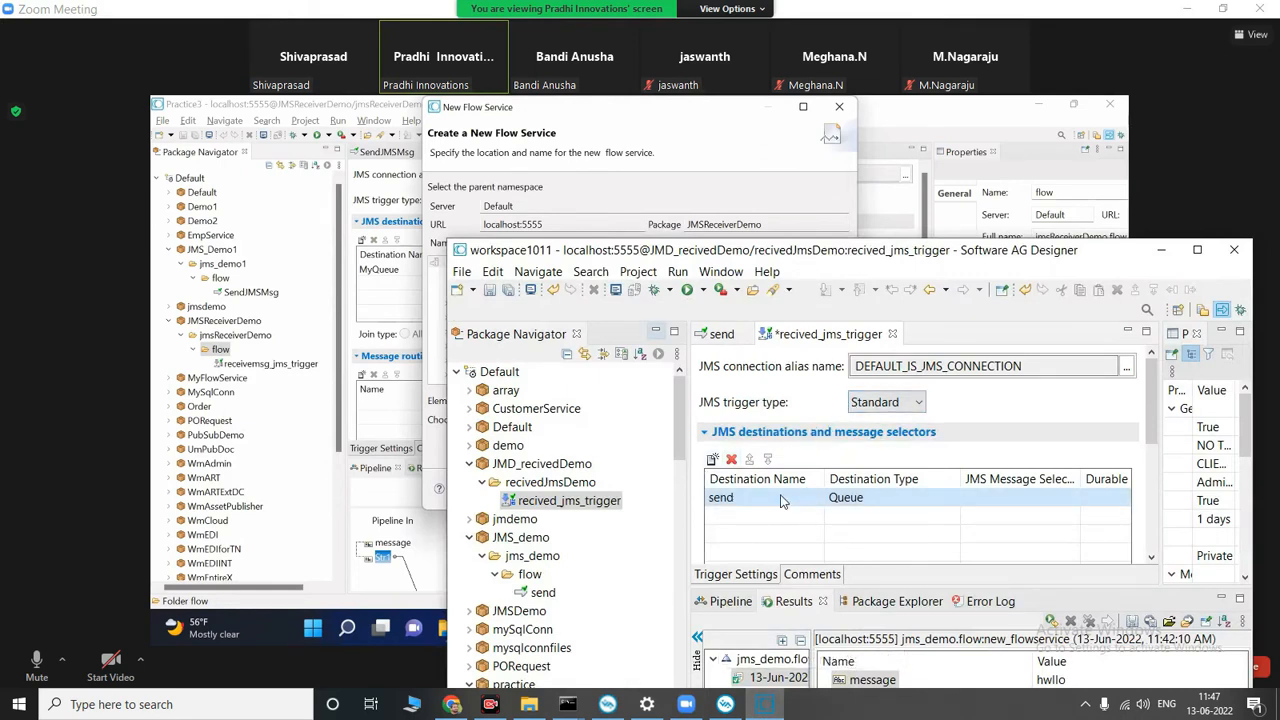
click(585, 483)
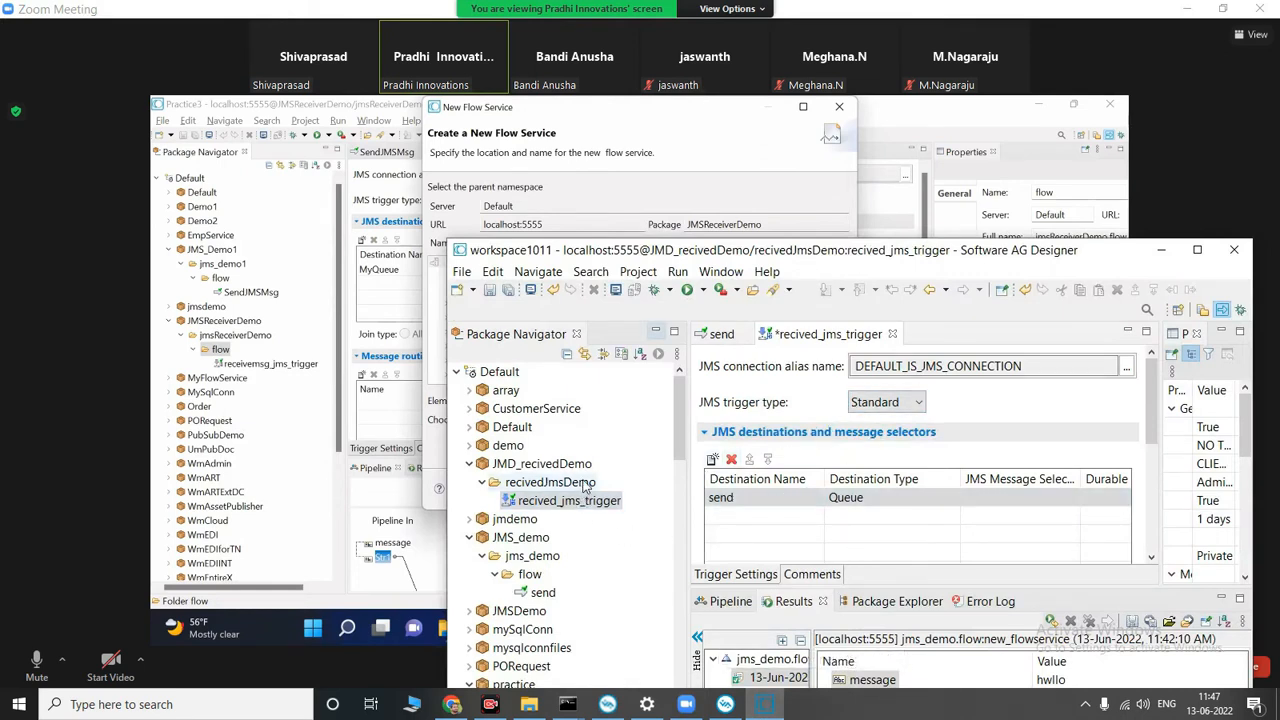
right_click(585, 483)
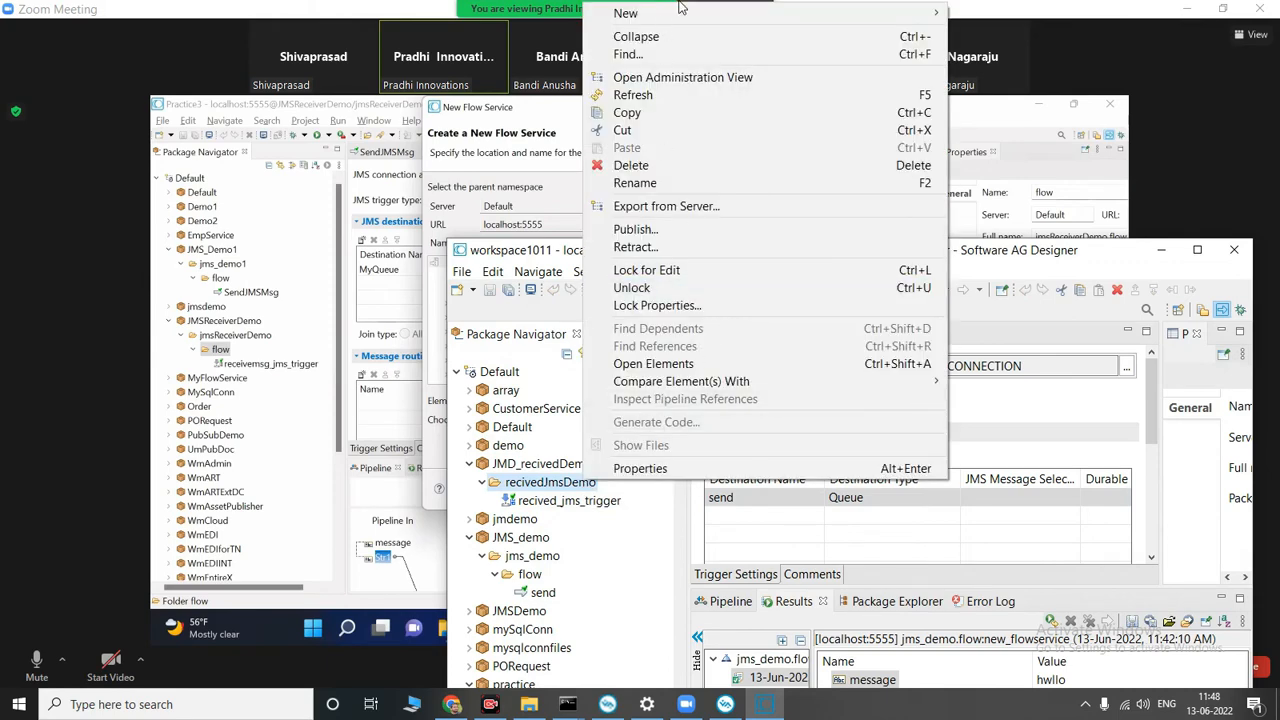
mouse_move(678, 12)
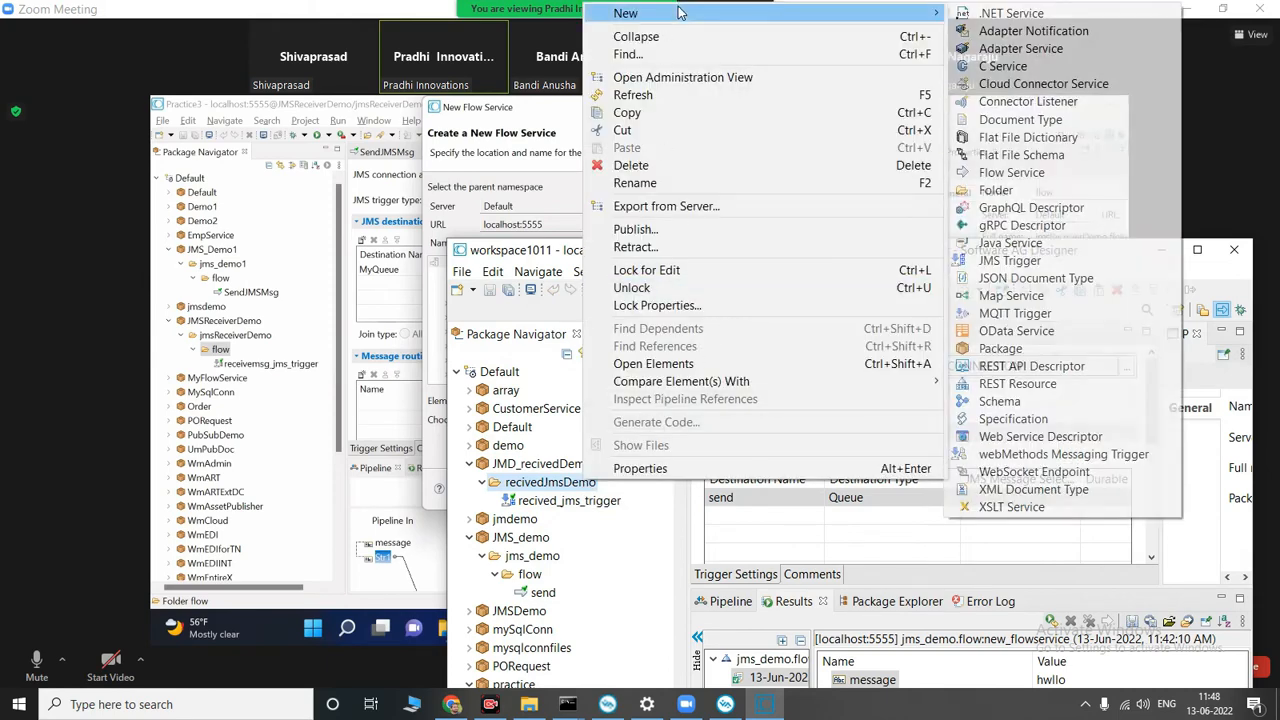
click(1040, 172)
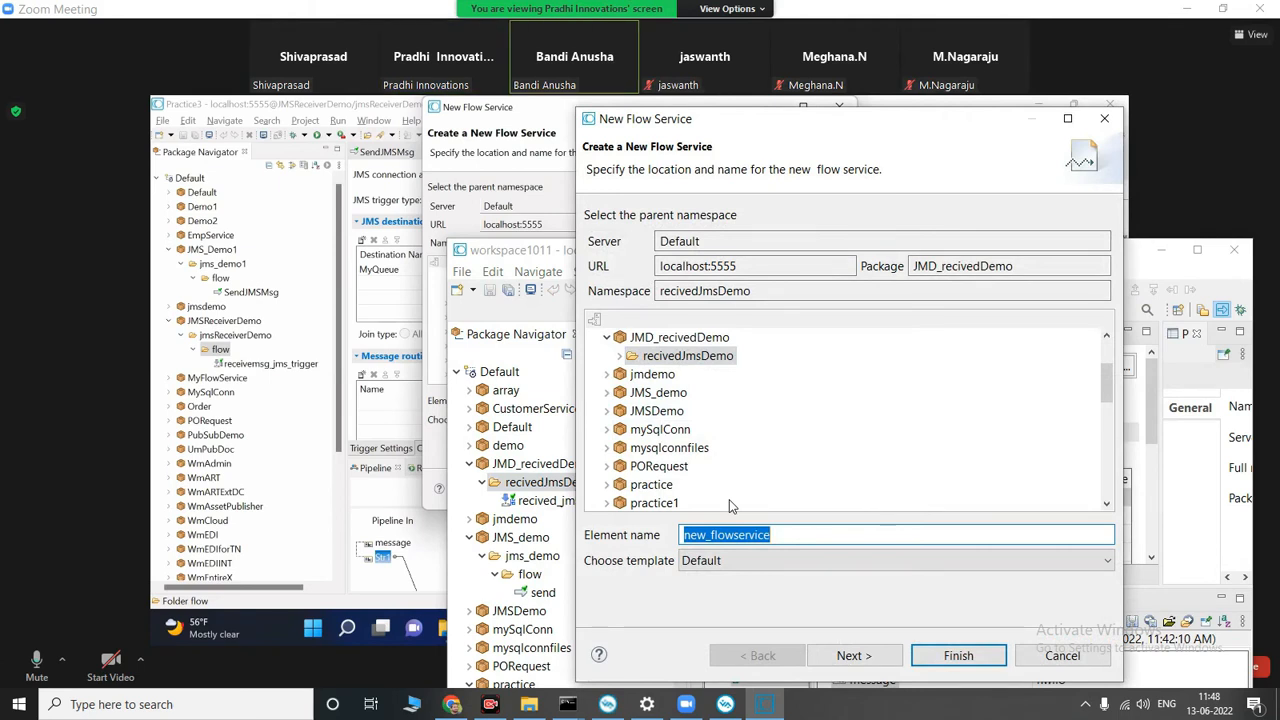
key(BackSpace)
text(jms_reciv)
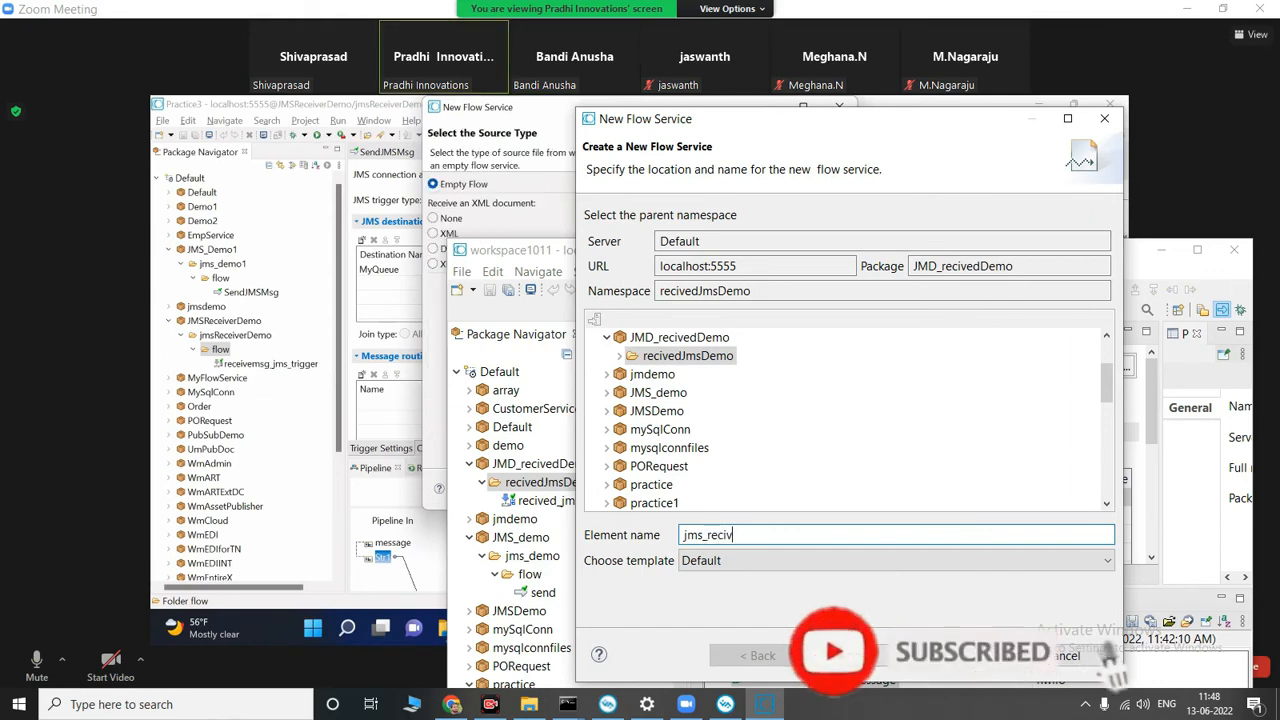
text(er-)
key(BackSpace)
key(BackSpace)
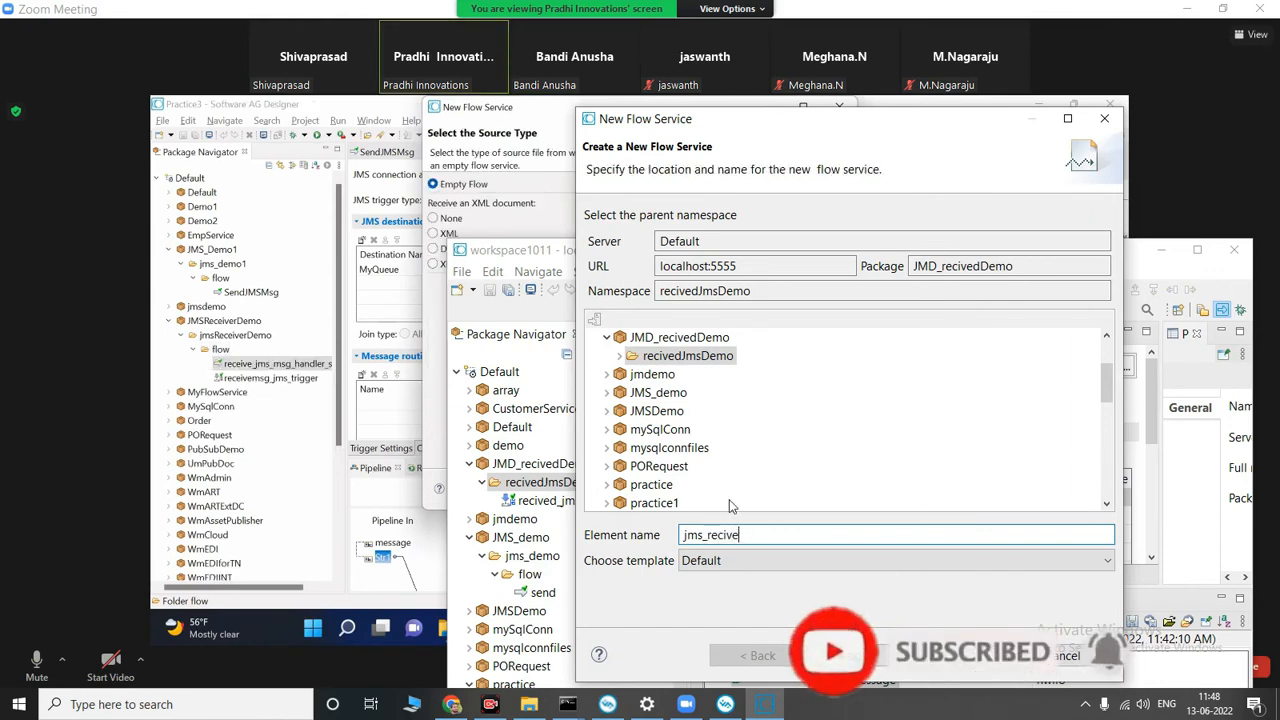
text(d_ha)
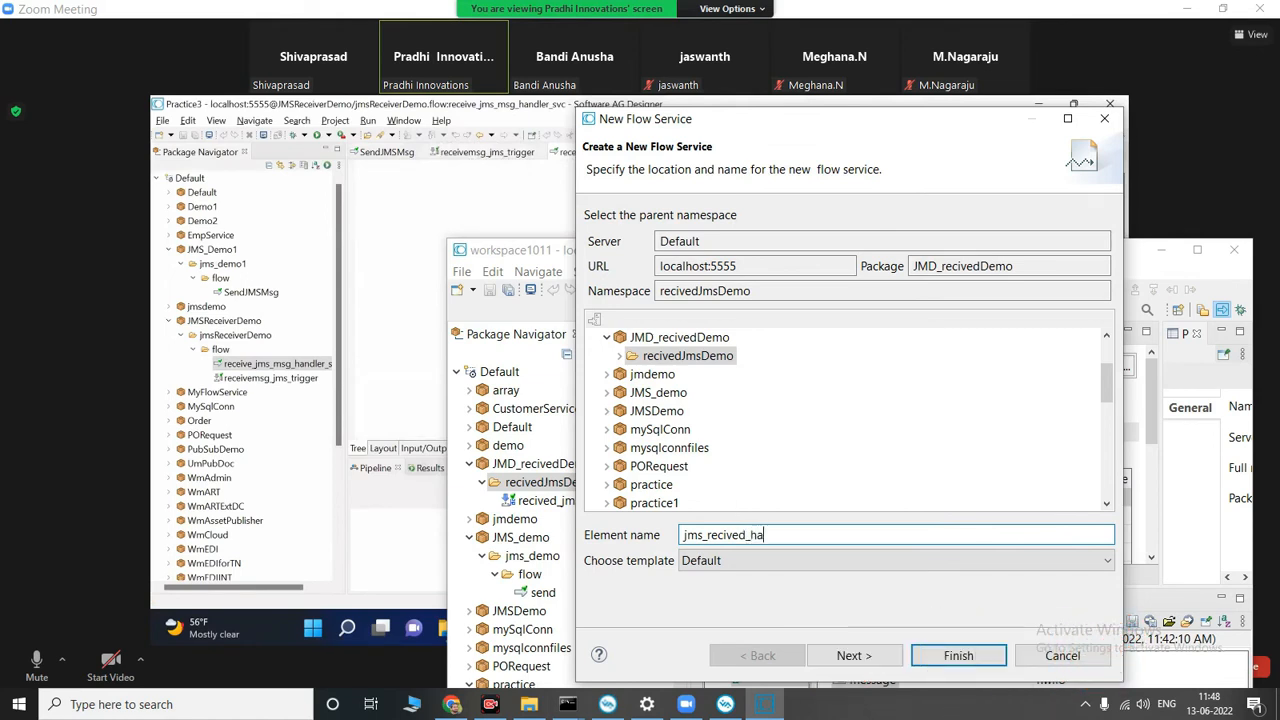
text(n)
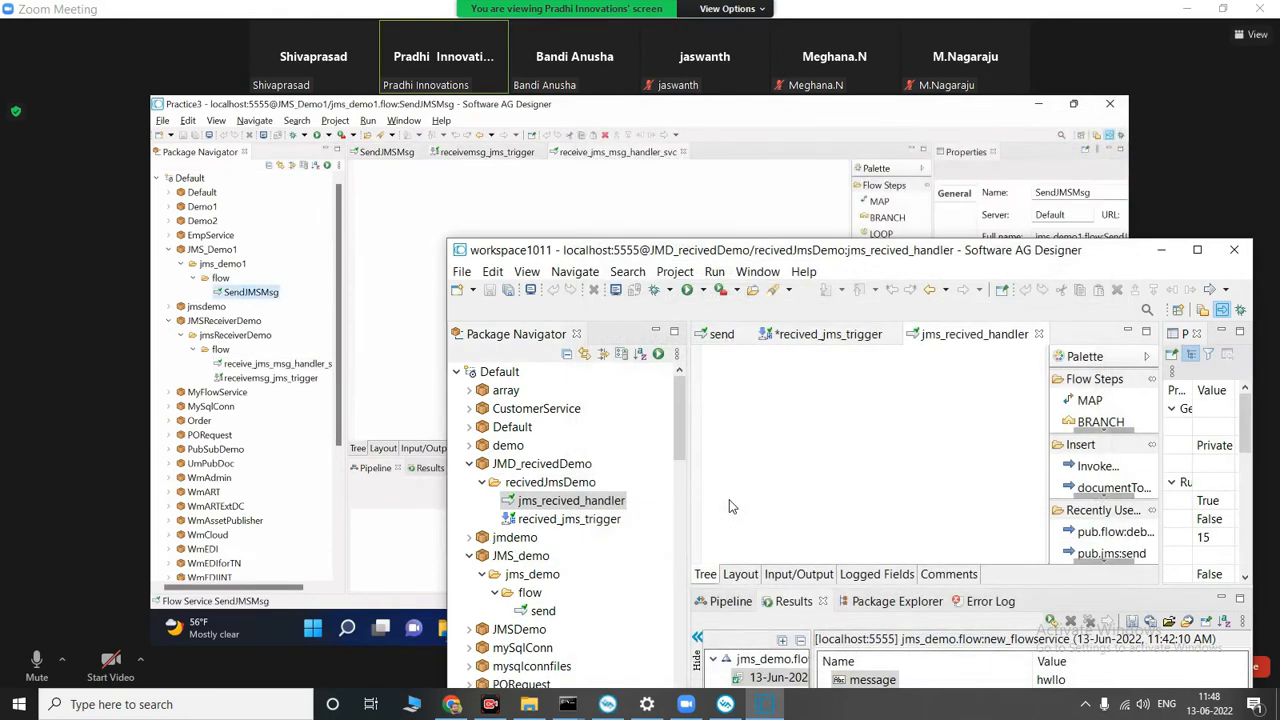
click(700, 208)
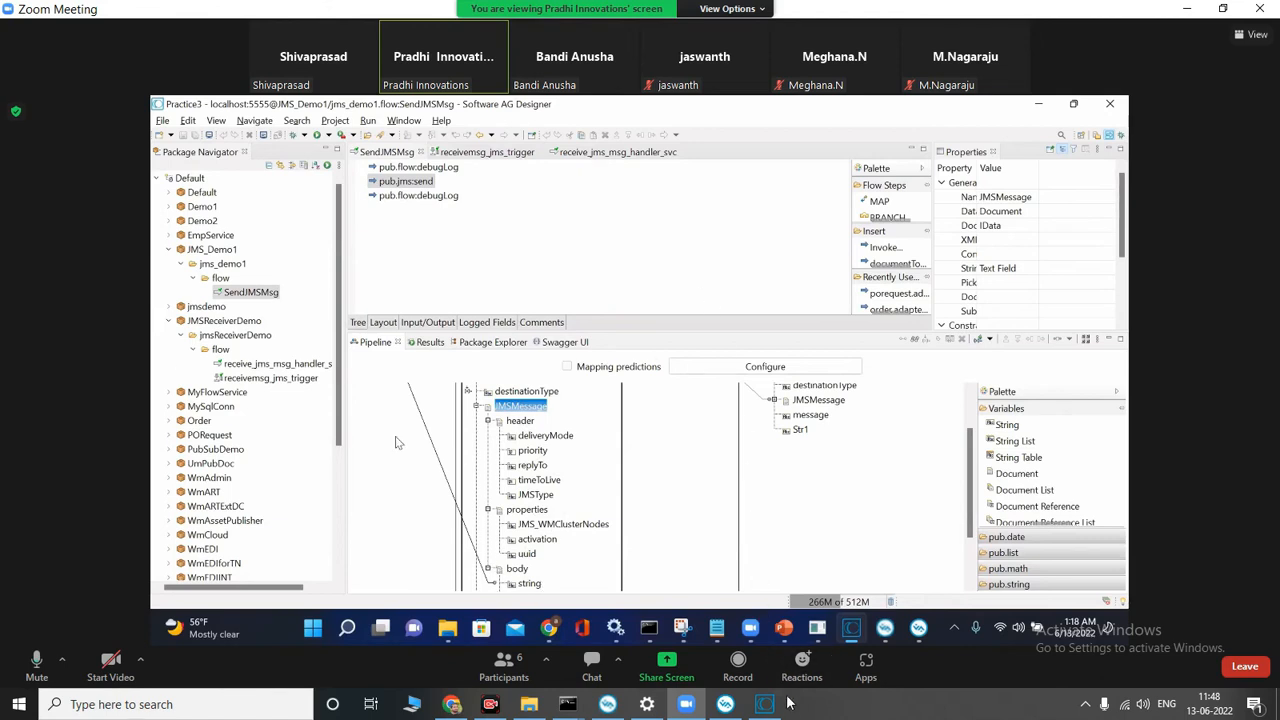
Step: Start inserting an Invoke step in jms_recived_handler and browse to the pub.jms folder of the WmPublic package
mouse_move(768, 710)
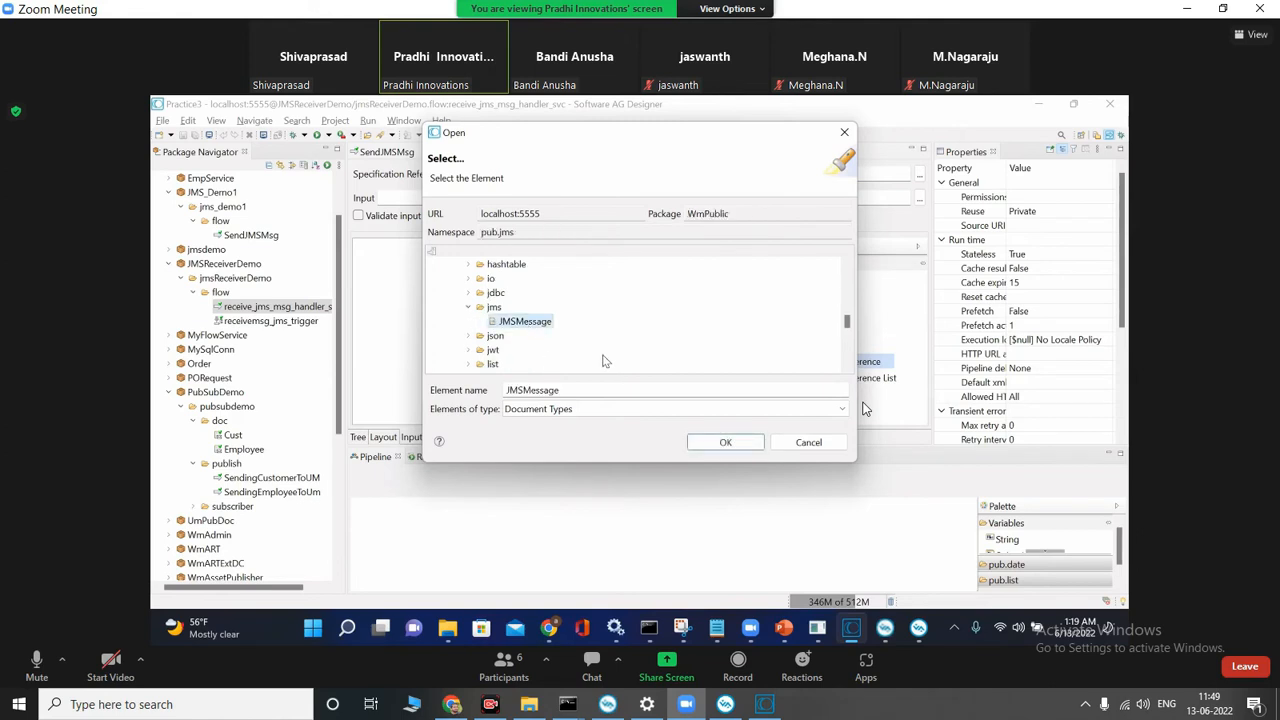
click(764, 704)
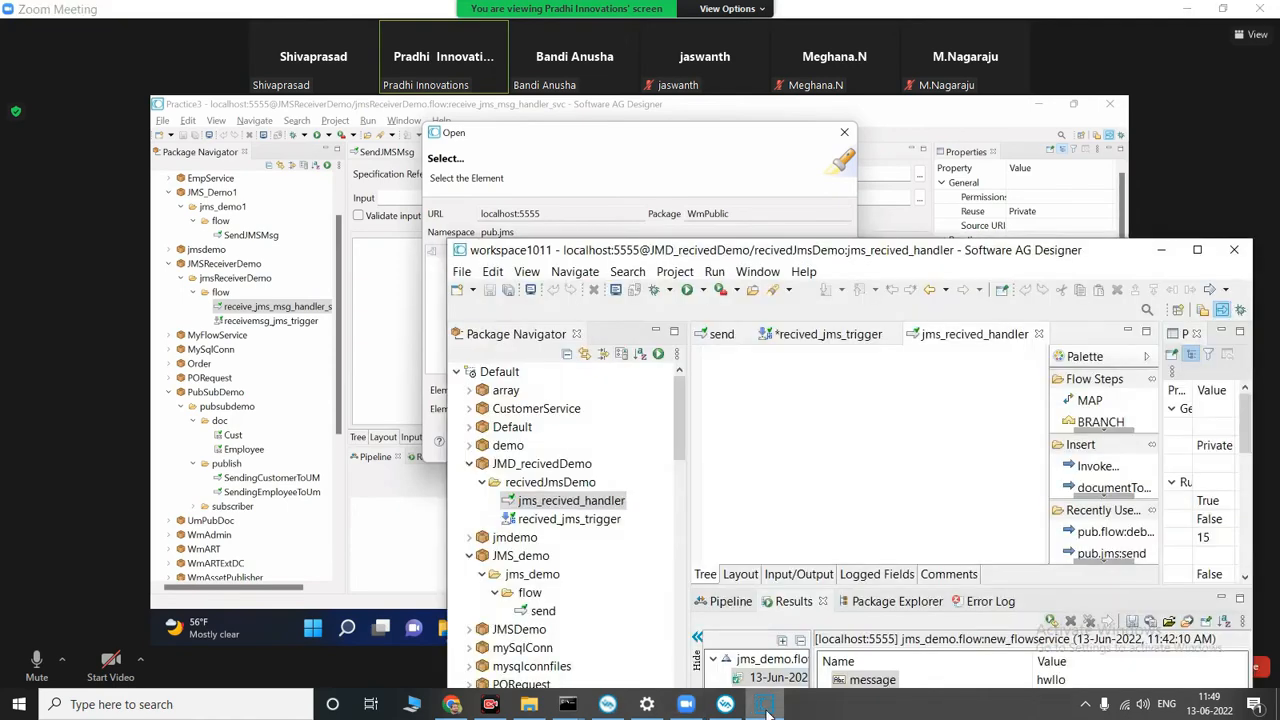
right_click(992, 449)
drag(1112, 466, 849, 457)
scroll(648, 510, down, 2)
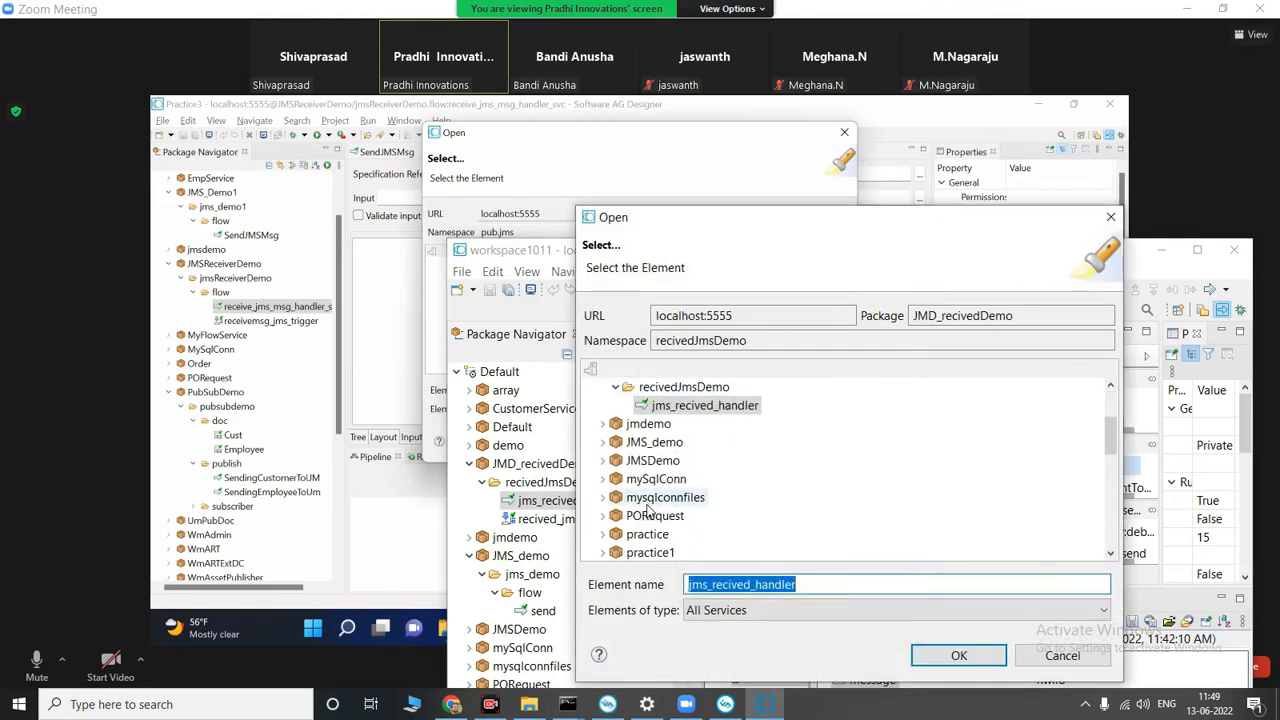
scroll(648, 510, down, 8)
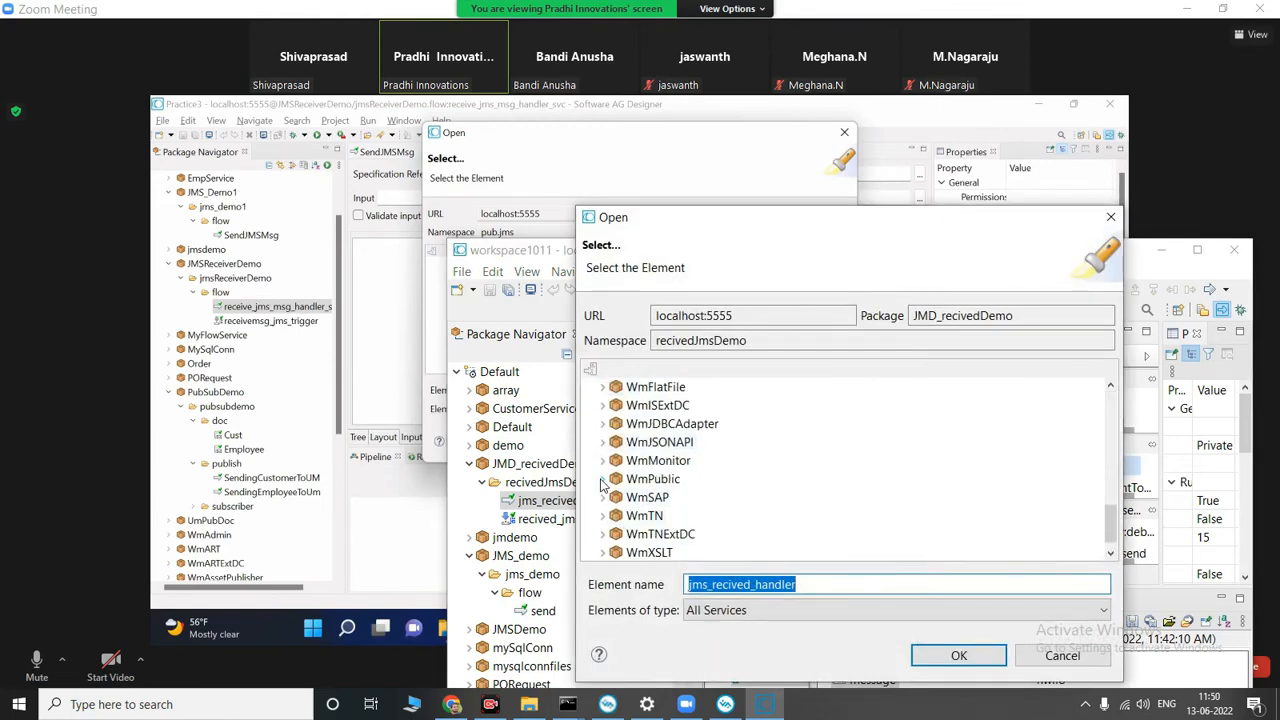
click(603, 481)
click(616, 497)
scroll(658, 505, down, 1)
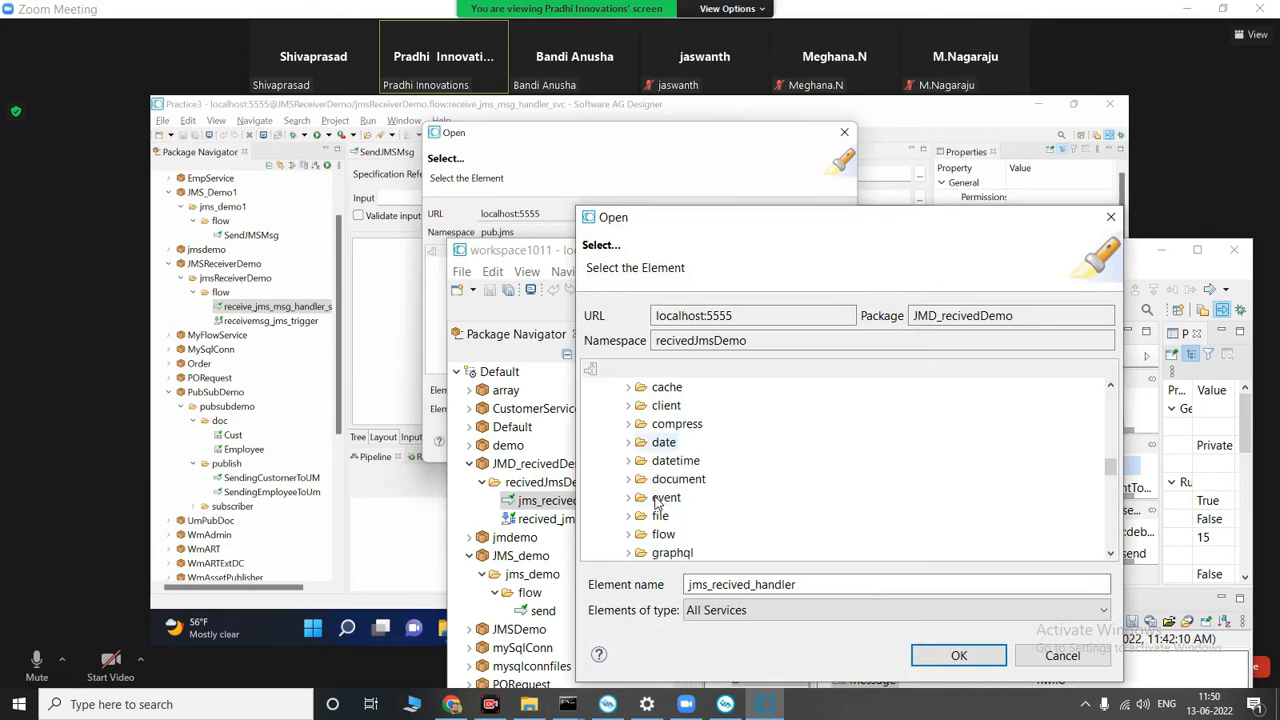
scroll(658, 505, down, 1)
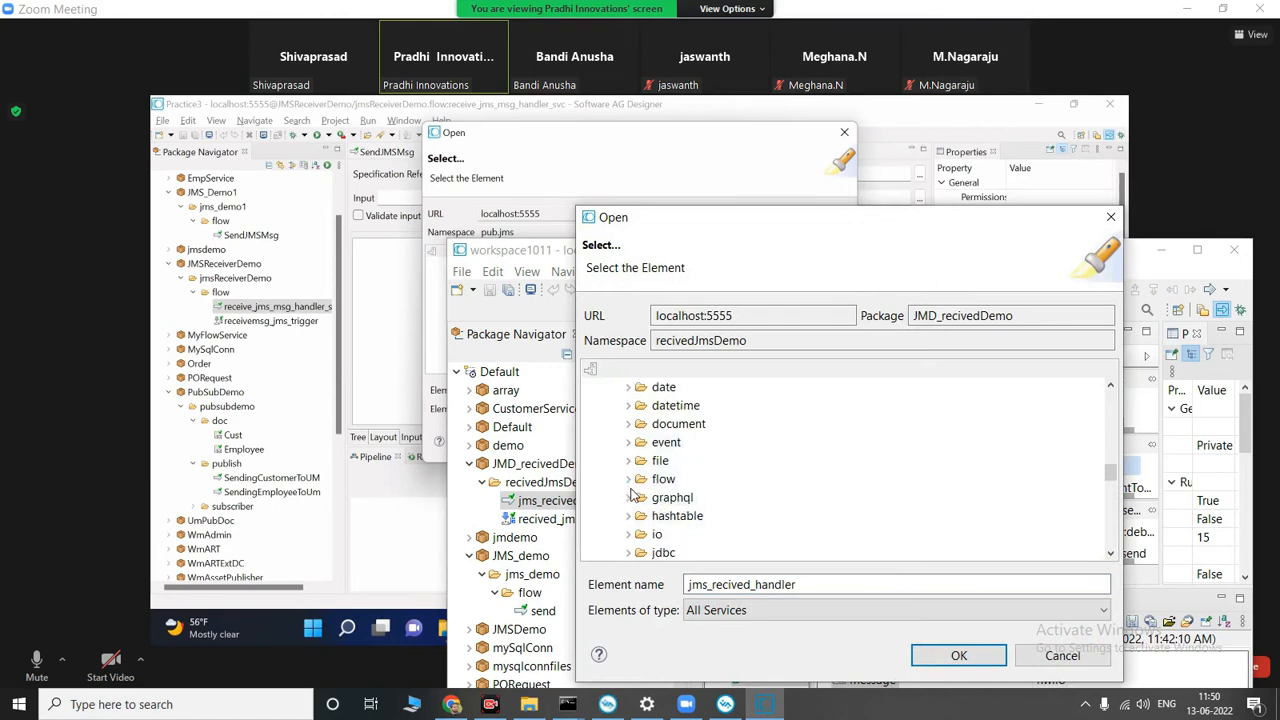
scroll(630, 490, down, 2)
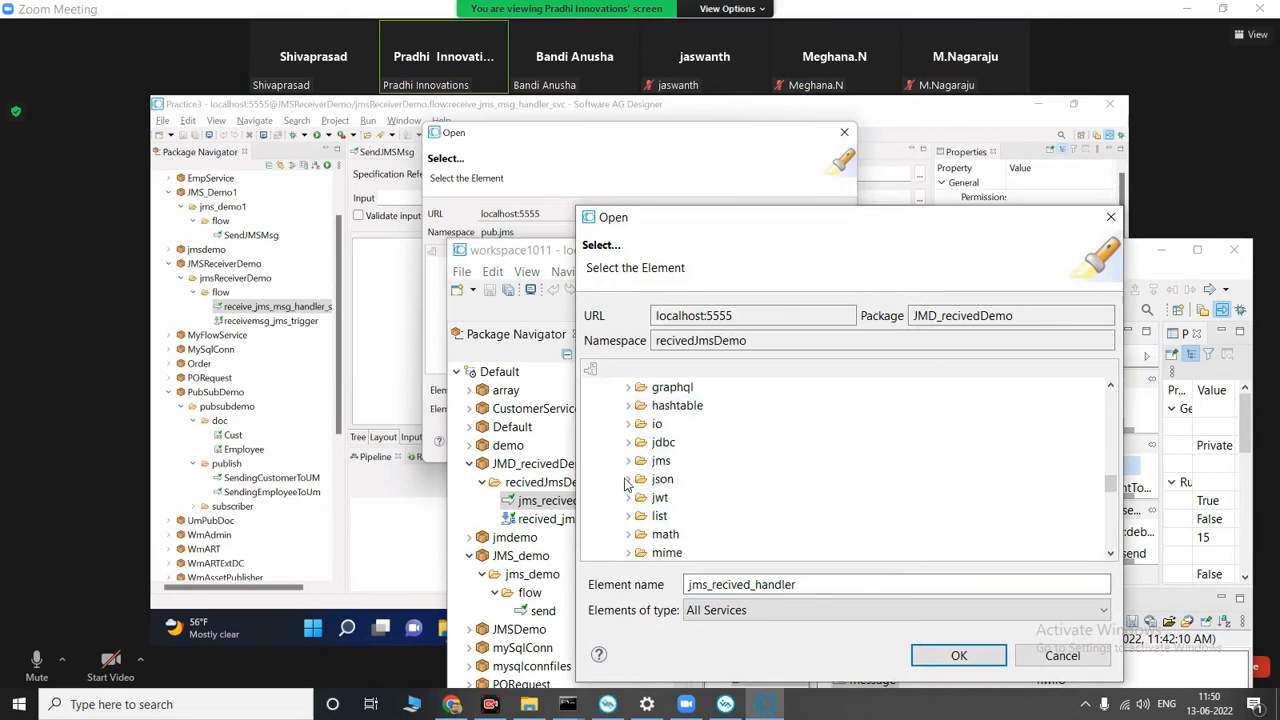
click(628, 461)
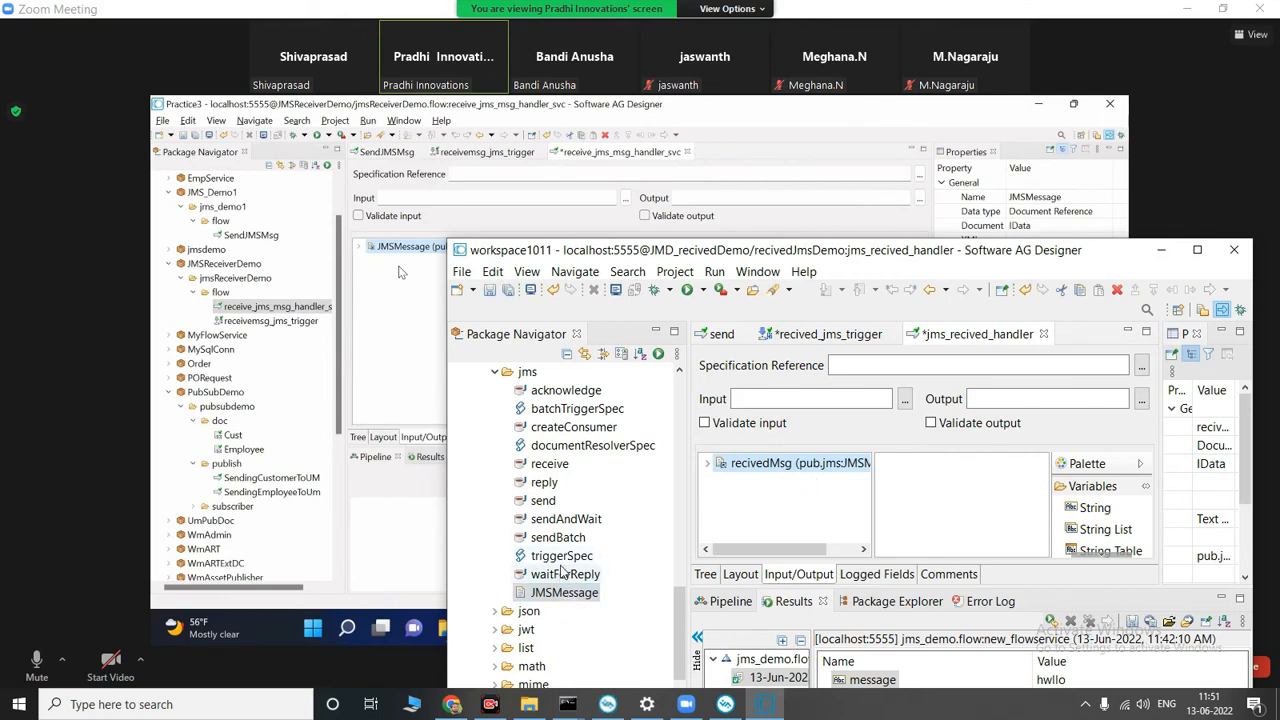
Step: Open recived_jms_trigger from the recivedJmsDemo folder and select its send queue destination
scroll(563, 572, up, 11)
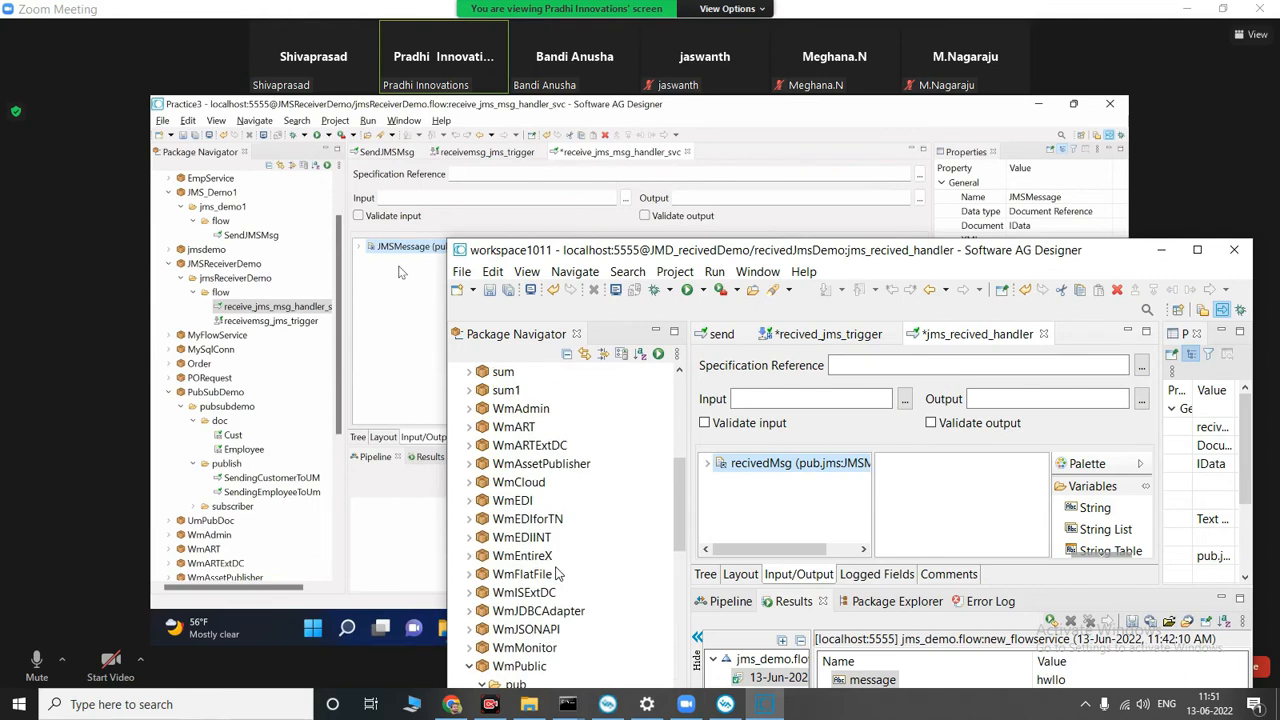
scroll(557, 573, up, 10)
click(565, 501)
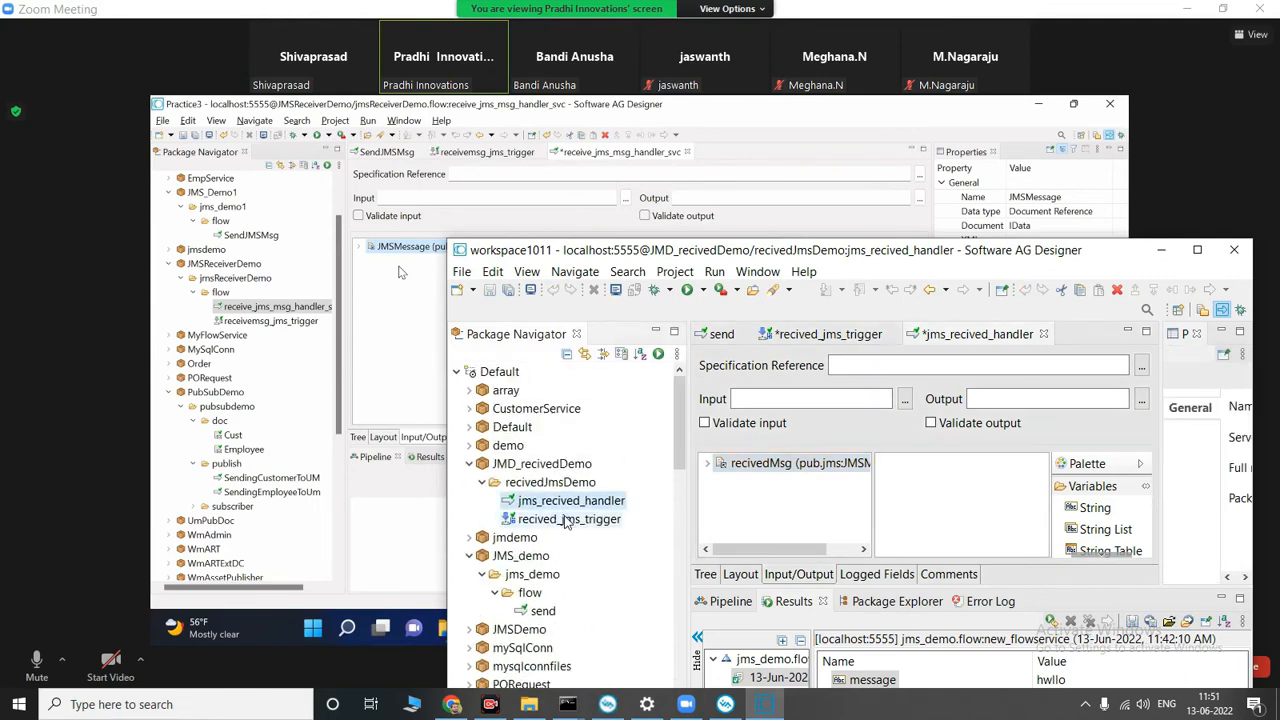
double_click(567, 520)
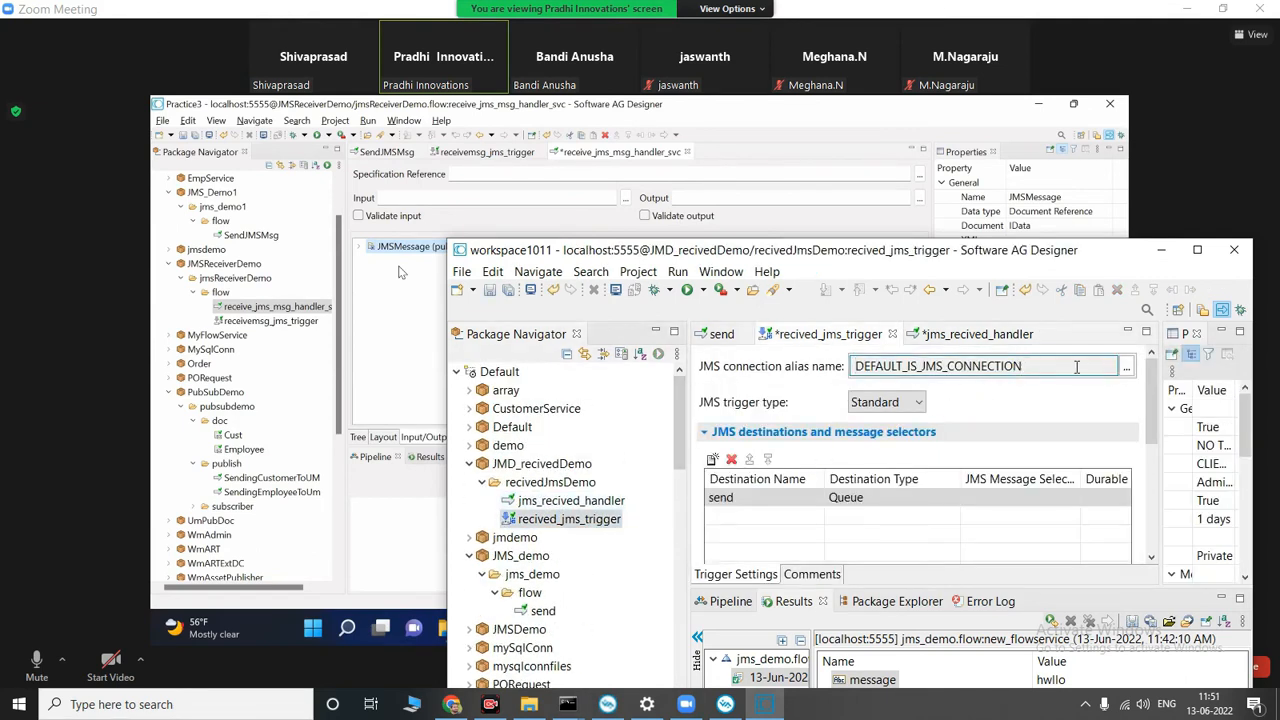
click(765, 498)
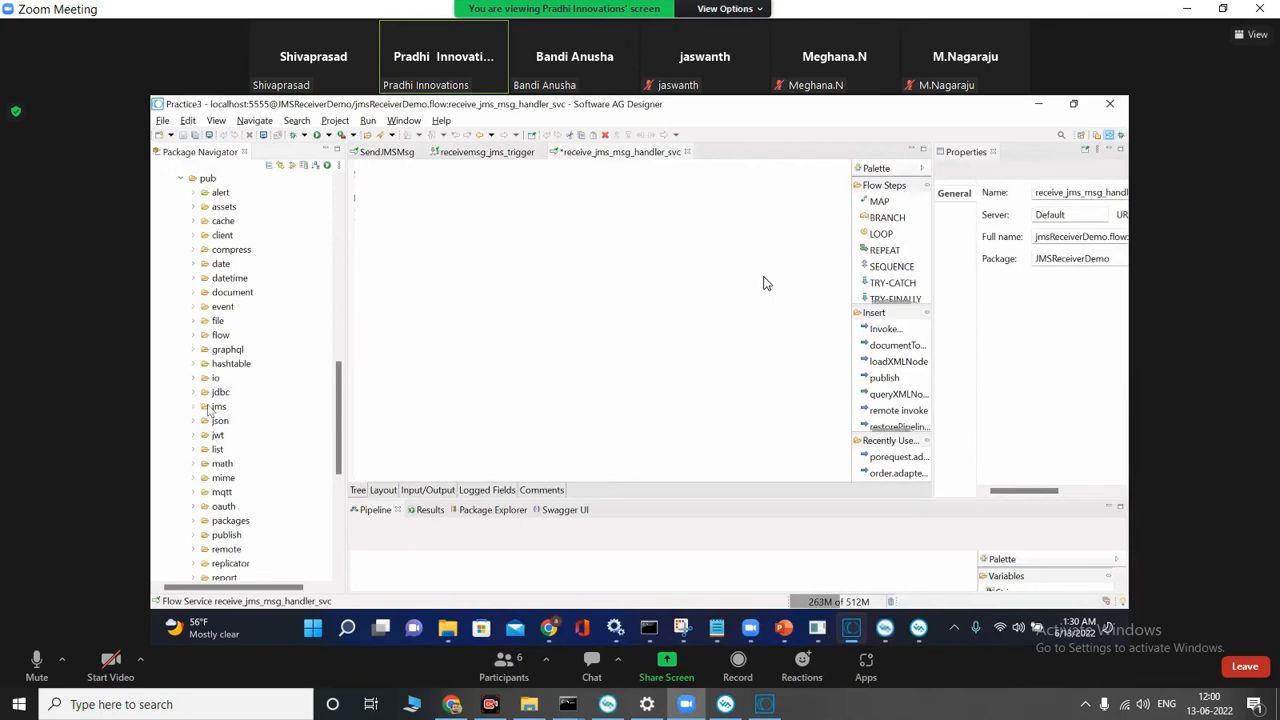
Step: Add the debugLog service from the pub.flow folder to the receive_jms_msg_handler_svc flow and select it
click(194, 336)
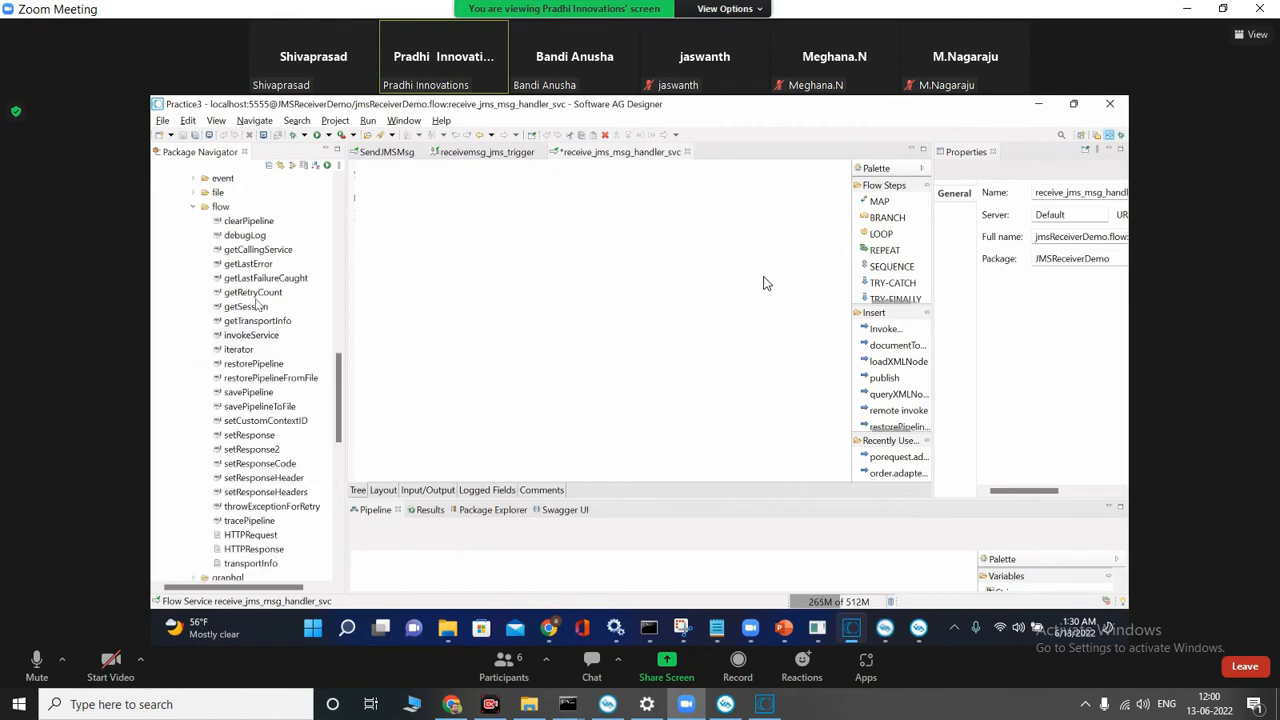
drag(256, 236, 365, 232)
click(425, 167)
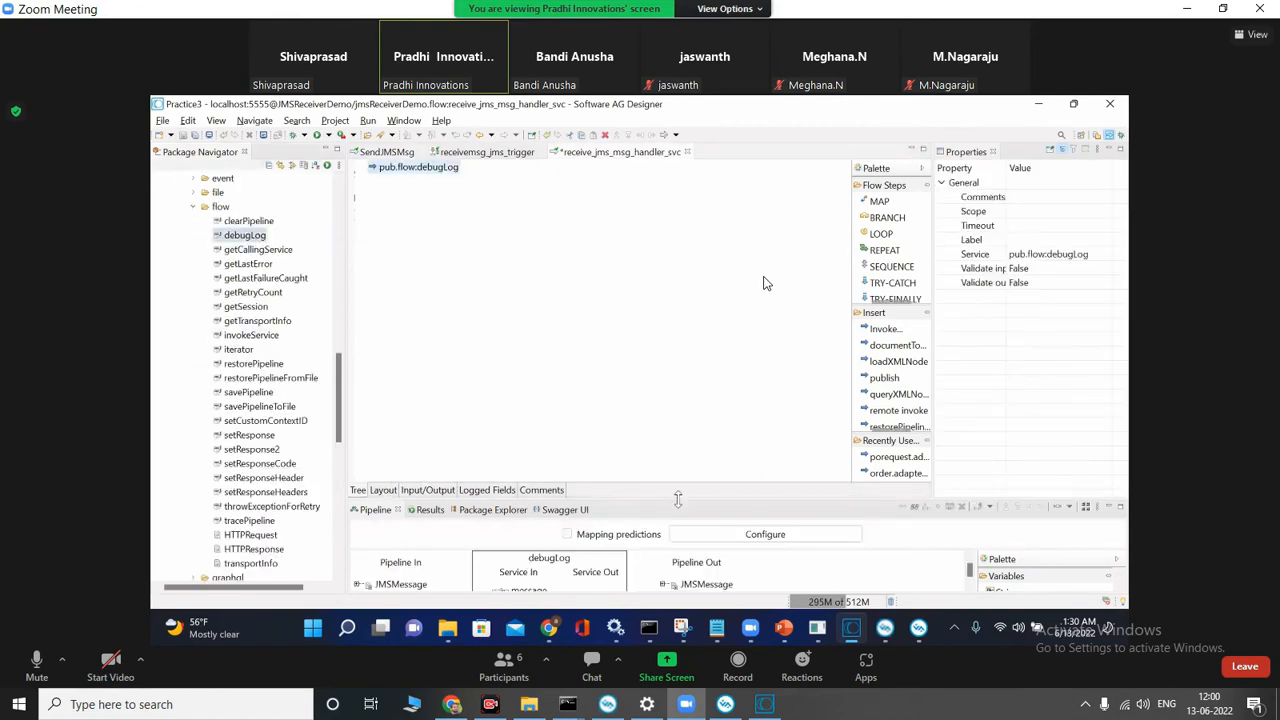
Step: Enlarge the pipeline area, expand the incoming JMSMessage's body and select its string variable
drag(677, 498, 615, 343)
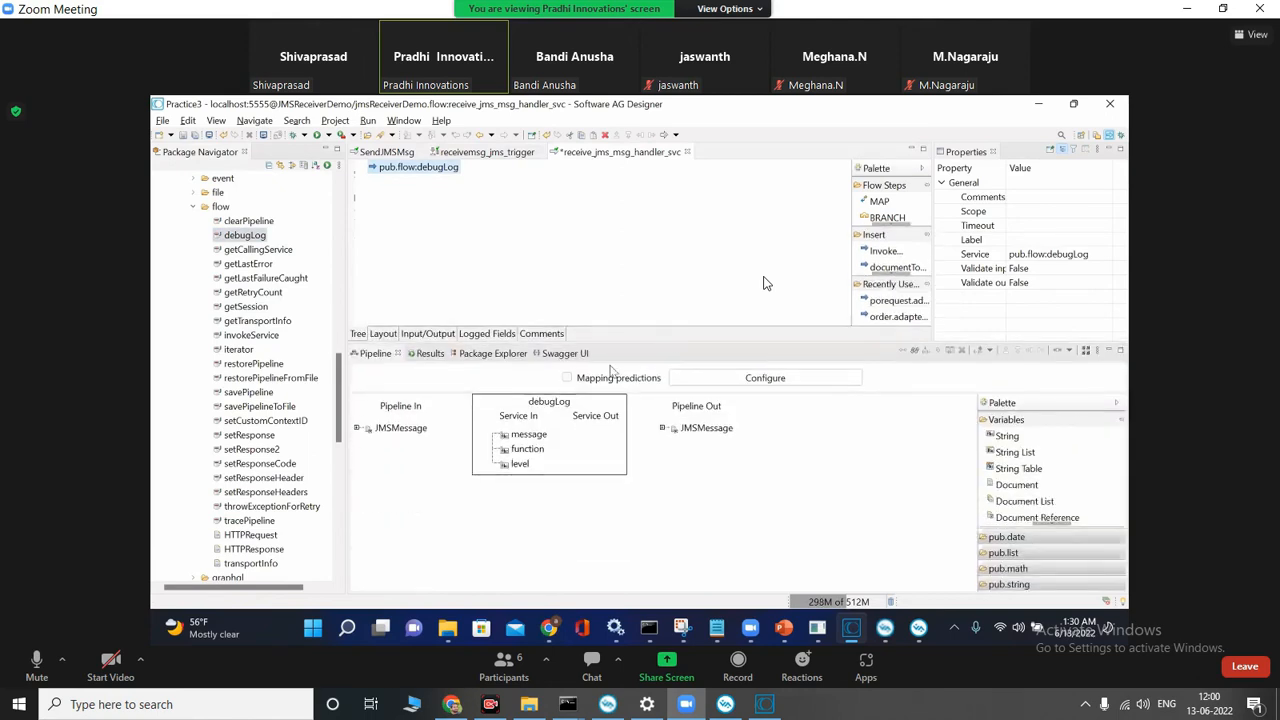
click(358, 429)
click(368, 472)
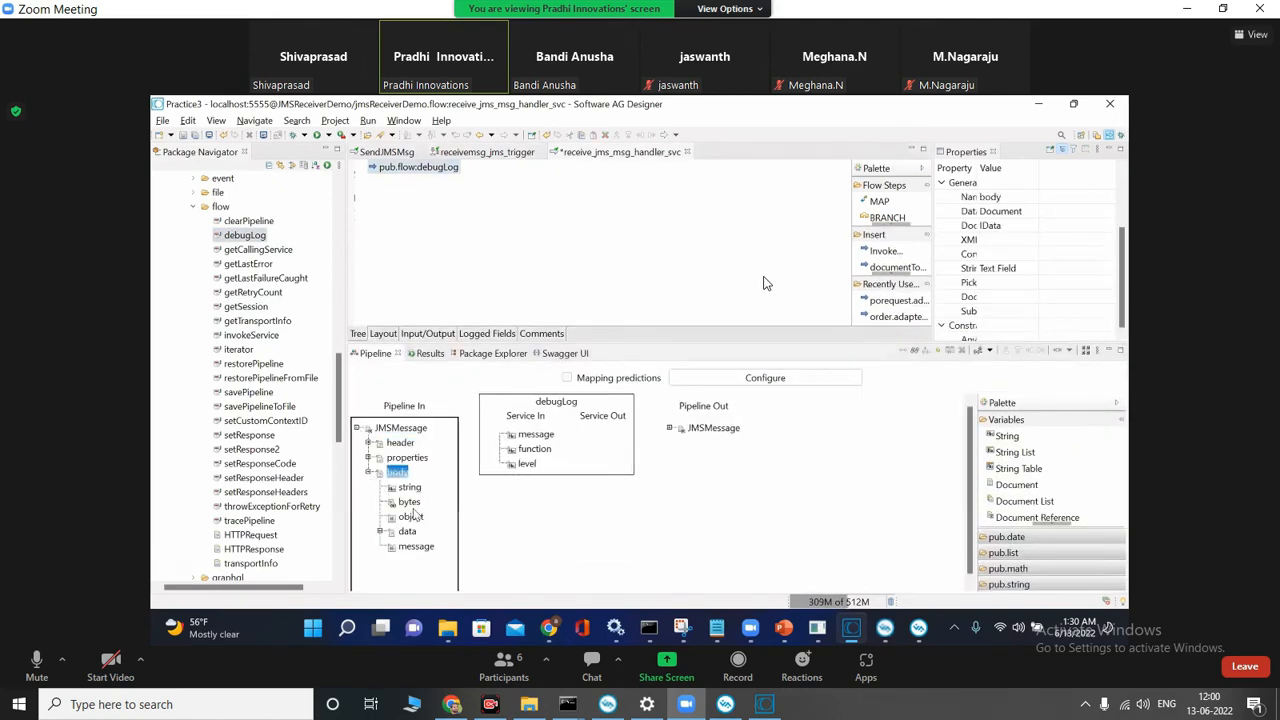
click(410, 488)
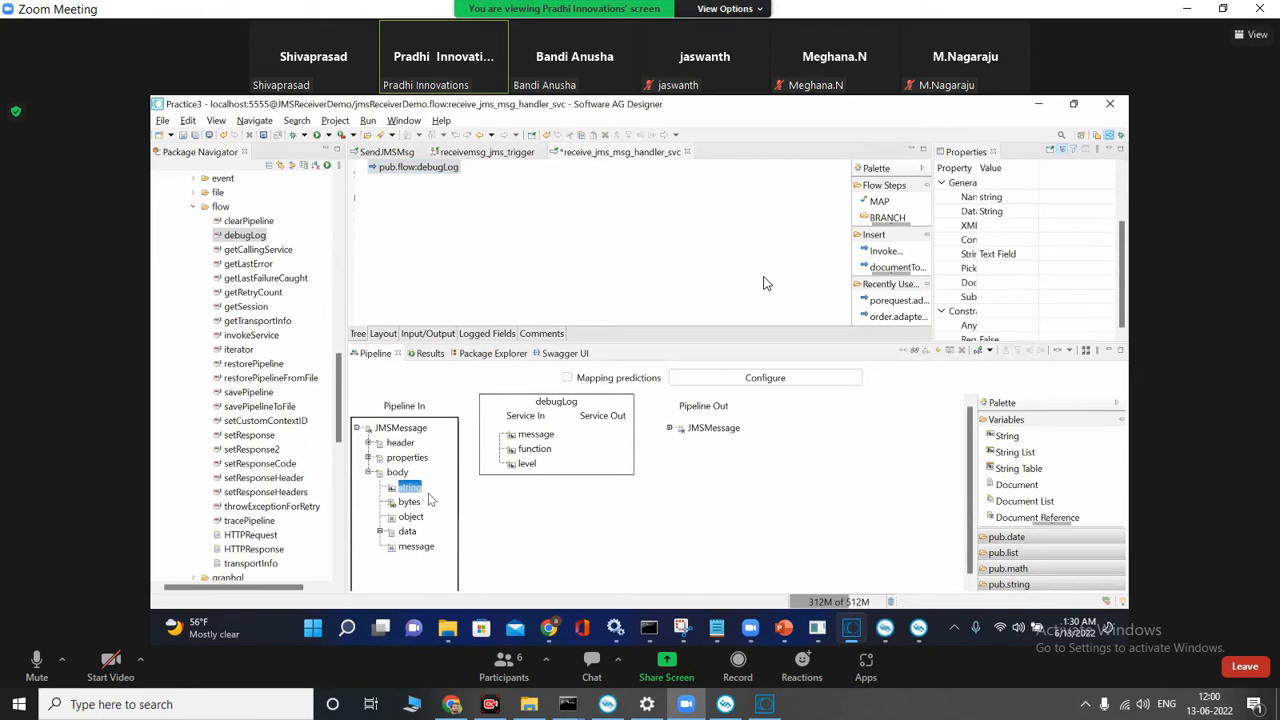
Step: Set debugLog's message input to "** Received Msg %% **" with pipeline variable substitution enabled
click(545, 439)
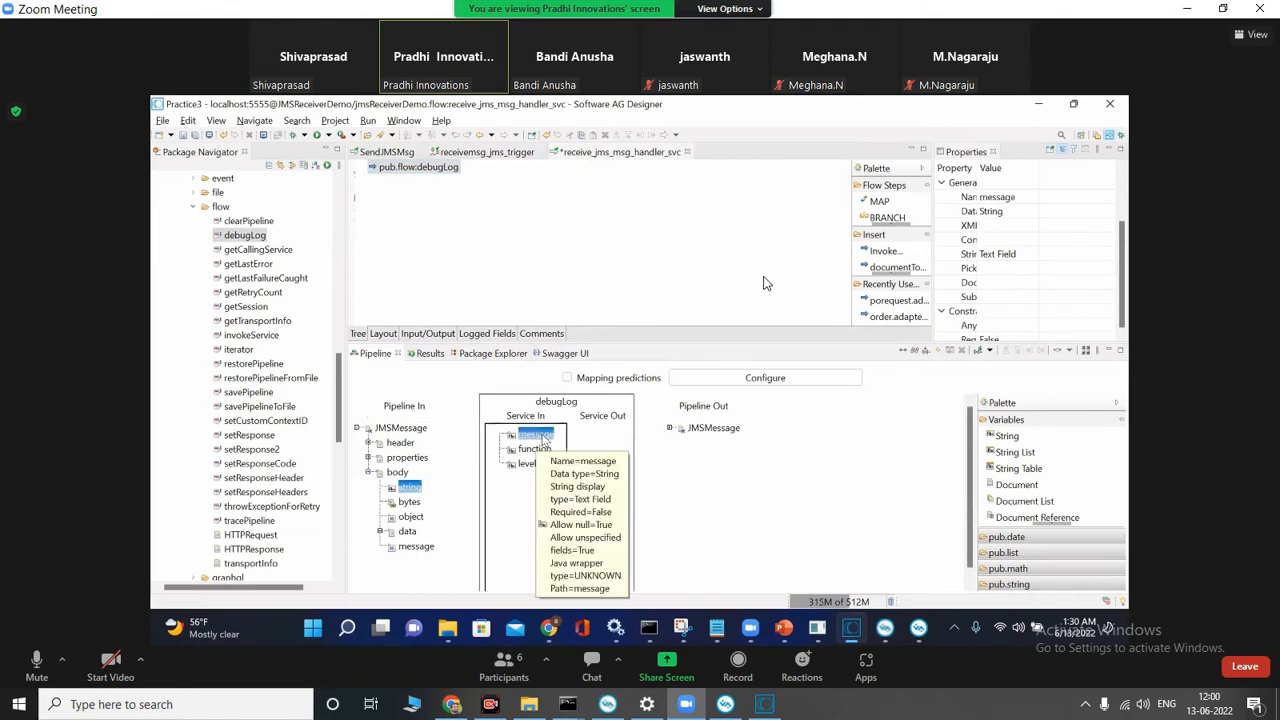
double_click(545, 439)
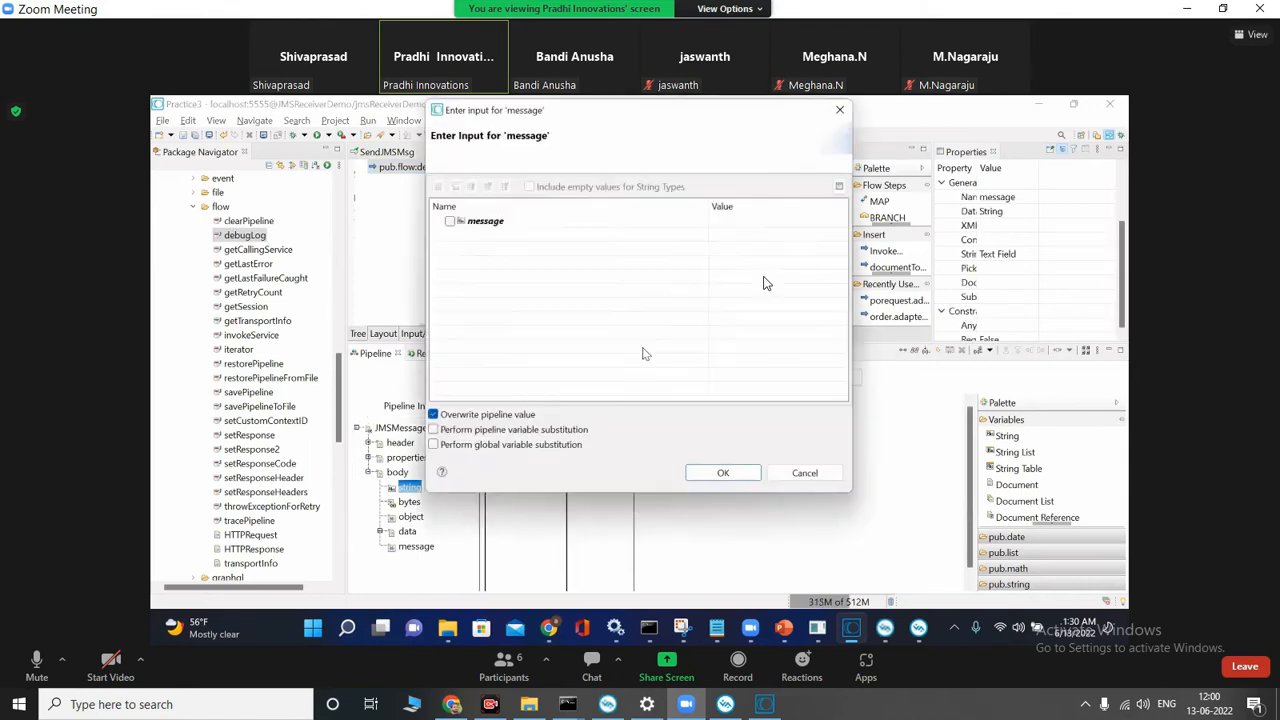
click(430, 432)
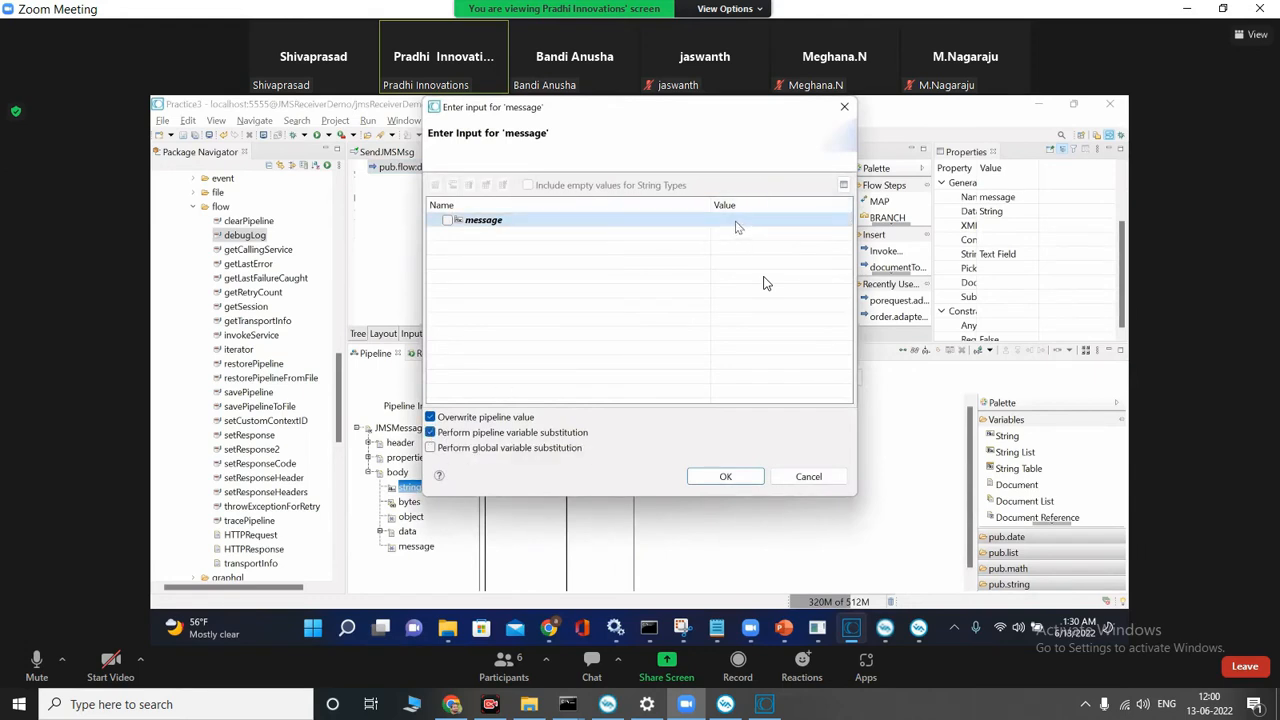
click(736, 221)
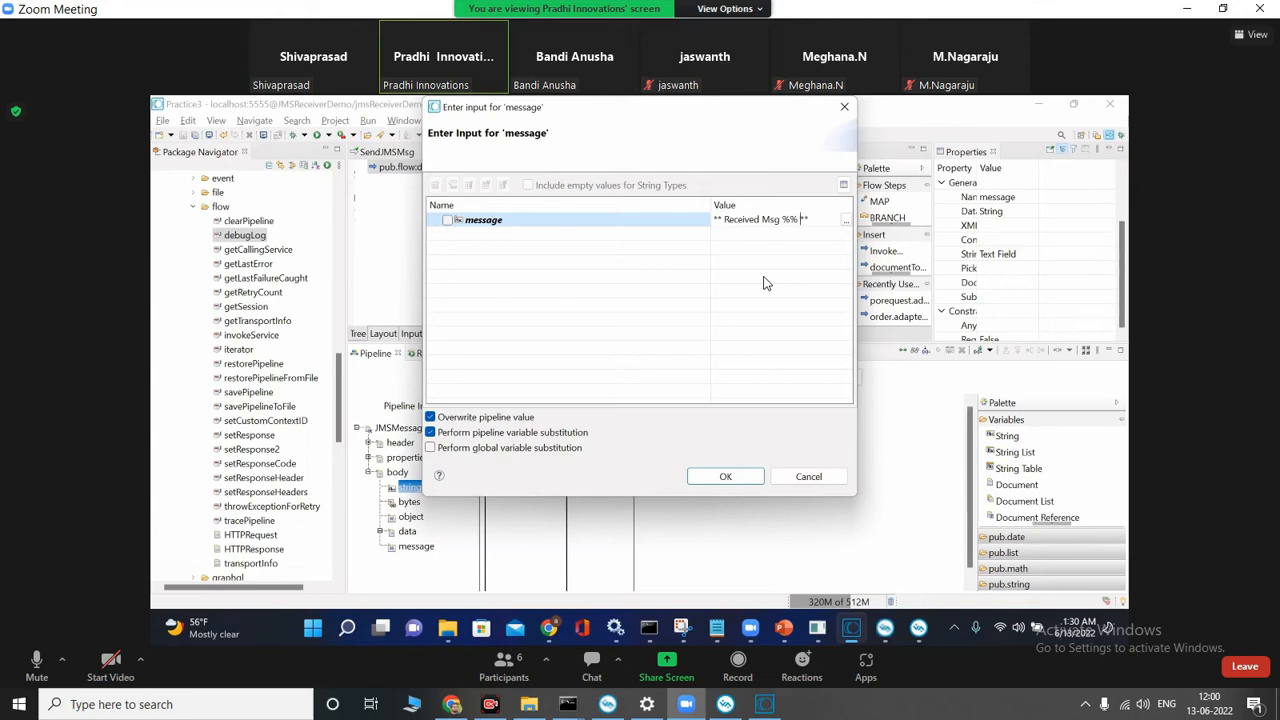
click(726, 477)
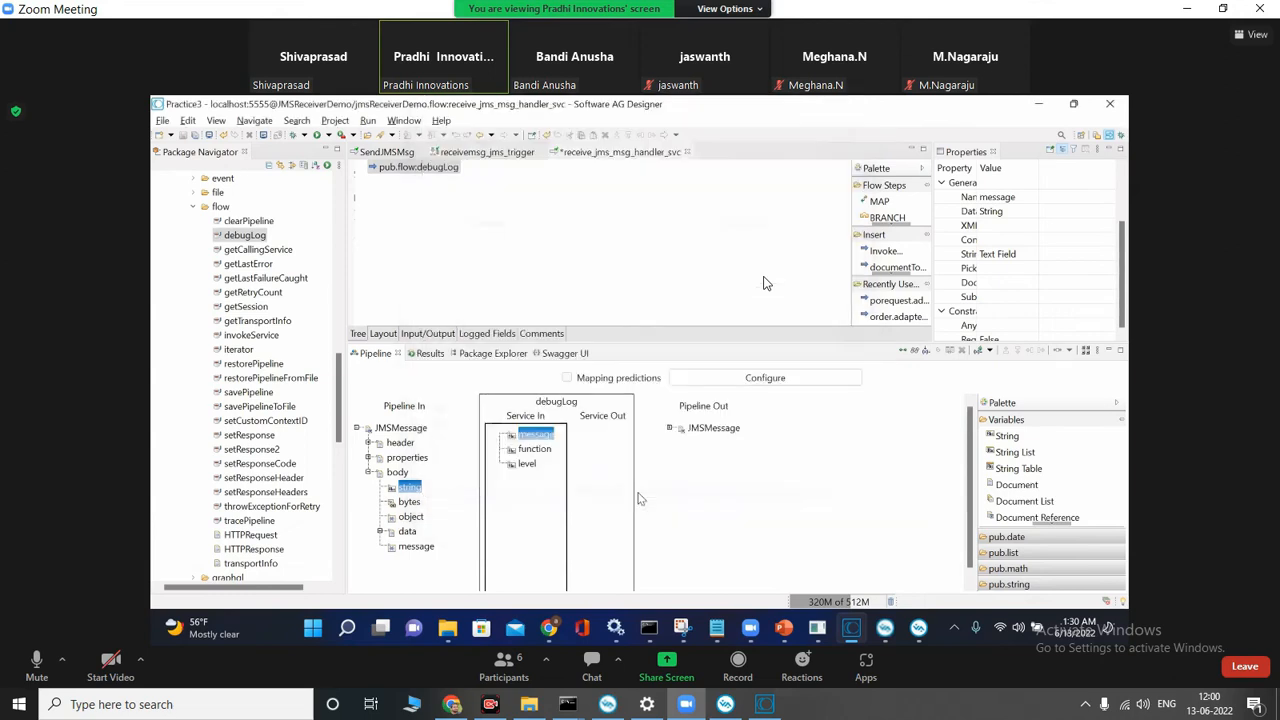
Step: Insert the copied pipeline path JMSMessage/body/string between the percent signs of debugLog's message input, making it "** Received Msg %JMSMessage/body/string% **"
right_click(411, 490)
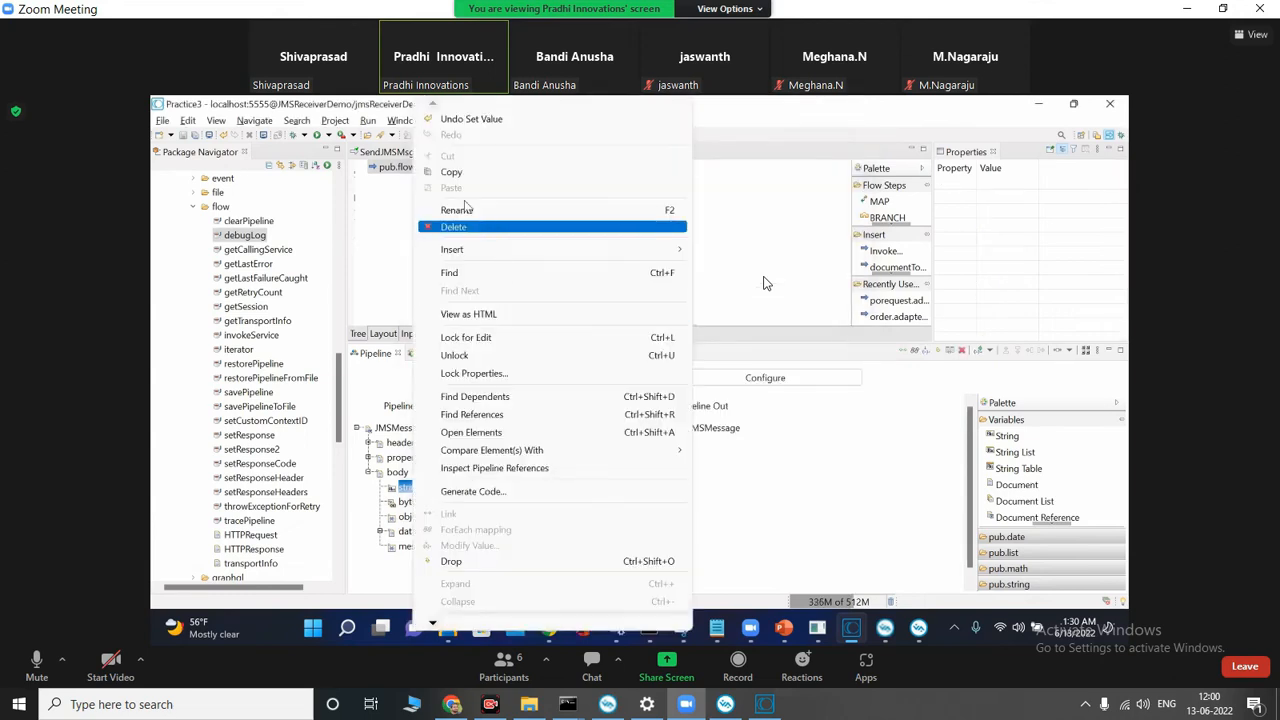
click(452, 172)
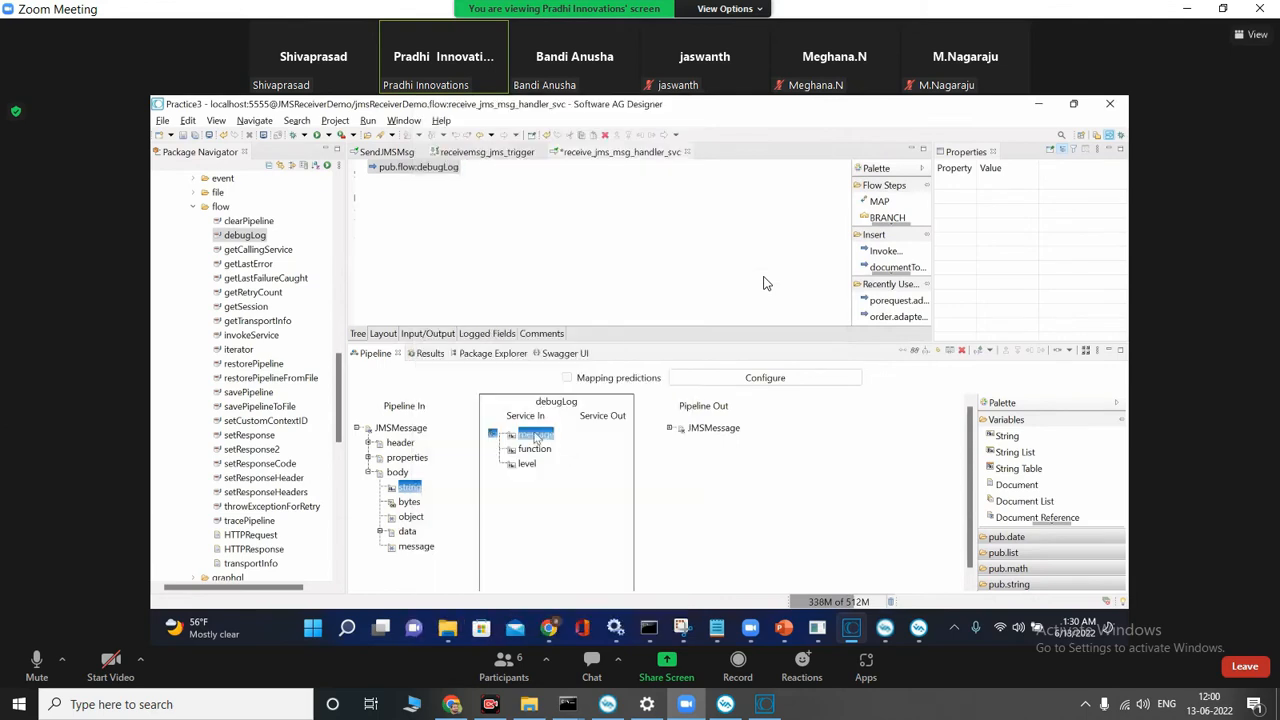
double_click(537, 437)
click(790, 220)
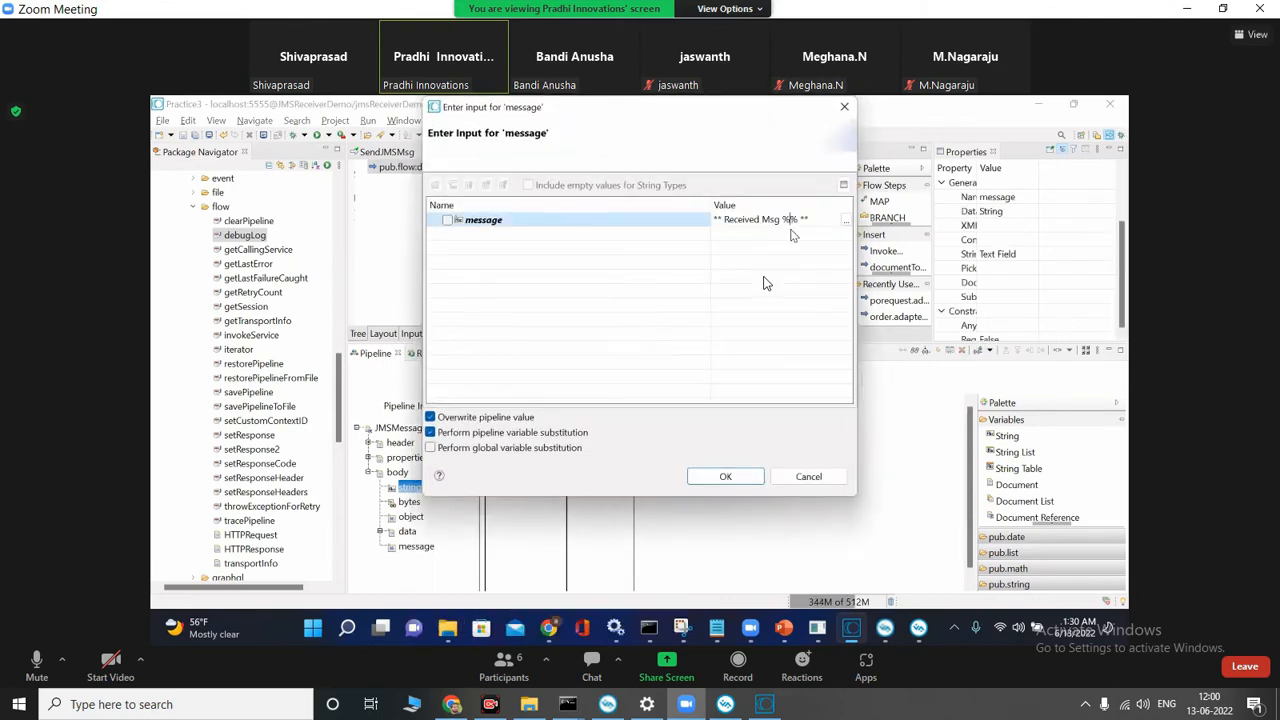
key(ctrl+v)
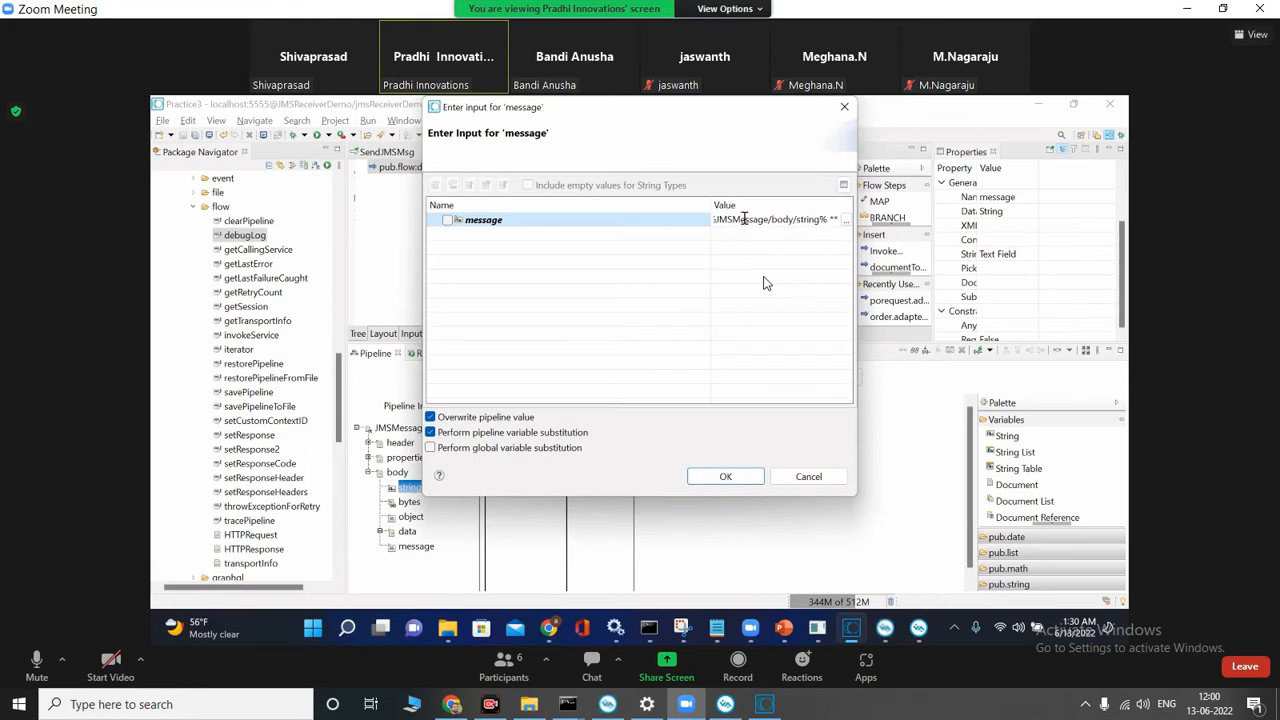
drag(736, 219, 701, 218)
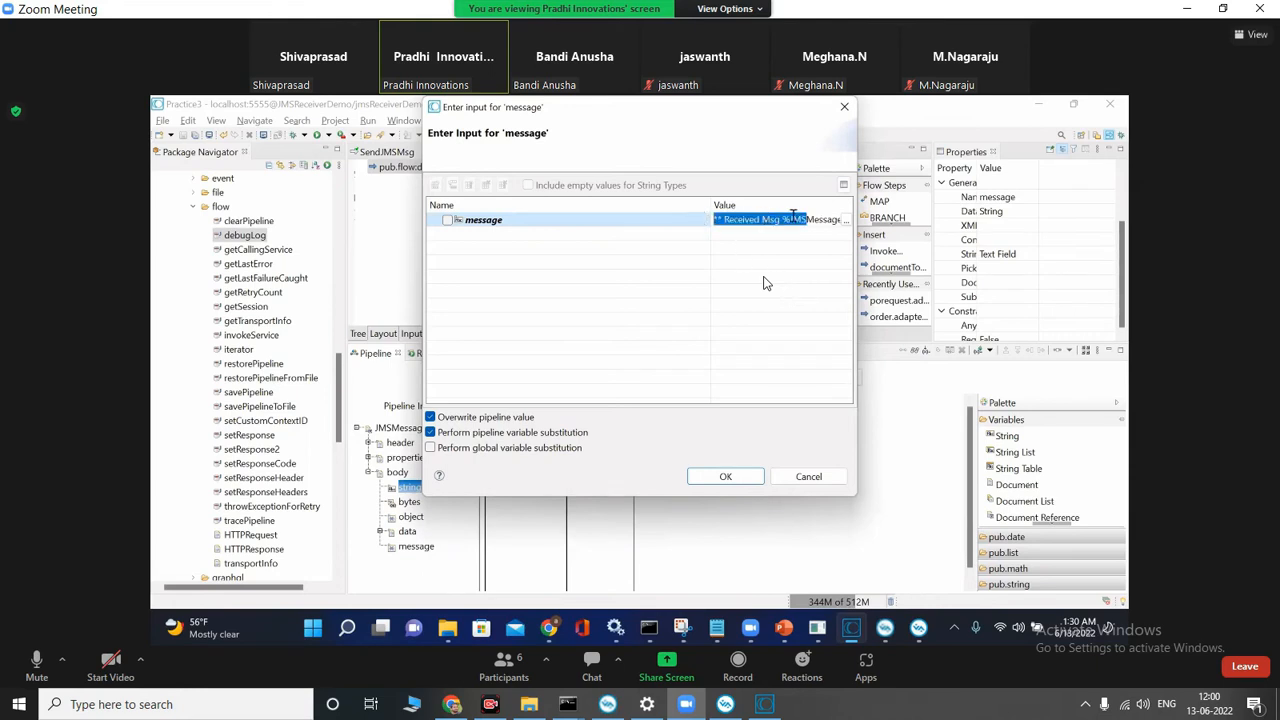
click(793, 218)
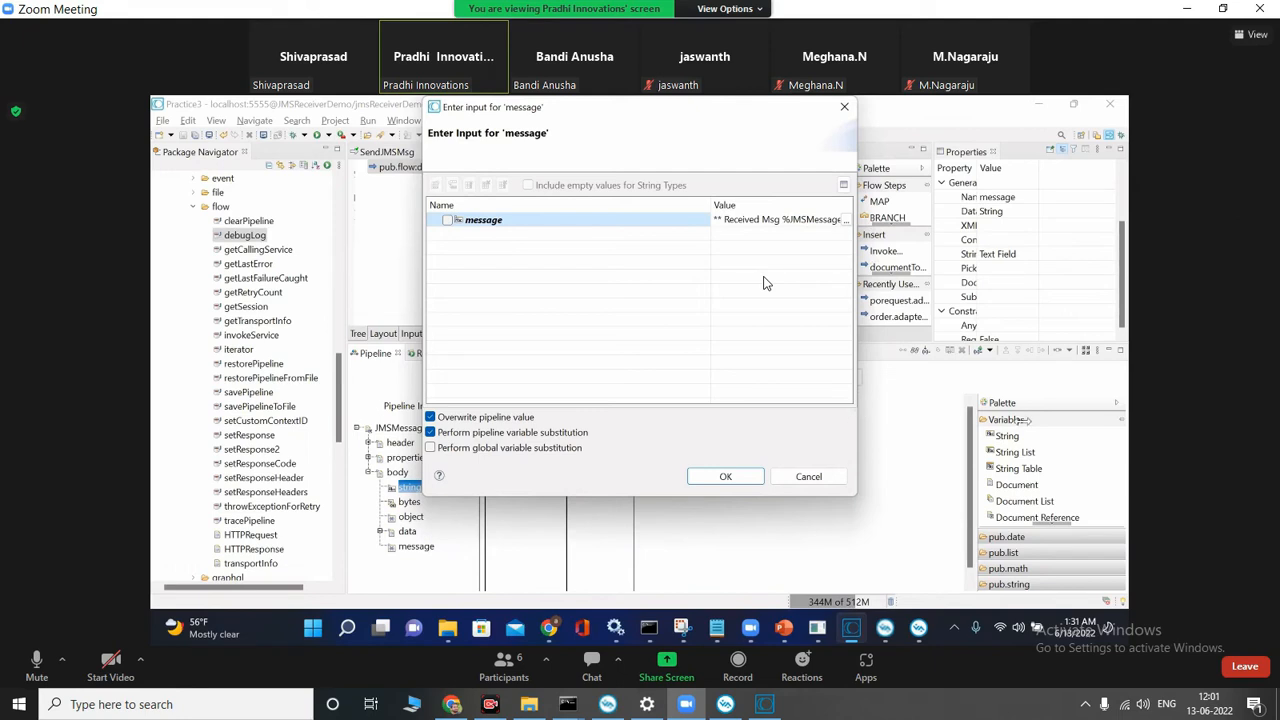
drag(857, 421, 1021, 421)
drag(852, 202, 958, 218)
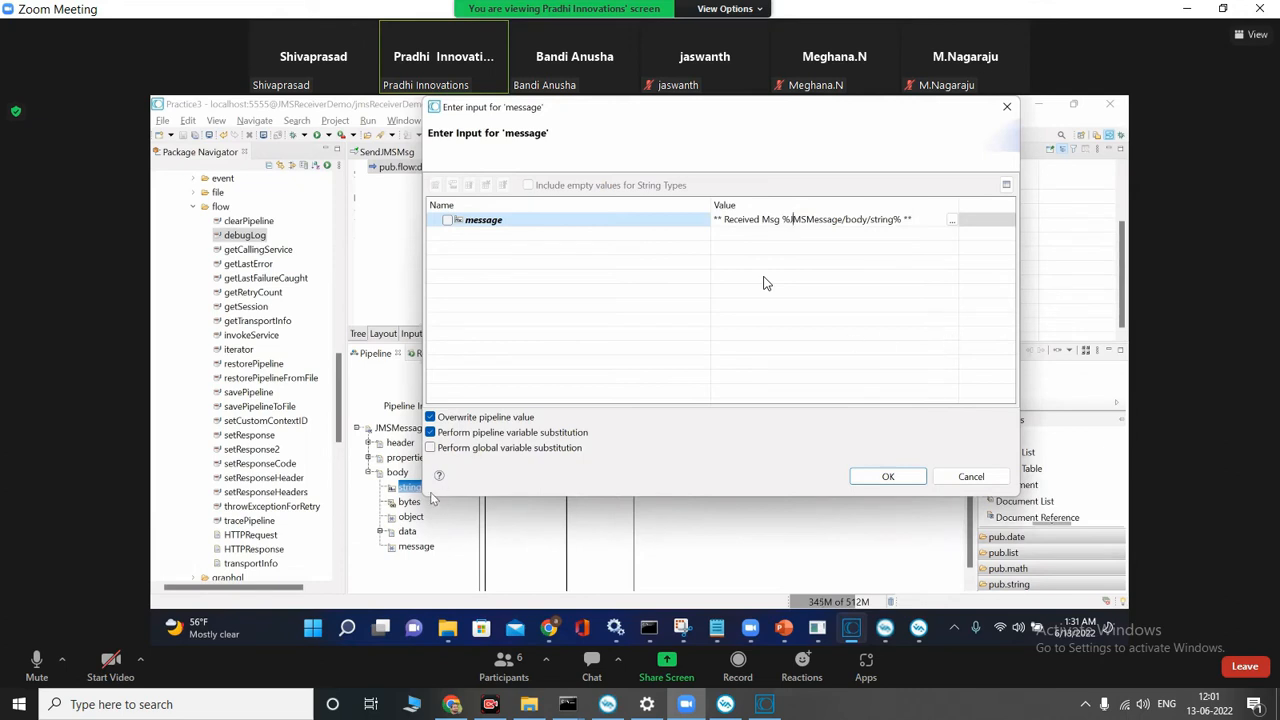
click(888, 476)
Step: Reopen debugLog's message input and widen its value column to review the full substitution text
drag(409, 493, 508, 452)
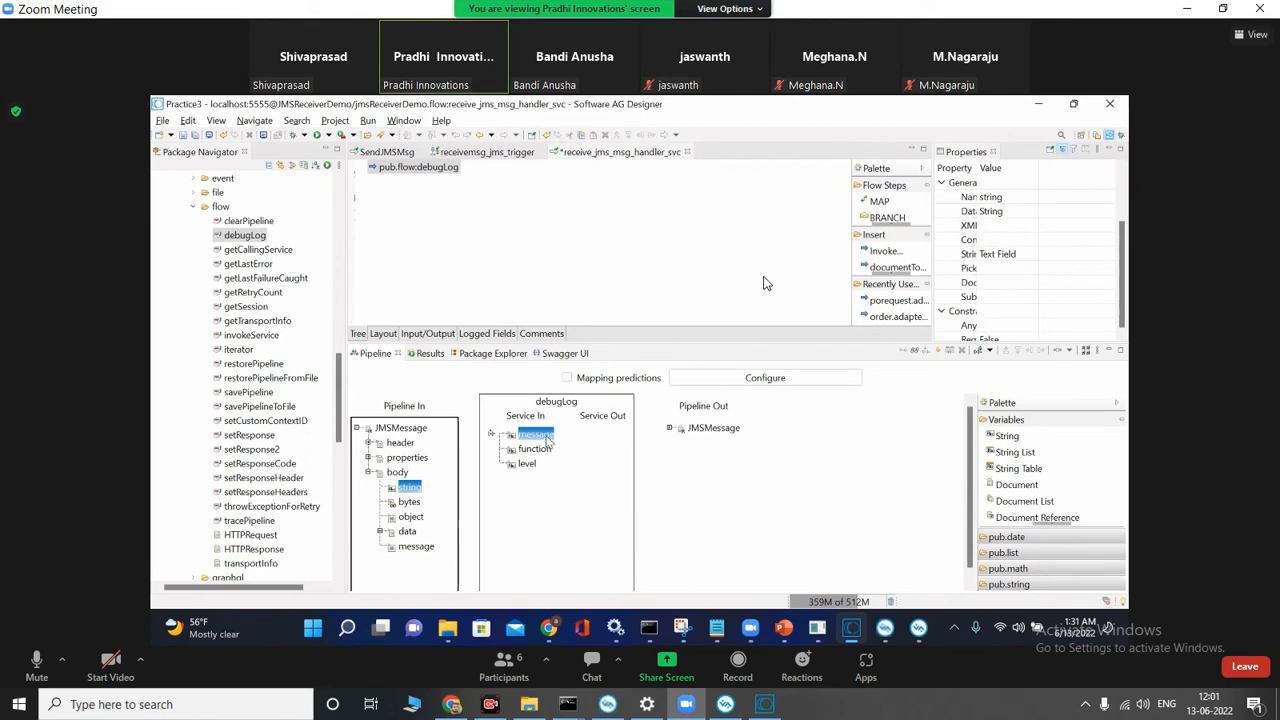
double_click(546, 441)
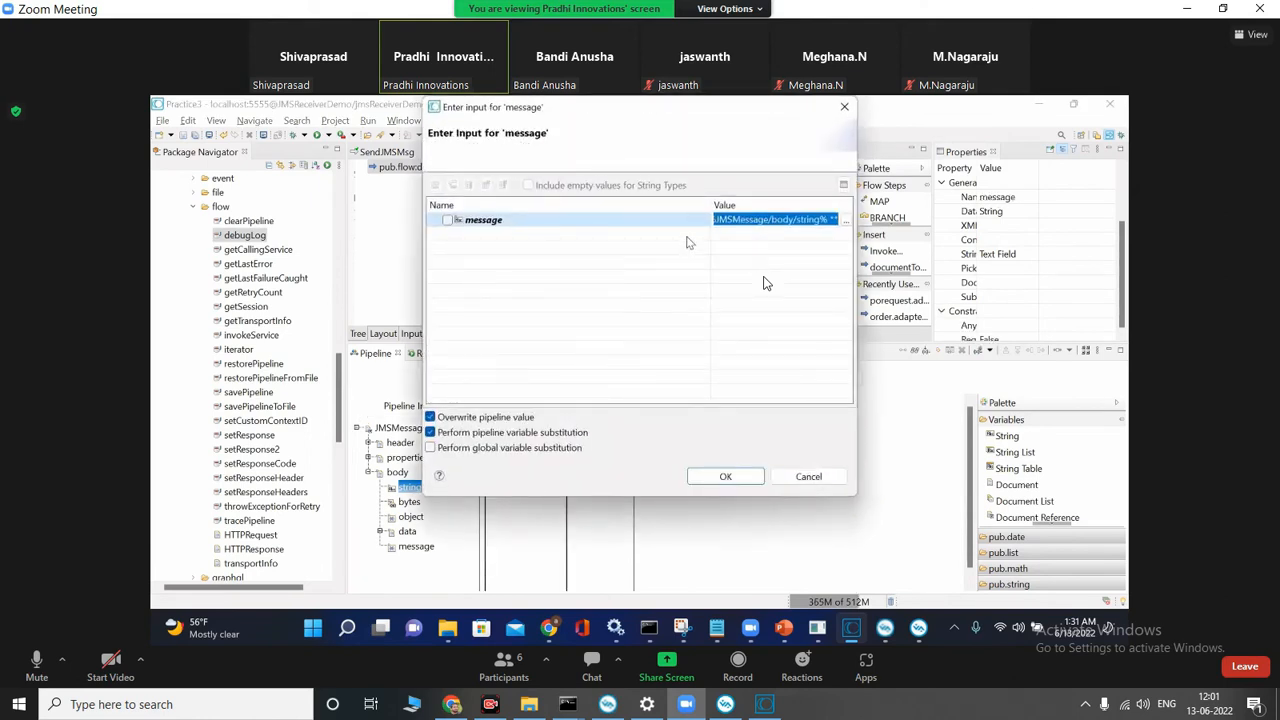
drag(705, 208, 582, 206)
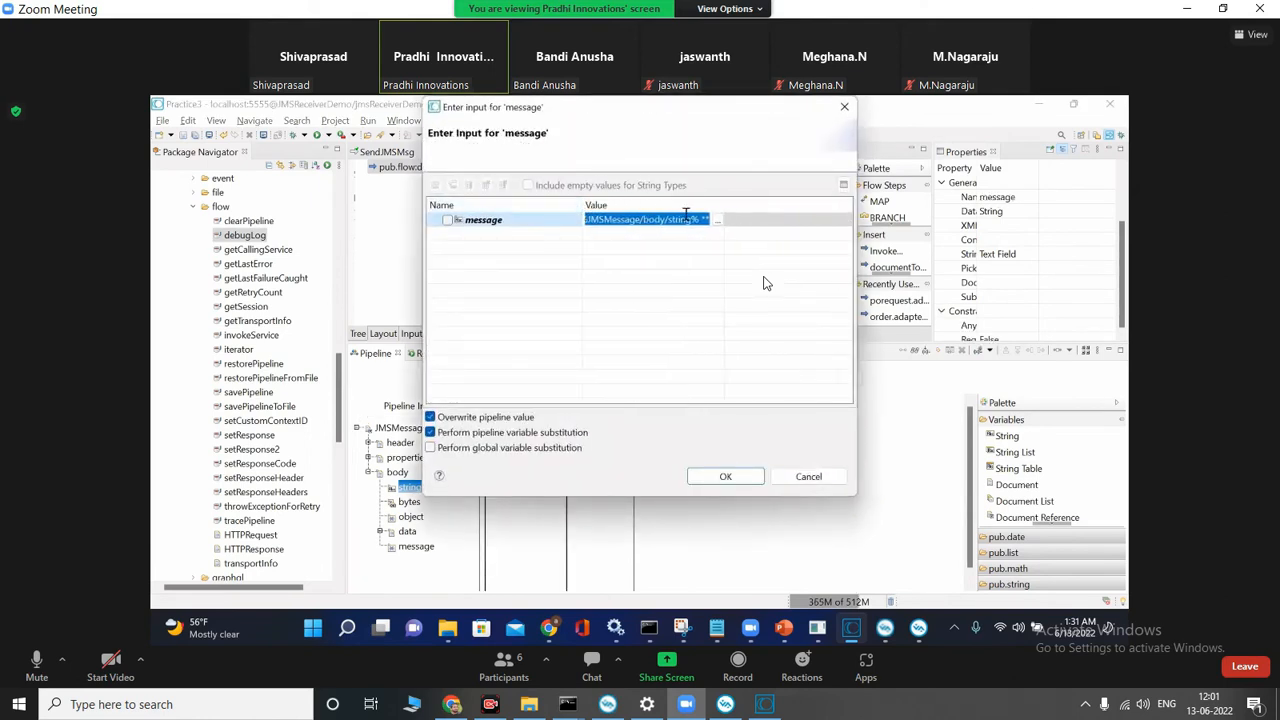
drag(724, 205, 829, 205)
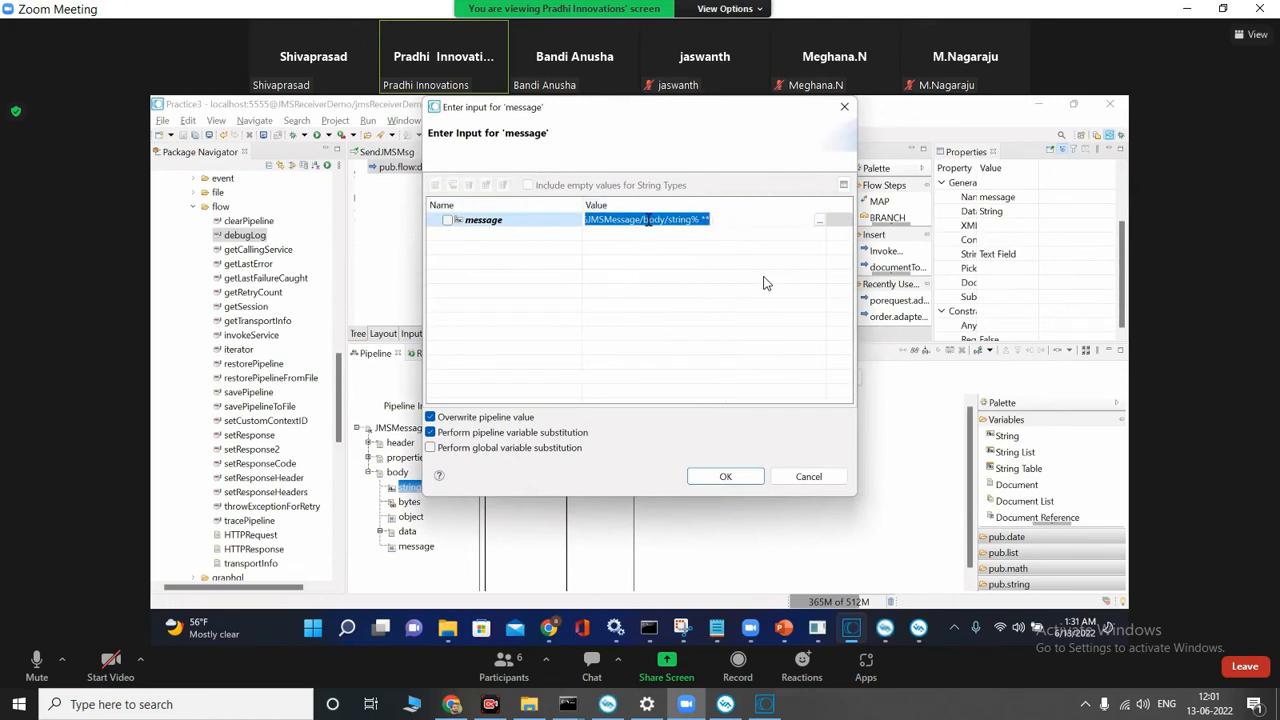
drag(665, 219, 569, 218)
click(650, 308)
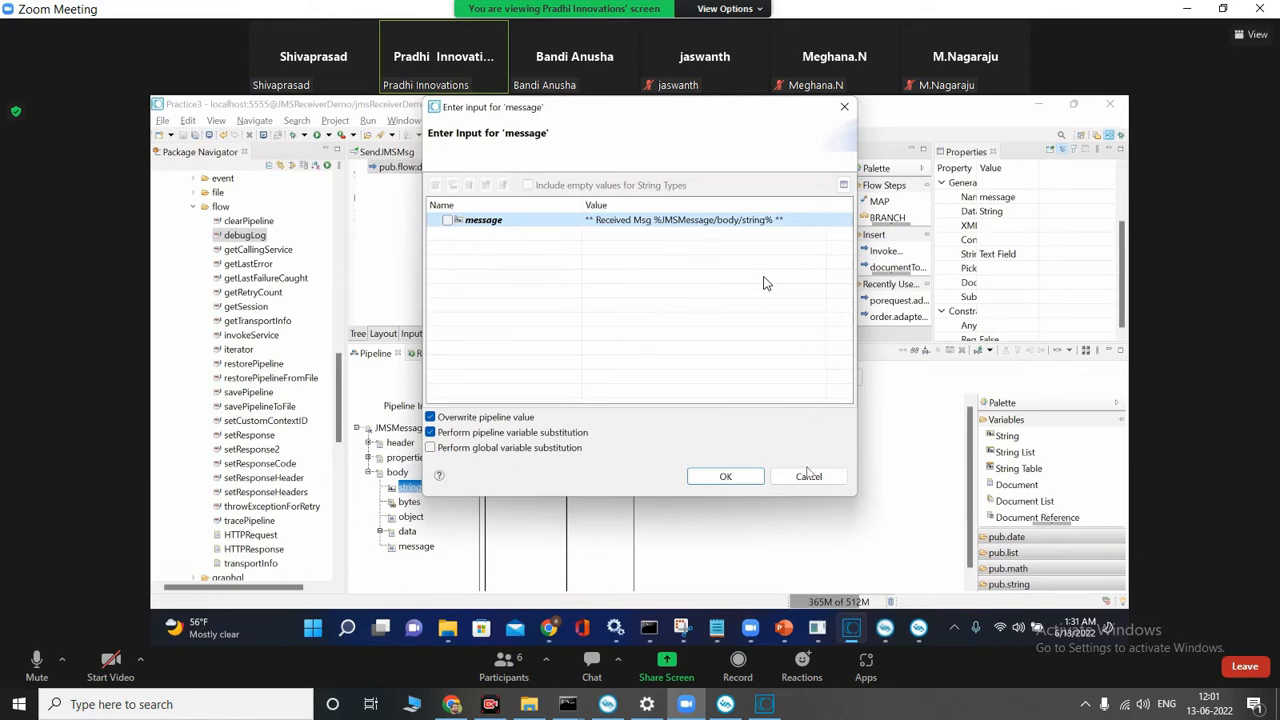
click(726, 477)
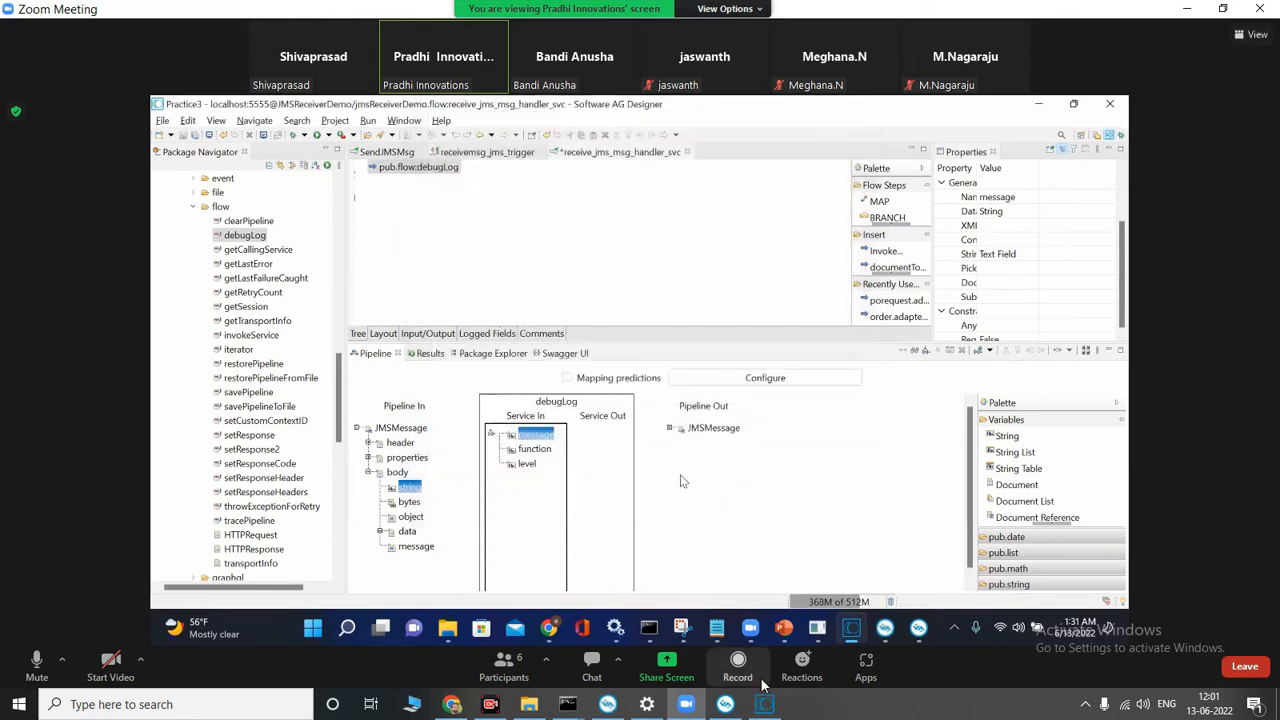
Step: Switch to the workspace1011 Designer window, open jms_recived_handler, and examine its flow tree and its input and output definition
click(763, 704)
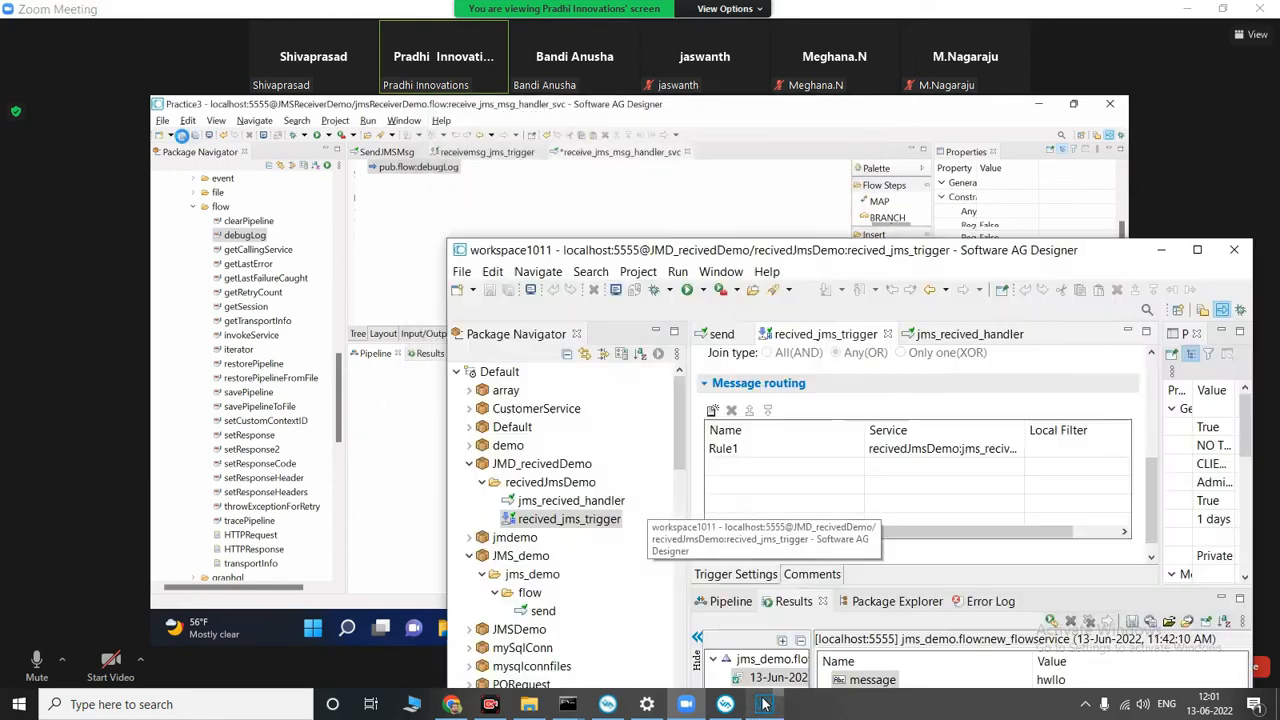
double_click(583, 505)
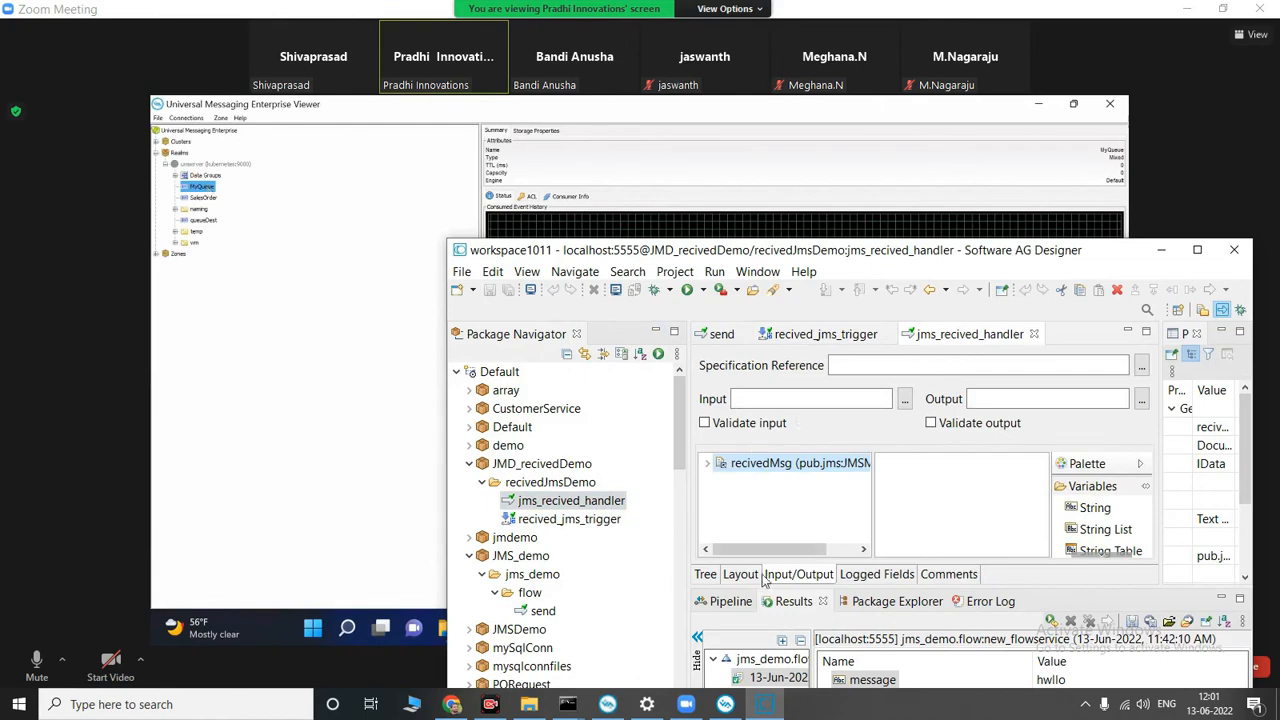
click(705, 574)
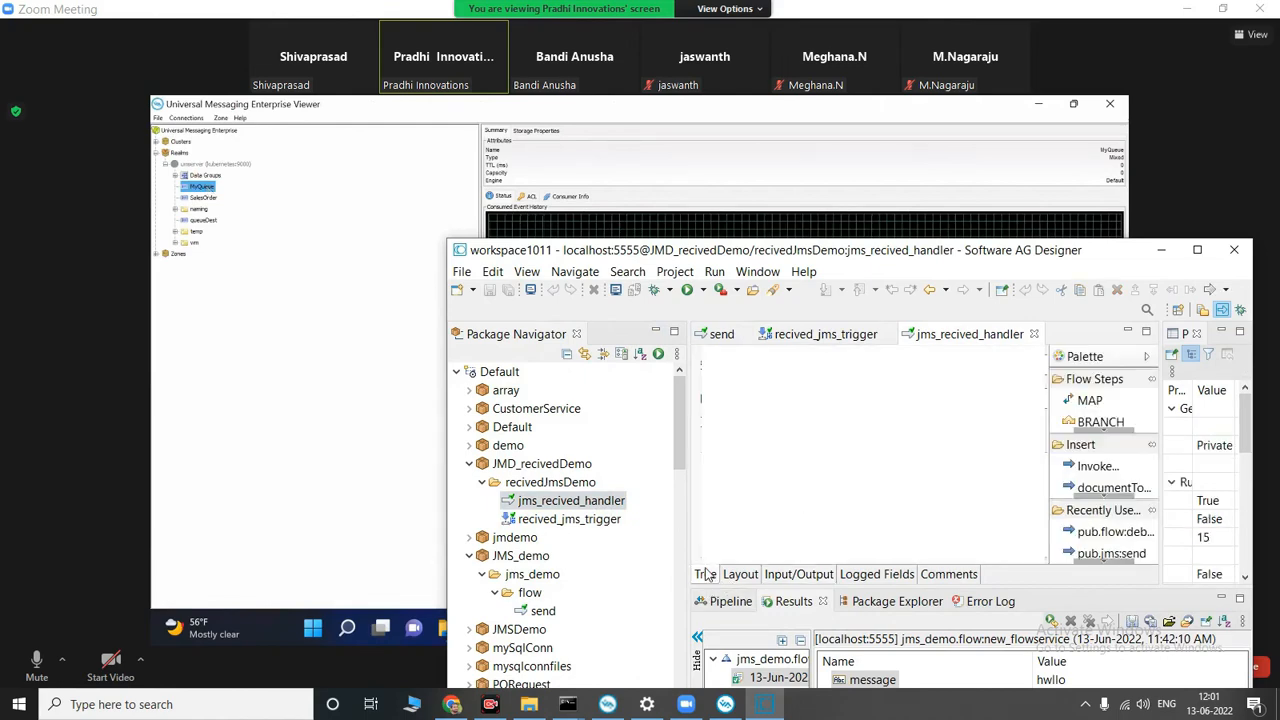
drag(893, 258, 1000, 158)
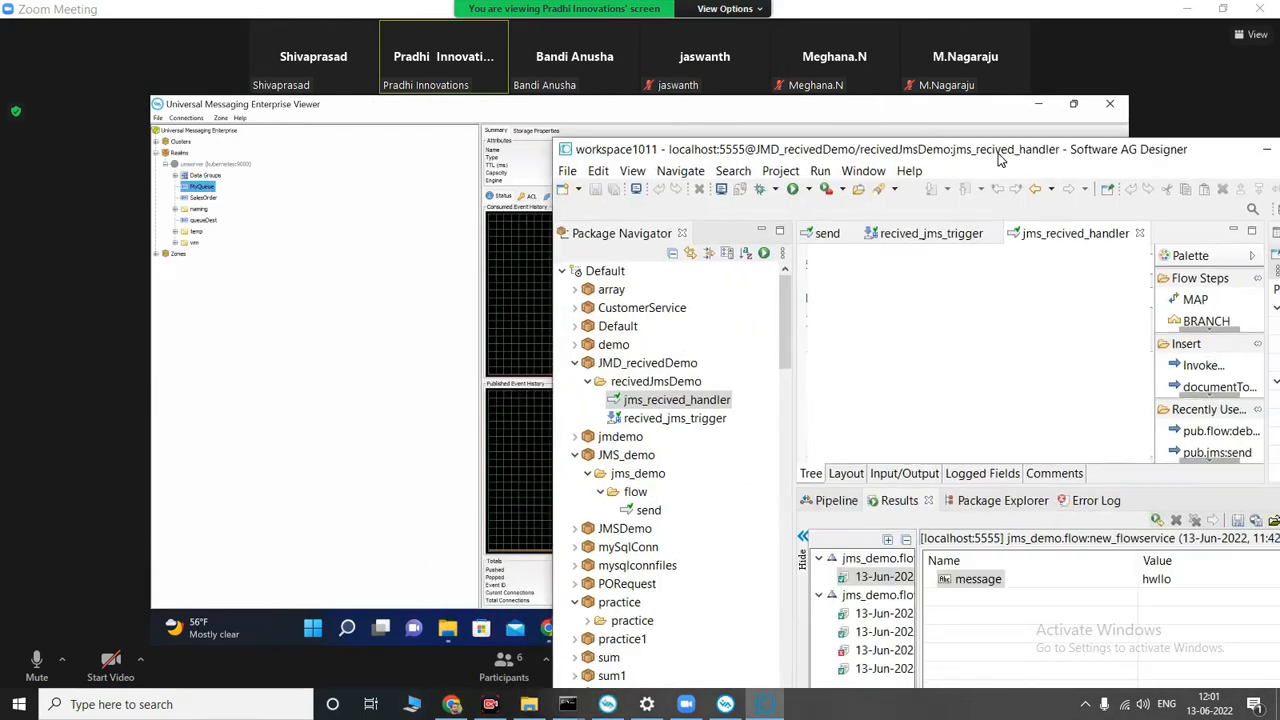
click(705, 420)
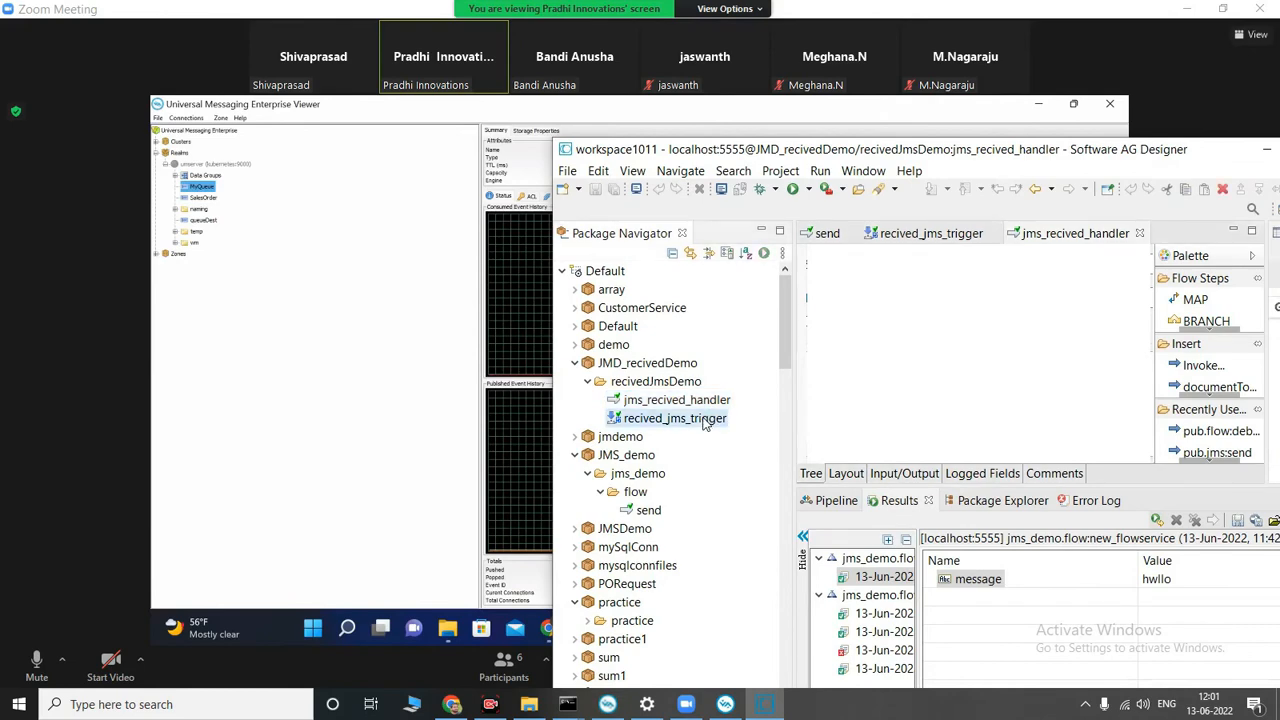
click(896, 475)
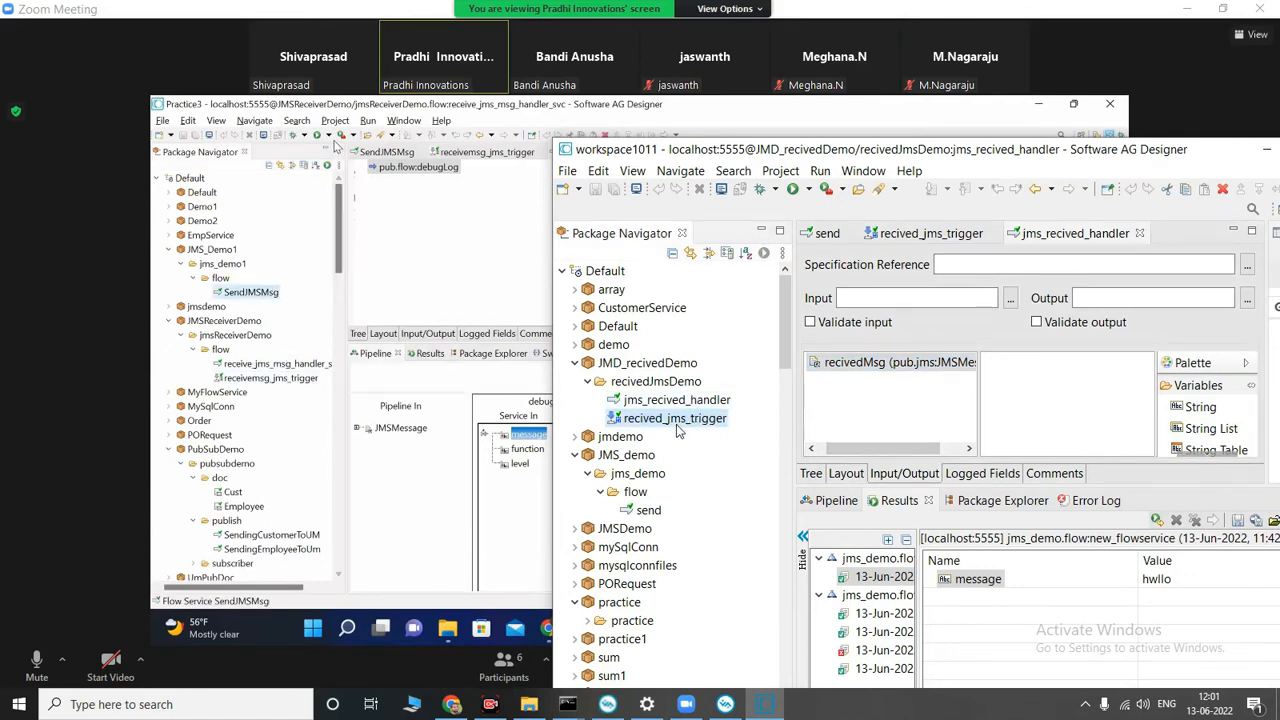
Step: In recived_jms_trigger, add a second message routing rule that uses the jms_recived_handler service, and delete Rule1
double_click(676, 422)
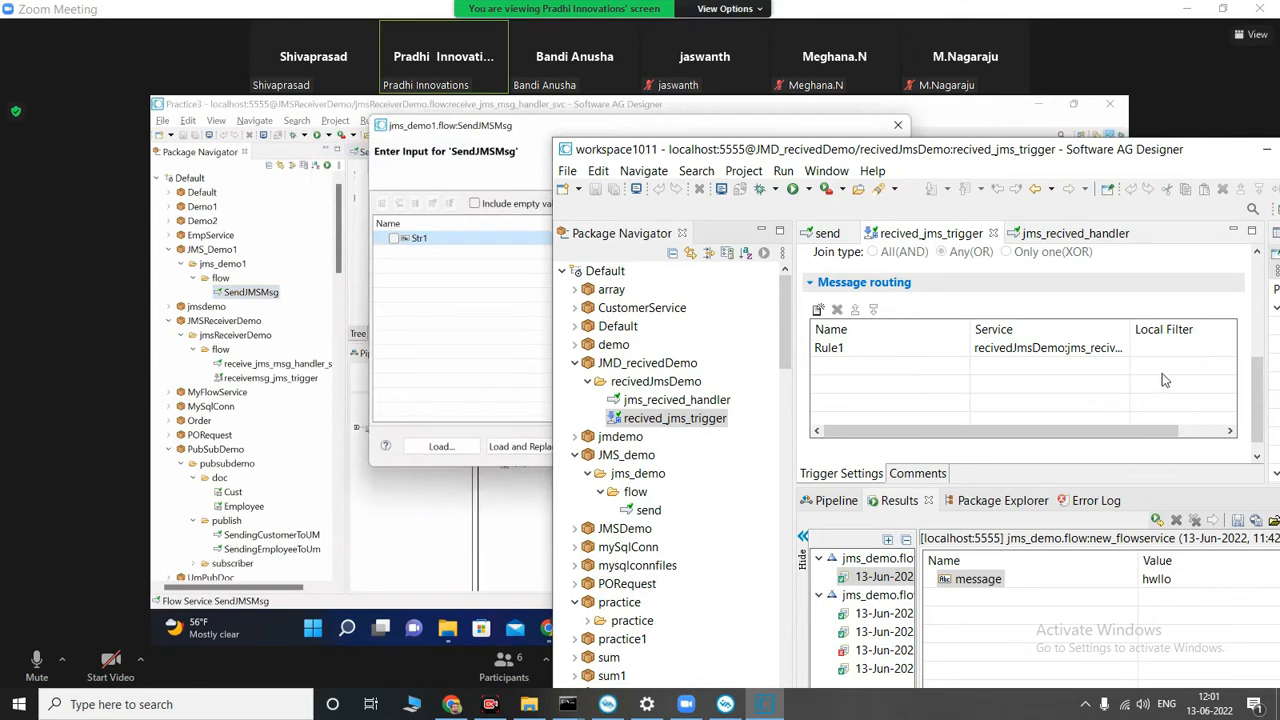
scroll(1257, 395, up, 3)
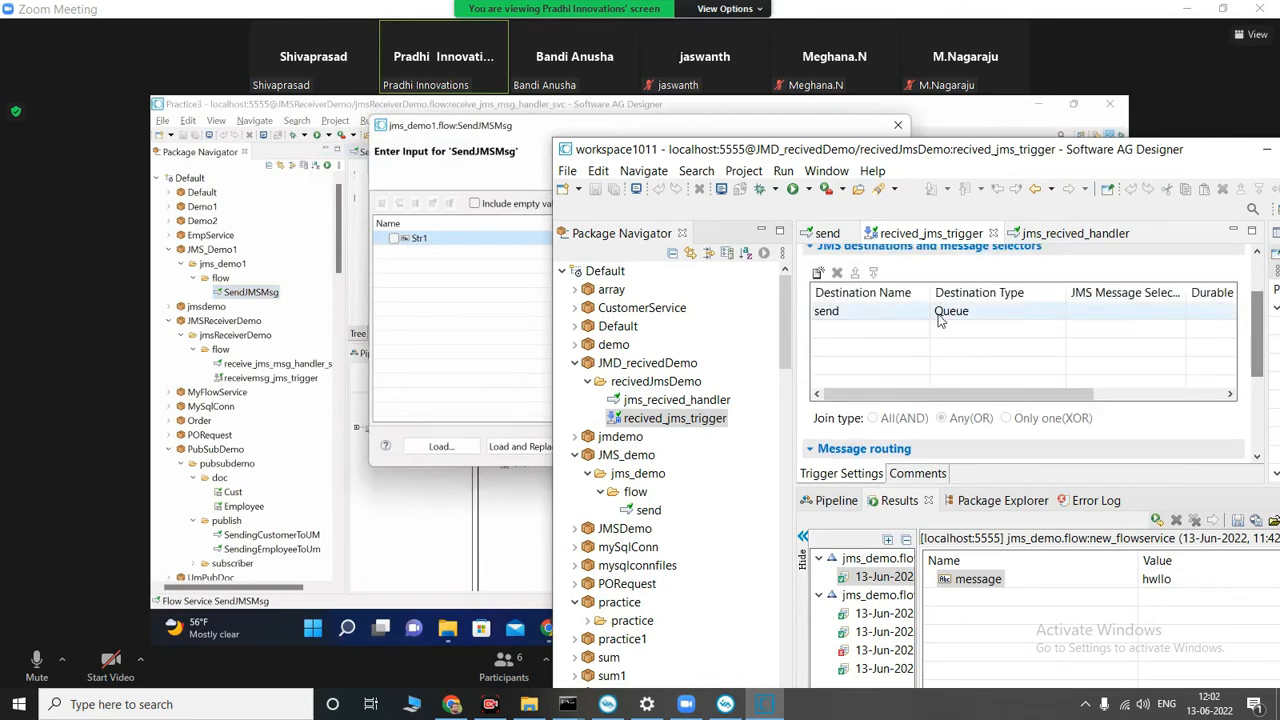
scroll(908, 380, down, 2)
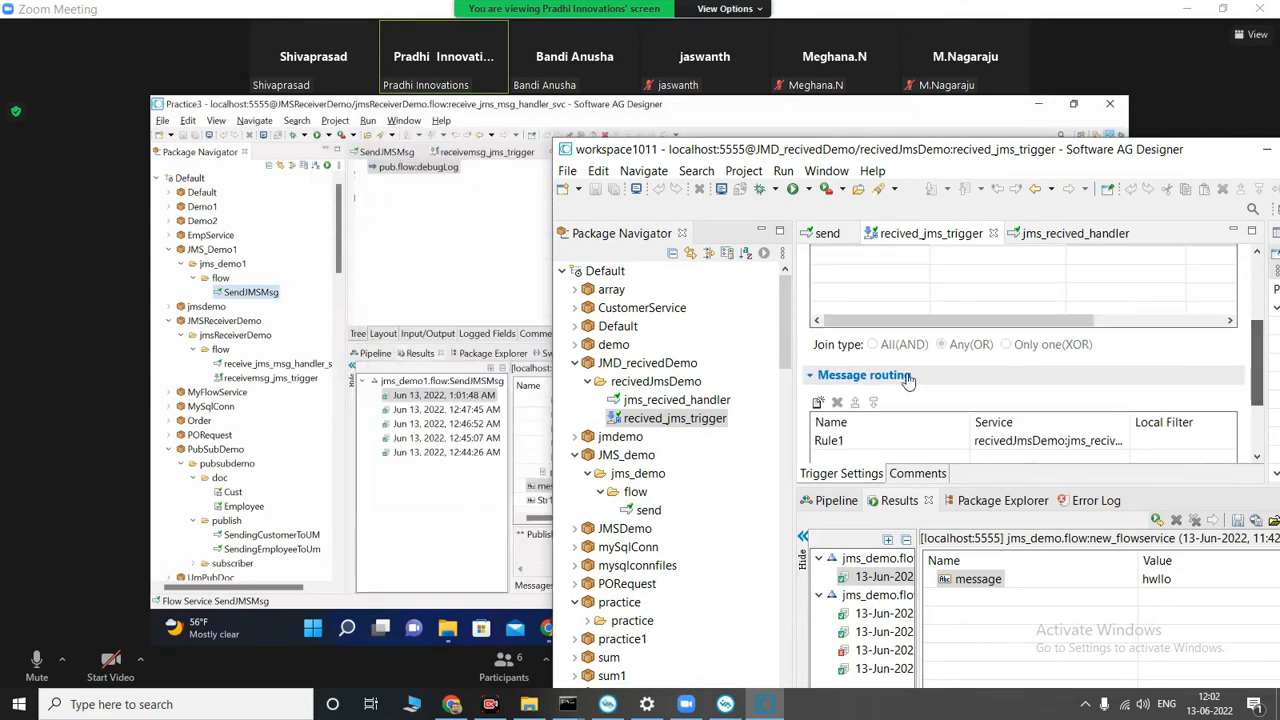
scroll(908, 380, down, 1)
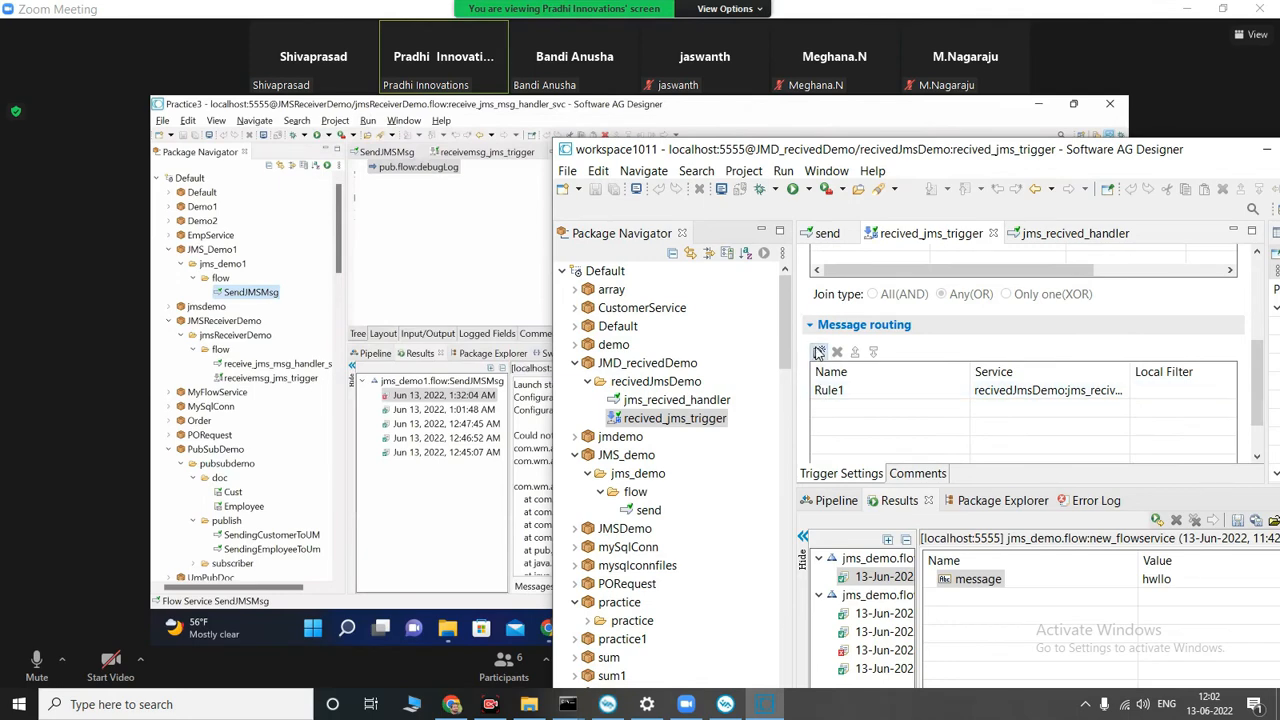
click(818, 352)
click(1110, 409)
click(1121, 410)
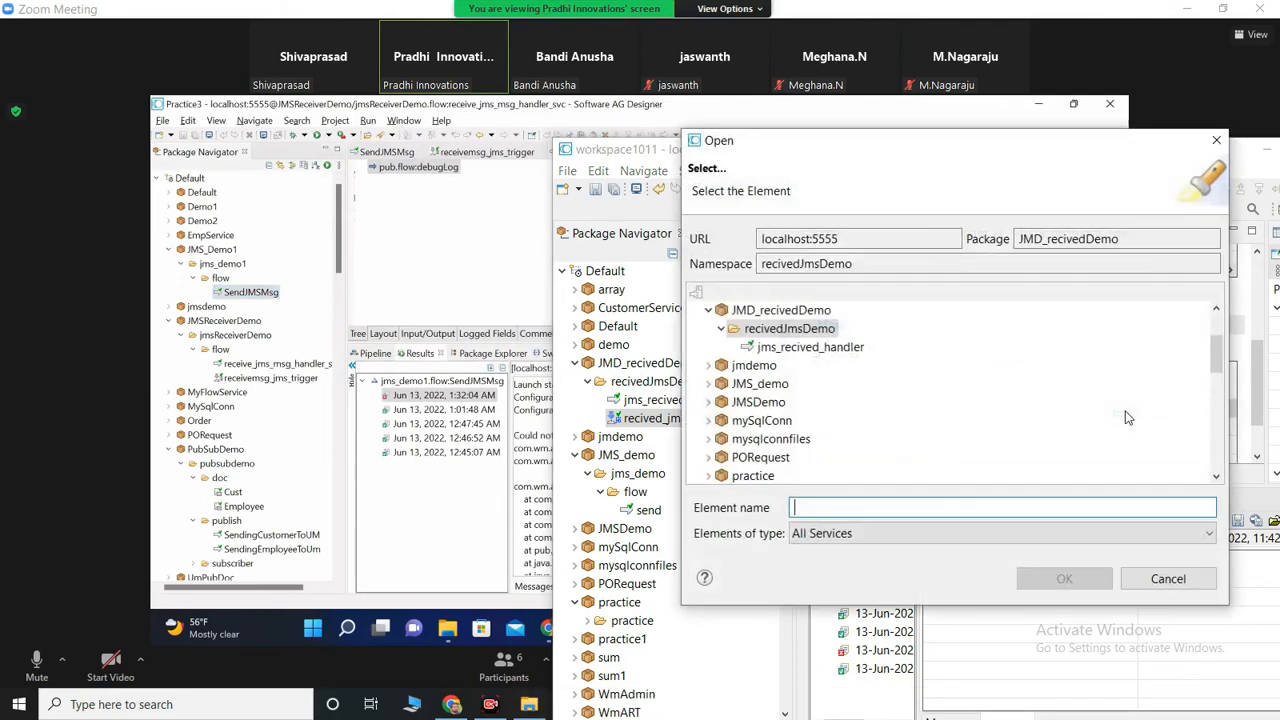
click(805, 347)
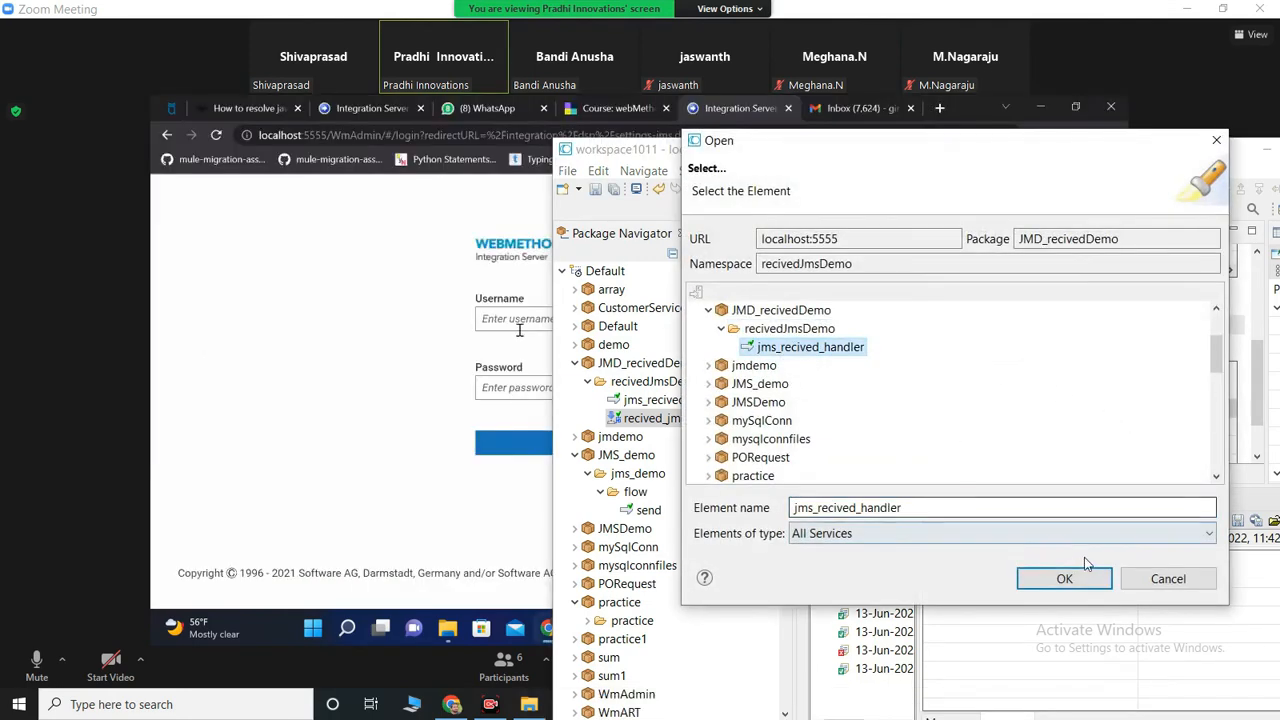
click(1055, 578)
click(1090, 392)
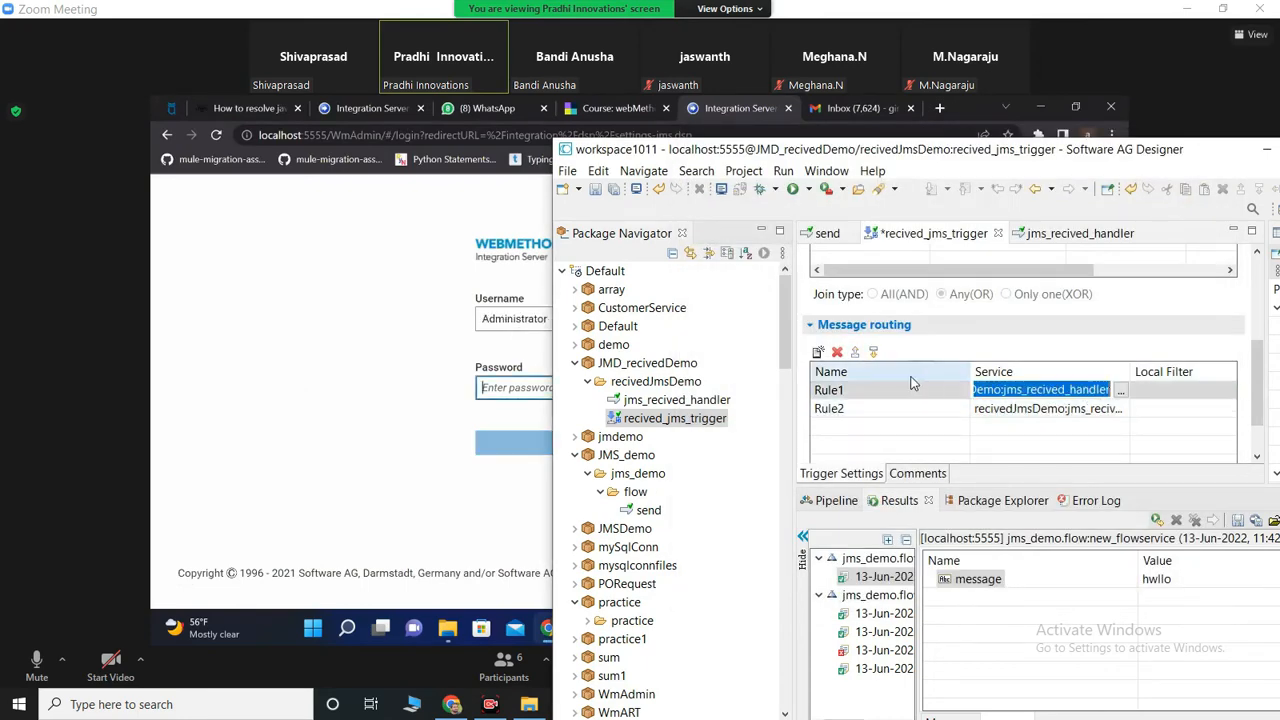
click(837, 352)
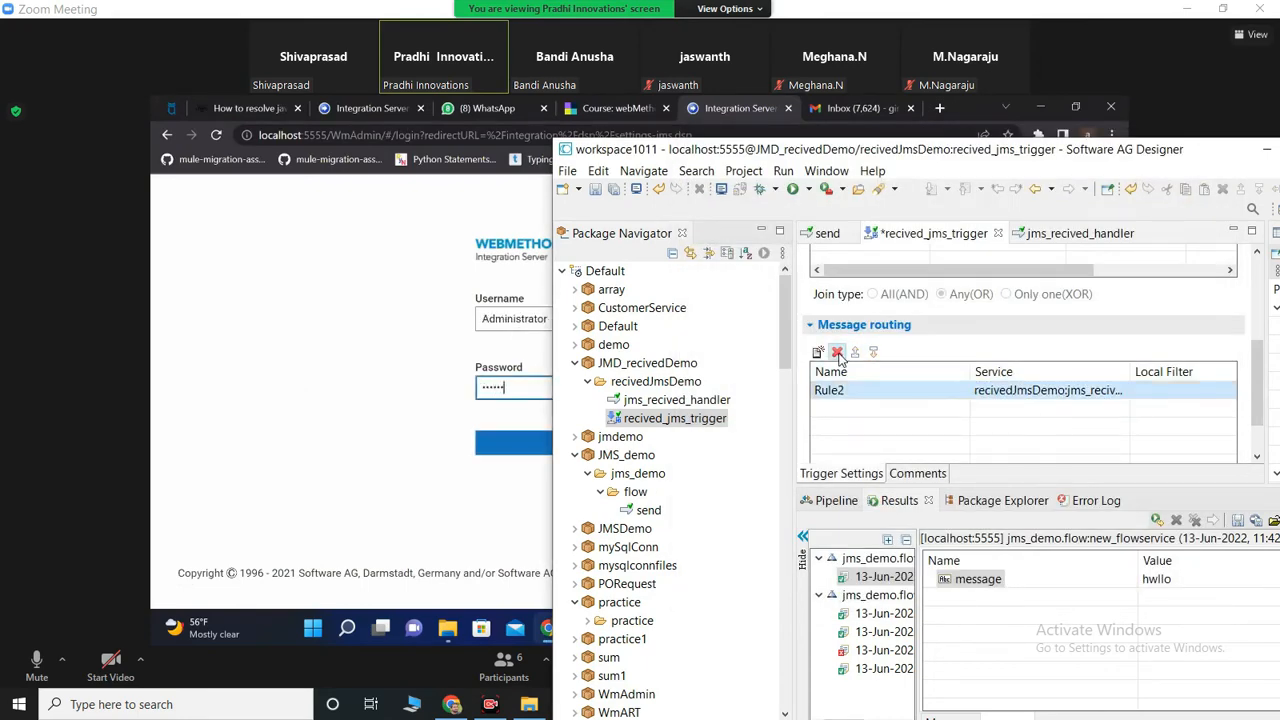
Step: Add the pub.flow:debugLog service to the jms_recived_handler flow and display its pipeline
click(655, 400)
double_click(655, 401)
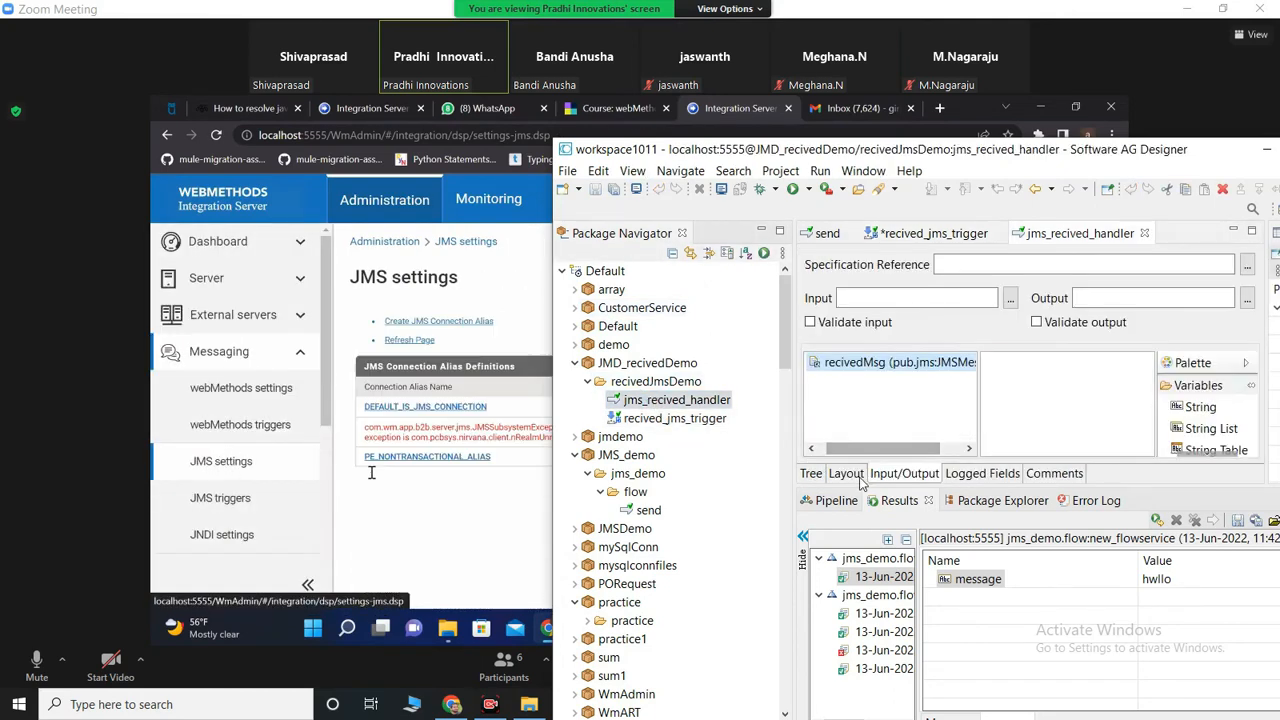
click(811, 475)
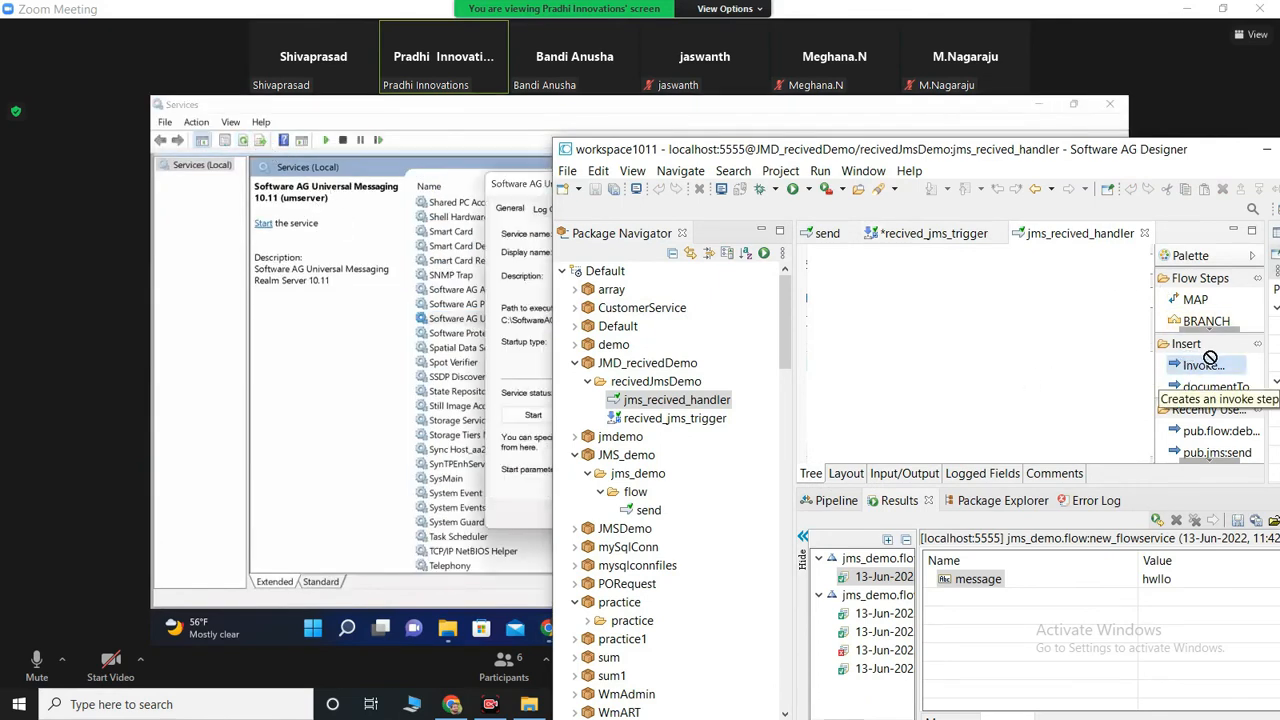
drag(1215, 431, 897, 257)
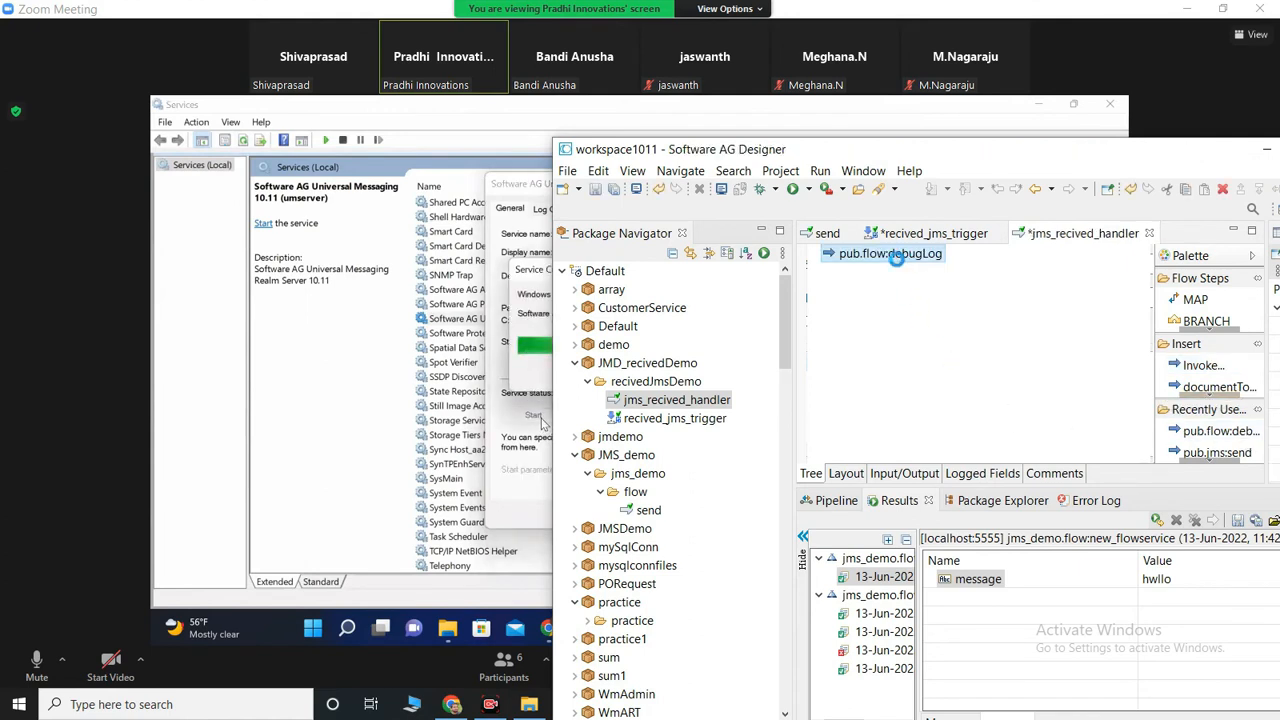
double_click(893, 254)
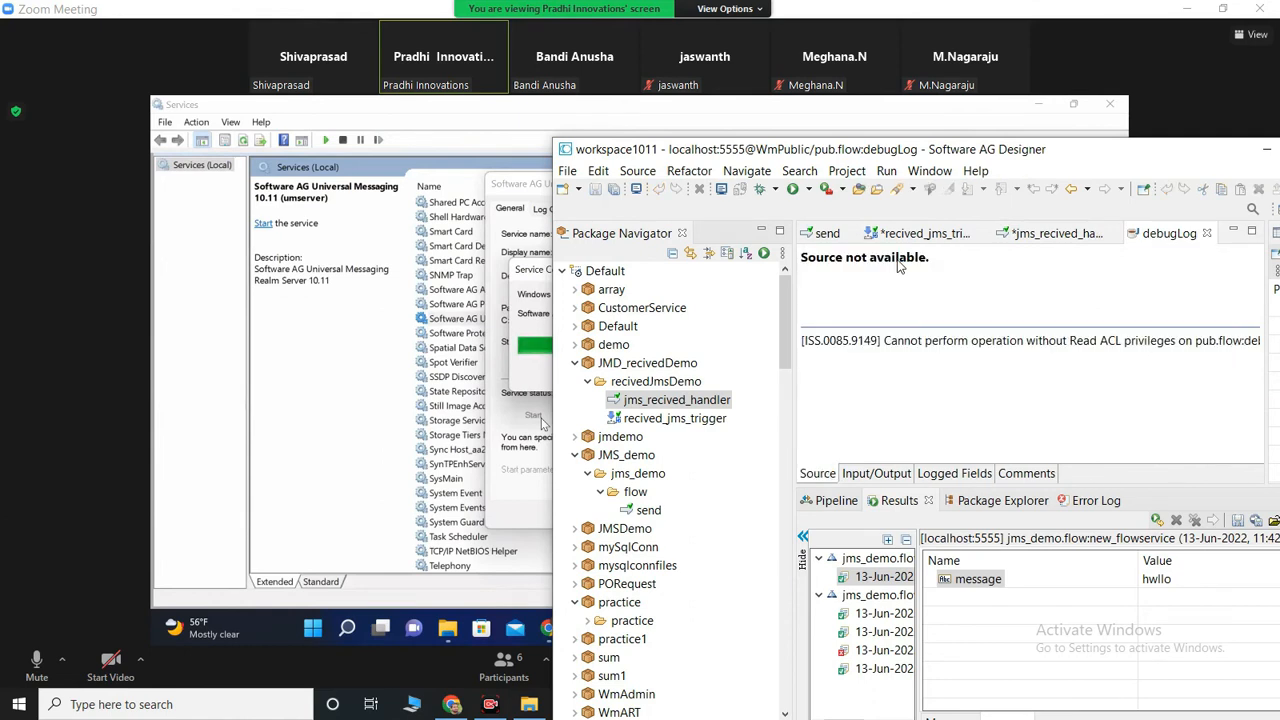
click(1207, 234)
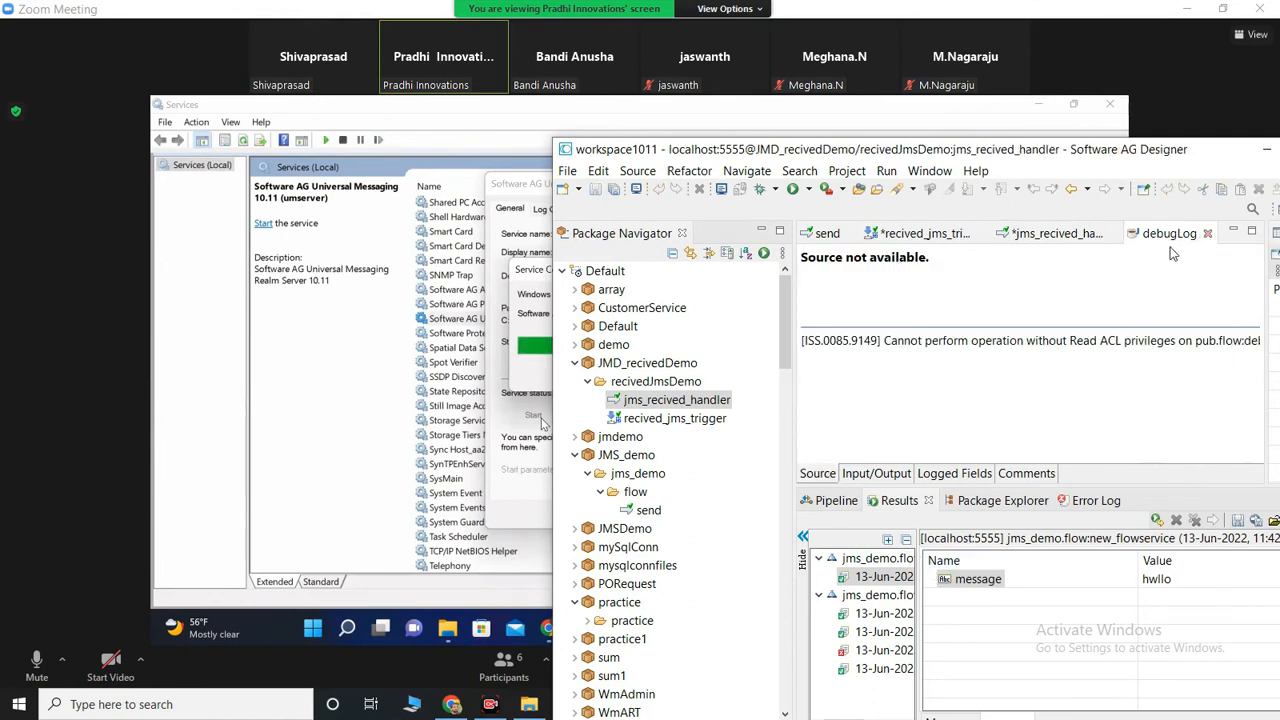
click(840, 501)
Step: Switch back to the Zoom meeting and reduce it from full size to a smaller window beside Designer
key(alt+Tab)
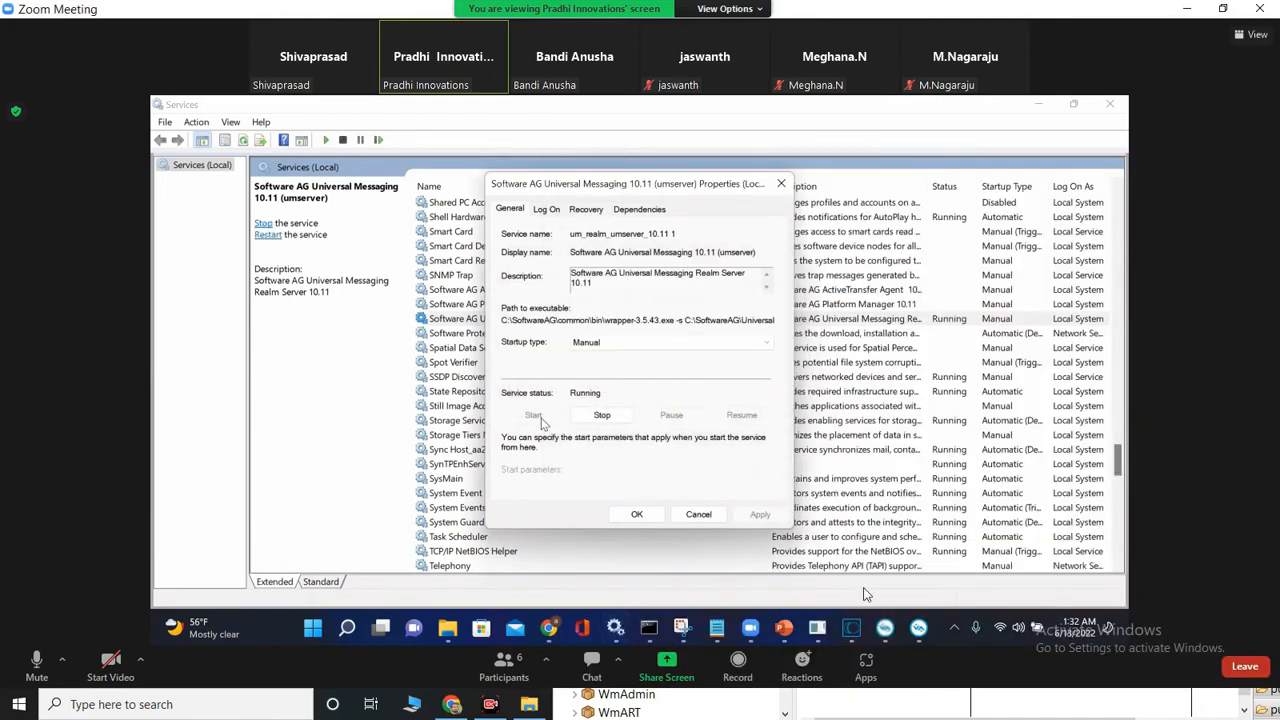
click(619, 517)
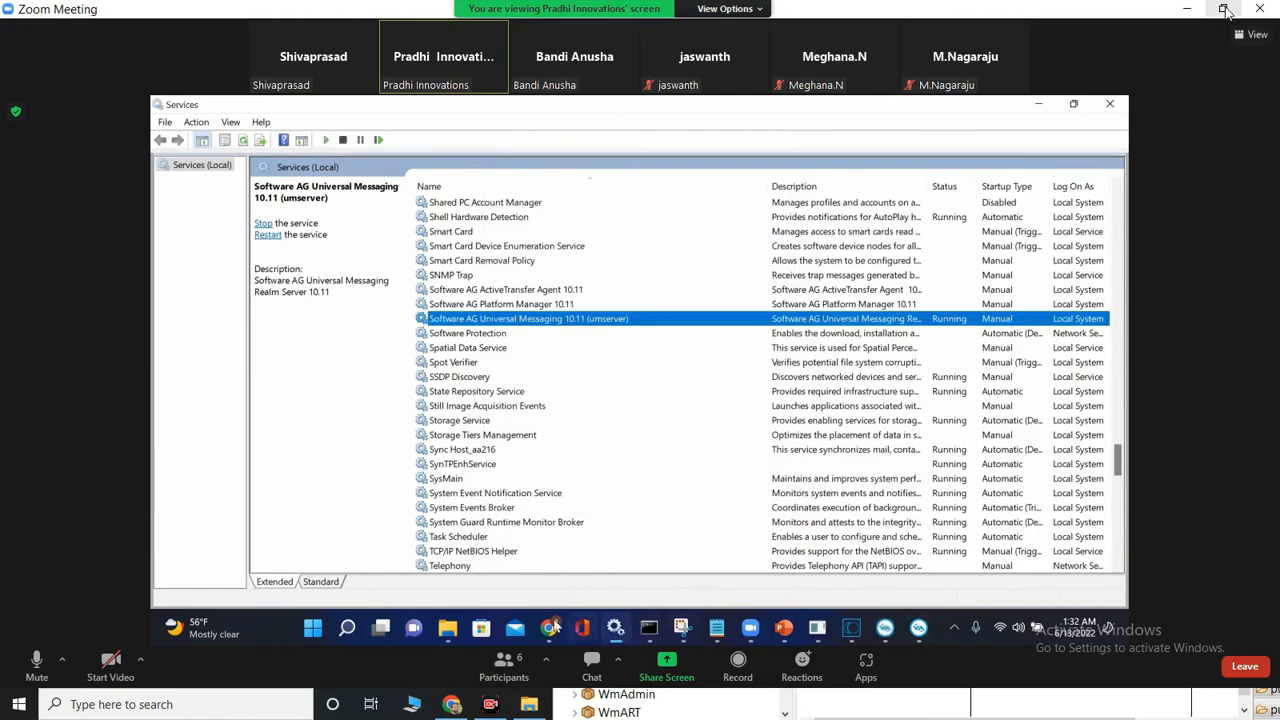
click(1222, 8)
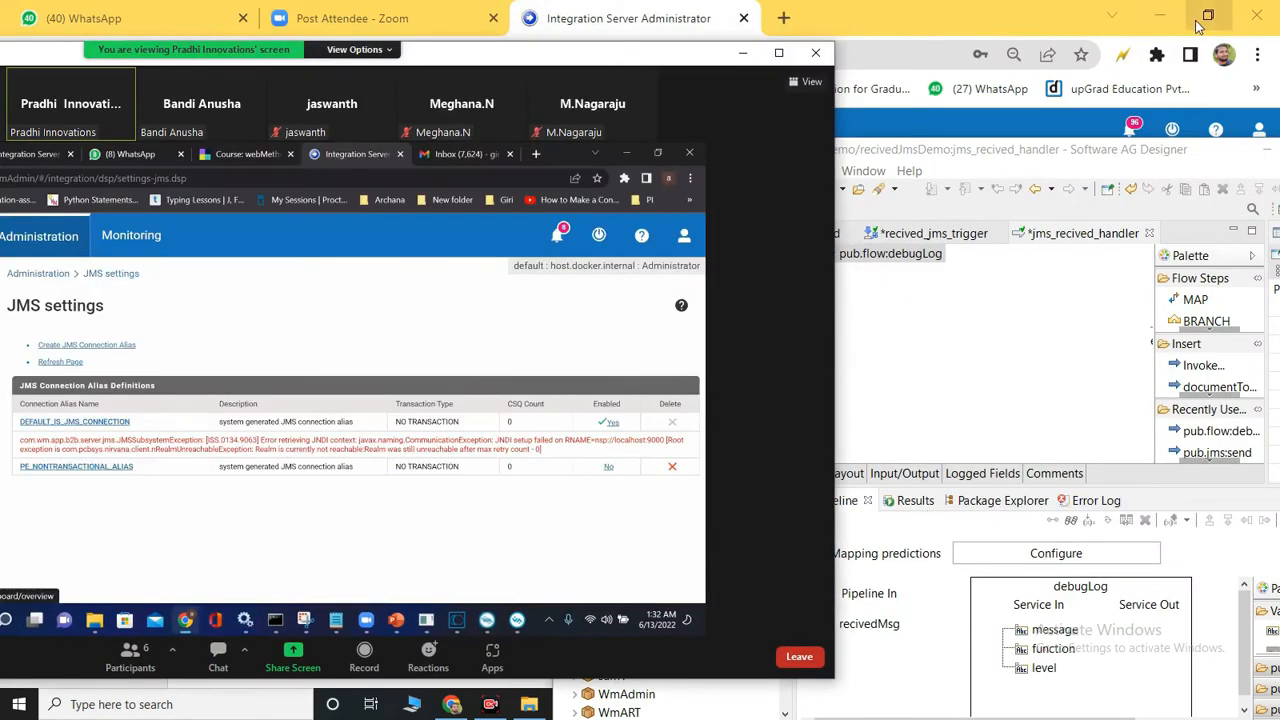
Step: Restore the maximized browser to a smaller window and minimize it to uncover the Designer window
click(1208, 15)
drag(1057, 92, 1037, 65)
click(1136, 52)
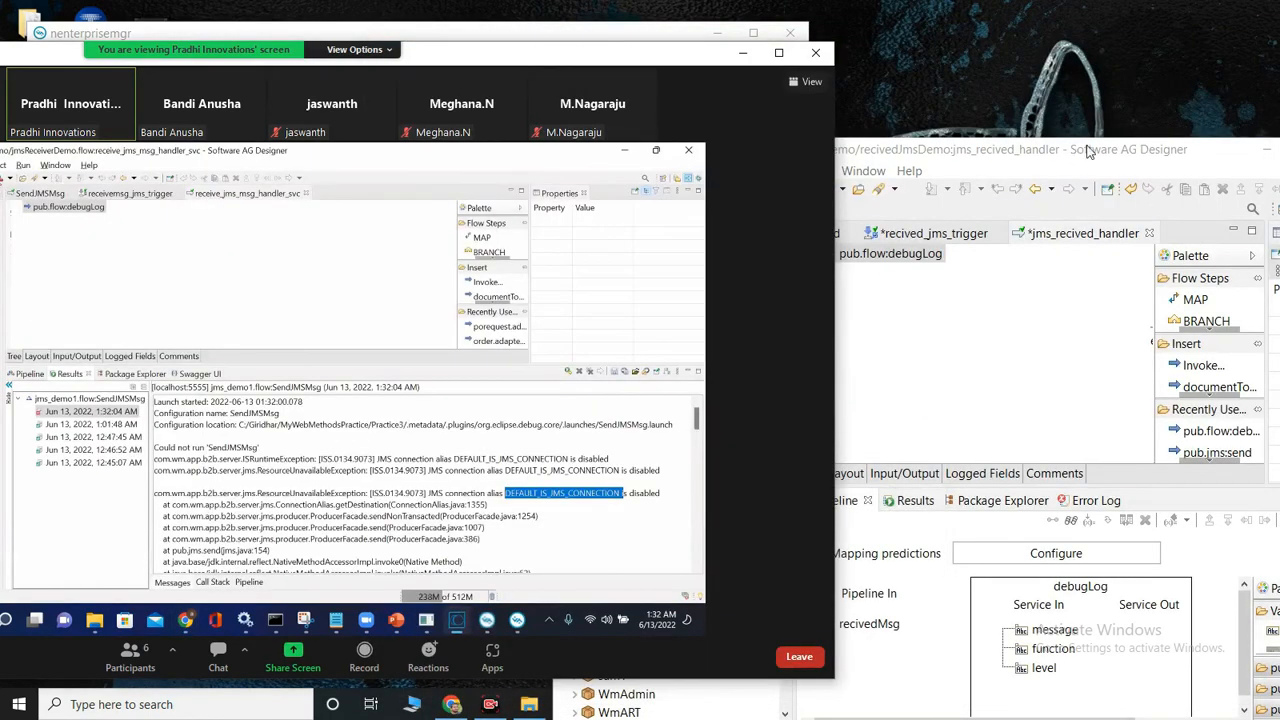
Step: In the debugLog pipeline, locate the string field under recivedMsg's body, copy its path, and collapse the document again
click(873, 624)
click(823, 589)
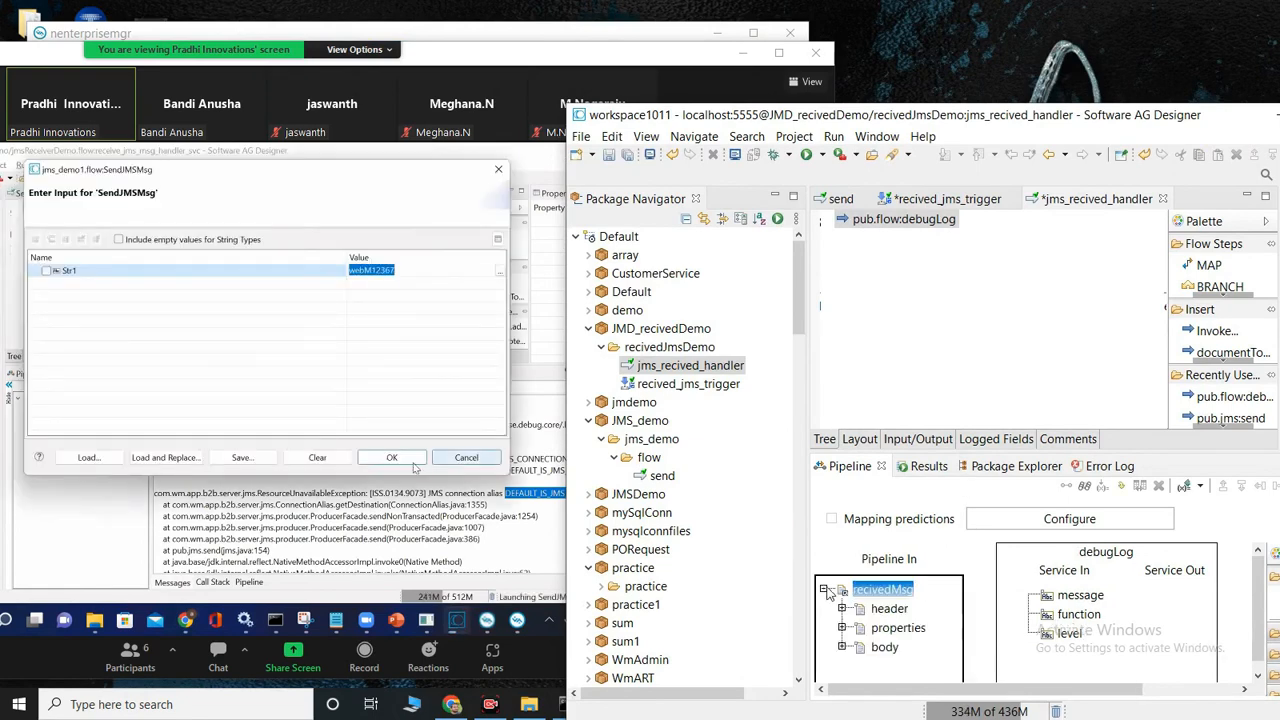
click(842, 608)
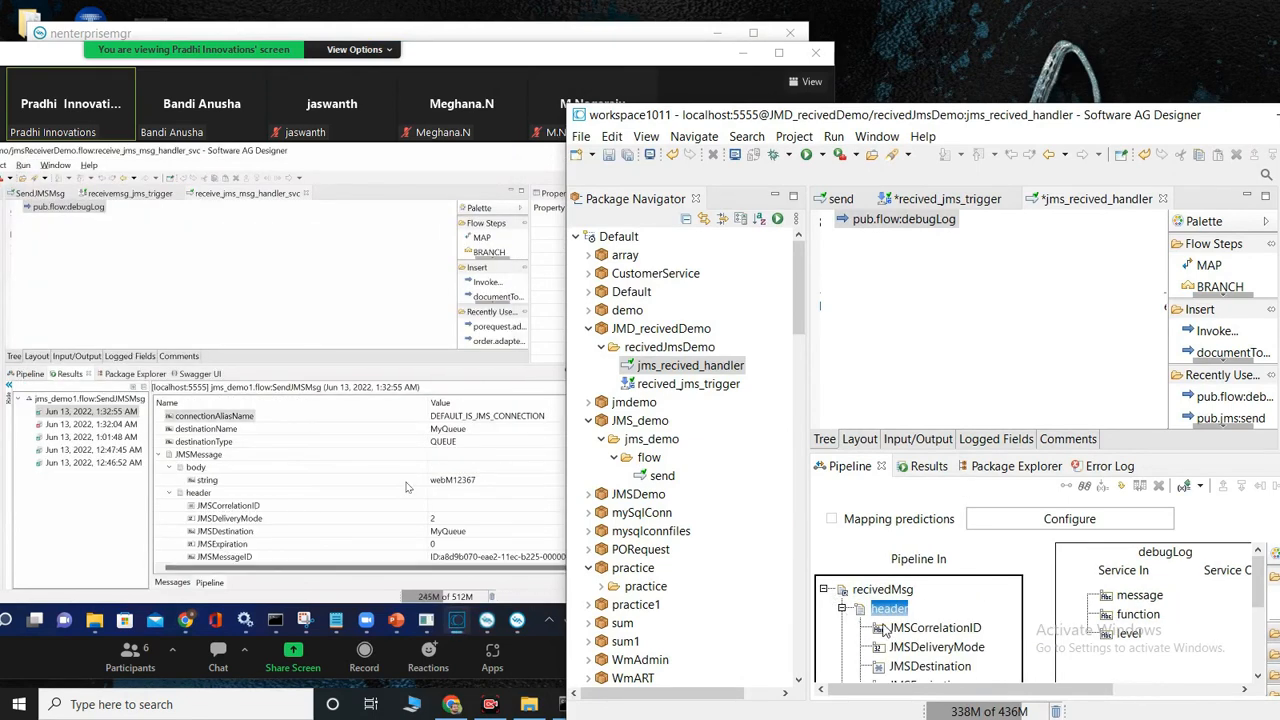
scroll(880, 622, down, 3)
scroll(884, 625, down, 3)
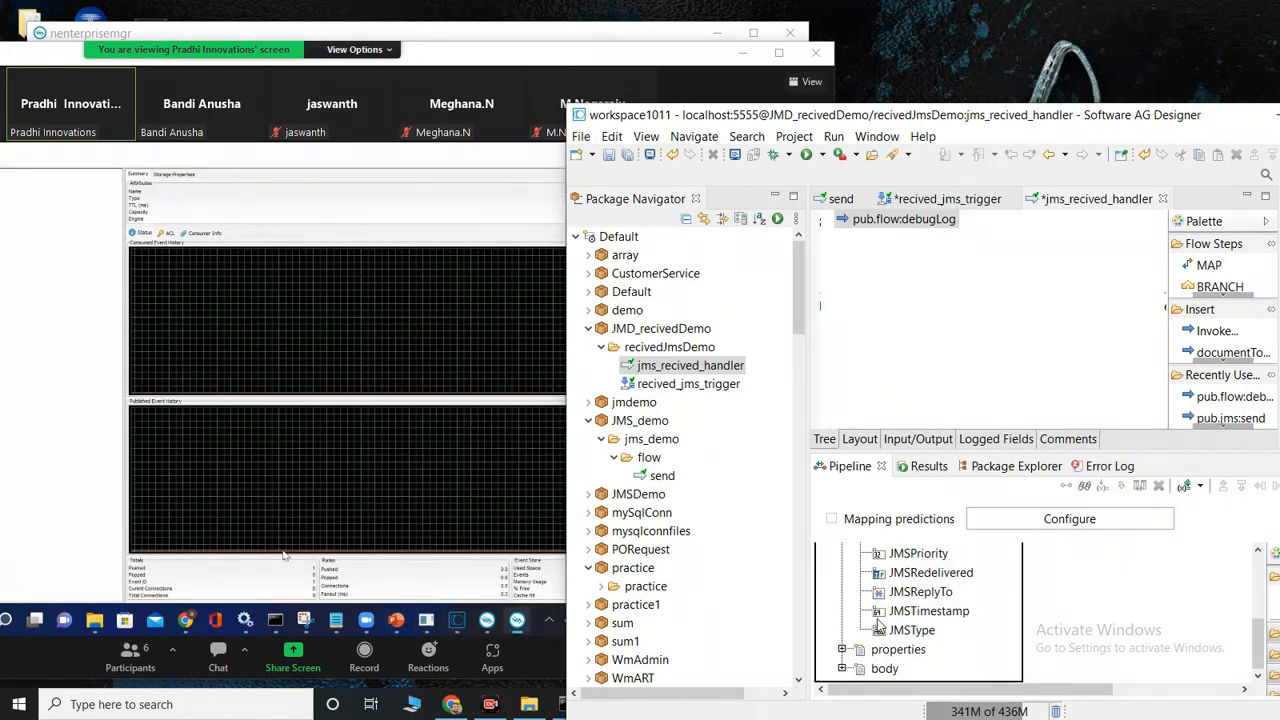
click(864, 666)
scroll(880, 625, down, 3)
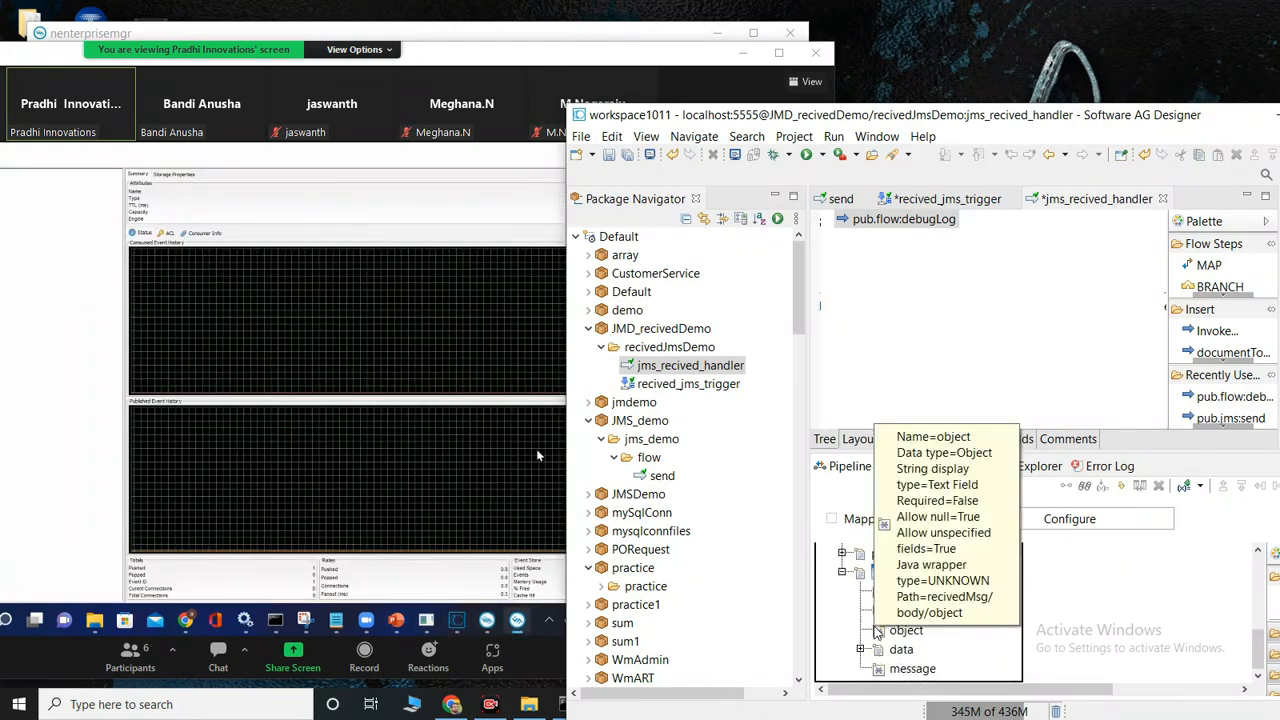
click(904, 593)
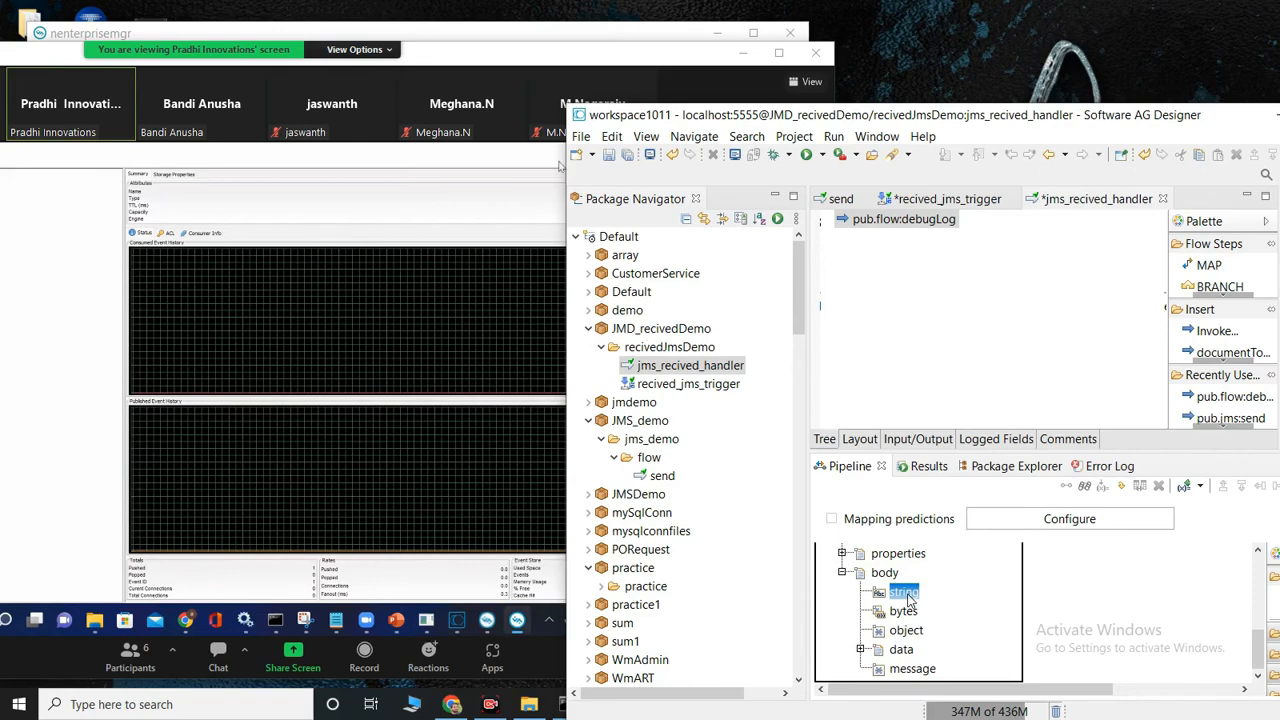
scroll(890, 610, up, 5)
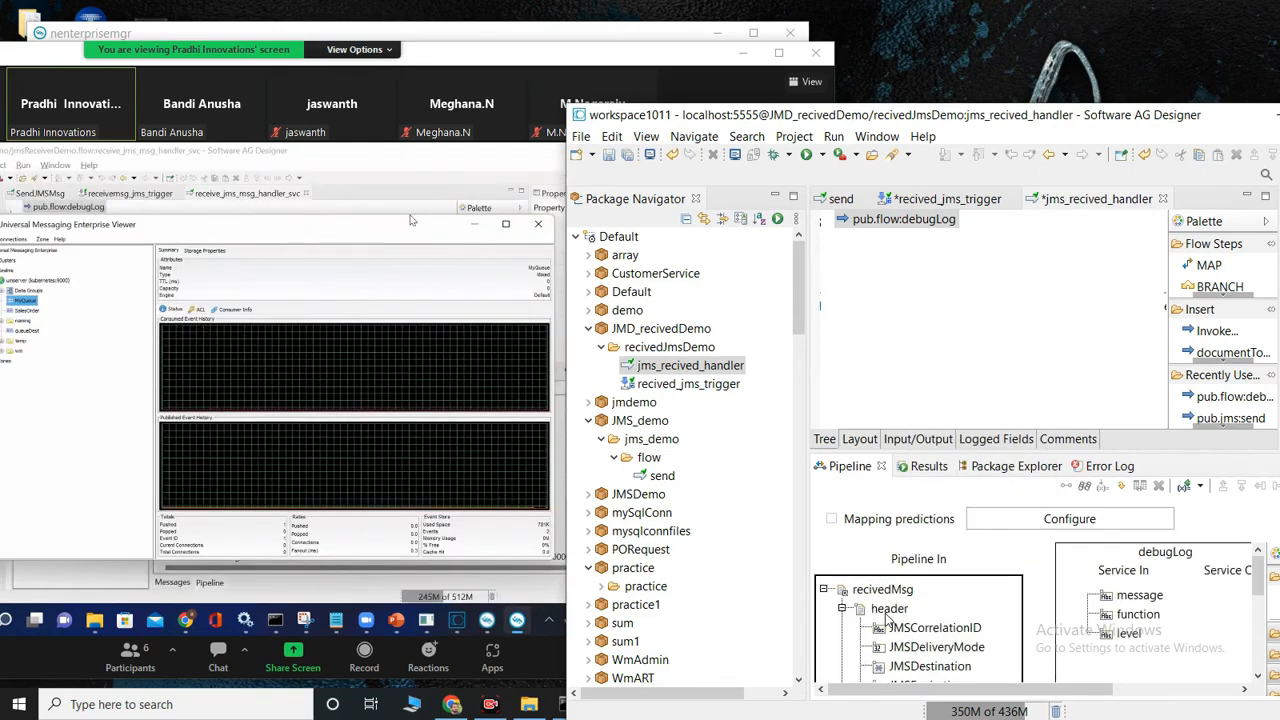
click(842, 609)
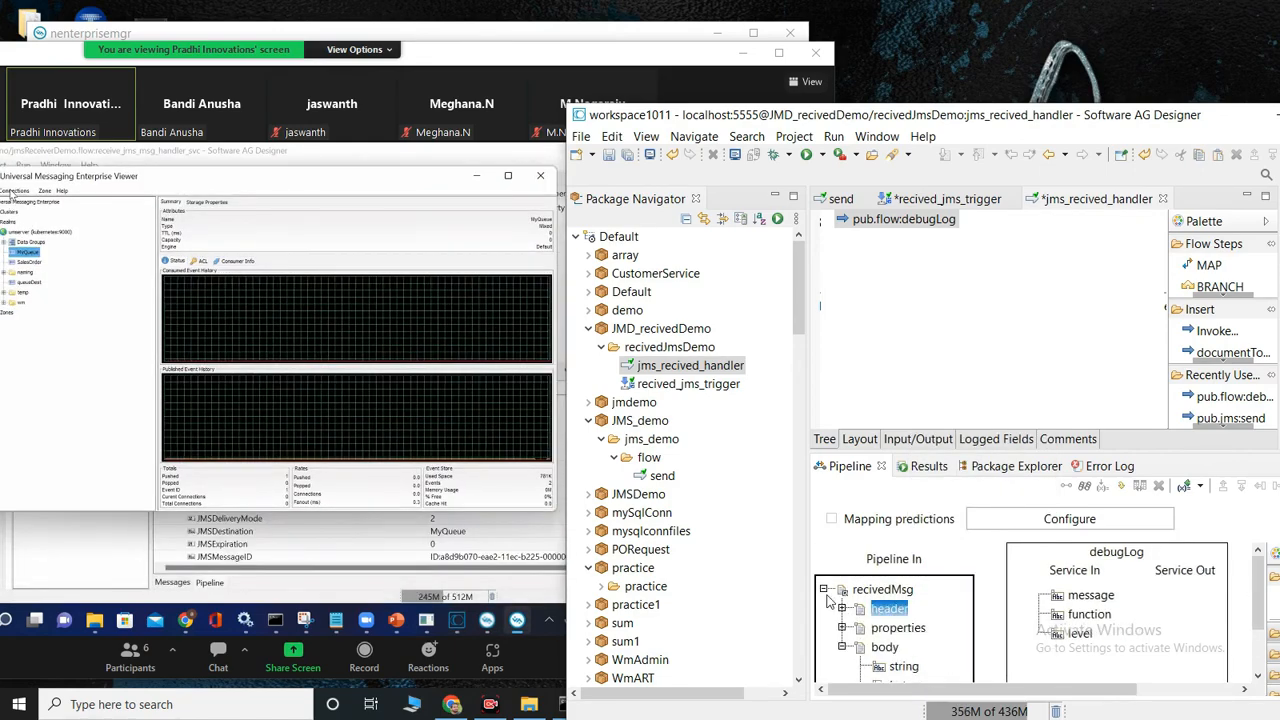
click(826, 591)
Step: Set debugLog's message input to sendedmsg%recivedMsg/body/string% with pipeline variable substitution enabled, and save the handler and trigger
click(1067, 596)
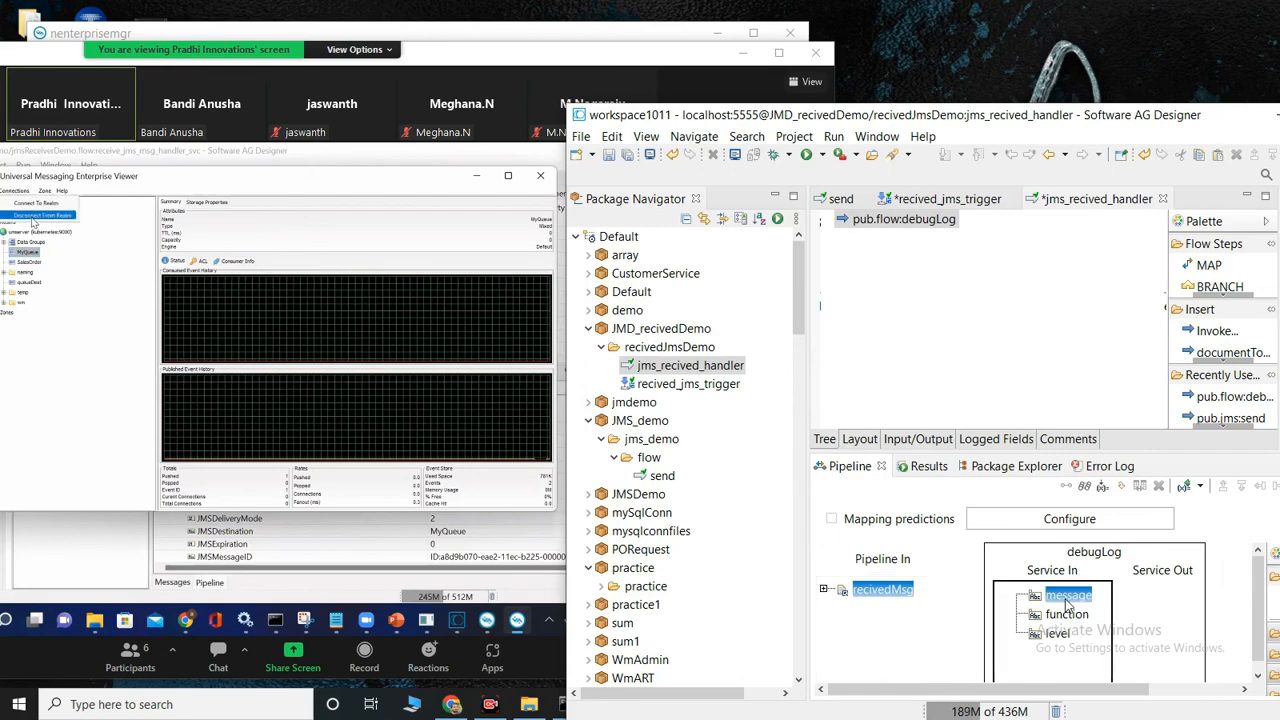
double_click(1068, 598)
click(1103, 166)
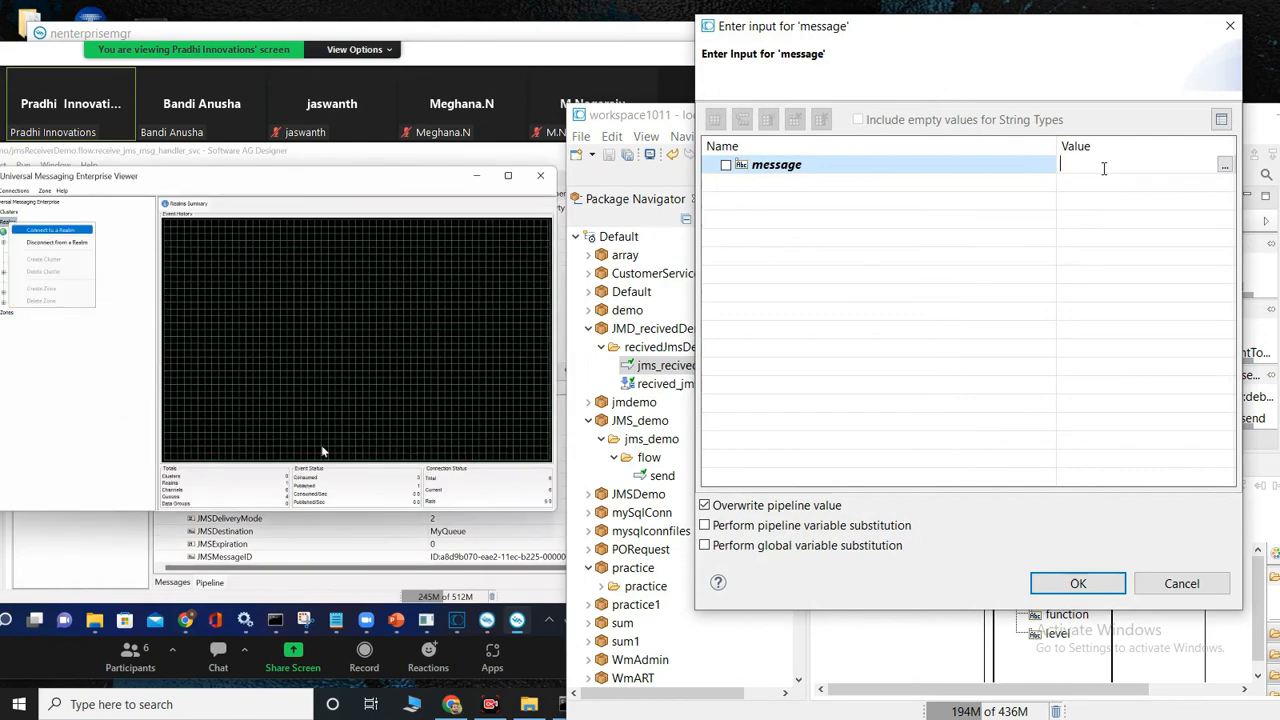
text(sended)
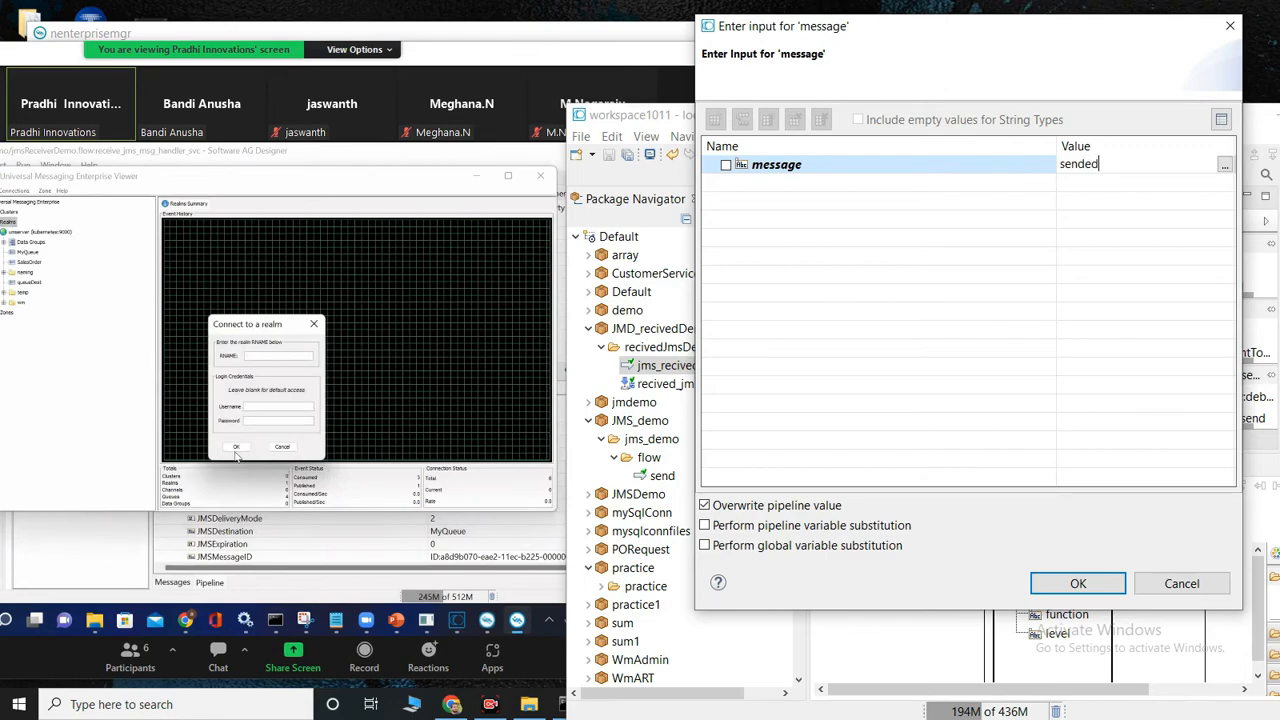
text(msg)
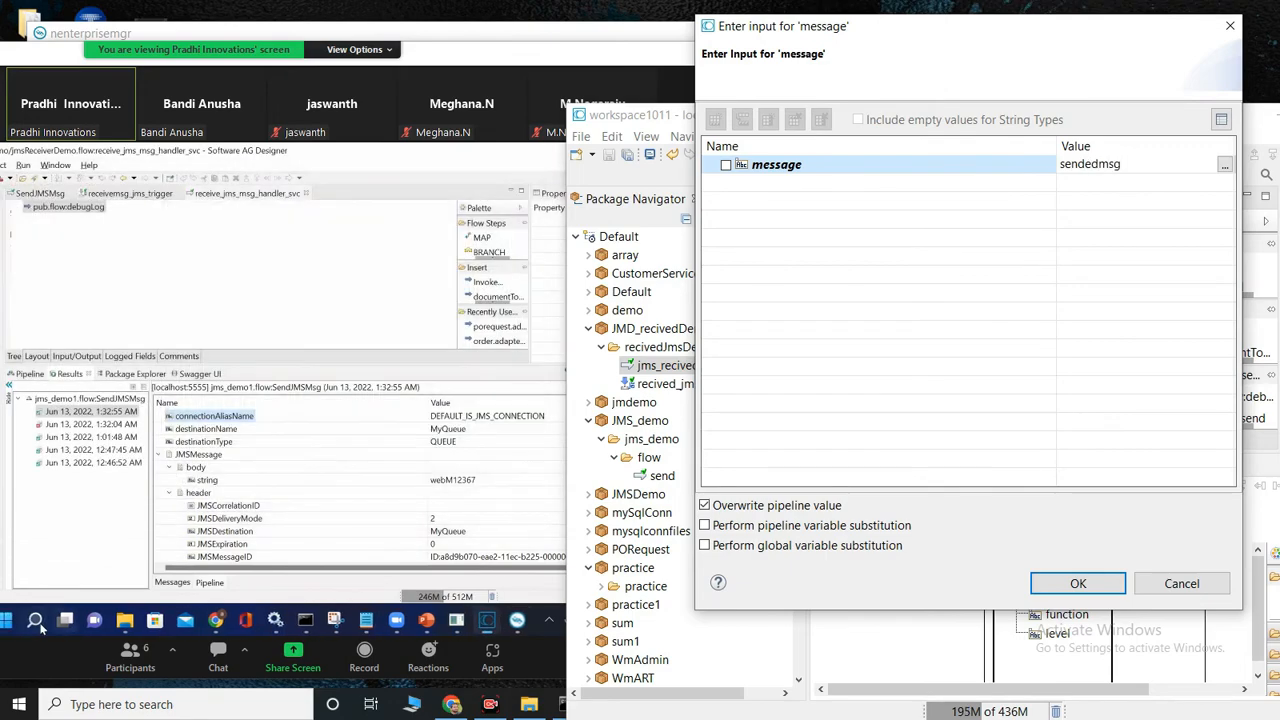
text(%)
text(recivedMsg/body/string)
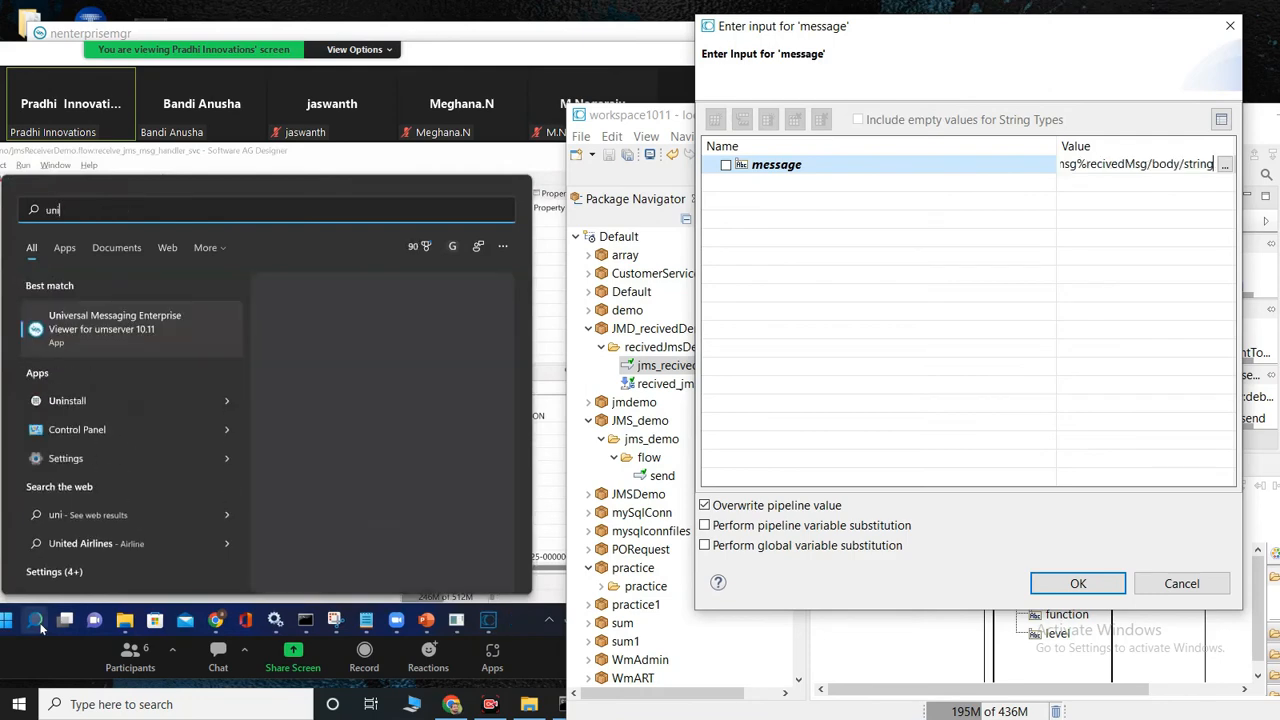
click(118, 334)
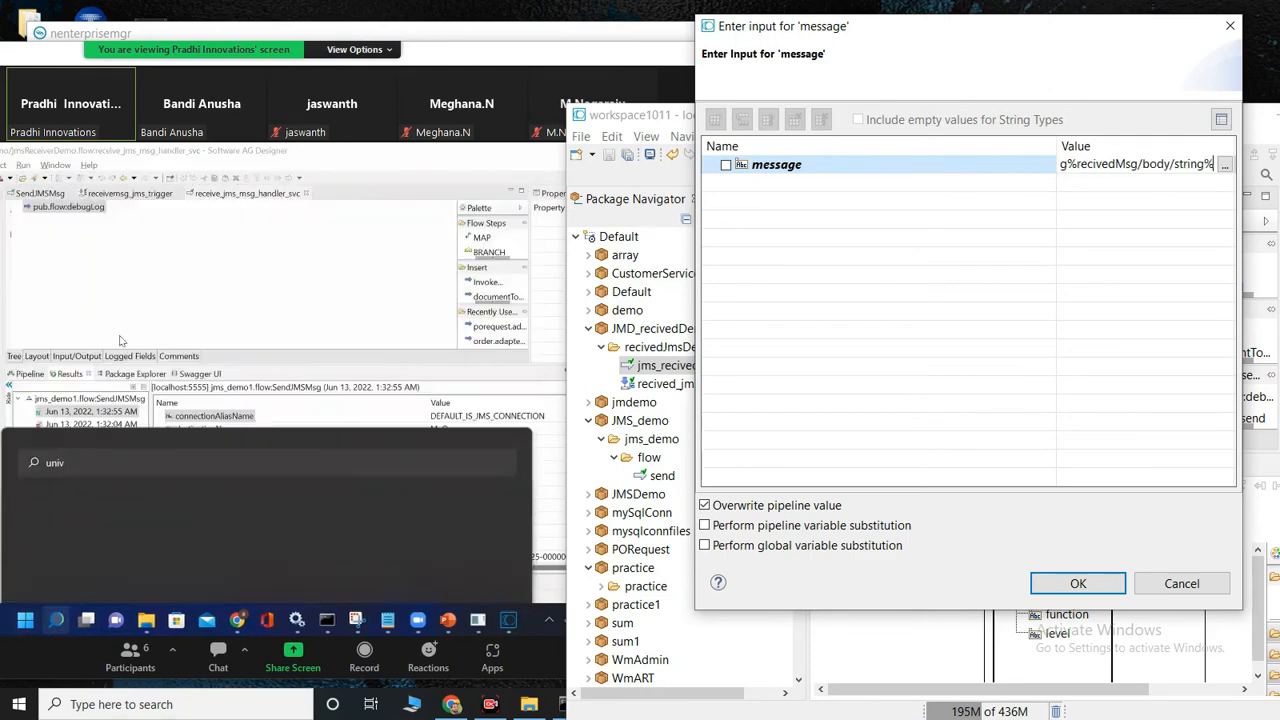
click(1077, 583)
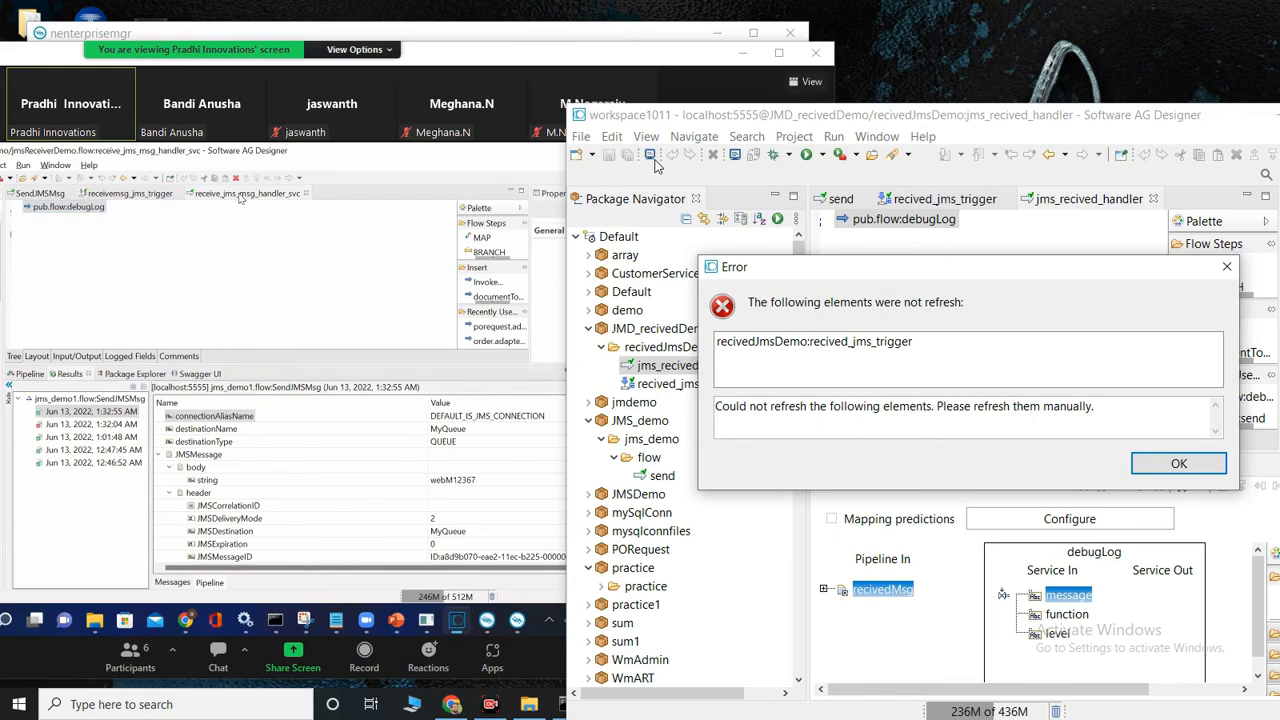
click(1178, 465)
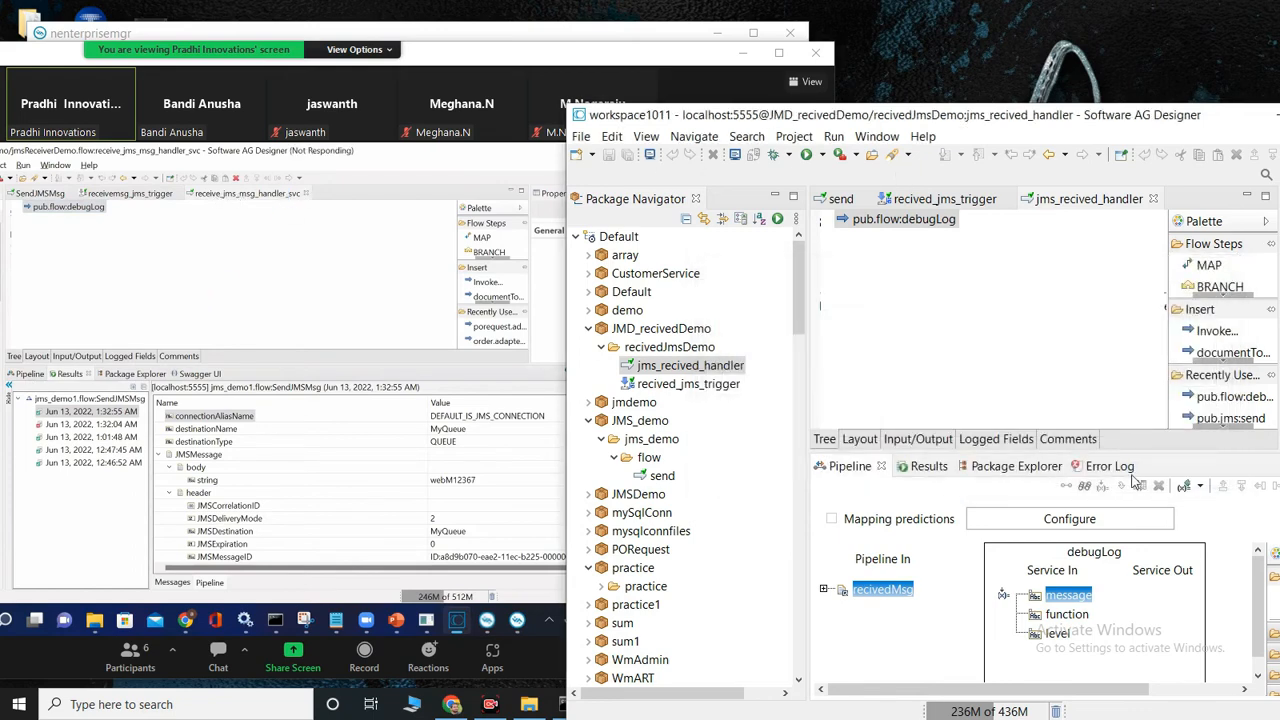
click(581, 137)
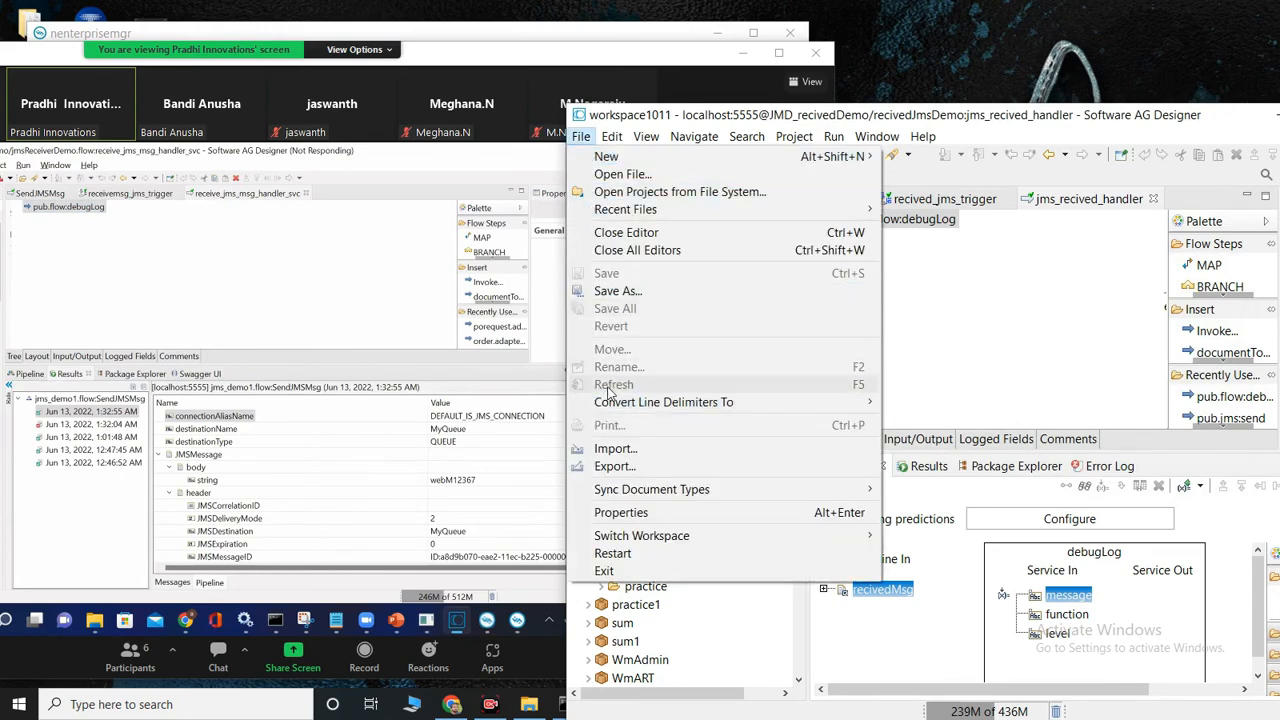
click(931, 347)
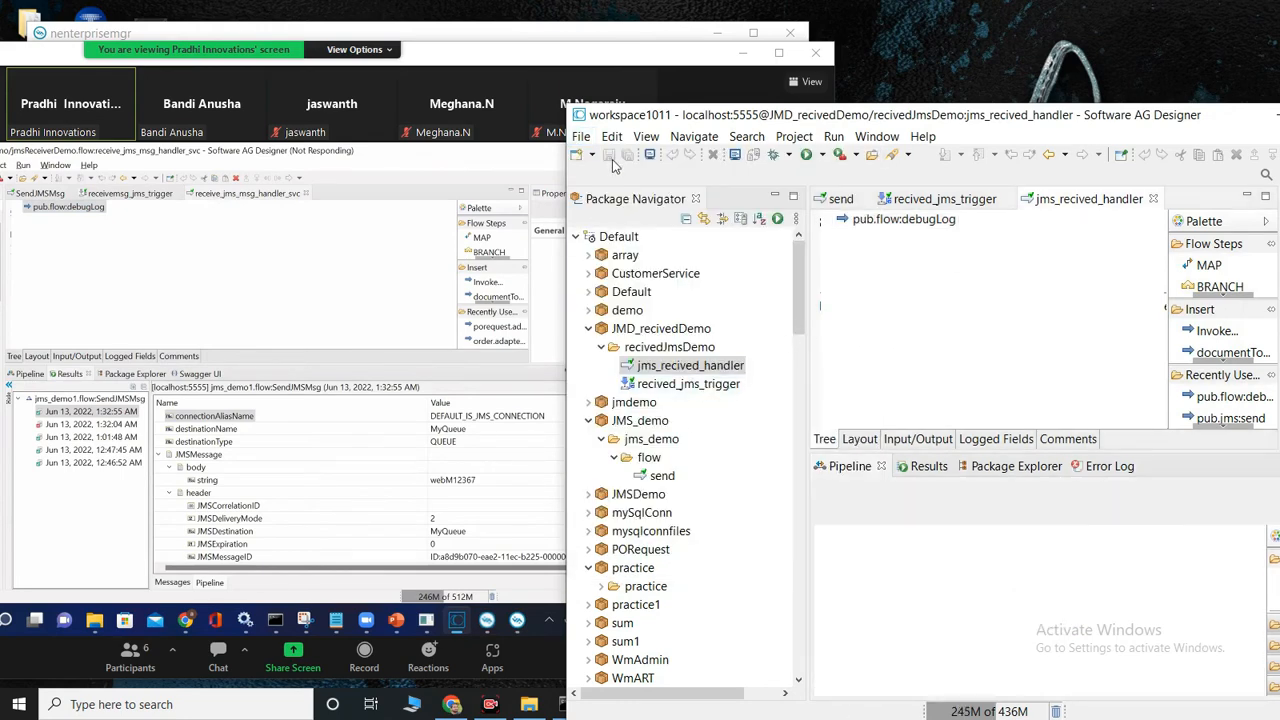
click(580, 136)
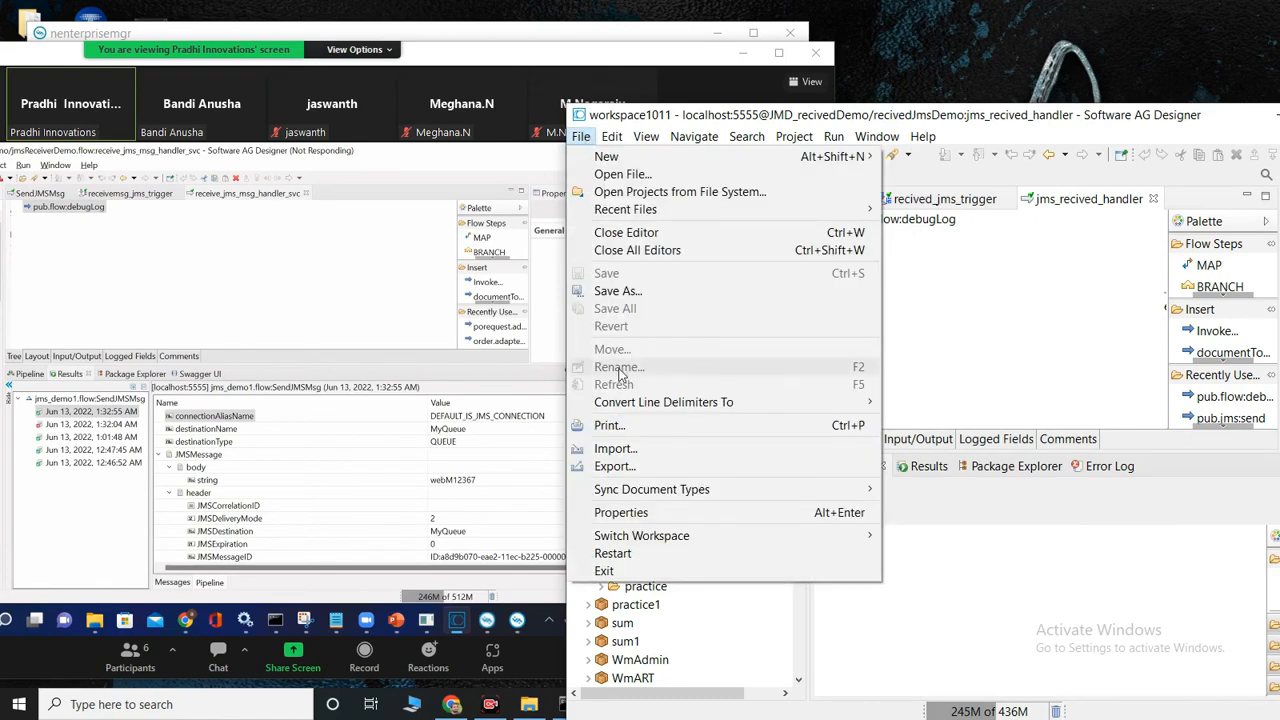
click(921, 316)
click(685, 370)
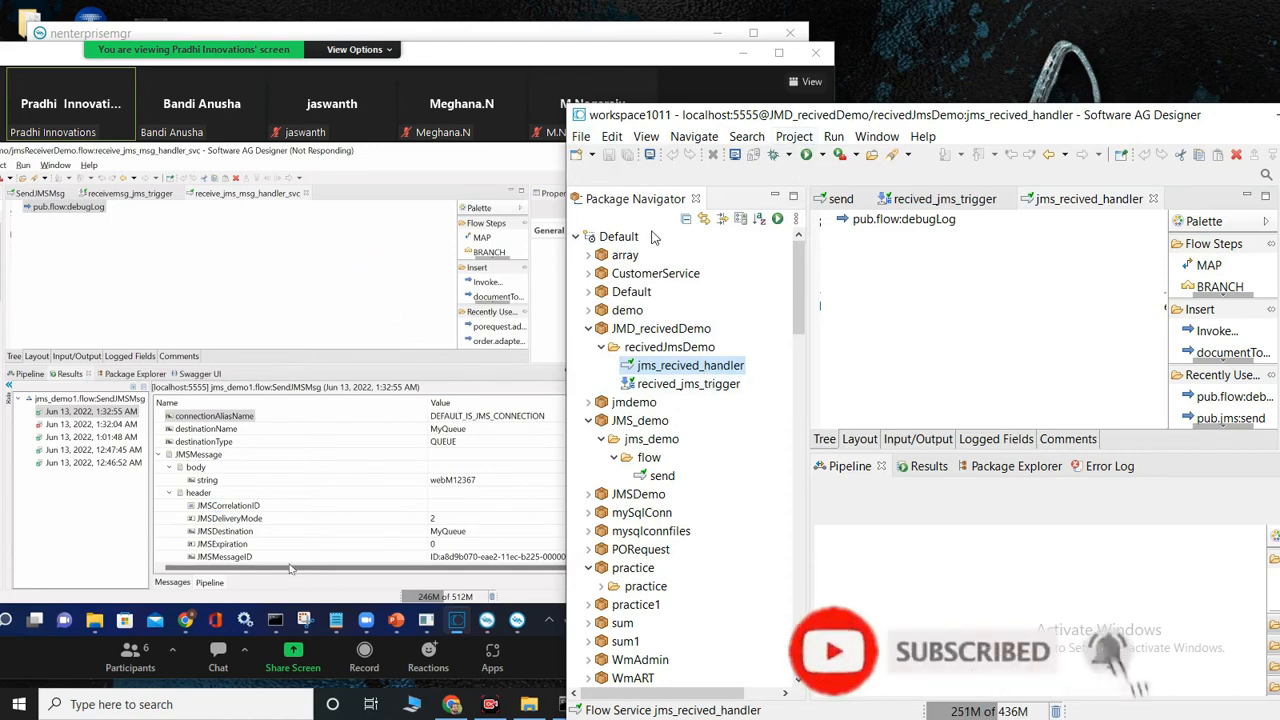
right_click(697, 370)
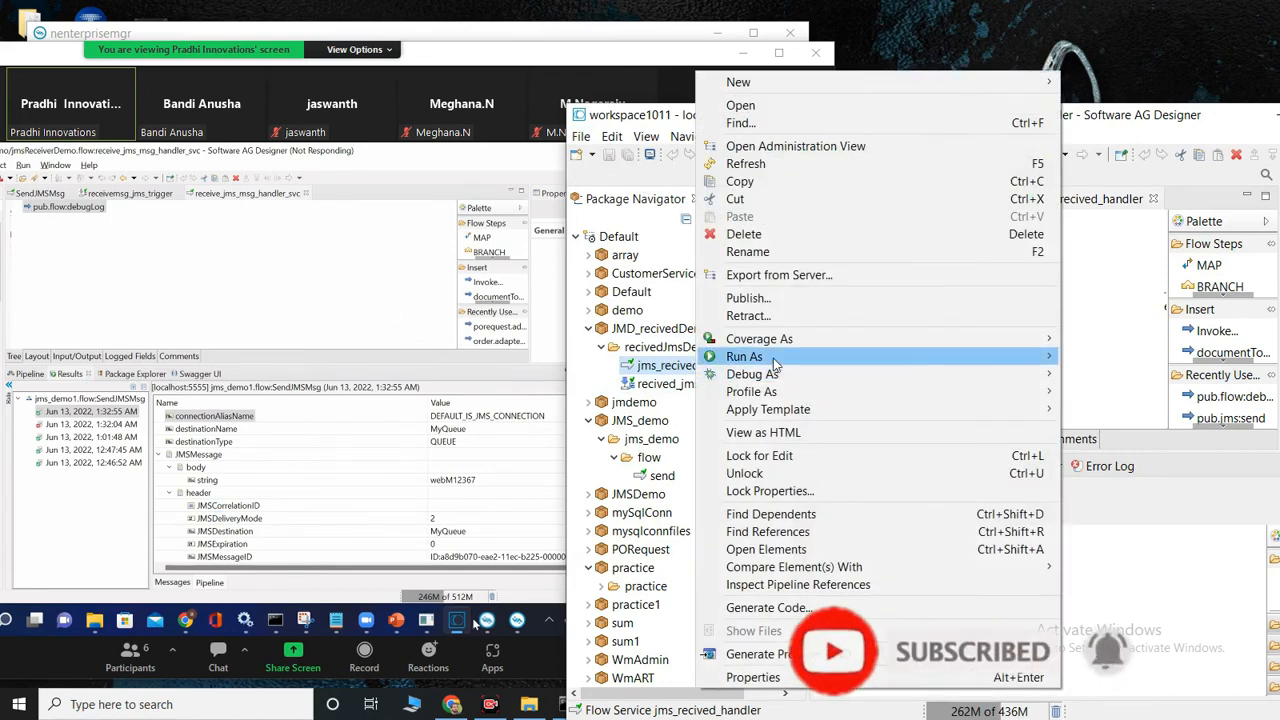
mouse_move(1010, 360)
click(1160, 360)
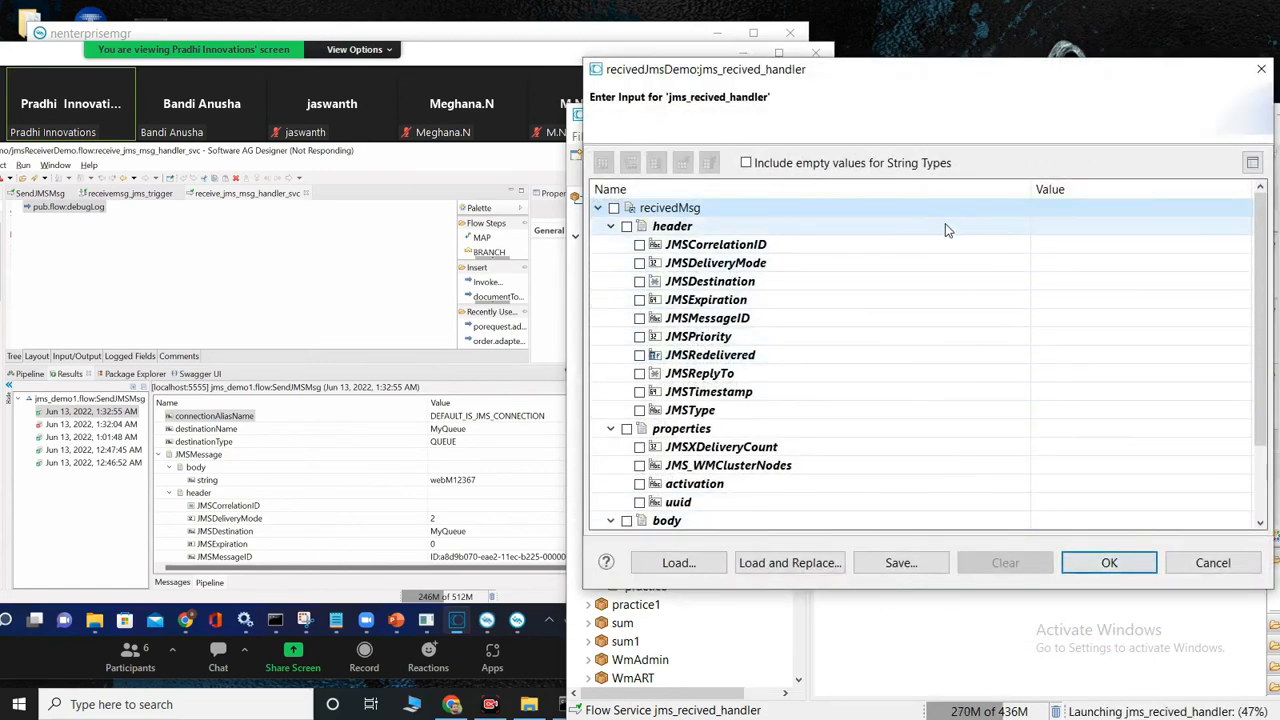
click(1077, 242)
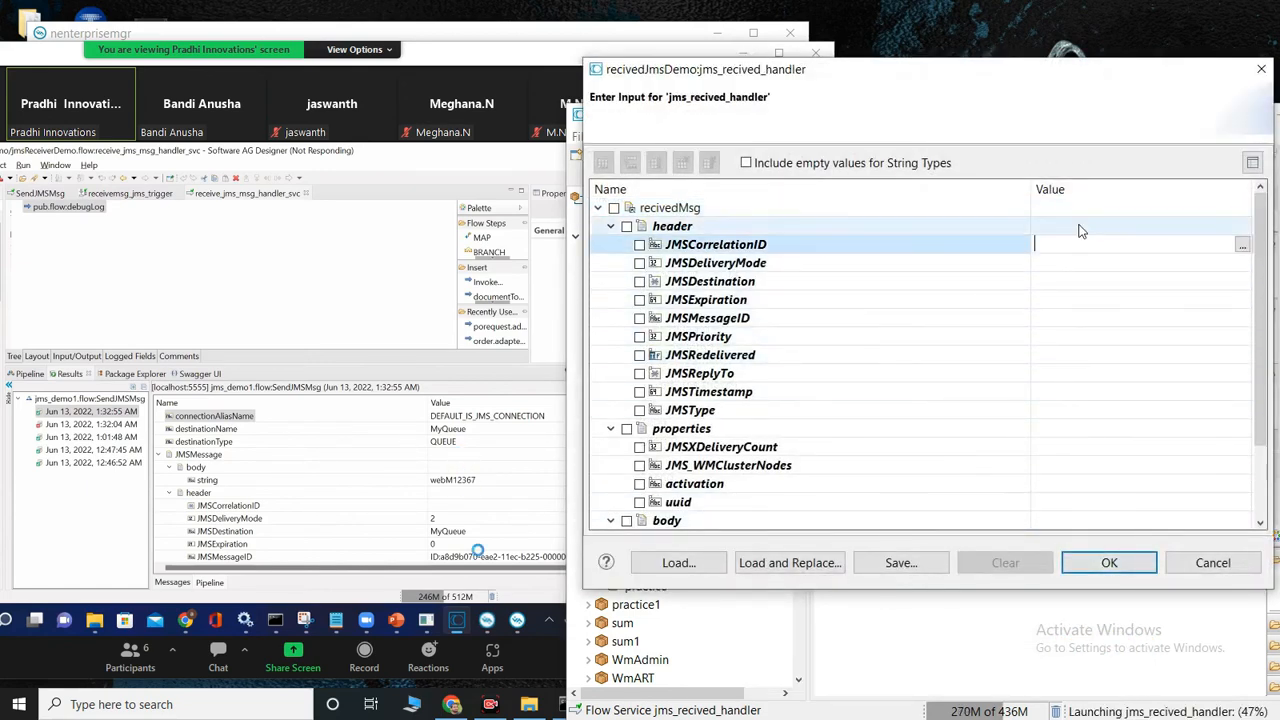
click(1068, 337)
click(1068, 354)
scroll(1068, 354, down, 2)
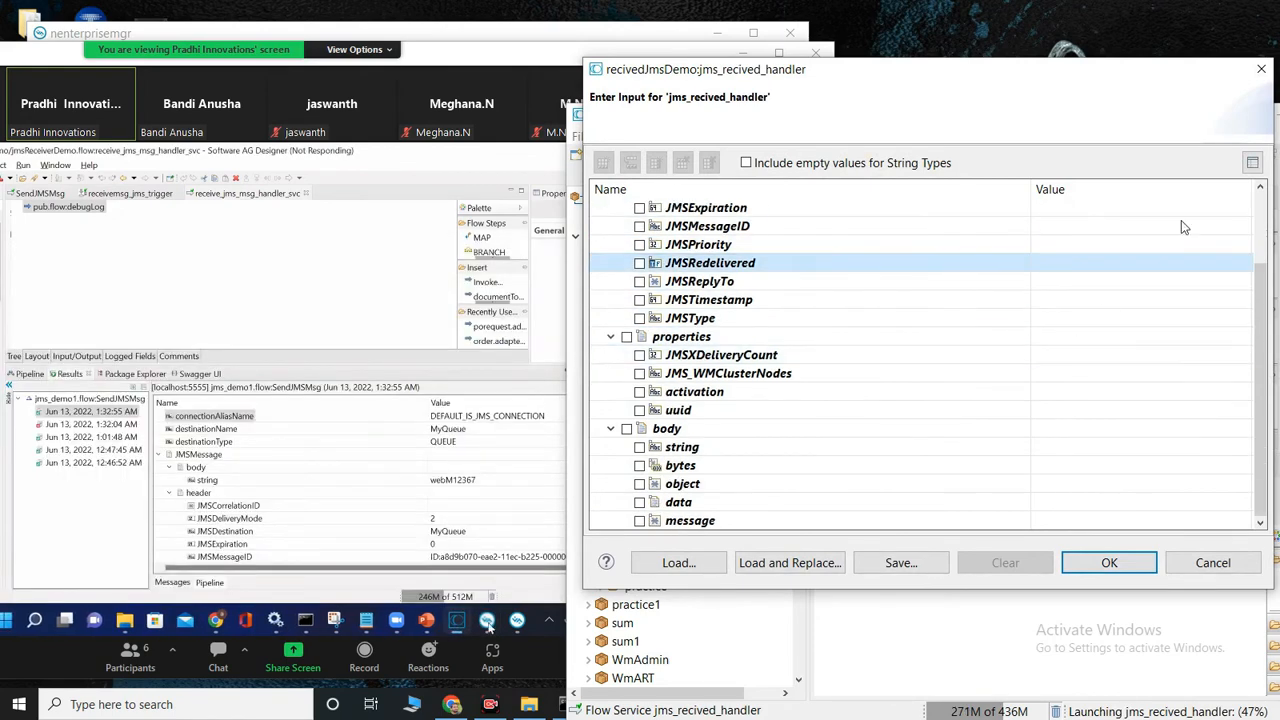
click(1261, 69)
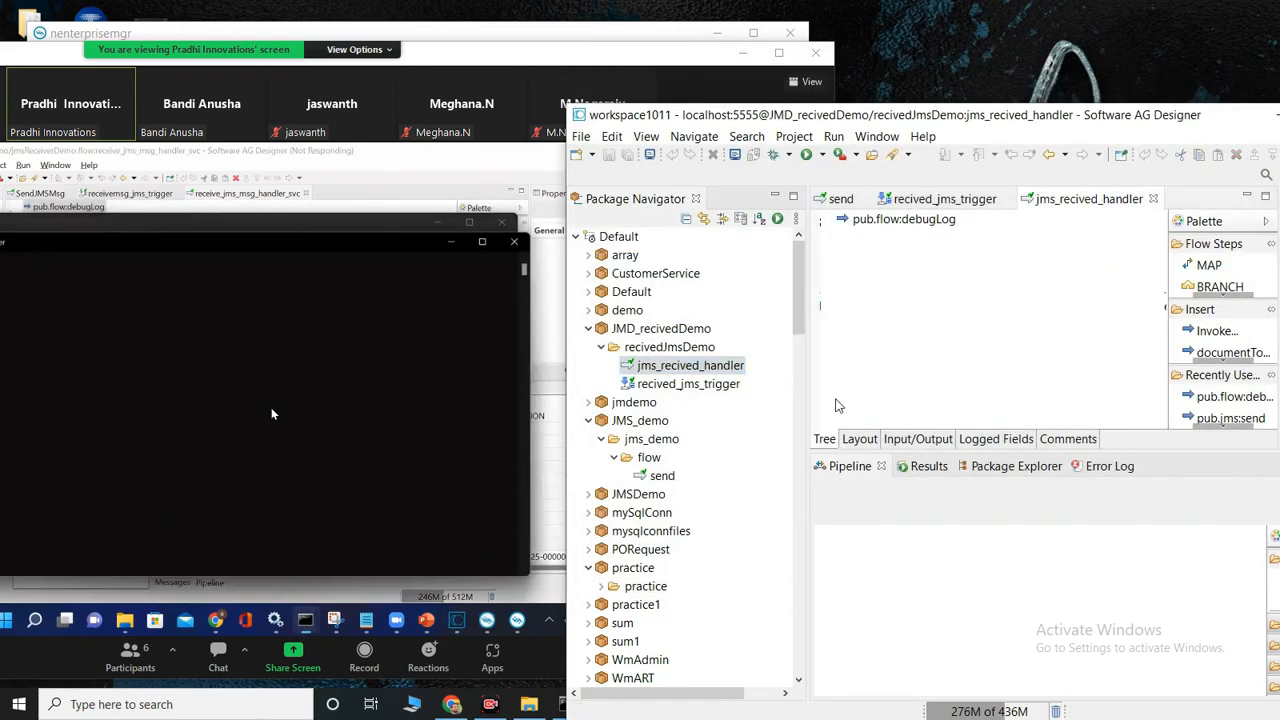
Step: Run the jms_recived_handler flow service with the body string input set to hi
click(912, 224)
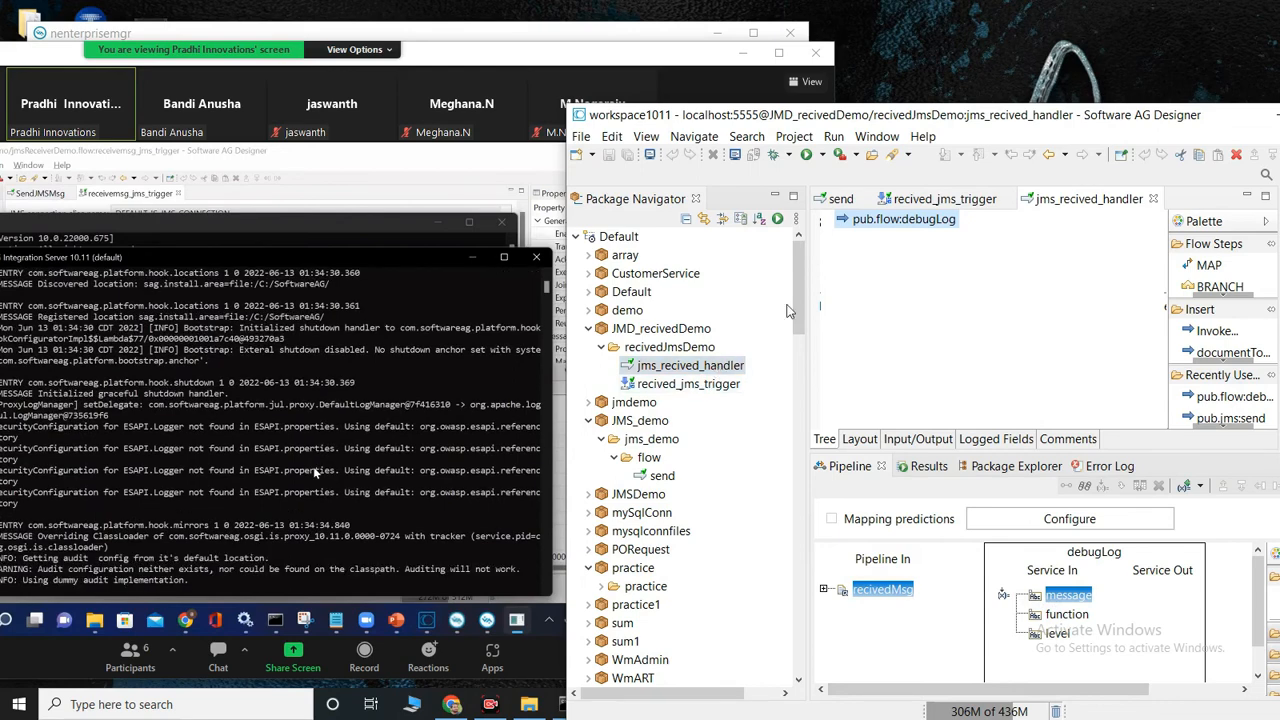
click(807, 155)
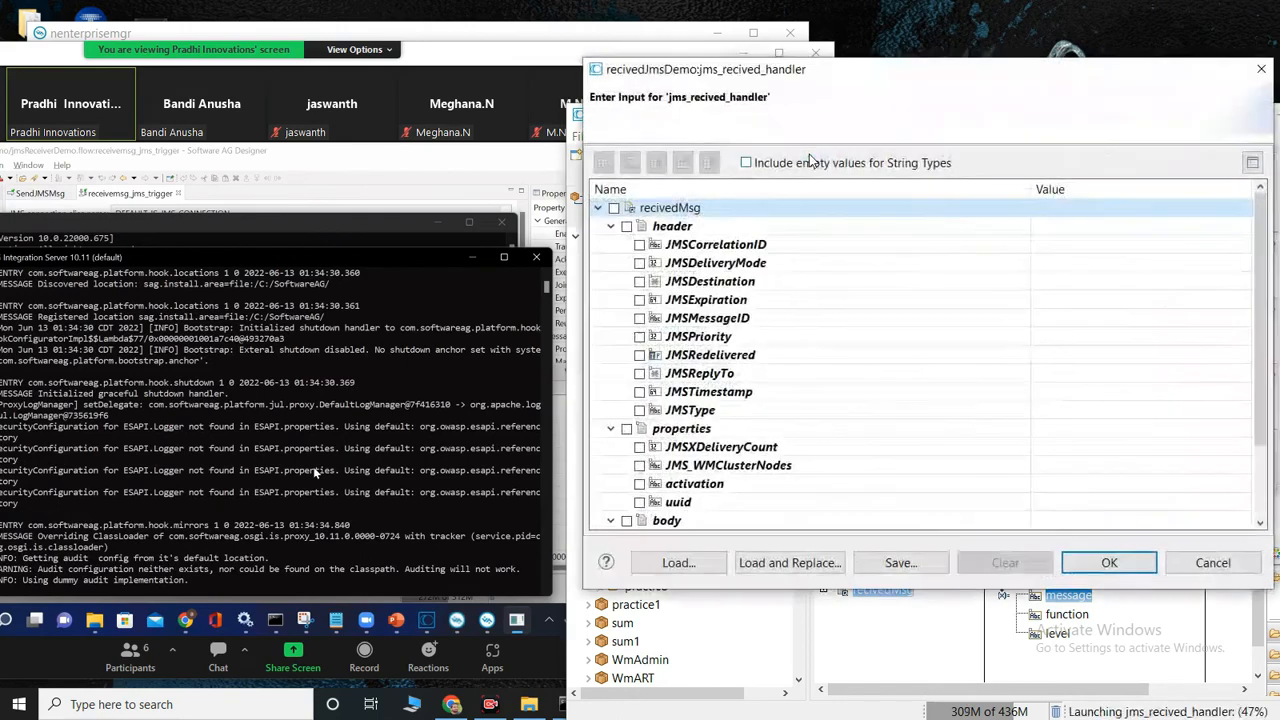
scroll(1058, 457, down, 2)
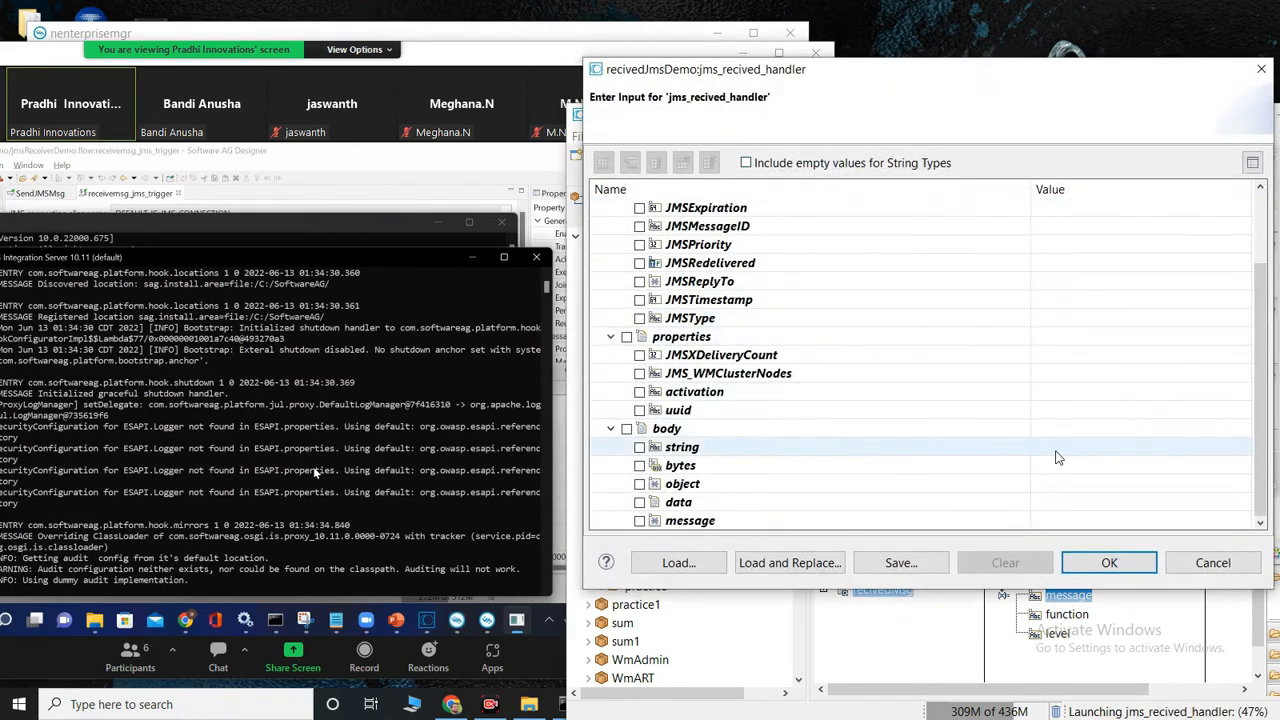
click(1057, 450)
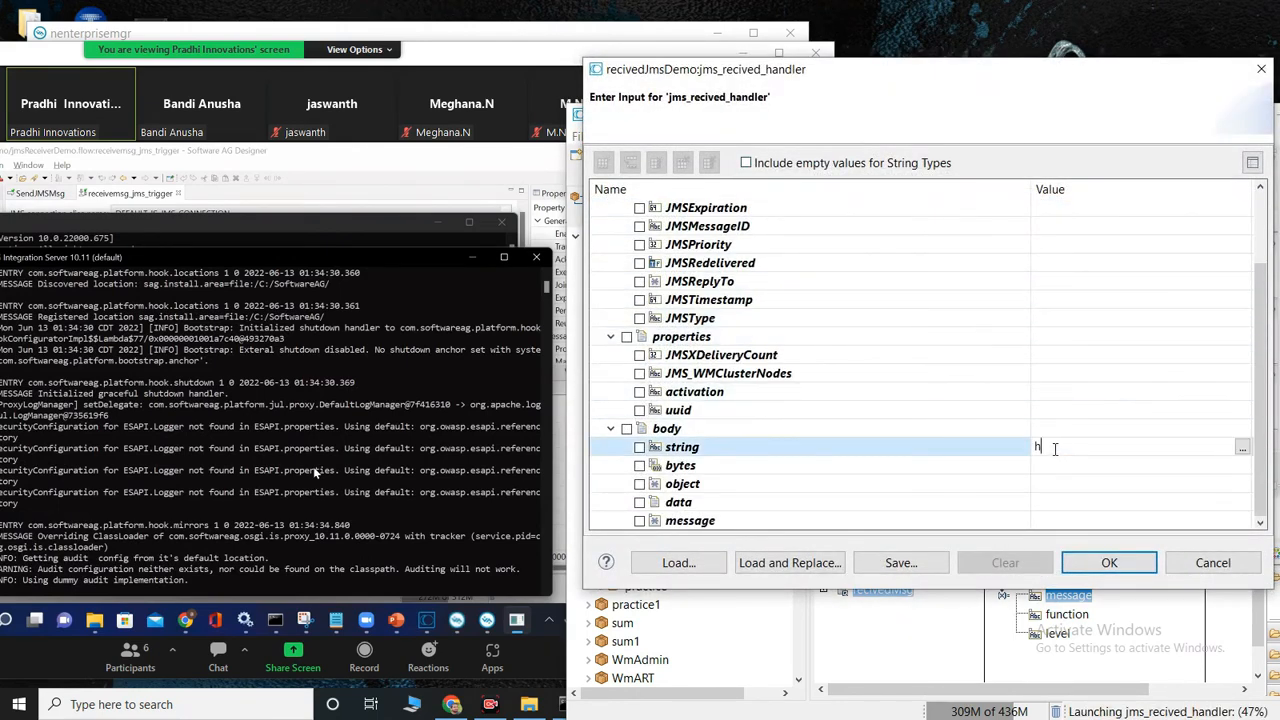
text(hi)
click(1109, 562)
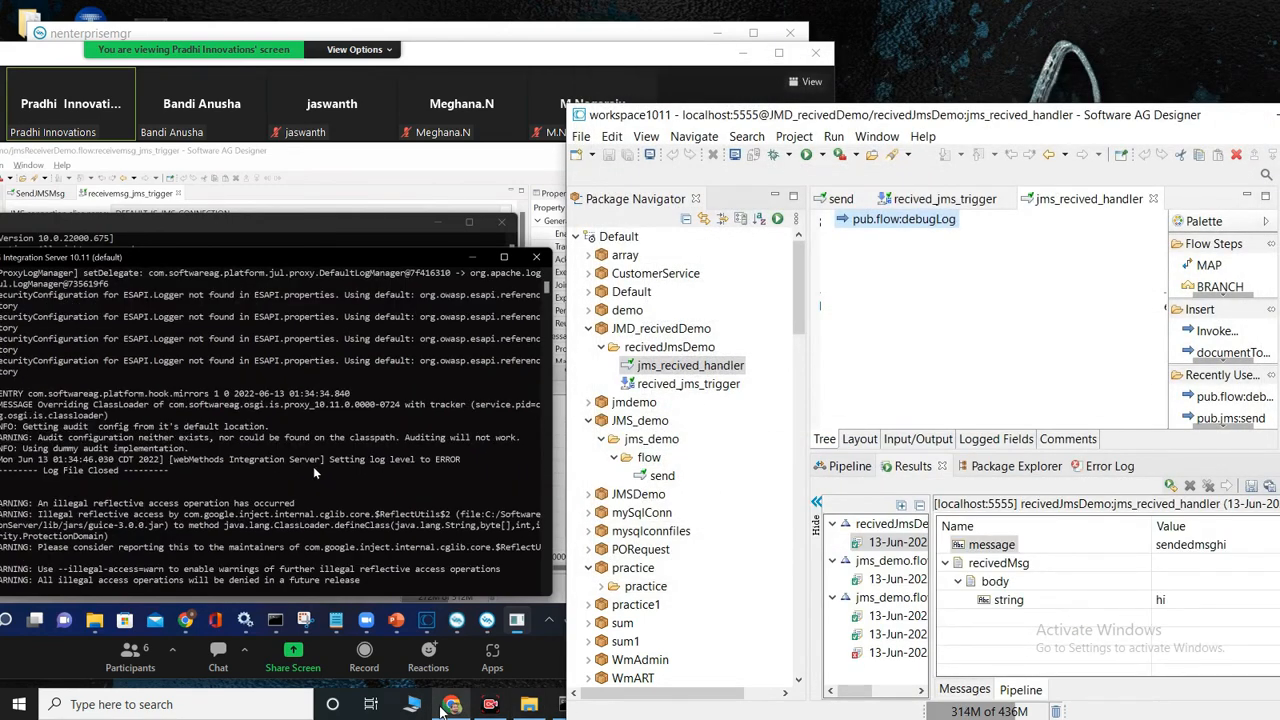
Step: Switch to the Integration Server Administrator in Chrome and examine the server log and the logging configuration
click(452, 705)
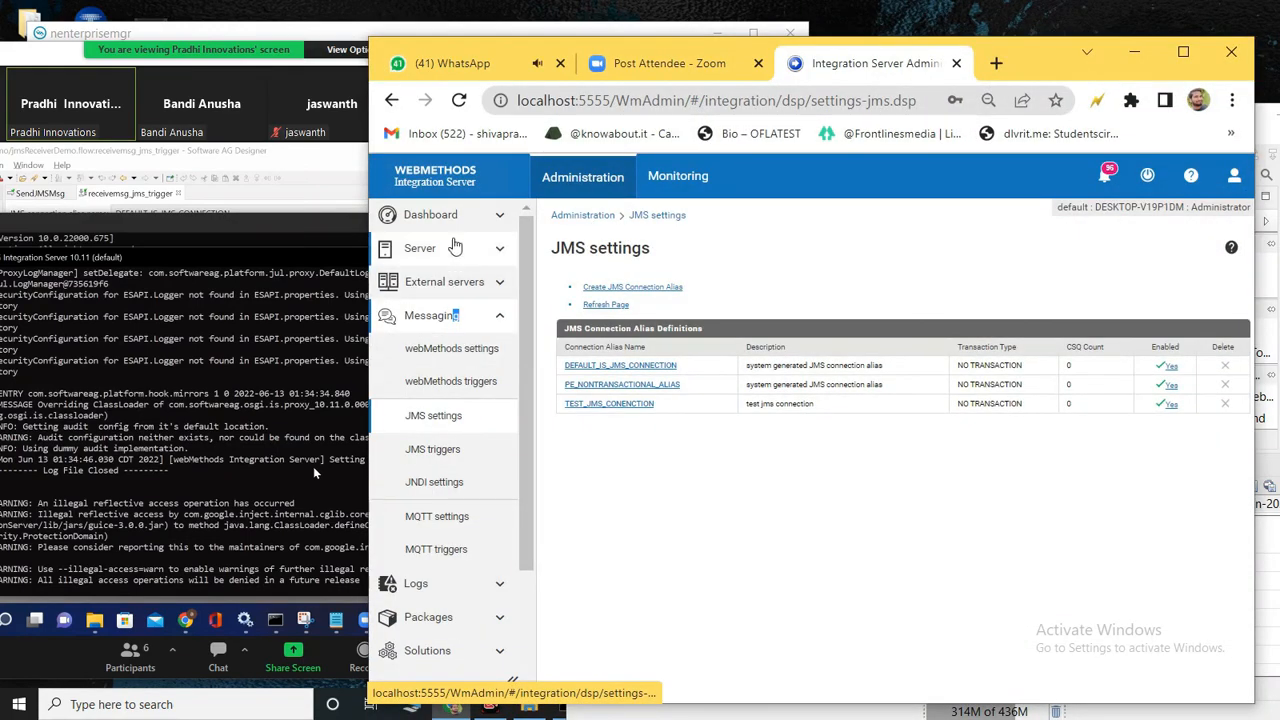
click(415, 583)
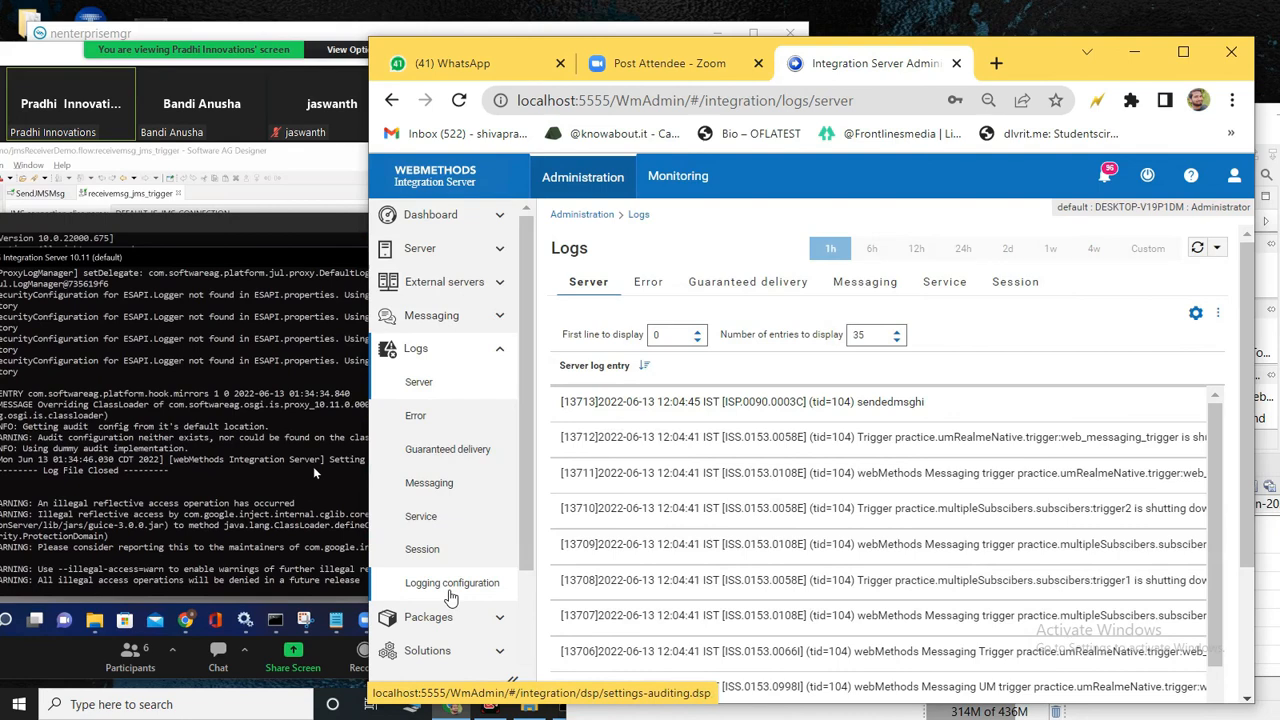
click(450, 590)
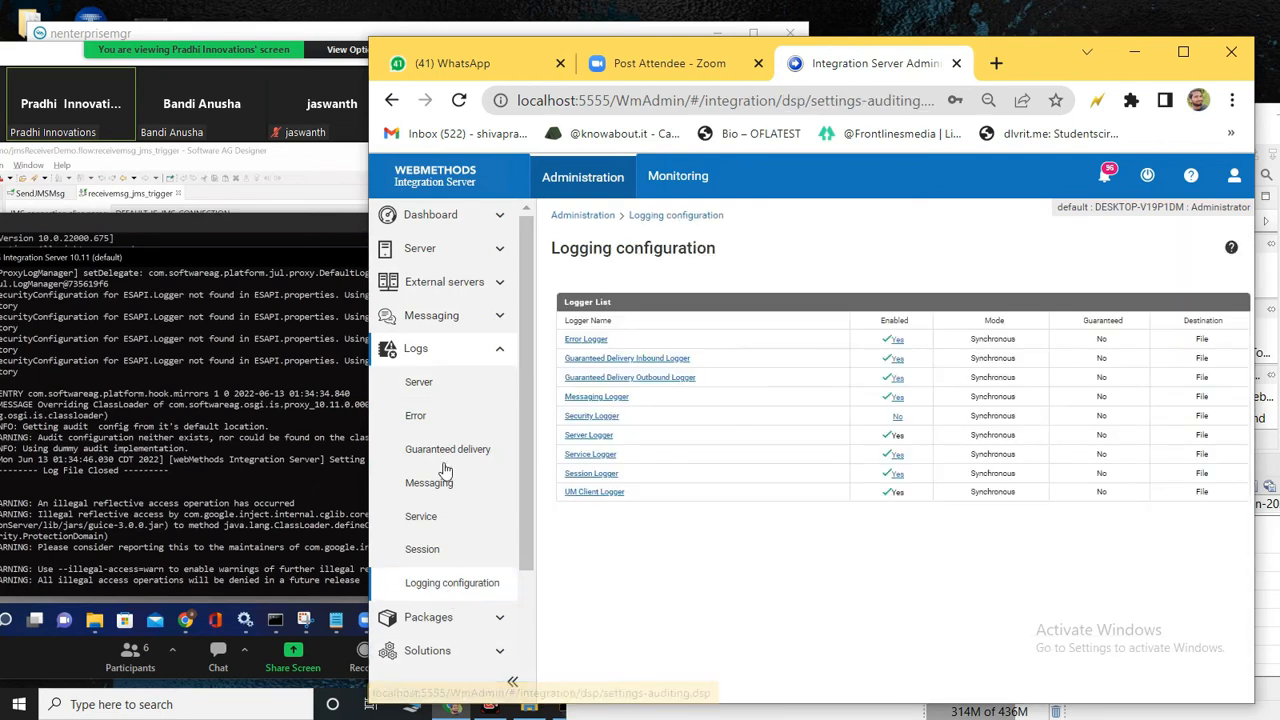
click(433, 393)
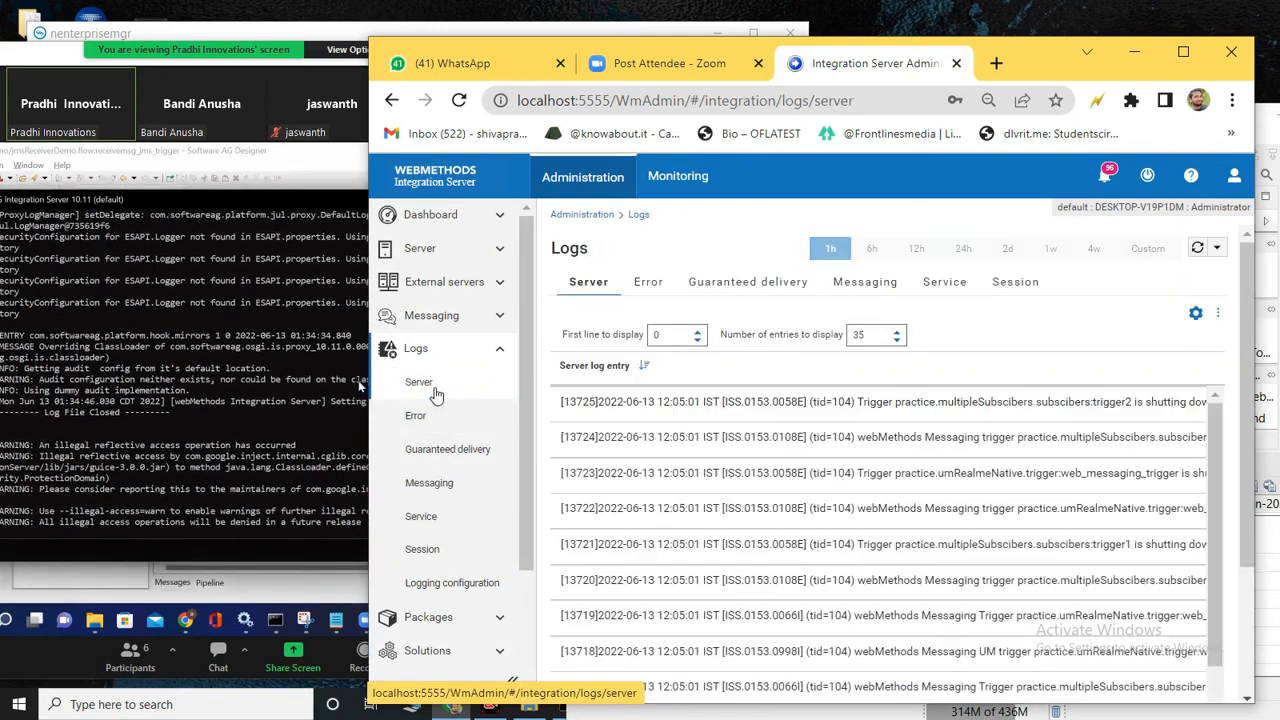
click(432, 352)
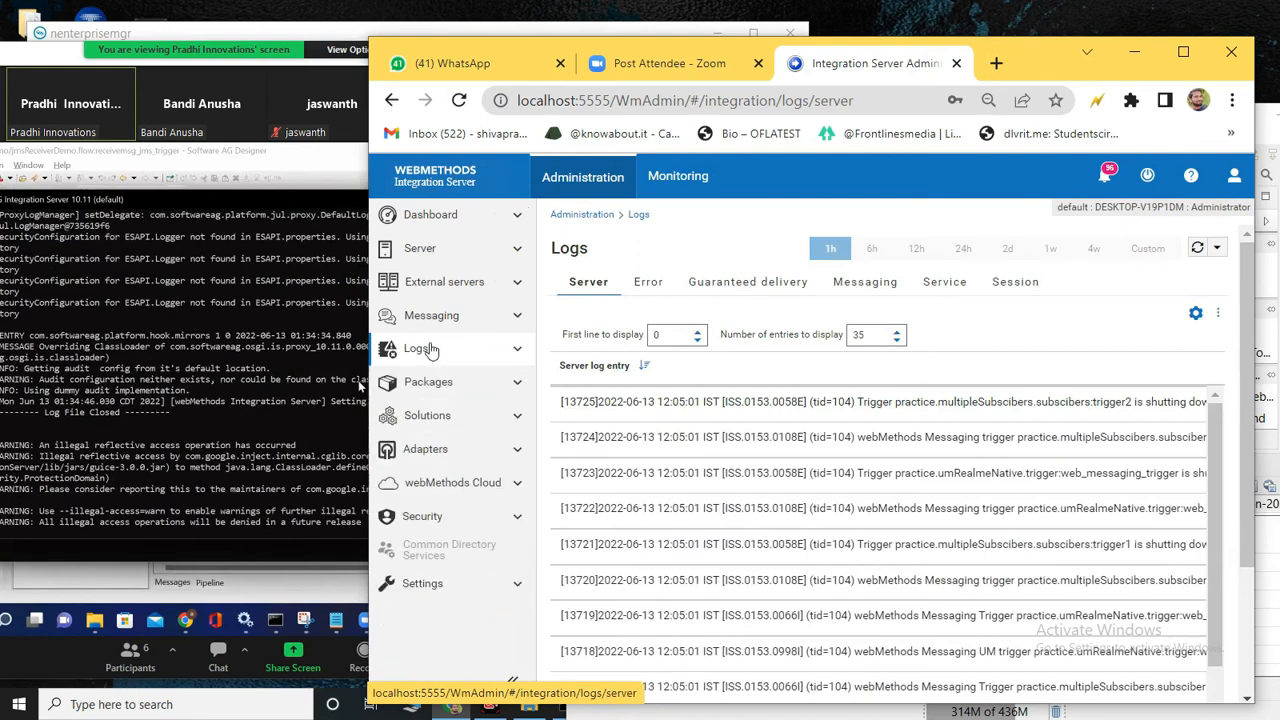
Step: Review the server log entries in Integration Server Administrator, and return to the Designer window
click(432, 352)
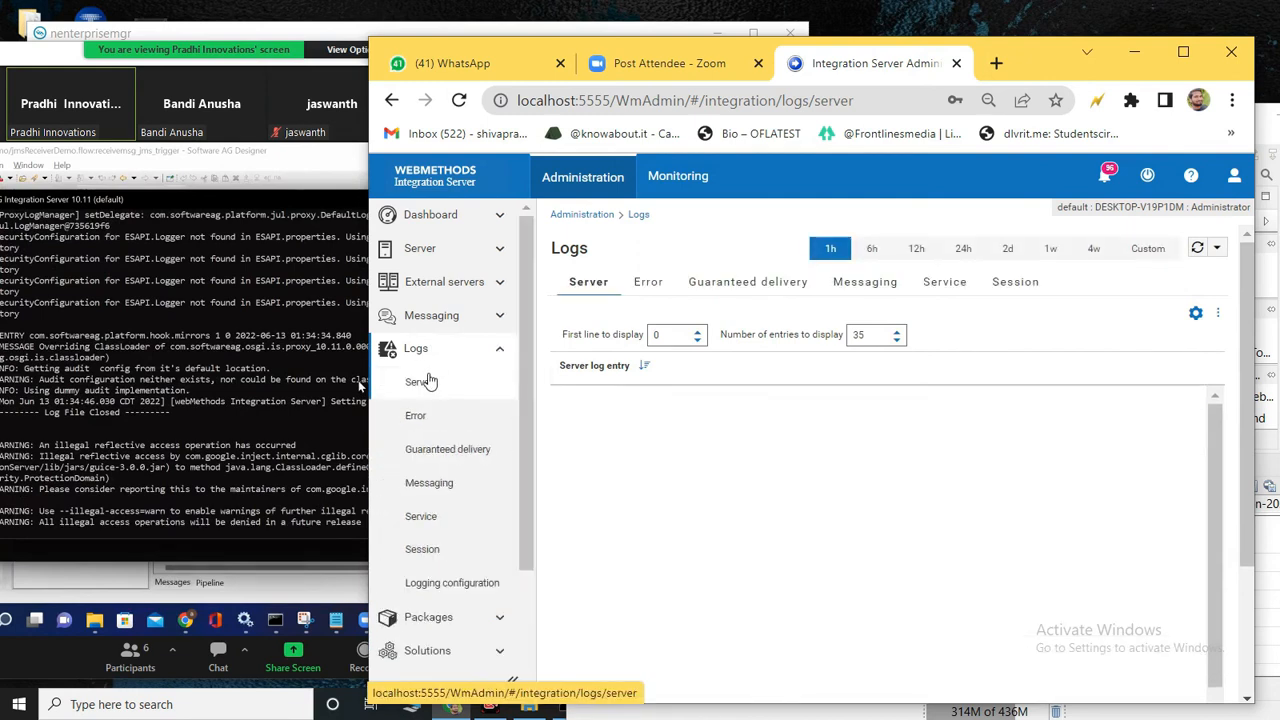
click(438, 360)
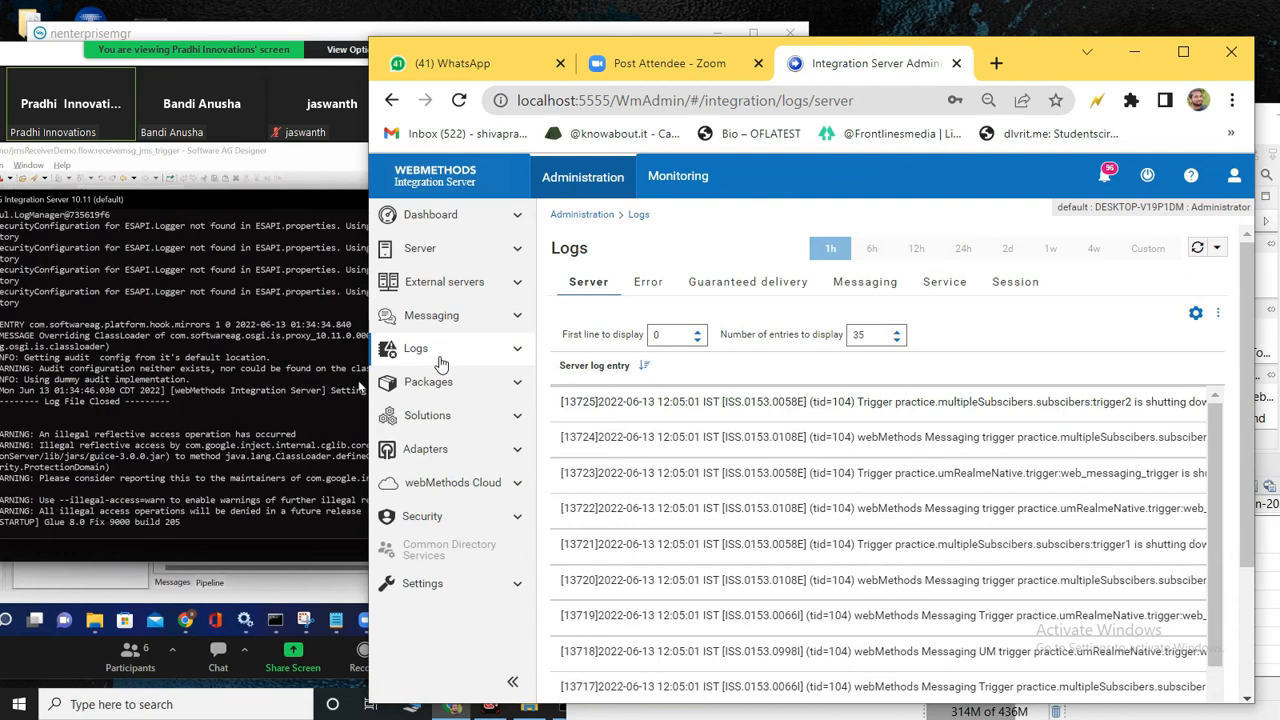
click(440, 364)
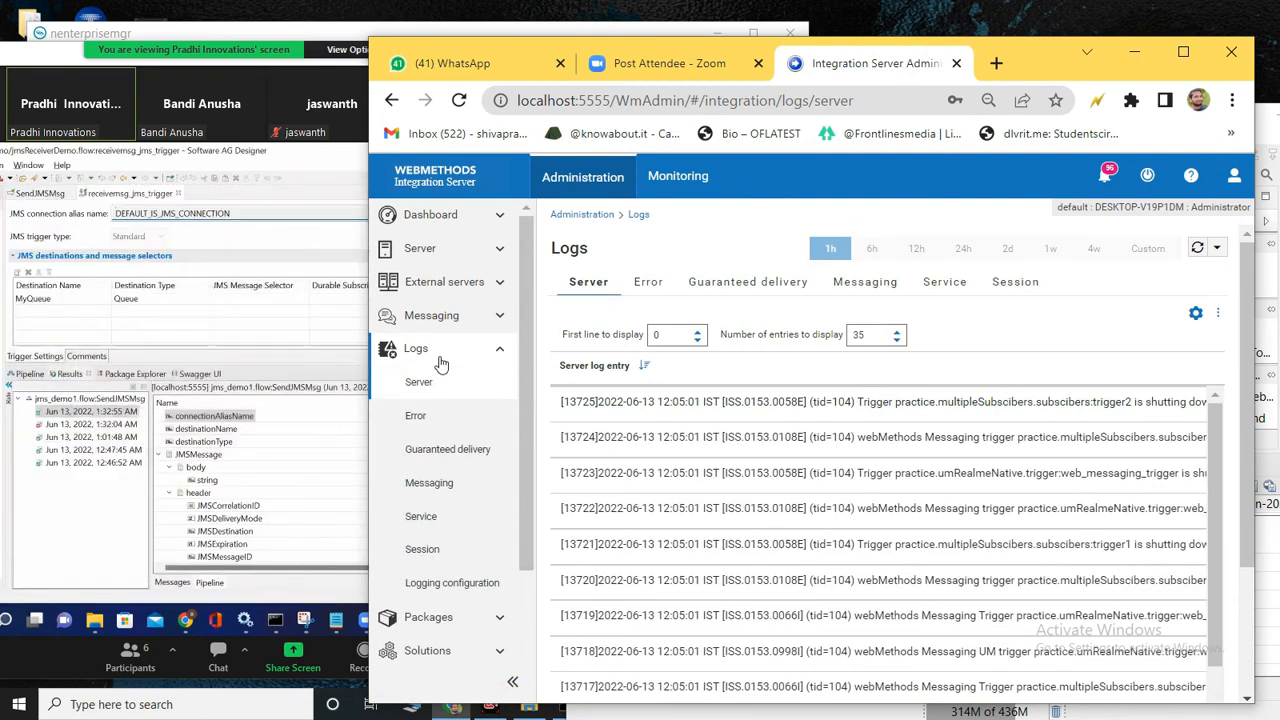
click(1180, 53)
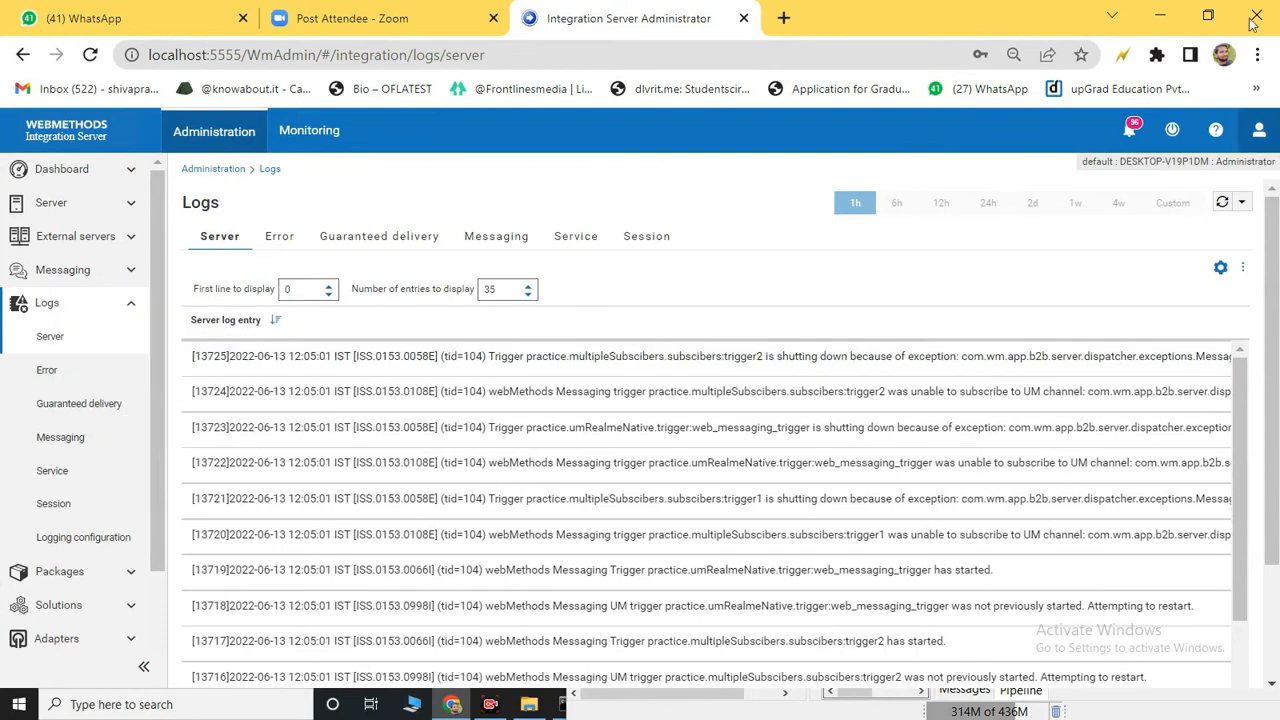
click(1160, 15)
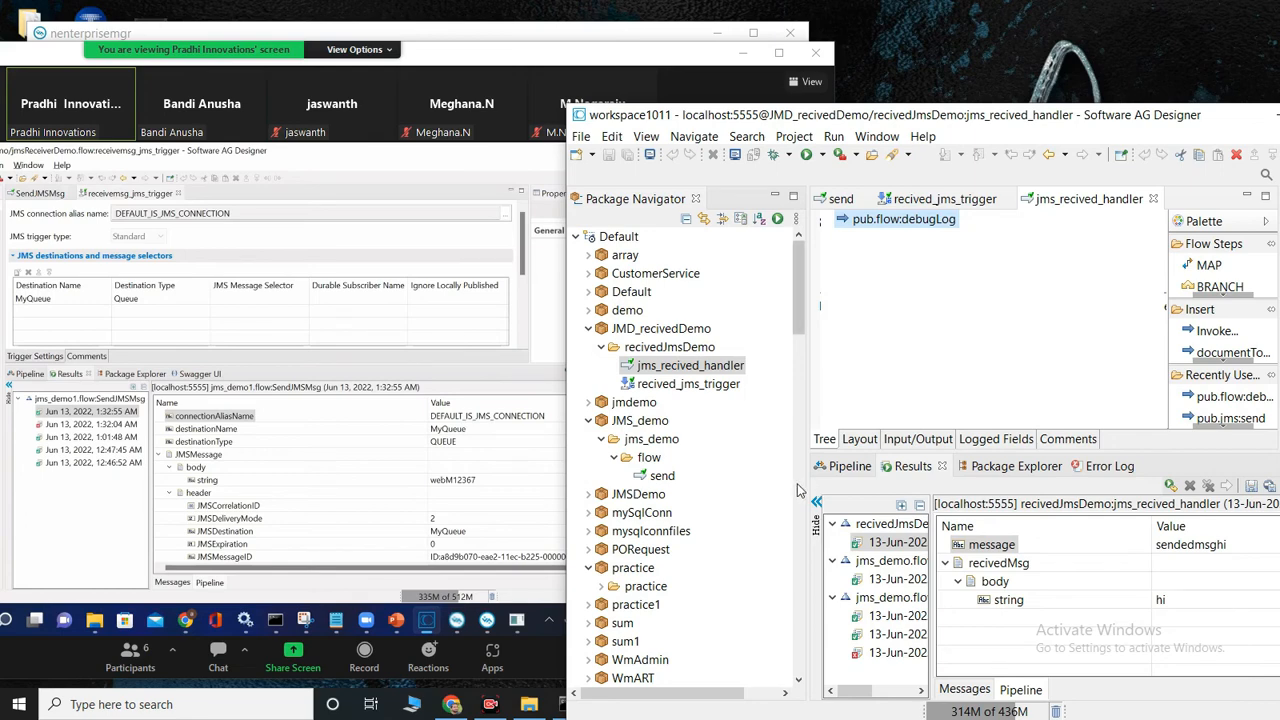
Step: Set debugLog's message input to sendedmsg**%recivedMsg/body/string%**, keeping pipeline variable substitution enabled
click(858, 468)
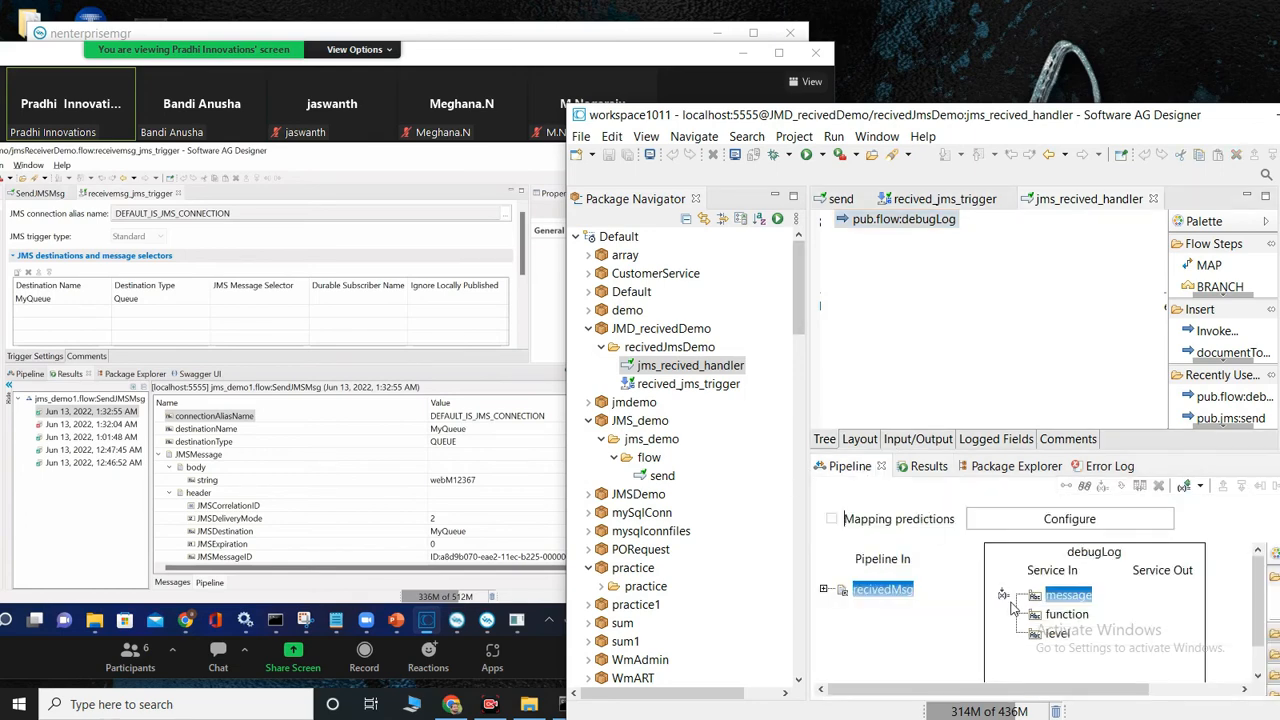
key(alt+Tab)
click(1050, 601)
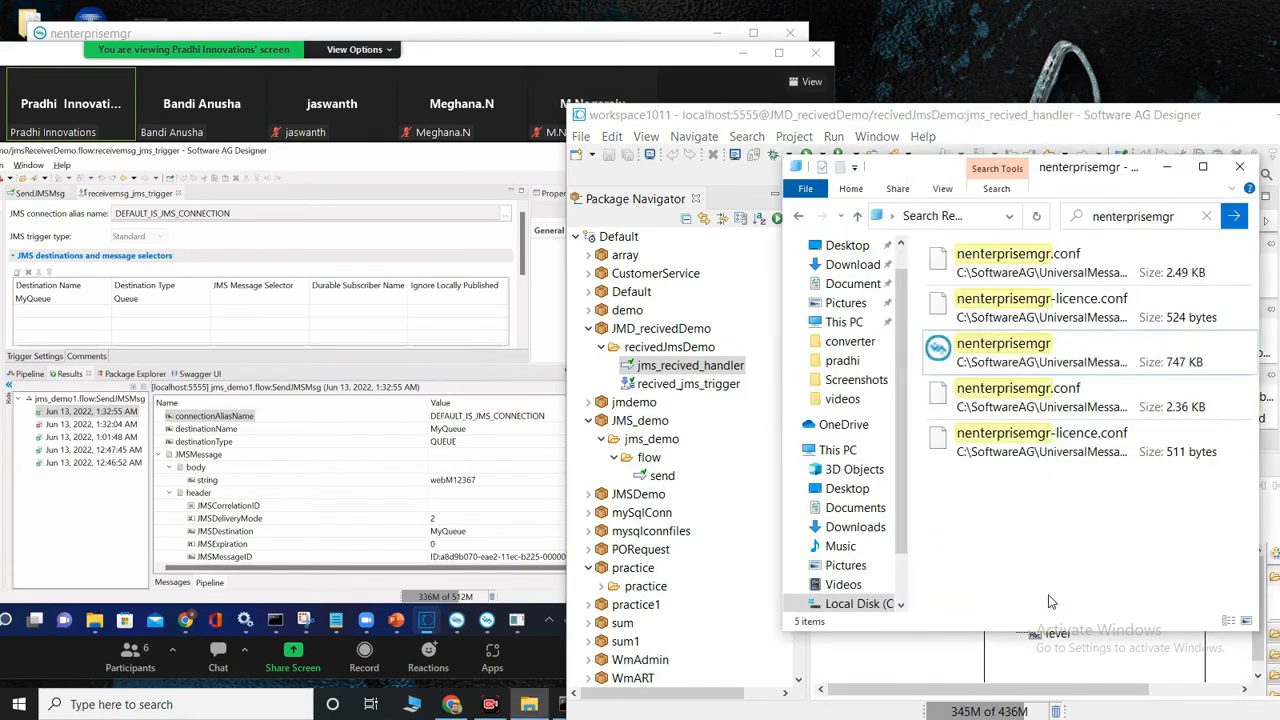
click(1175, 171)
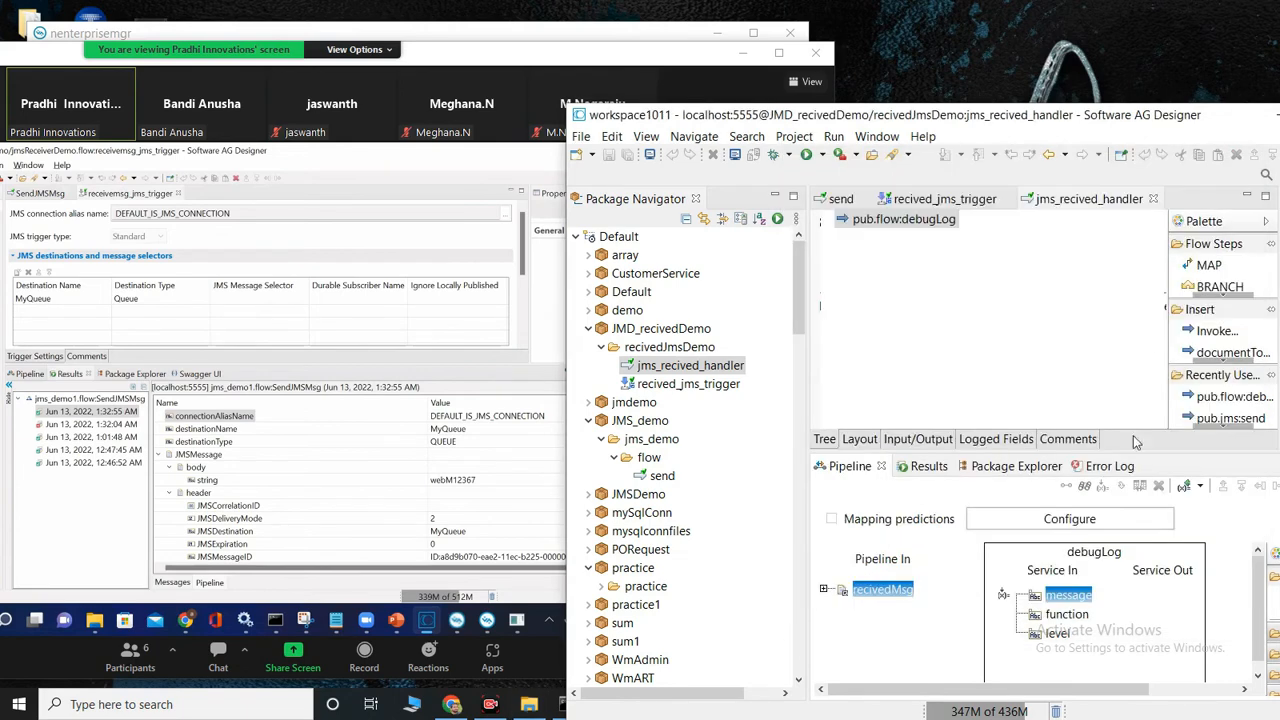
double_click(1070, 596)
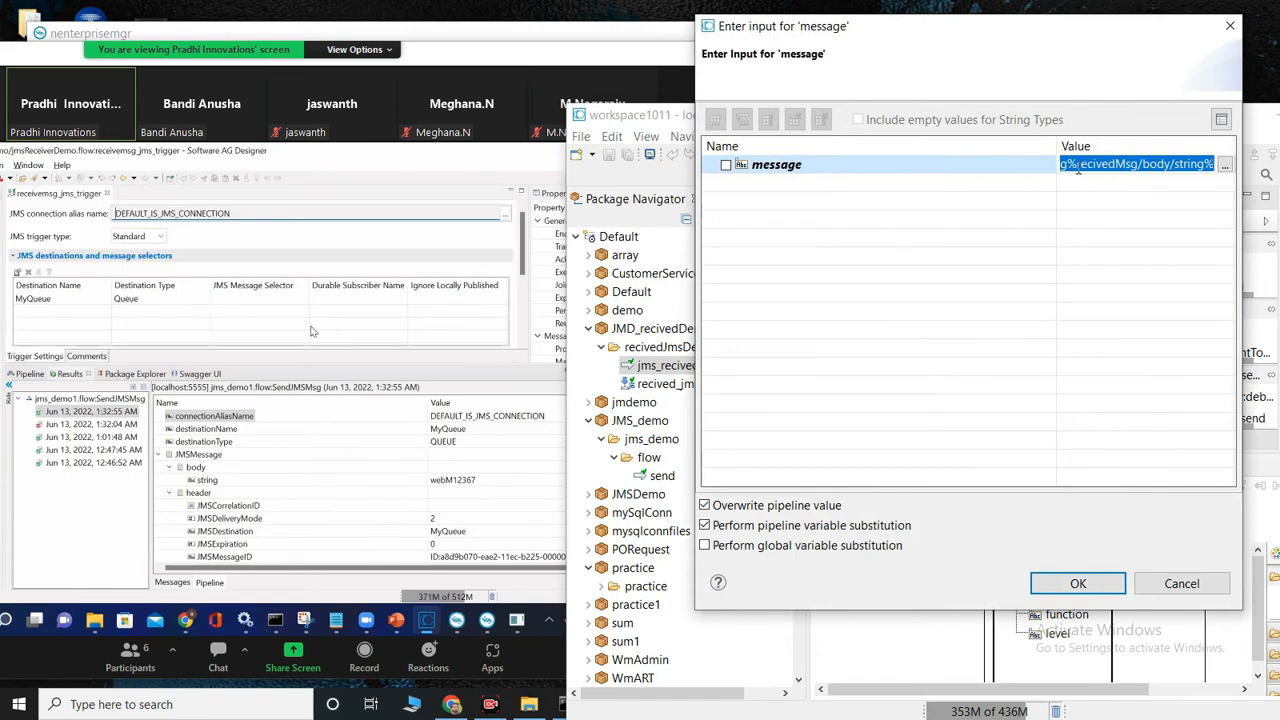
click(1070, 166)
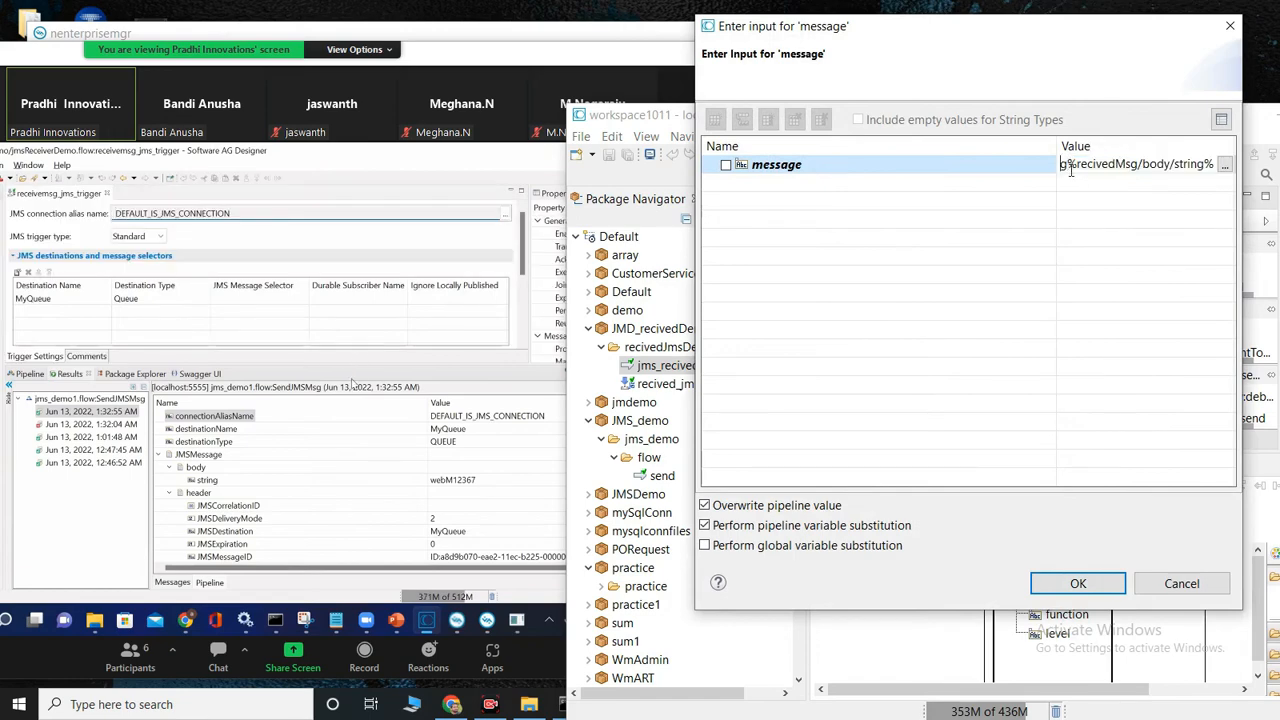
key(Home)
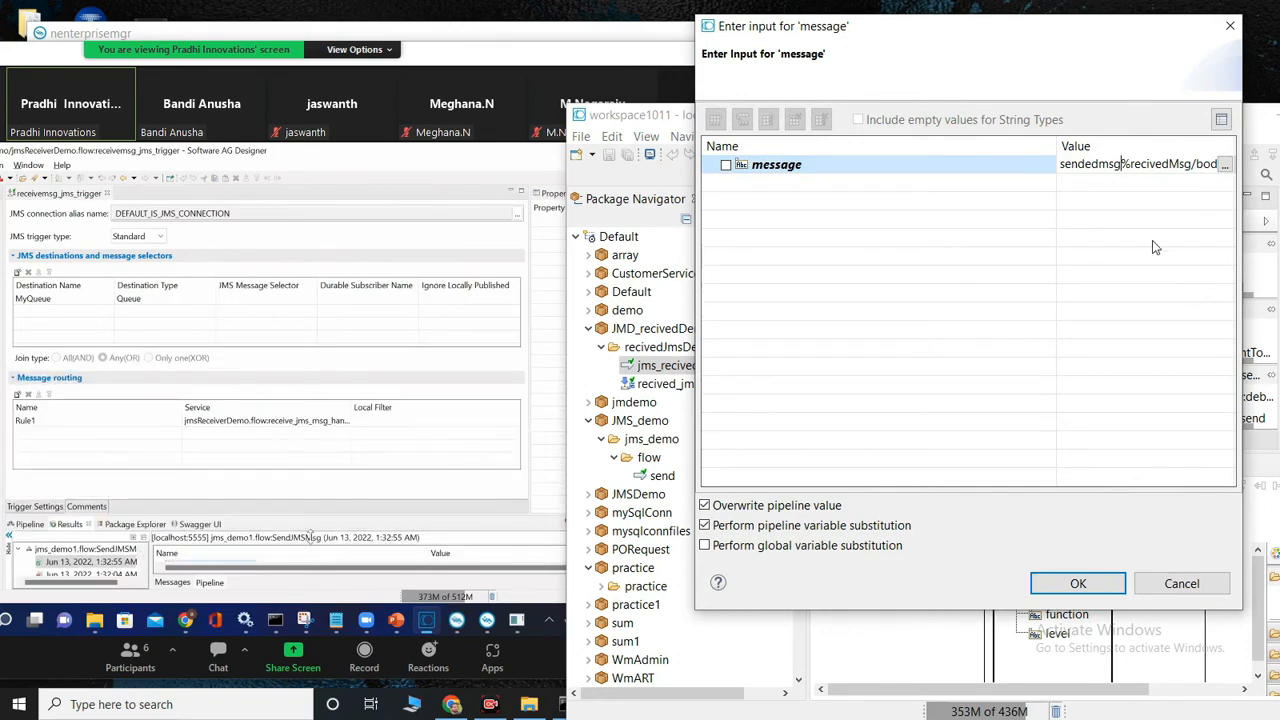
text(8)
key(BackSpace)
text(*)
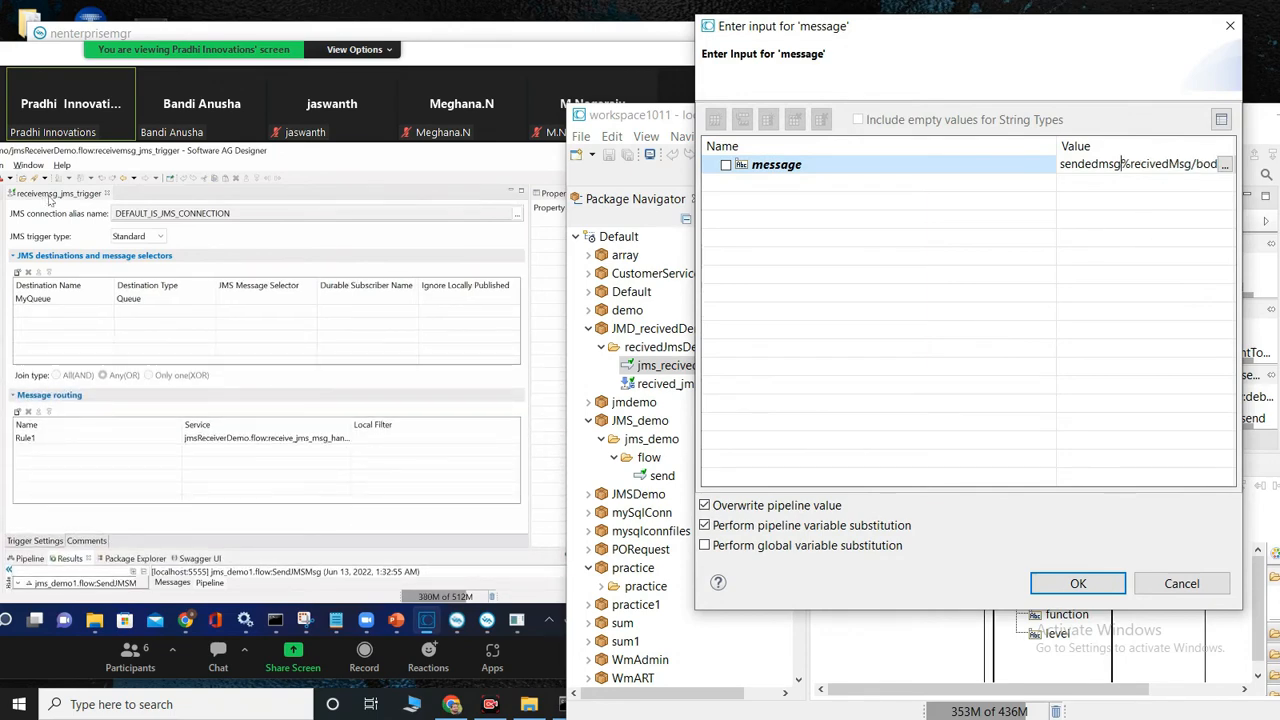
text(*)
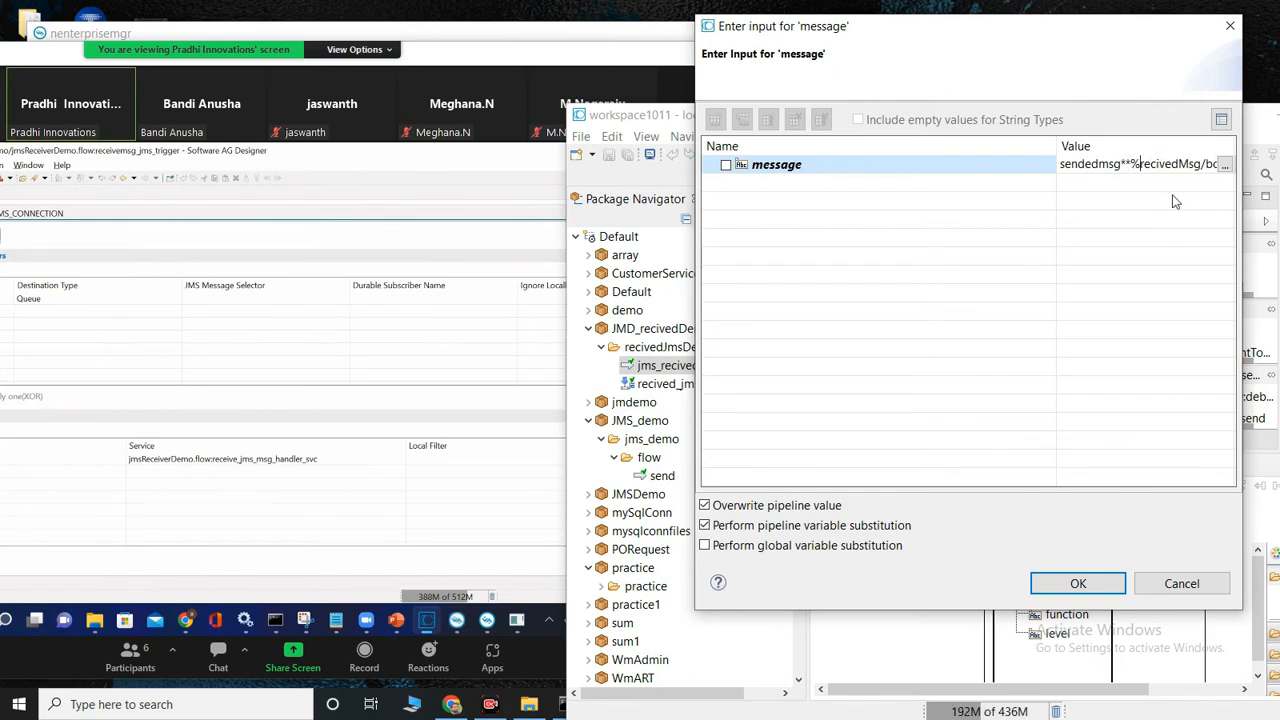
key(End)
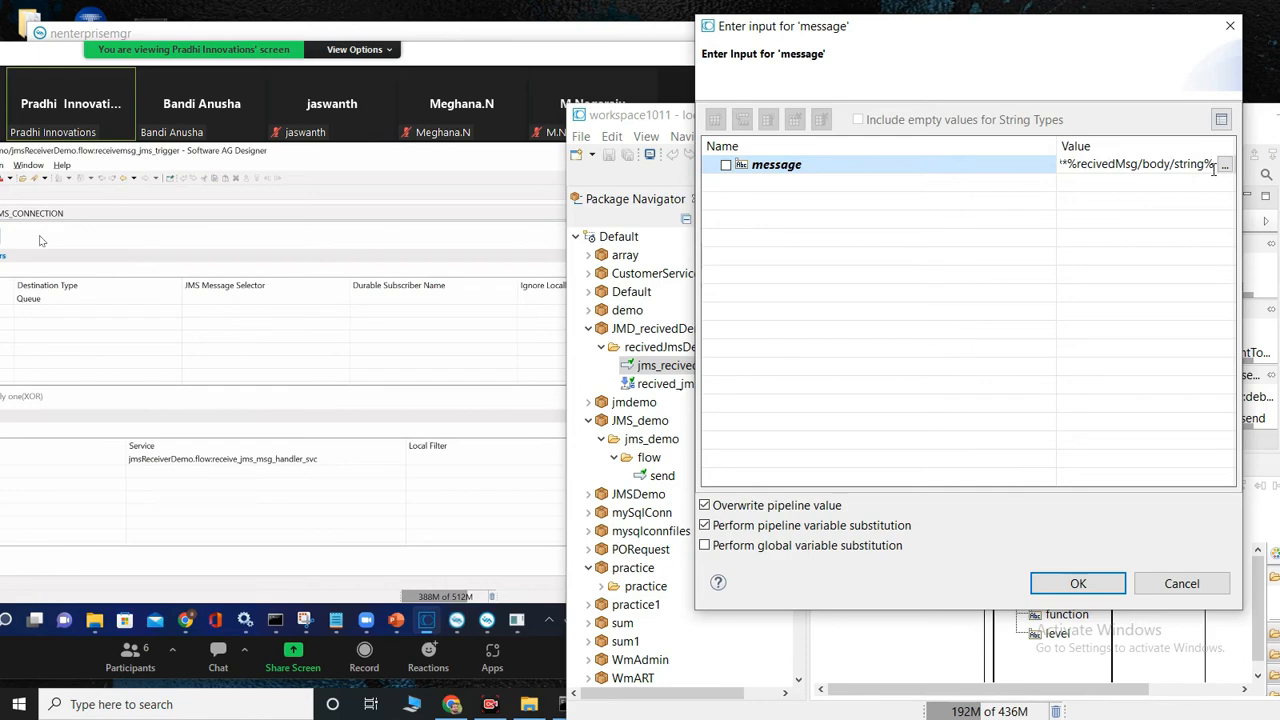
text(**)
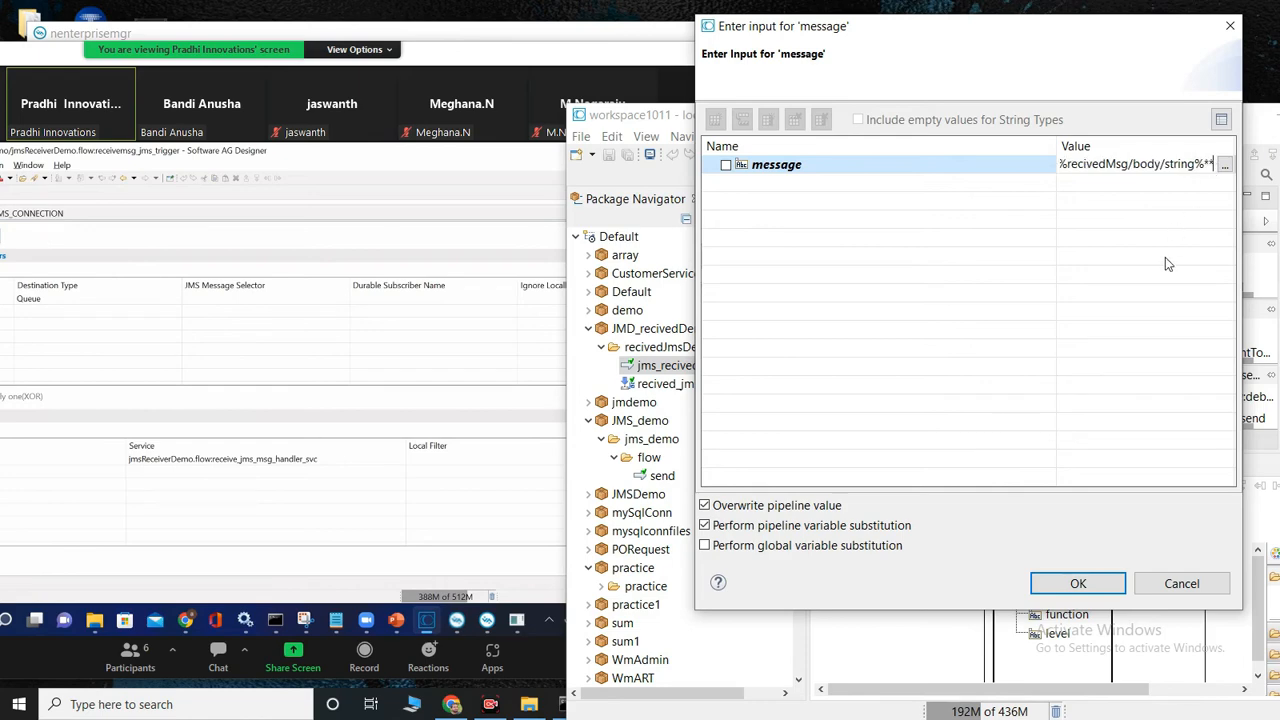
click(1078, 583)
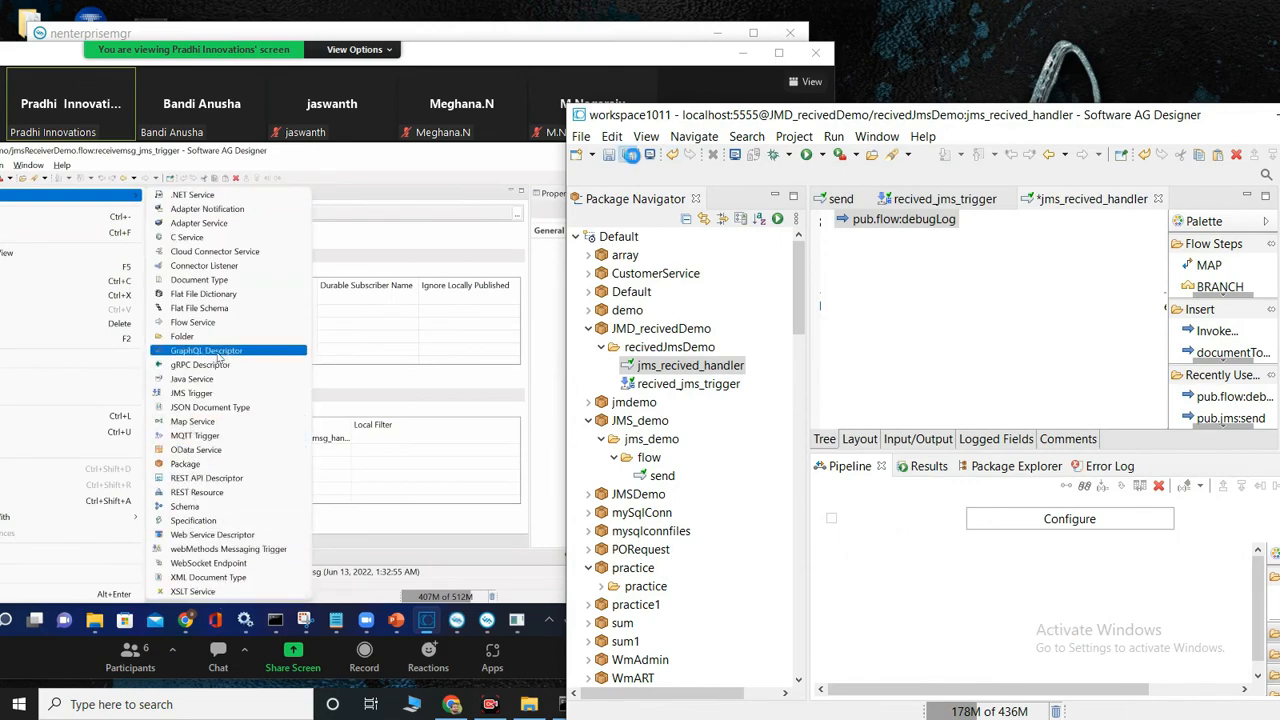
Step: Run the jms_recived_handler flow service with the body string input set to hi
click(808, 155)
scroll(1034, 453, down, 2)
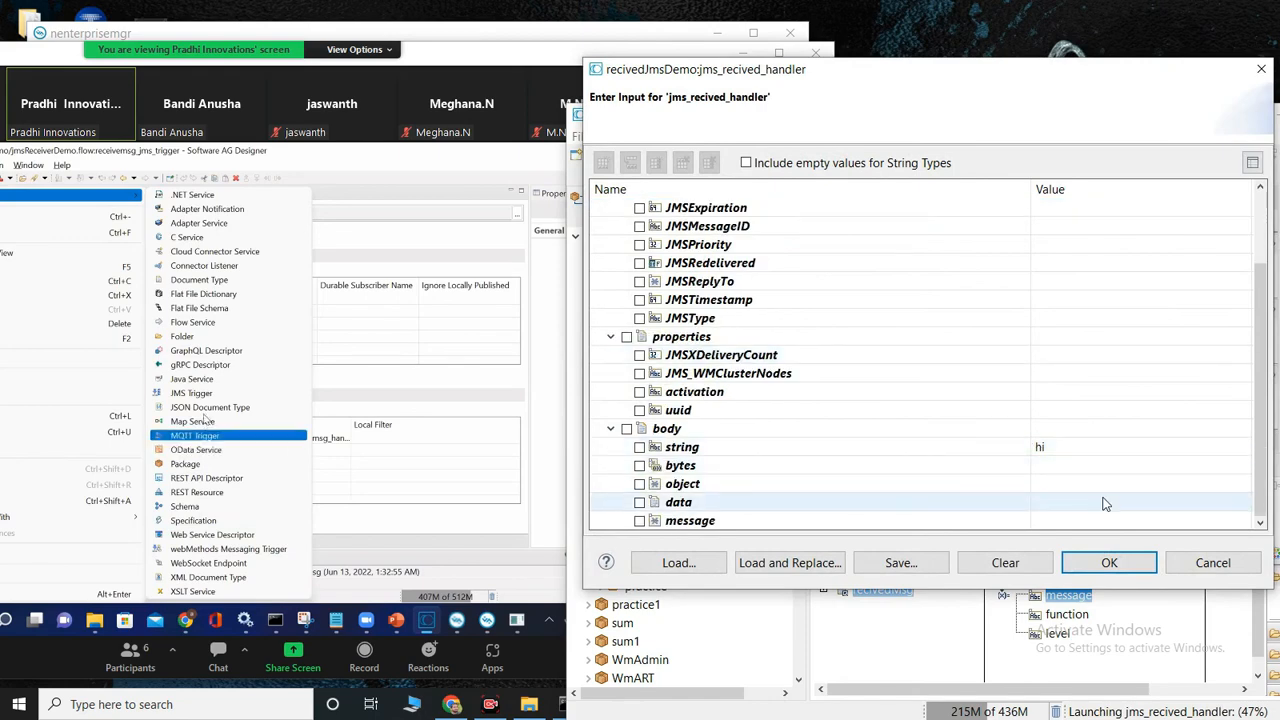
click(1109, 562)
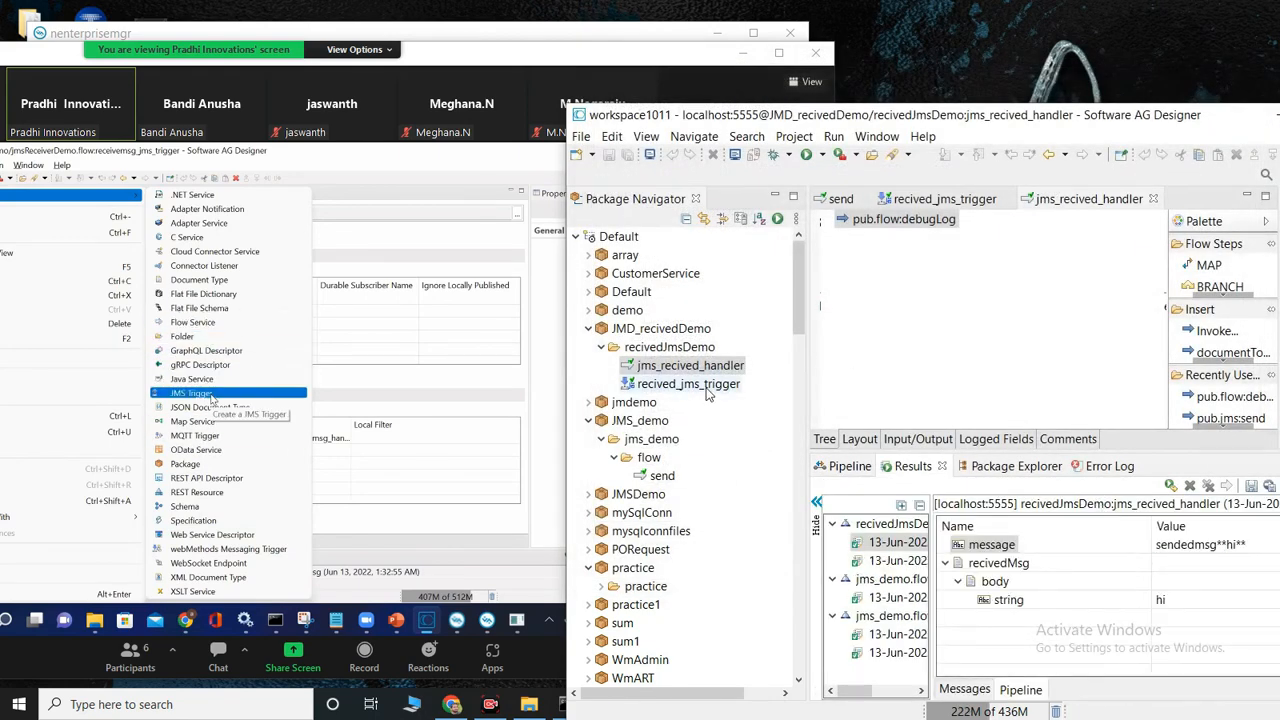
Step: Open recived_jms_trigger and review its JMS connection alias, trigger type and destination
double_click(688, 384)
scroll(972, 327, up, 2)
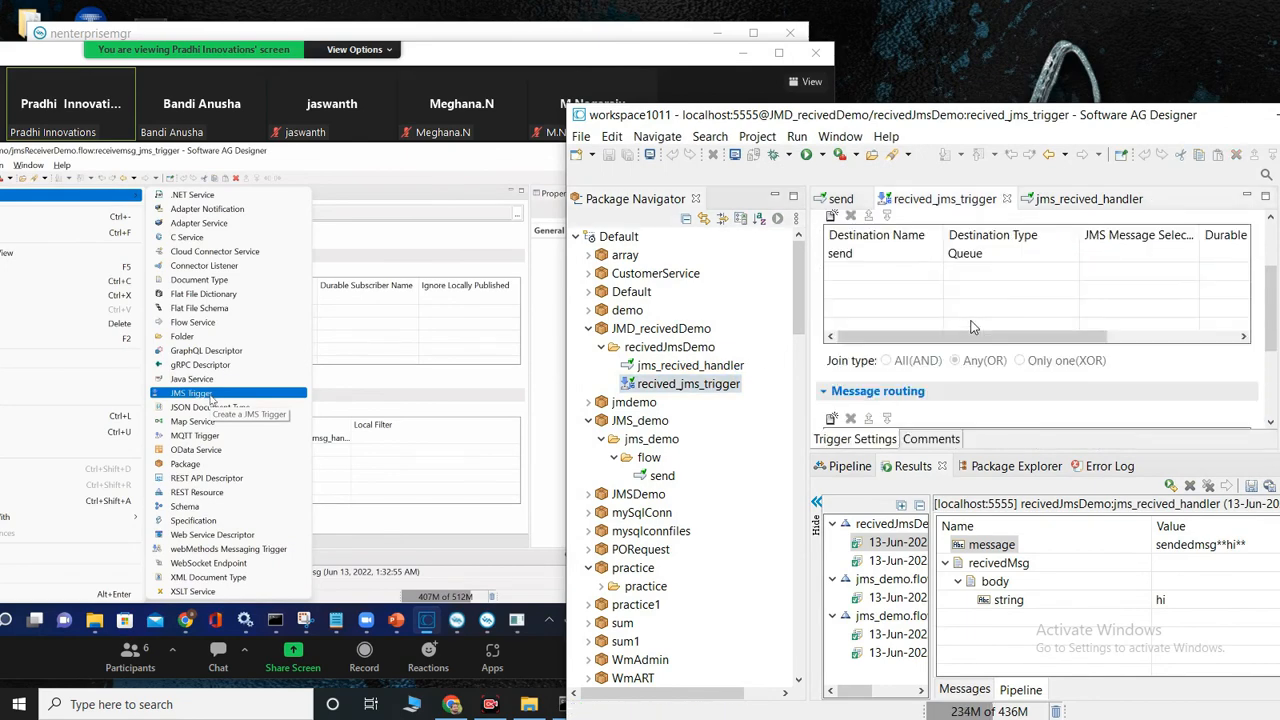
drag(1272, 335, 1266, 240)
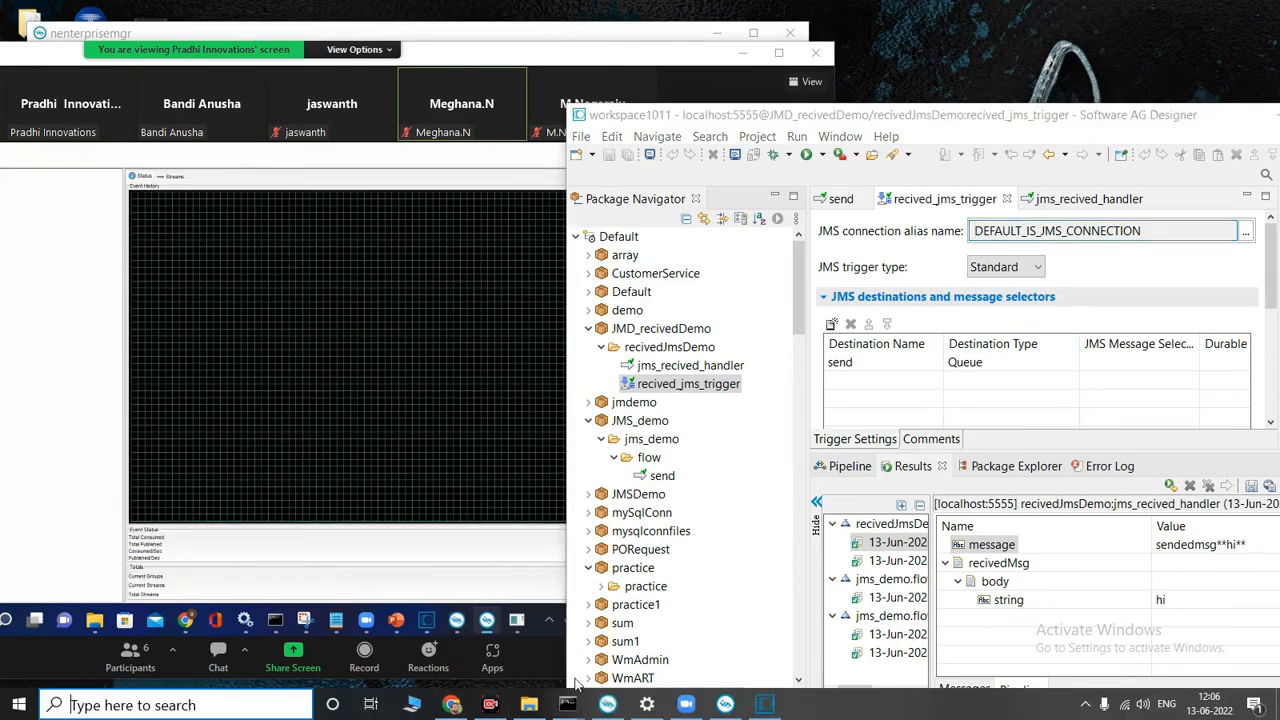
Step: Switch to Universal Messaging Enterprise Manager and examine the umserver status and the summary for Realms
click(263, 706)
click(612, 708)
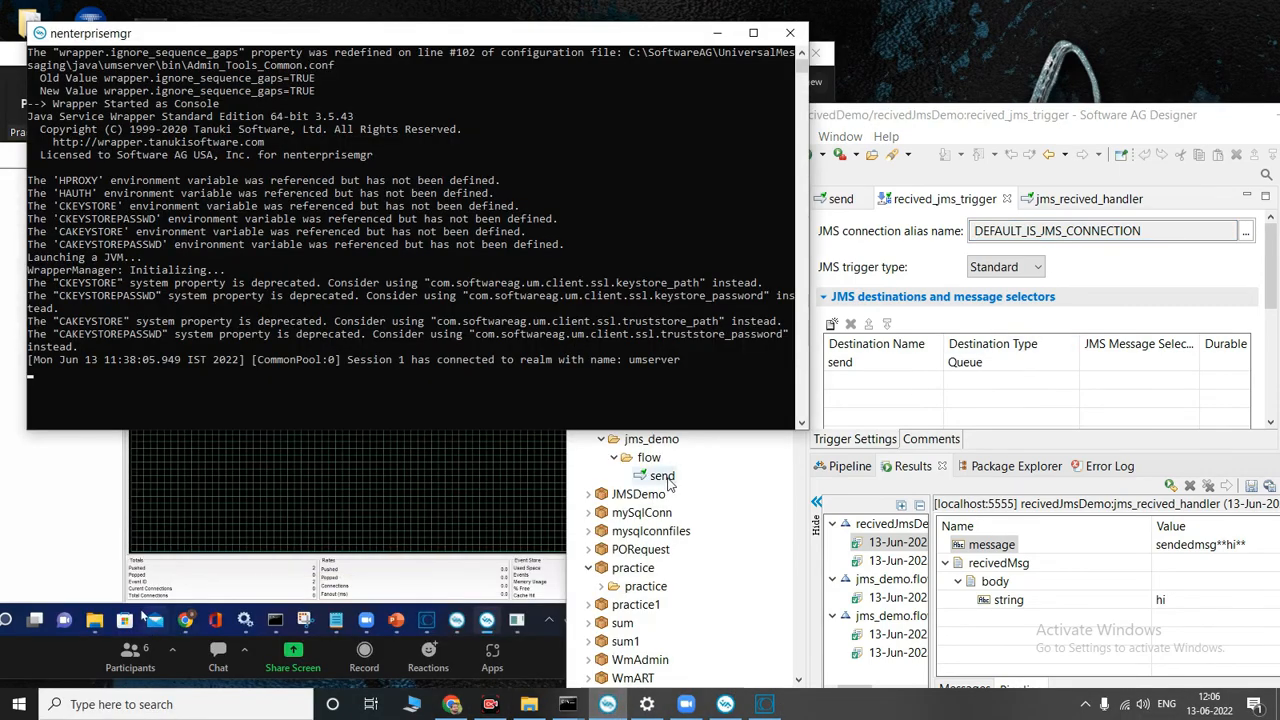
click(725, 706)
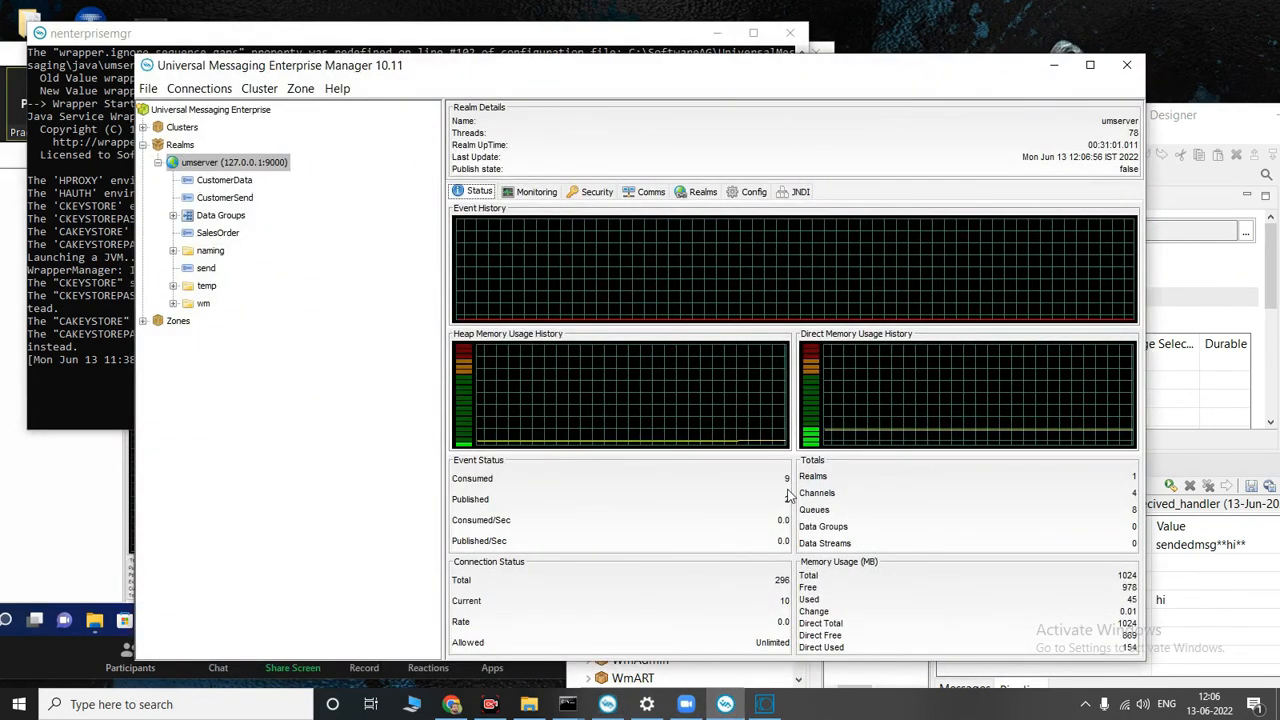
click(178, 146)
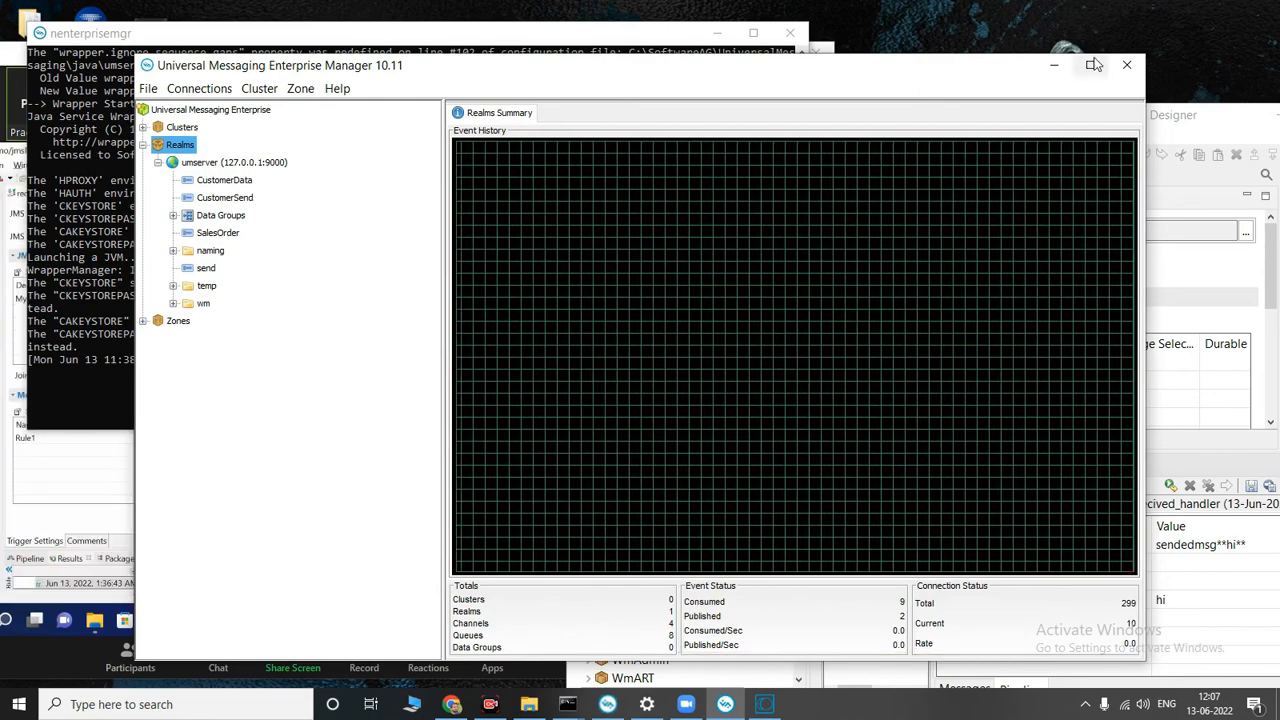
click(1055, 67)
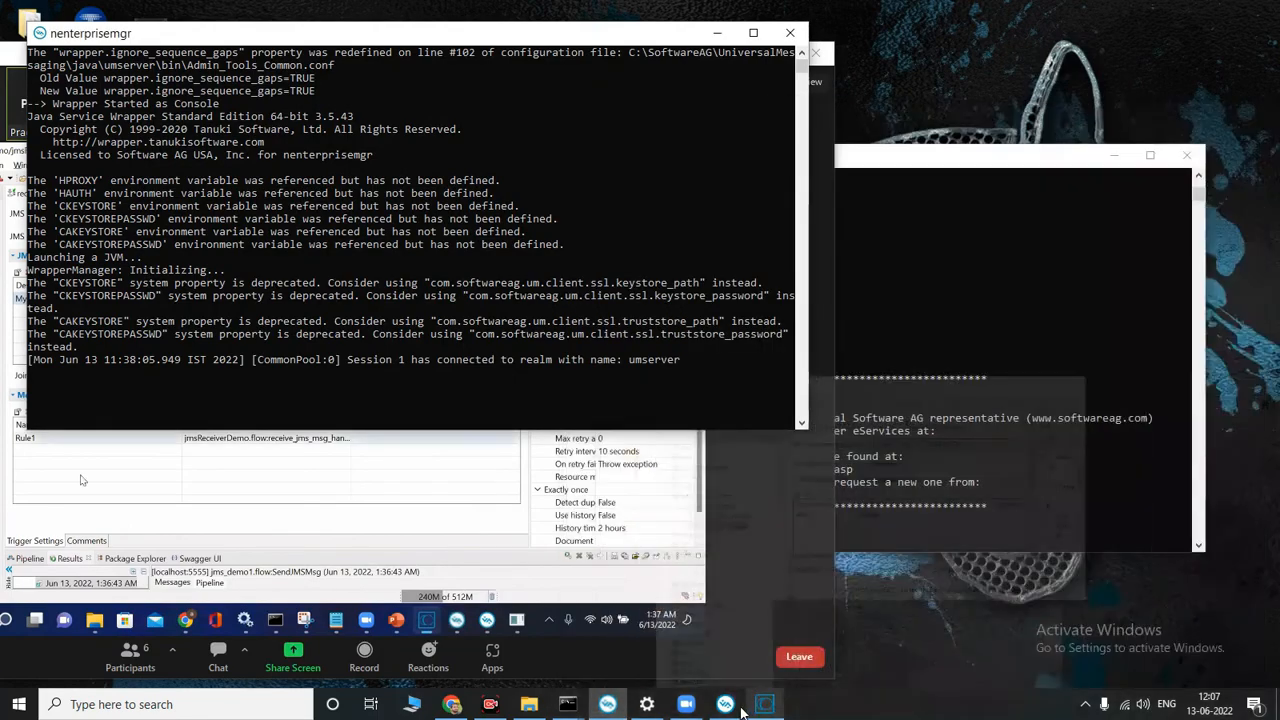
Step: Check the nenterprisemgr, nserver and Command Prompt console windows for server output
click(727, 705)
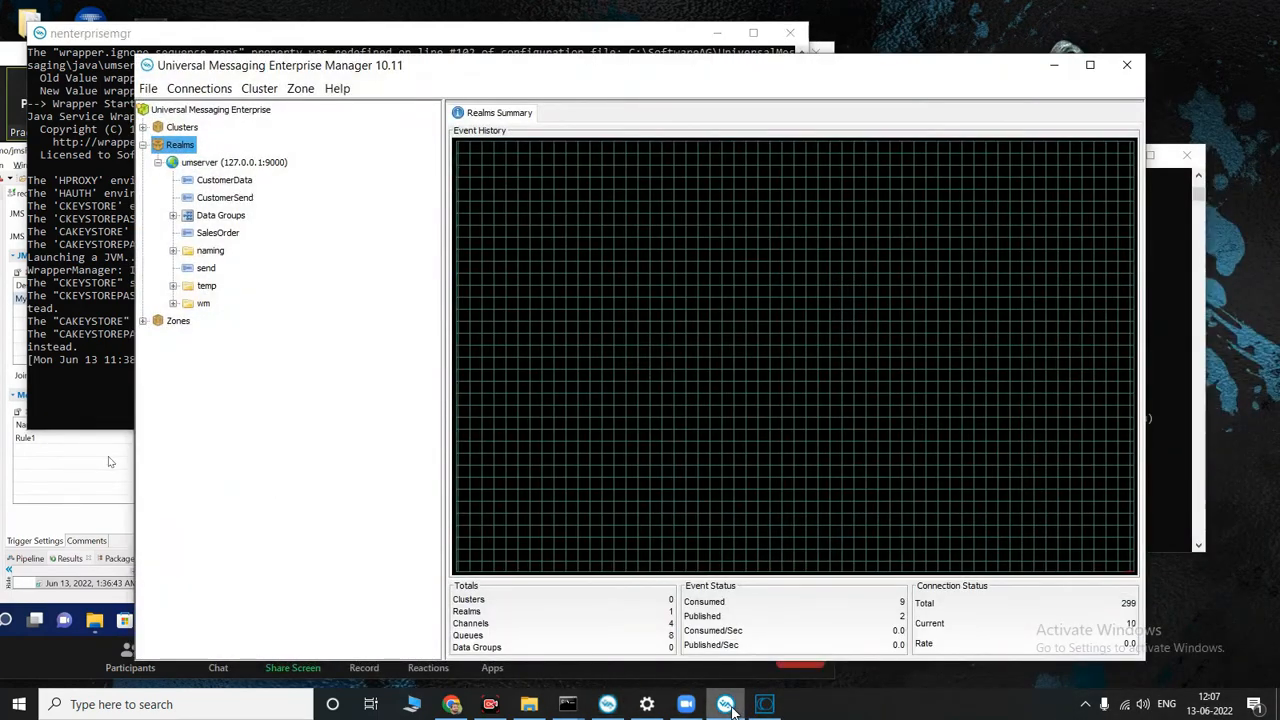
click(729, 706)
click(610, 705)
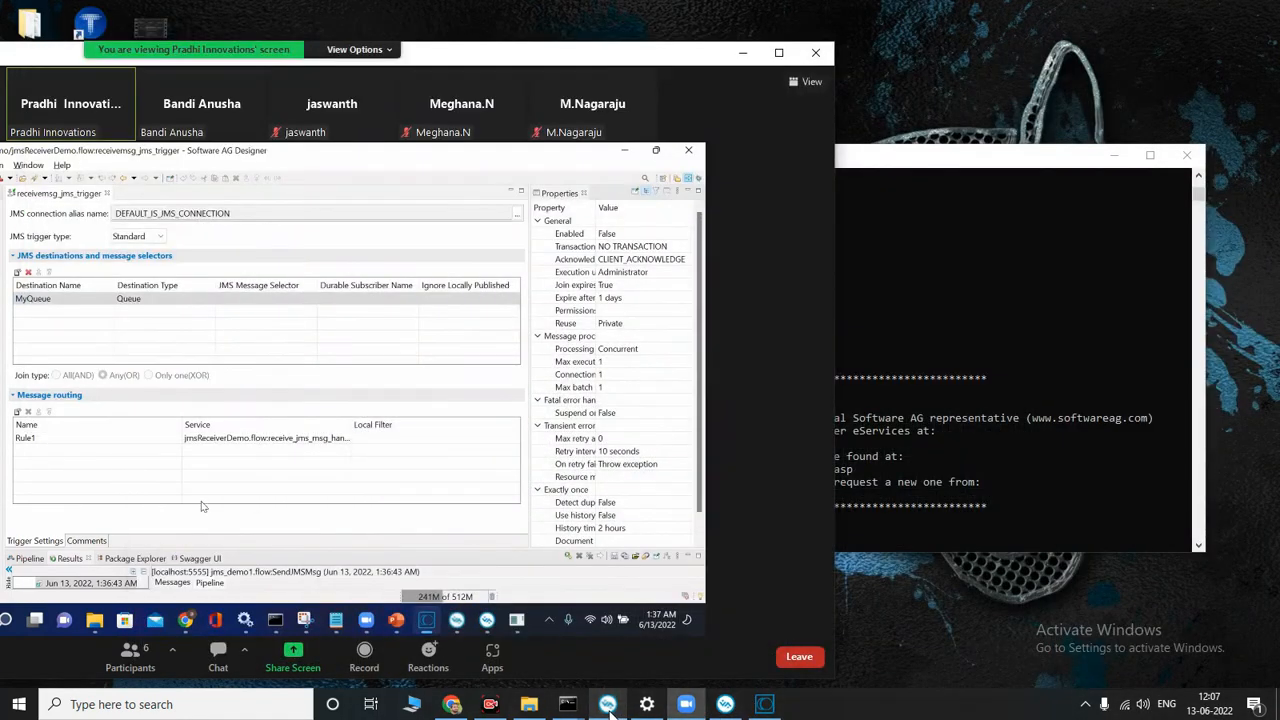
click(610, 706)
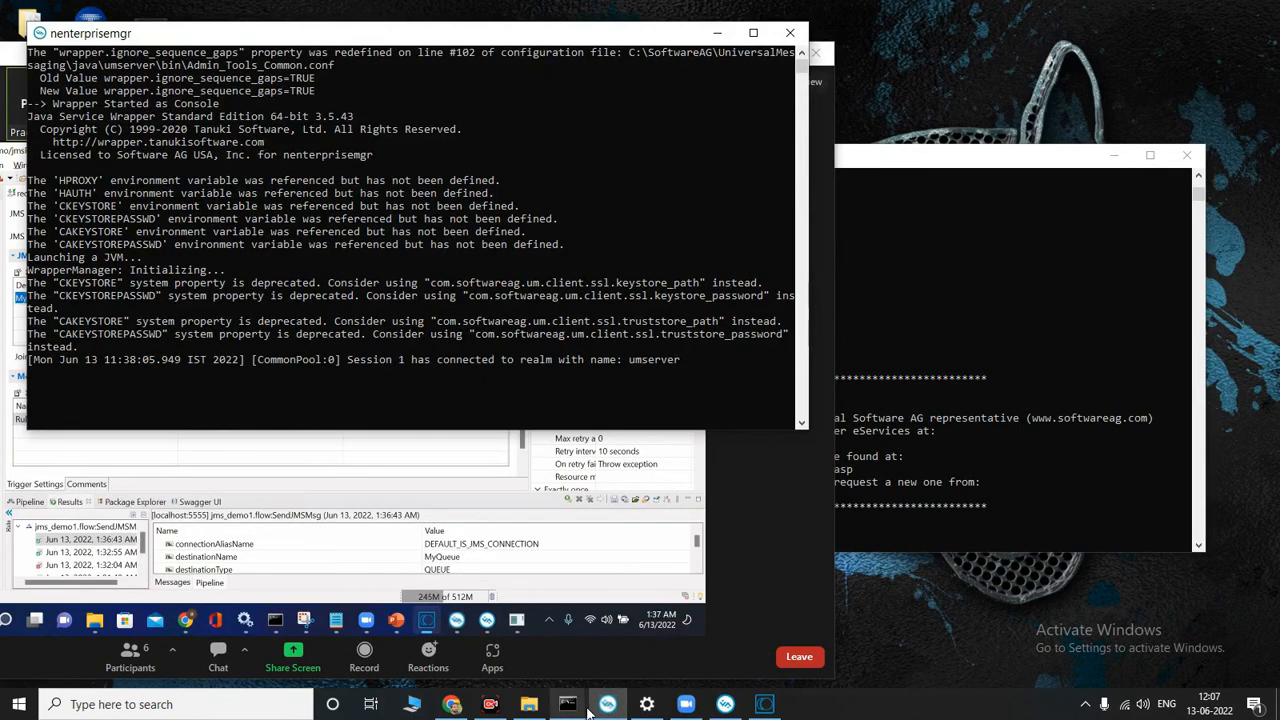
mouse_move(570, 706)
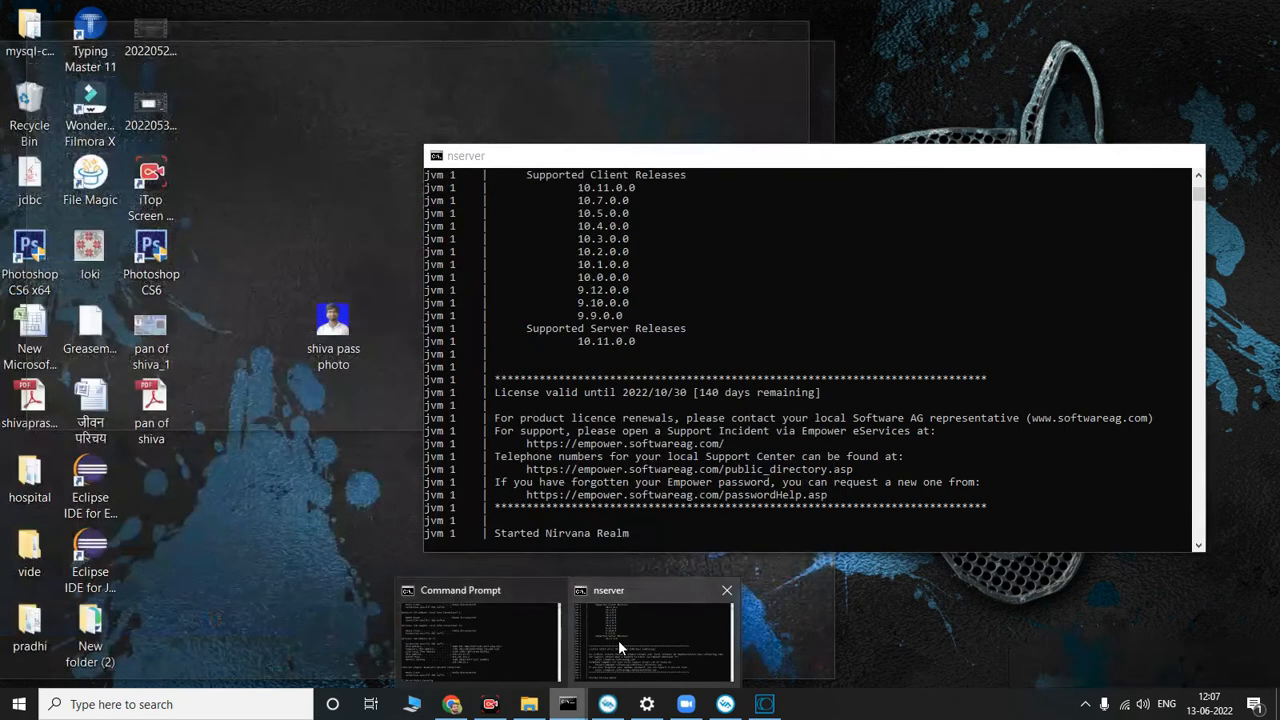
click(618, 640)
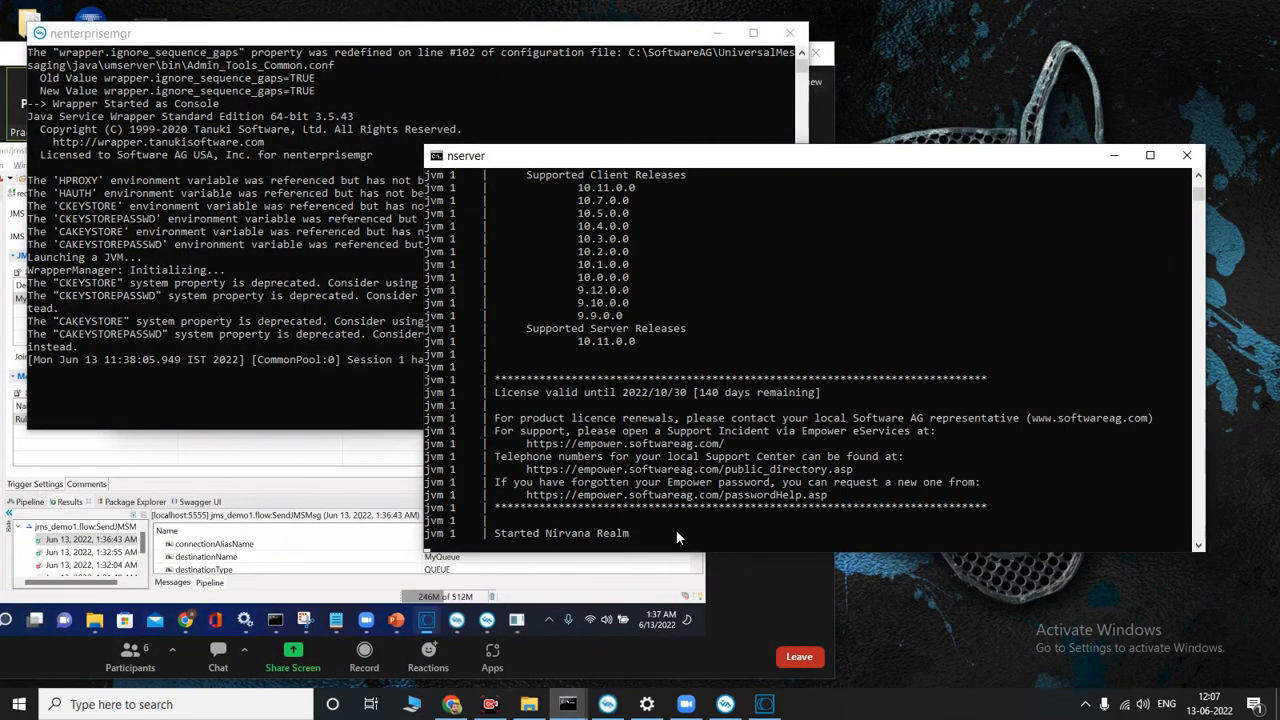
mouse_move(577, 710)
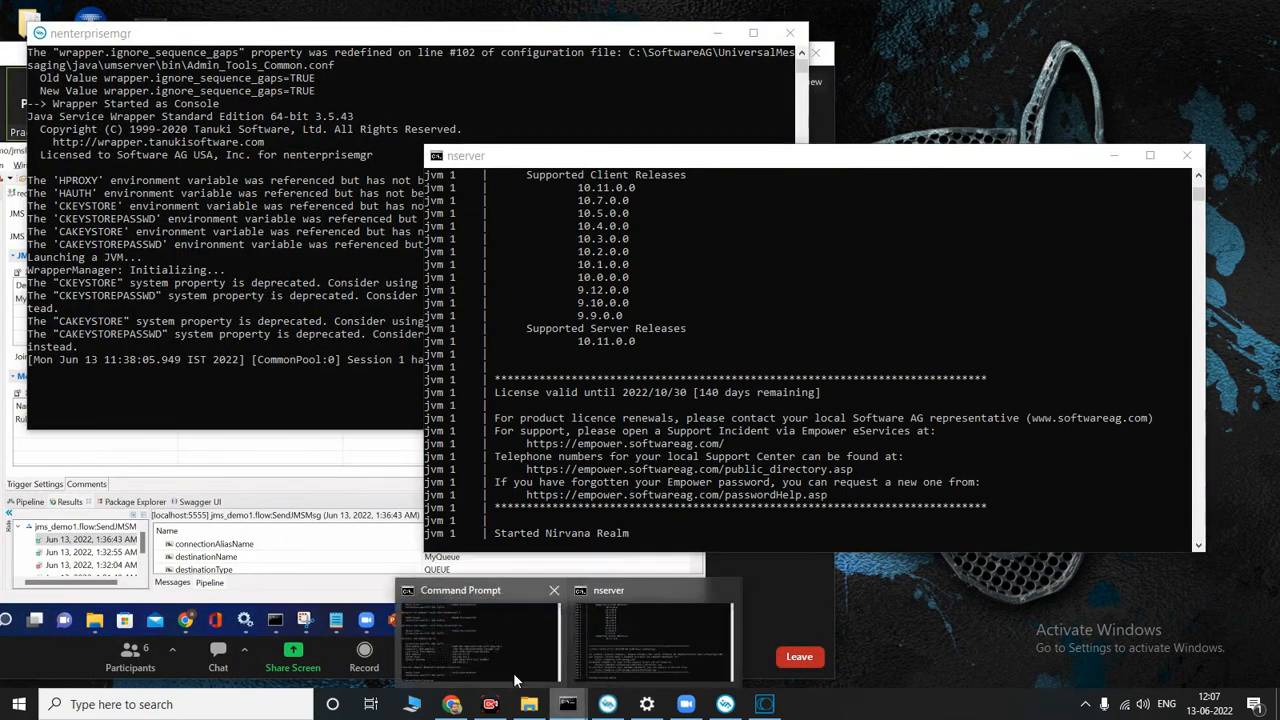
click(455, 640)
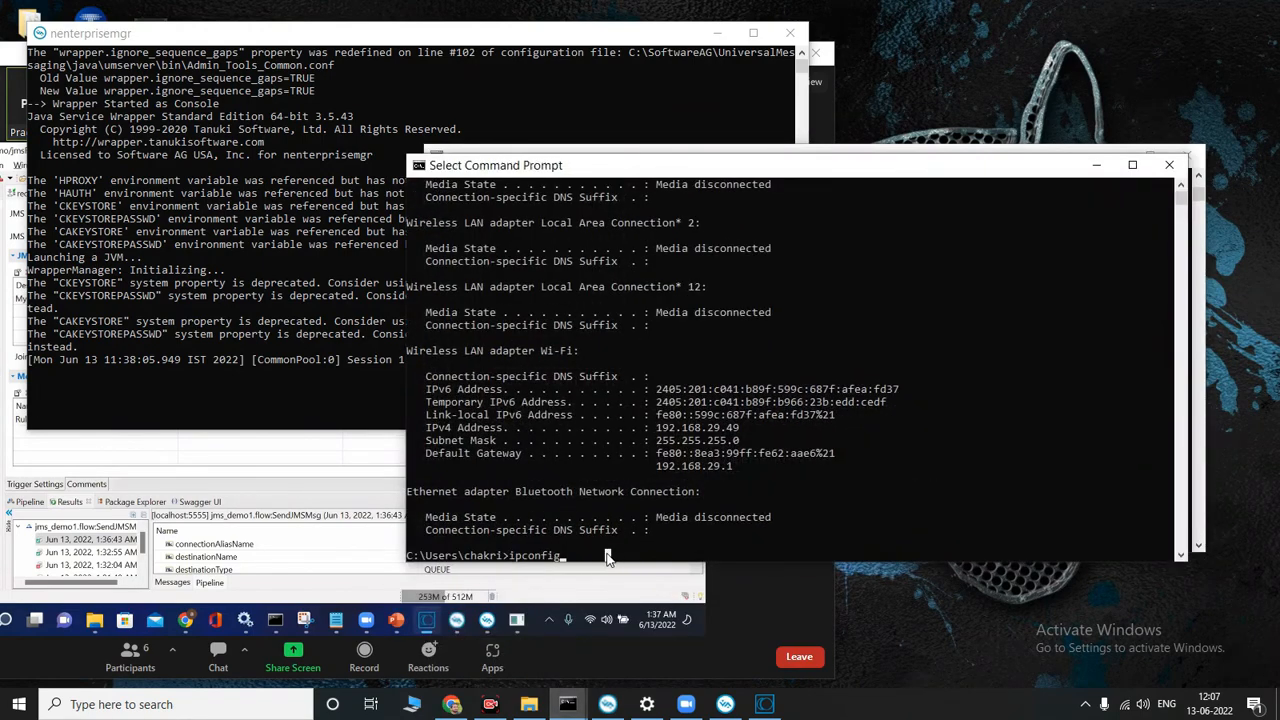
click(1097, 166)
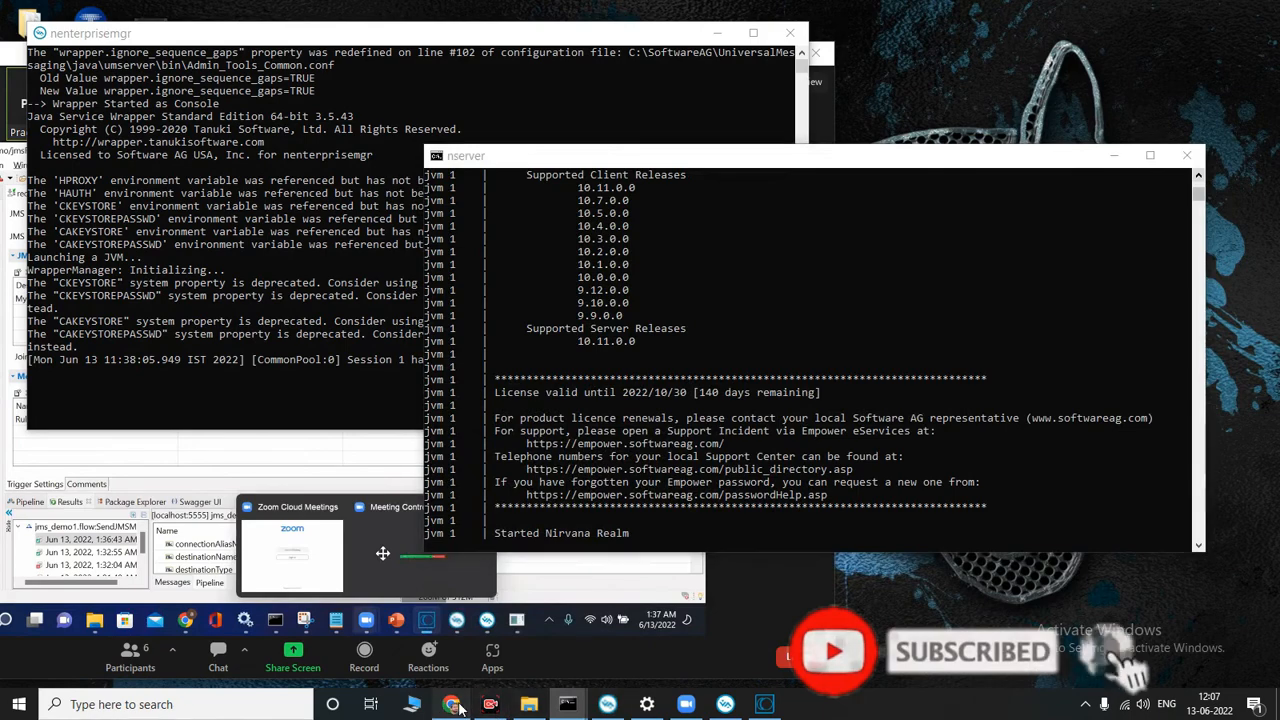
Step: Glance at the server log in Chrome and the Realms summary in Enterprise Manager, and return to Software AG Designer
click(455, 706)
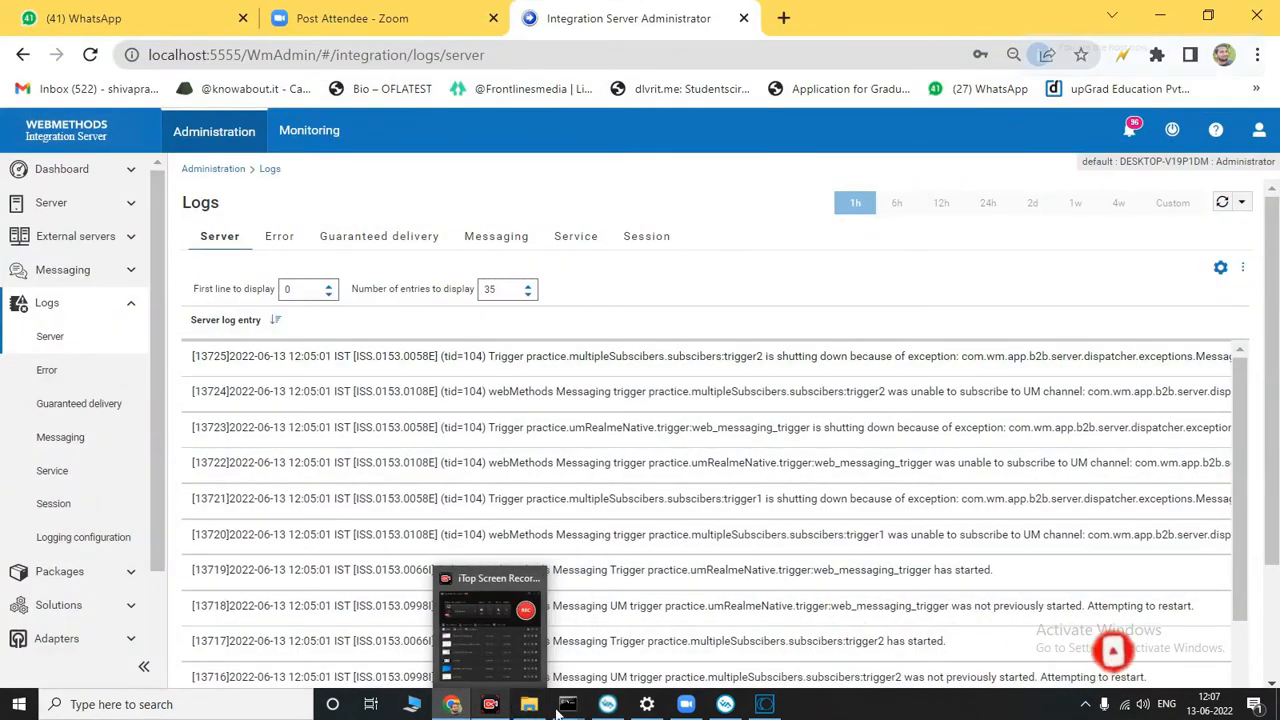
click(725, 704)
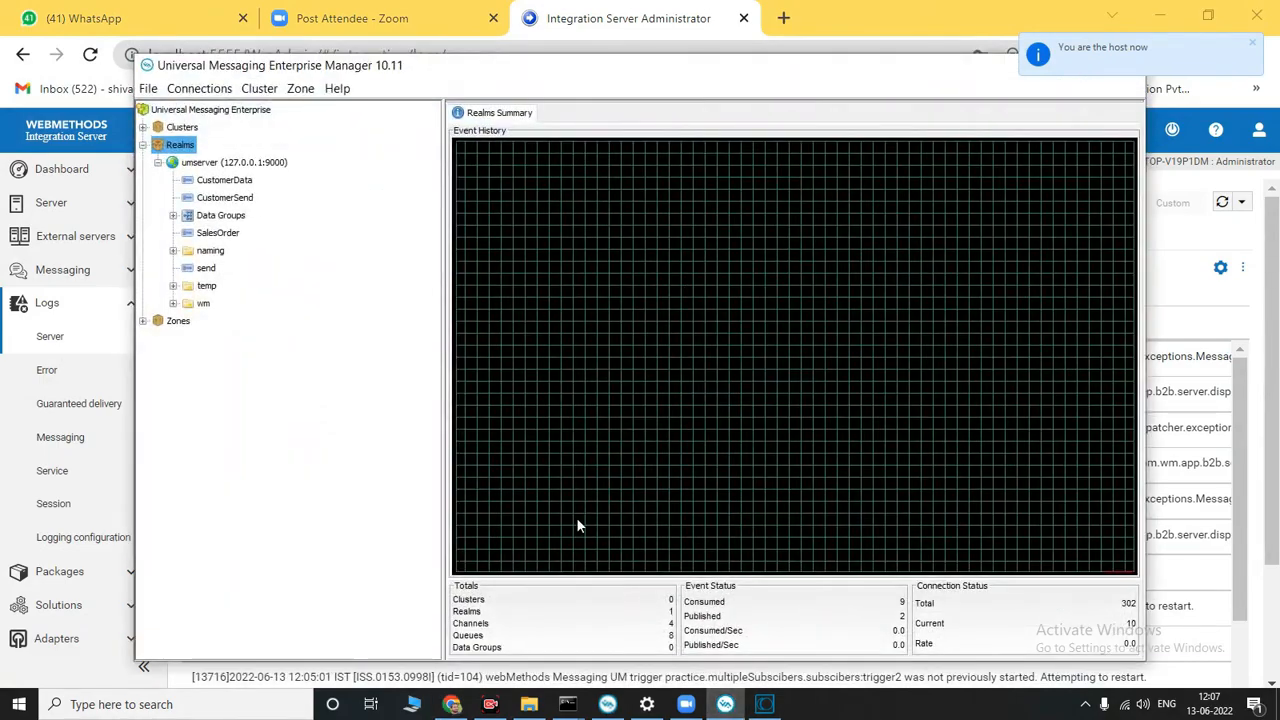
click(764, 704)
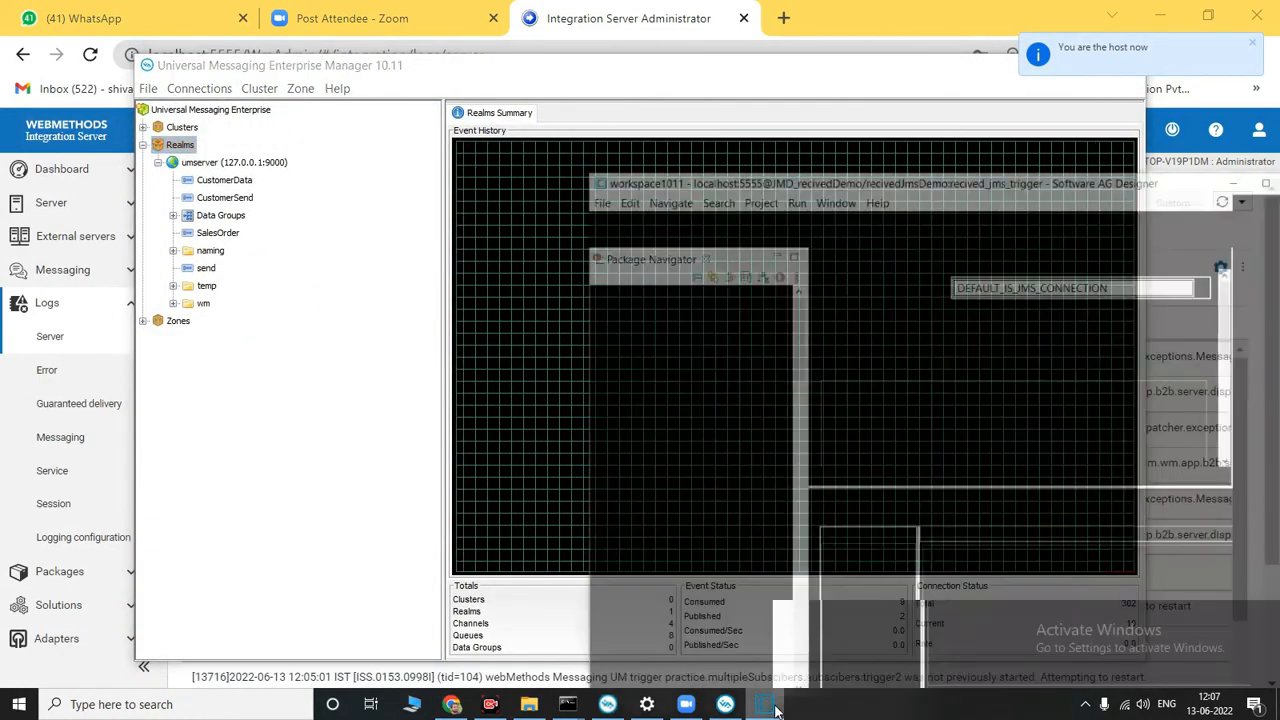
drag(1183, 122, 978, 455)
click(968, 441)
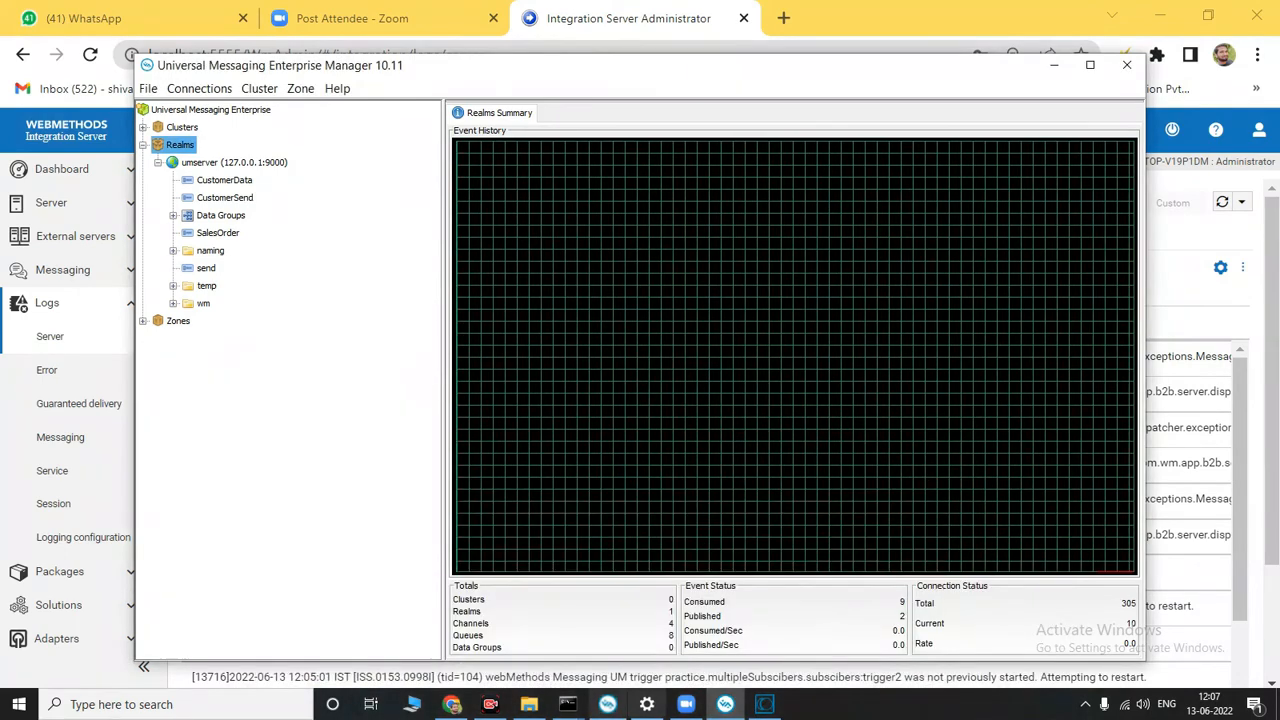
click(726, 706)
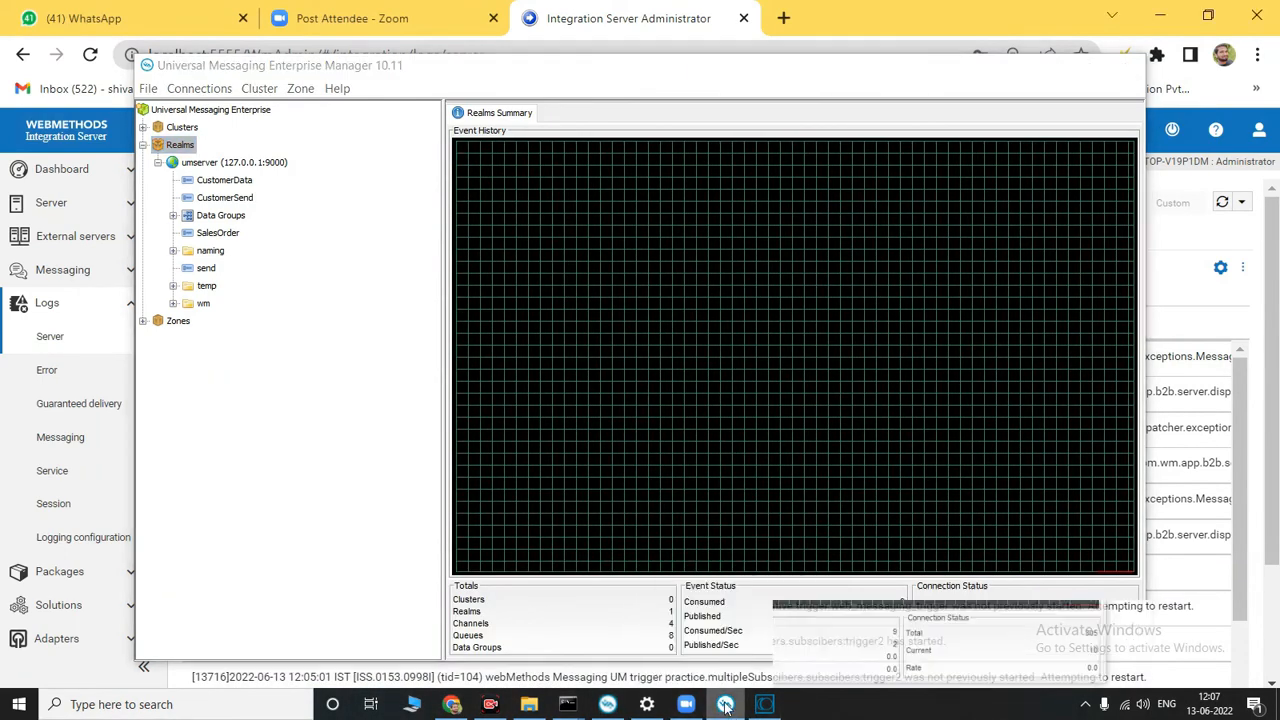
click(726, 706)
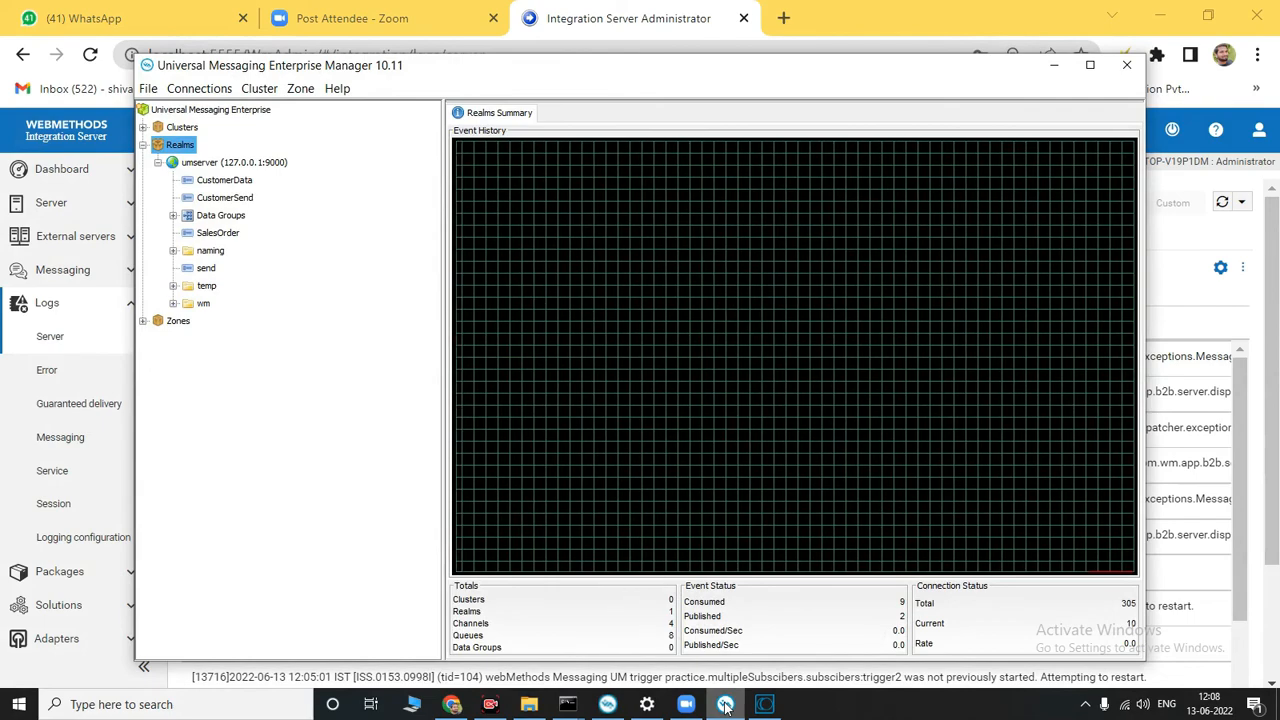
click(726, 706)
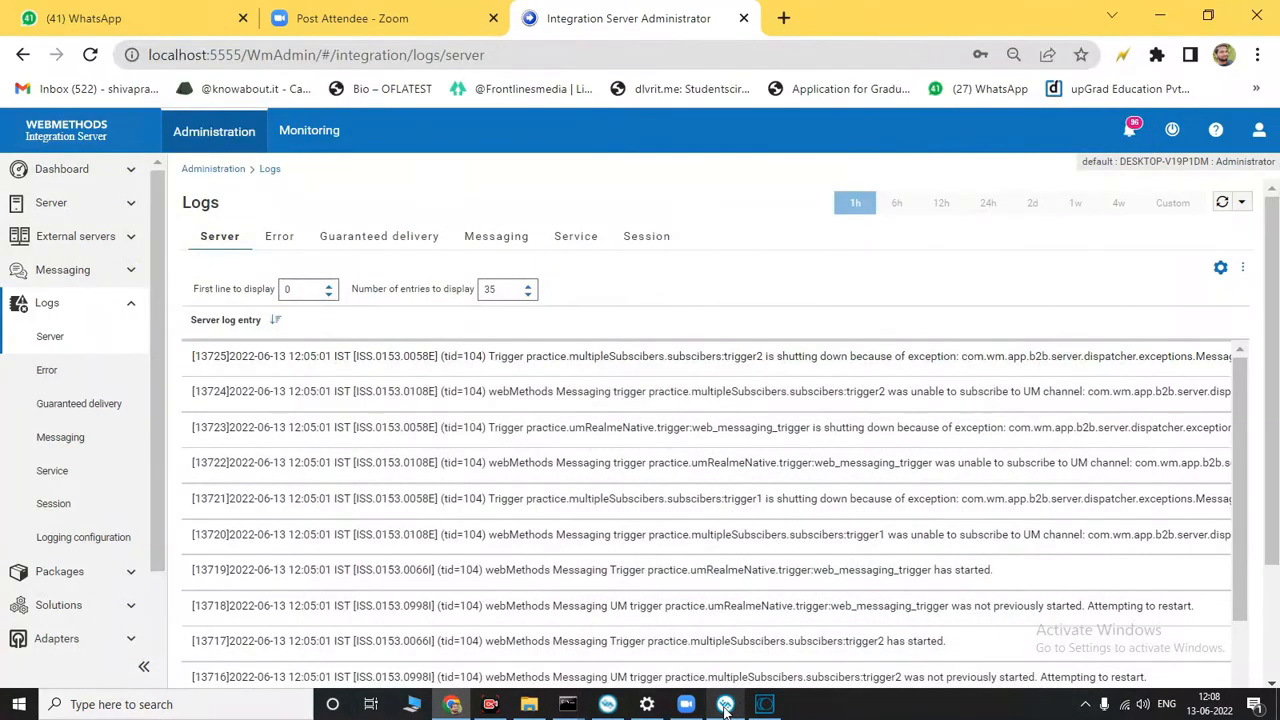
click(726, 706)
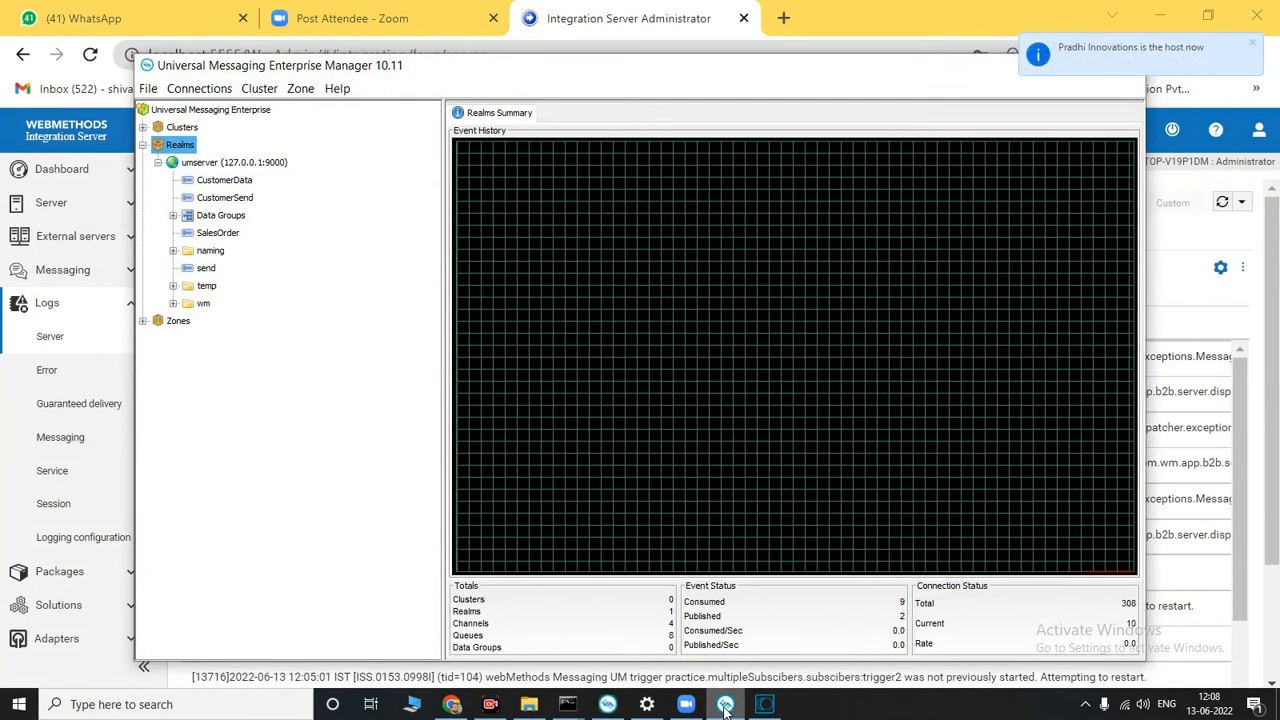
click(726, 706)
click(765, 706)
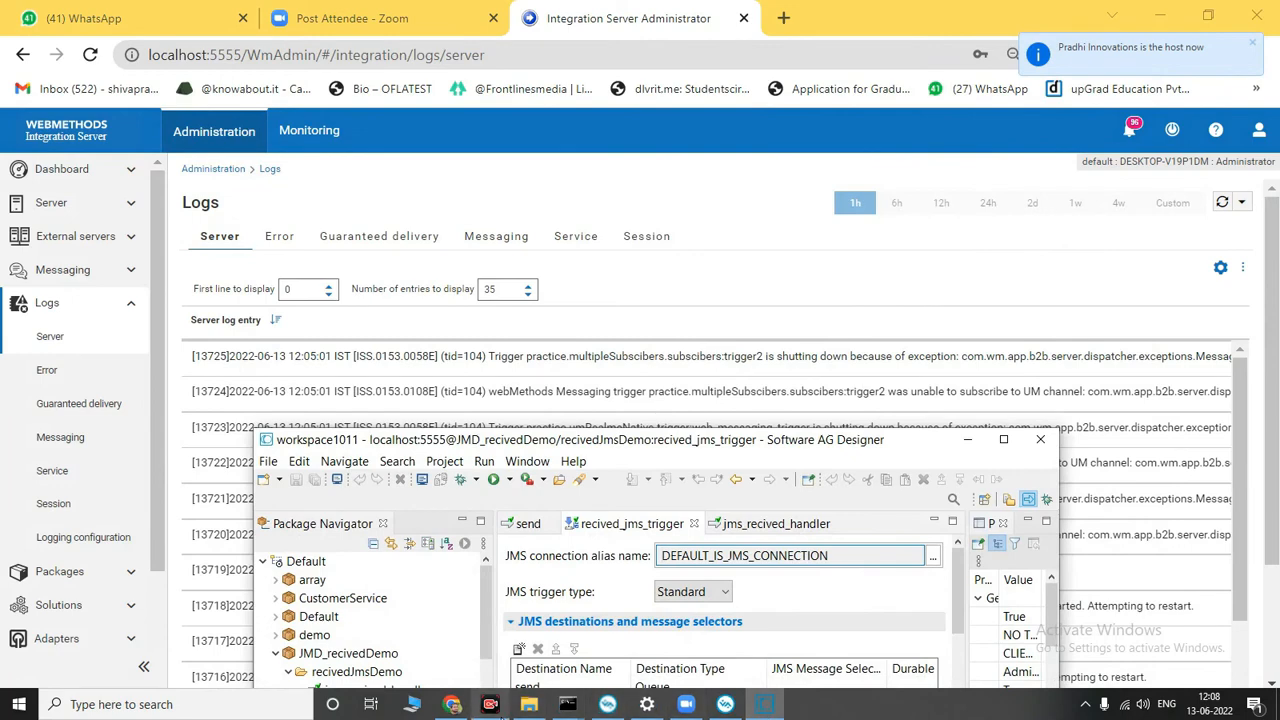
click(498, 709)
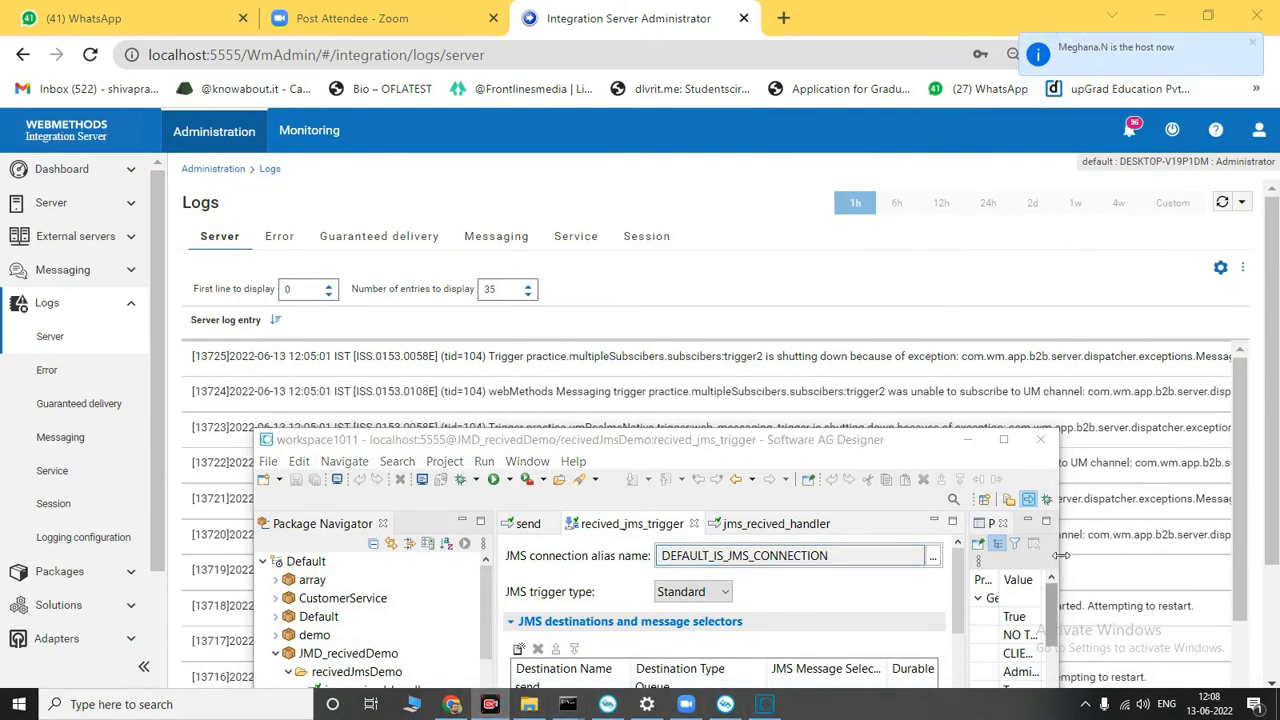
click(876, 494)
click(751, 707)
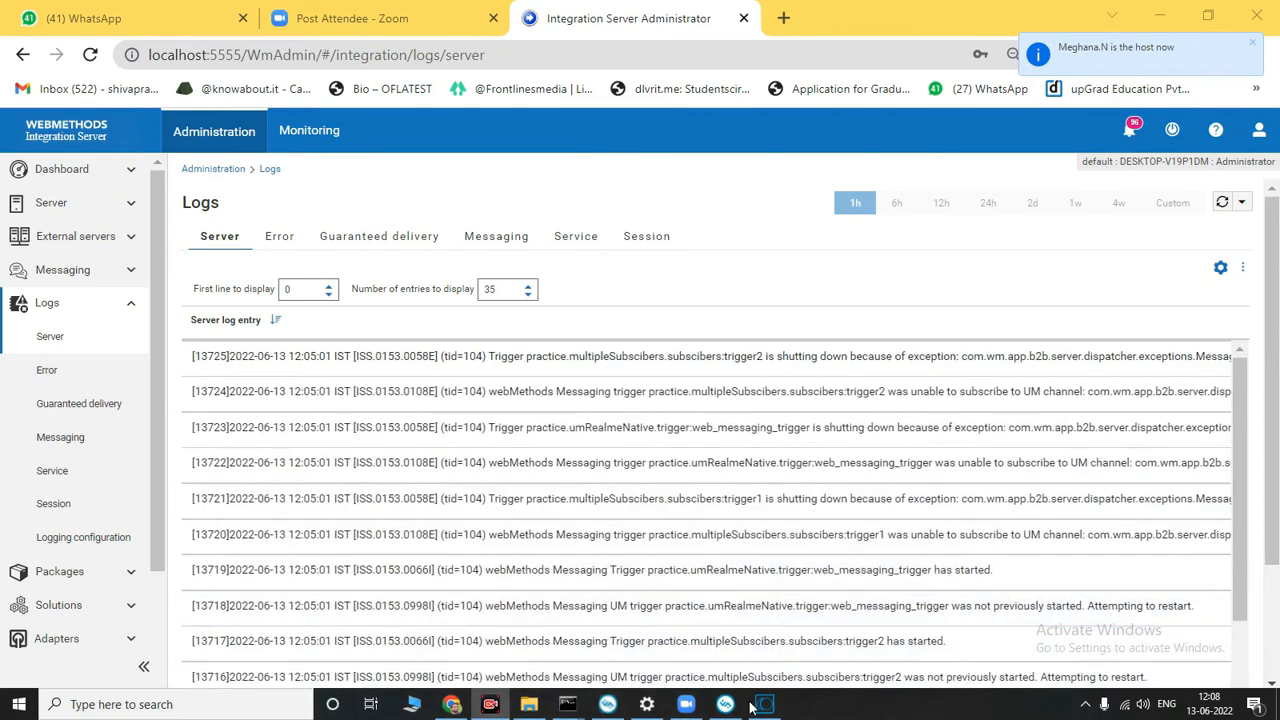
Step: Check the nenterprisemgr console, then start another instance of nenterprisemgr from the File Explorer search results
click(610, 704)
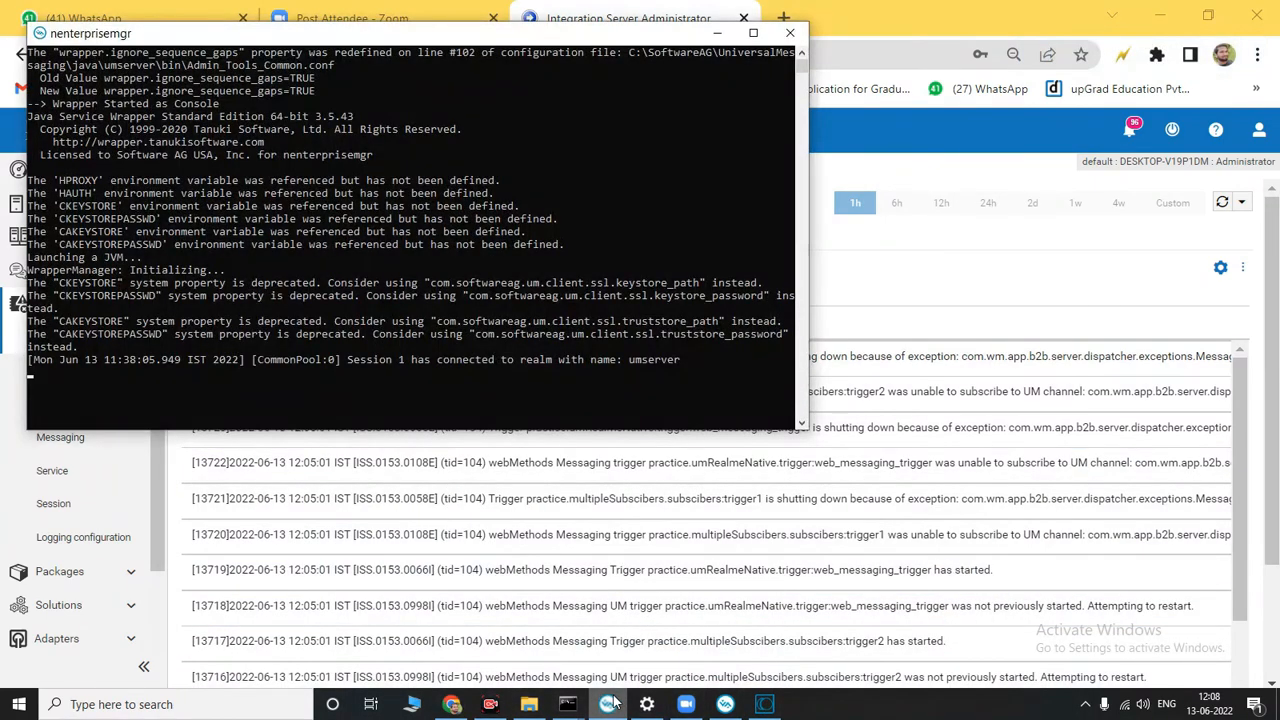
click(610, 704)
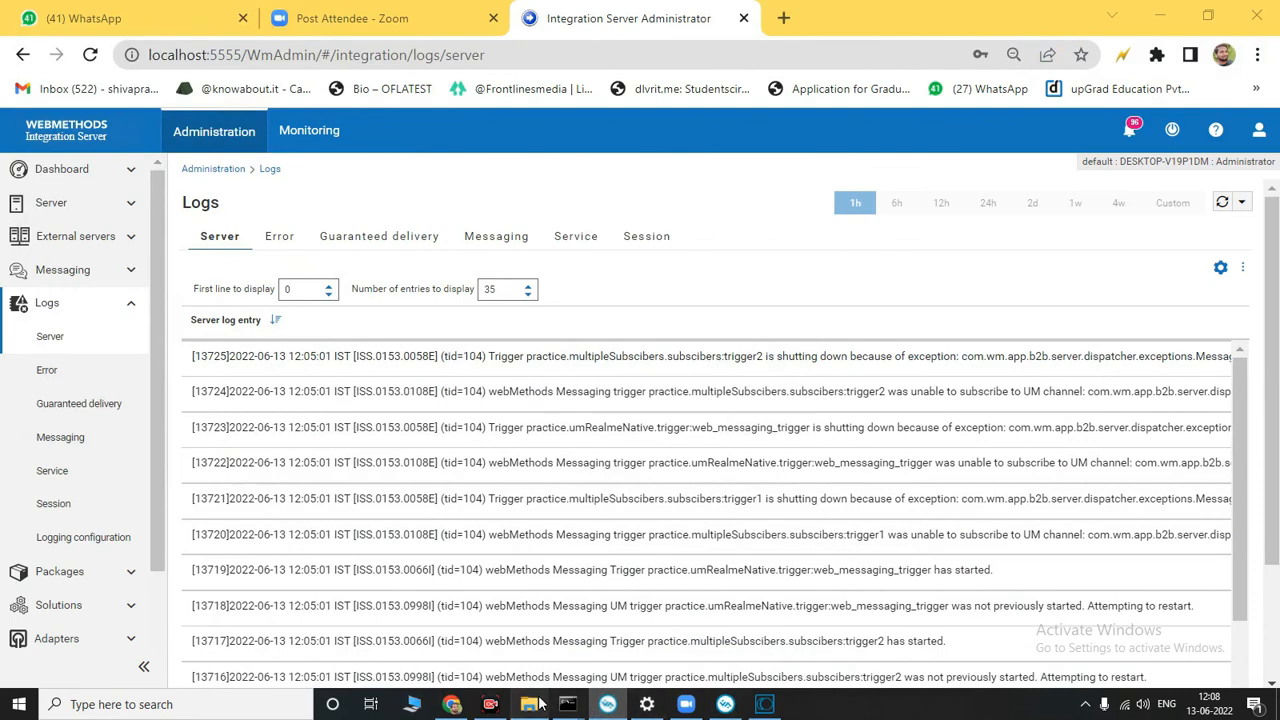
click(533, 704)
click(1022, 360)
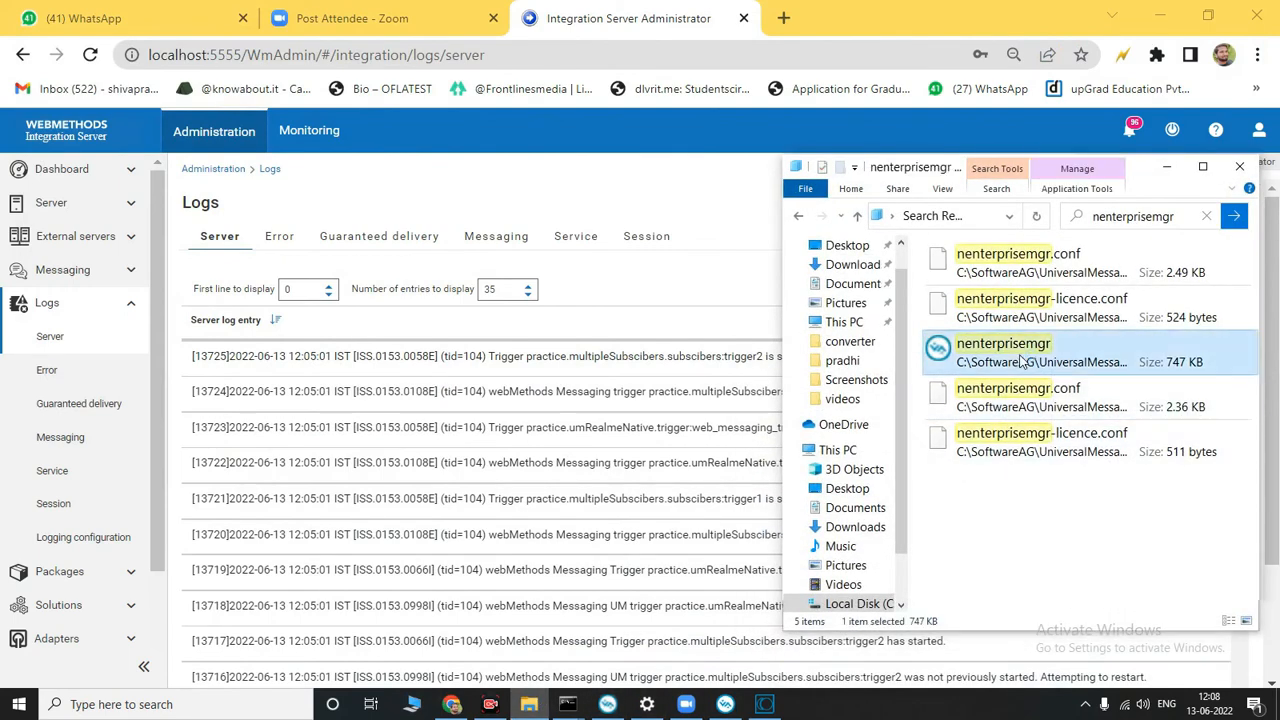
double_click(1022, 360)
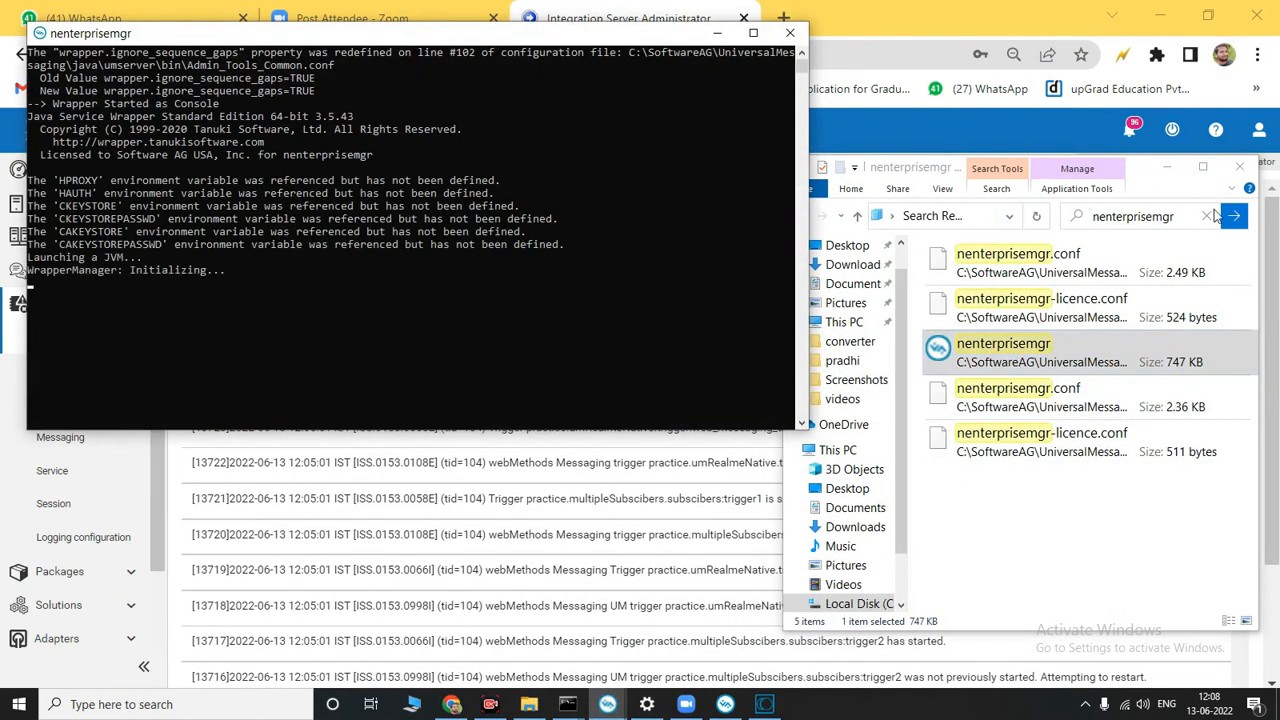
click(1166, 167)
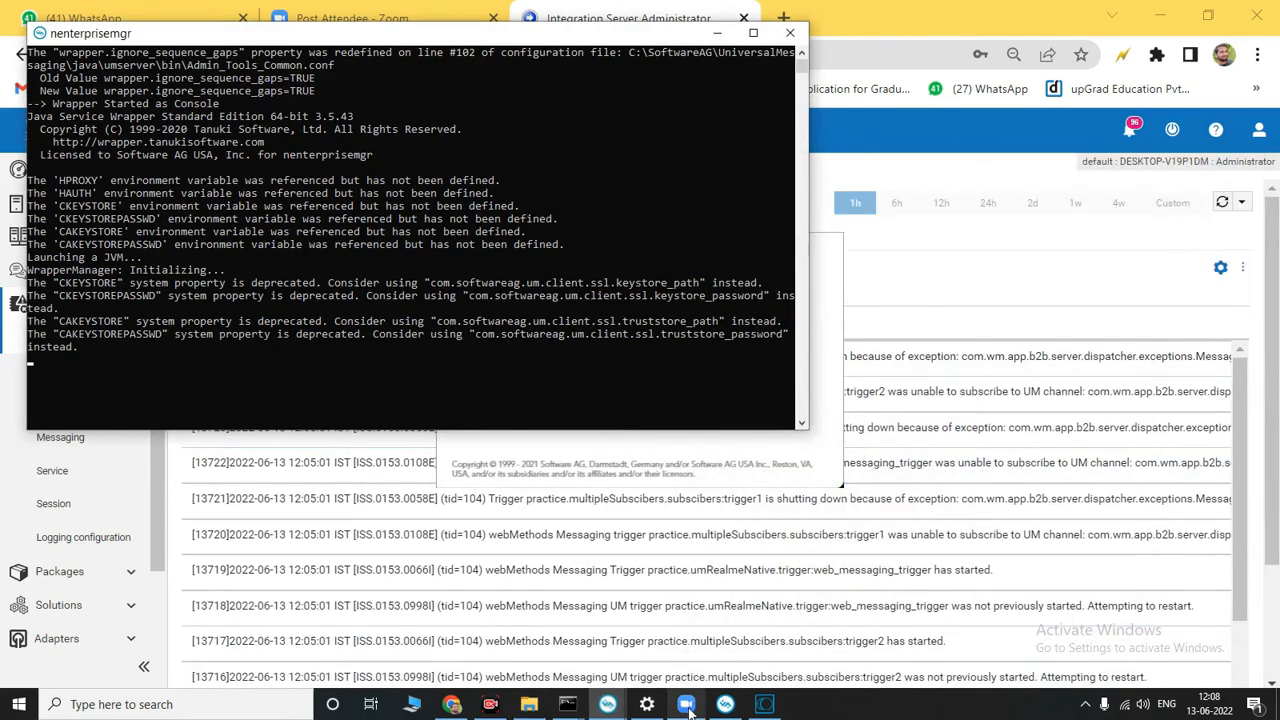
click(607, 704)
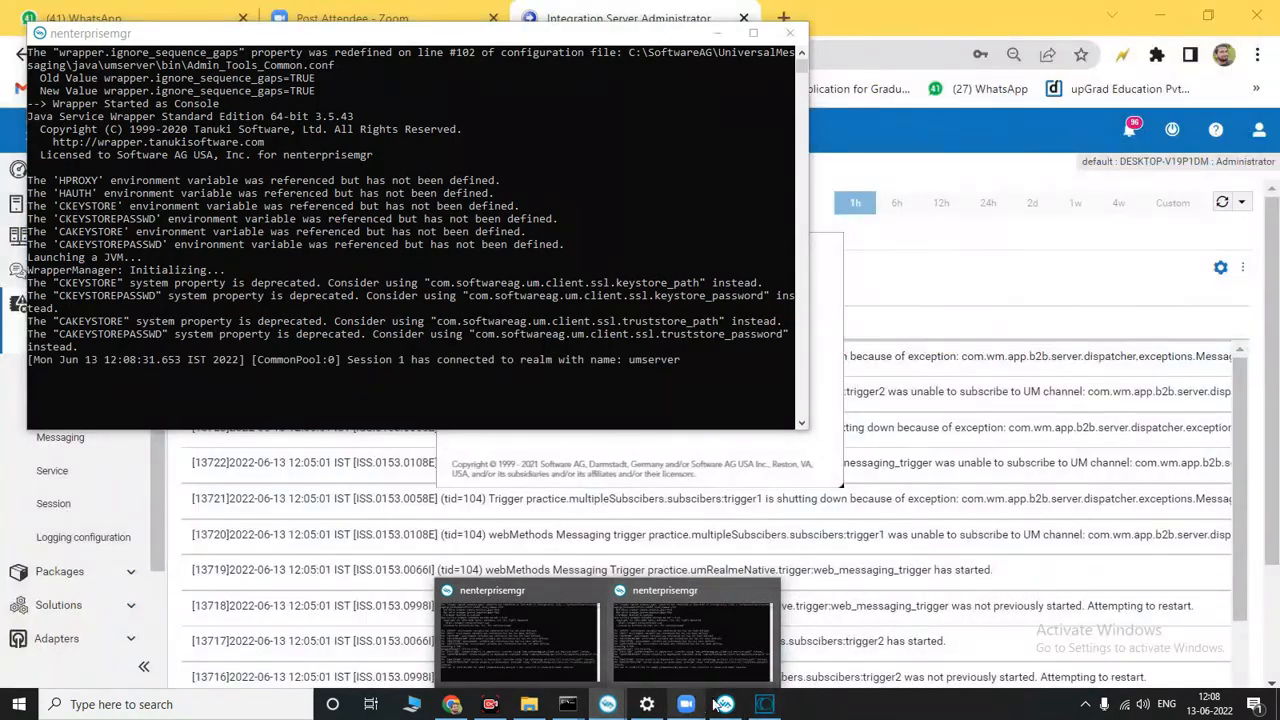
Step: Close the old Universal Messaging Enterprise Manager window and expand Realms in the newly started one
click(727, 704)
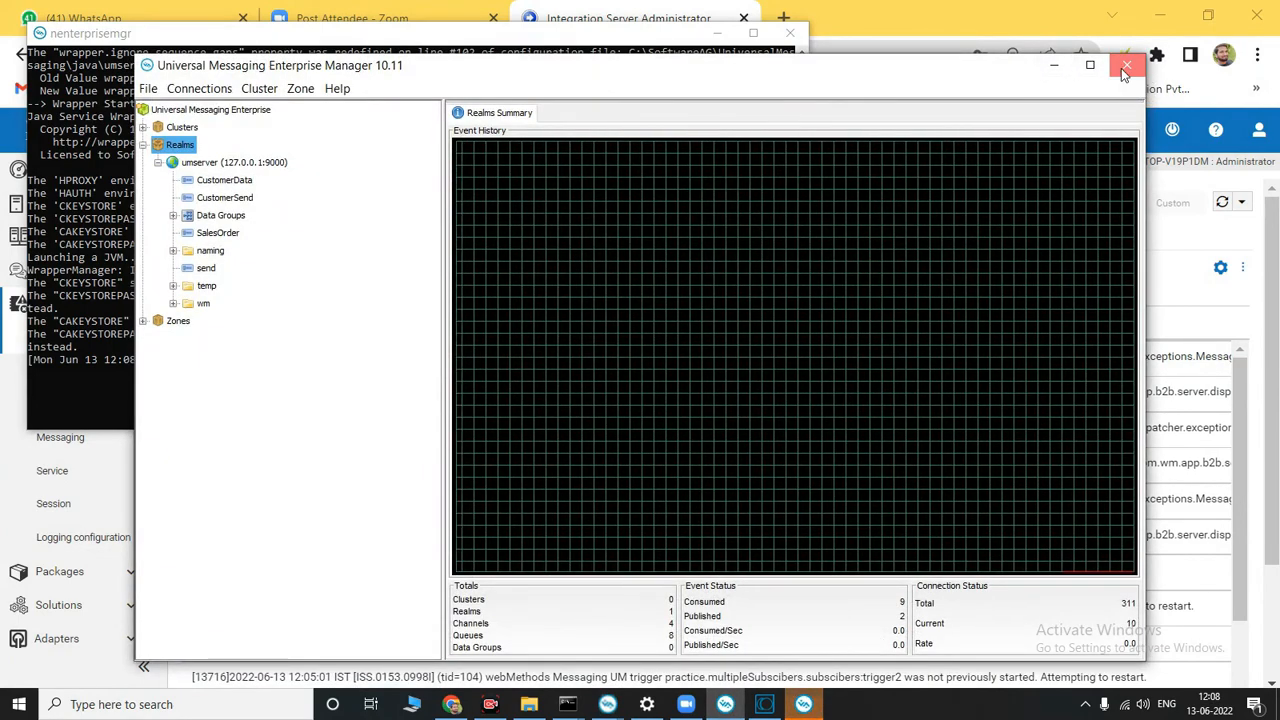
click(1125, 67)
click(966, 407)
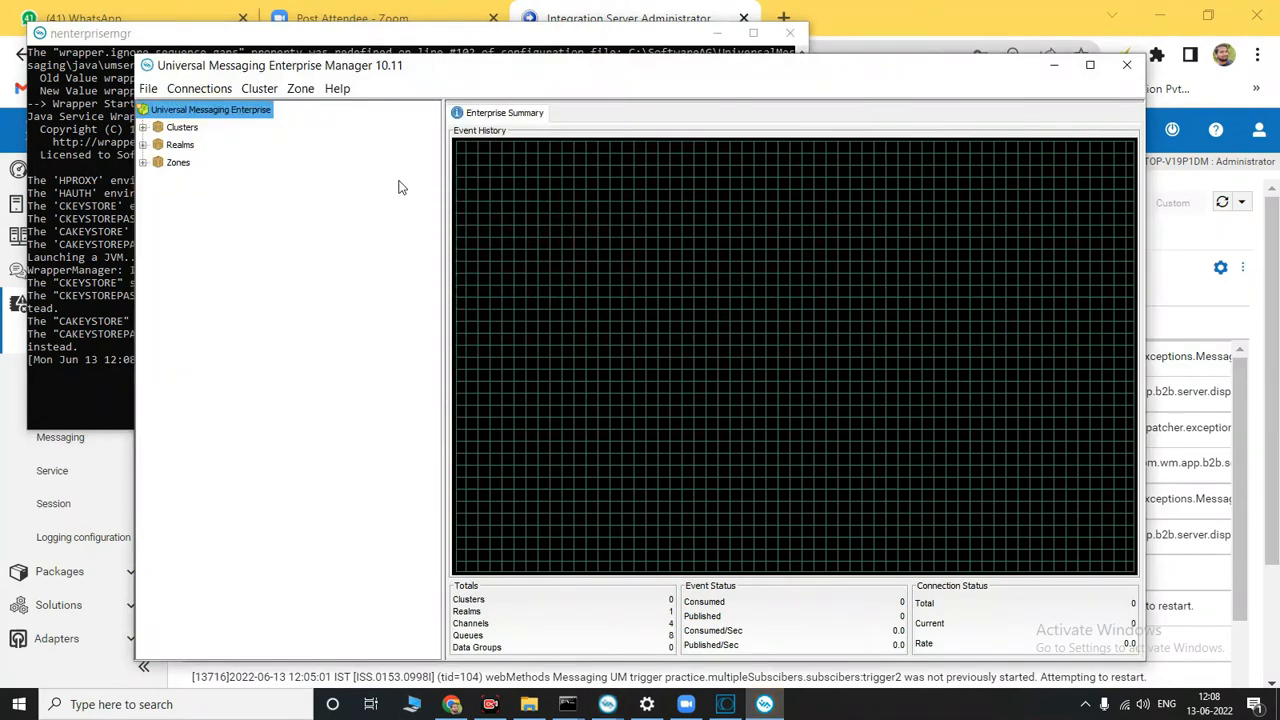
click(143, 145)
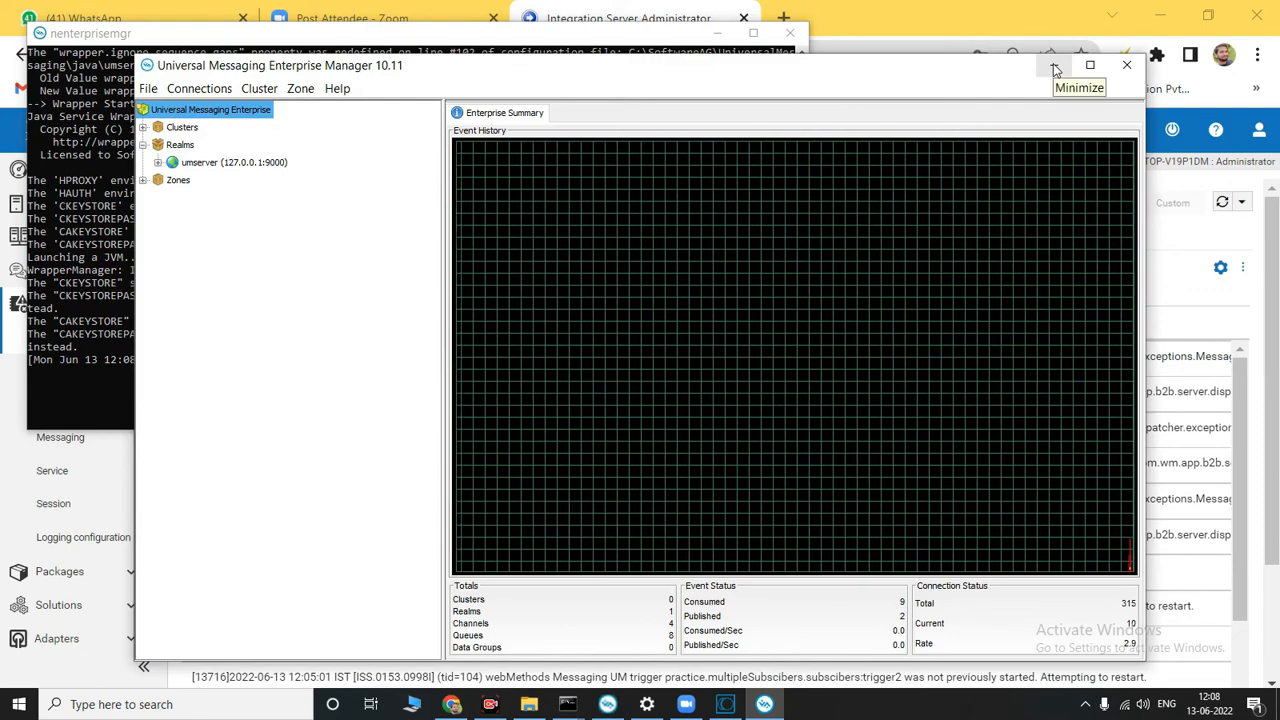
Step: Minimize Enterprise Manager and its console, open the Zoom meeting, and place a restored Chrome window beside the shared screen
click(1054, 70)
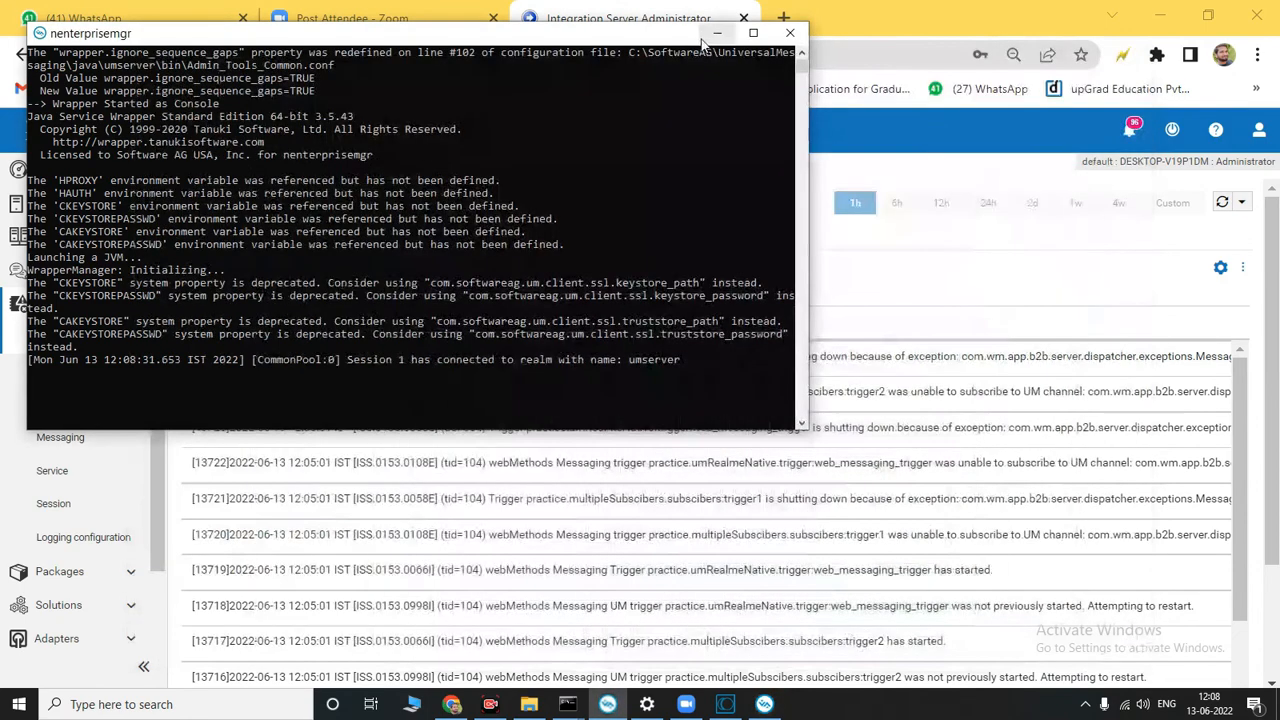
click(717, 33)
click(686, 704)
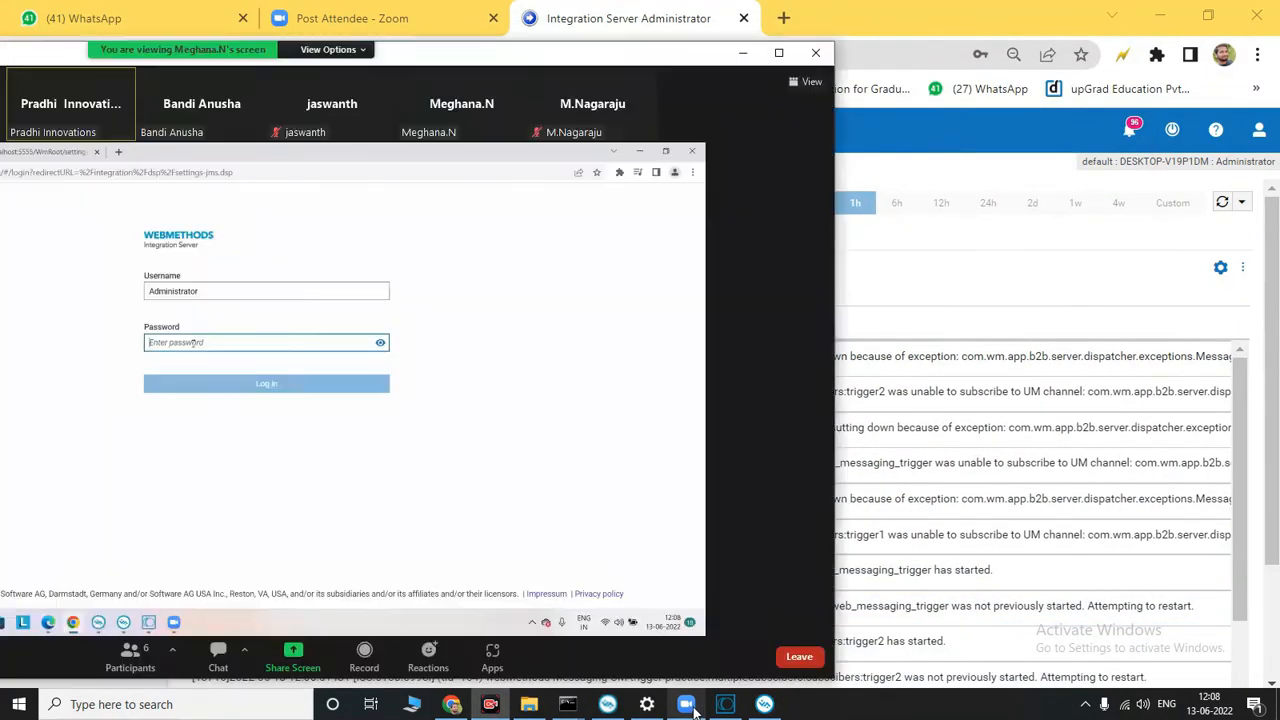
click(1208, 15)
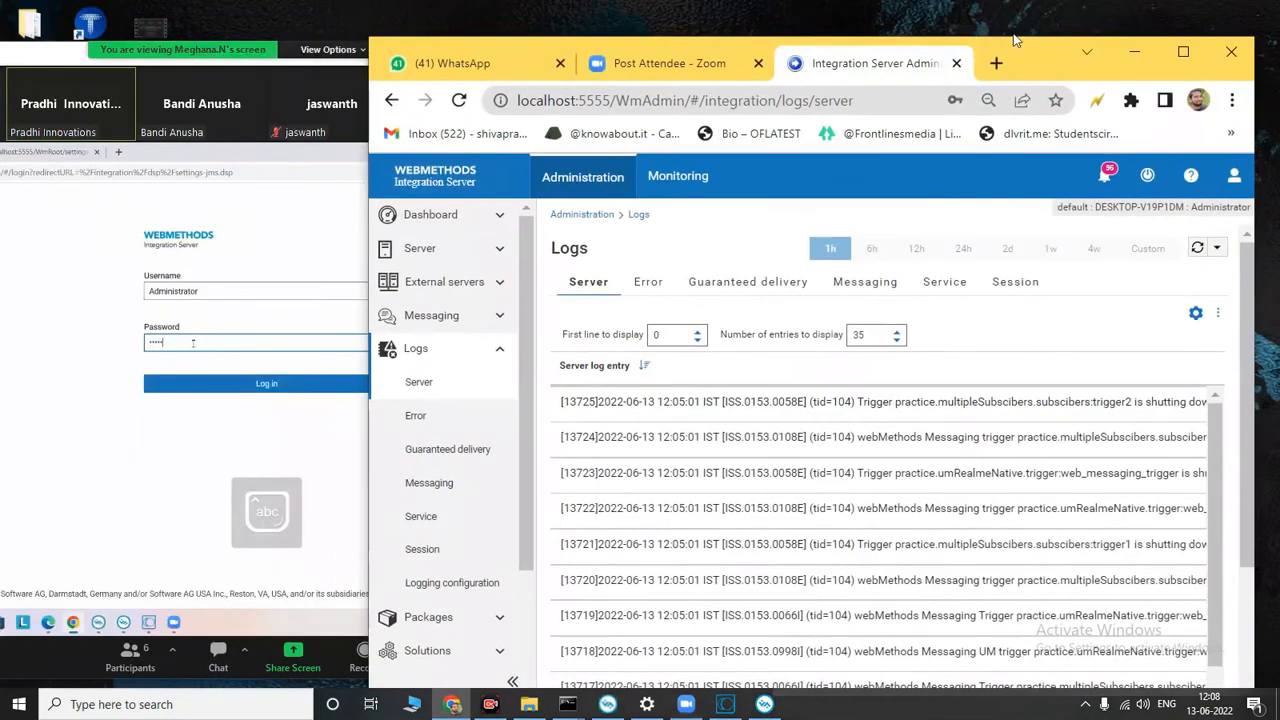
drag(1093, 63, 1161, 87)
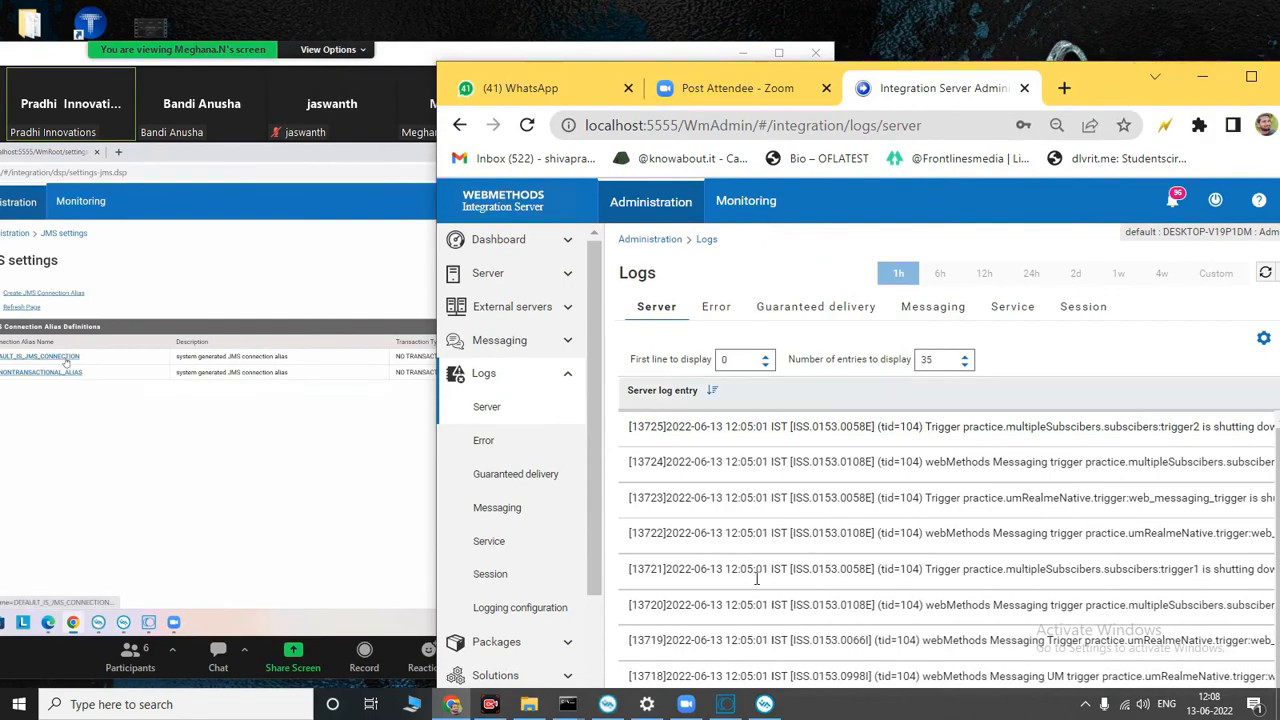
Step: Switch to Software AG Designer and run jms_recived_handler with the body string "hi"
click(725, 704)
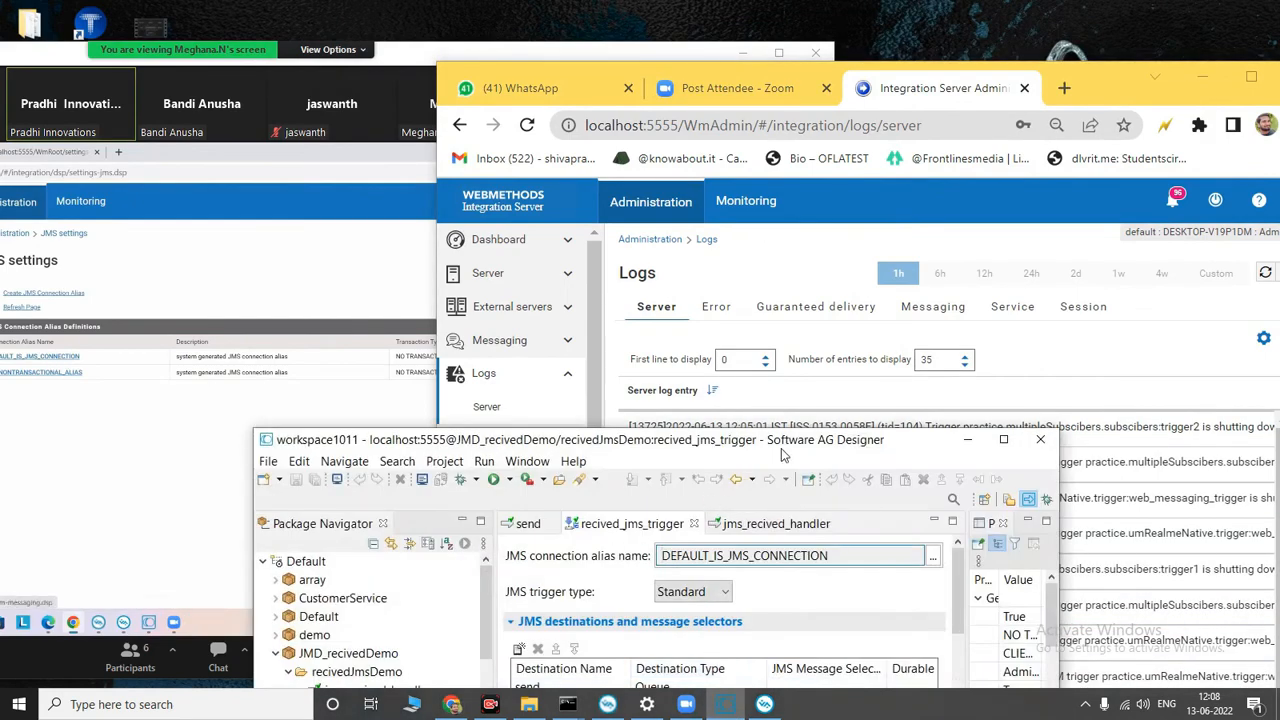
drag(1073, 229, 1073, 158)
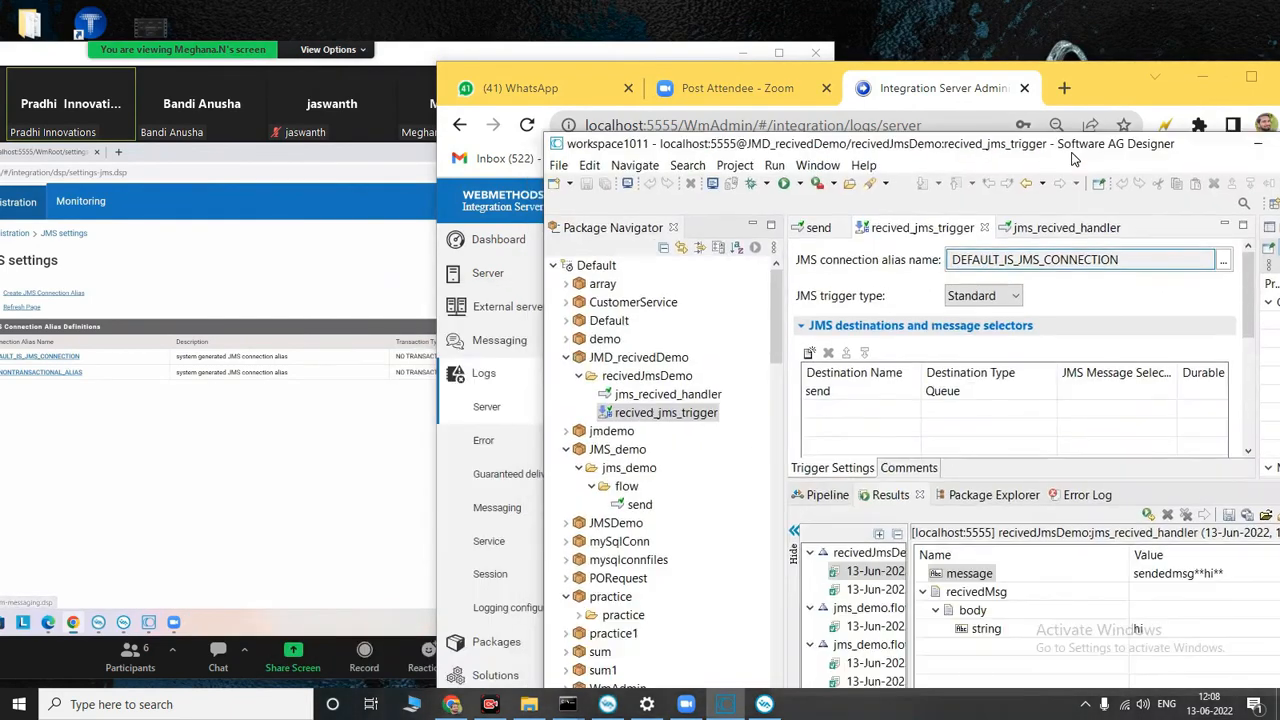
double_click(667, 394)
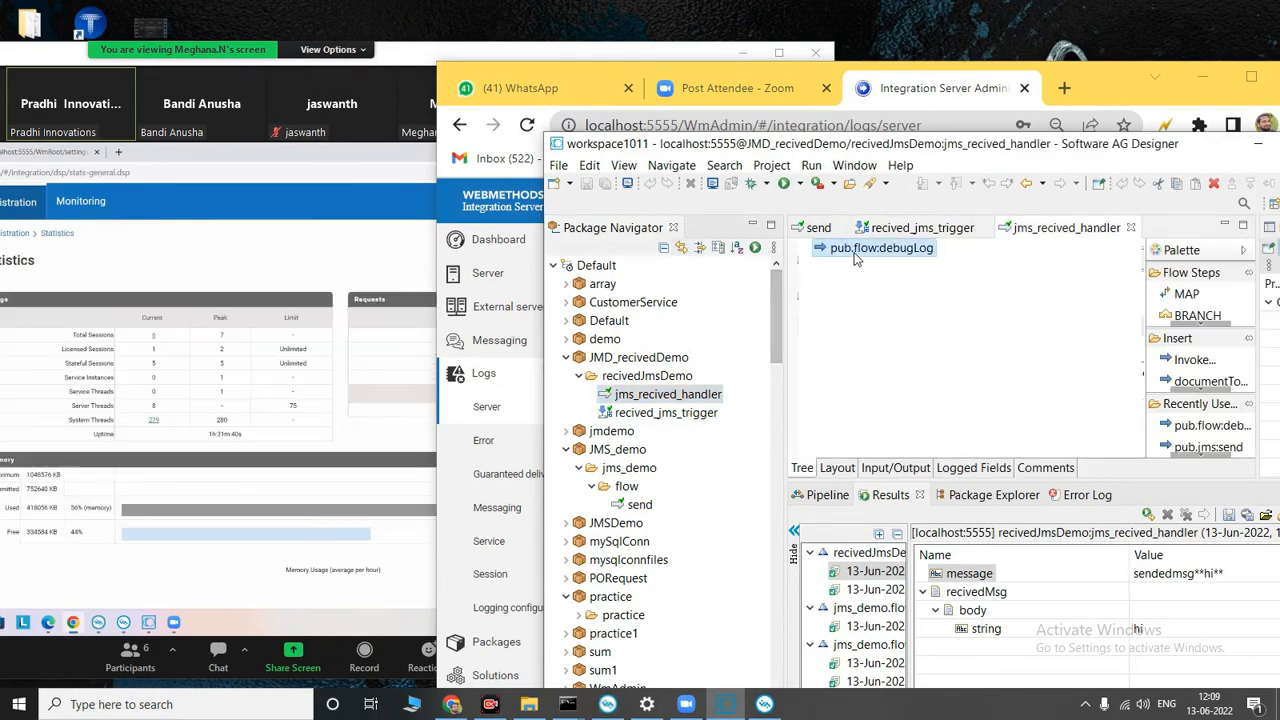
click(785, 185)
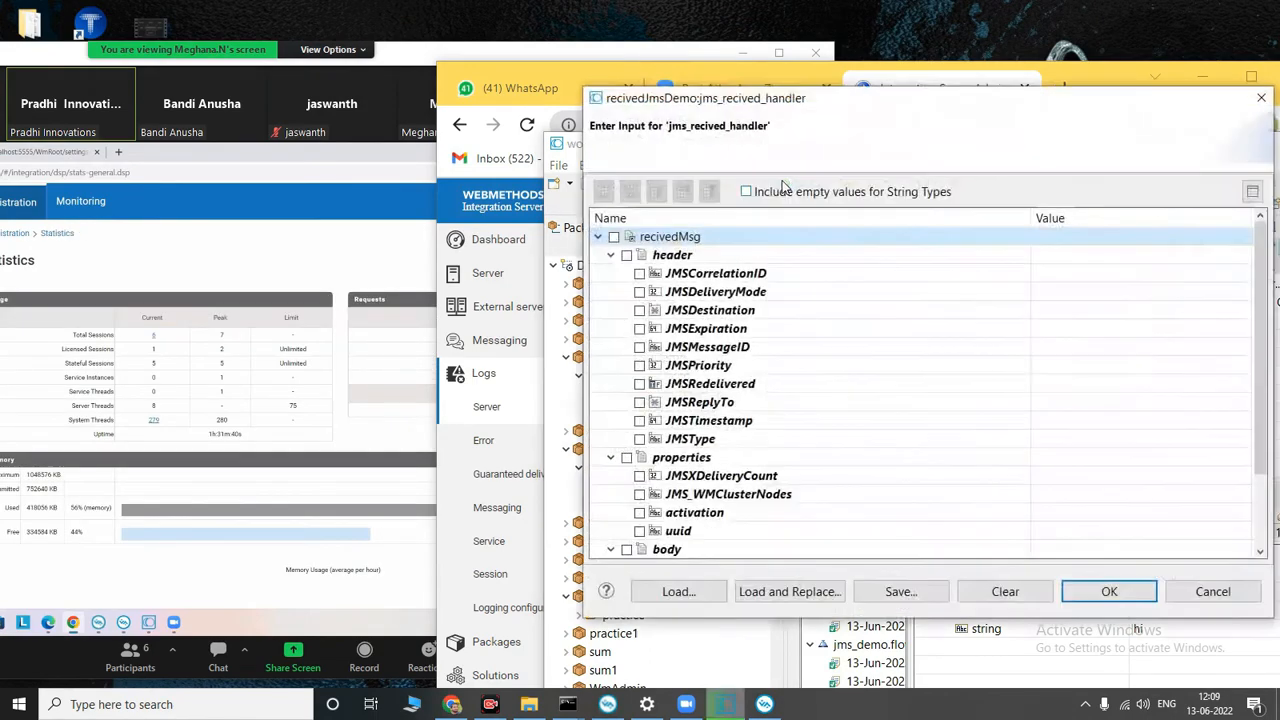
click(610, 548)
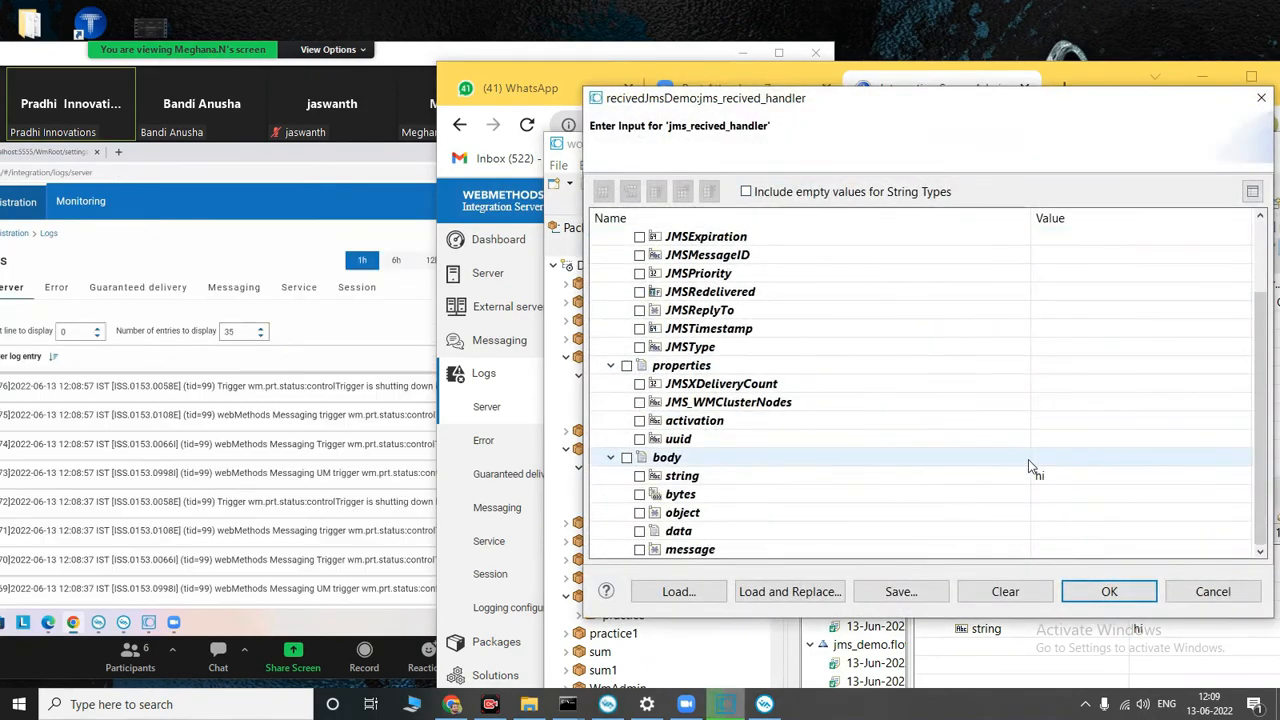
click(1110, 592)
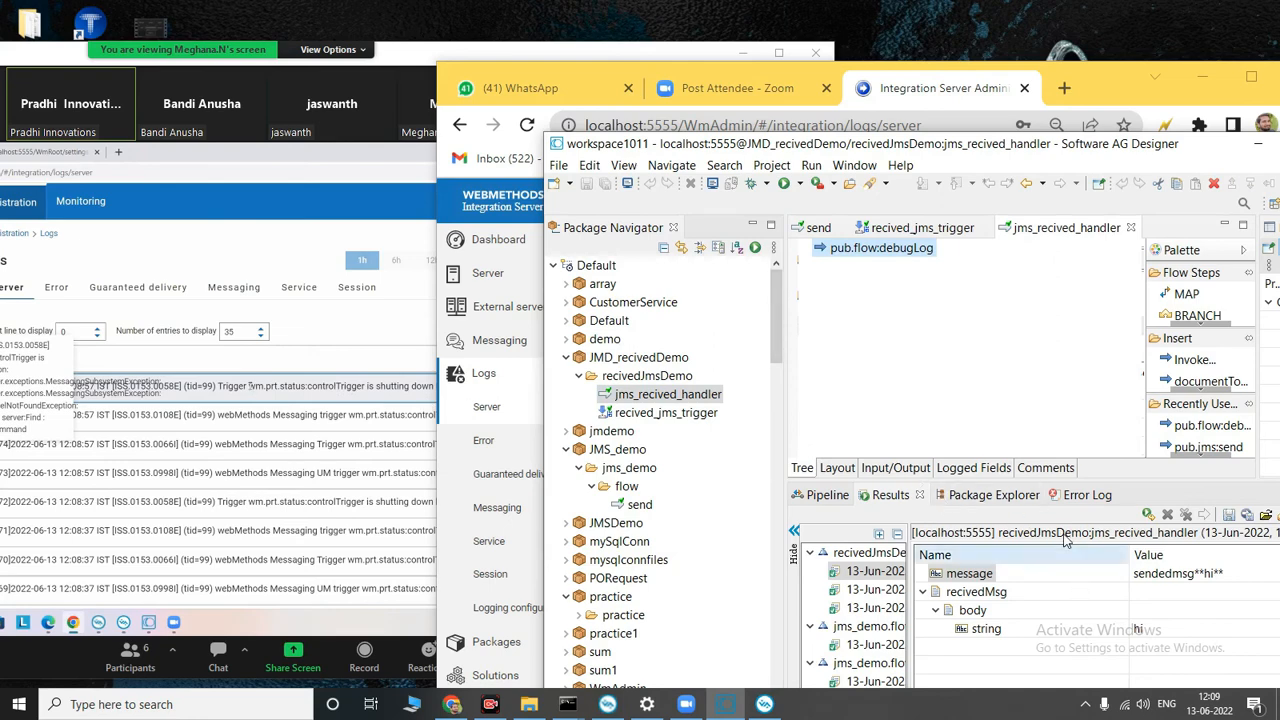
Step: Minimize Designer and examine the Integration Server log entries in Chrome for the handler's debug message
click(1258, 148)
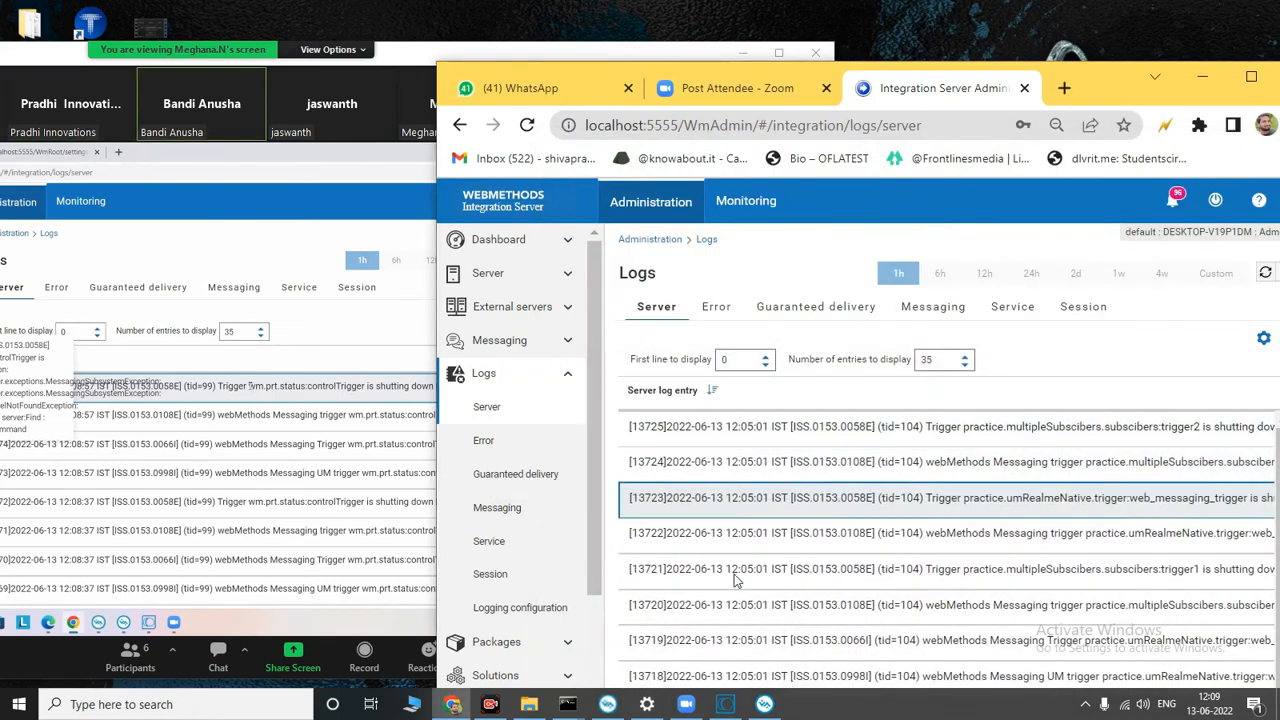
mouse_move(760, 706)
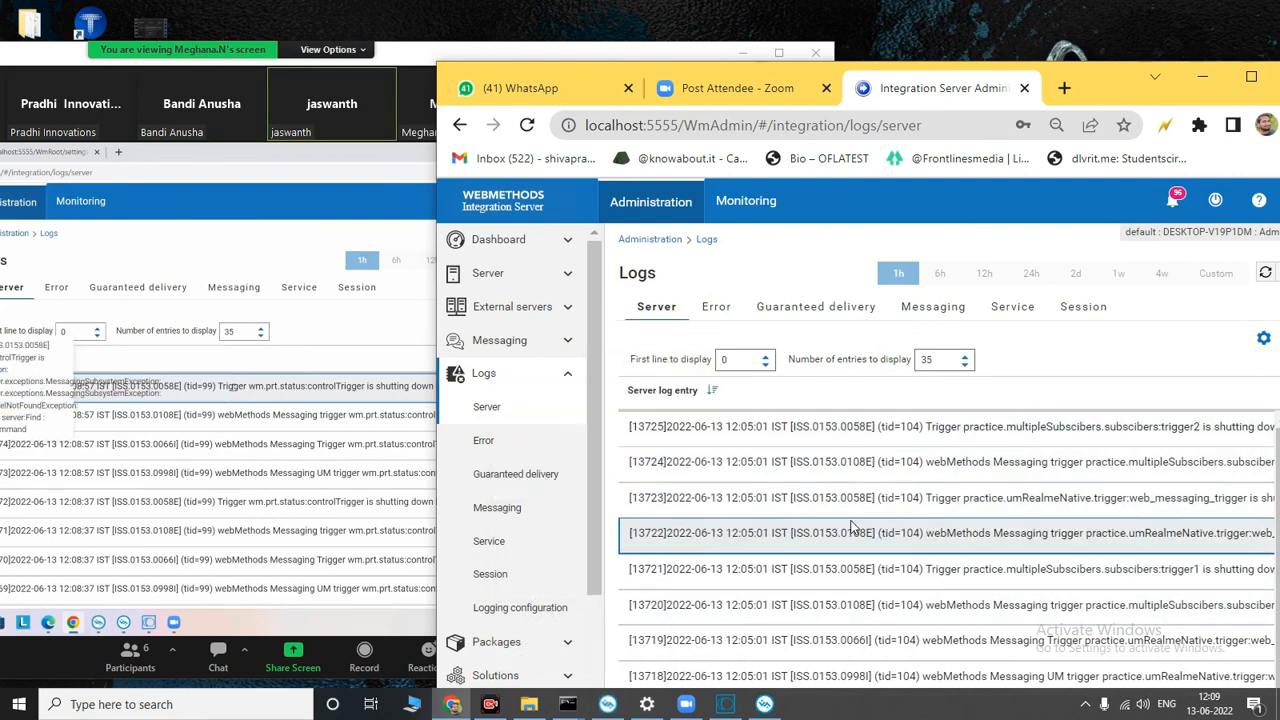
scroll(828, 591, down, 2)
scroll(828, 591, down, 2)
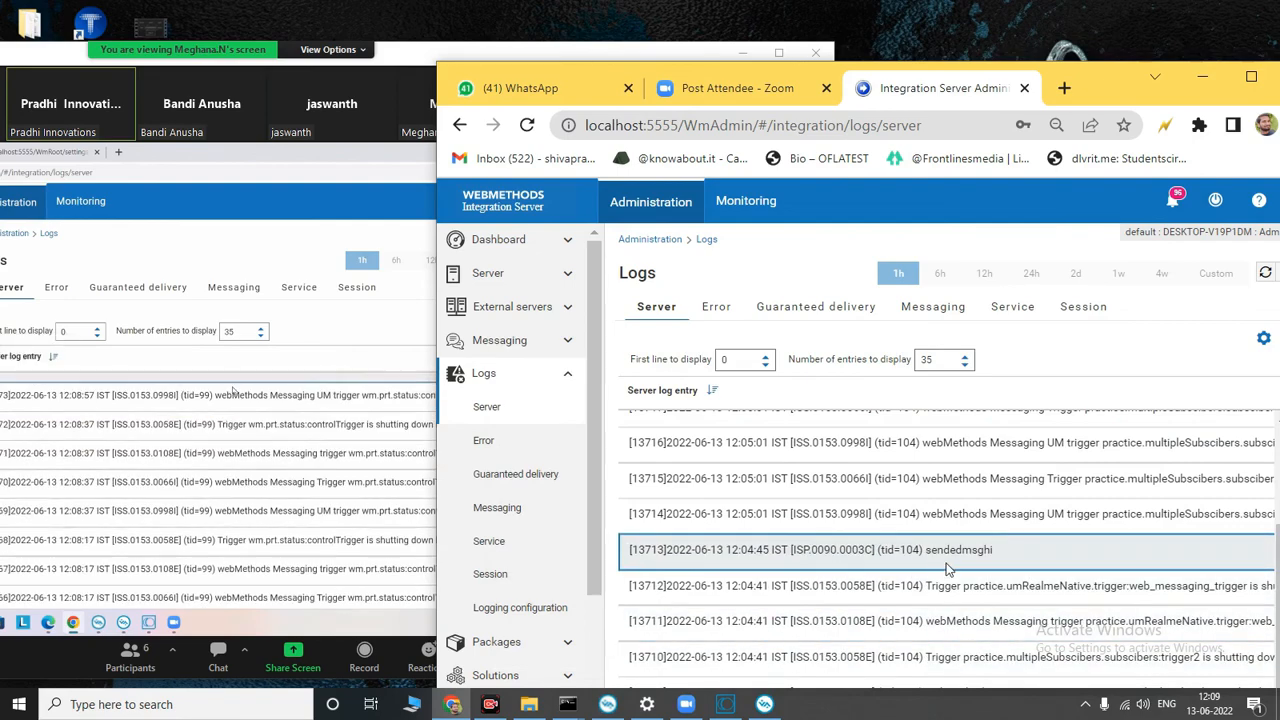
scroll(970, 565, up, 4)
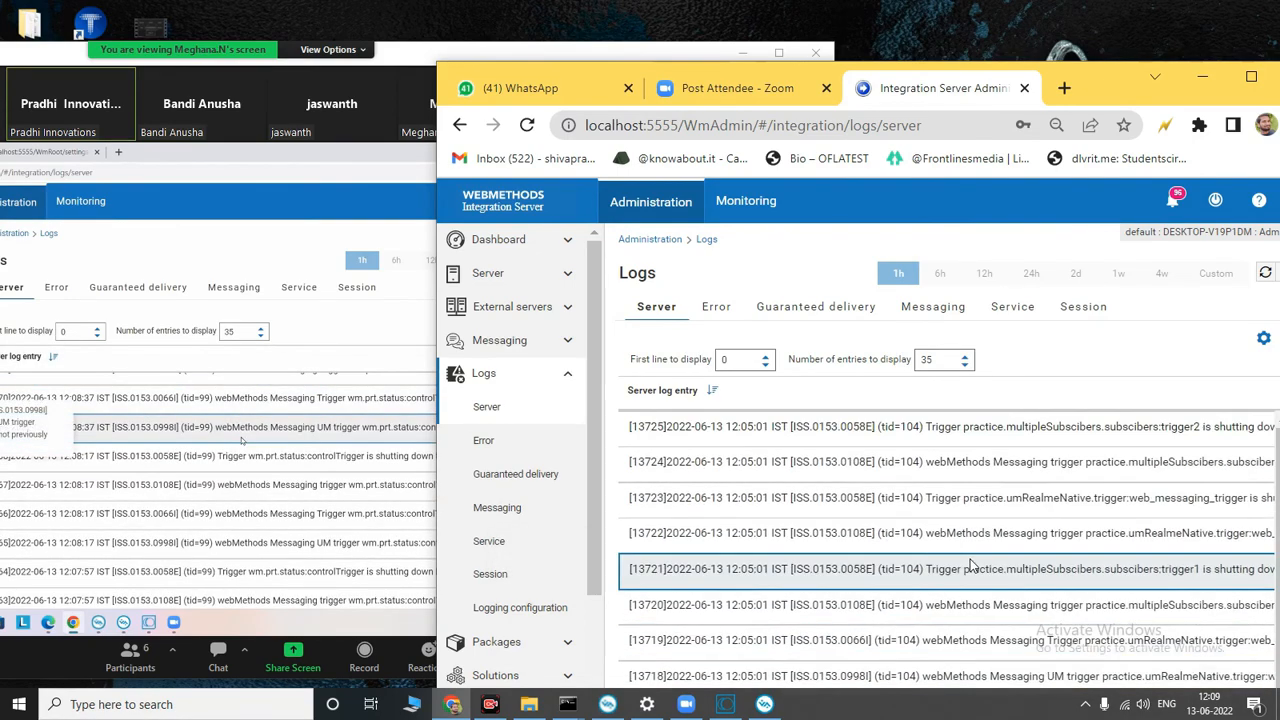
scroll(975, 563, down, 4)
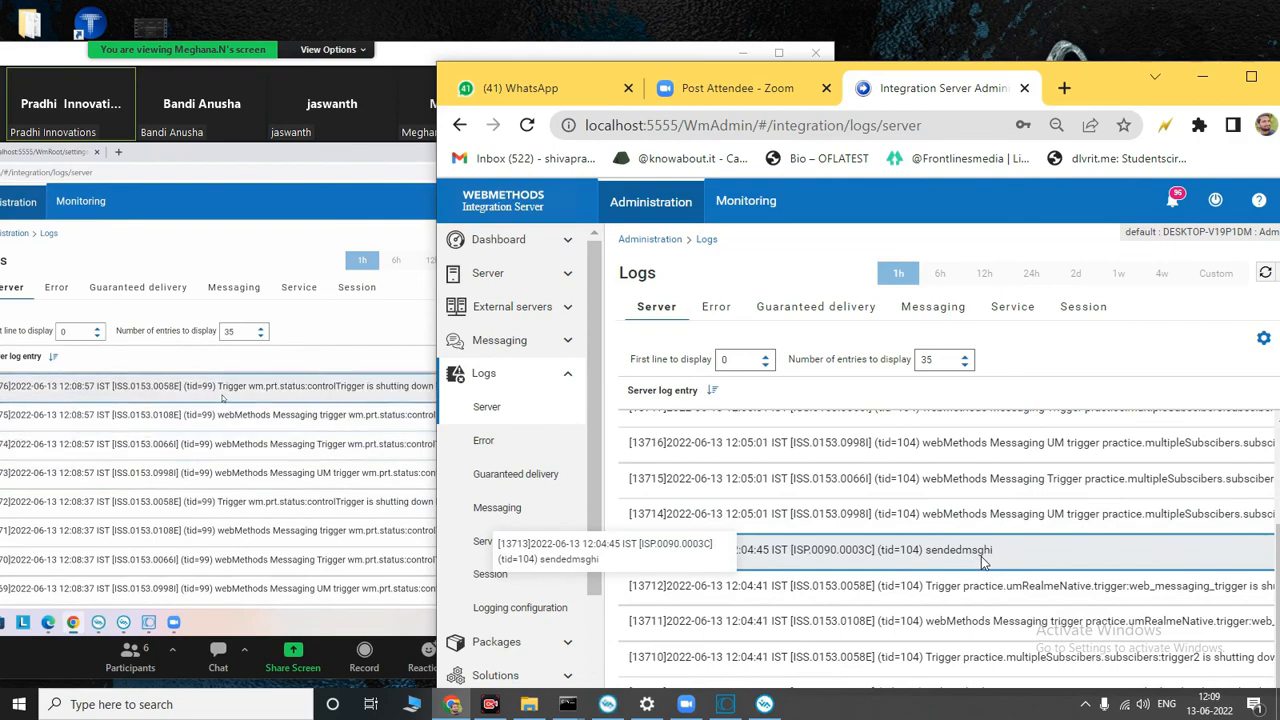
scroll(983, 560, down, 5)
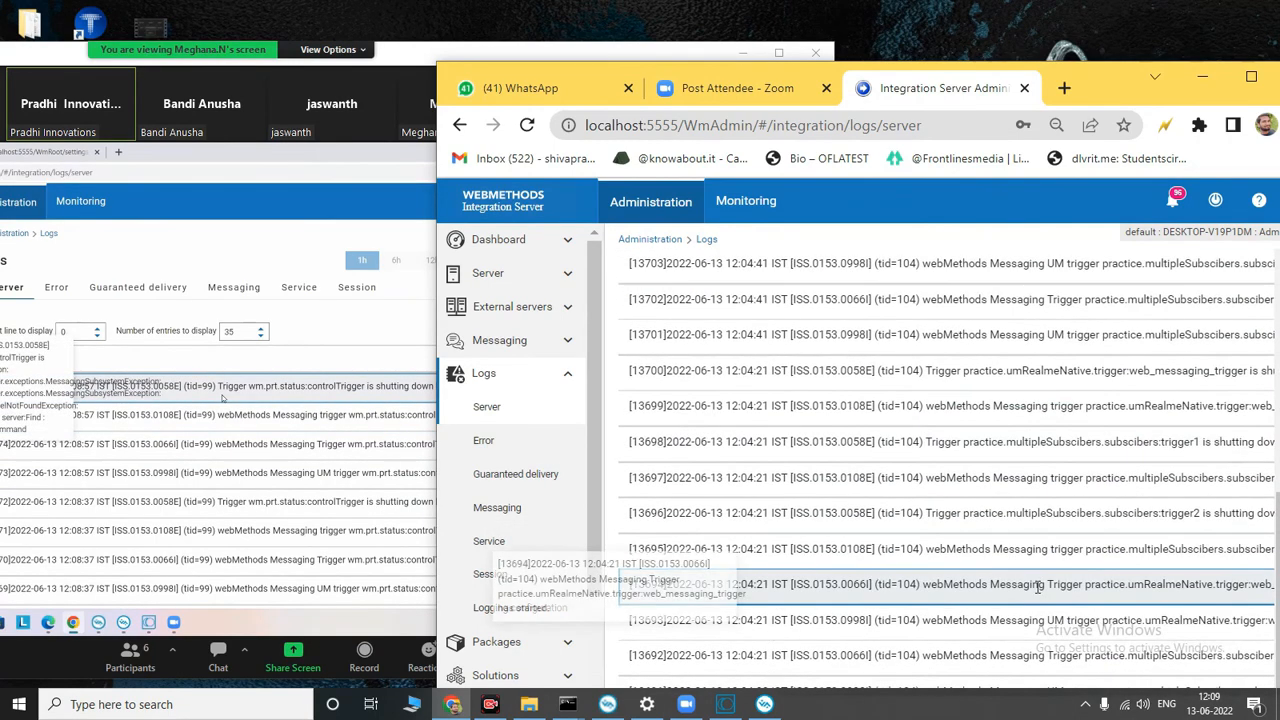
scroll(924, 560, up, 6)
scroll(924, 560, up, 1)
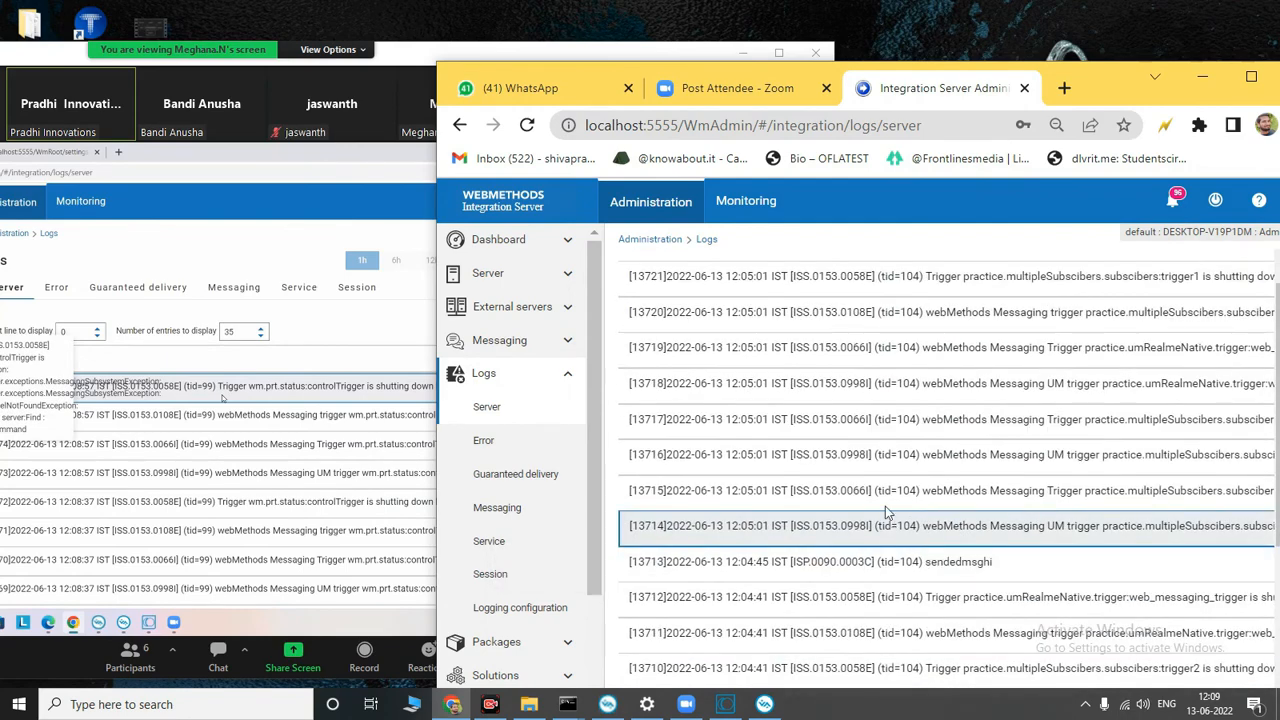
click(610, 706)
click(617, 710)
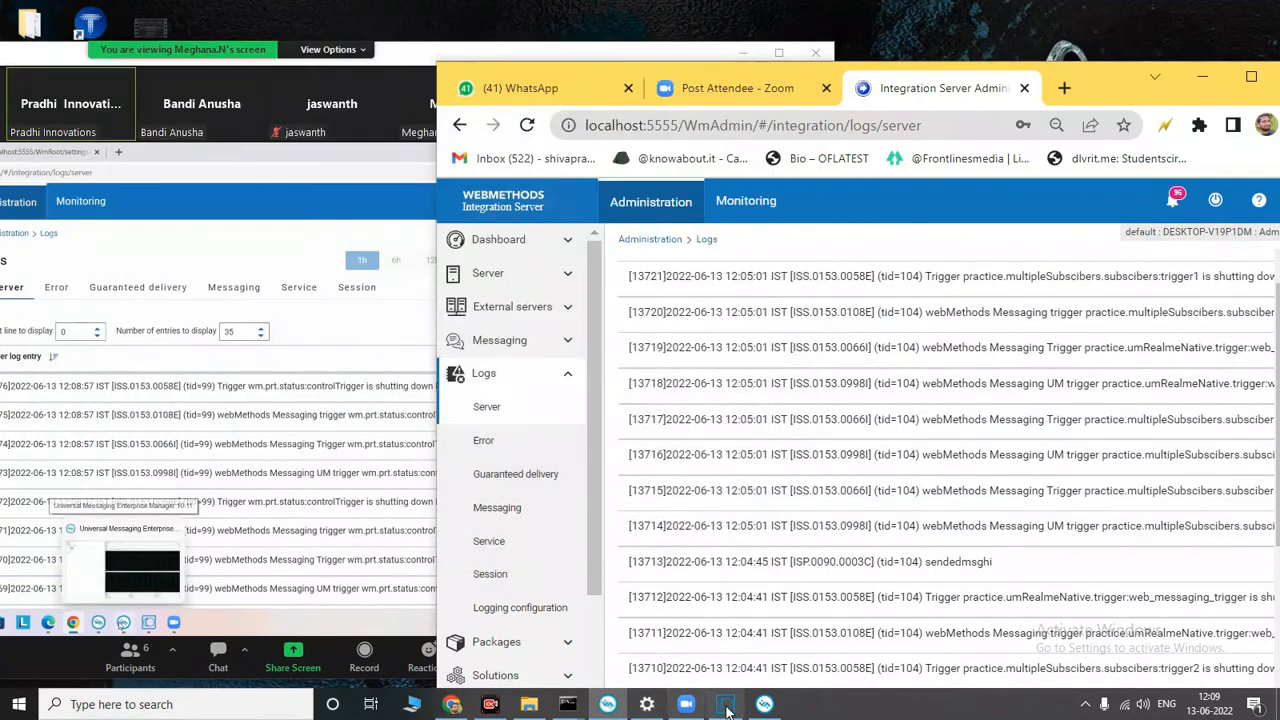
Step: Switch to Universal Messaging Enterprise Manager and examine the umserver realm's status, monitoring, security, communication and configuration pages and its JNDI send queue
click(780, 709)
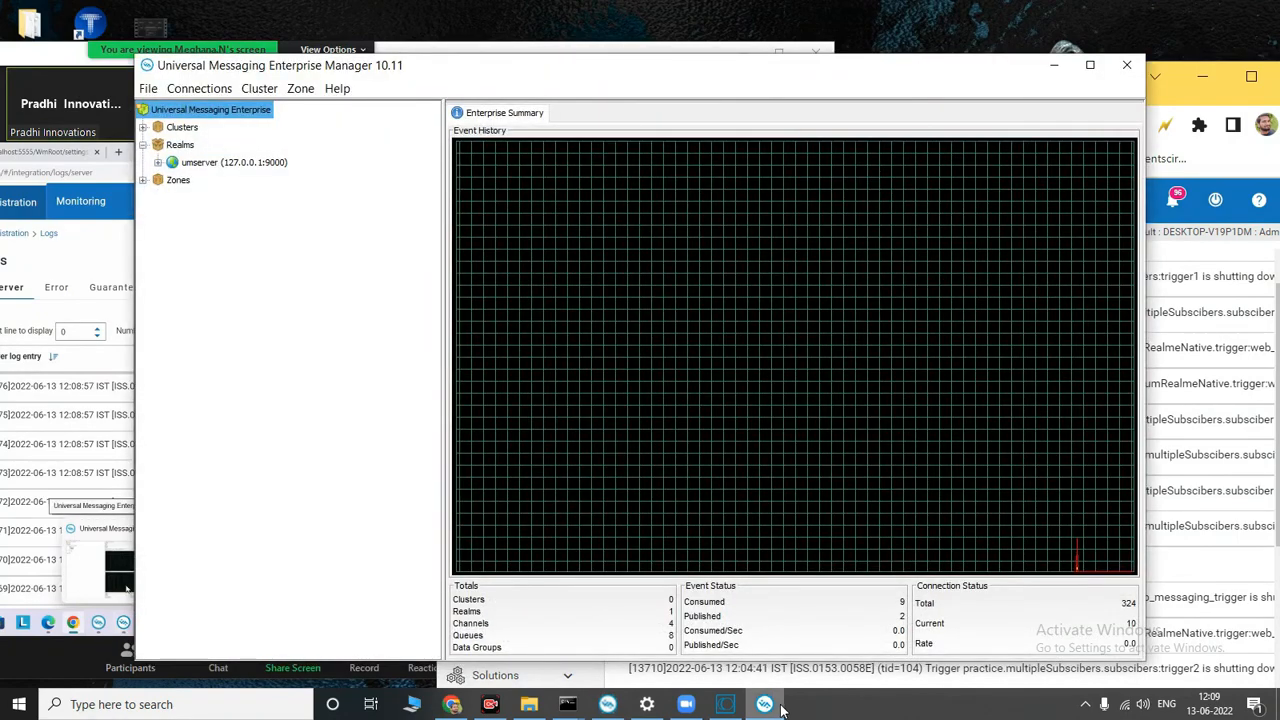
click(207, 163)
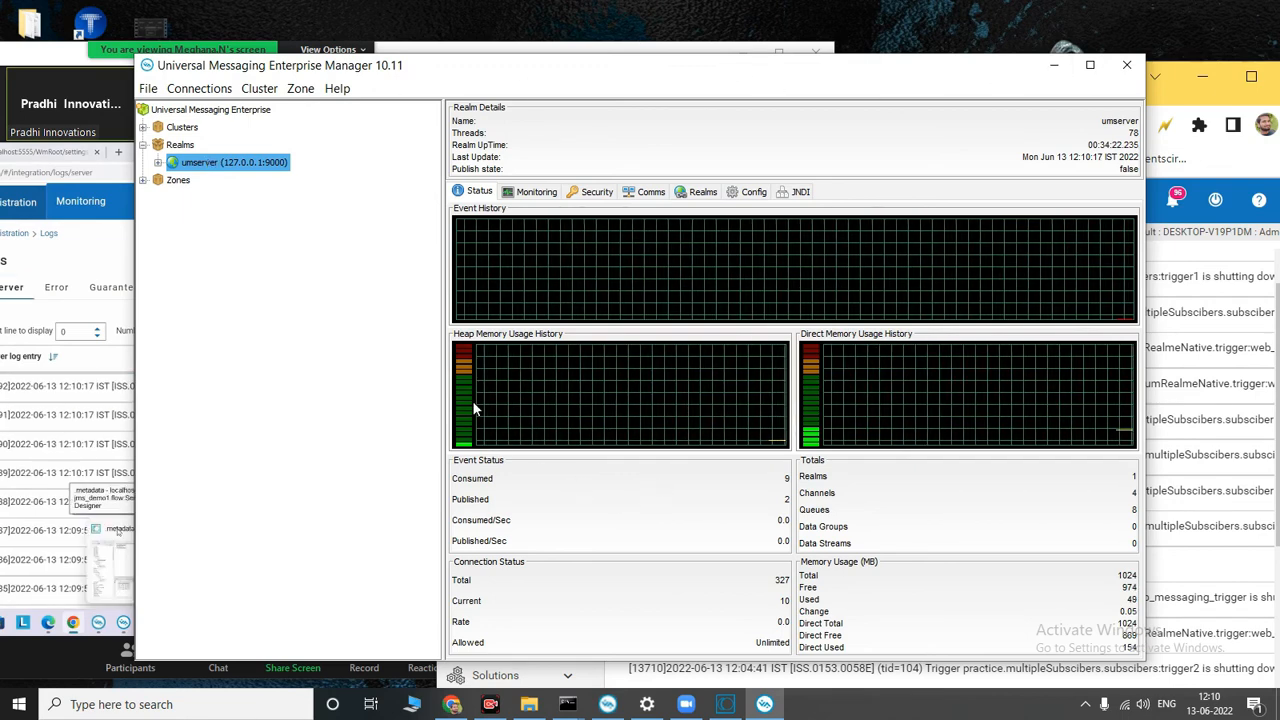
click(535, 193)
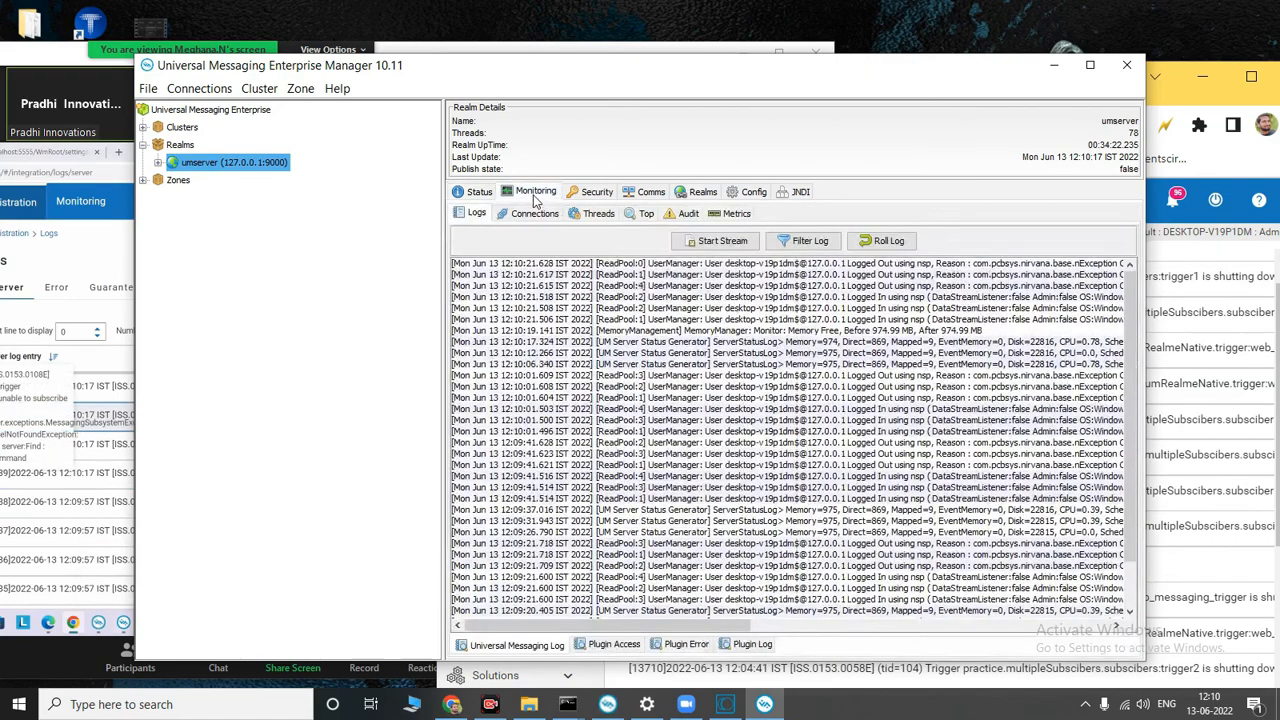
click(595, 192)
click(648, 192)
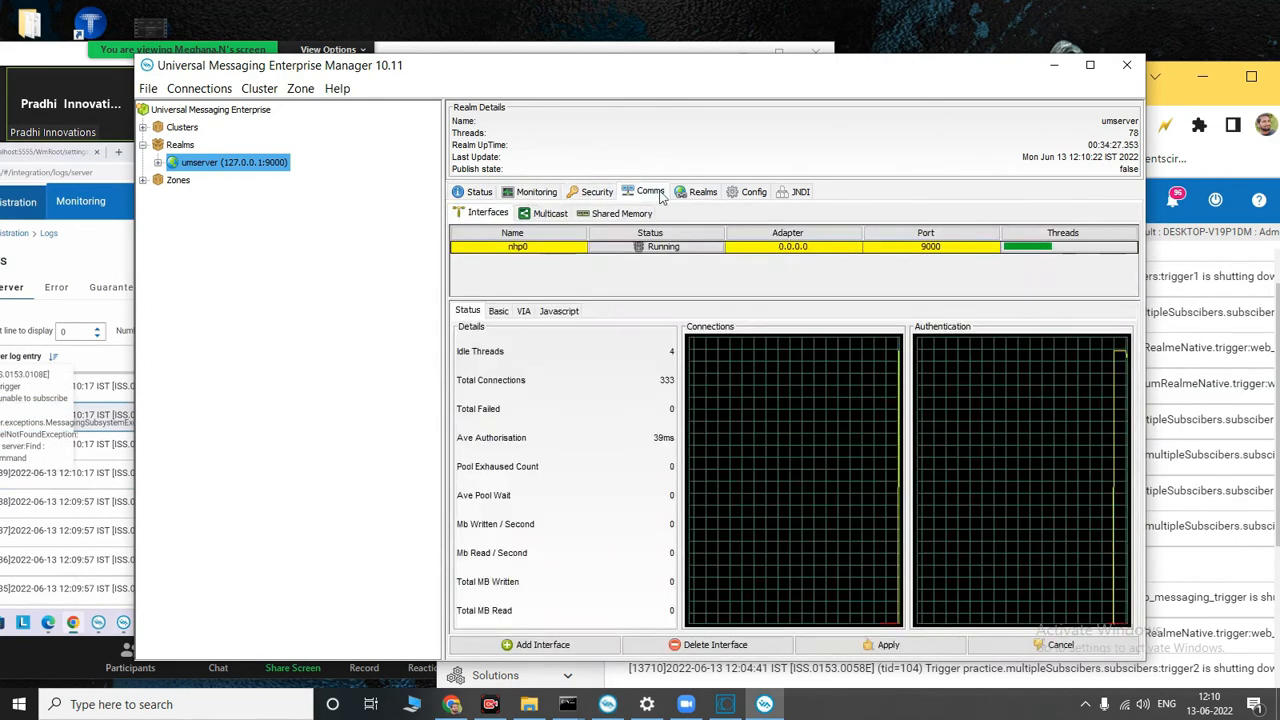
click(687, 196)
click(750, 195)
click(795, 194)
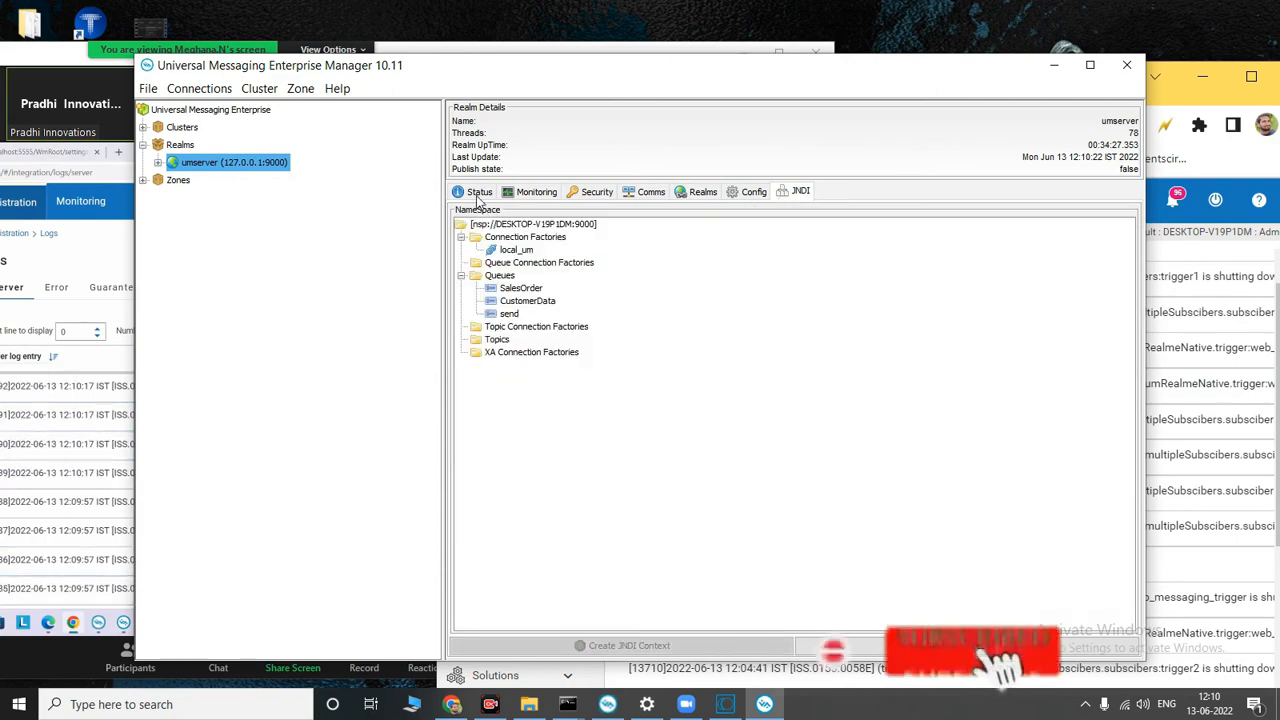
click(493, 314)
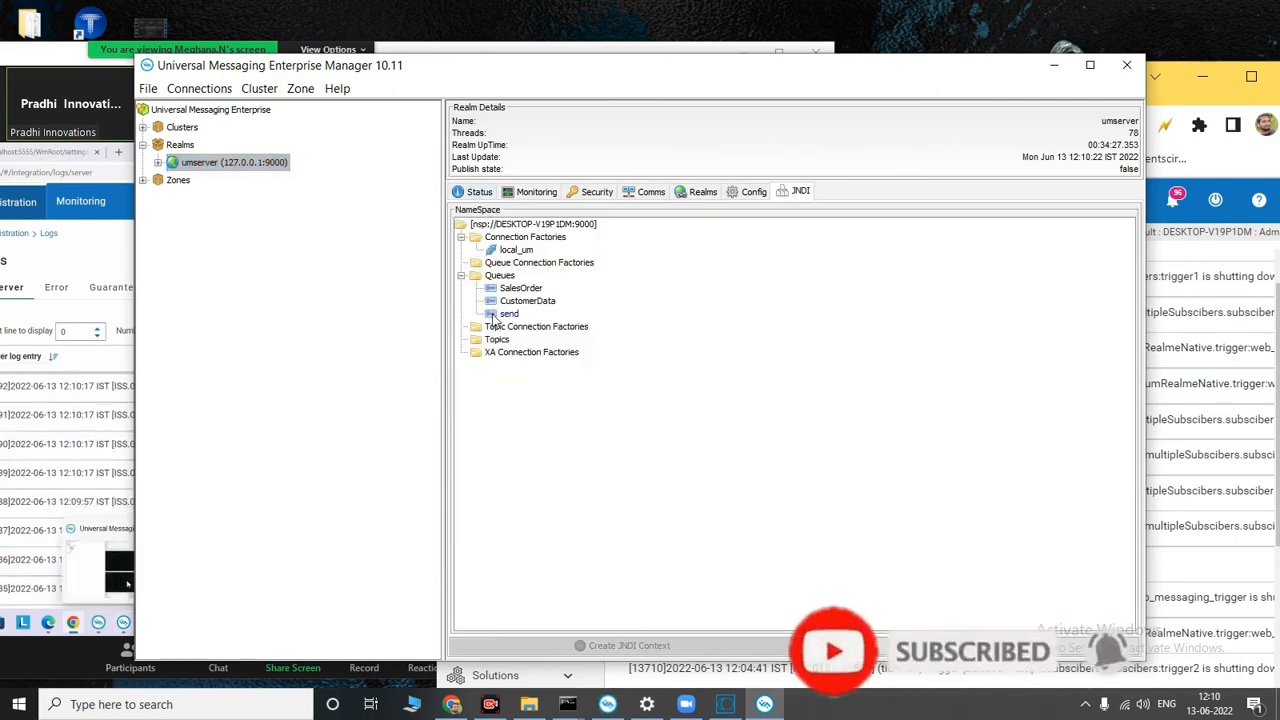
Step: Examine the nodes under umserver, expanding wm, is, practice and demoPublish and viewing the channel listed under is
click(158, 163)
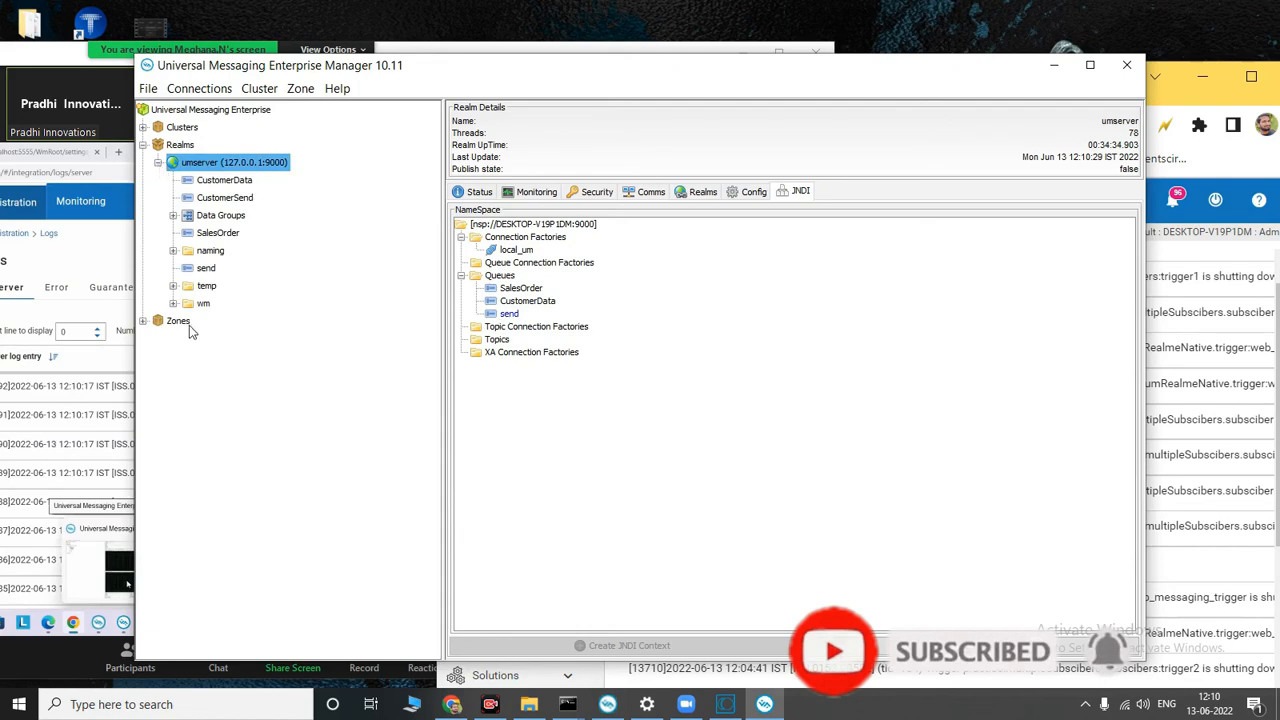
click(197, 305)
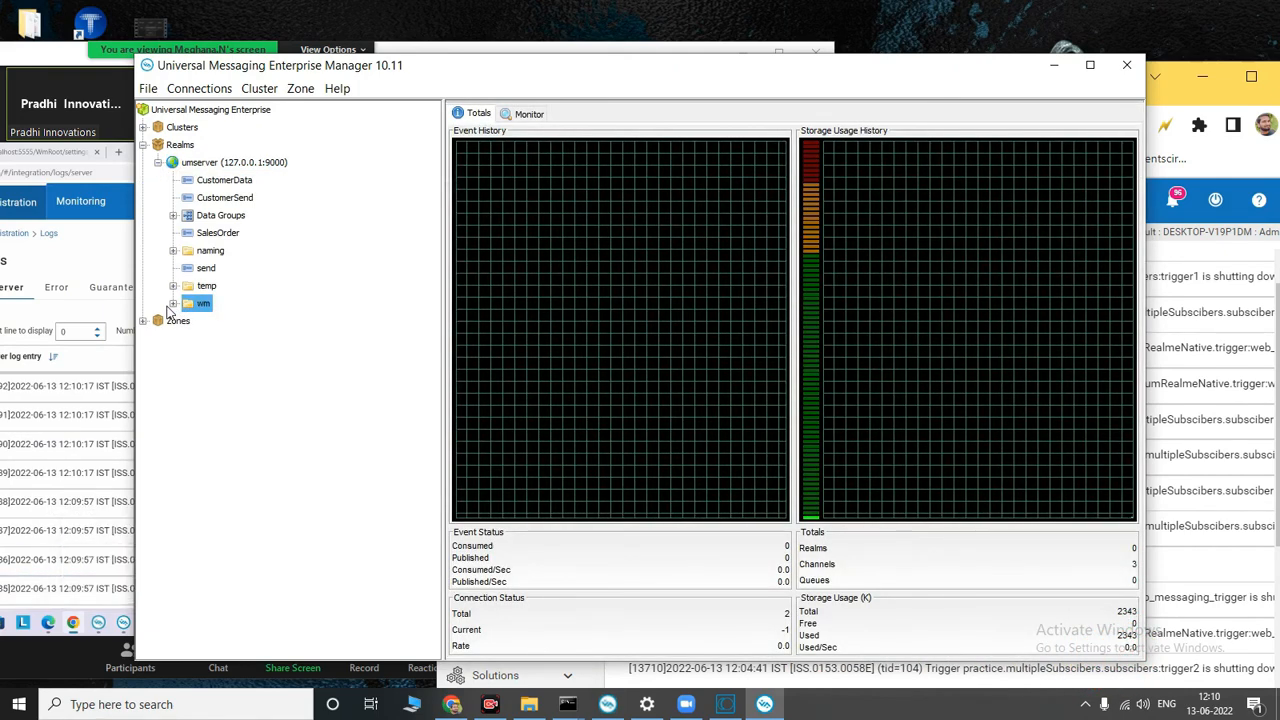
click(173, 303)
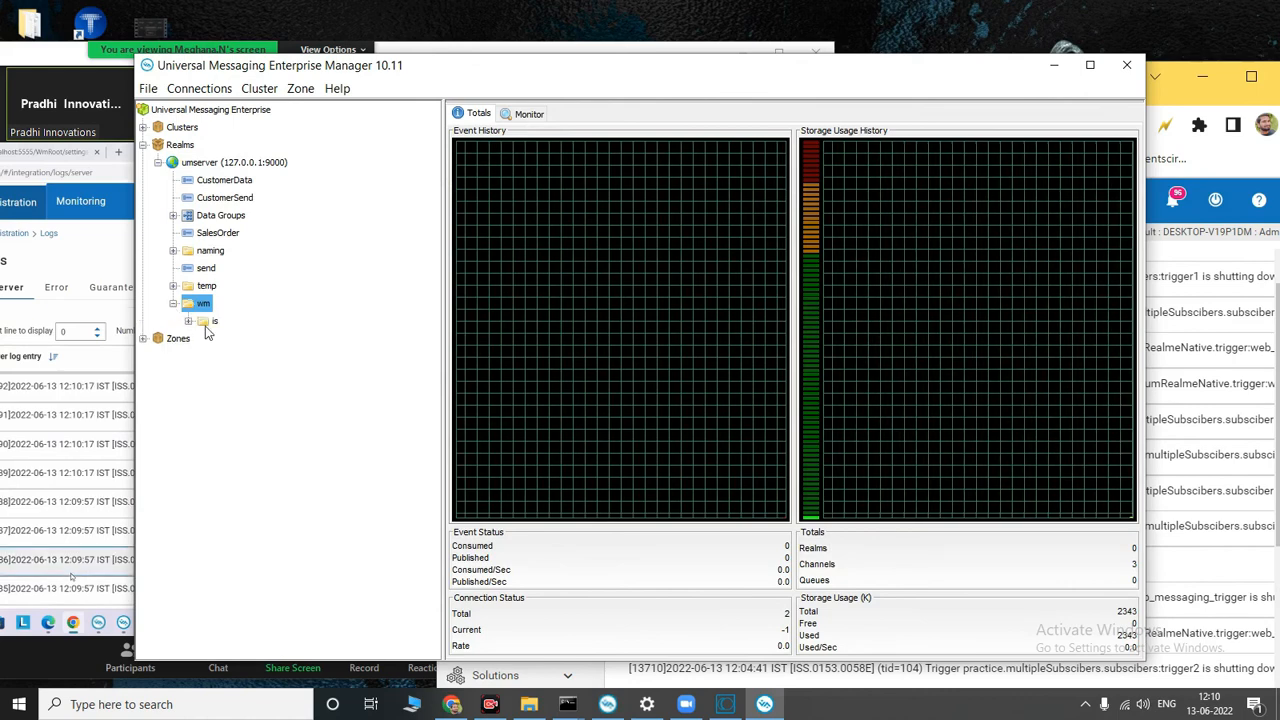
click(188, 321)
click(279, 341)
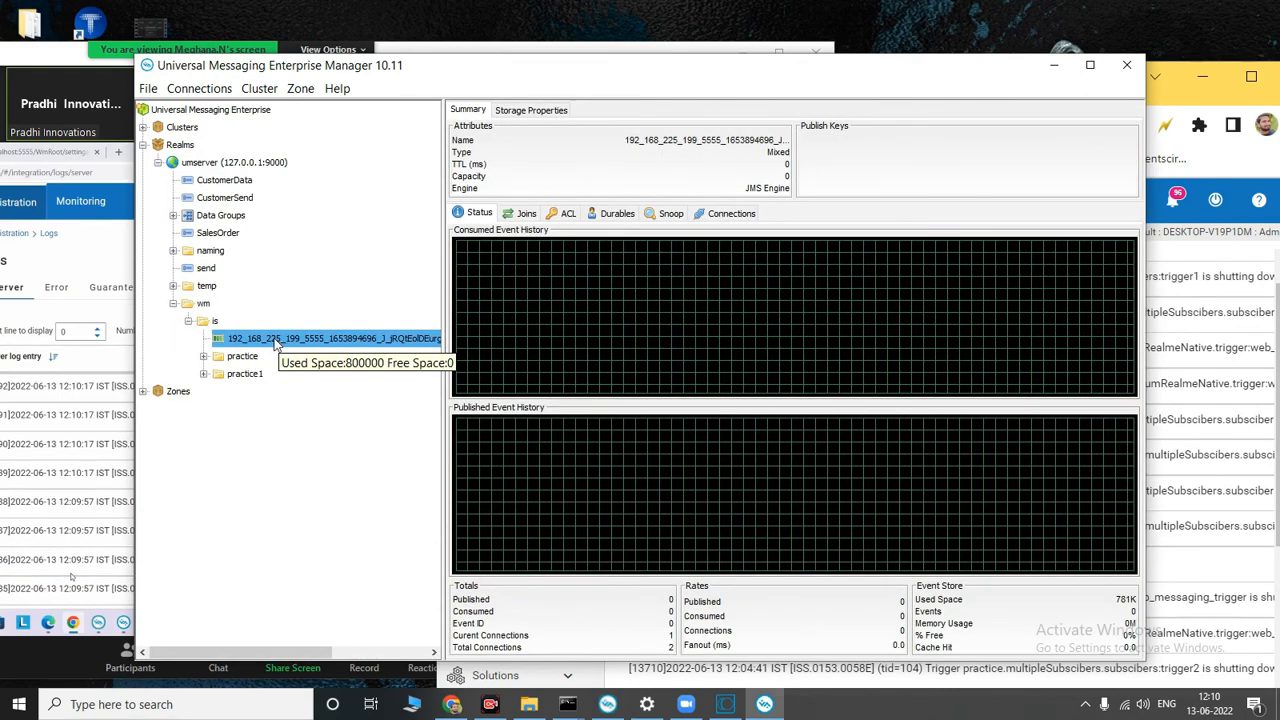
click(204, 357)
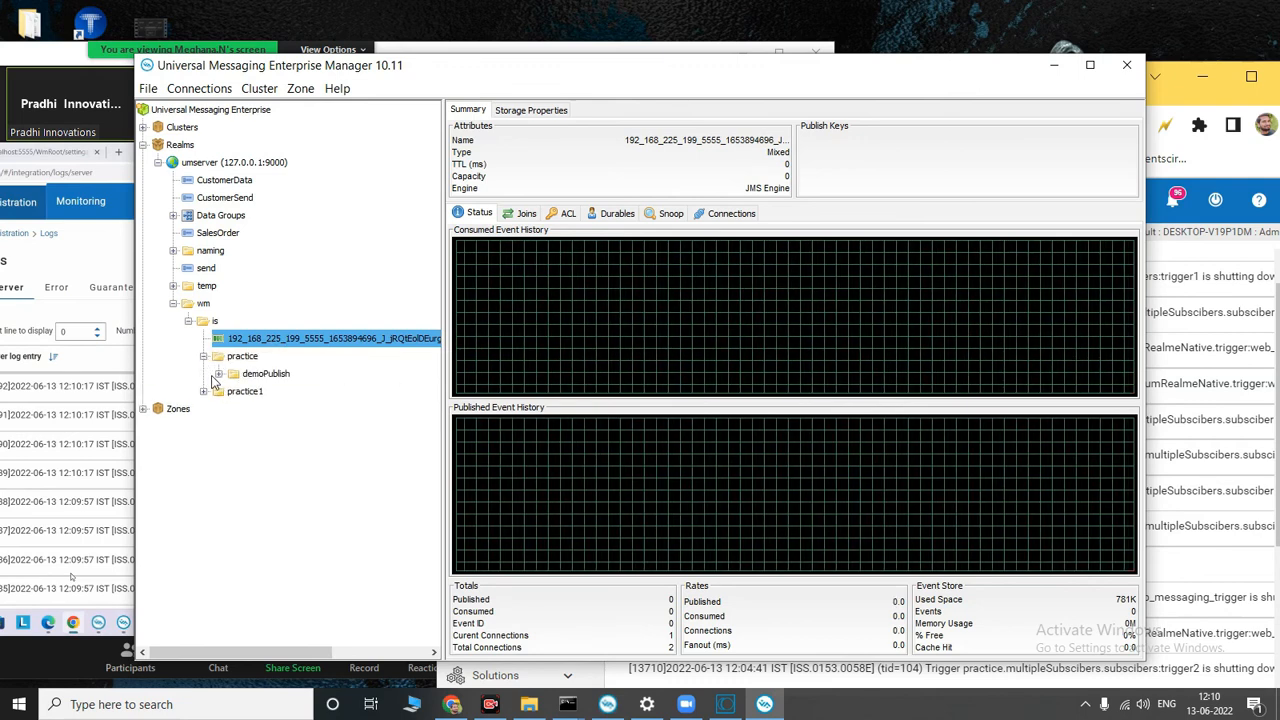
click(220, 375)
click(219, 375)
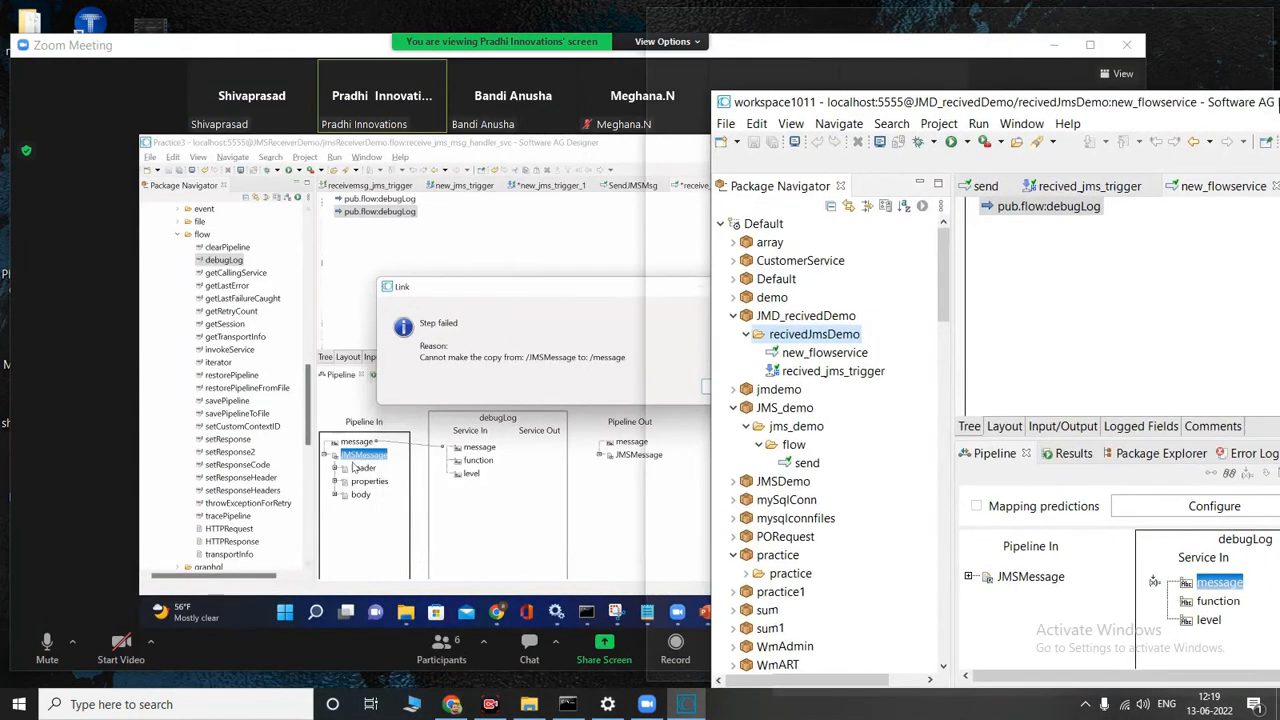
Step: Arrange the Zoom meeting and Software AG Designer windows side by side, widening Zoom and shifting Designer partly off screen
mouse_move(1279, 102)
mouse_down()
mouse_move(1279, 115)
mouse_move(1279, 95)
mouse_up()
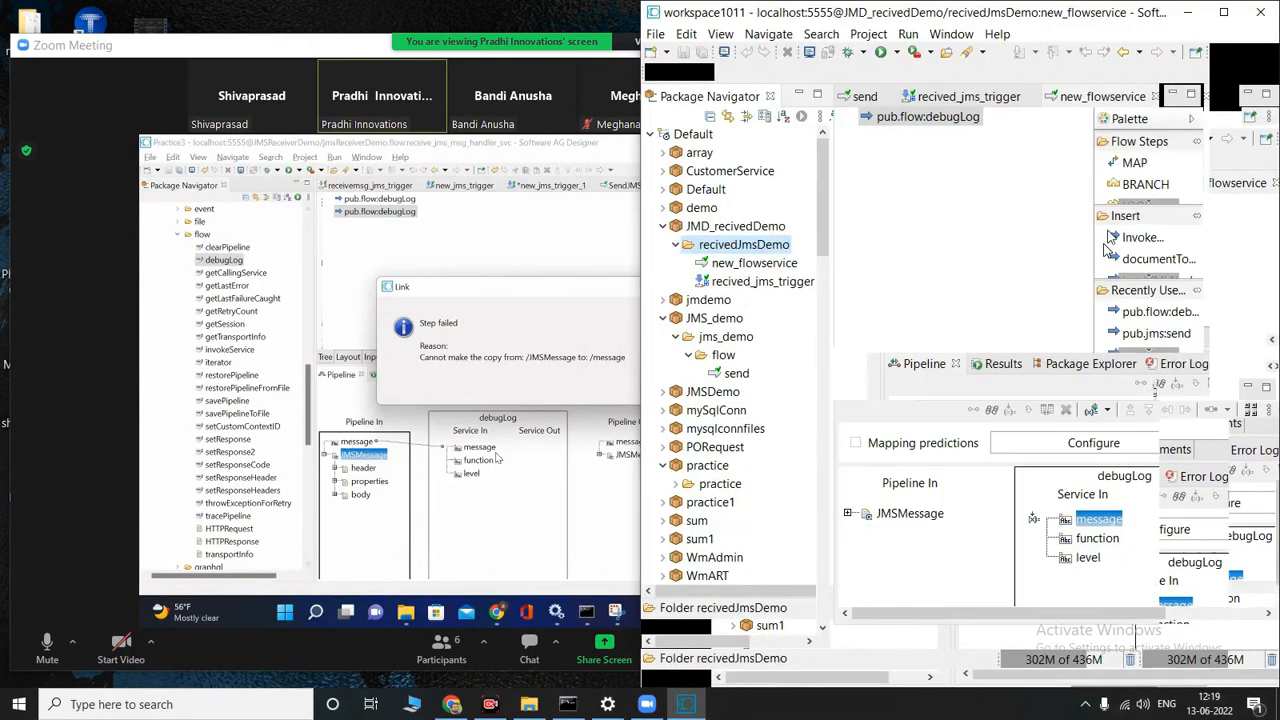
click(408, 151)
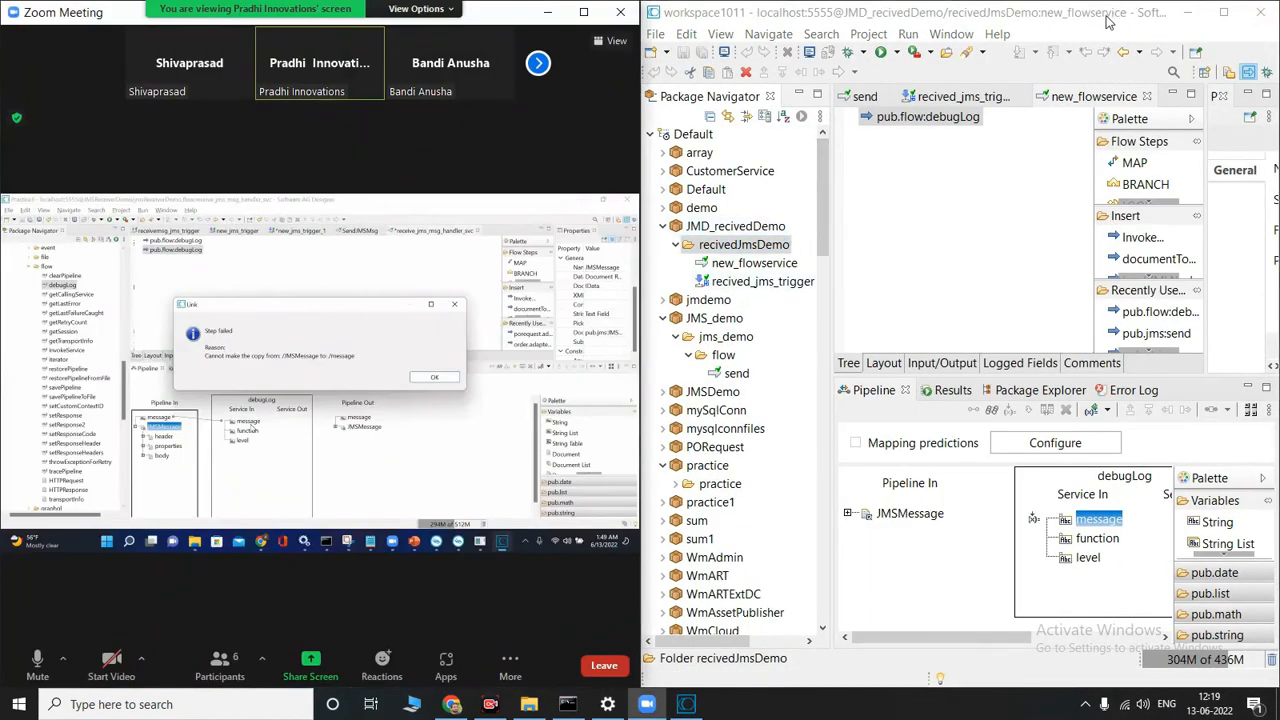
drag(1107, 22, 1238, 33)
drag(645, 318, 884, 366)
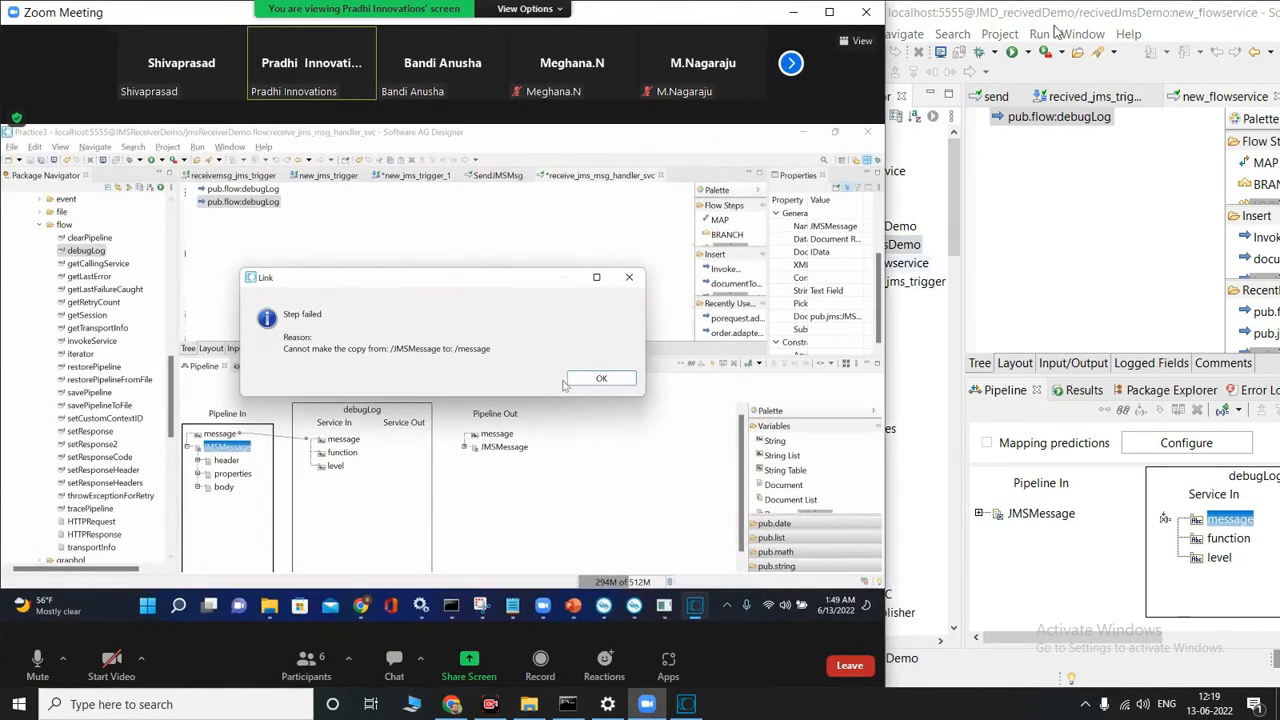
click(1042, 12)
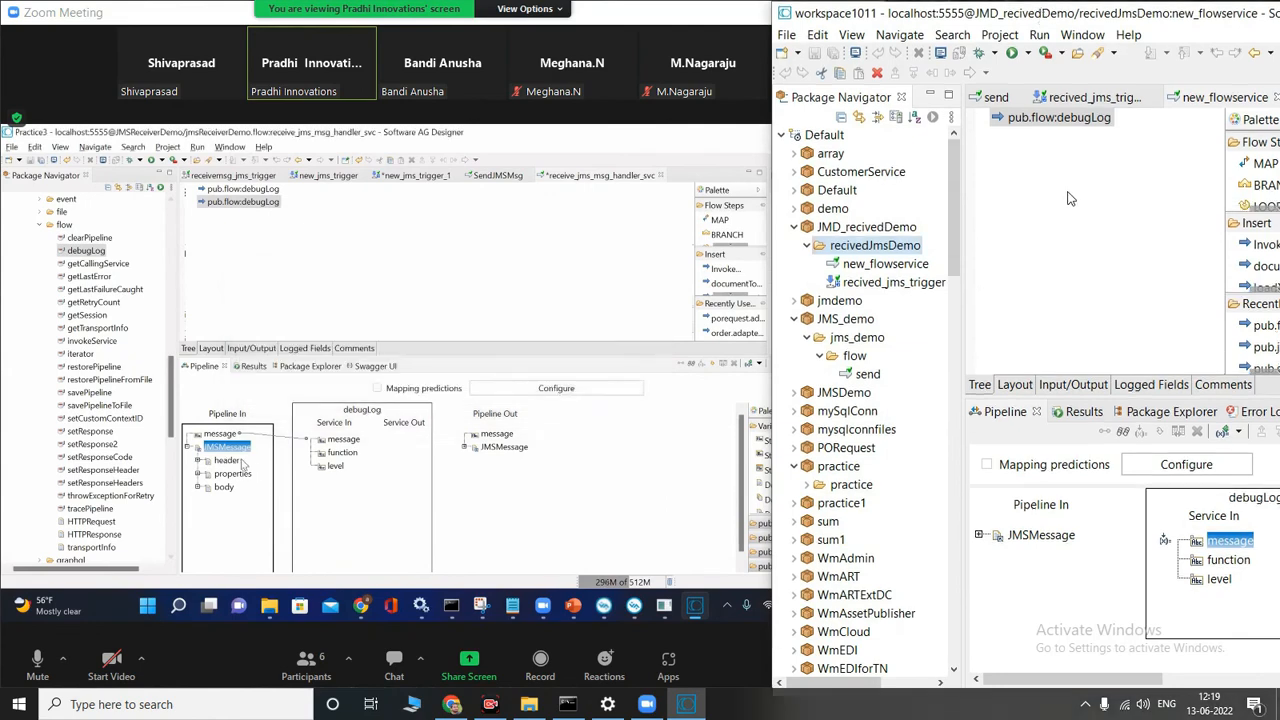
Step: Add a second pub.flow:debugLog step to new_flowservice and try to link JMSMessage to its message input
right_click(1068, 198)
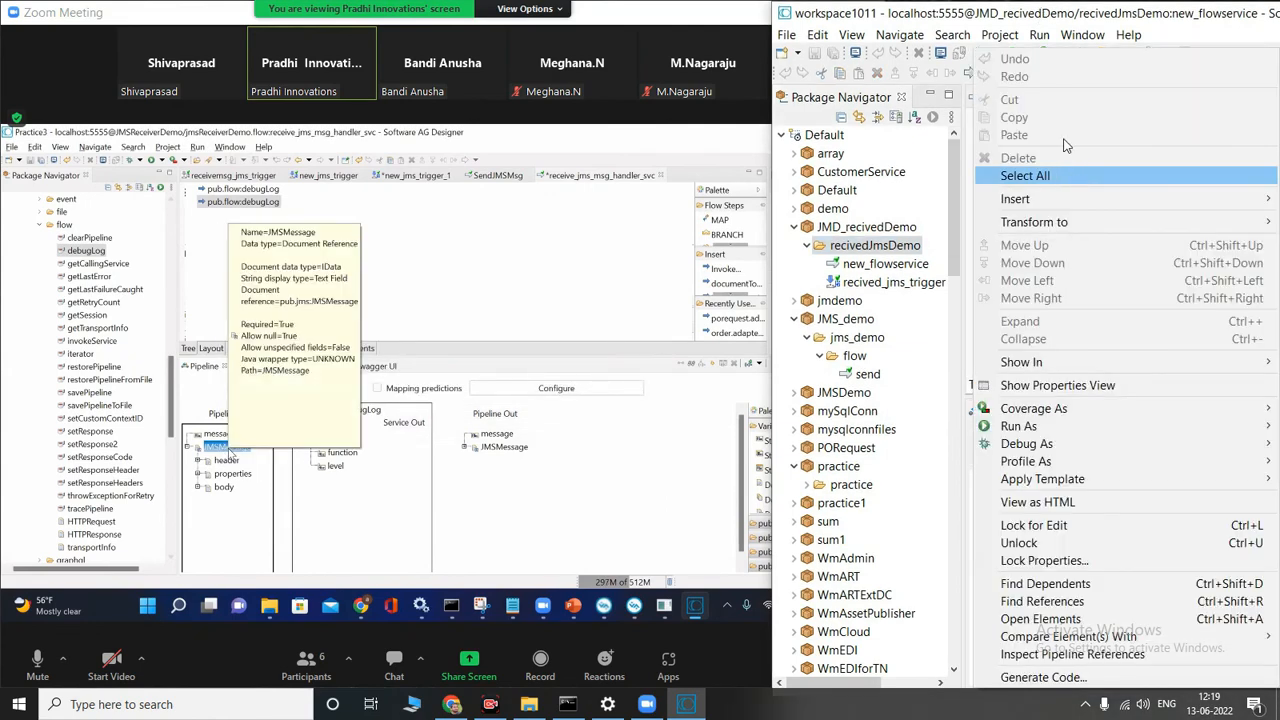
click(1122, 8)
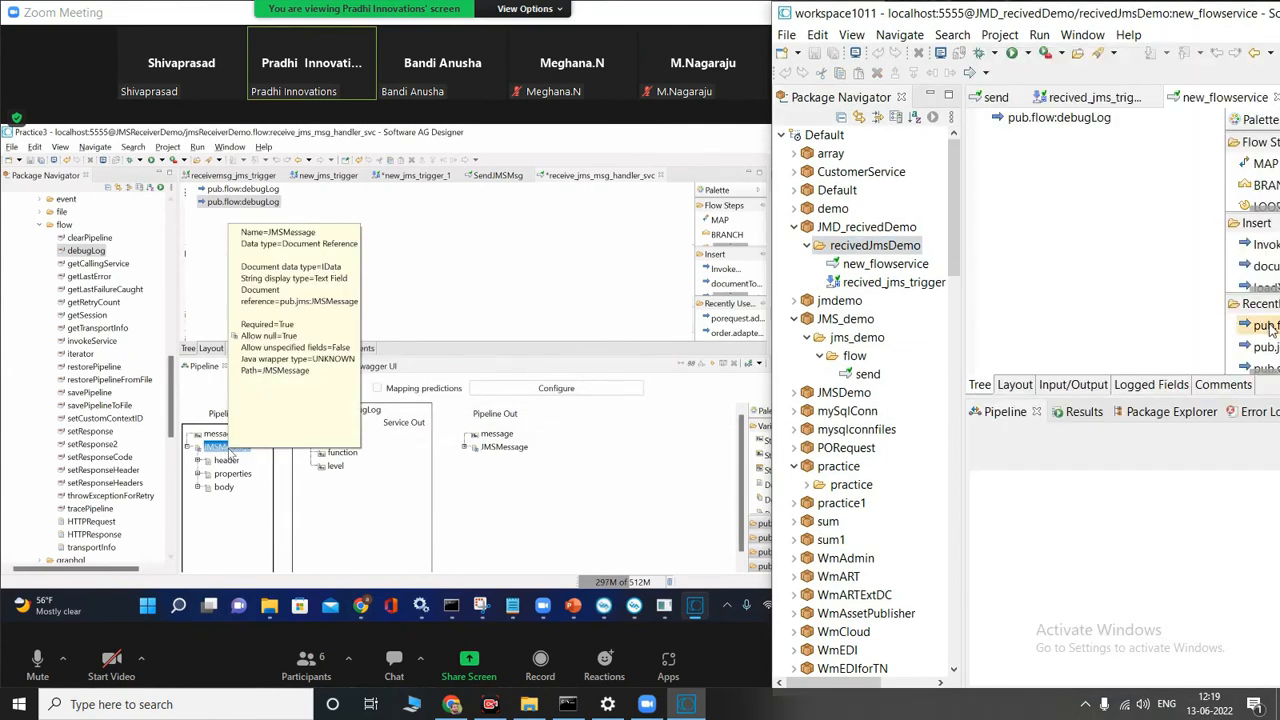
drag(1268, 325, 1090, 258)
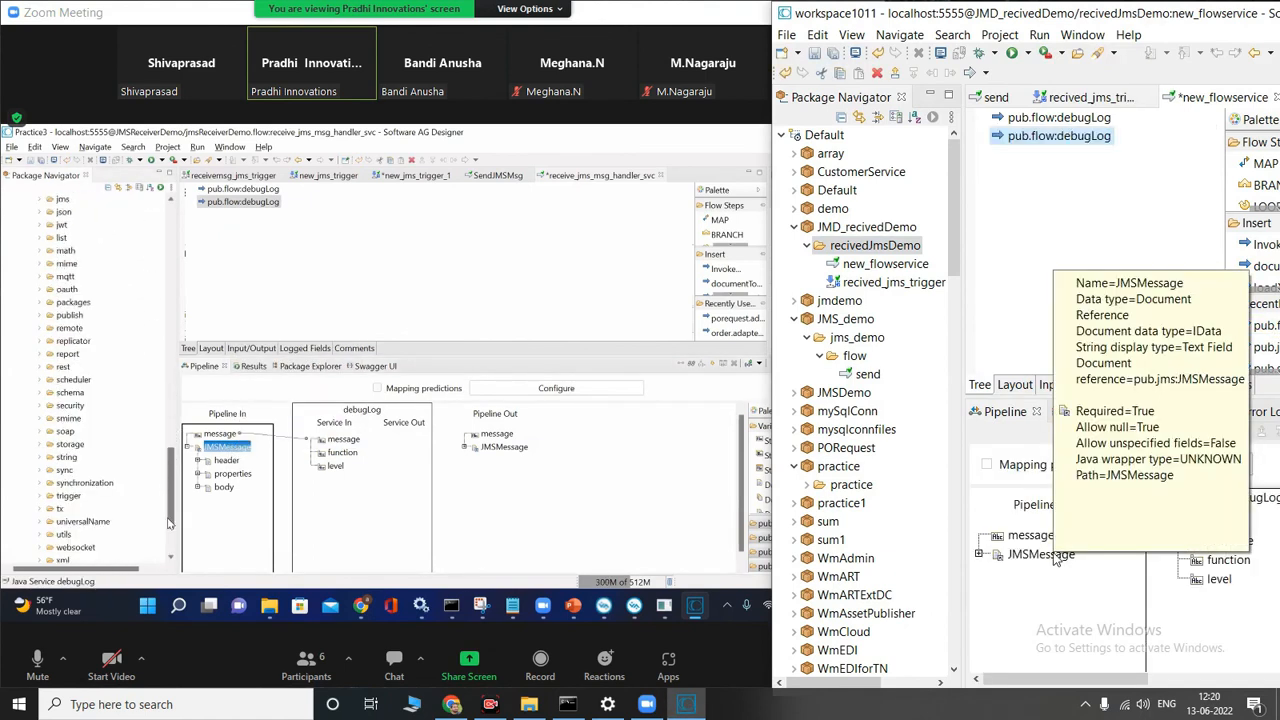
click(980, 555)
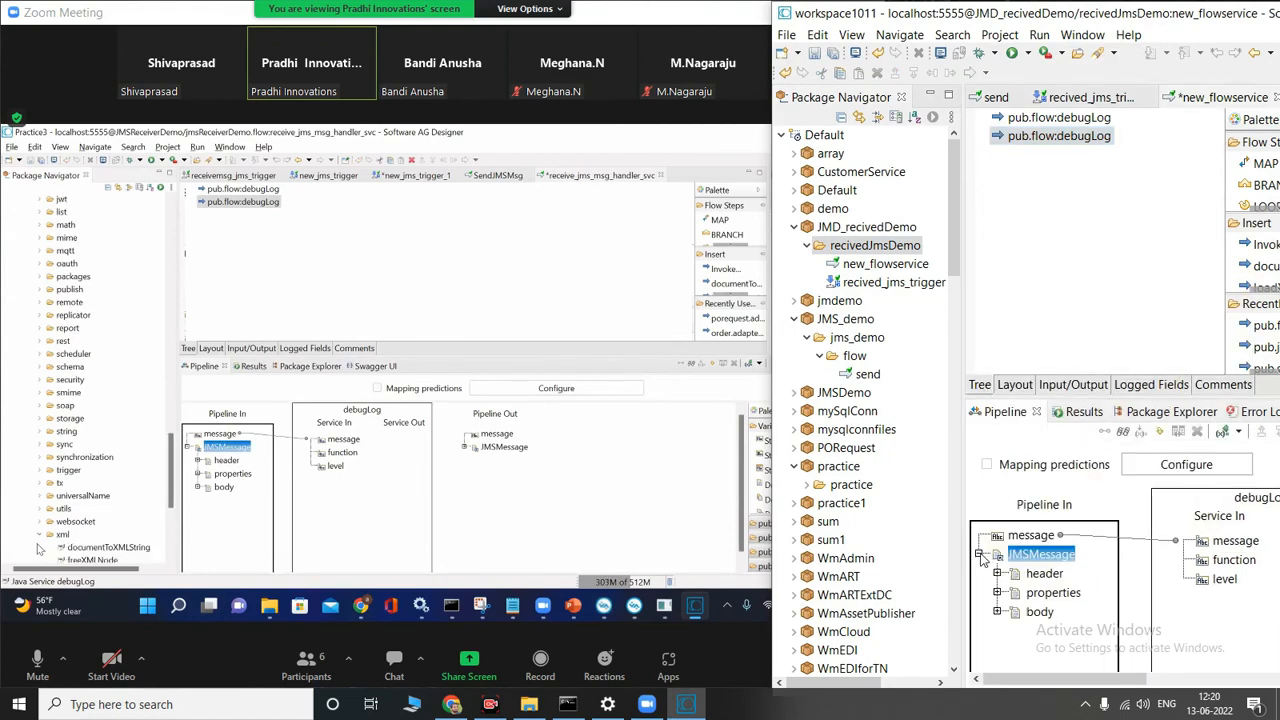
drag(1080, 560, 1188, 545)
drag(1062, 546, 1121, 545)
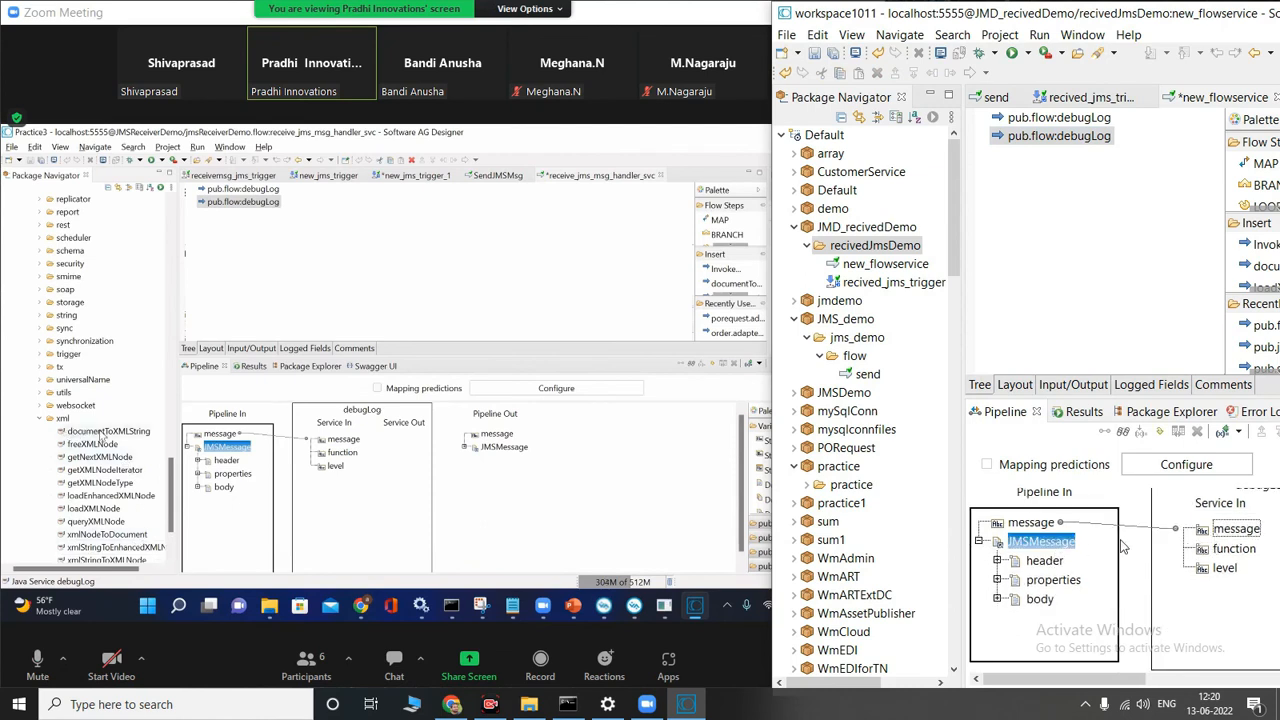
Step: Try to delete the link between the pipeline's message and the second debugLog step's message input
click(1213, 538)
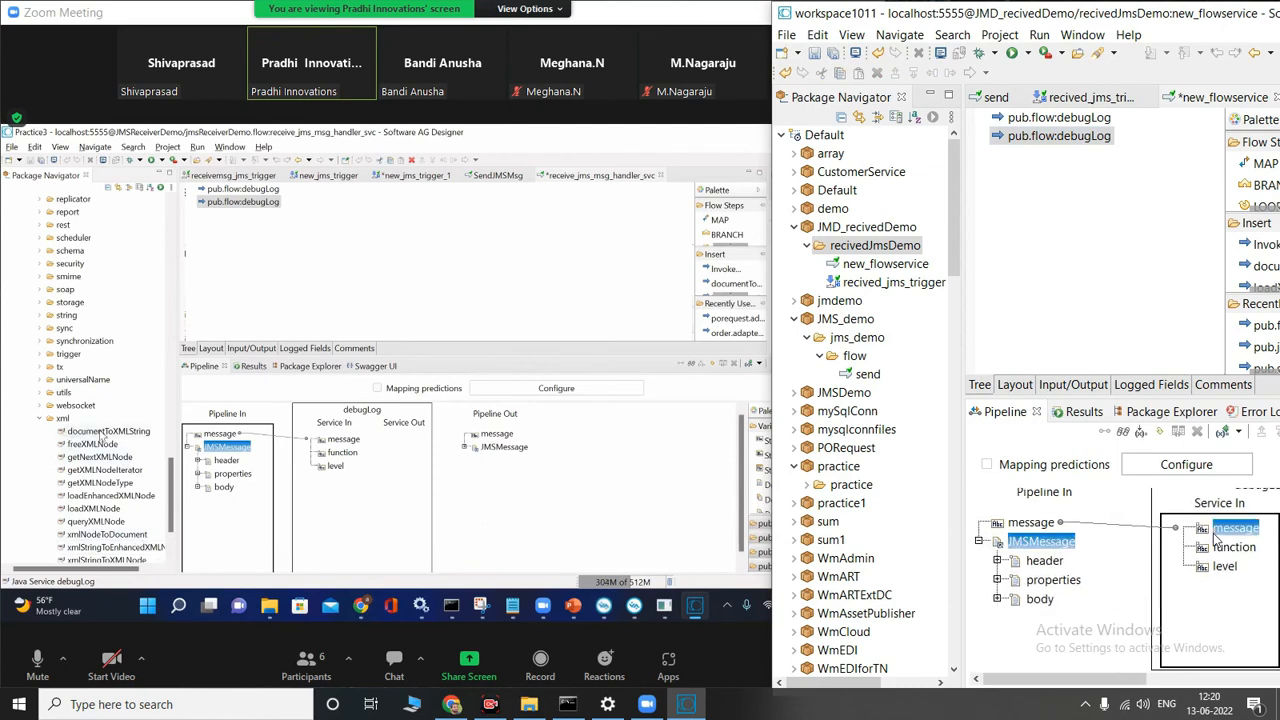
click(1062, 524)
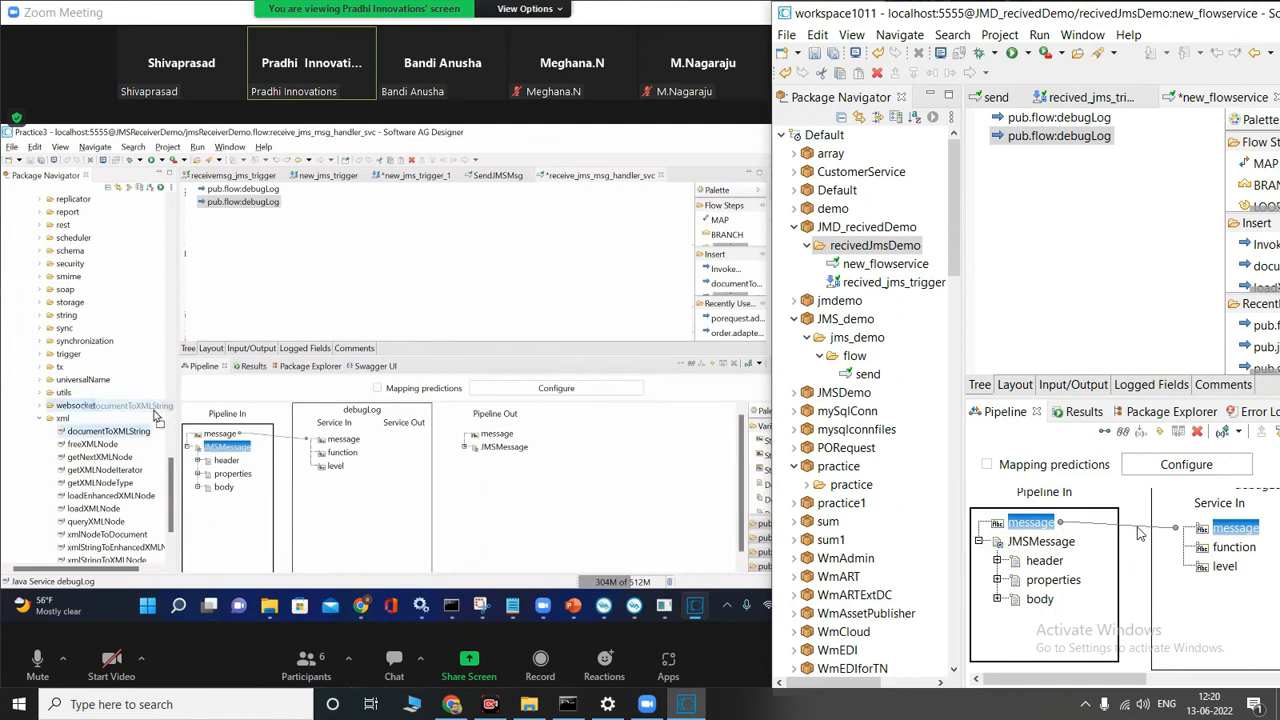
click(1096, 524)
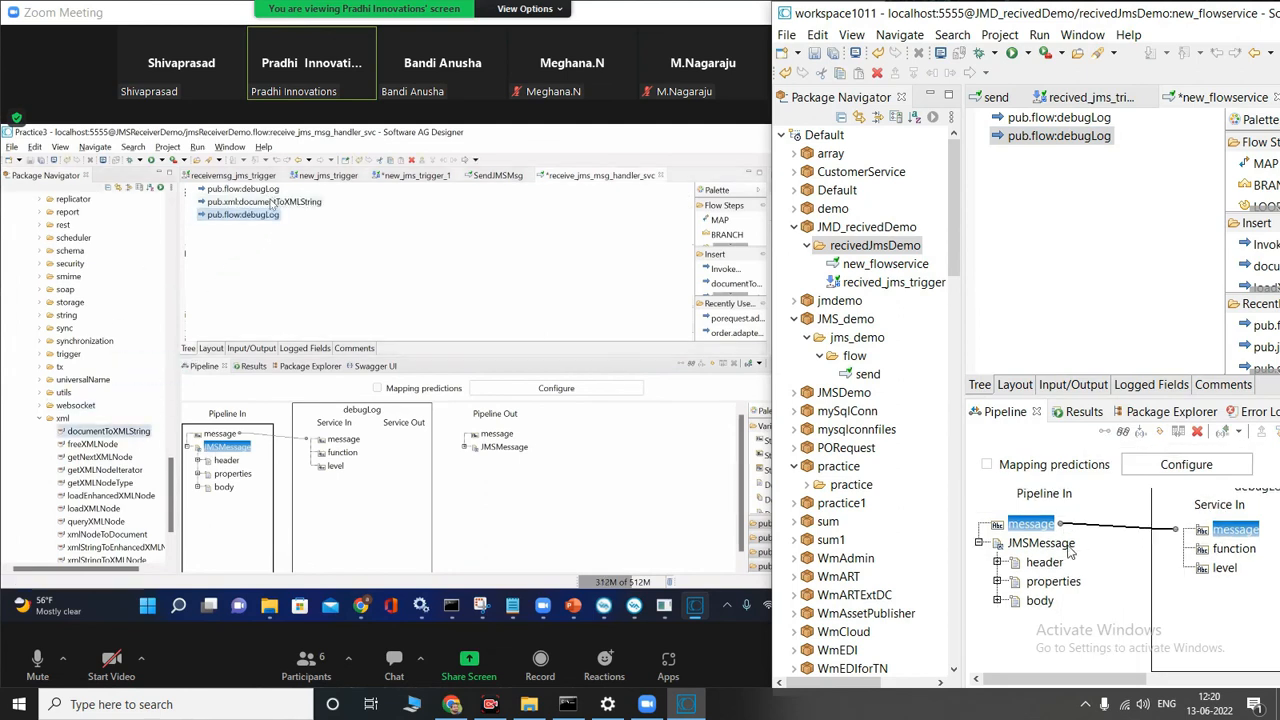
click(1132, 524)
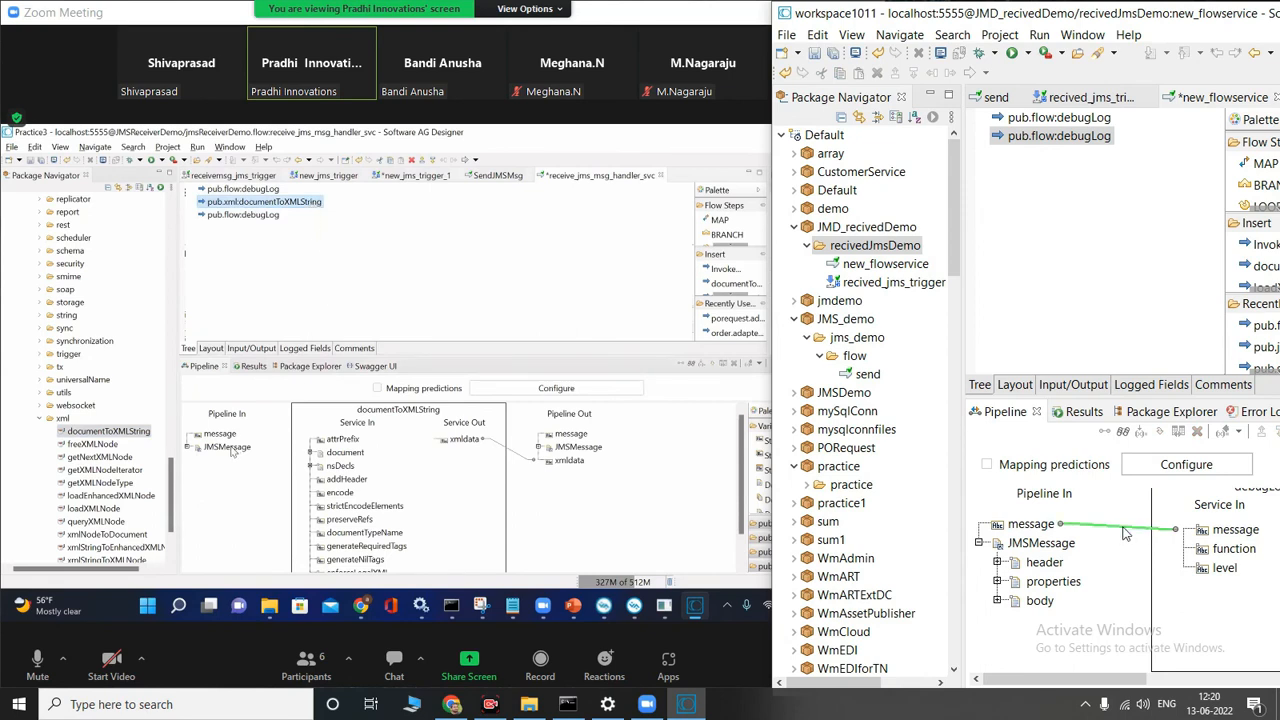
click(1124, 529)
click(1198, 433)
Step: Try again to link JMSMessage to debugLog's message input, and delete the second pub.flow:debugLog step
drag(1065, 543, 1200, 531)
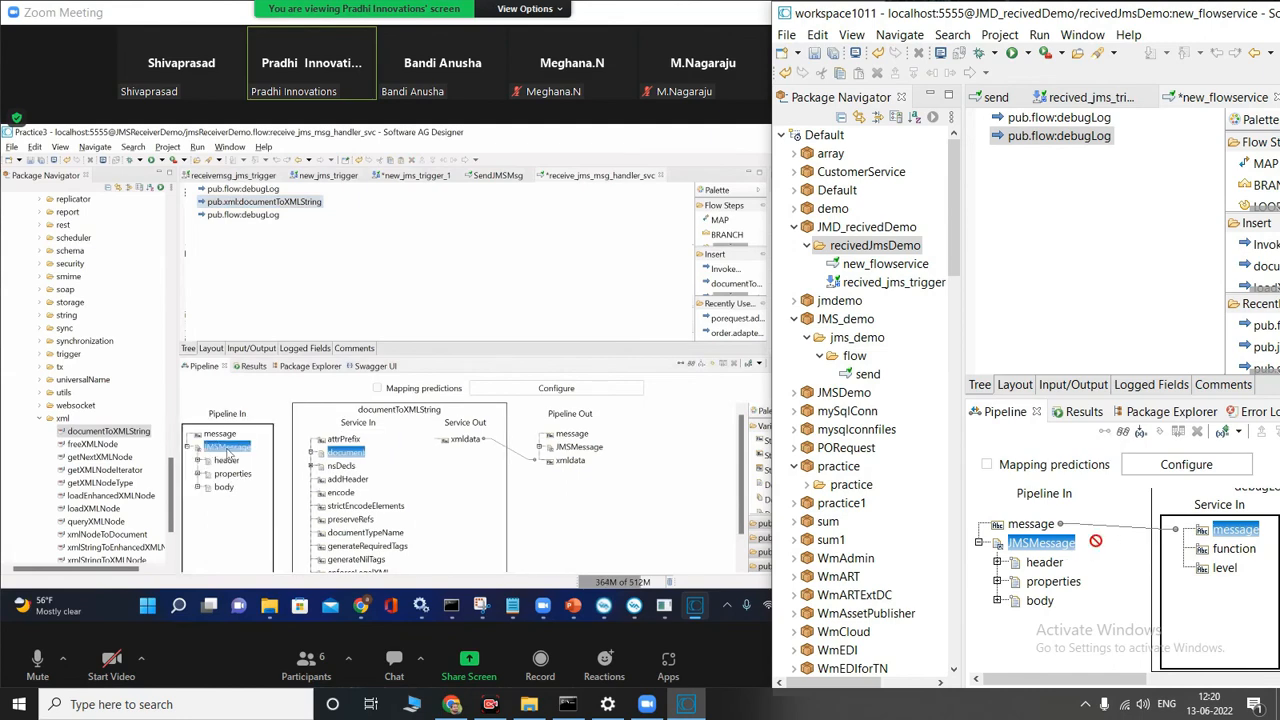
drag(1095, 541, 1198, 529)
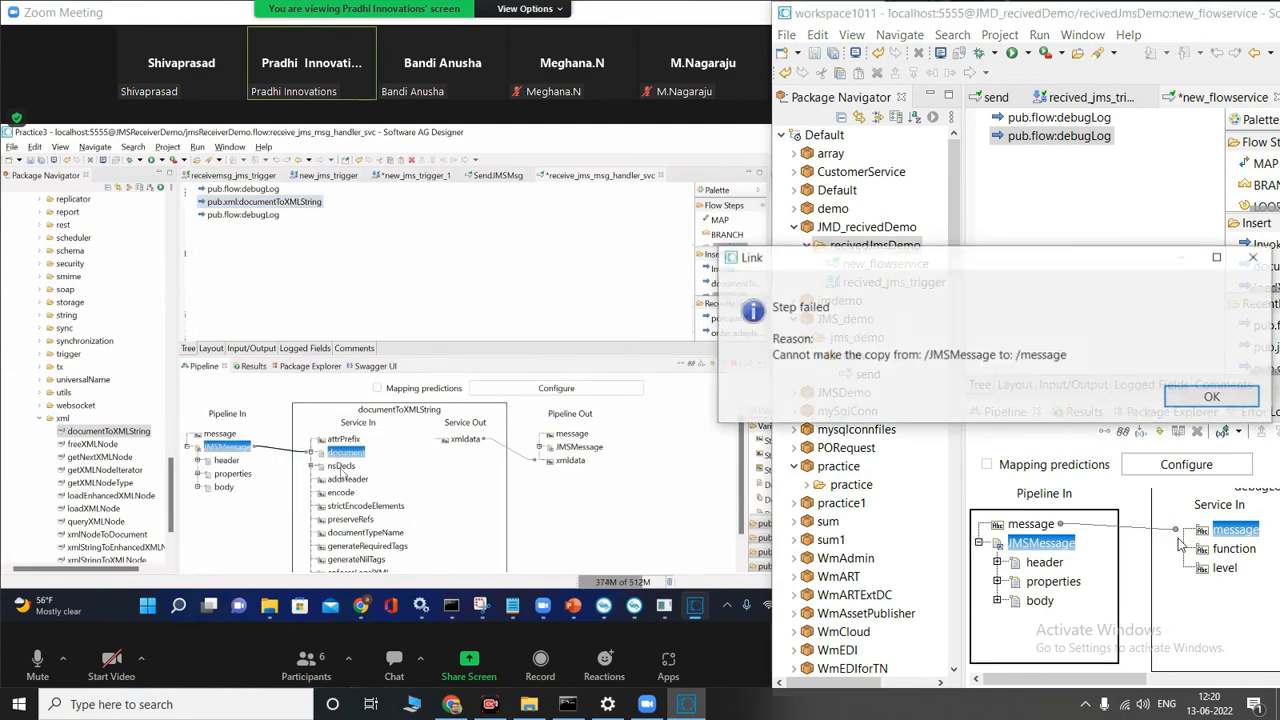
click(1183, 400)
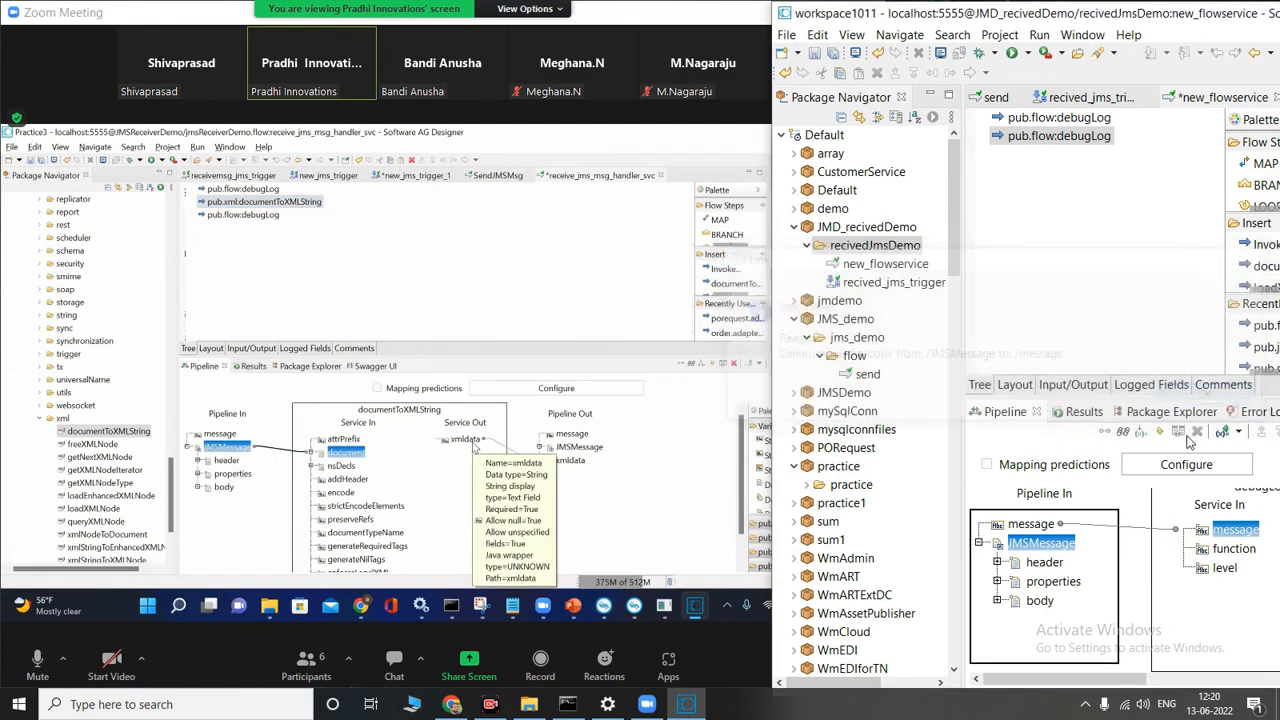
click(1086, 140)
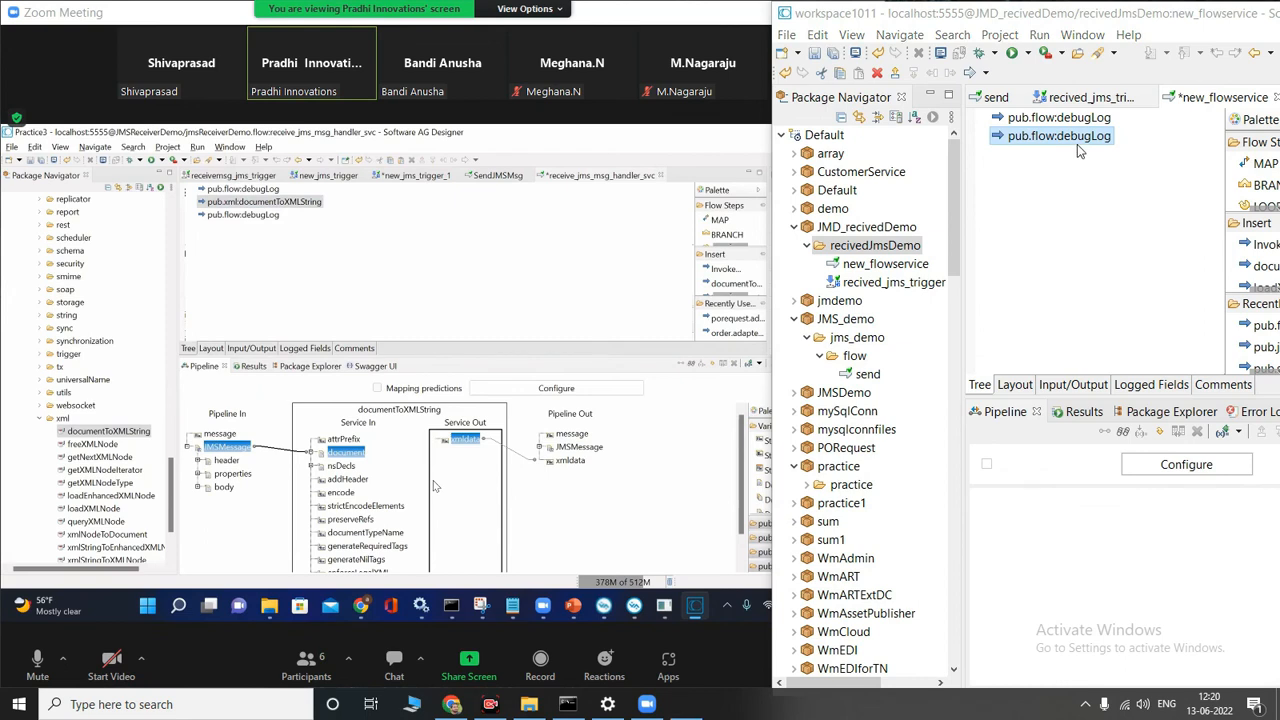
key(Delete)
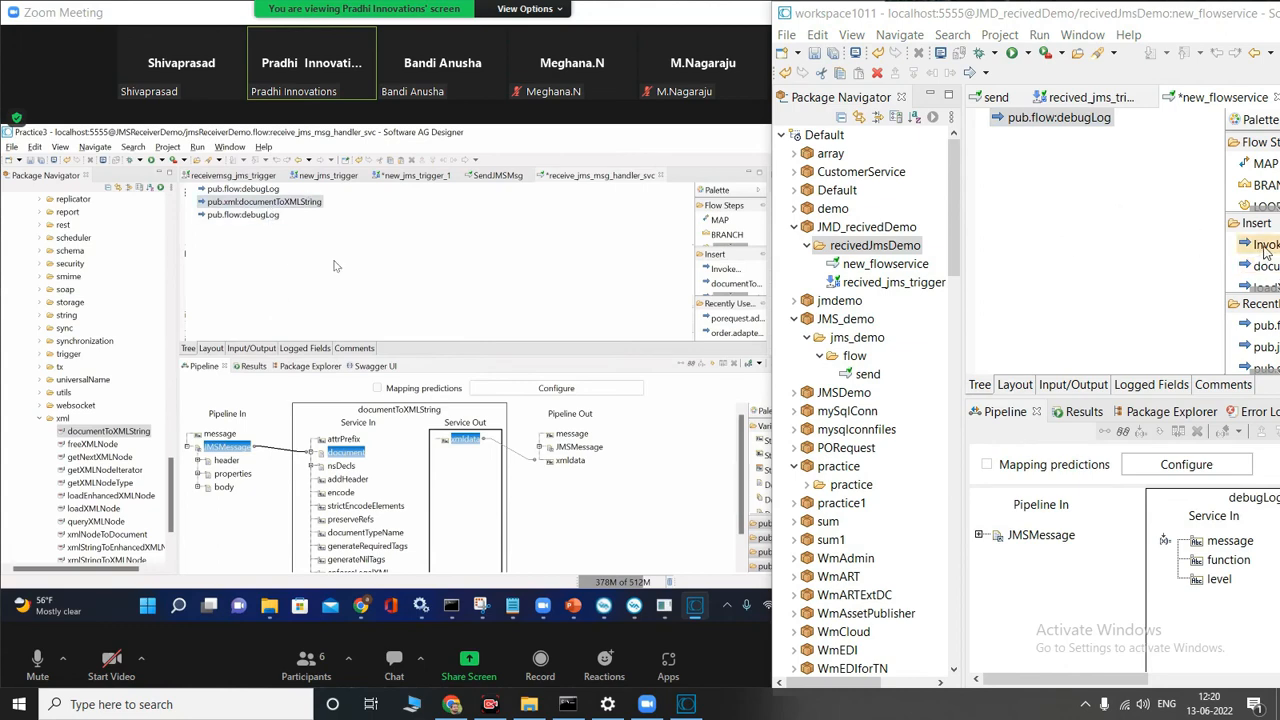
Step: Insert a pub.xml:documentToXMLString step below debugLog and link JMSMessage to its document input
click(1038, 190)
right_click(1038, 190)
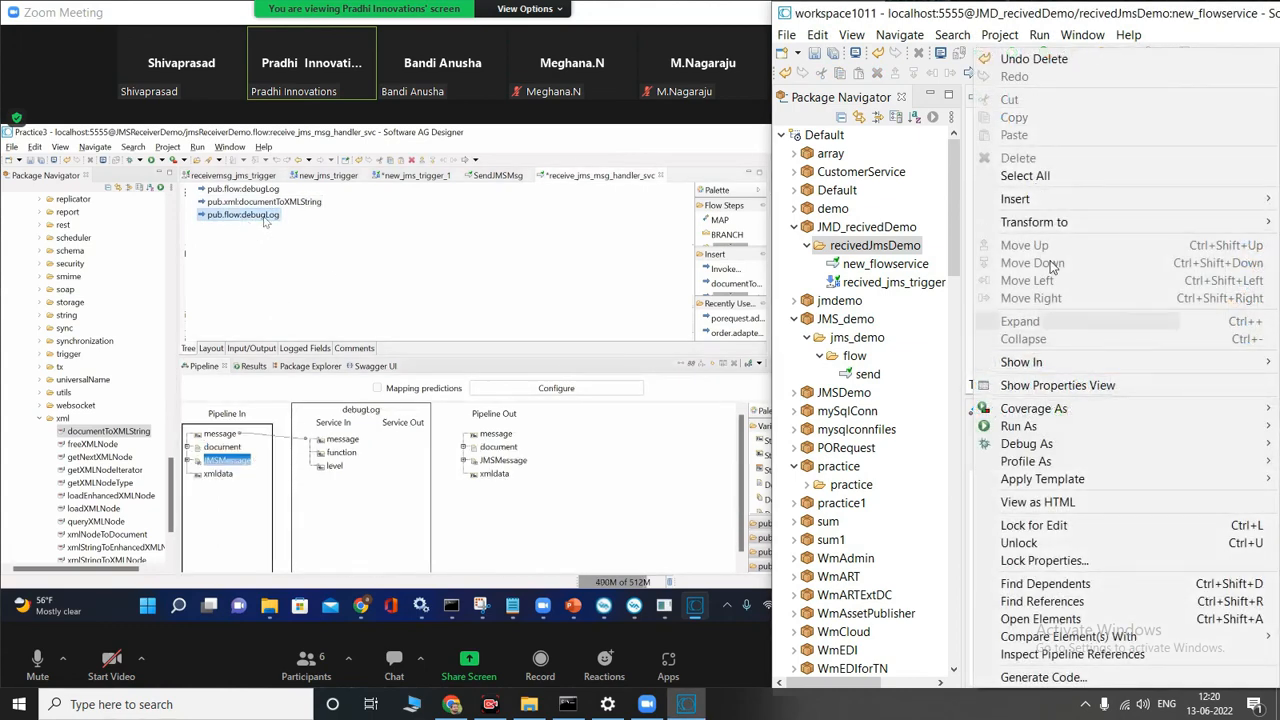
mouse_move(1062, 207)
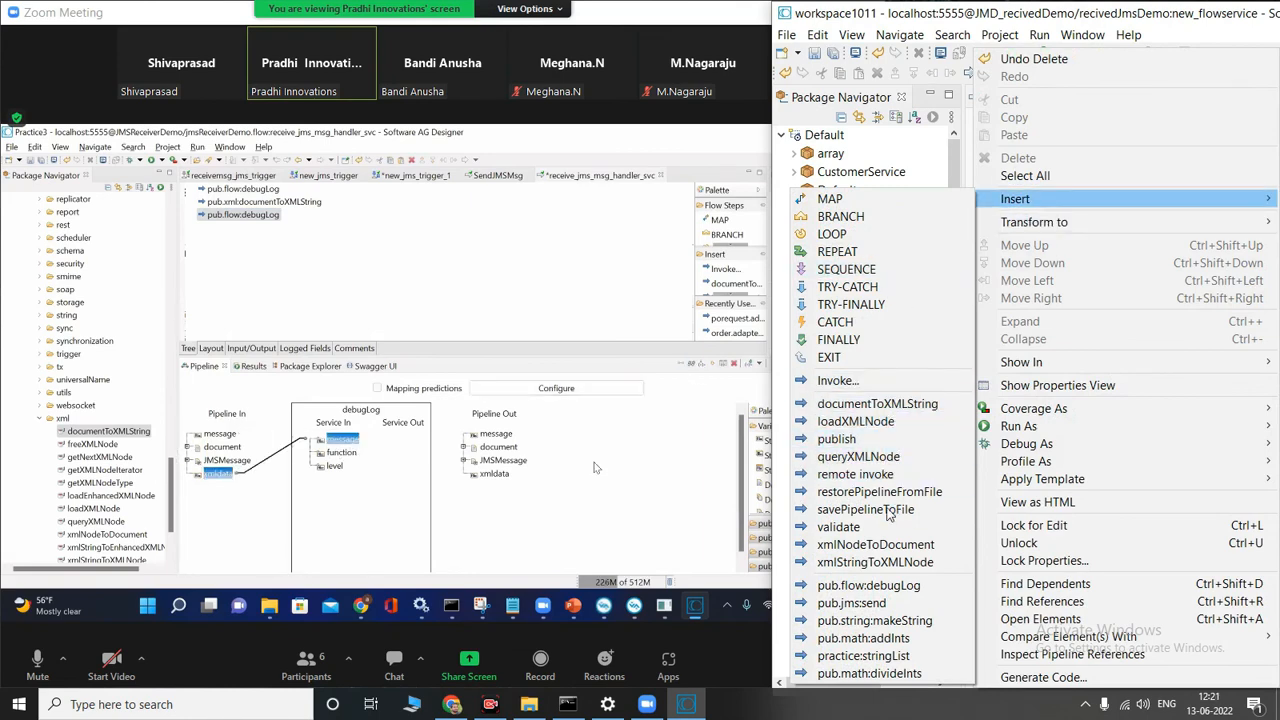
click(901, 407)
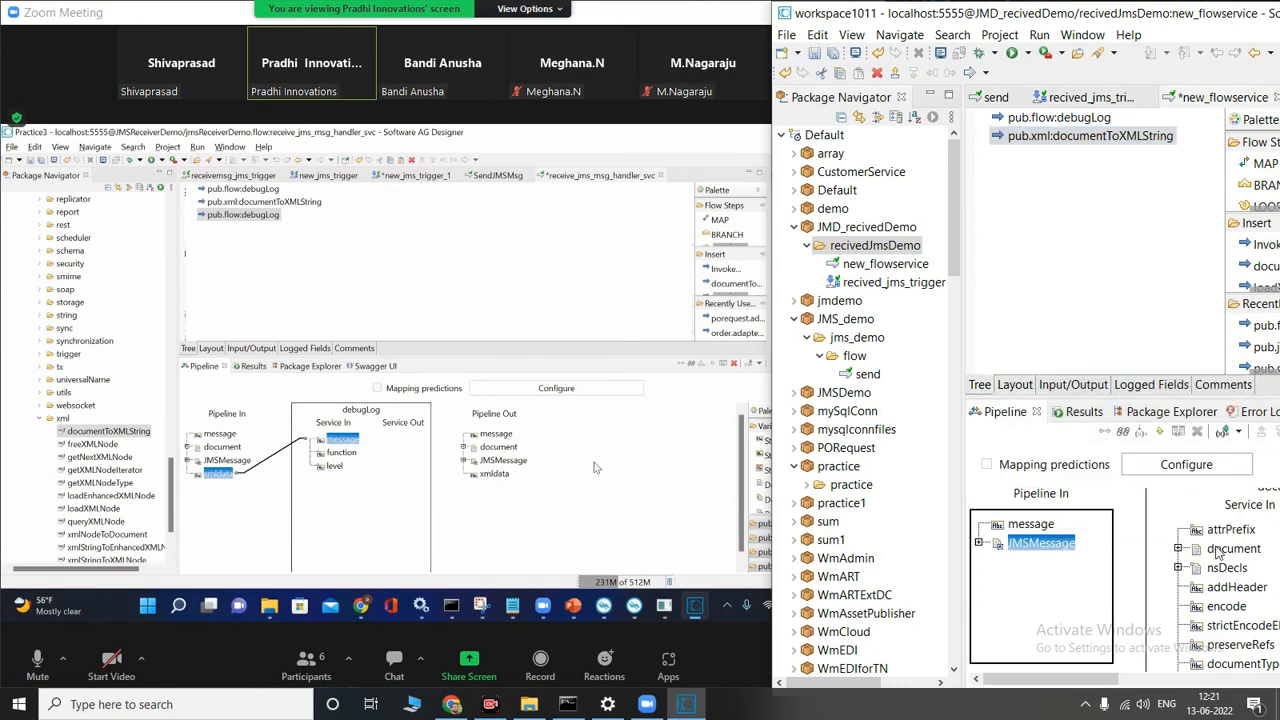
click(1214, 549)
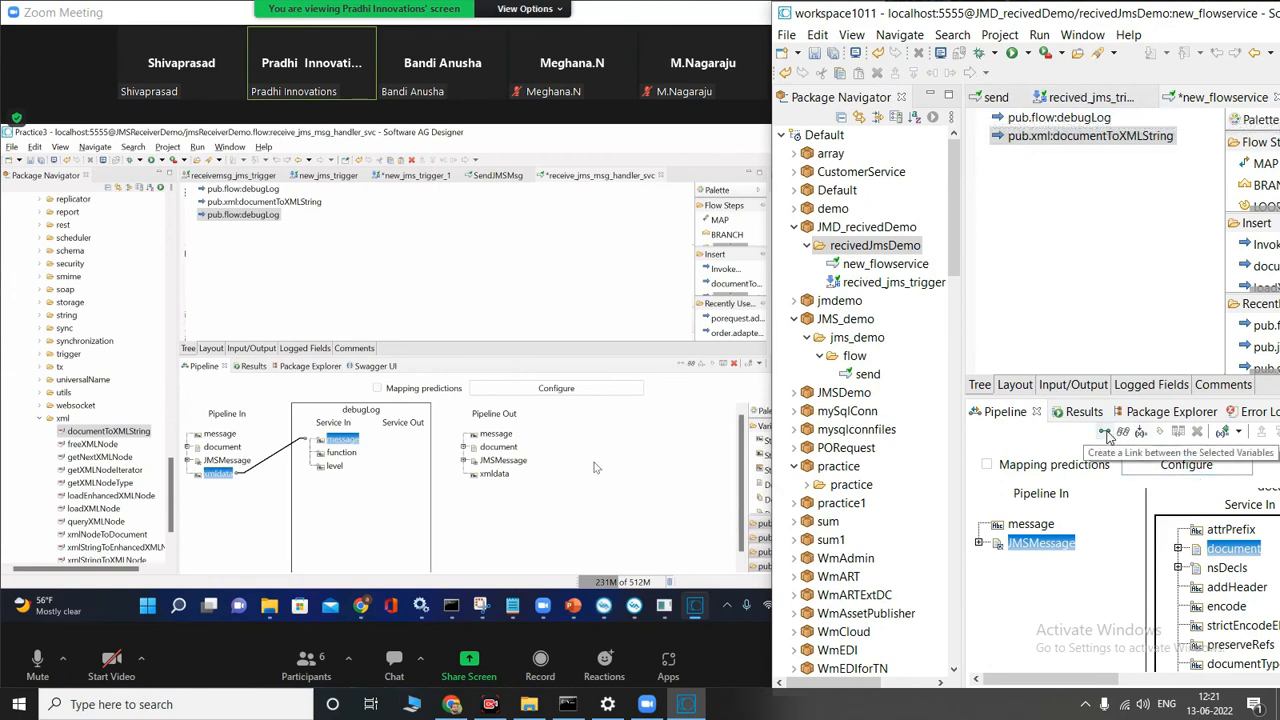
click(1106, 433)
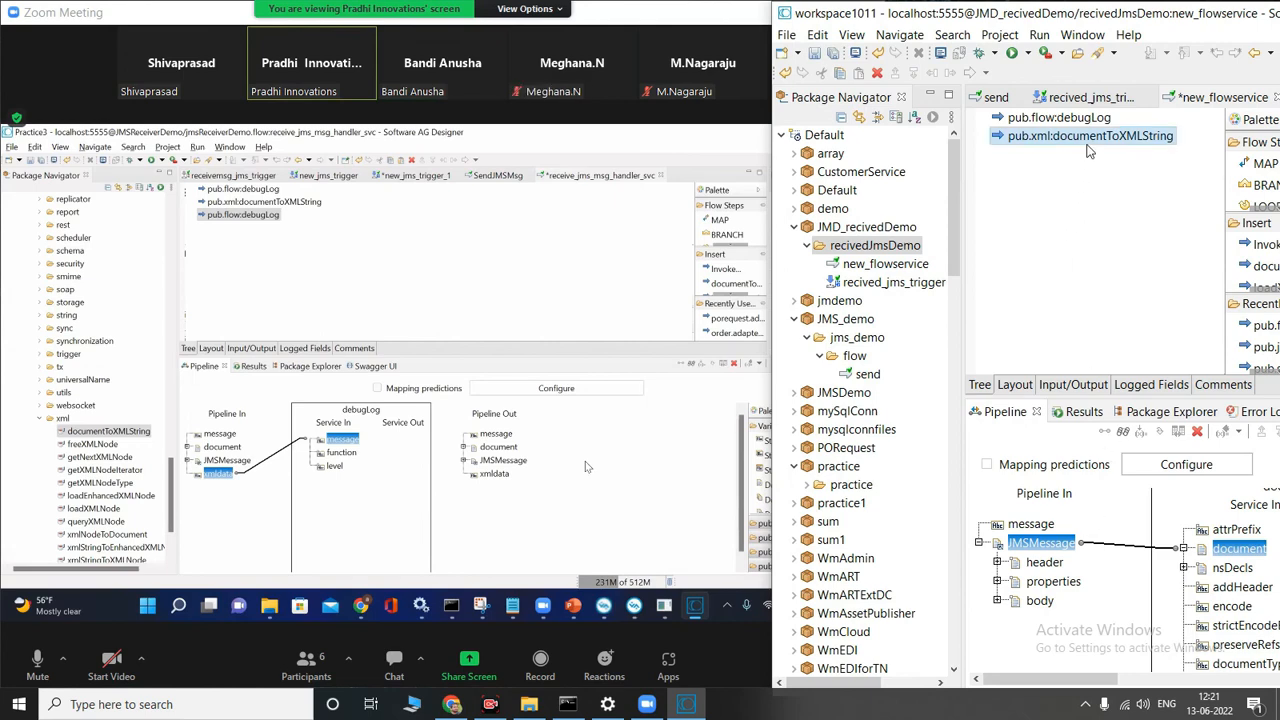
Step: Insert a pub.flow:debugLog step below the pub.xml:documentToXMLString step in new_flowservice
drag(1262, 244, 1120, 263)
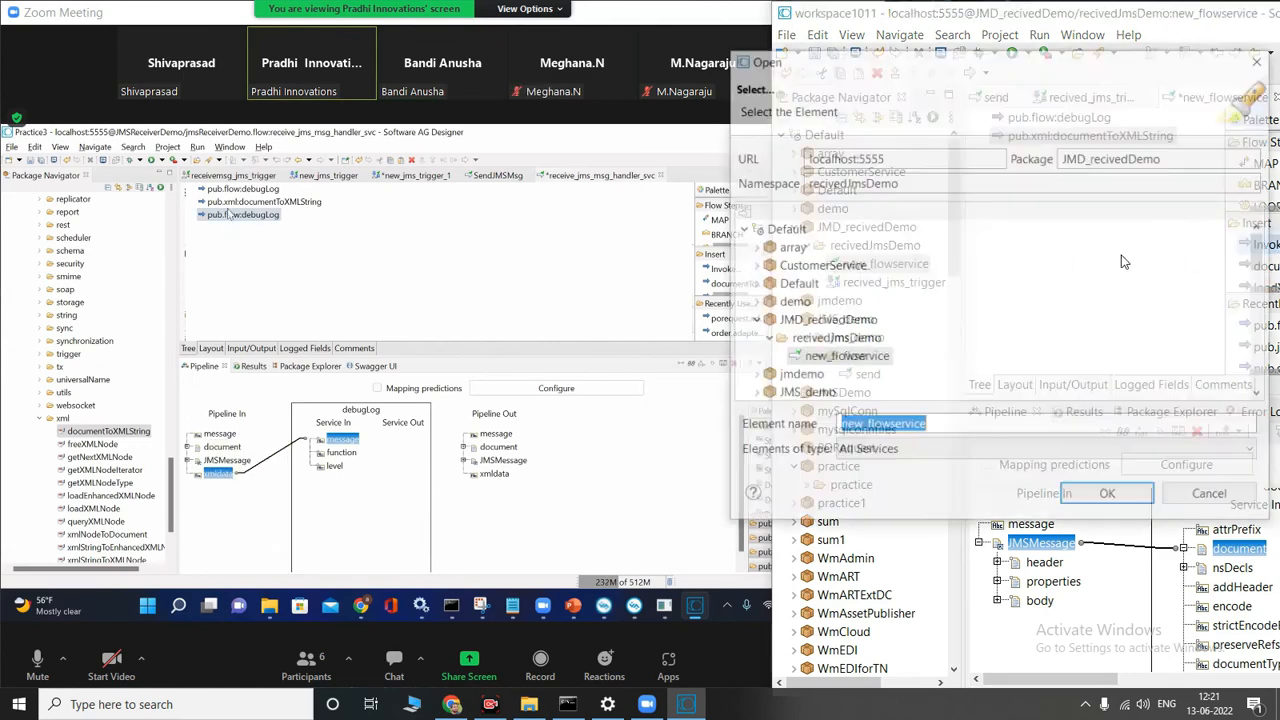
text(debu)
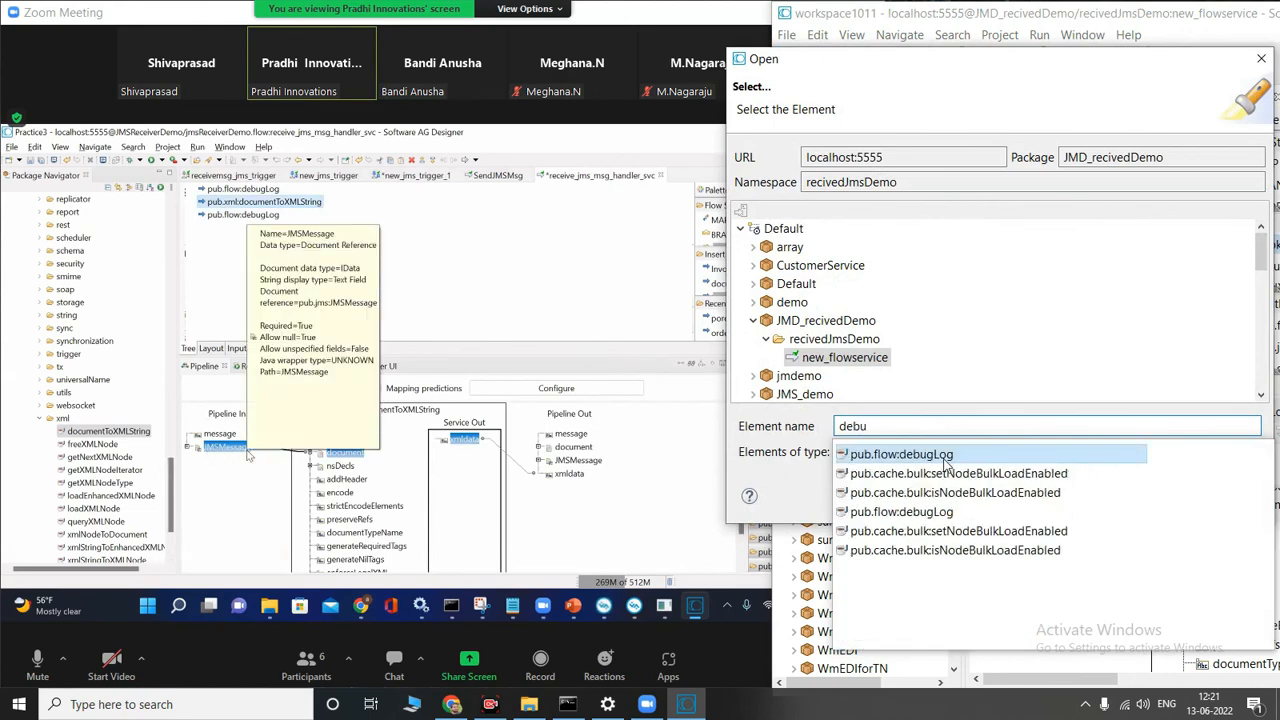
click(900, 454)
click(1100, 497)
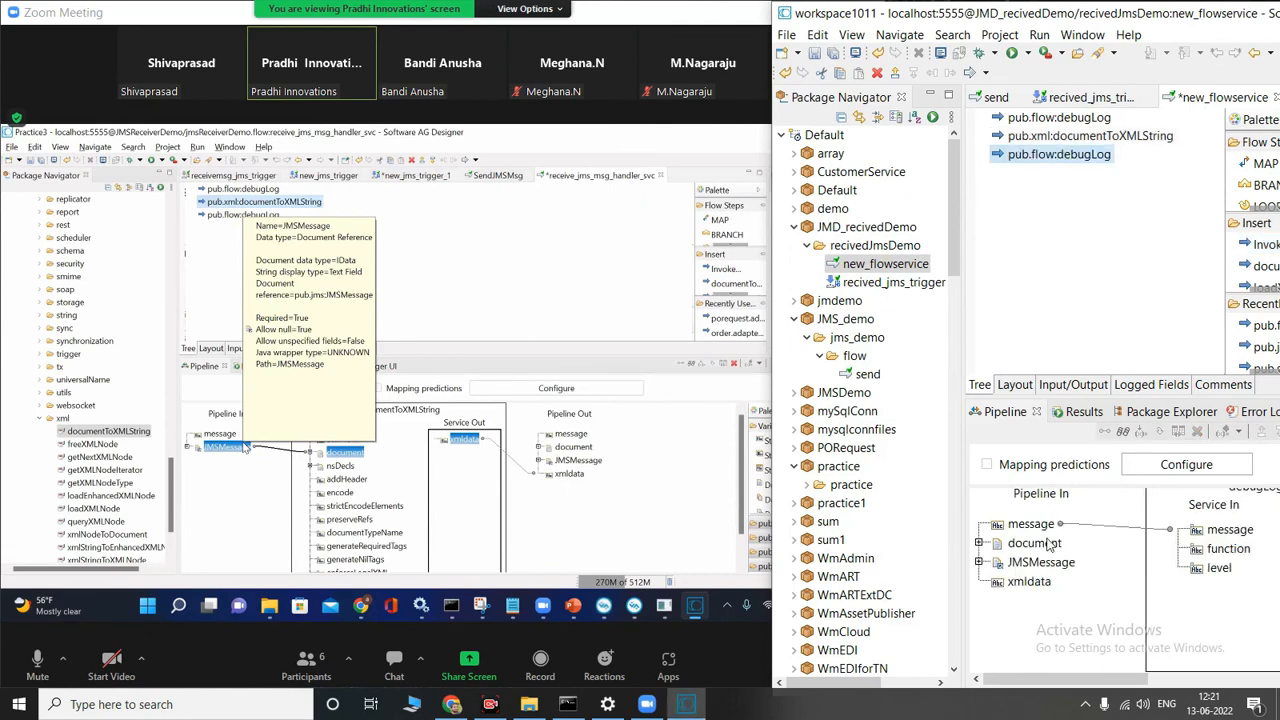
Step: Examine the pipeline mapping of the documentToXMLString step, including its xmldata output, and close the service's source view
mouse_move(1042, 568)
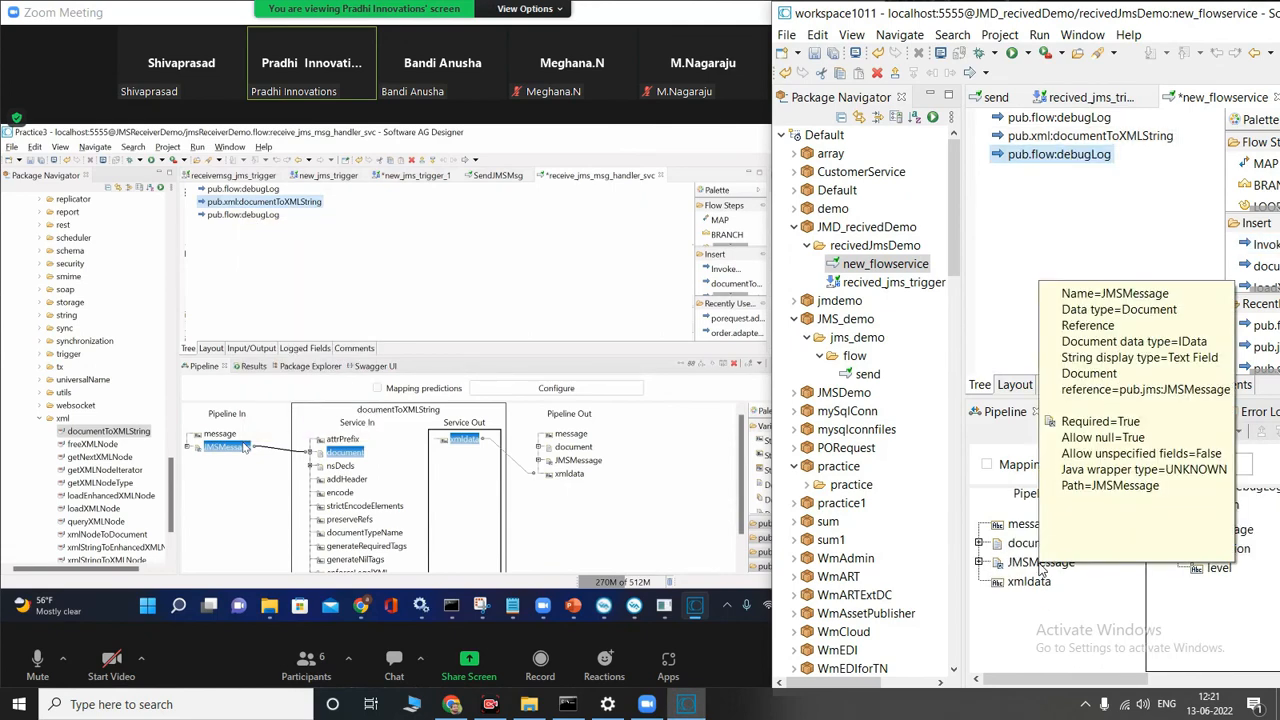
click(1090, 135)
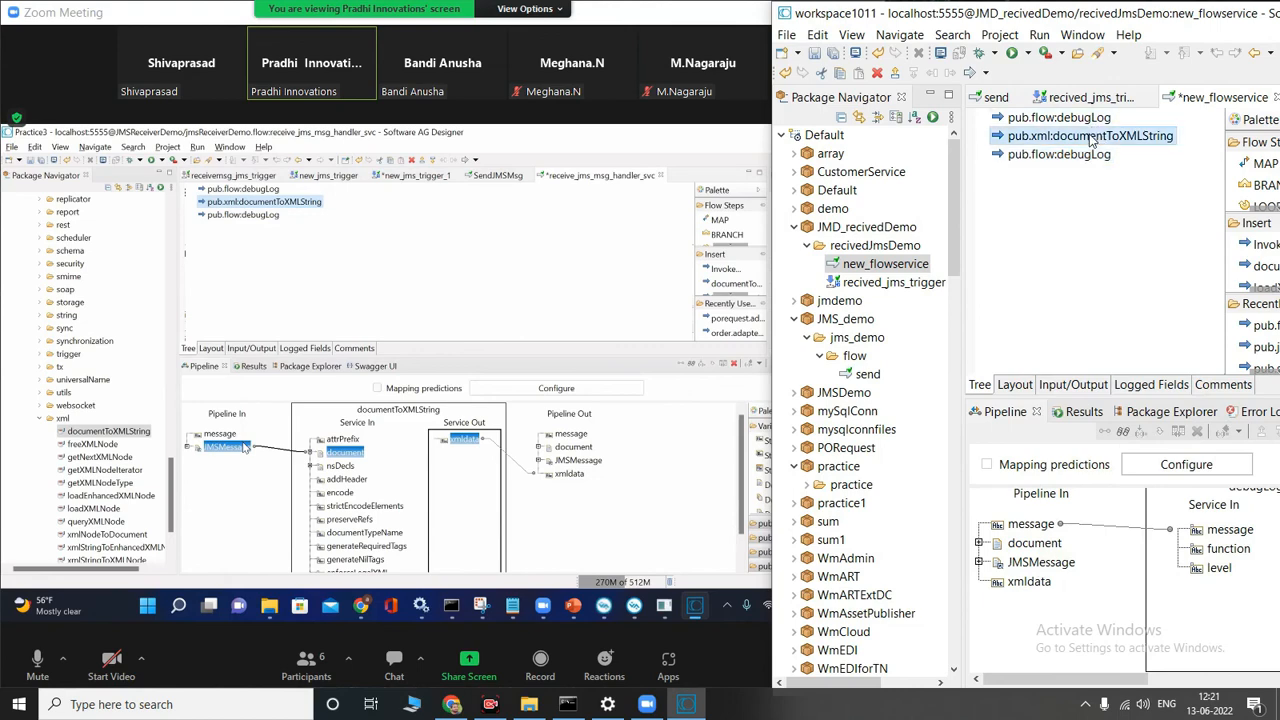
double_click(1090, 135)
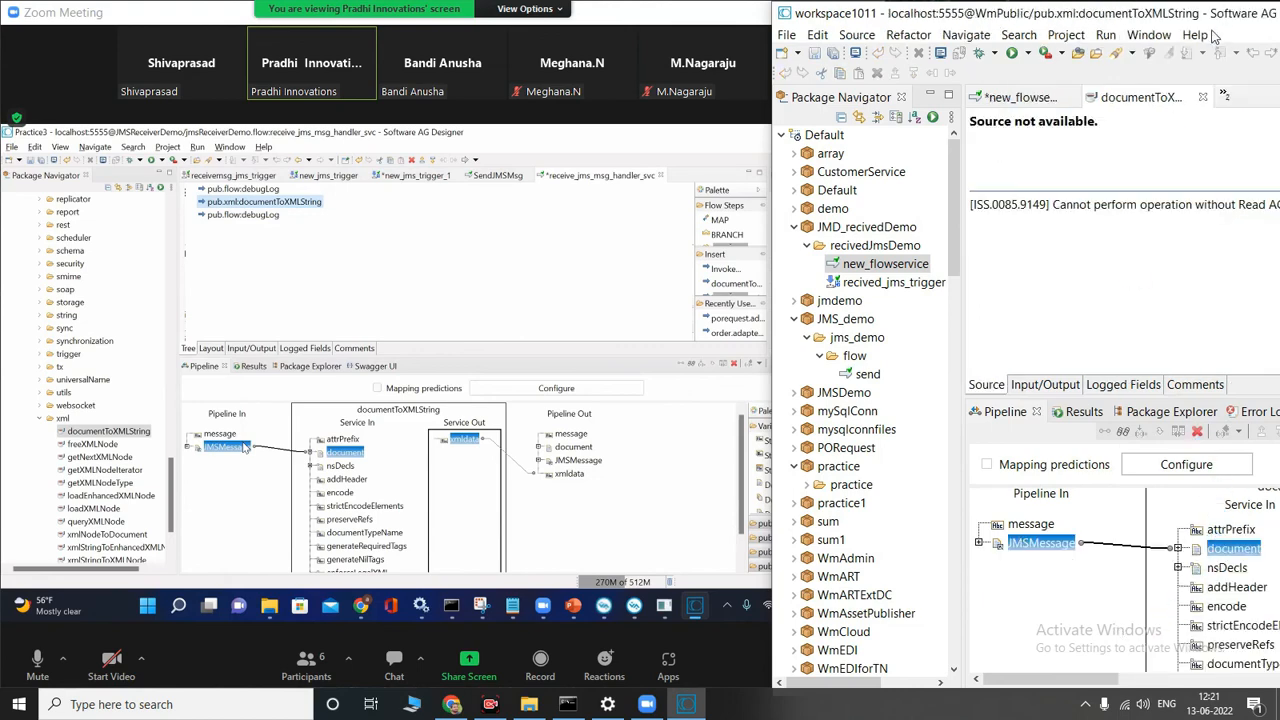
drag(1228, 22, 1040, 0)
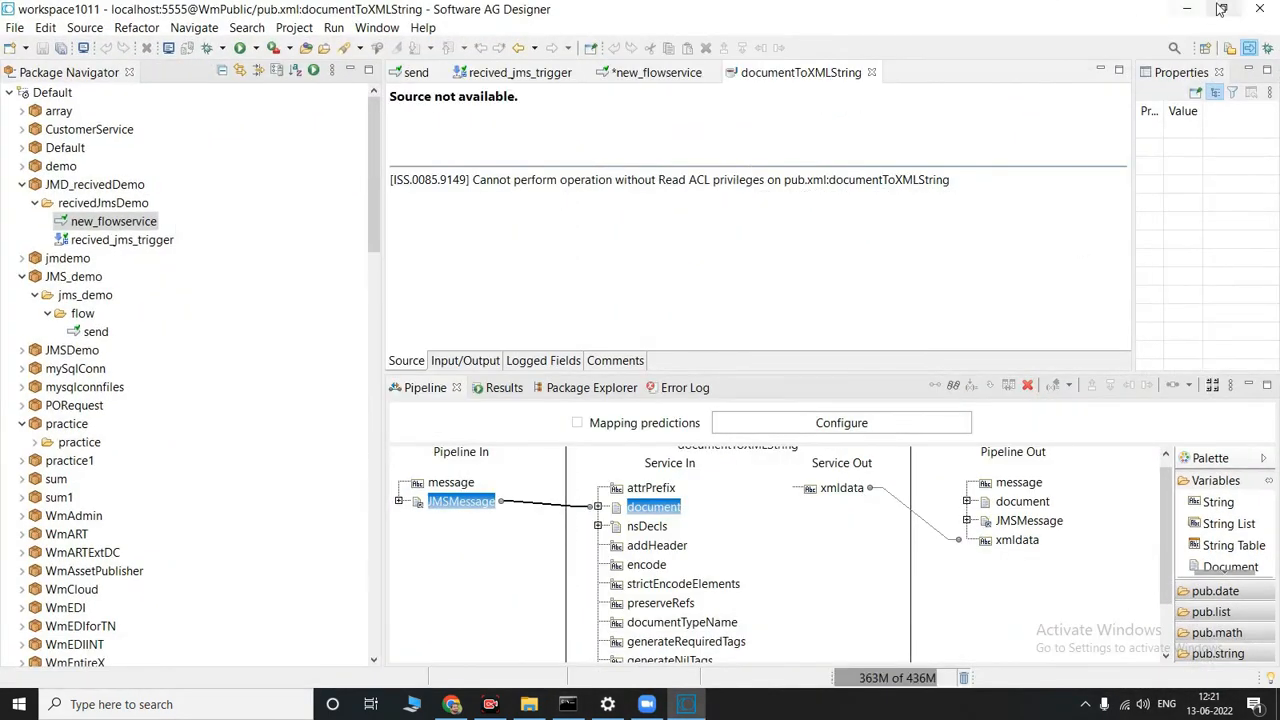
click(1032, 546)
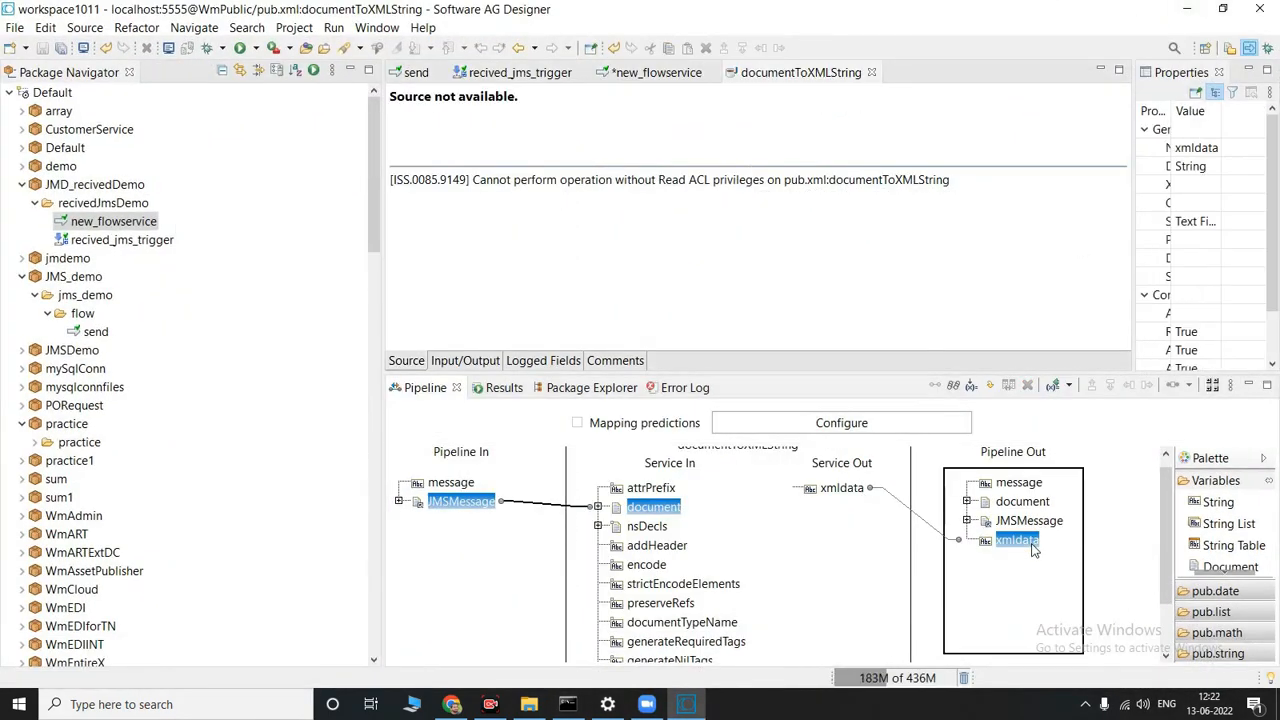
click(1222, 8)
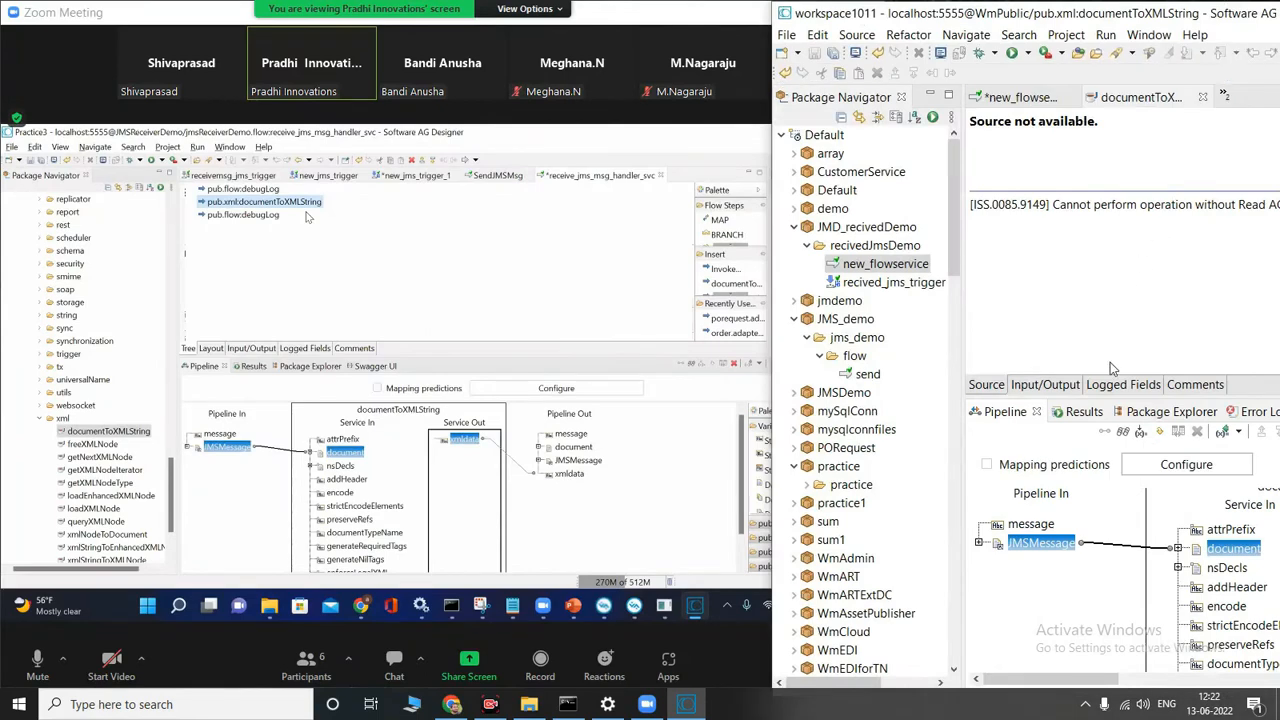
click(1202, 97)
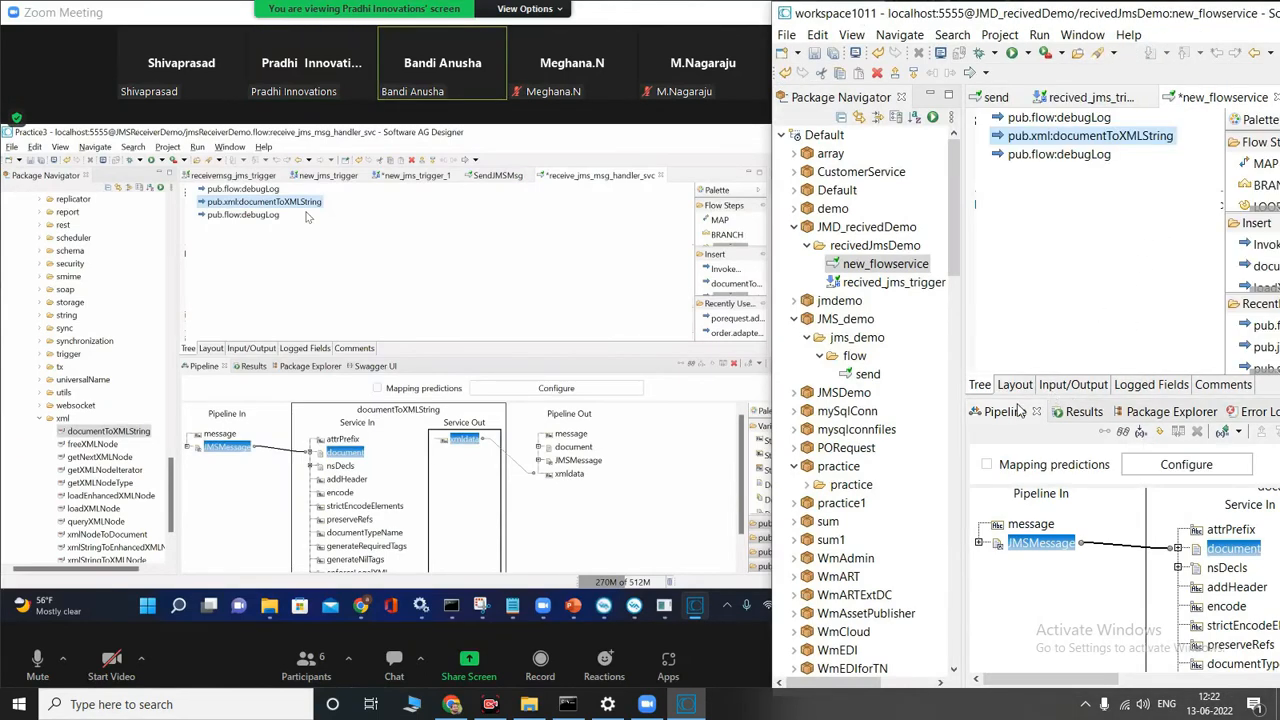
Step: Link the pipeline's xmldata to the message input of the last pub.flow:debugLog step
click(1074, 155)
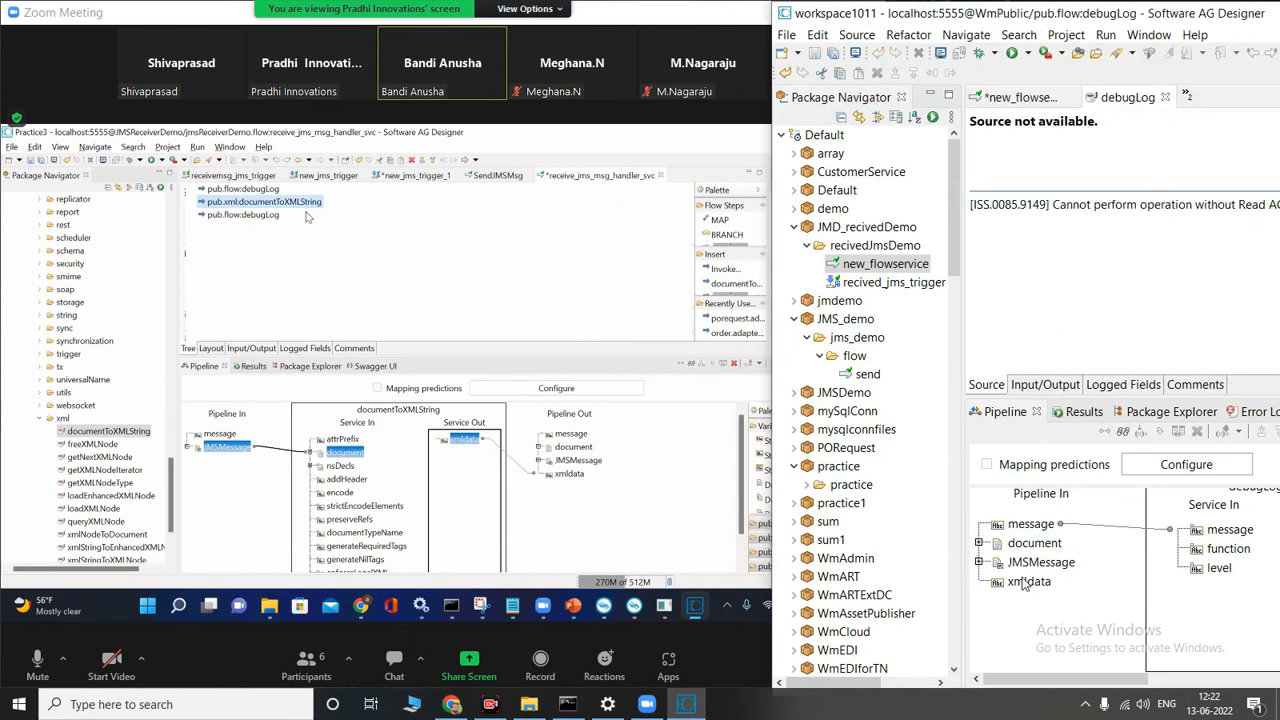
click(1038, 585)
drag(1196, 551, 1218, 531)
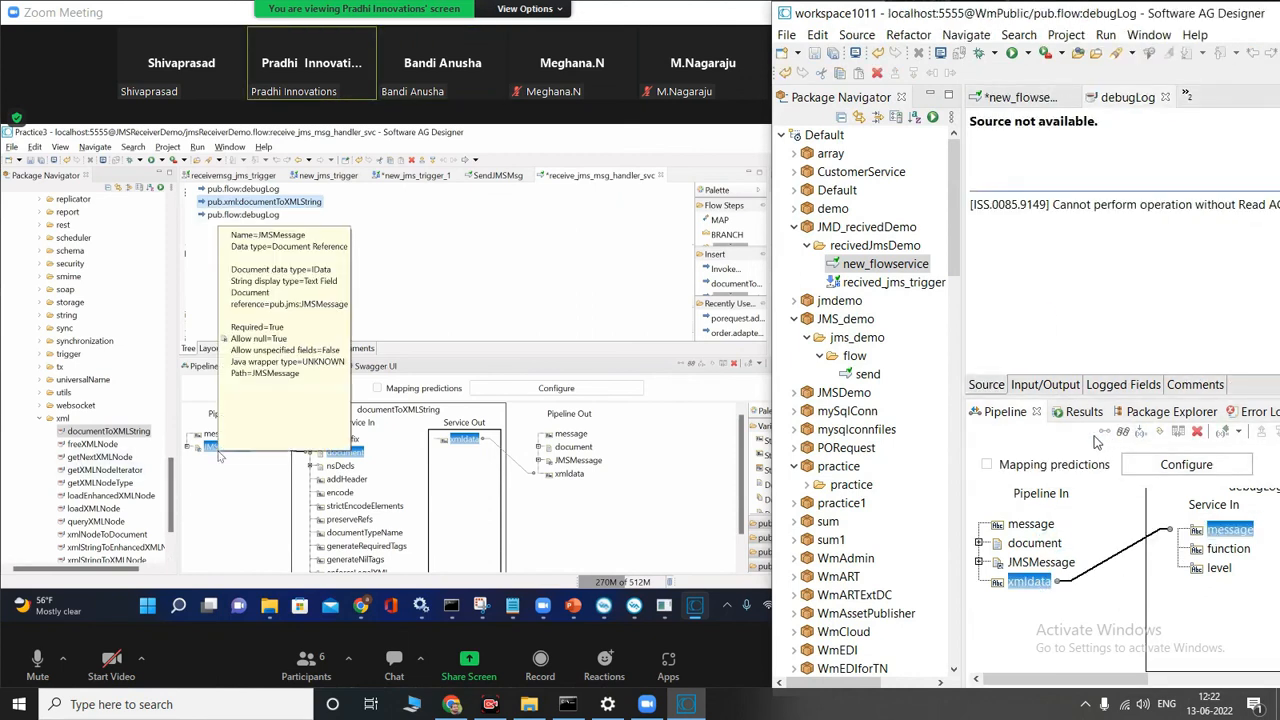
click(590, 311)
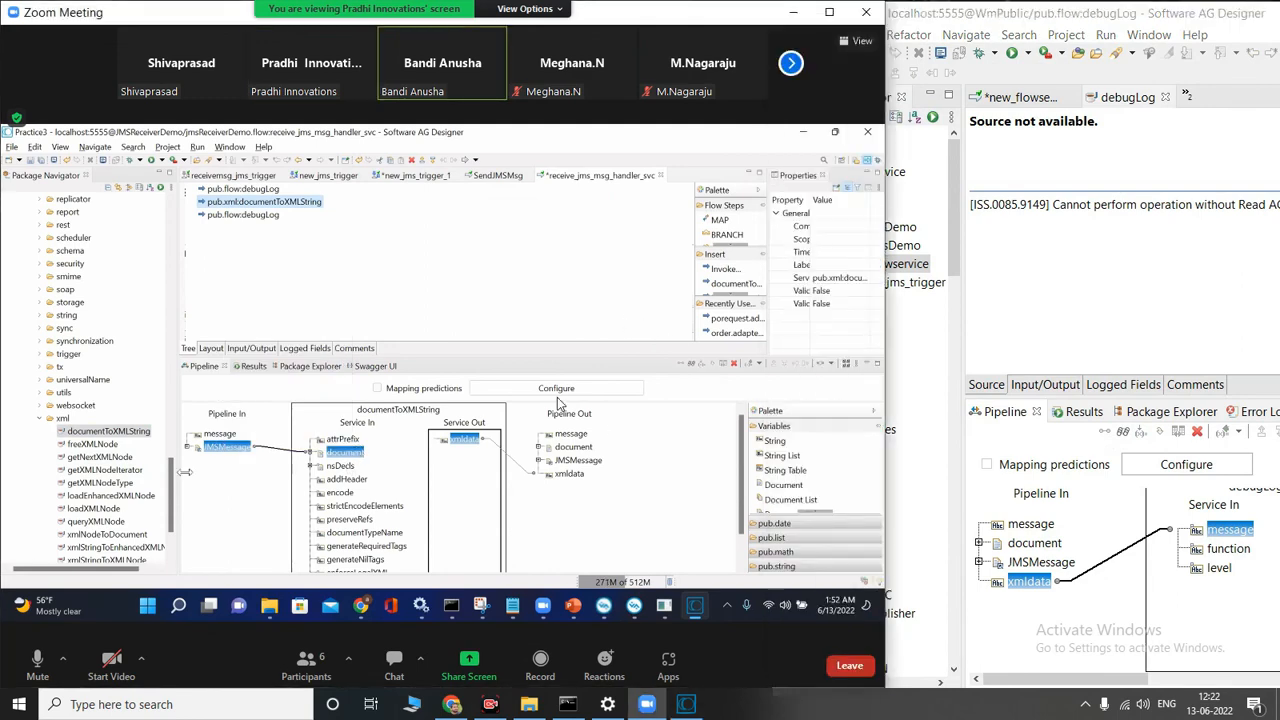
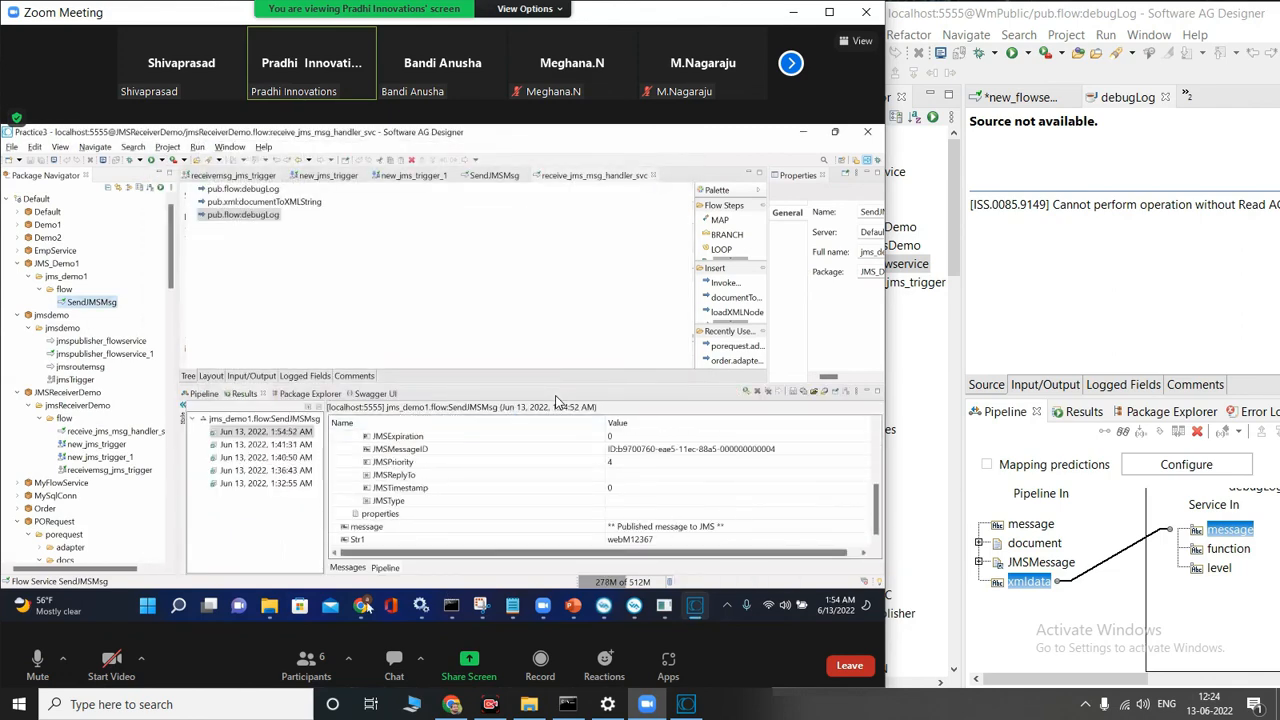
Step: Switch to Software AG Designer, save the modified new_flowservice and close the debugLog service's source view
click(688, 704)
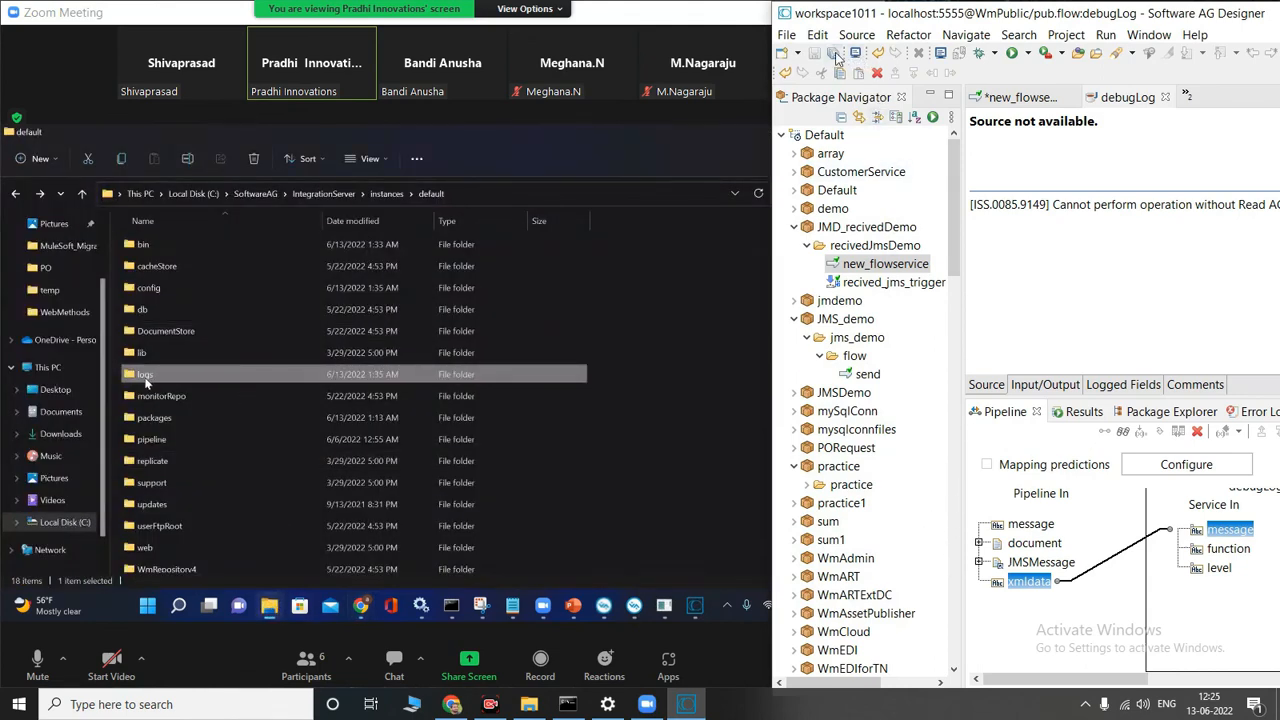
click(836, 56)
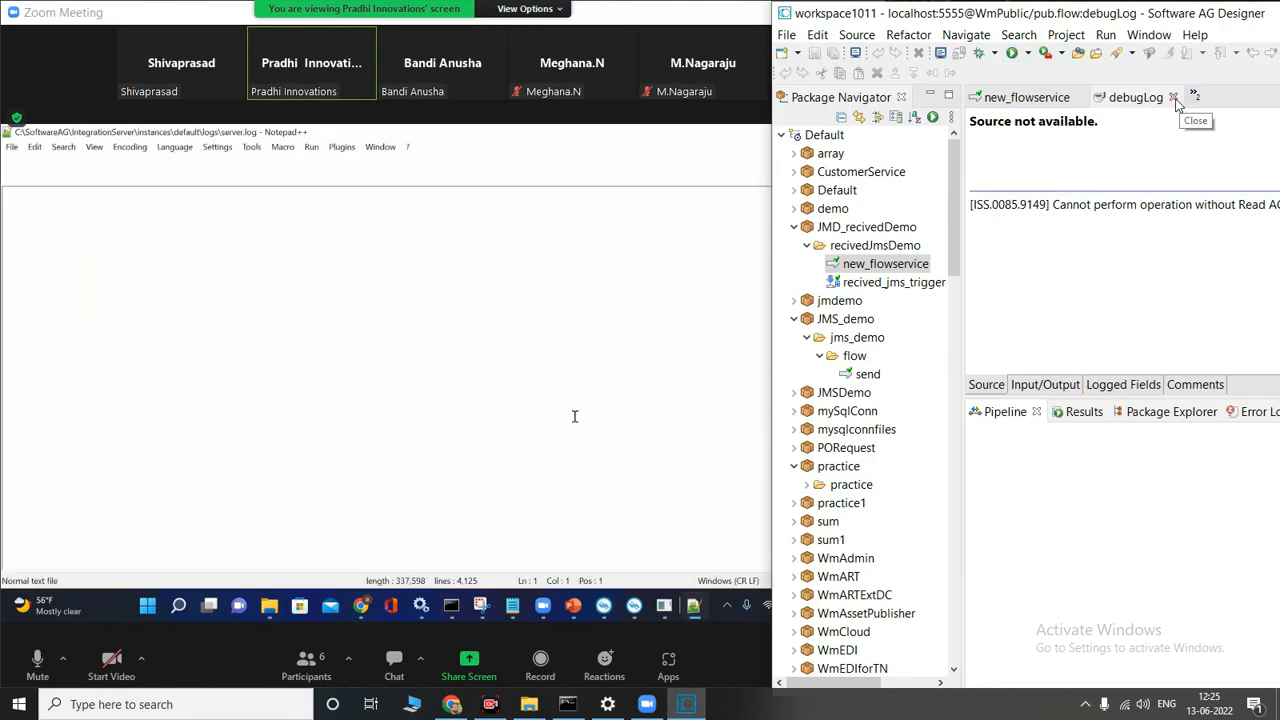
click(1174, 98)
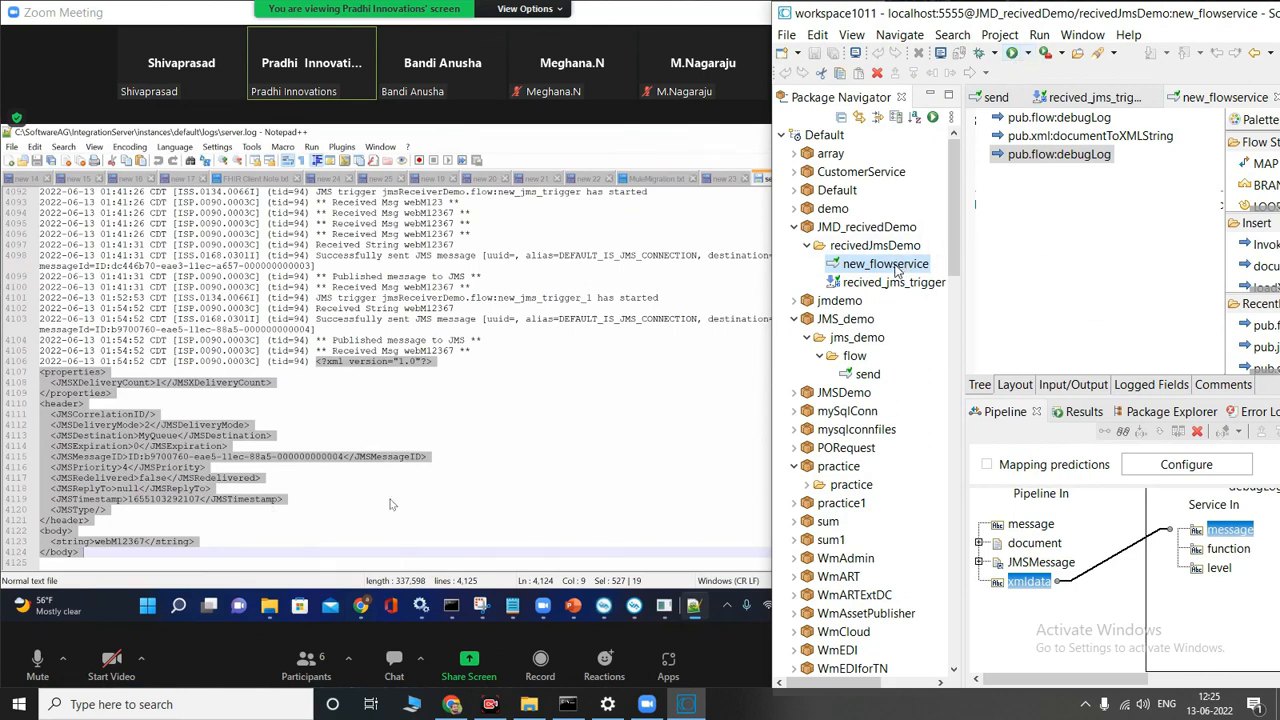
Step: Run new_flowservice as a flow service with the JMSMessage body string input set to document
right_click(897, 272)
mouse_move(952, 360)
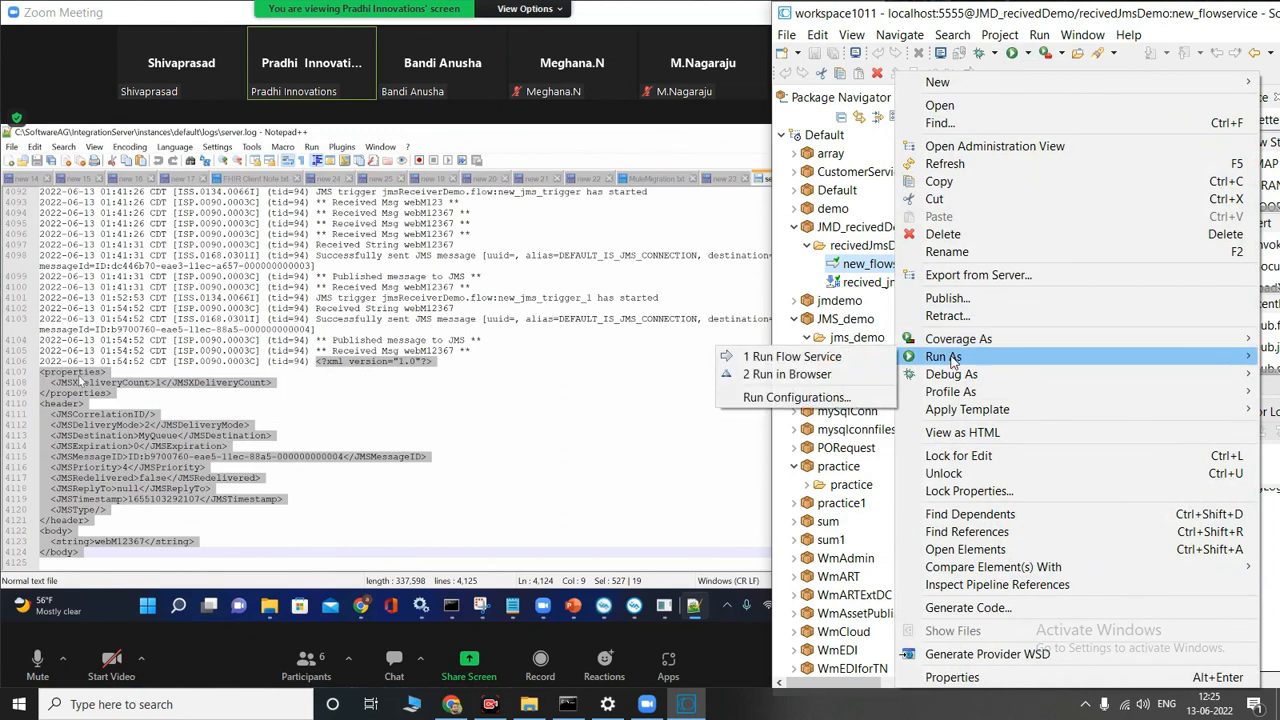
click(838, 357)
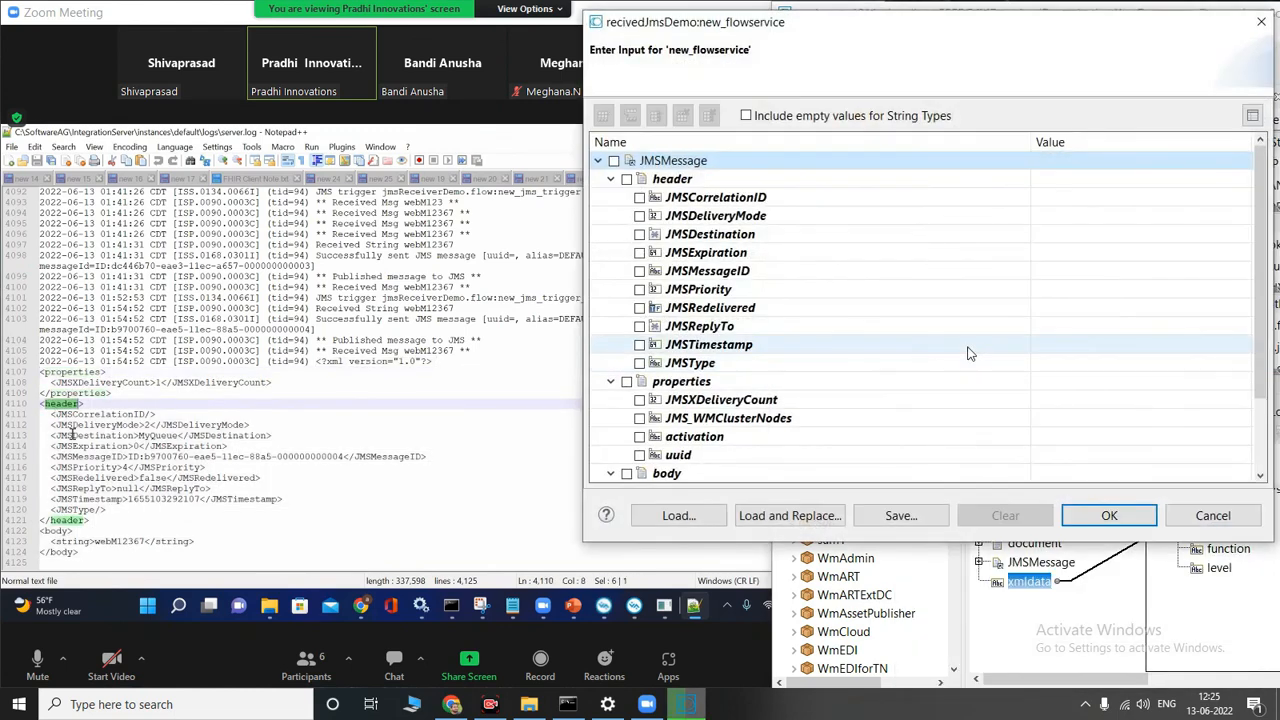
scroll(881, 315, down, 2)
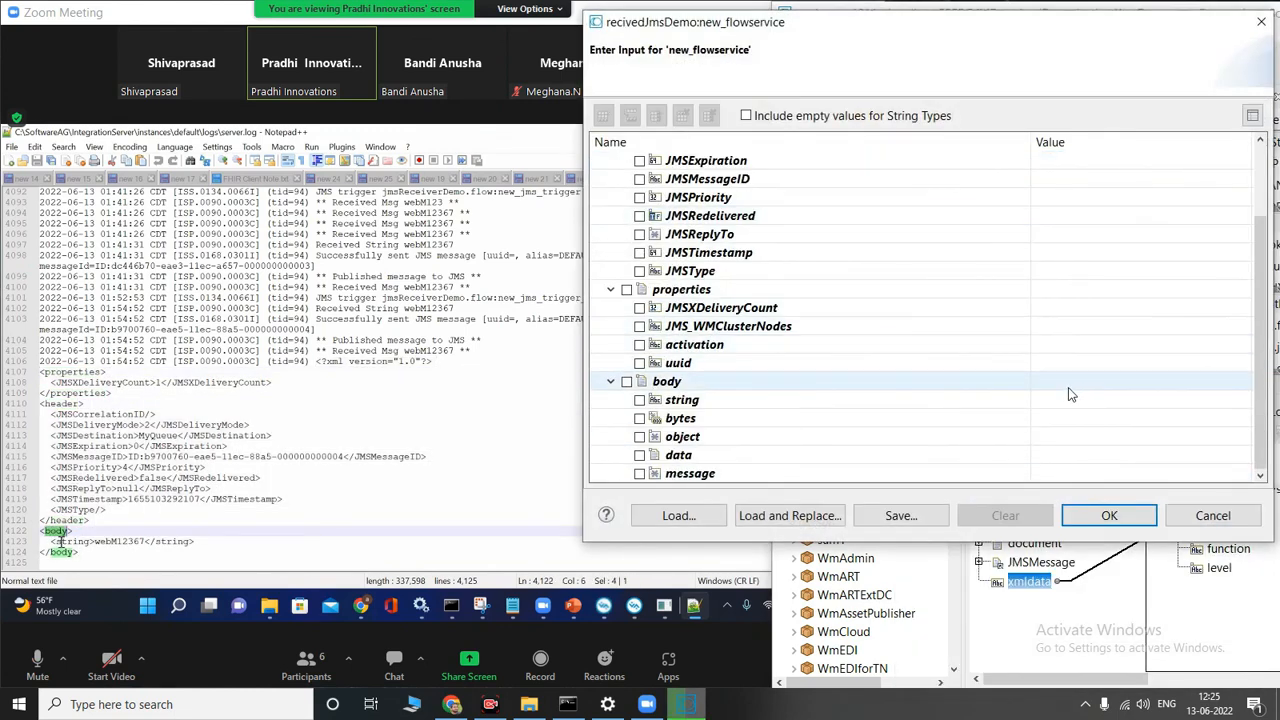
scroll(1070, 390, up, 2)
scroll(1090, 394, down, 2)
click(1108, 402)
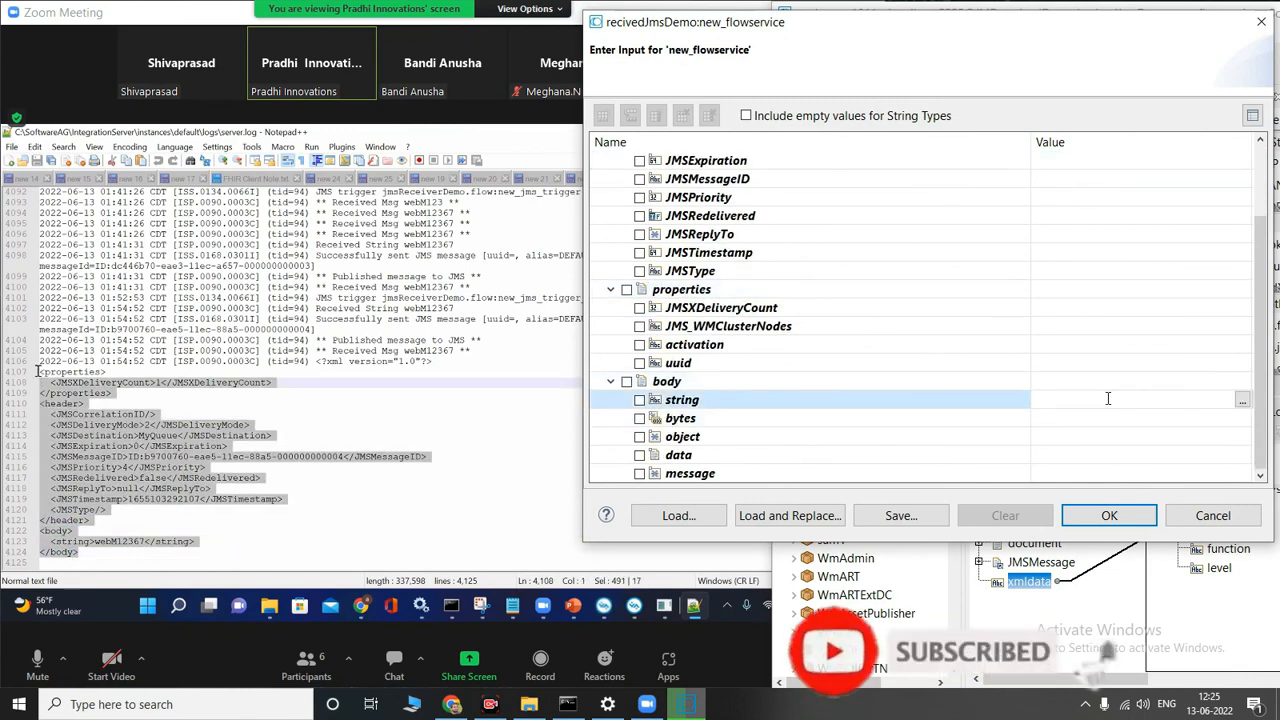
text(document)
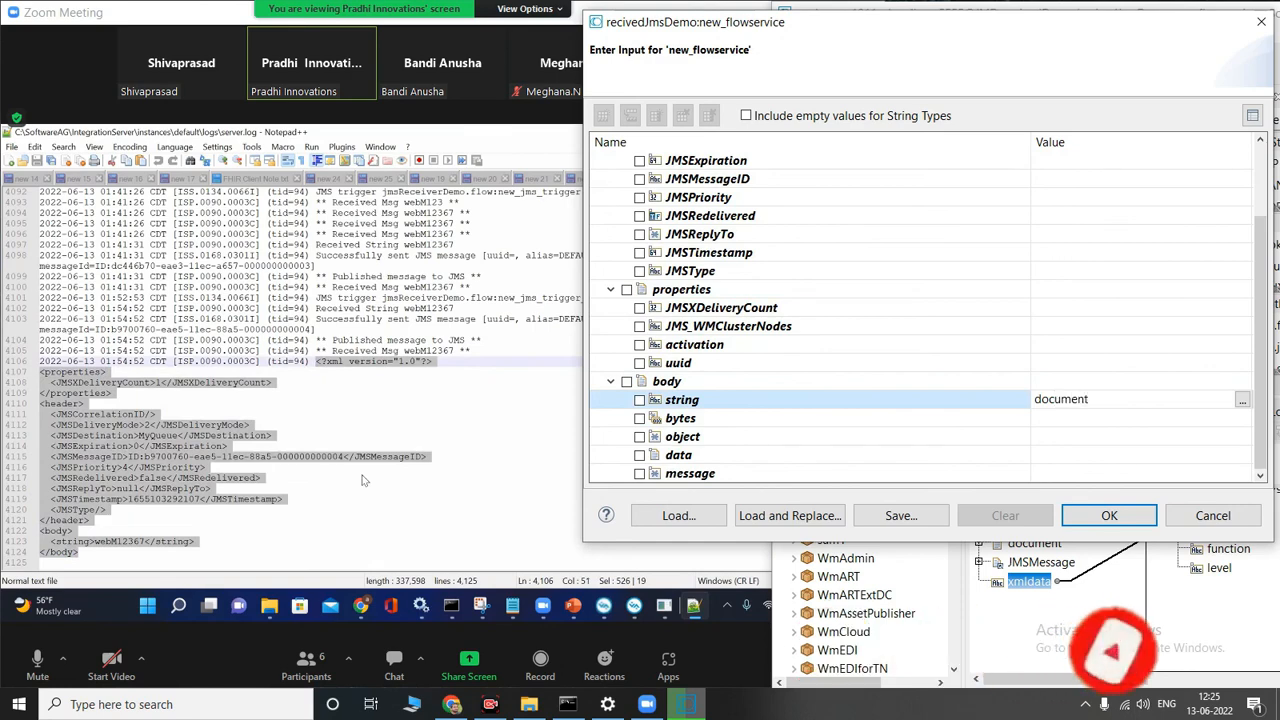
click(1109, 515)
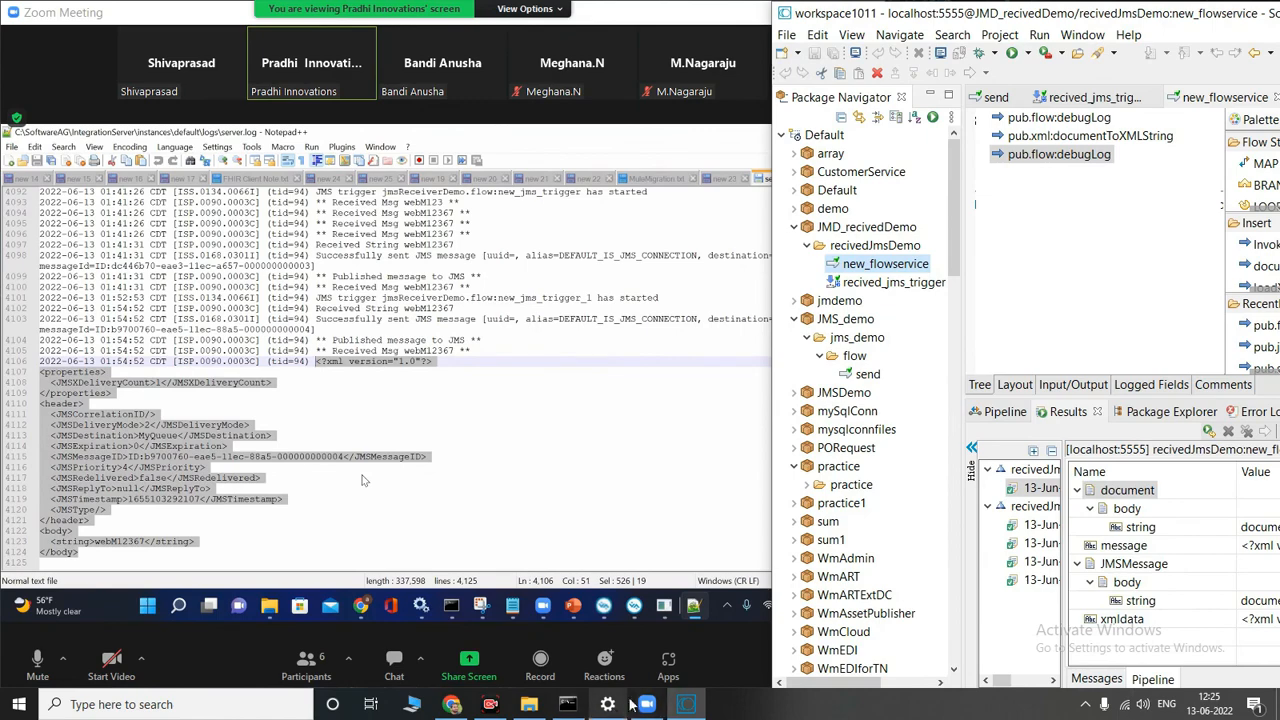
Step: Switch to Integration Server Administrator in Chrome, log in and examine the latest server log entries from the flow service run
drag(1148, 22, 969, 32)
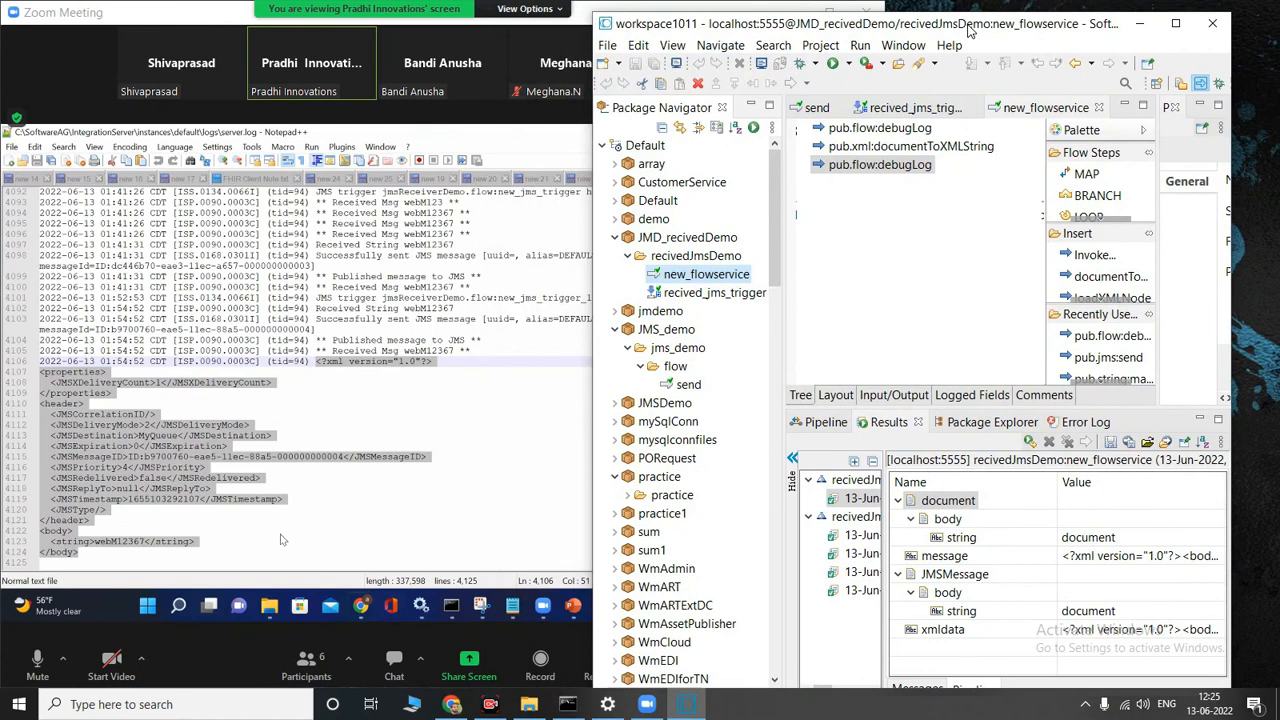
click(364, 607)
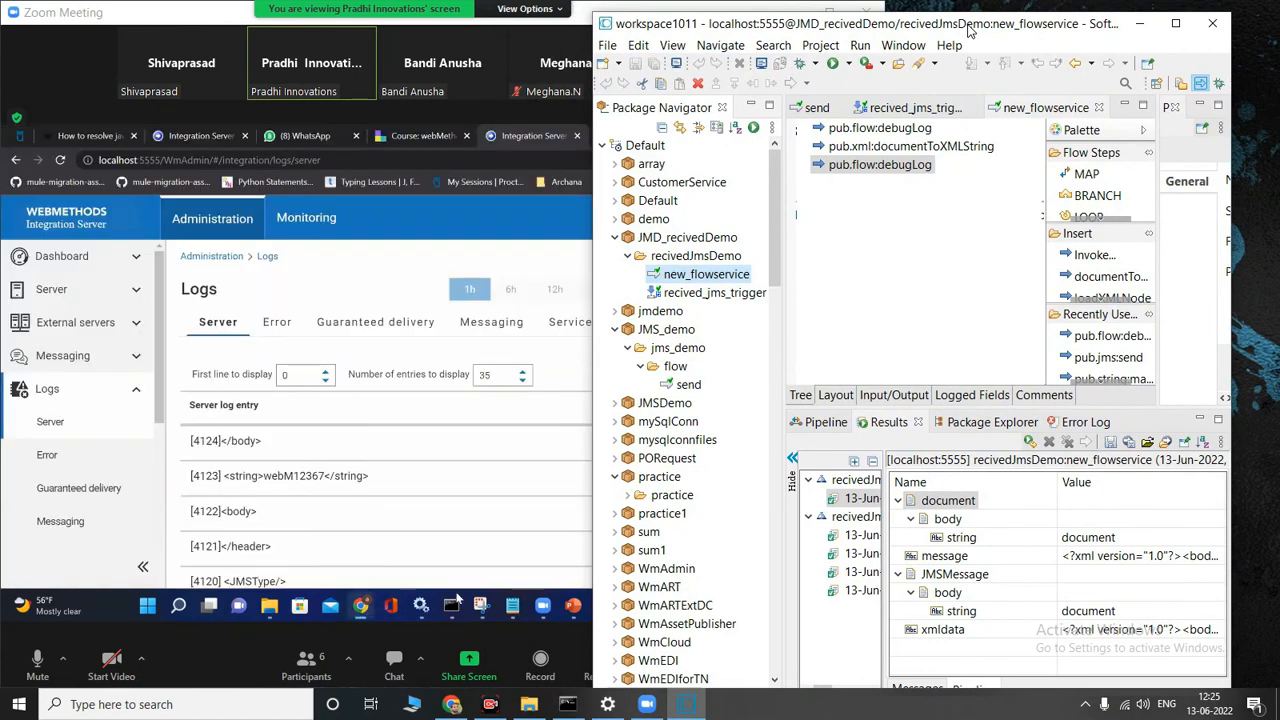
click(1139, 24)
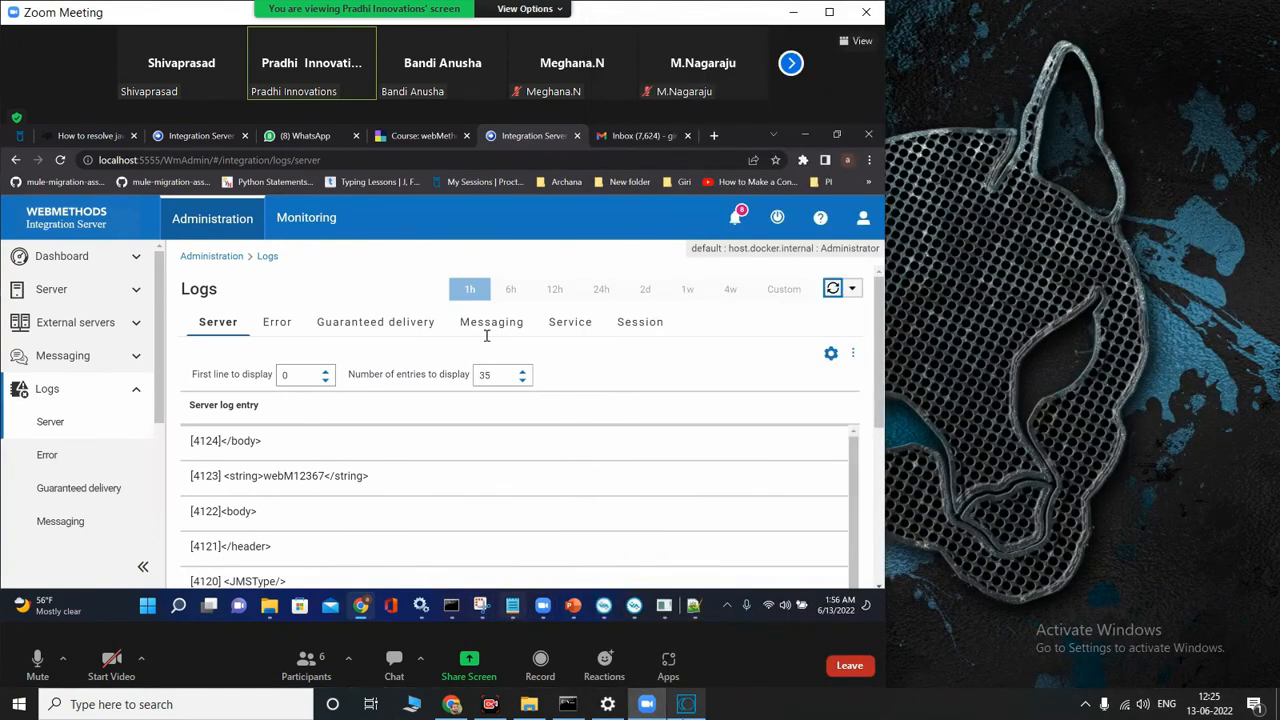
click(452, 704)
click(952, 487)
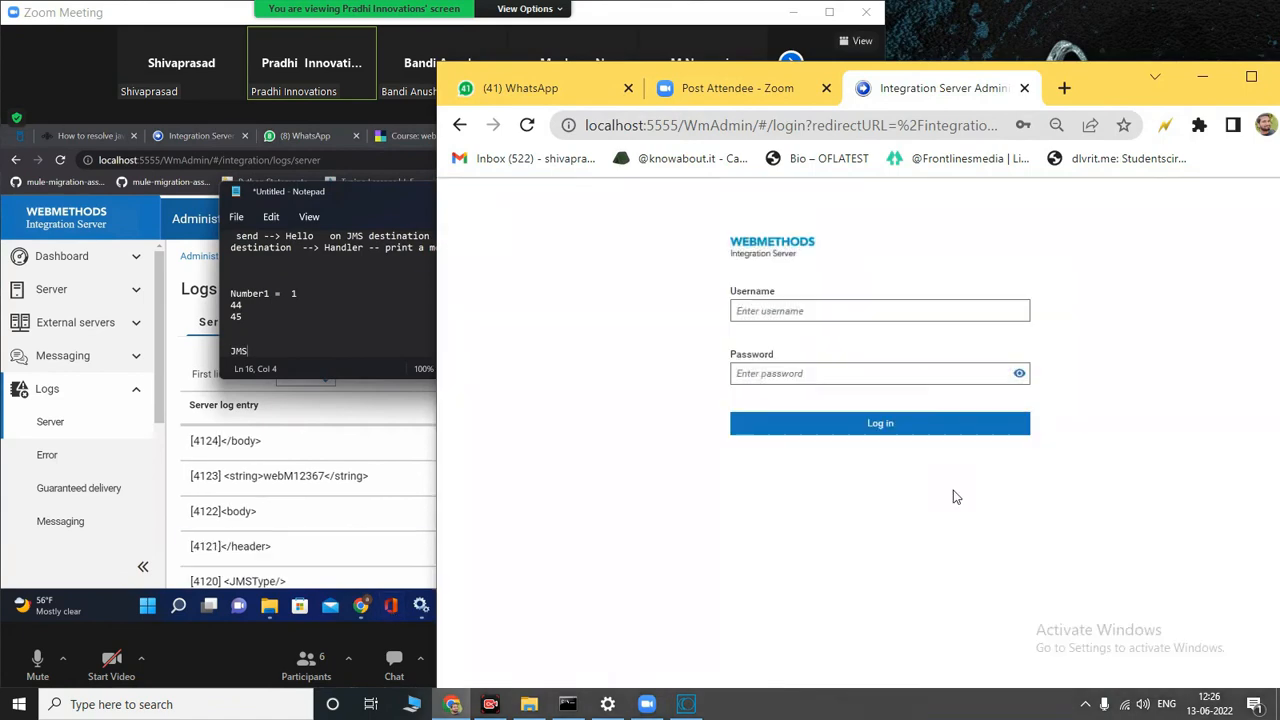
click(872, 423)
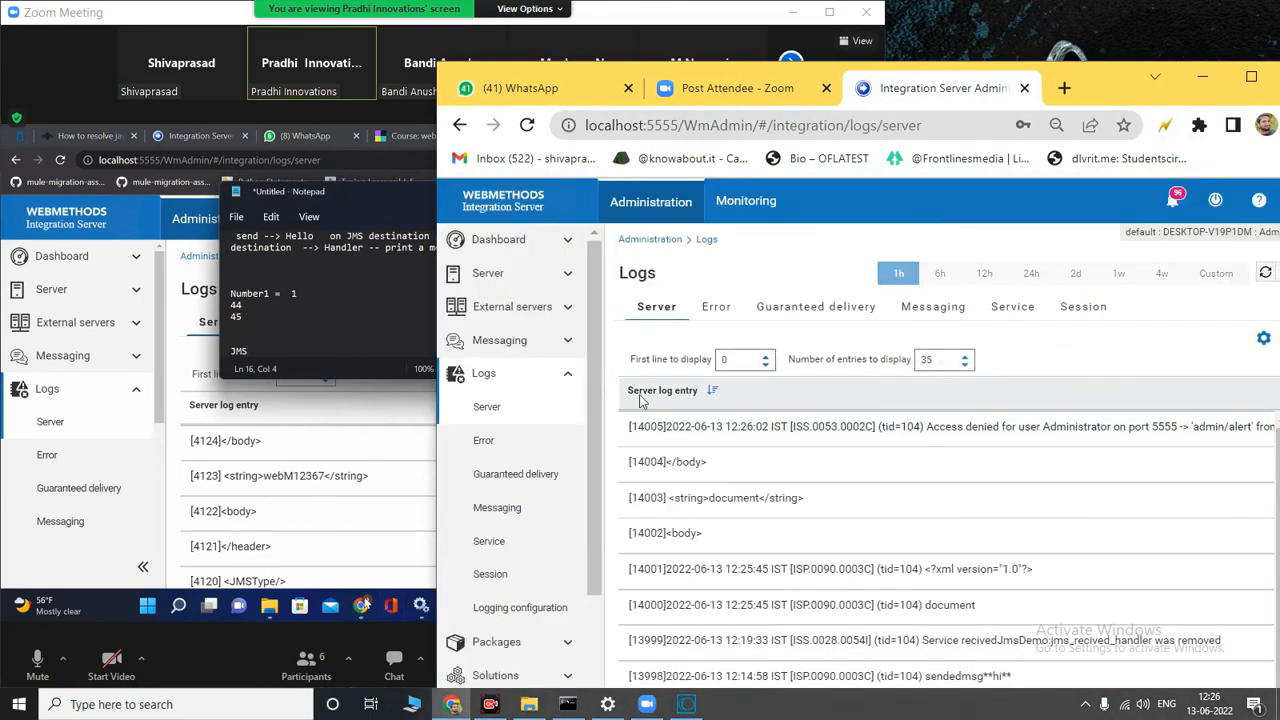
scroll(810, 418, down, 3)
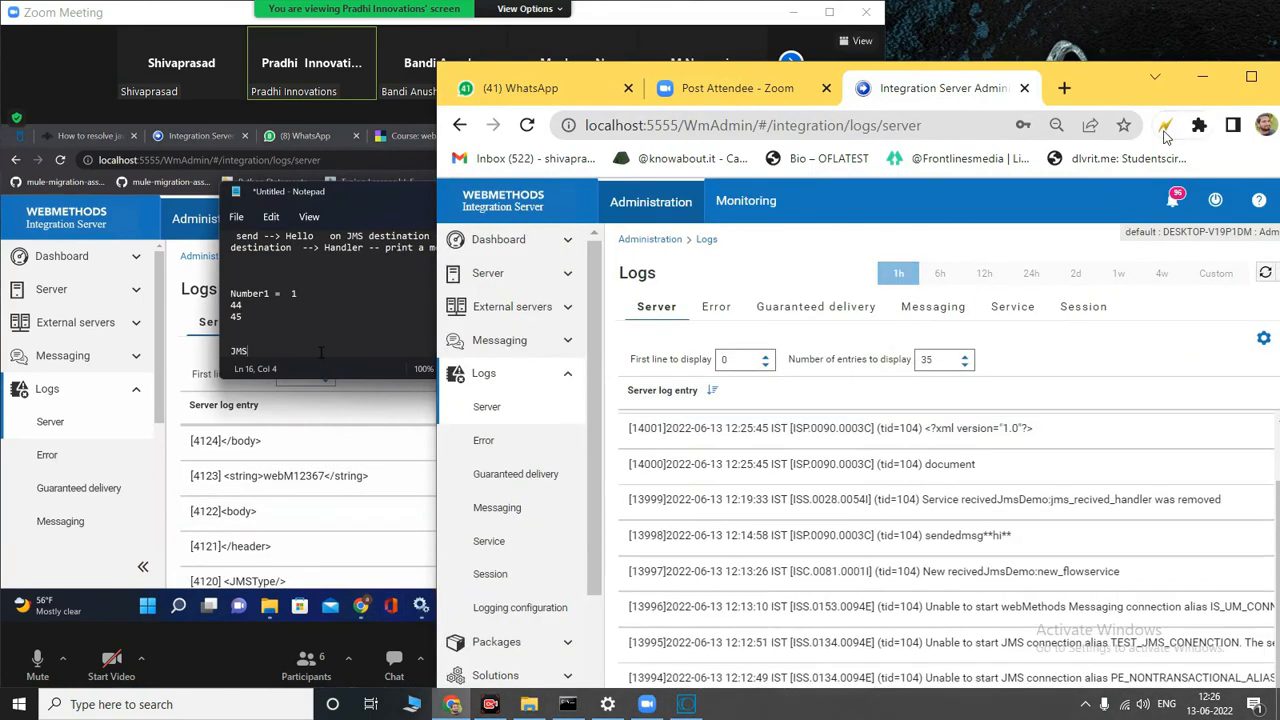
click(1202, 79)
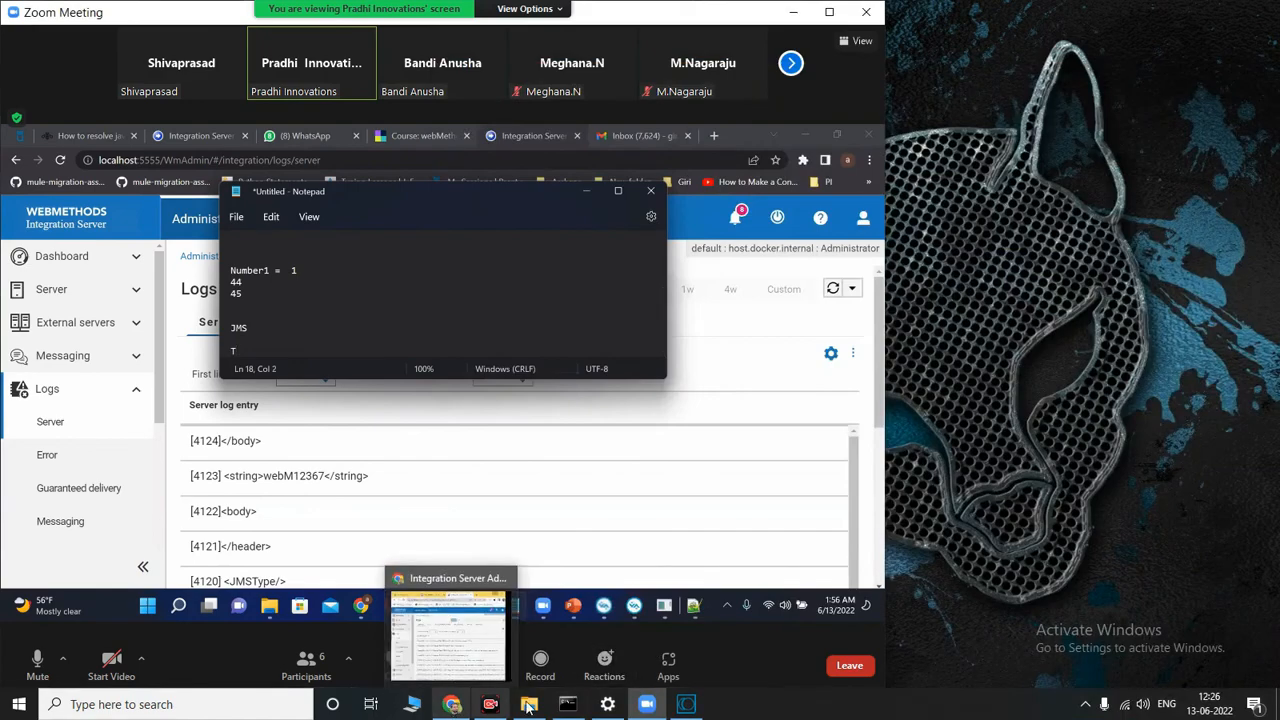
Step: Switch to the File Explorer window showing the umserver folder
mouse_move(535, 705)
click(515, 632)
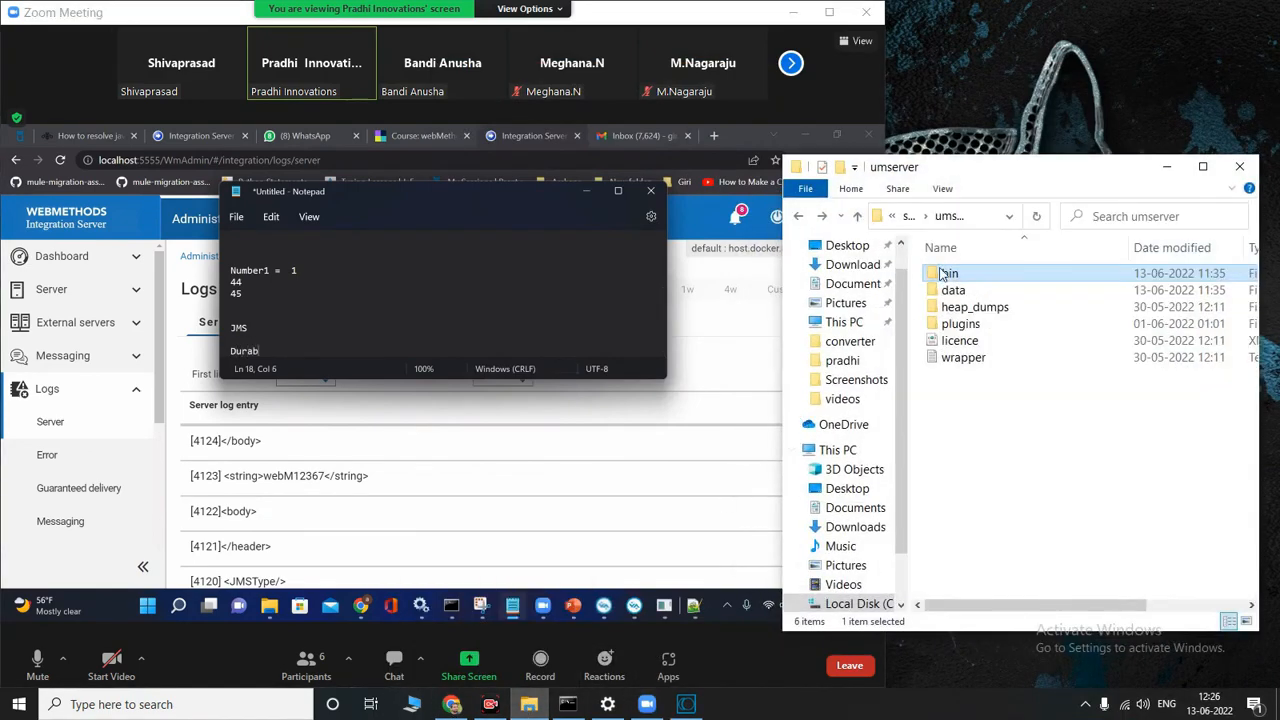